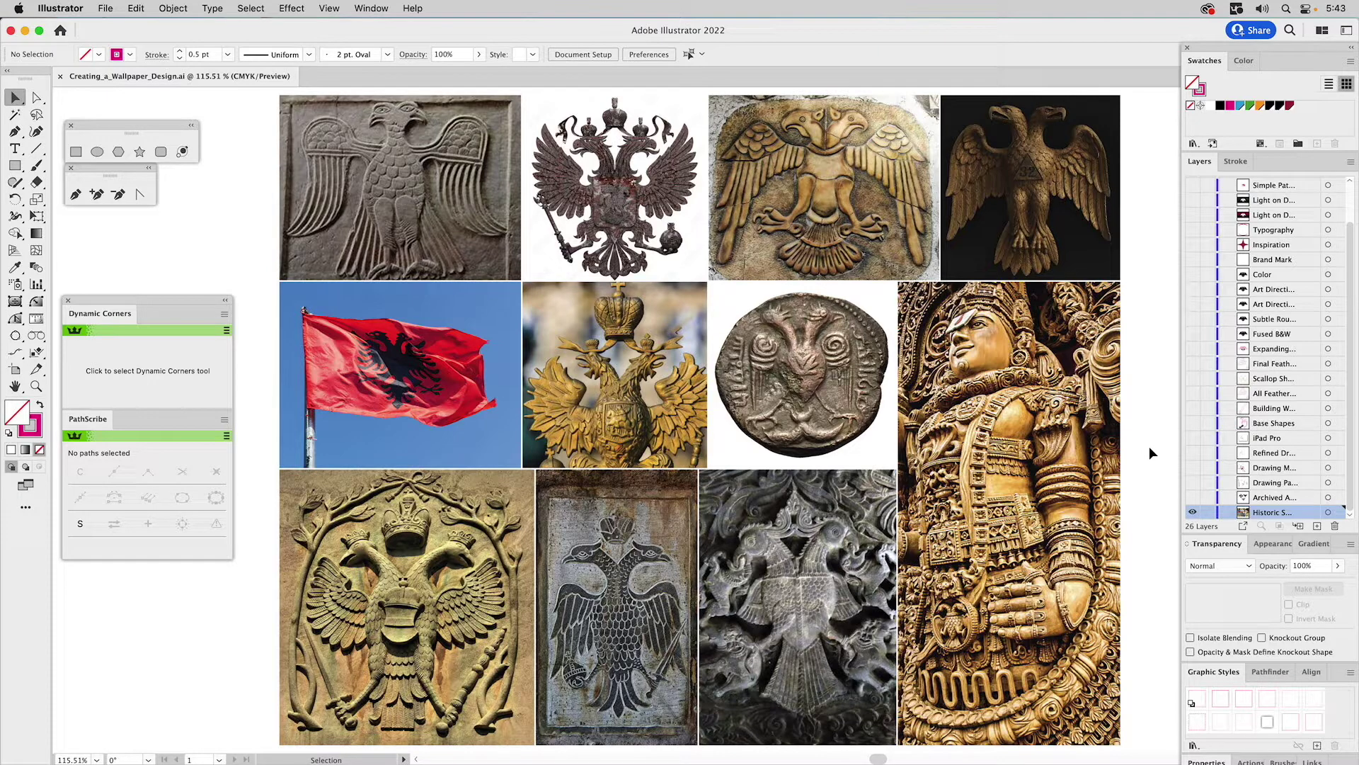
# - Switch layer visibility from the historic references through the archived artwork and drawing parts to the "Drawing M..." layer
pyautogui.keyDown('alt'); pyautogui.click(1193, 498); pyautogui.keyUp('alt')
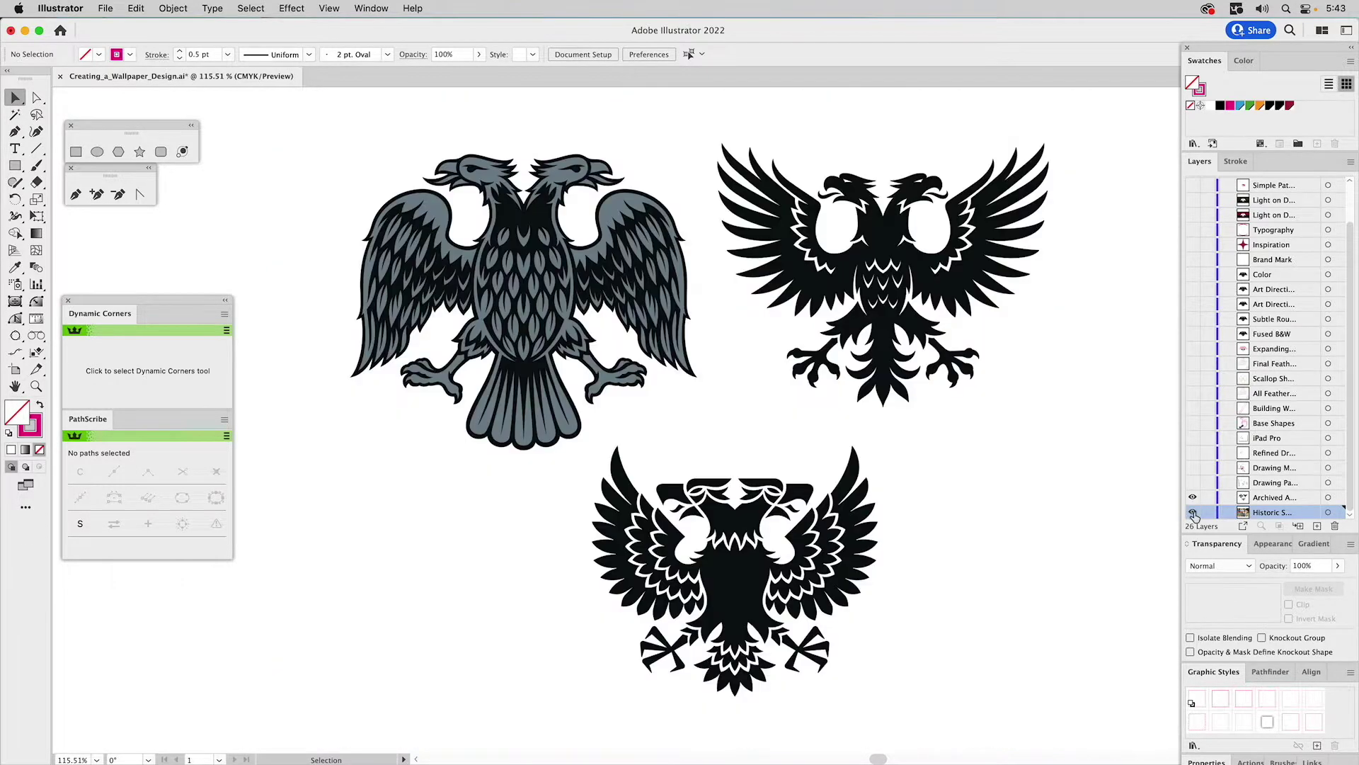
pyautogui.click(1269, 499)
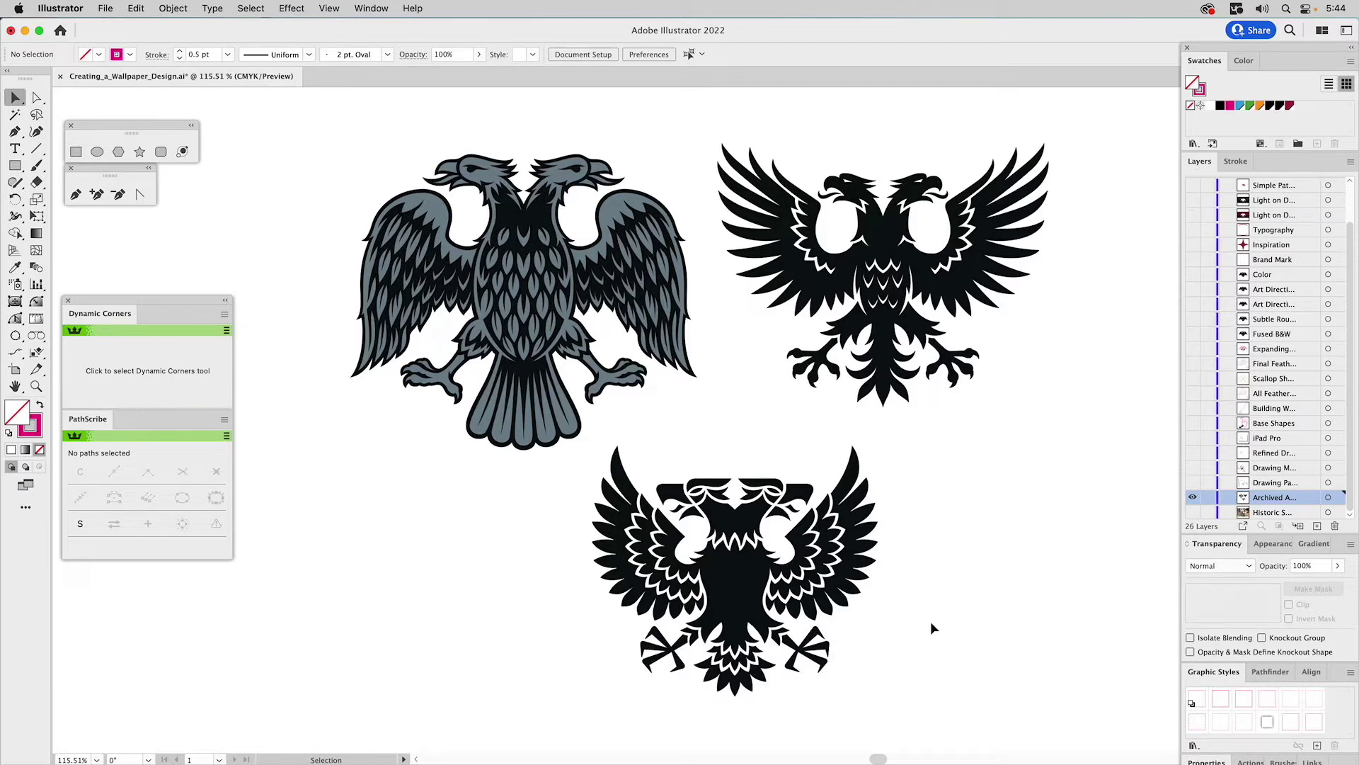
pyautogui.click(1193, 482)
pyautogui.click(1193, 497)
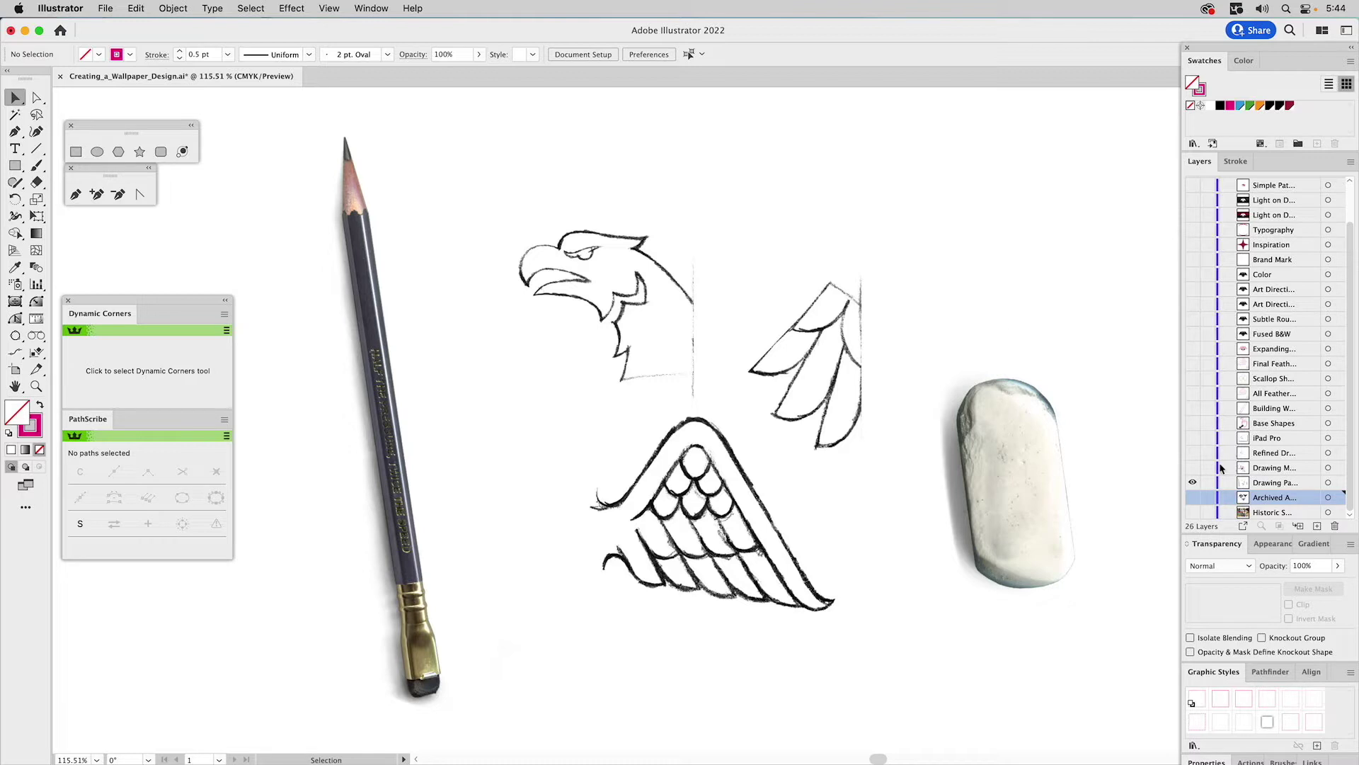
pyautogui.click(1193, 468)
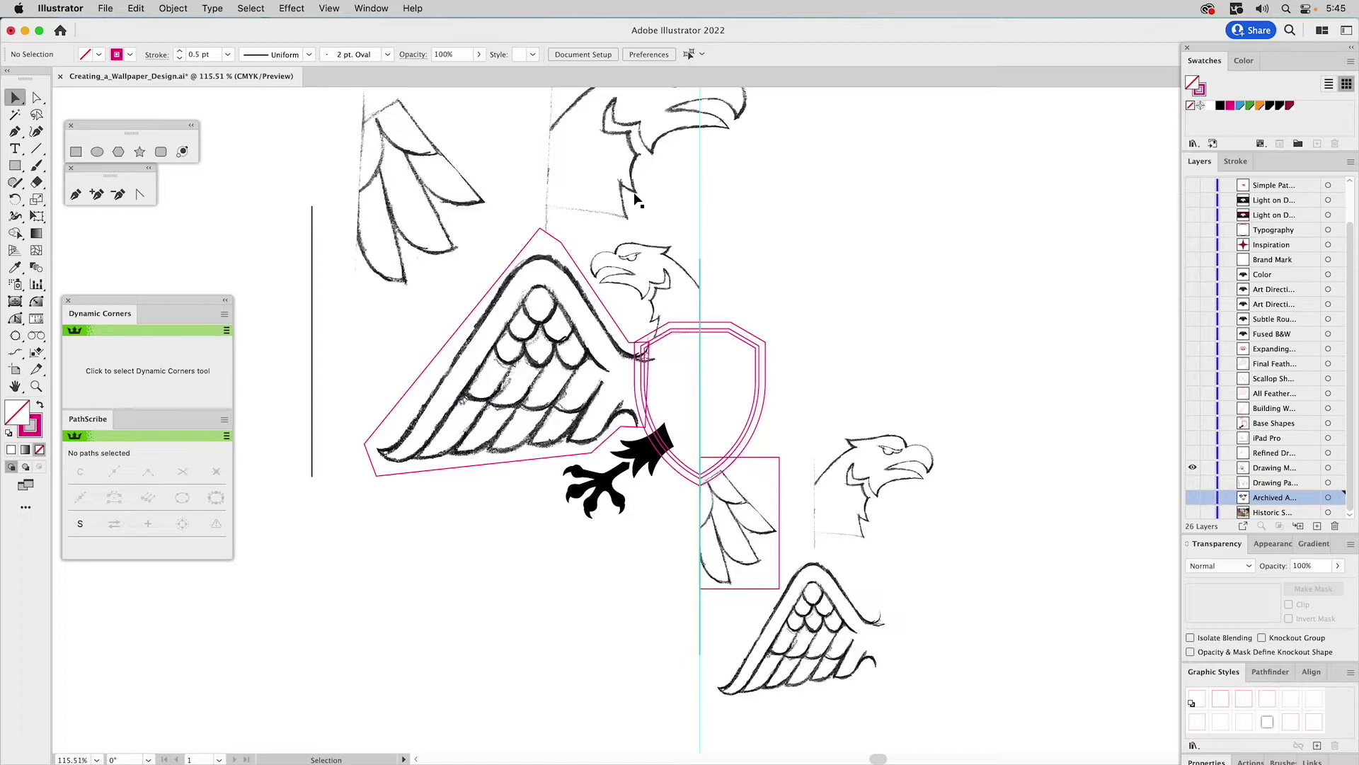
# - Try recoloring the small linked wing, head and tail sketch with the blue swatch, and undo the color change
pyautogui.click(865, 452)
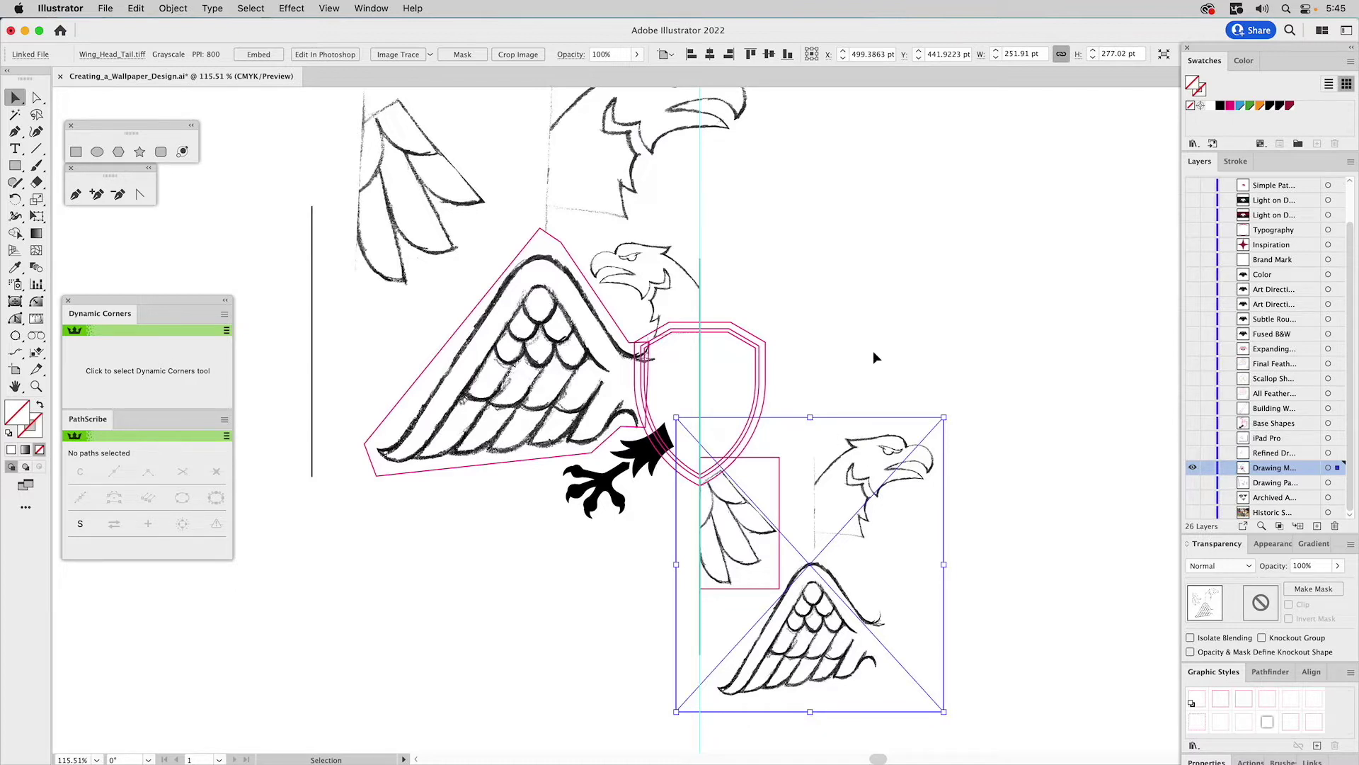
pyautogui.click(1240, 106)
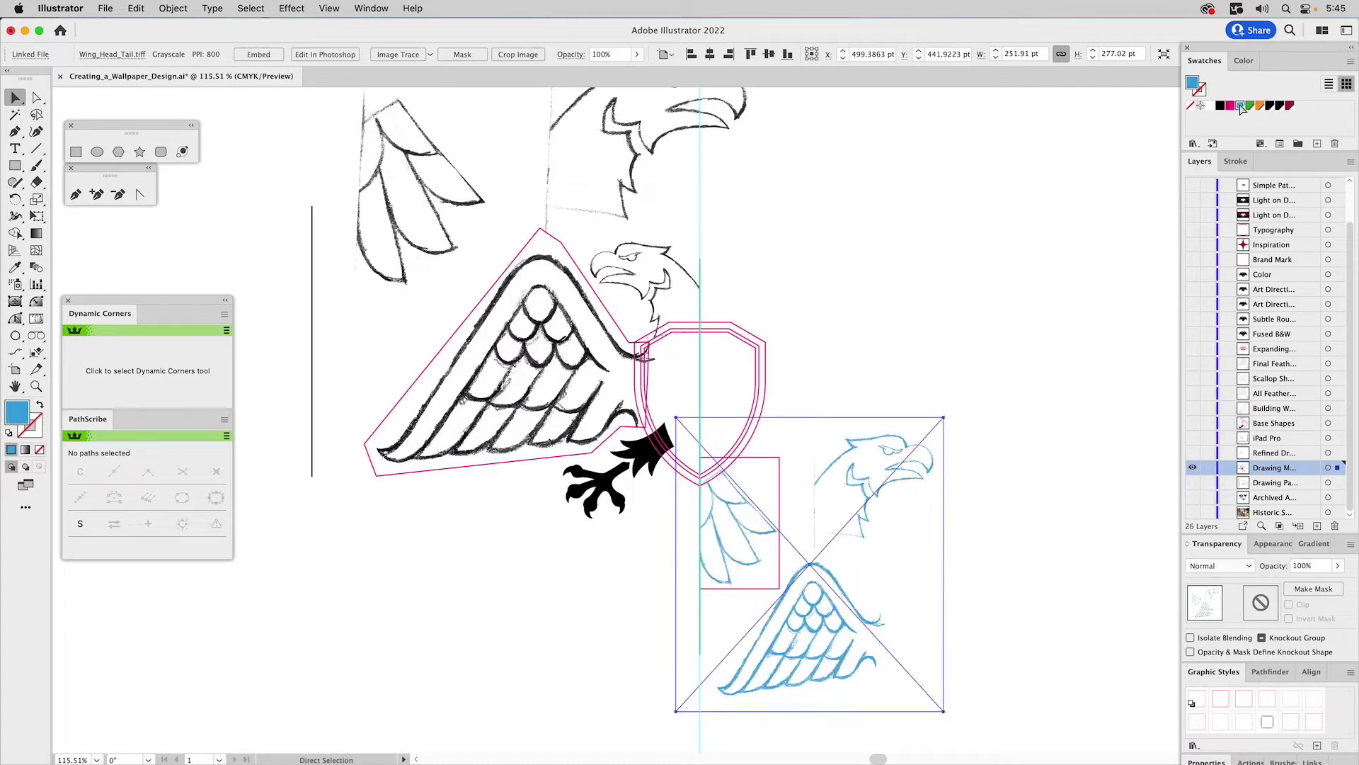
pyautogui.press('super+z')
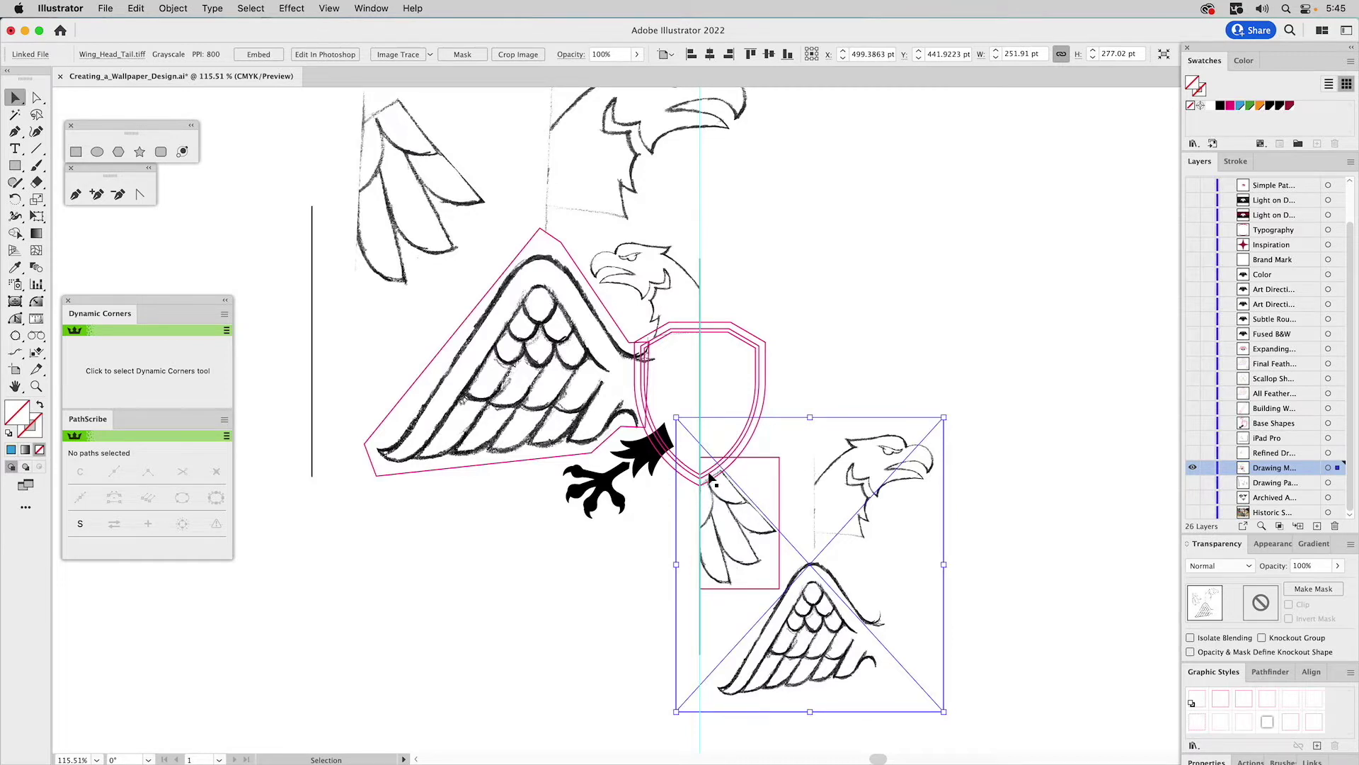
# - Clip the small linked sketch to the rectangle around the tail feathers with a clipping mask
pyautogui.click(770, 458)
pyautogui.keyDown('shift'); pyautogui.click(830, 462); pyautogui.keyUp('shift')
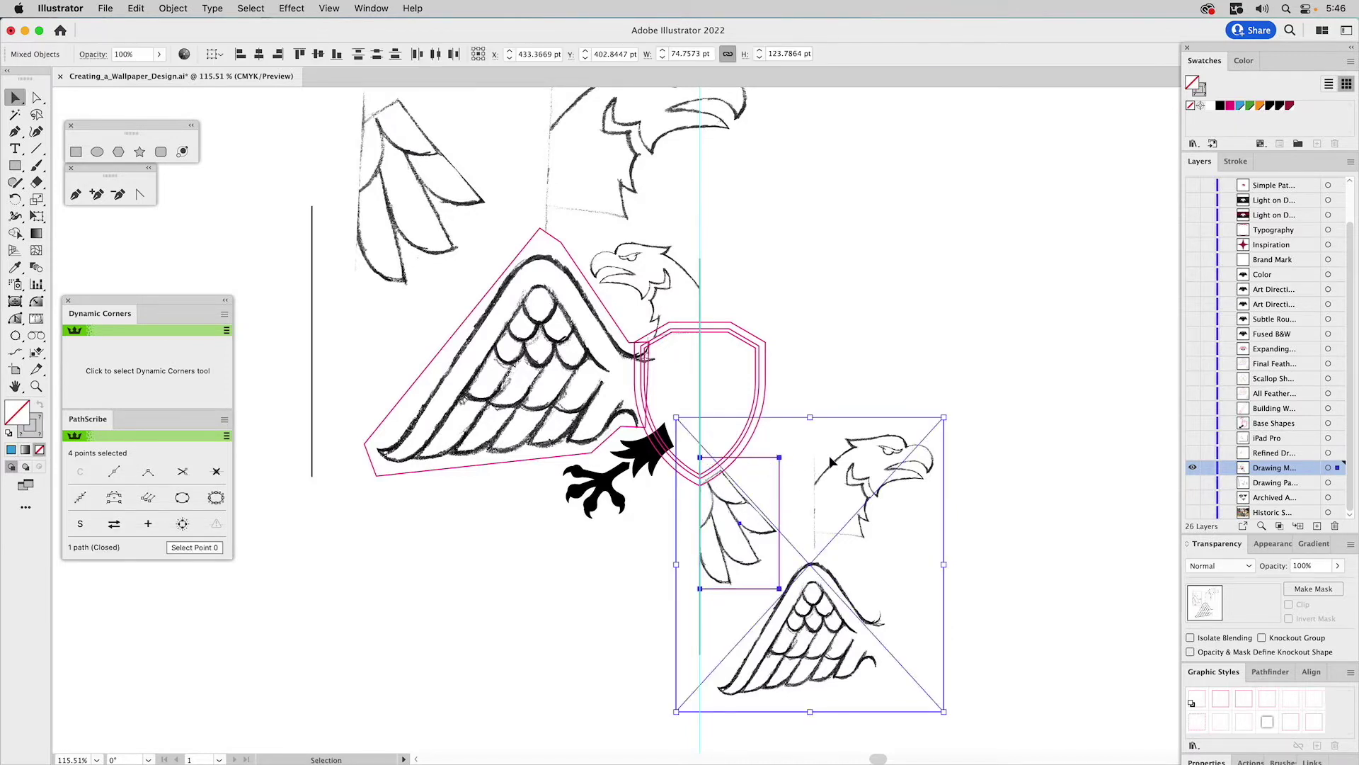
pyautogui.press('super+7')
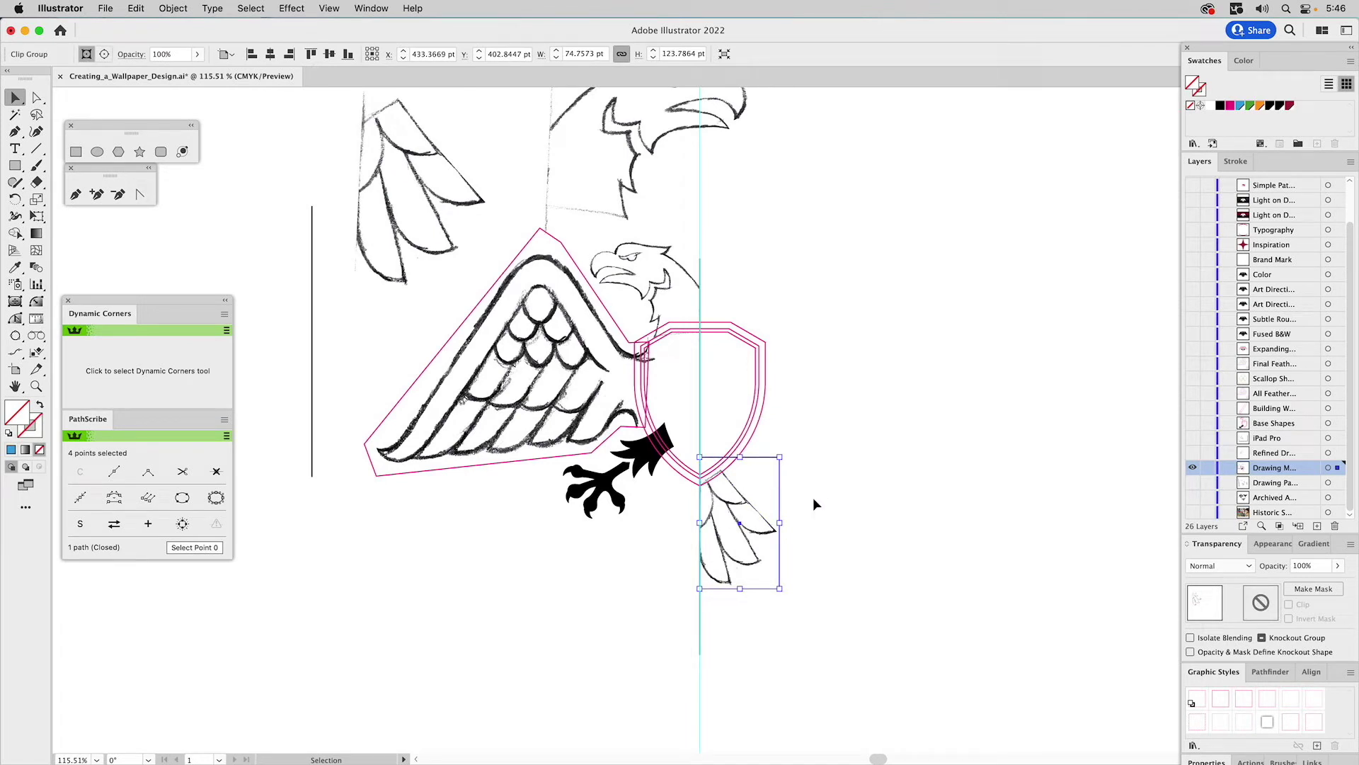
# - Reflect a copy of the clipped tail feathers across the vertical center guide to complete the tail
pyautogui.moveTo(15, 199); pyautogui.dragTo(46, 217)
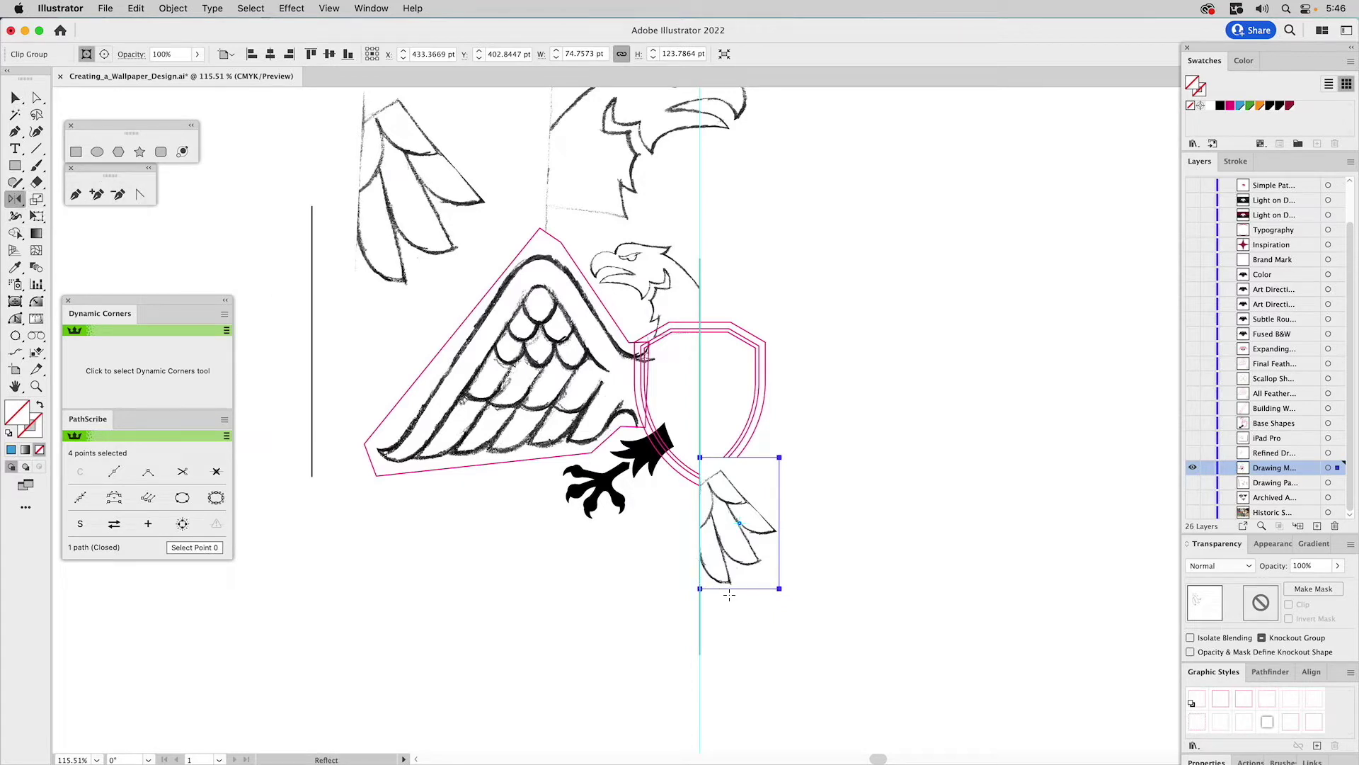
pyautogui.press('v')
pyautogui.press('o')
pyautogui.moveTo(757, 620); pyautogui.dragTo(708, 634)
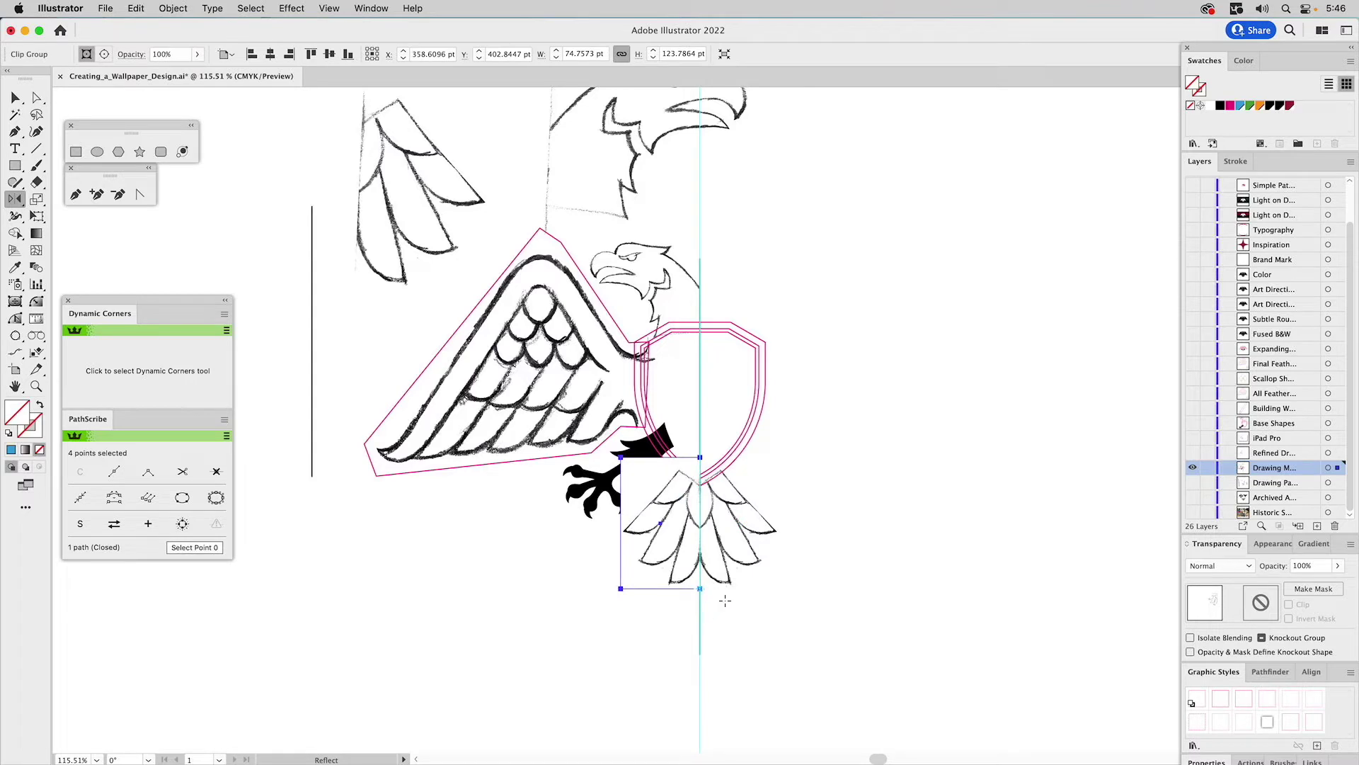
# - Select both halves of the tail sketch and send them behind the shield, foot and other artwork
pyautogui.press('c')
pyautogui.press('v')
pyautogui.keyDown('shift'); pyautogui.click(723, 521); pyautogui.keyUp('shift')
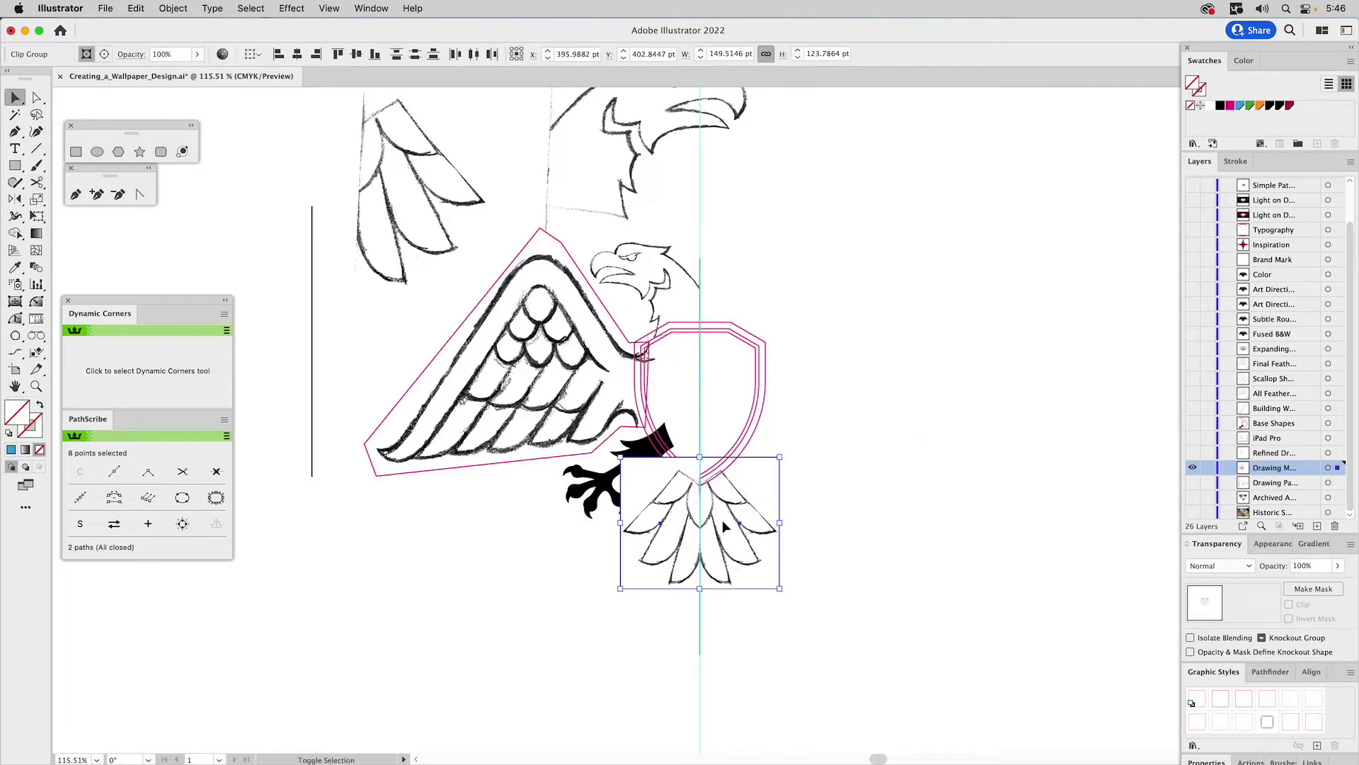
pyautogui.press('Delete')
pyautogui.click(670, 461)
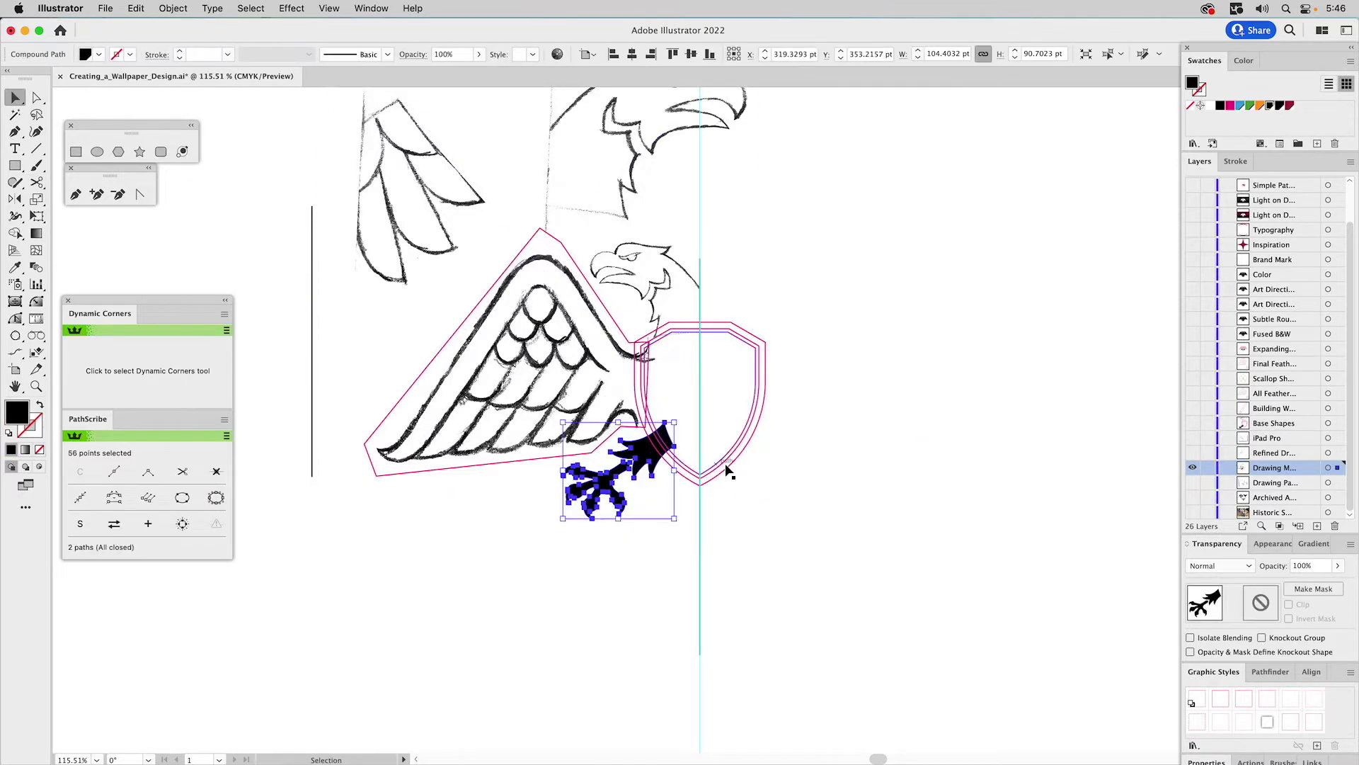
pyautogui.moveTo(742, 465); pyautogui.dragTo(643, 509)
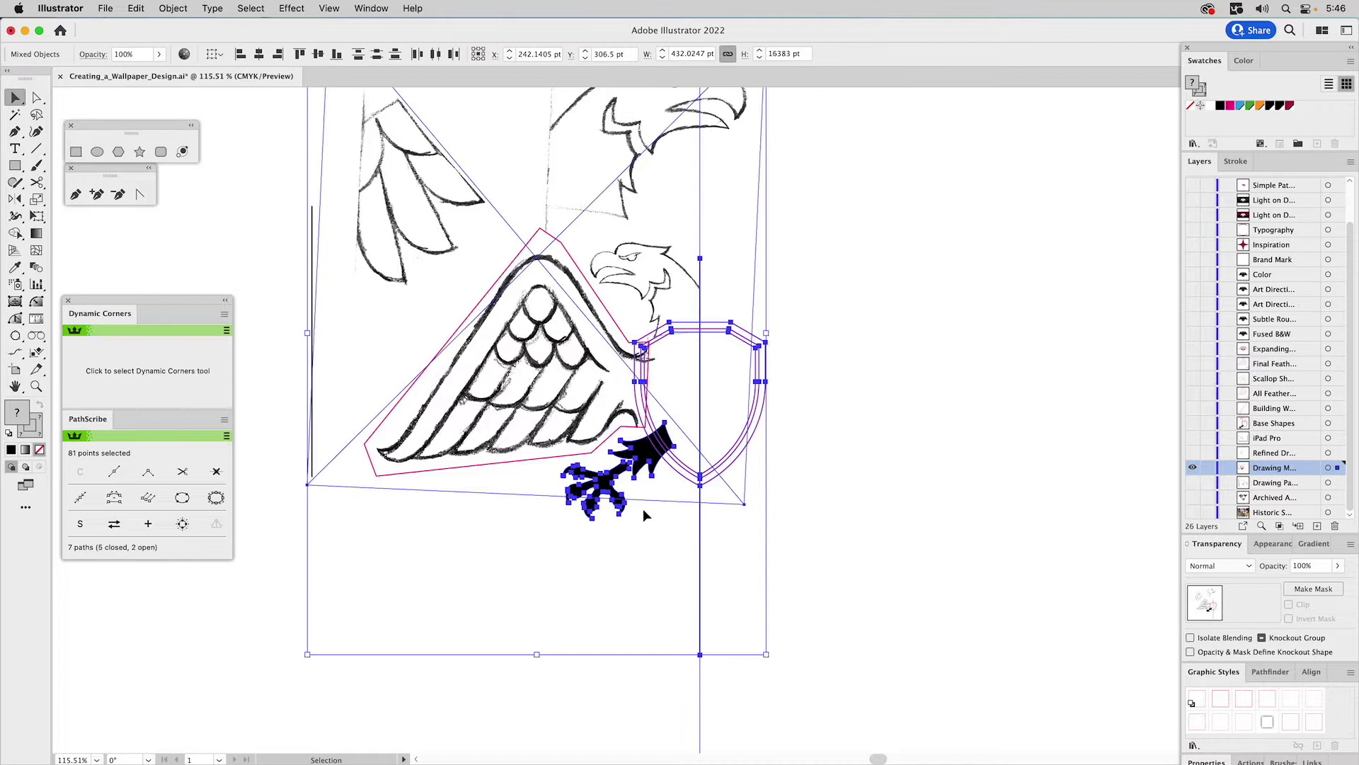
pyautogui.press('super+z')
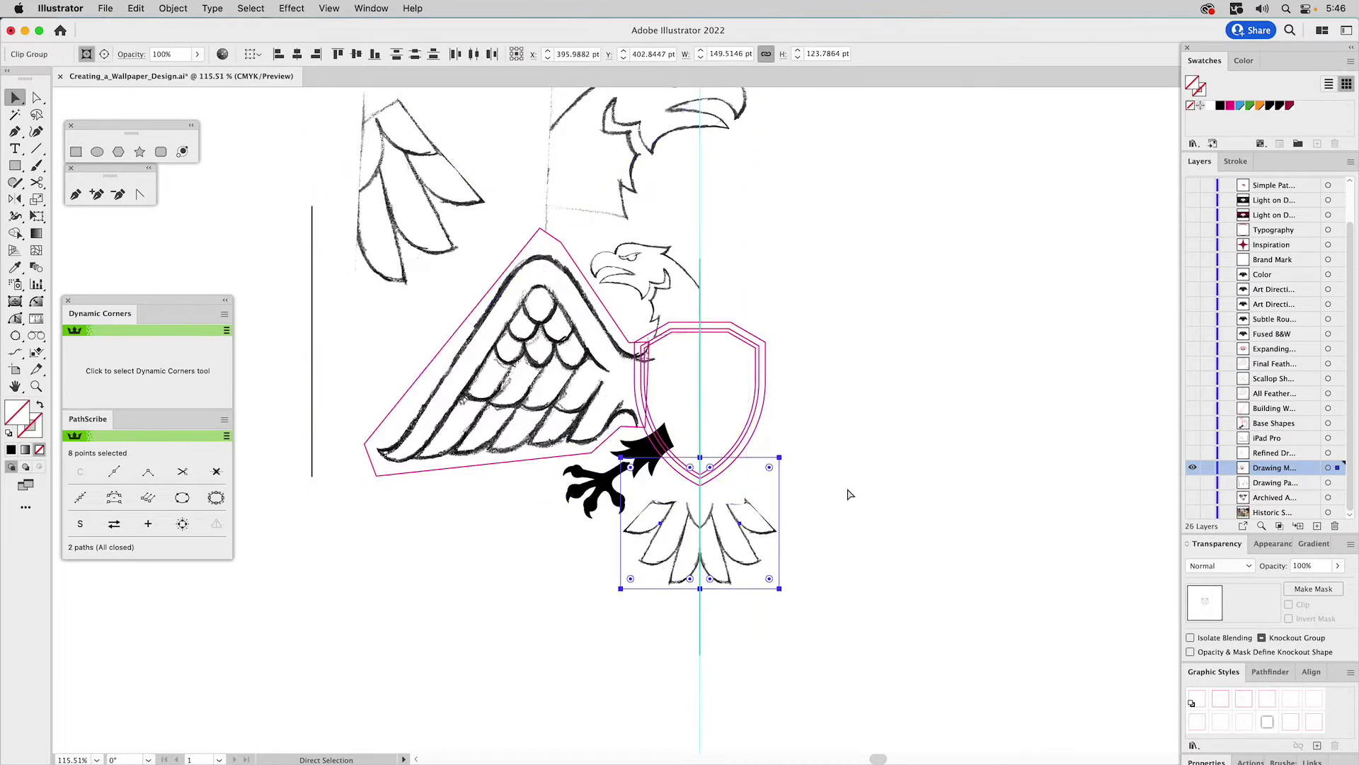
# - Clip the large linked sketch to the wing-shaped outline and move the vertical black line onto the wing's peak
pyautogui.press('super+shift+a')
pyautogui.click(743, 490)
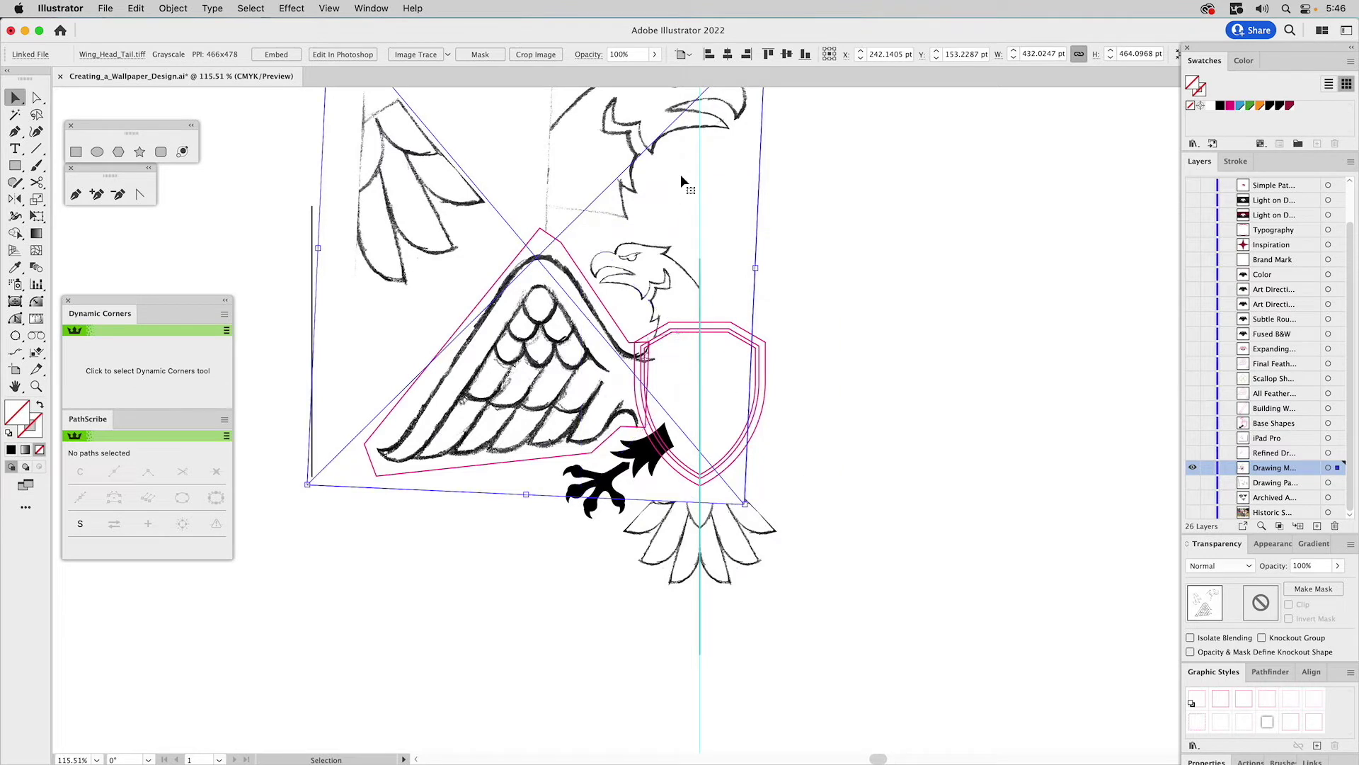
pyautogui.moveTo(823, 213); pyautogui.dragTo(871, 332)
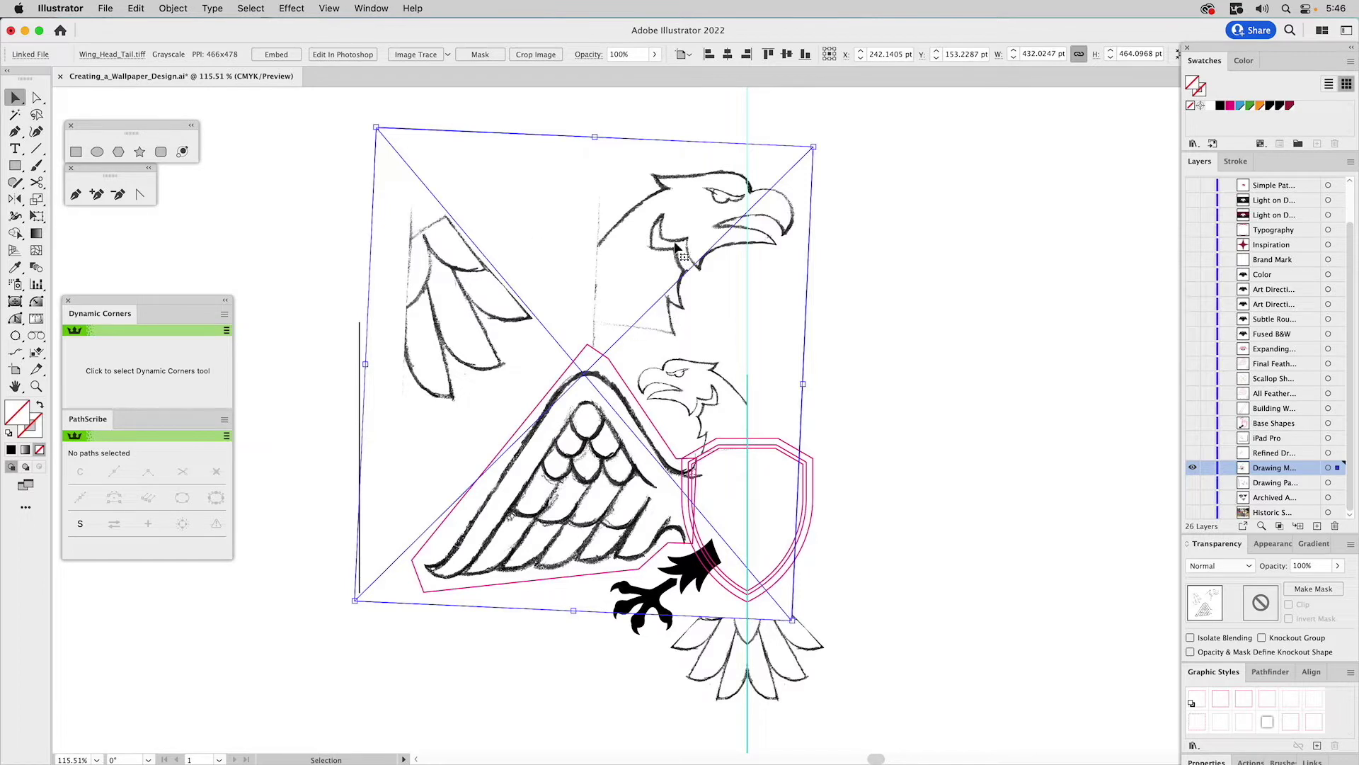
pyautogui.keyDown('shift'); pyautogui.click(596, 354); pyautogui.keyUp('shift')
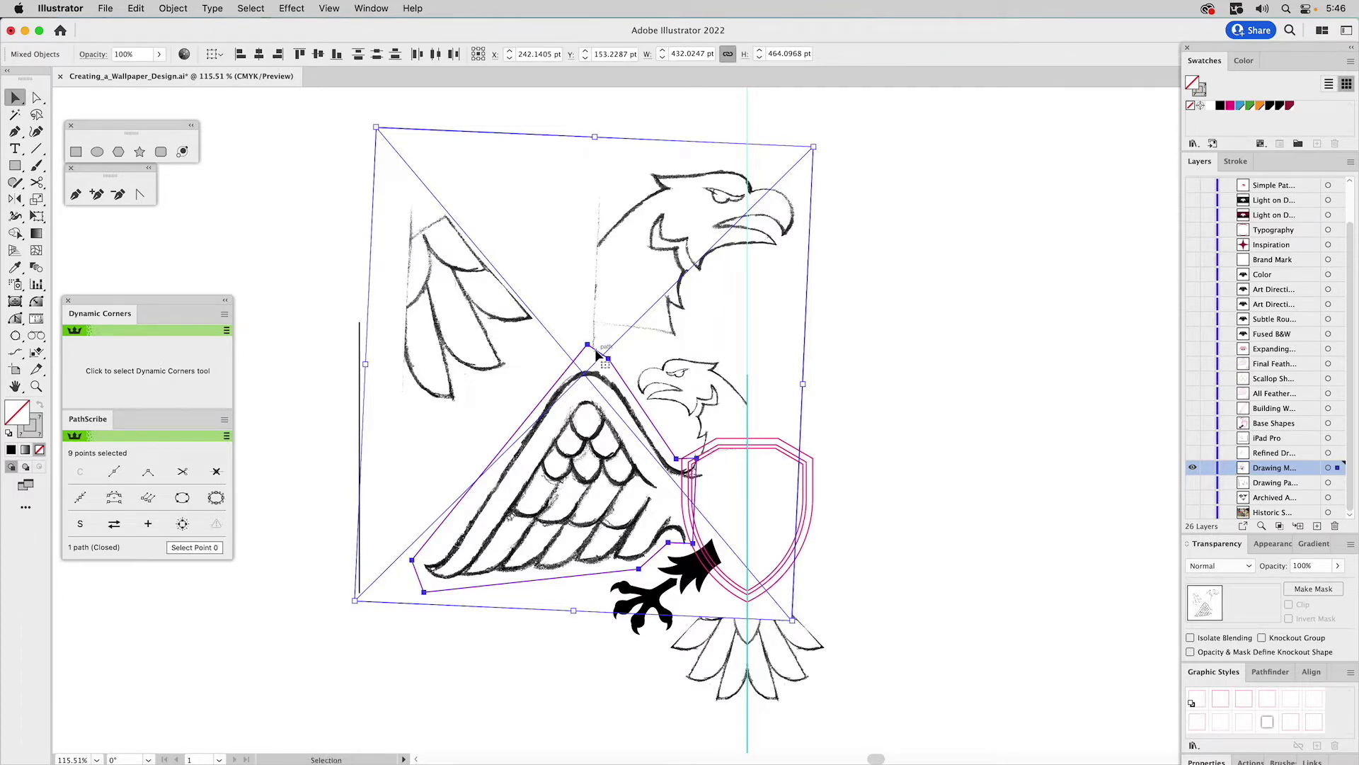
pyautogui.press('super+7')
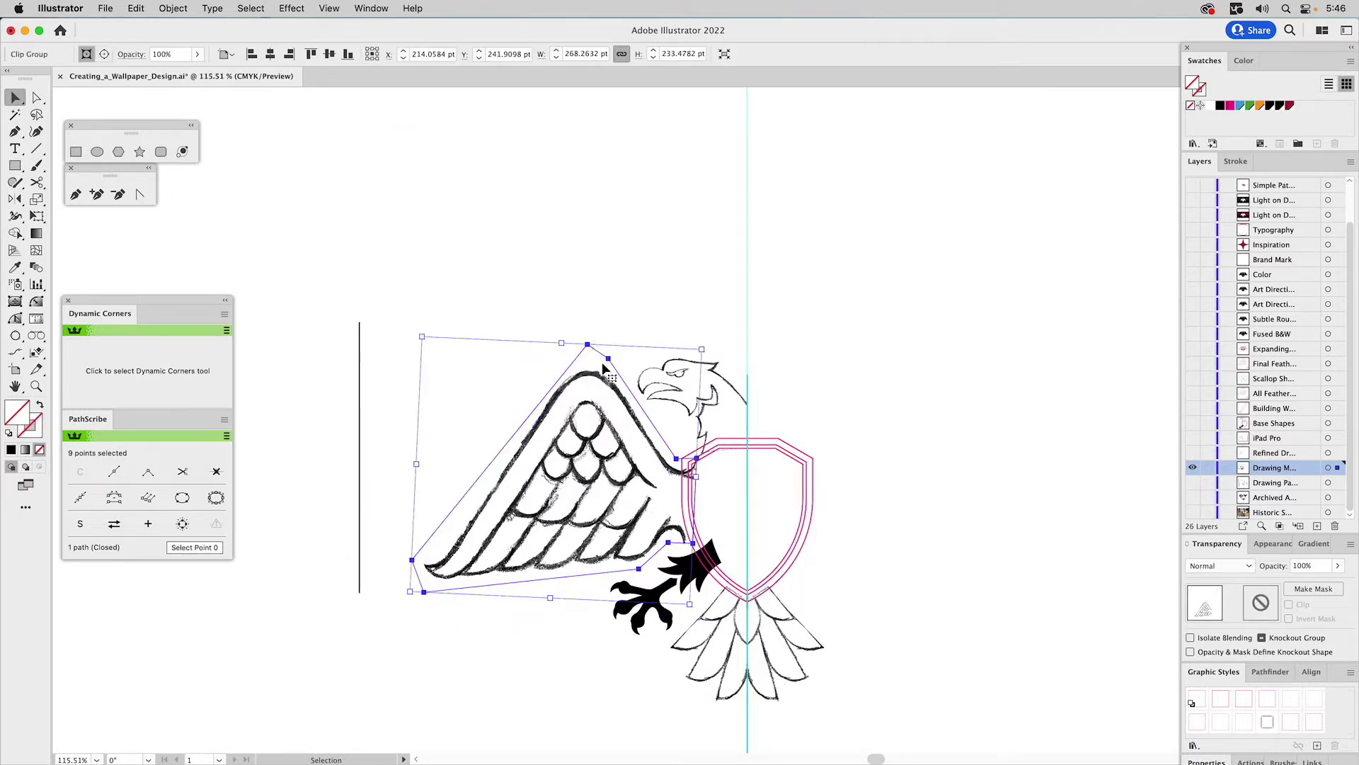
pyautogui.click(372, 330)
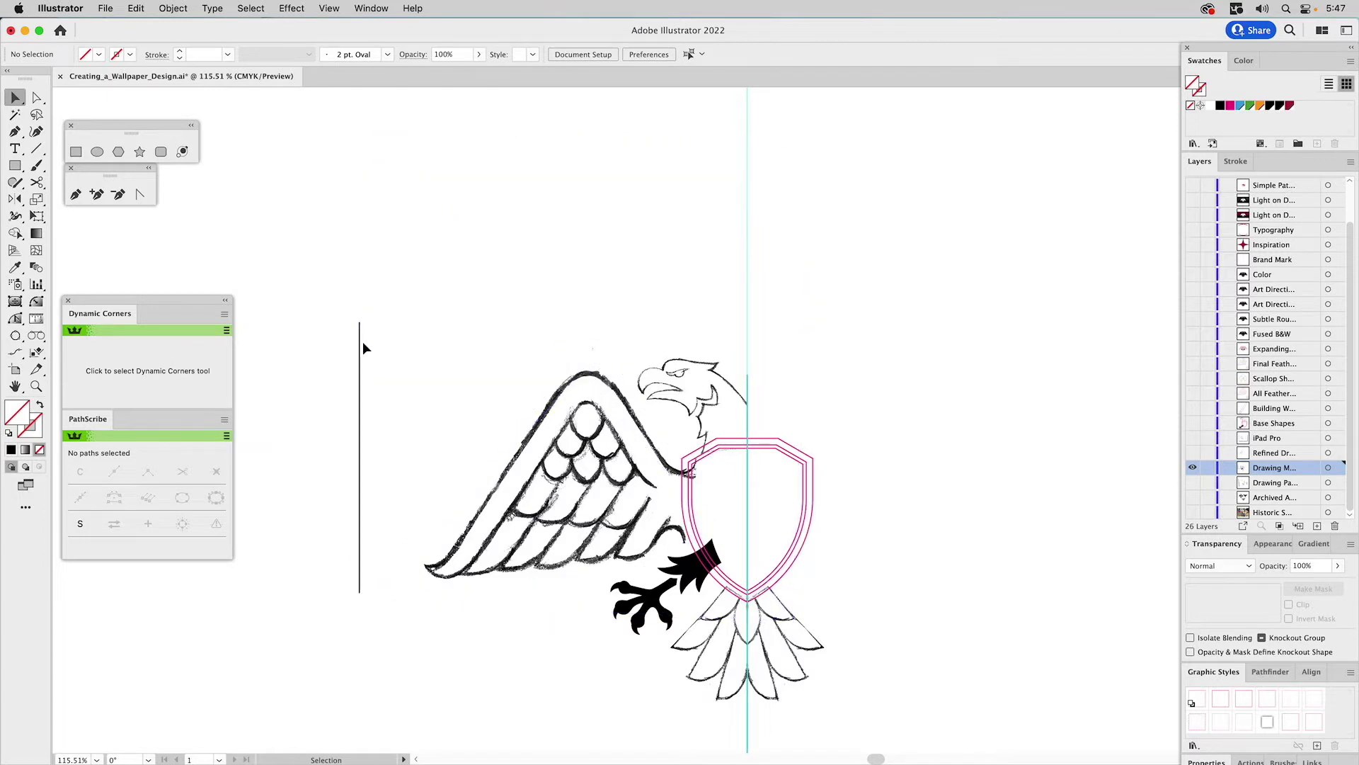
pyautogui.moveTo(359, 350); pyautogui.dragTo(588, 351)
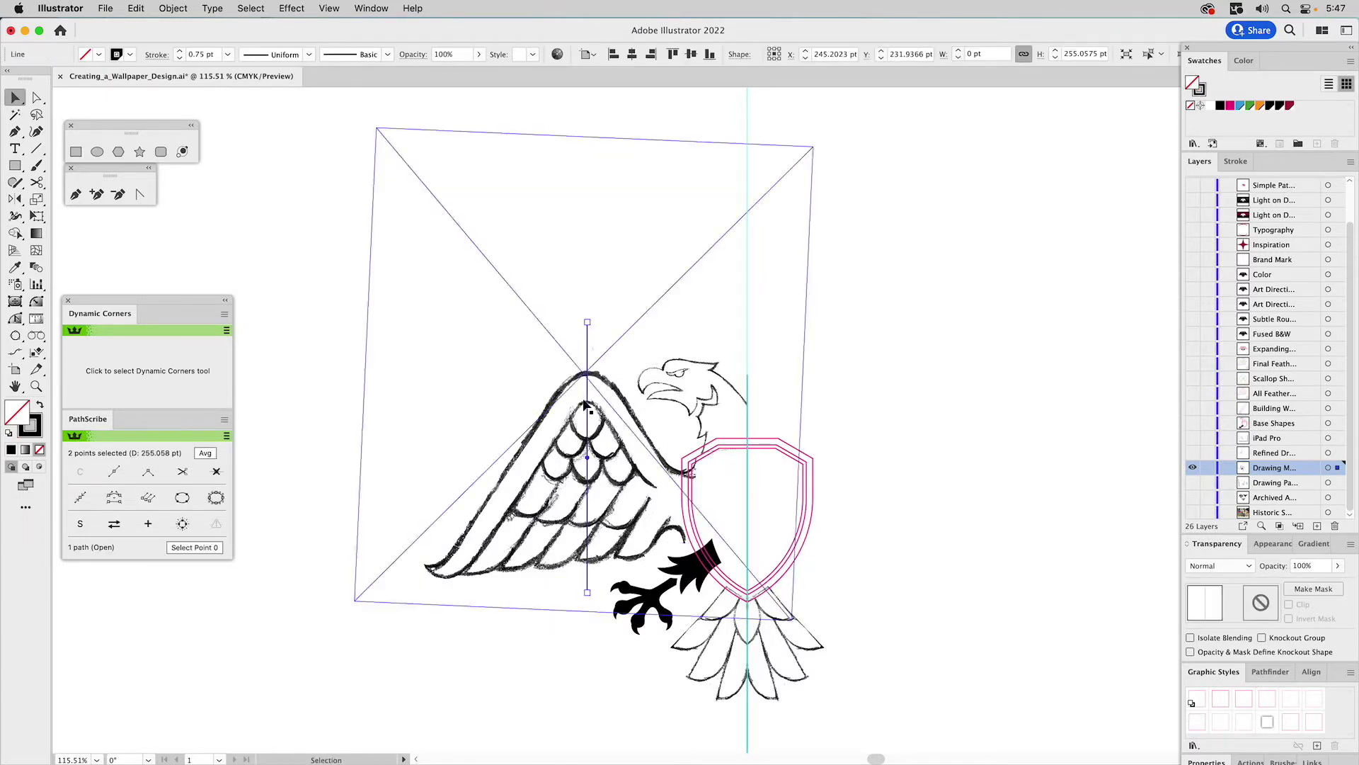
# - Reflect a copy of the eagle head sketch across the vertical center guide to form the second head
pyautogui.click(701, 396)
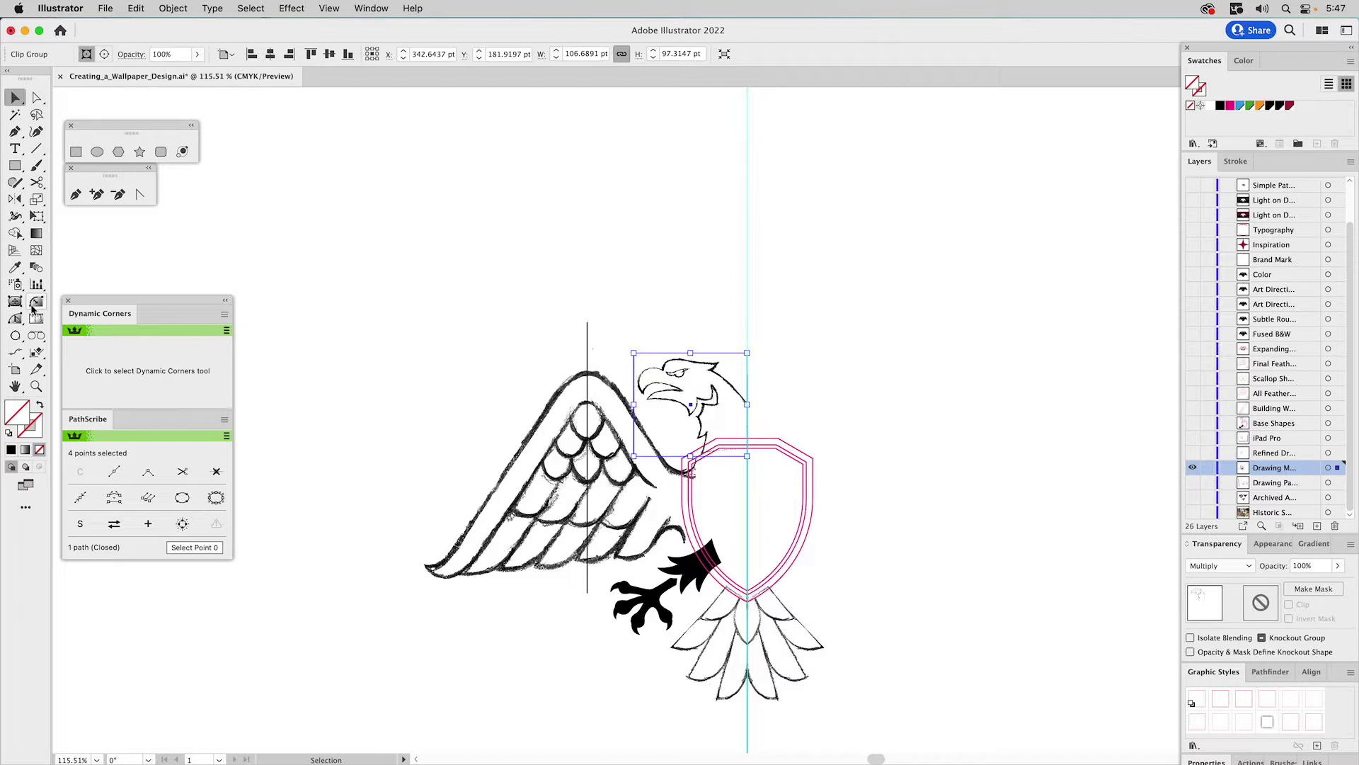
pyautogui.click(15, 199)
pyautogui.click(748, 352)
pyautogui.moveTo(751, 368); pyautogui.dragTo(749, 415)
pyautogui.press('v')
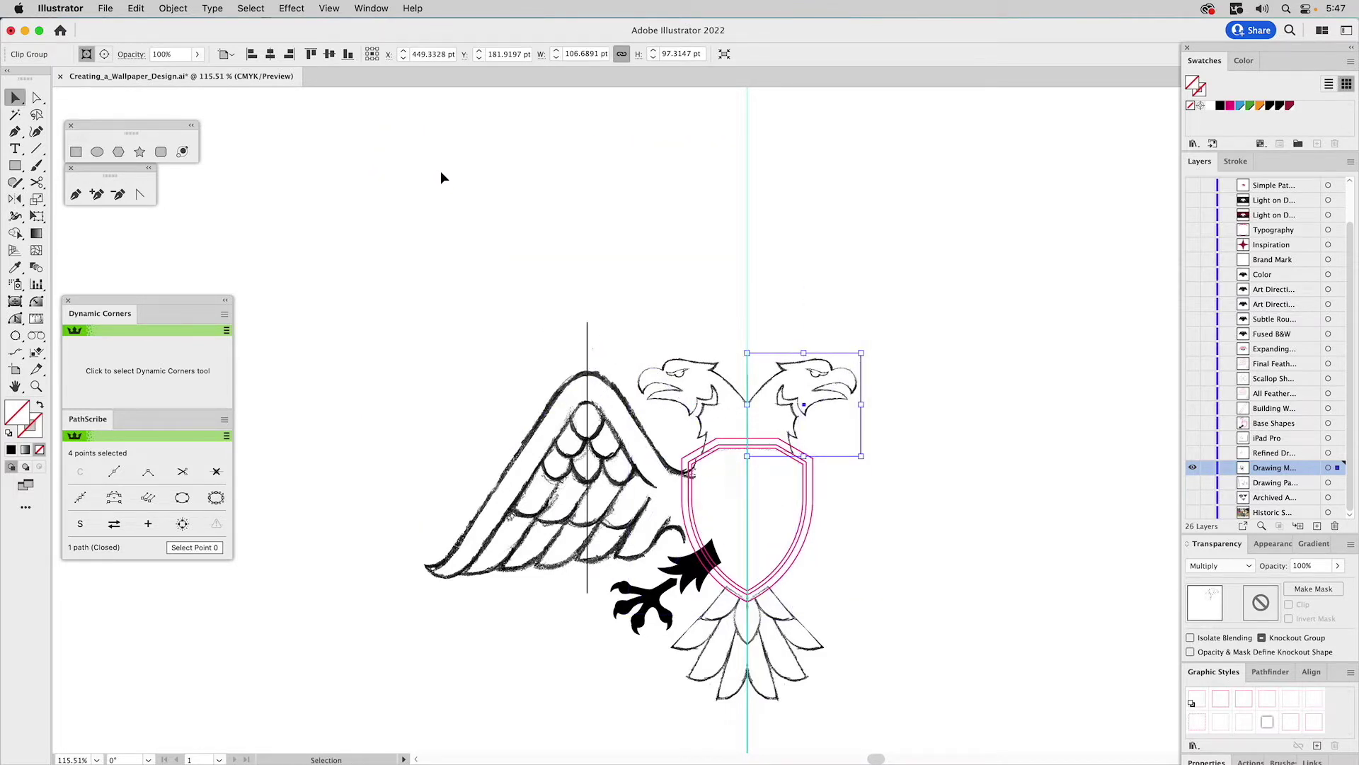
# - Reflect a copy of the clipped wing and its vertical center line across the vertical center guide
pyautogui.moveTo(444, 172); pyautogui.dragTo(607, 450)
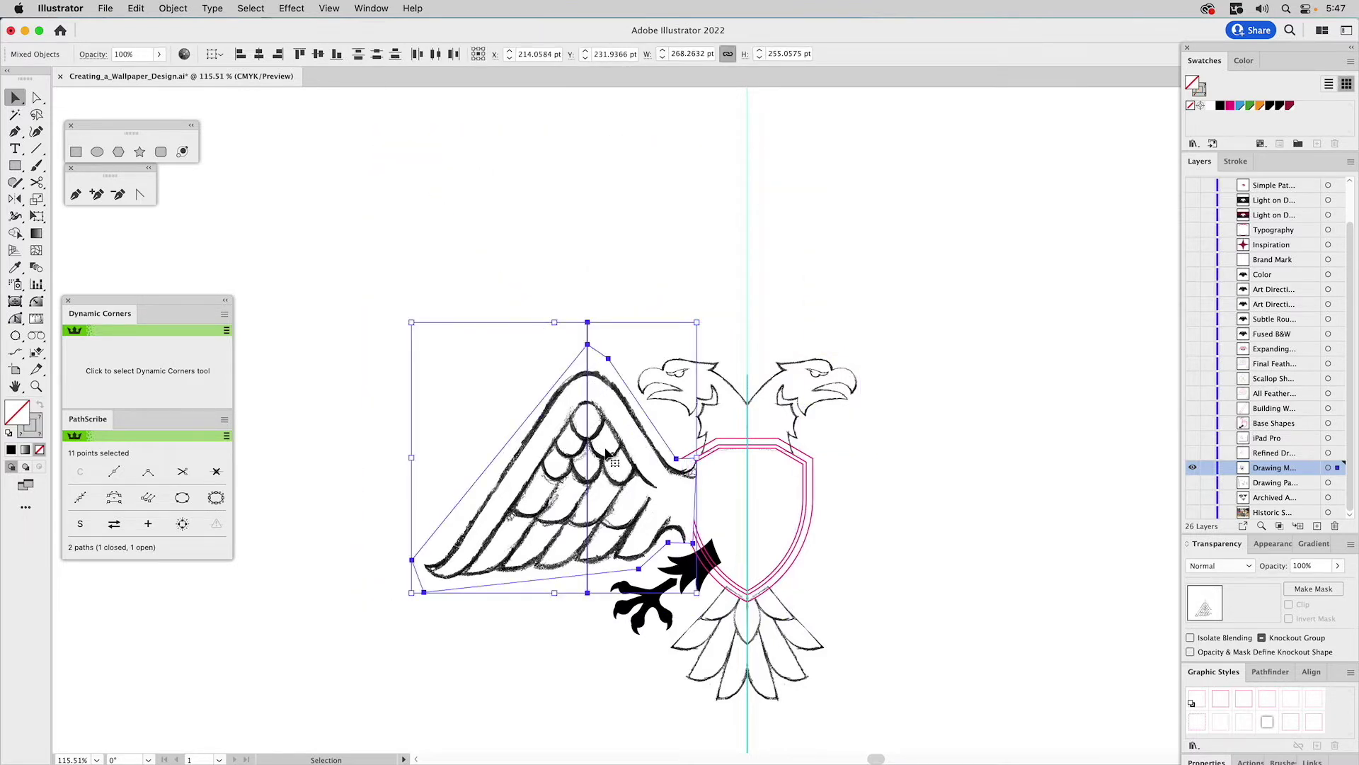
pyautogui.click(12, 201)
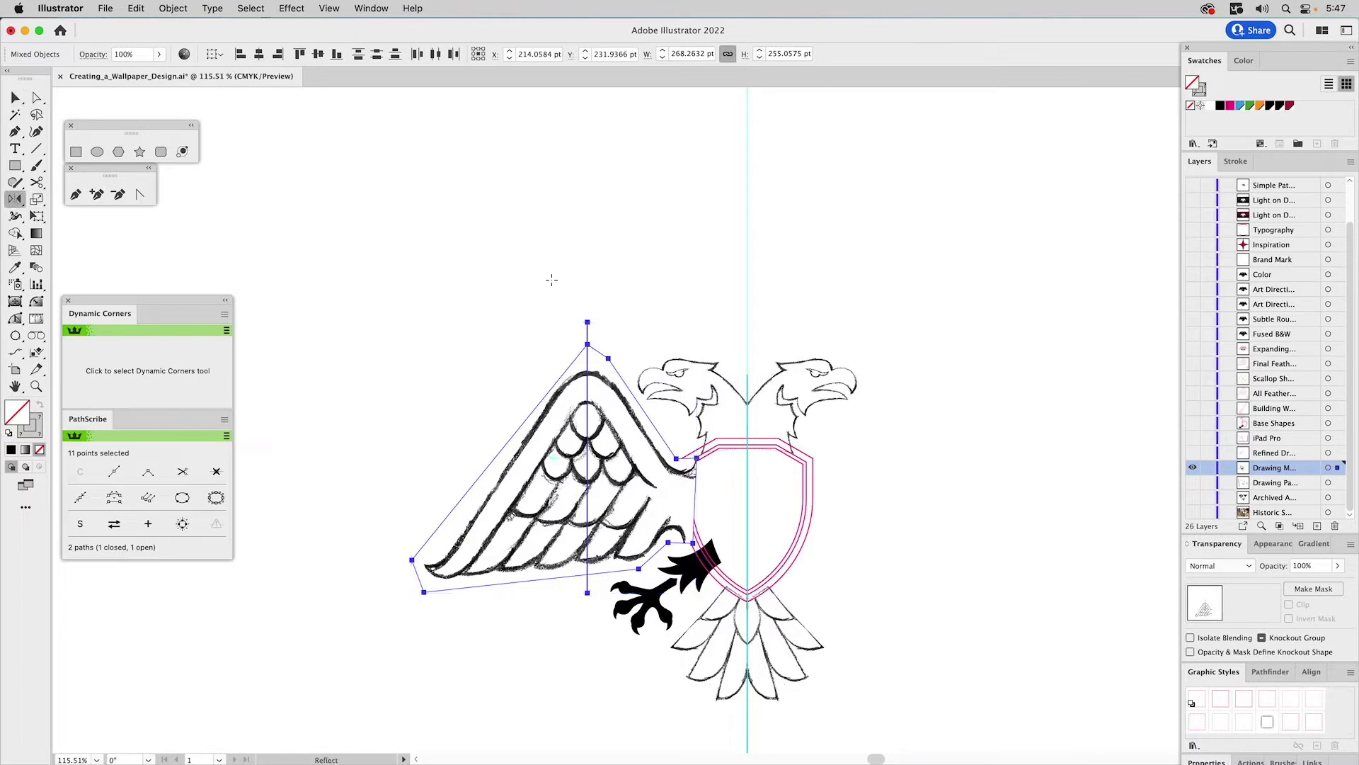
pyautogui.click(748, 373)
pyautogui.moveTo(754, 371); pyautogui.dragTo(754, 442)
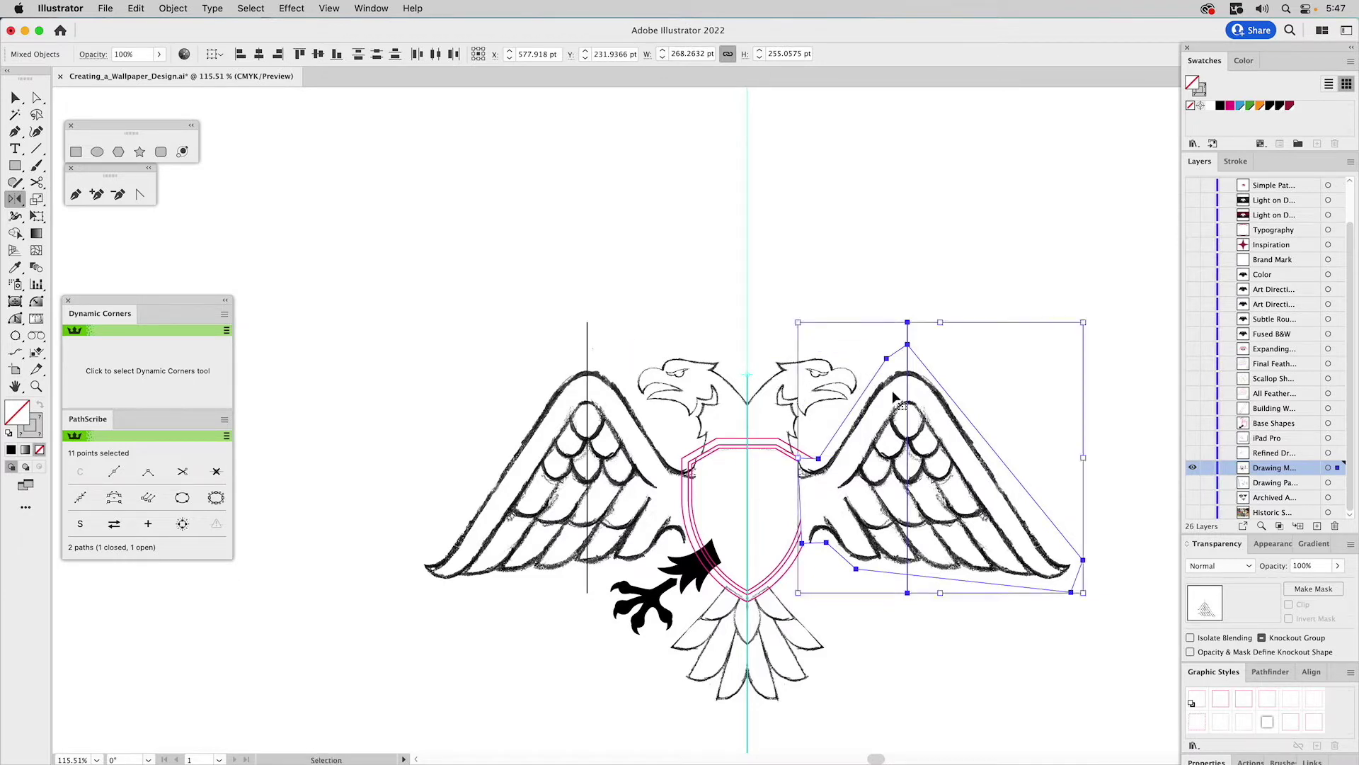
# - Send the mirrored wing behind the shield outline and clear the selection
pyautogui.press('Delete')
pyautogui.press('v')
pyautogui.click(796, 505)
pyautogui.press('a')
pyautogui.press('super+z')
pyautogui.press('v')
pyautogui.click(991, 267)
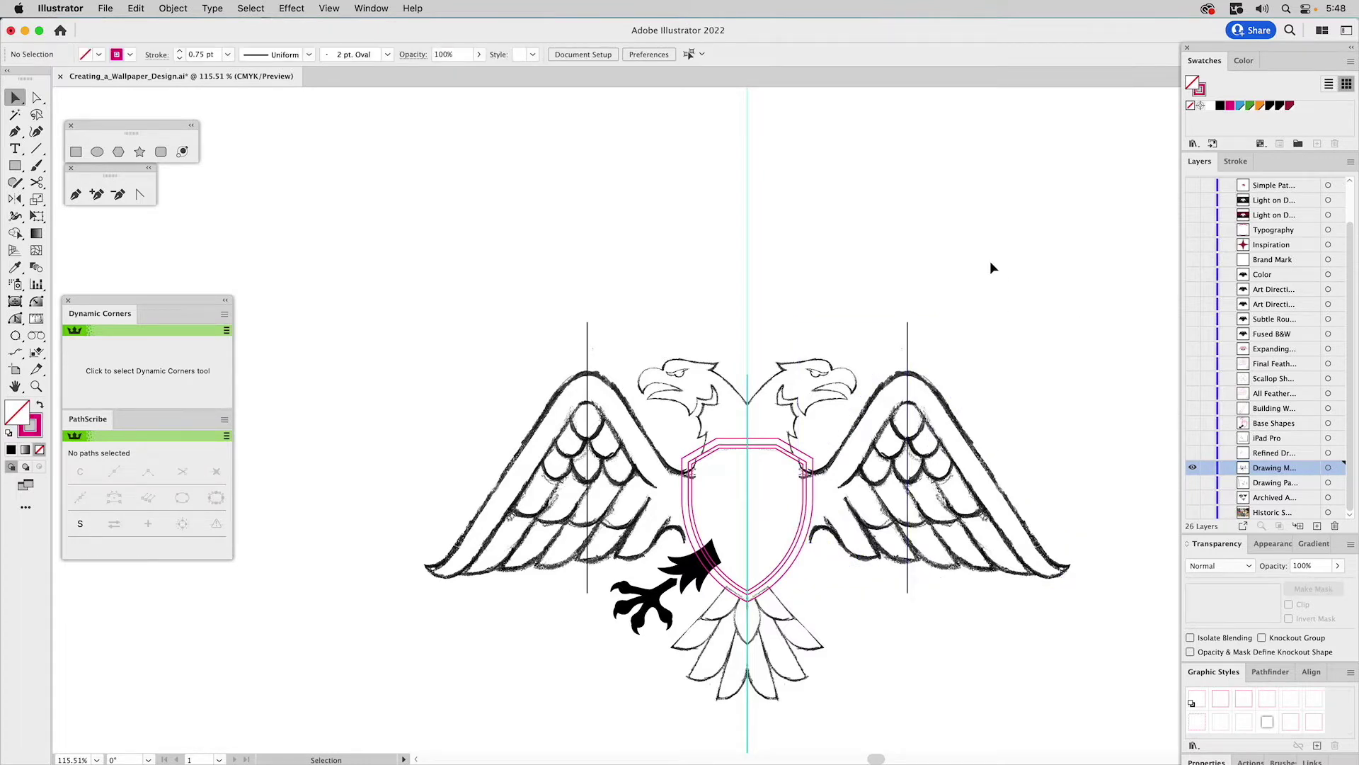
# - Reflect a copy of the black talon foot across the vertical center guide and deselect it
pyautogui.click(689, 569)
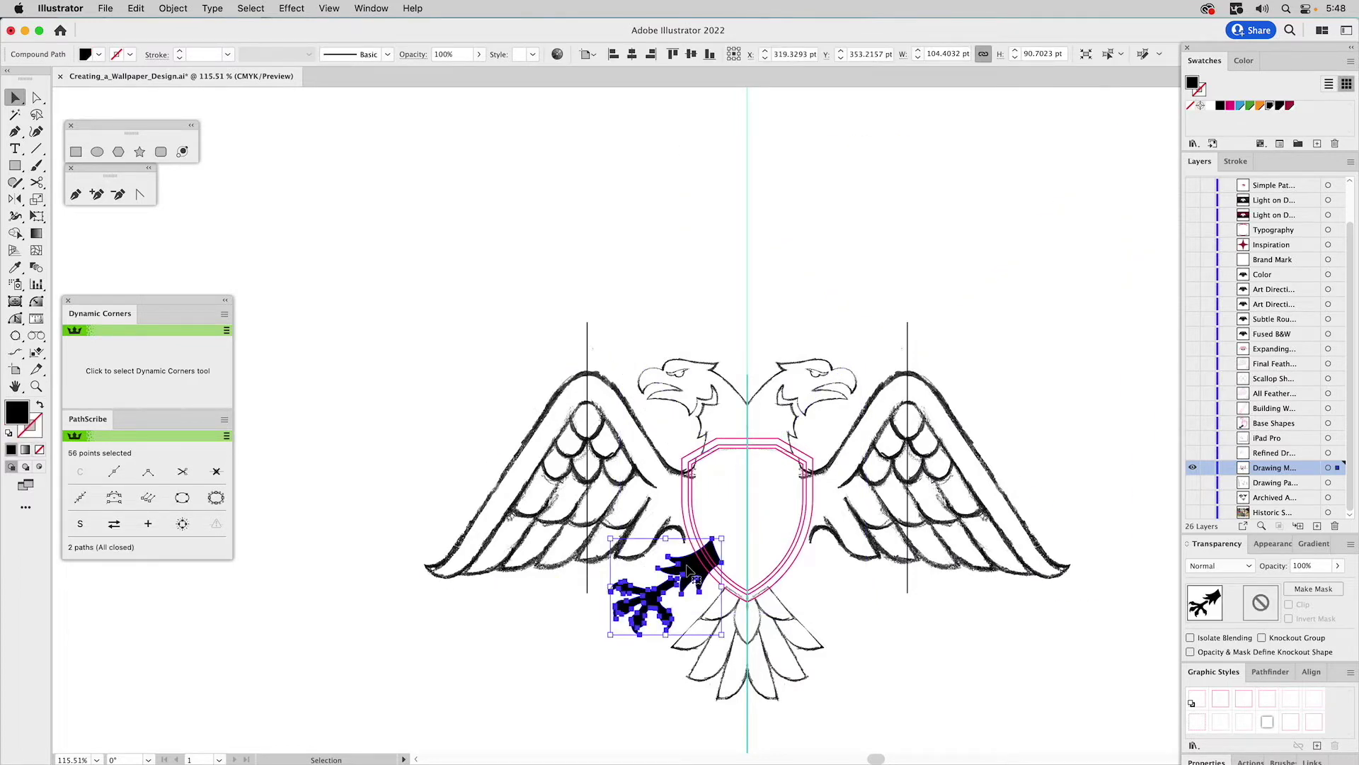
pyautogui.press('o')
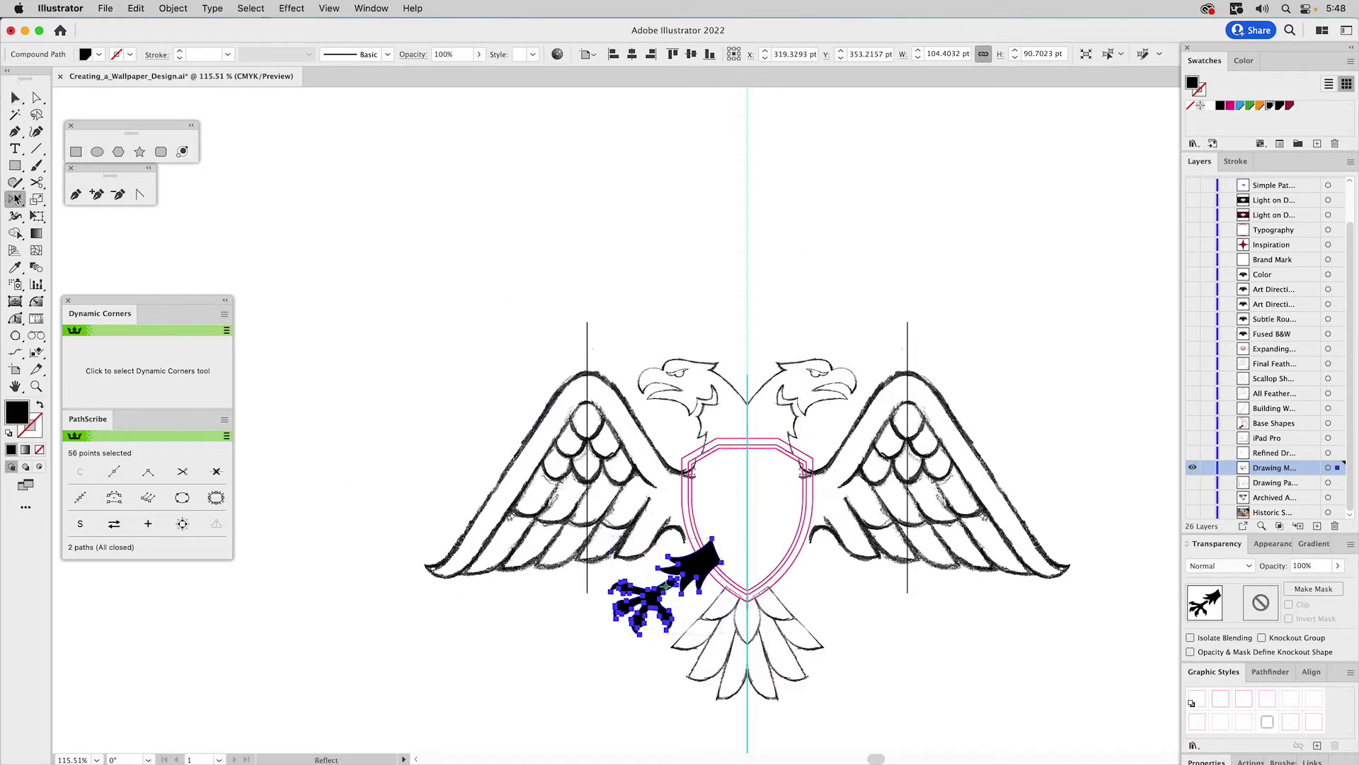
pyautogui.click(747, 374)
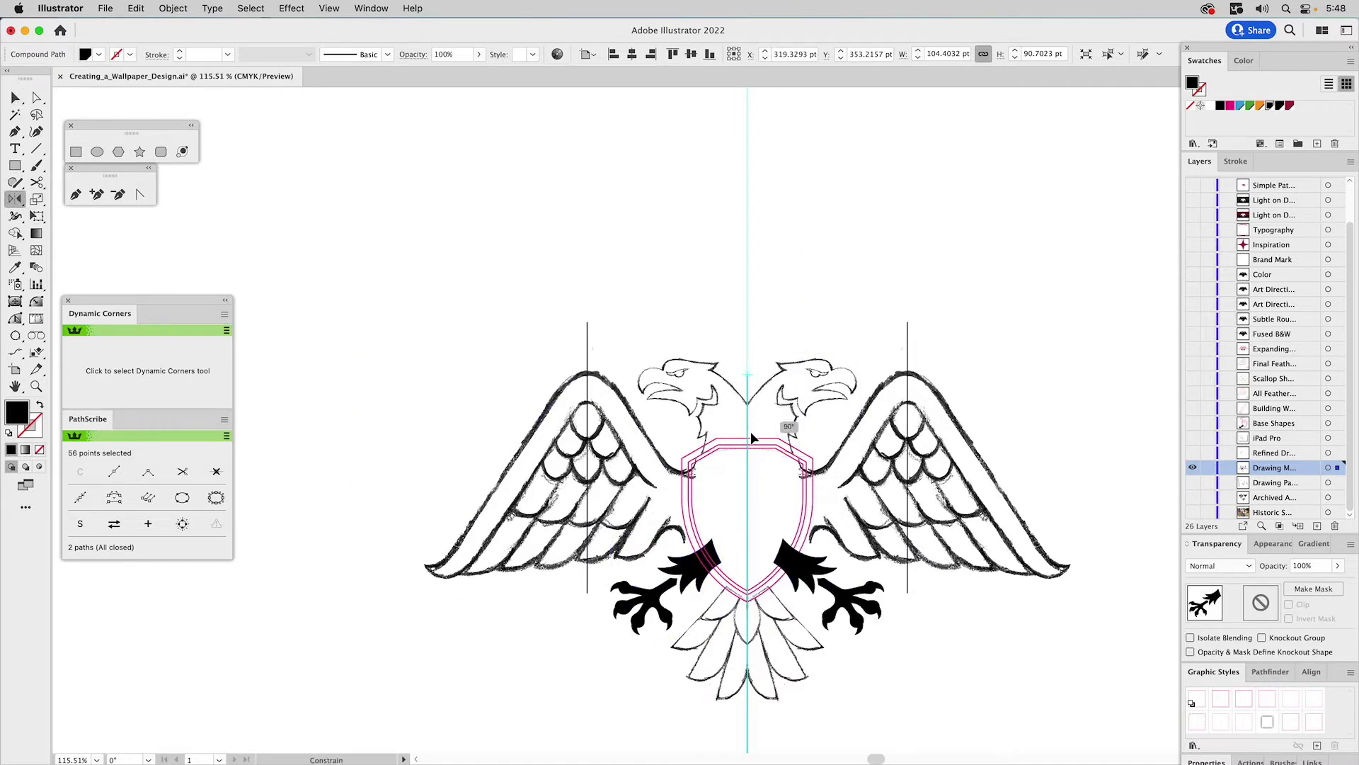
pyautogui.moveTo(748, 374); pyautogui.dragTo(750, 440)
pyautogui.press('shift+super+a')
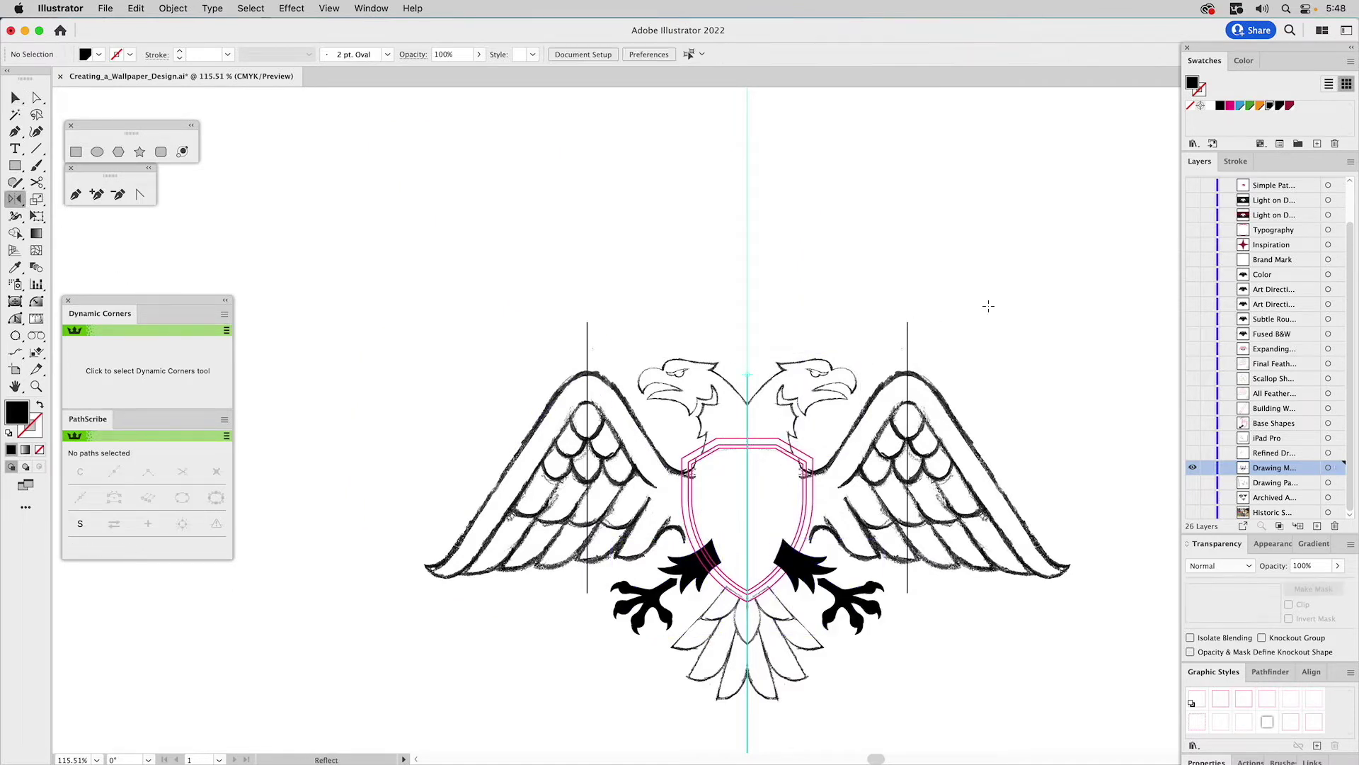
# - Lock and hide the "Drawing M..." layer and show the "Refined Dr..." layer with the refined half-eagle sketch
pyautogui.moveTo(991, 304); pyautogui.dragTo(941, 218)
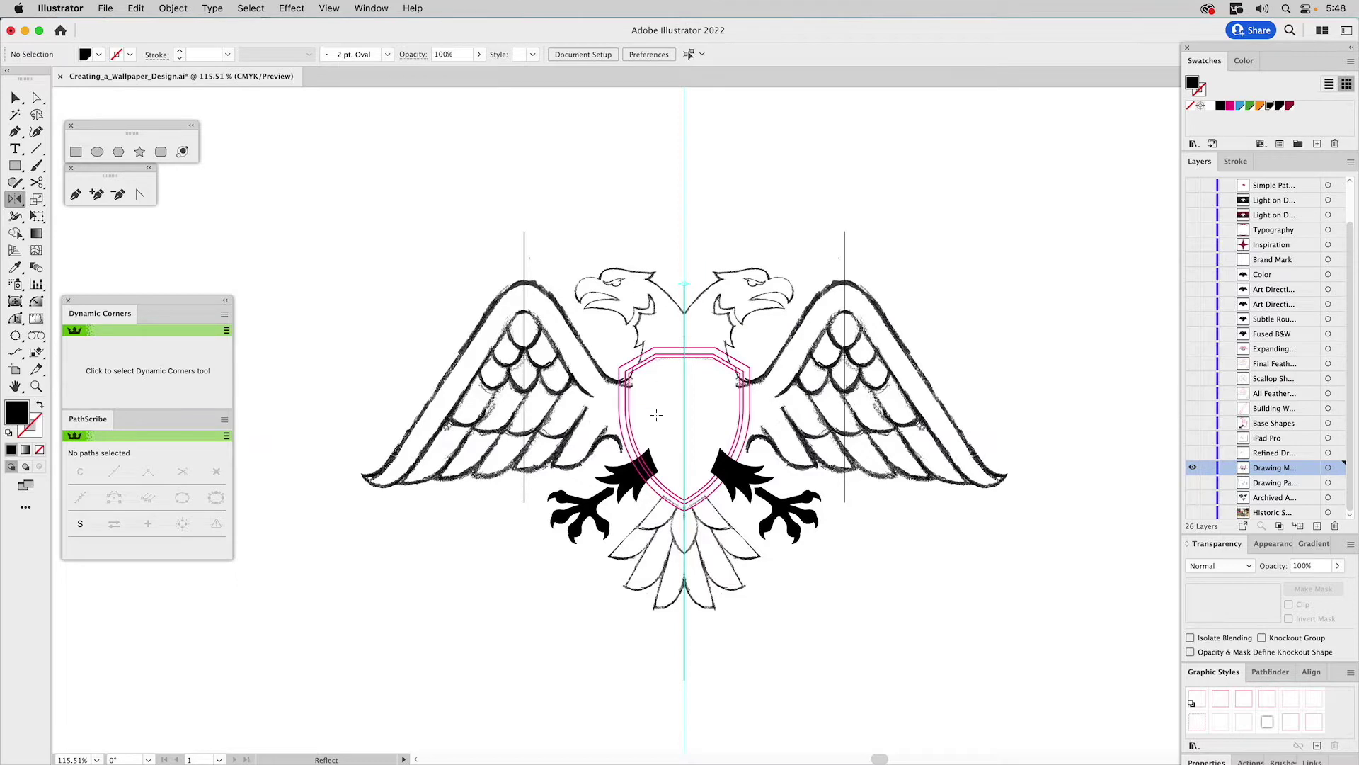
pyautogui.click(1208, 468)
pyautogui.click(1193, 453)
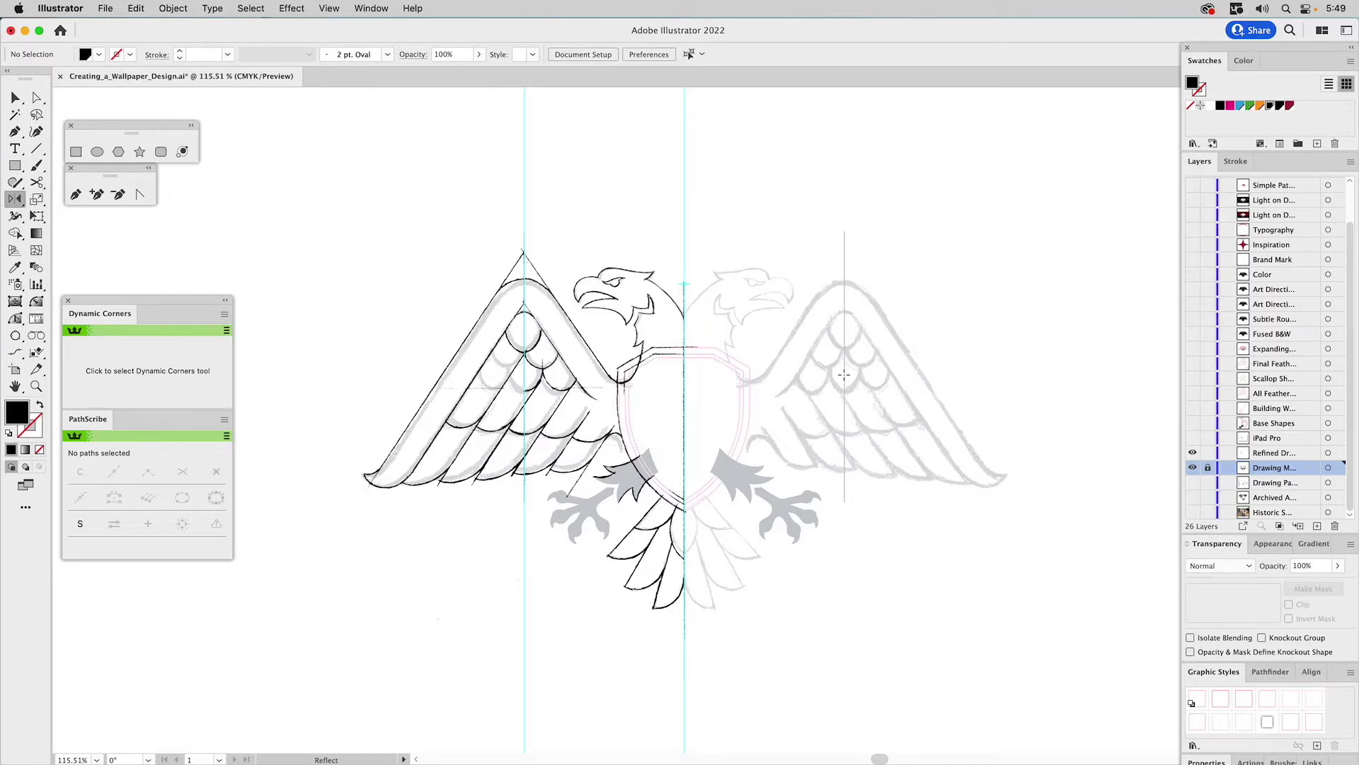
pyautogui.click(1193, 467)
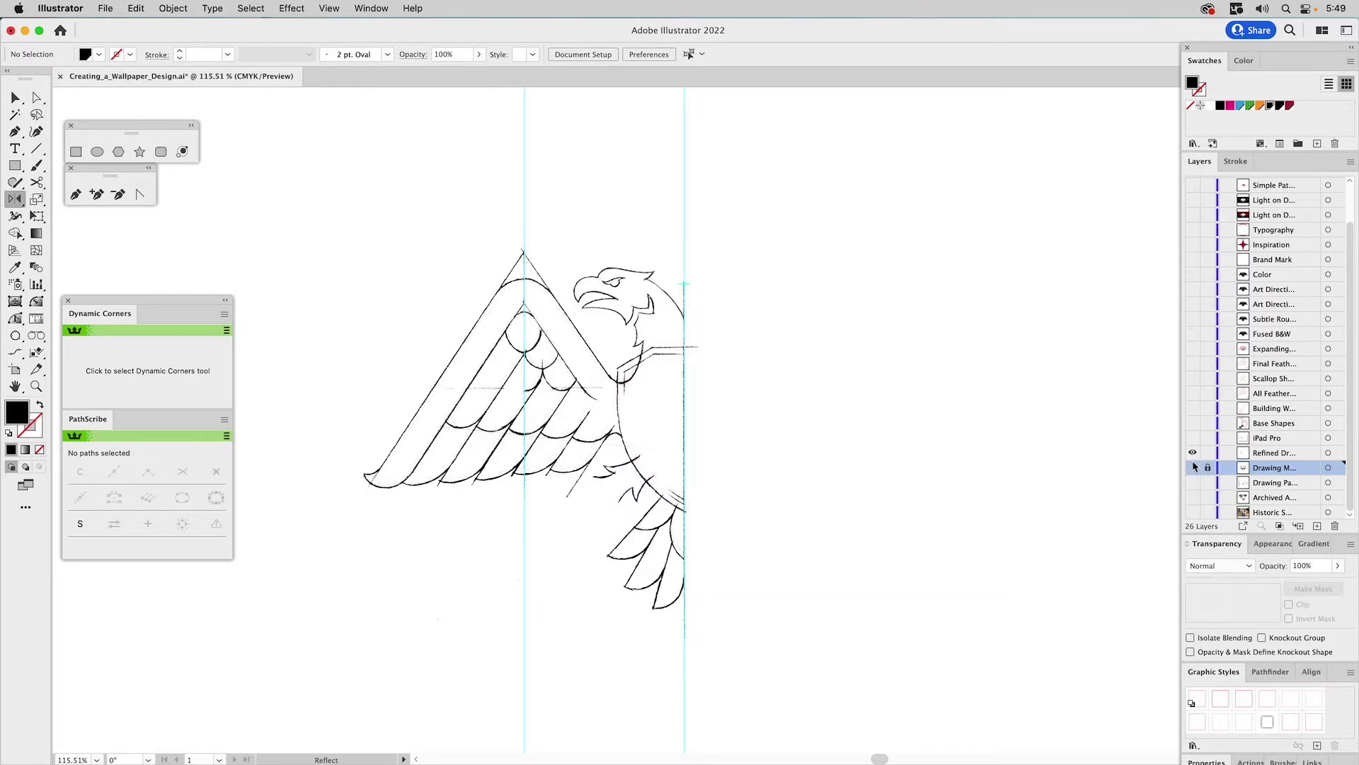
pyautogui.press('v')
pyautogui.click(642, 314)
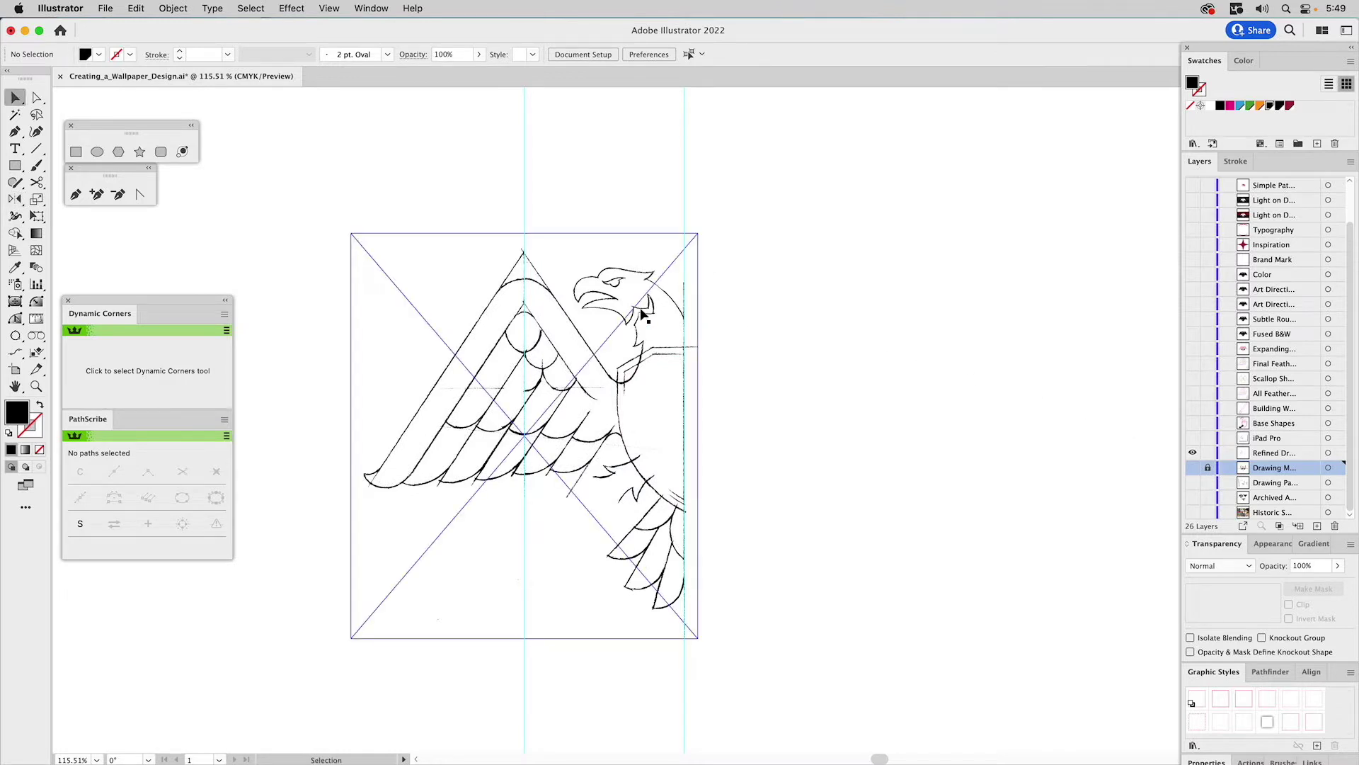
# - Set the refined half-eagle sketch's opacity to 15% and lock its "Refined Dr..." layer
pyautogui.moveTo(1309, 566); pyautogui.dragTo(1273, 566)
pyautogui.write('15')
pyautogui.press('Return')
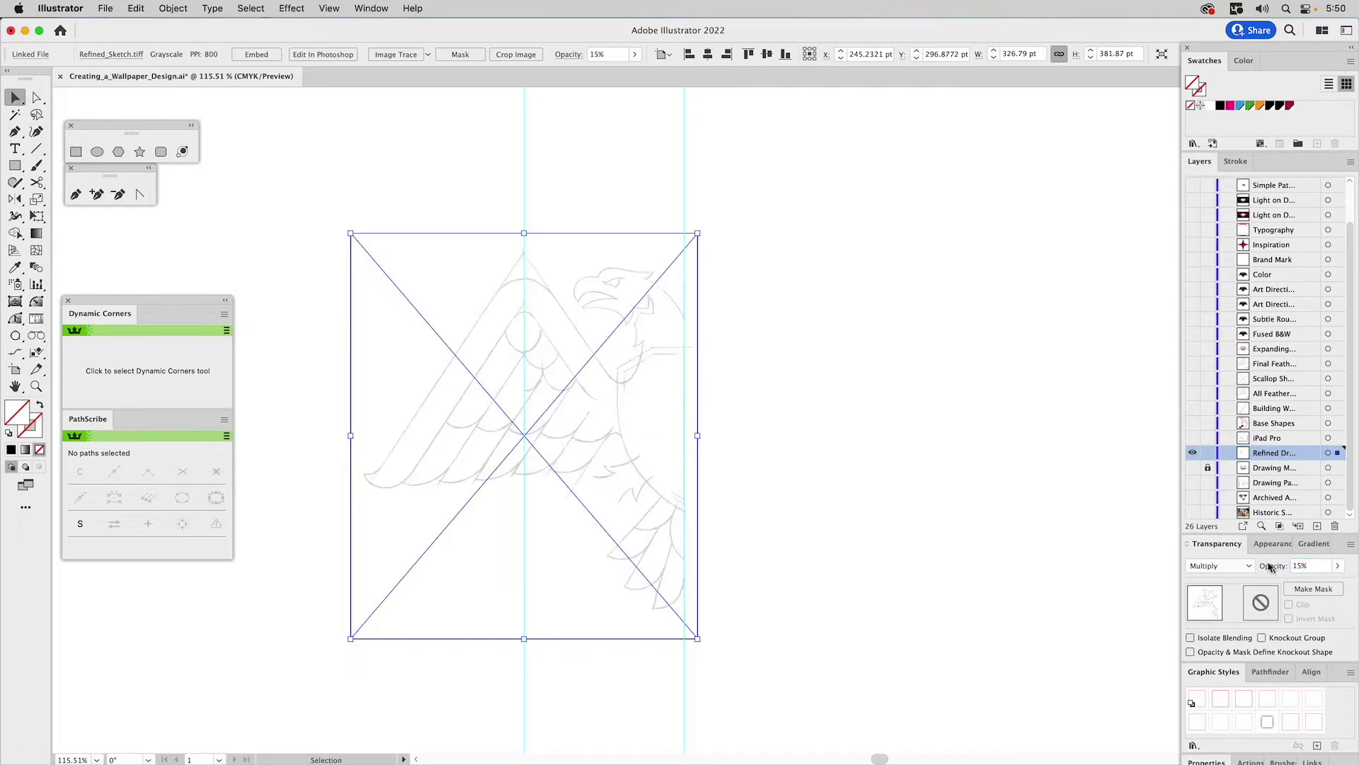
pyautogui.click(1208, 453)
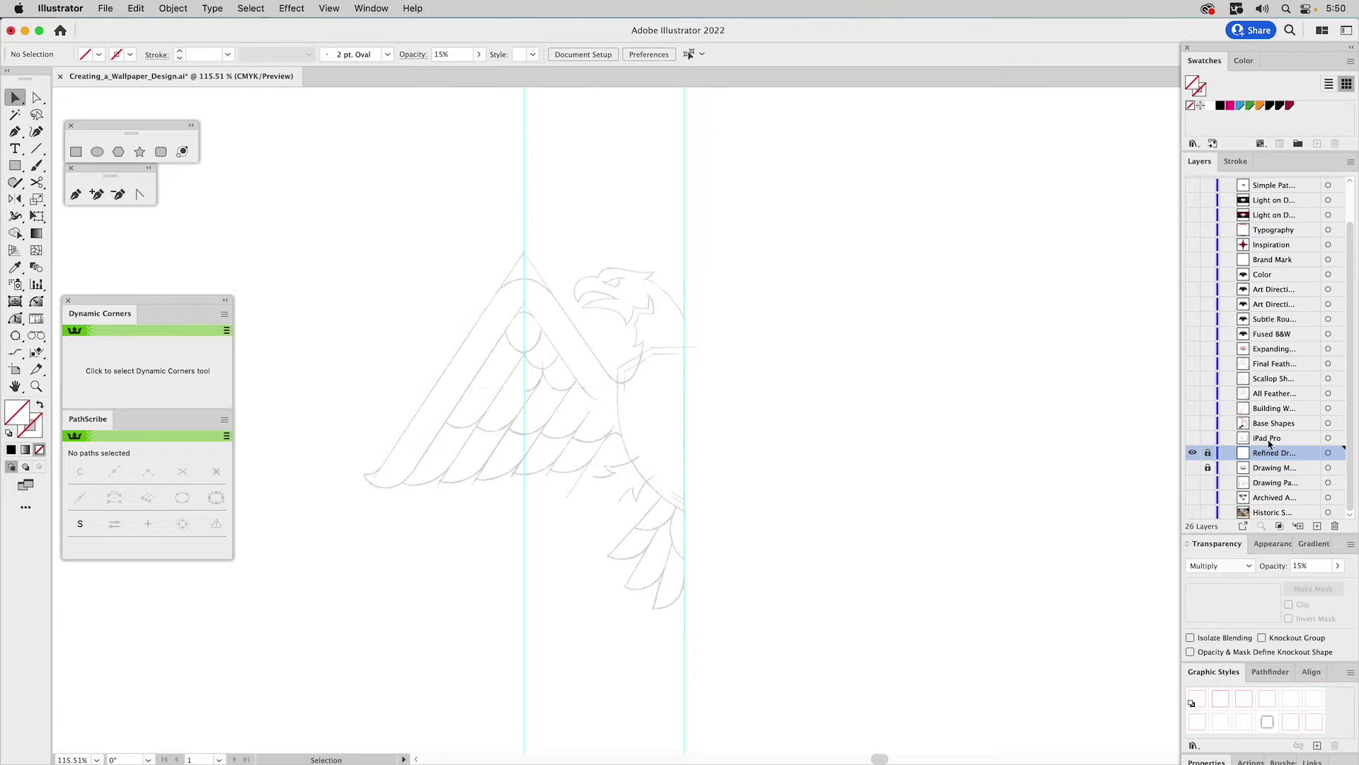
# - View the "iPad Pro" layer with the refined drawing hidden, restore the refined drawing and hide the iPad layer
pyautogui.click(1193, 439)
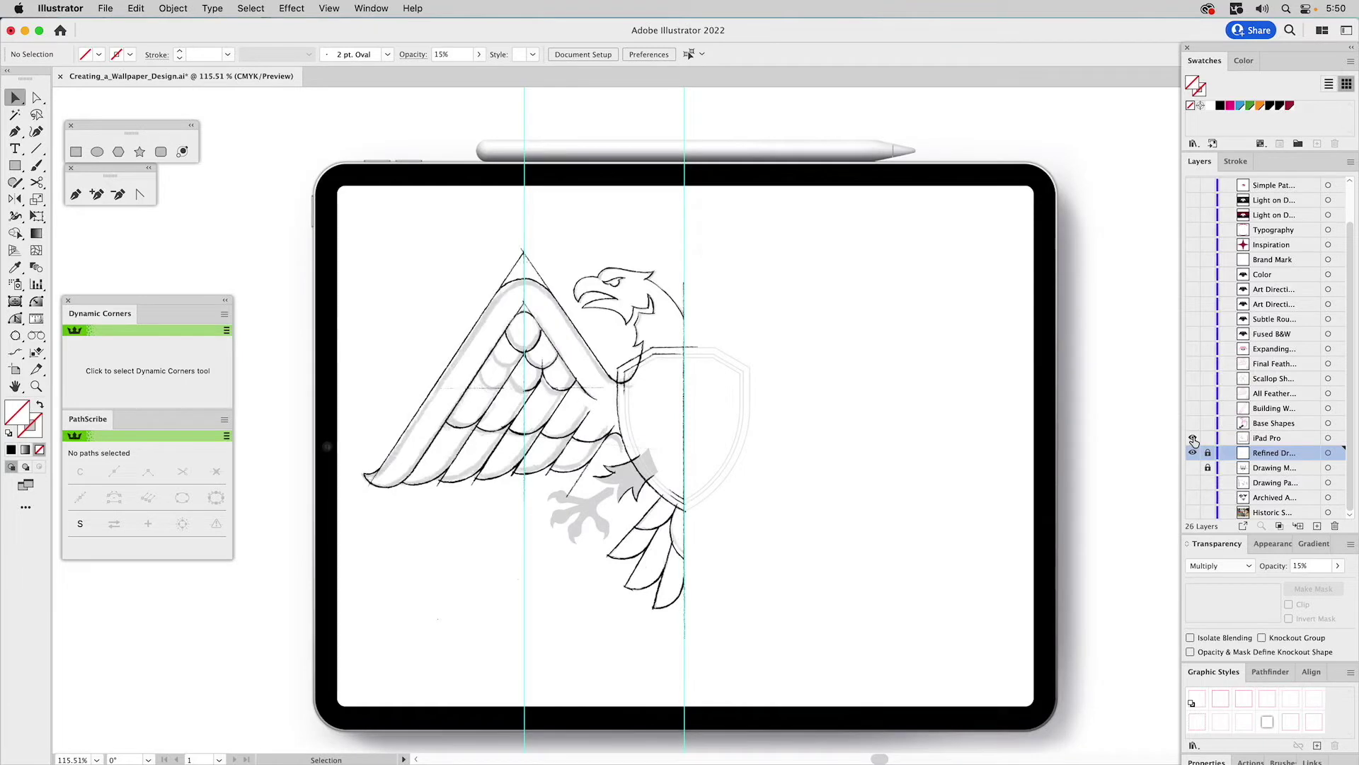
pyautogui.click(1194, 454)
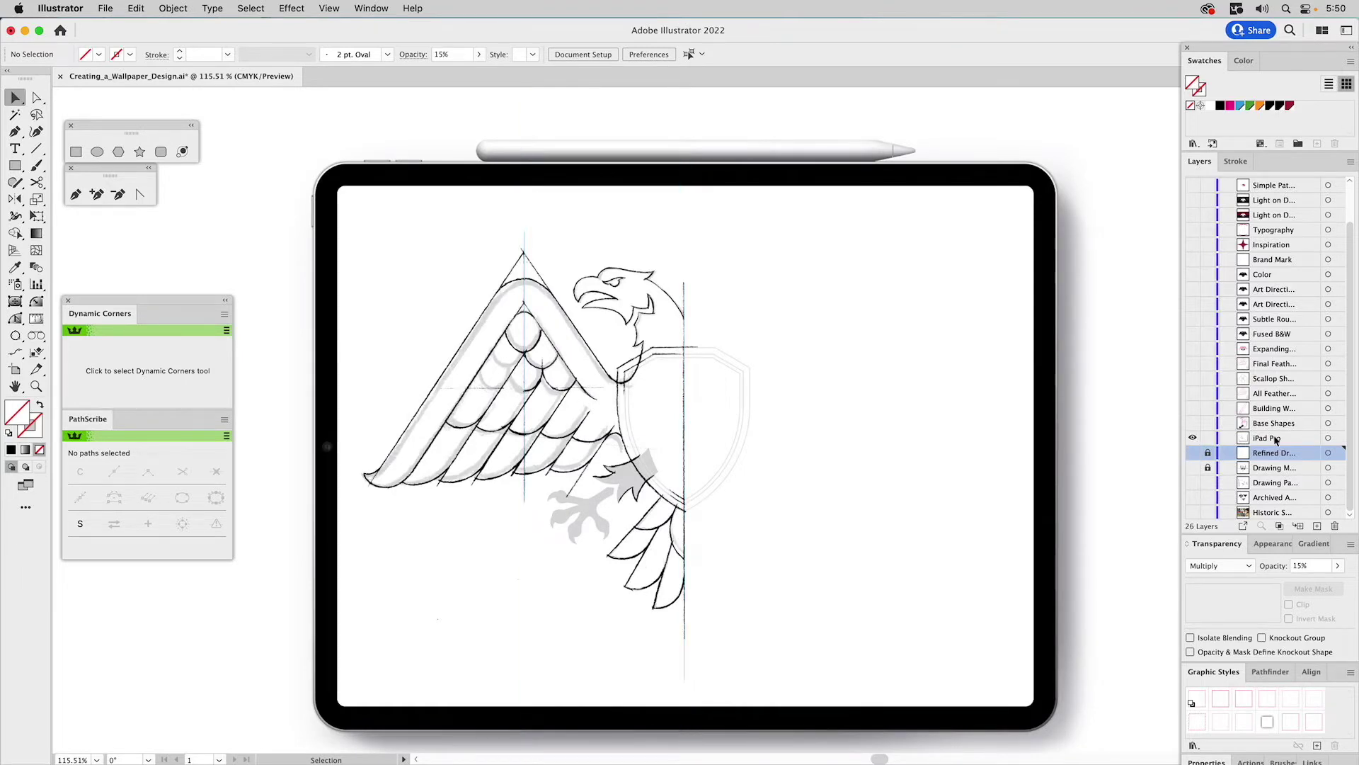
pyautogui.click(1255, 440)
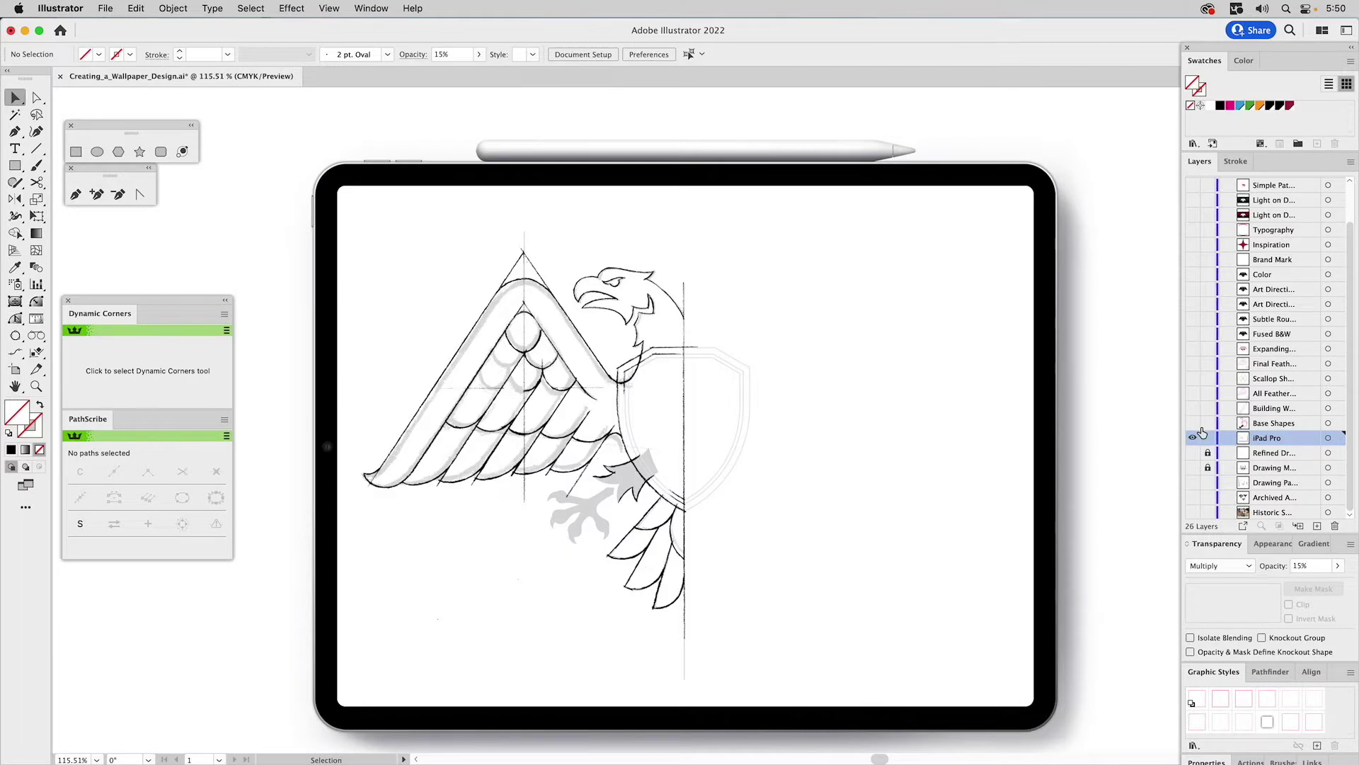
pyautogui.click(1193, 453)
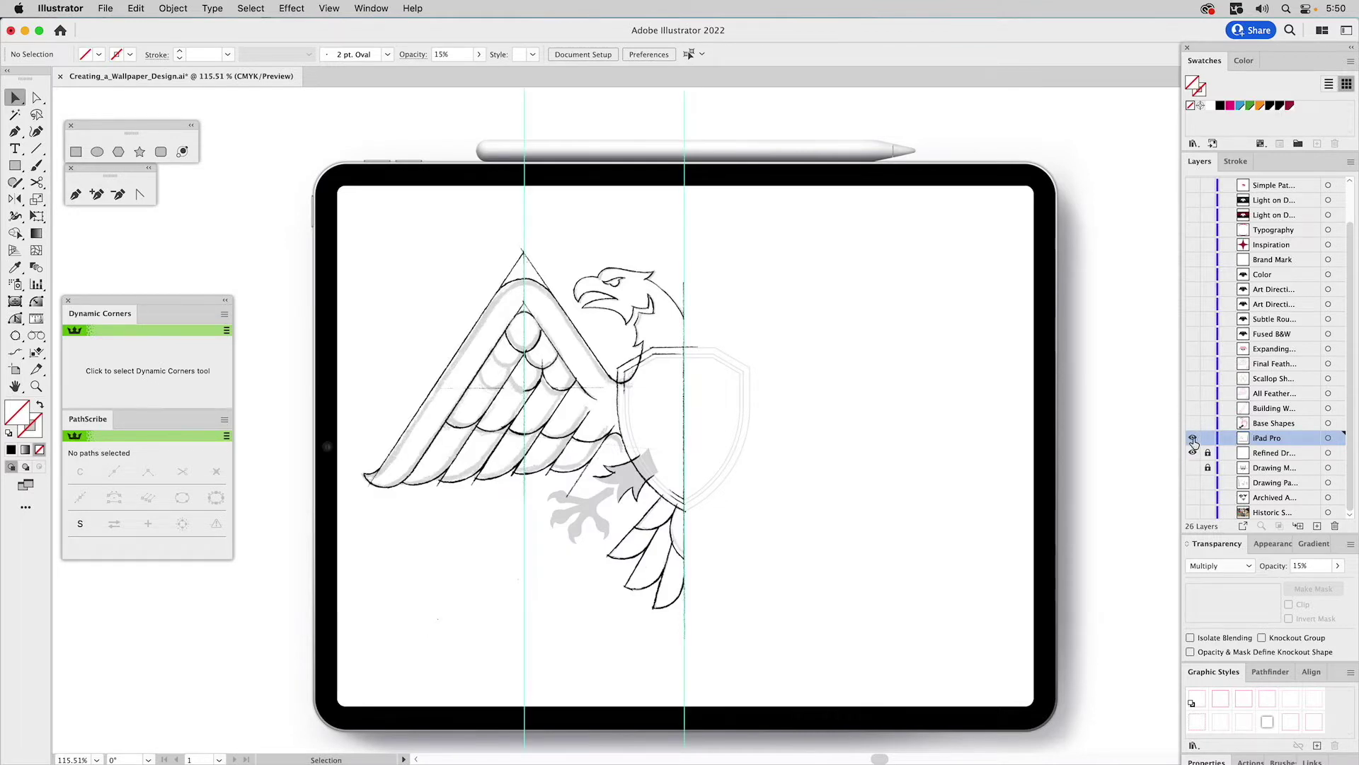
pyautogui.click(1193, 438)
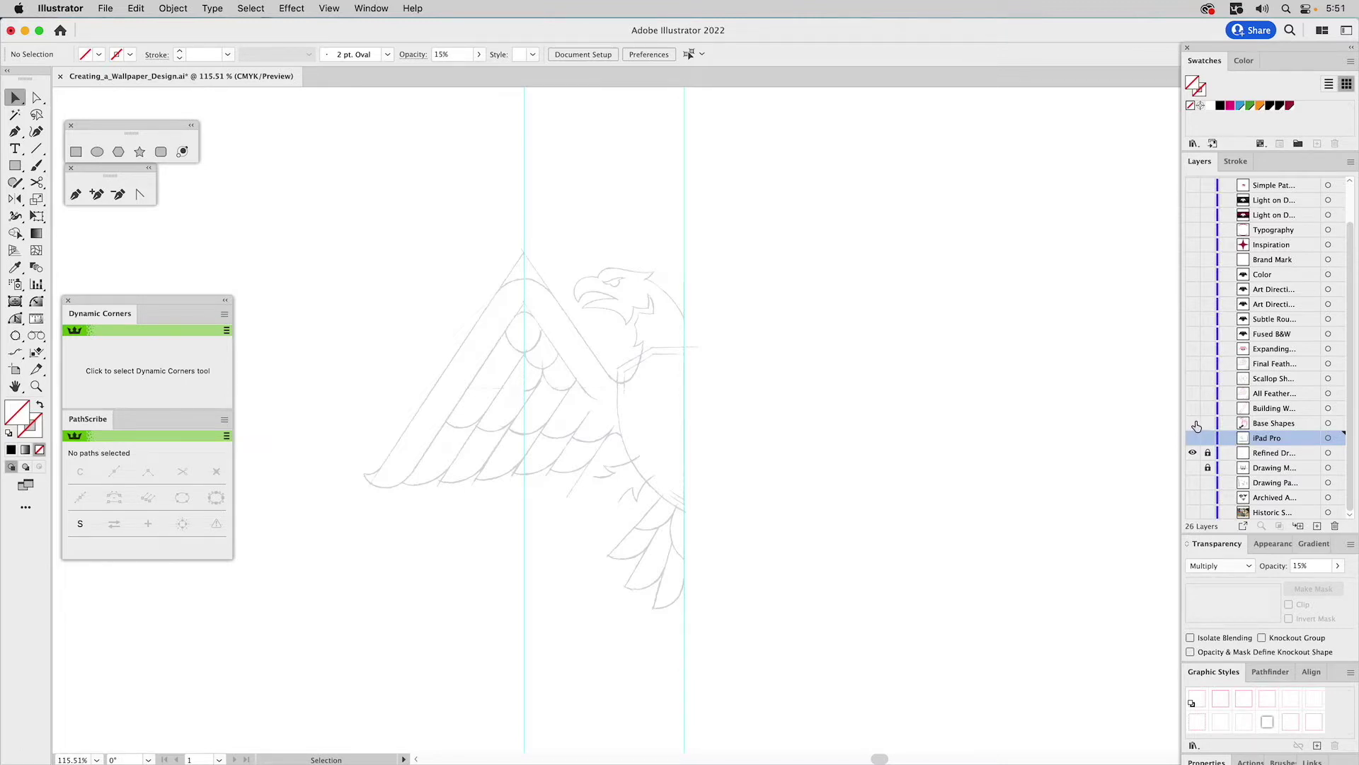
# - Show the "Base Shapes" and "Building W..." layers over the faded refined sketch, checking the talon shape
pyautogui.click(1195, 424)
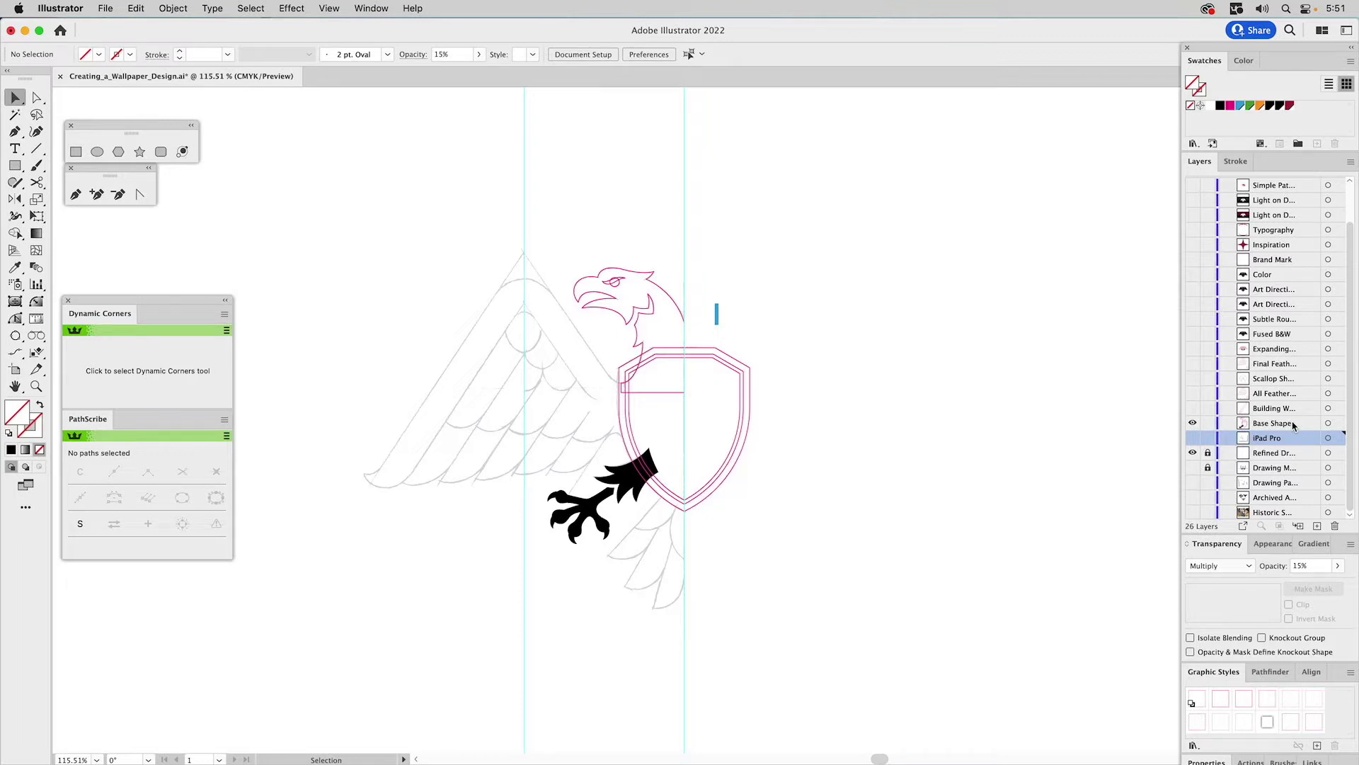
pyautogui.click(626, 488)
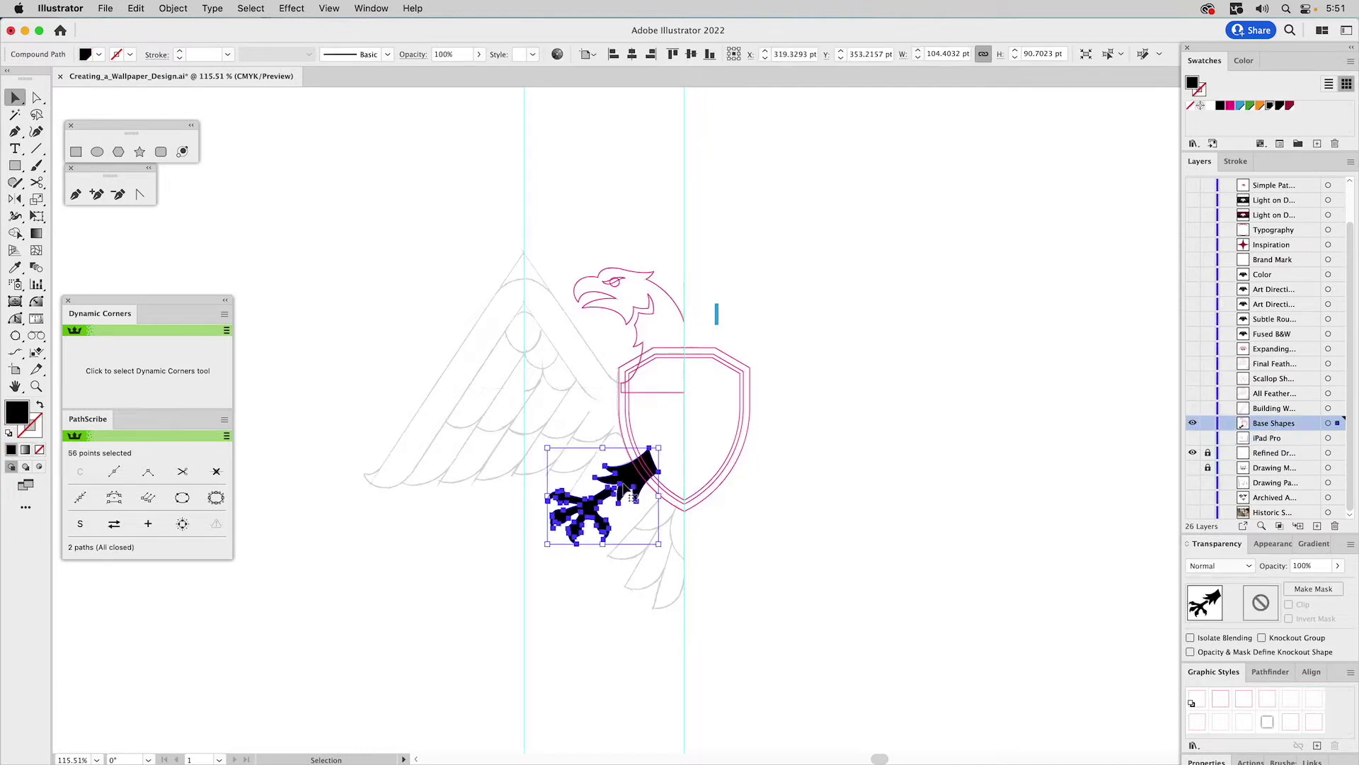
pyautogui.click(780, 485)
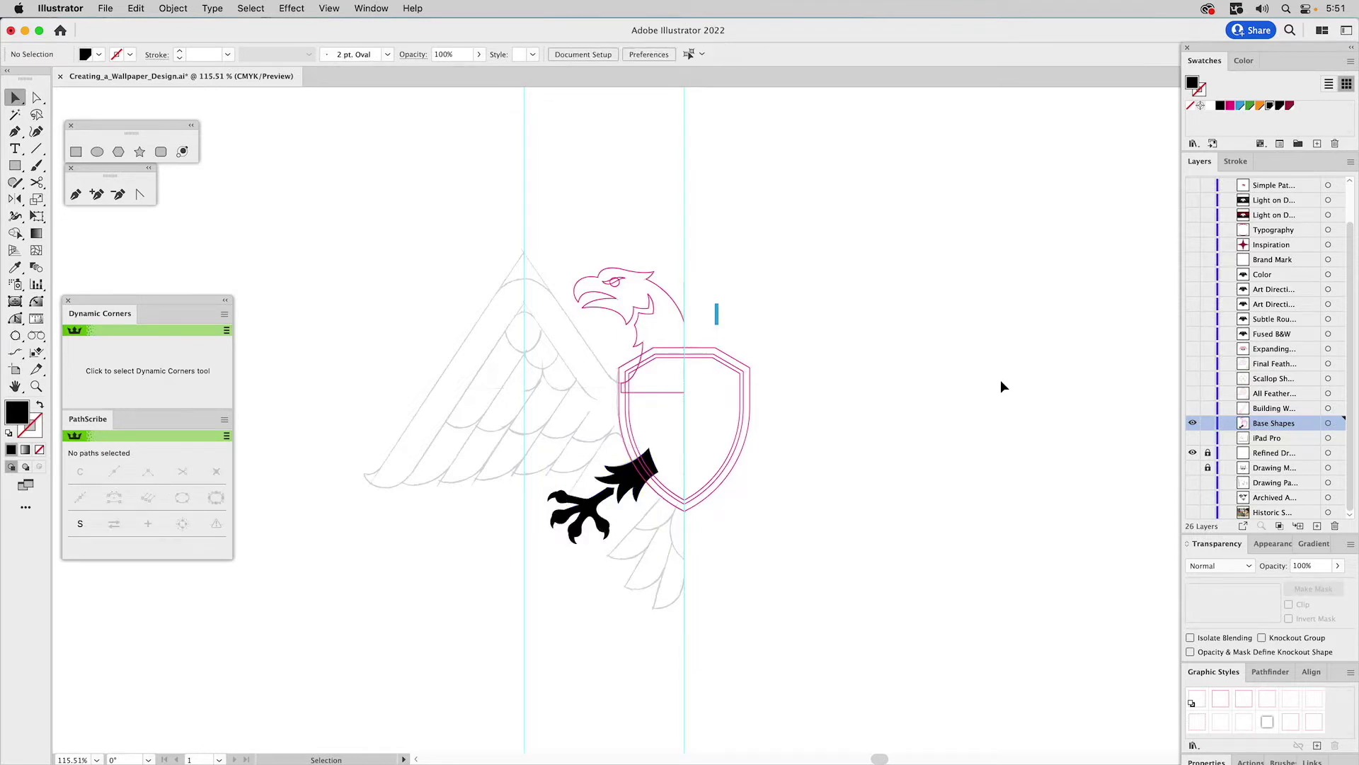
pyautogui.click(1193, 408)
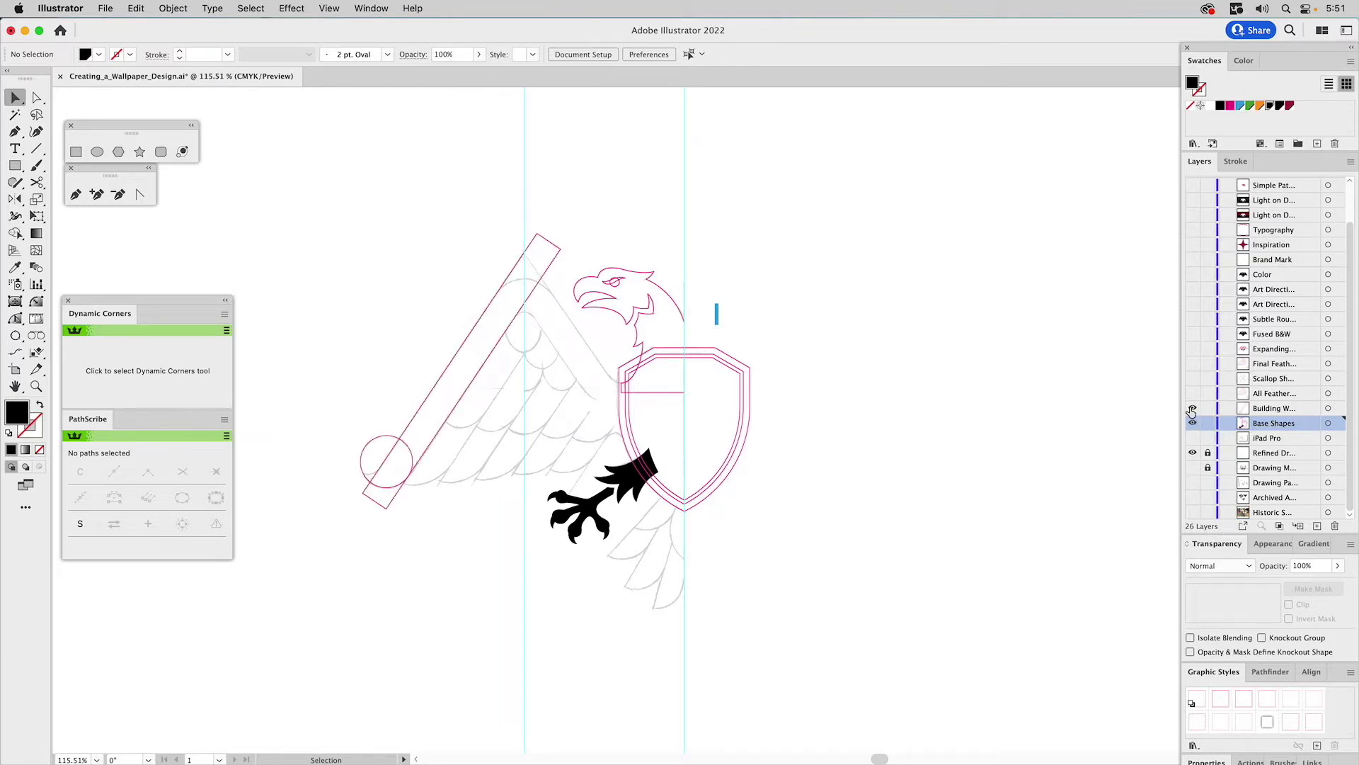
# - Duplicate the slanted feather rectangle against its upper-left long edge, with the copy's lowest corner at the circle's center
pyautogui.click(541, 238)
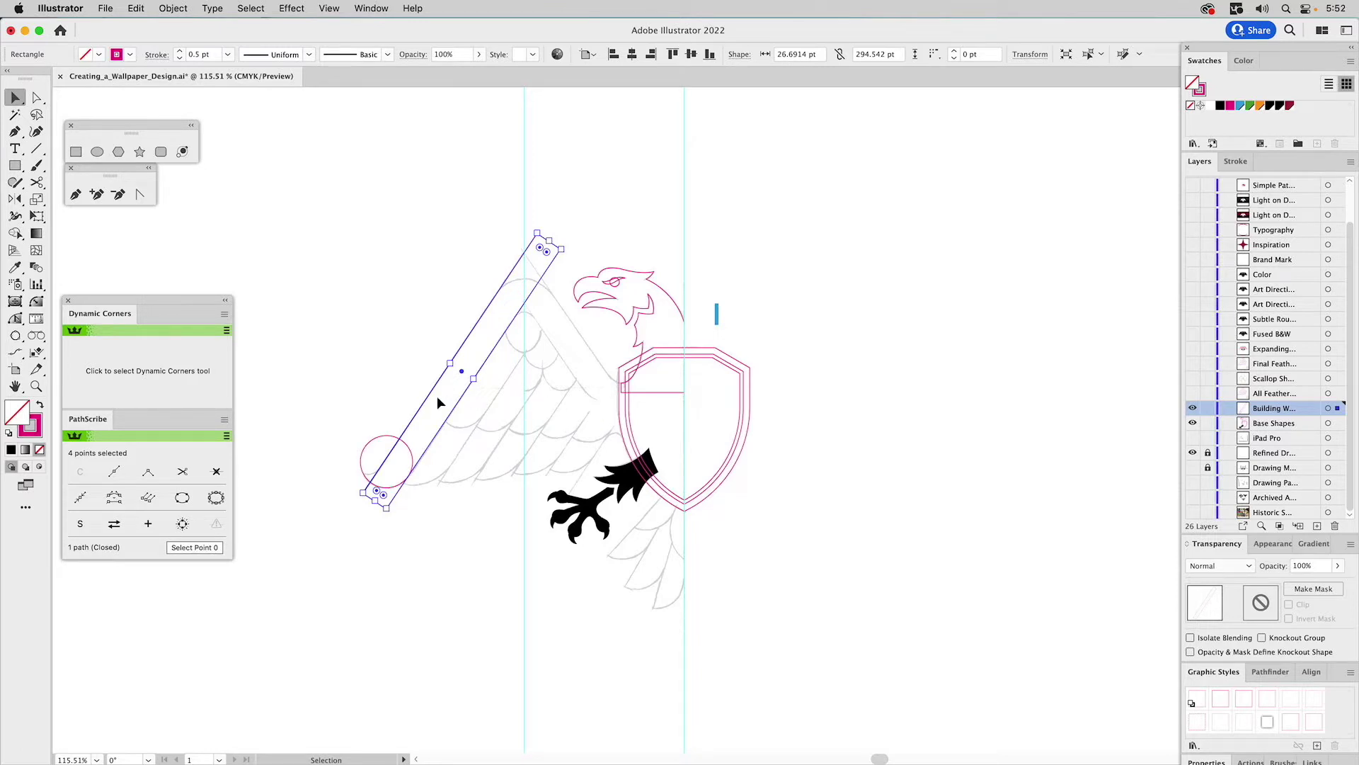
pyautogui.press('z')
pyautogui.moveTo(290, 186); pyautogui.dragTo(520, 596)
pyautogui.press('v')
pyautogui.click(648, 465)
pyautogui.click(636, 465)
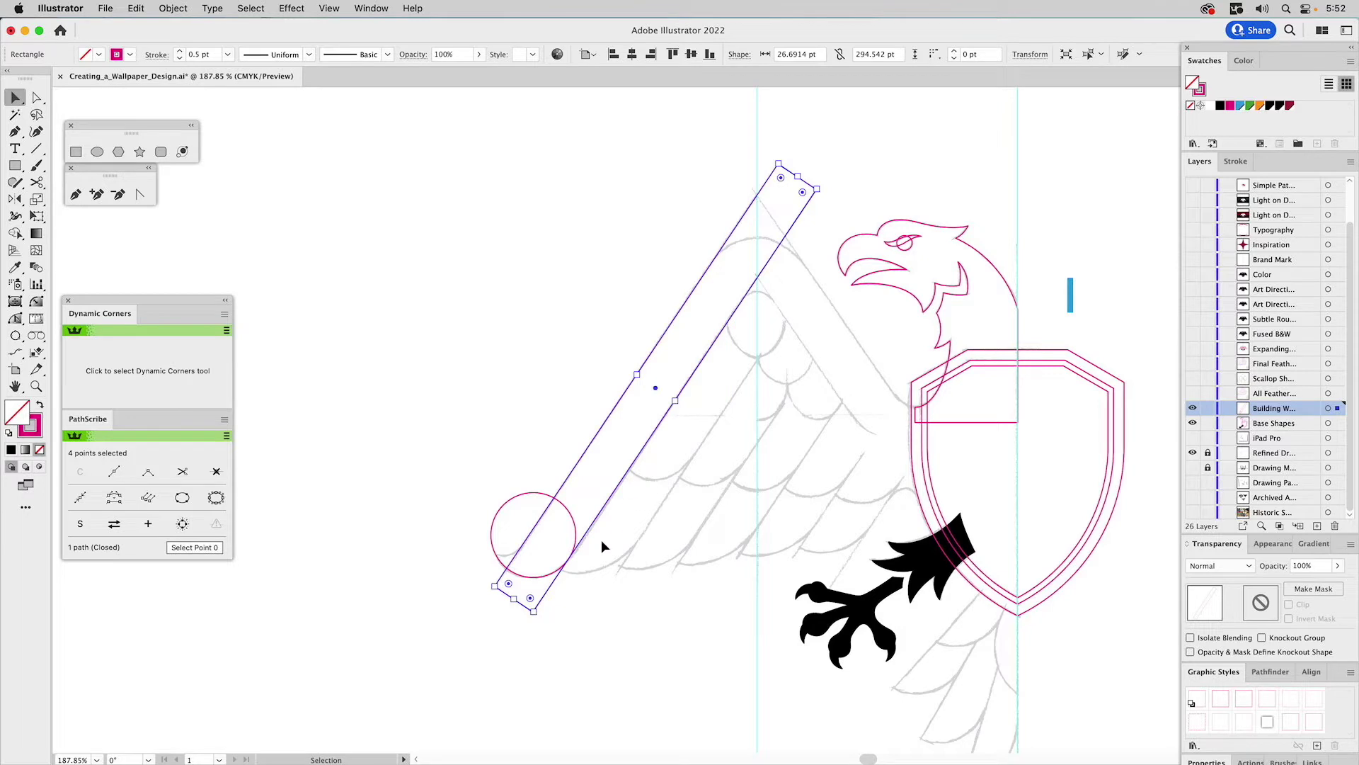
pyautogui.press('a')
pyautogui.moveTo(533, 613); pyautogui.dragTo(528, 536)
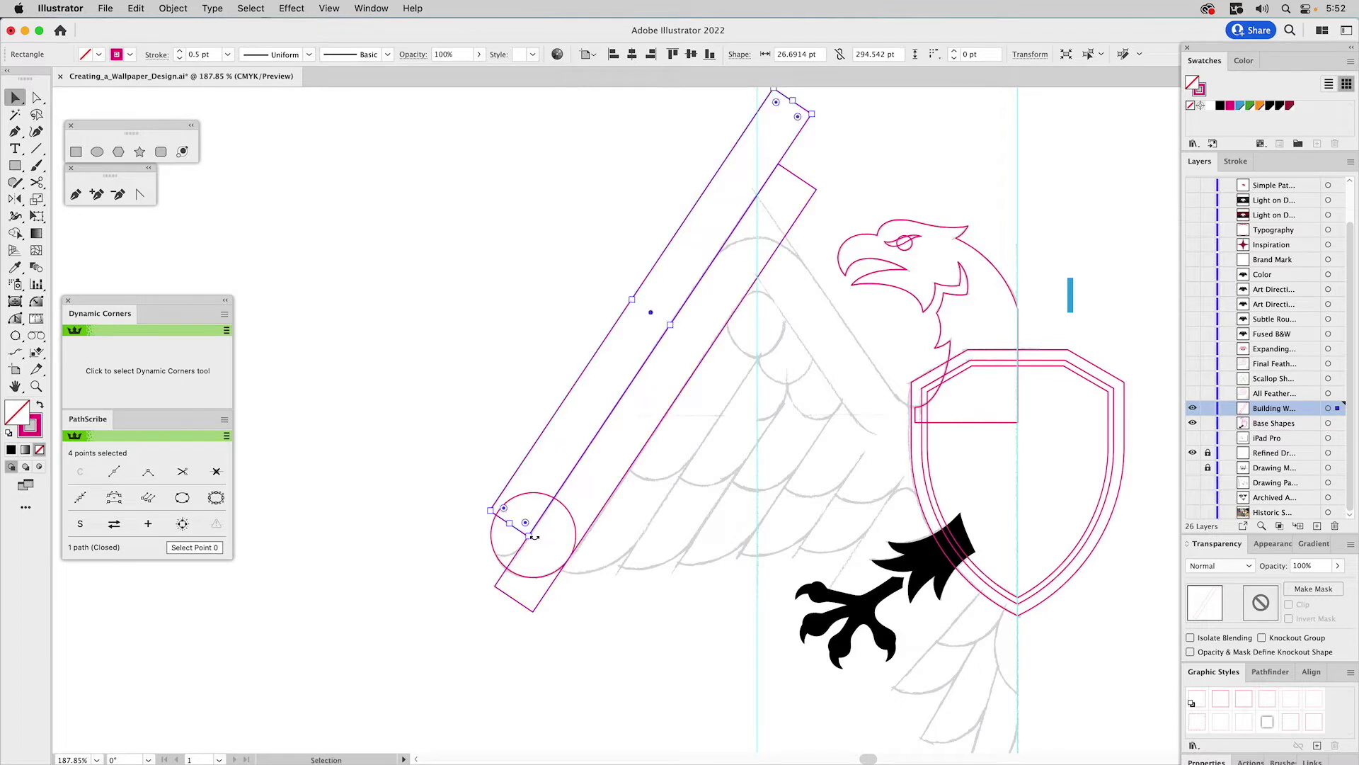
# - Round the copied rectangle's lowest corner to about 15.54 pt and slide the copy down along the shared edge to the feather tip
pyautogui.press('a')
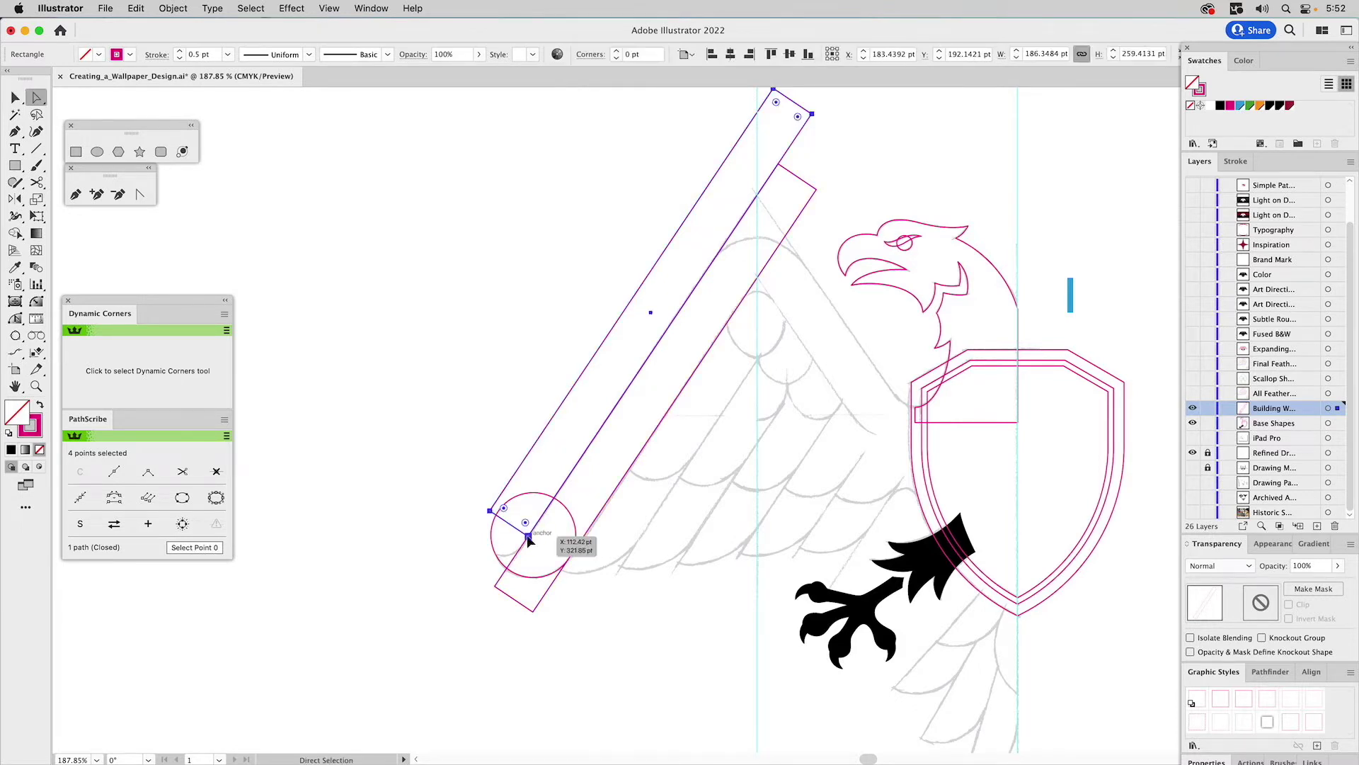
pyautogui.click(528, 535)
pyautogui.moveTo(525, 524); pyautogui.dragTo(527, 503)
pyautogui.press('v')
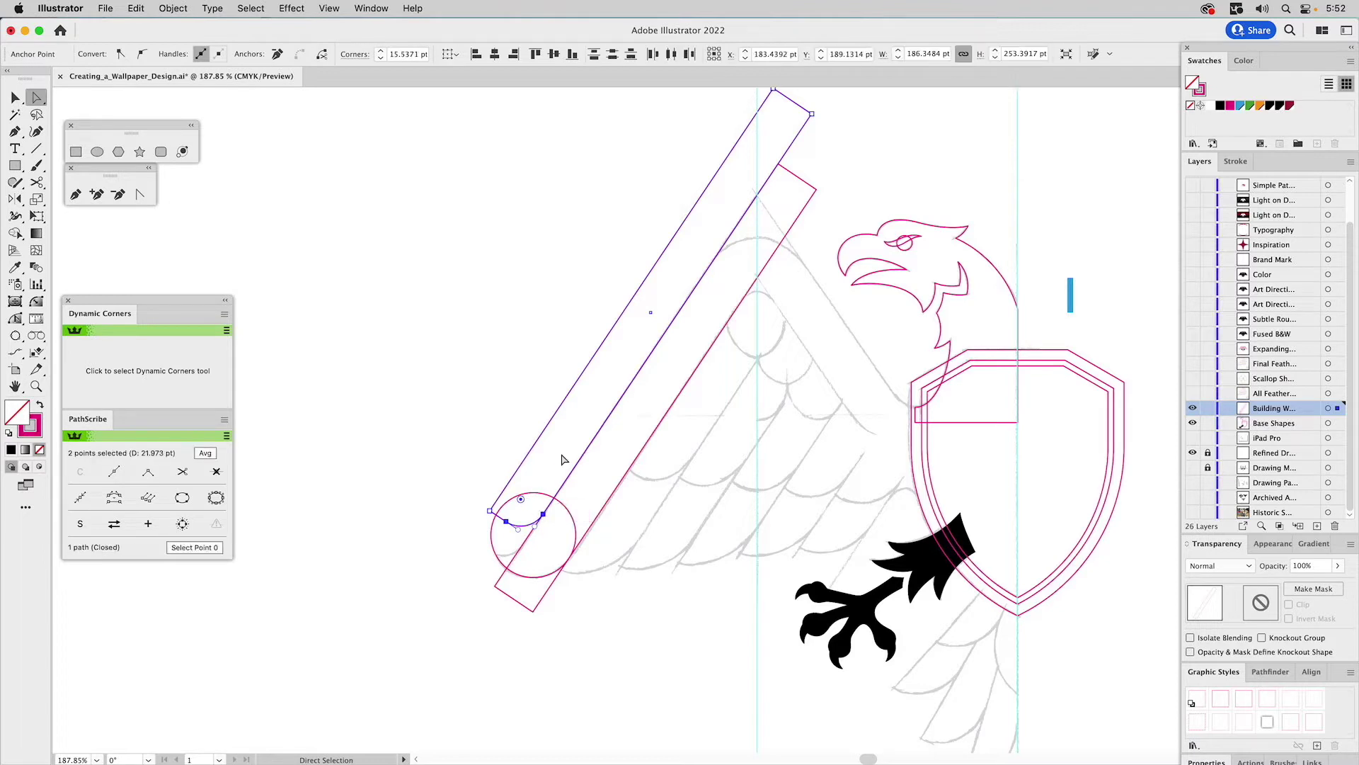
pyautogui.click(499, 312)
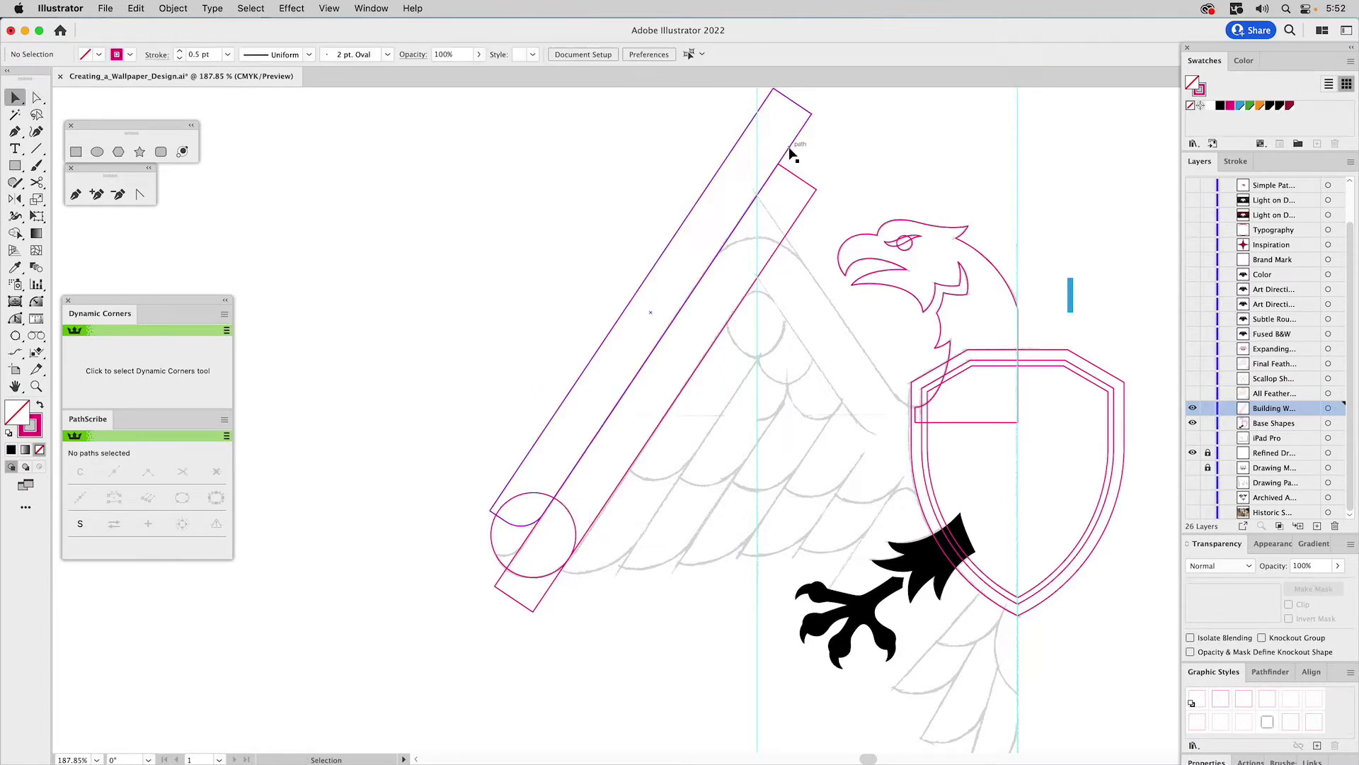
pyautogui.moveTo(787, 150); pyautogui.dragTo(768, 179)
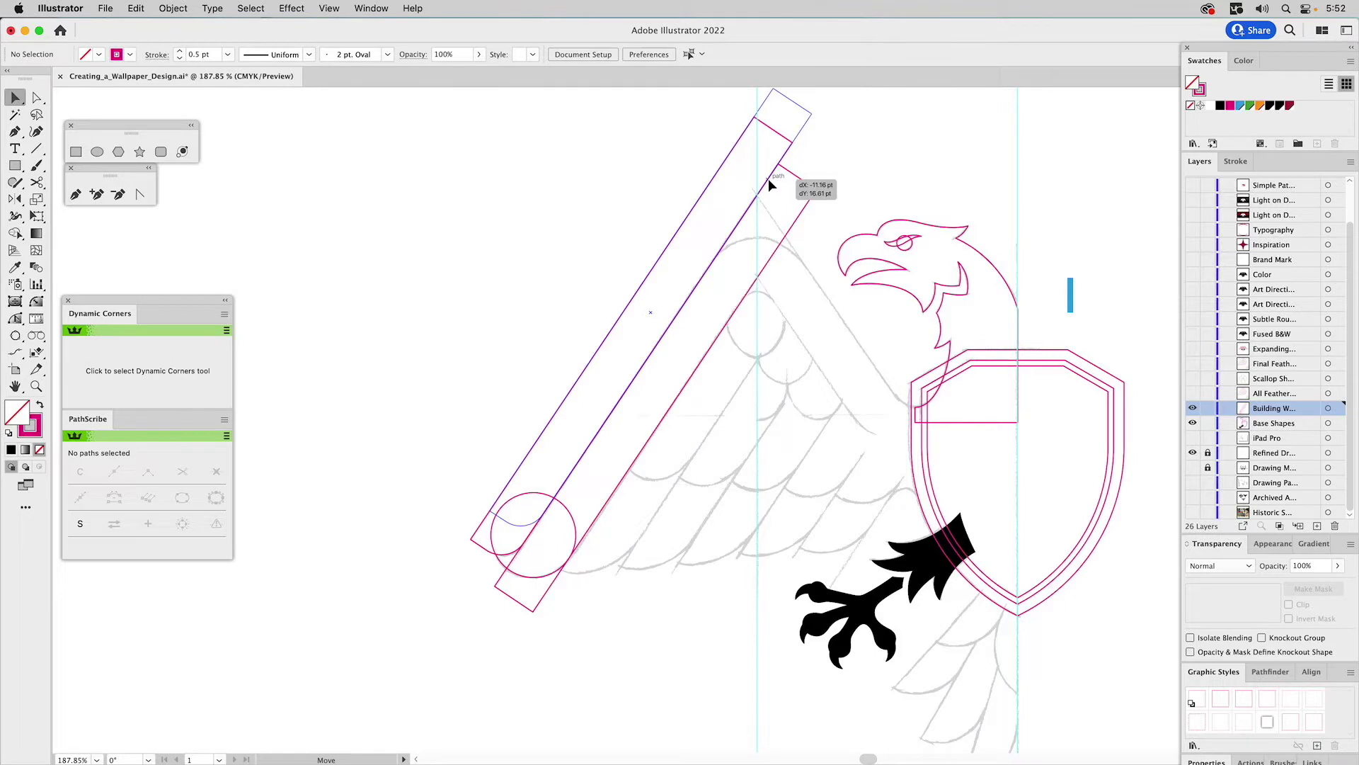
pyautogui.moveTo(768, 179); pyautogui.dragTo(767, 178)
# - Duplicate the original slanted rectangle against its lower-right long edge, aligned over the next feather in the sketch
pyautogui.click(804, 183)
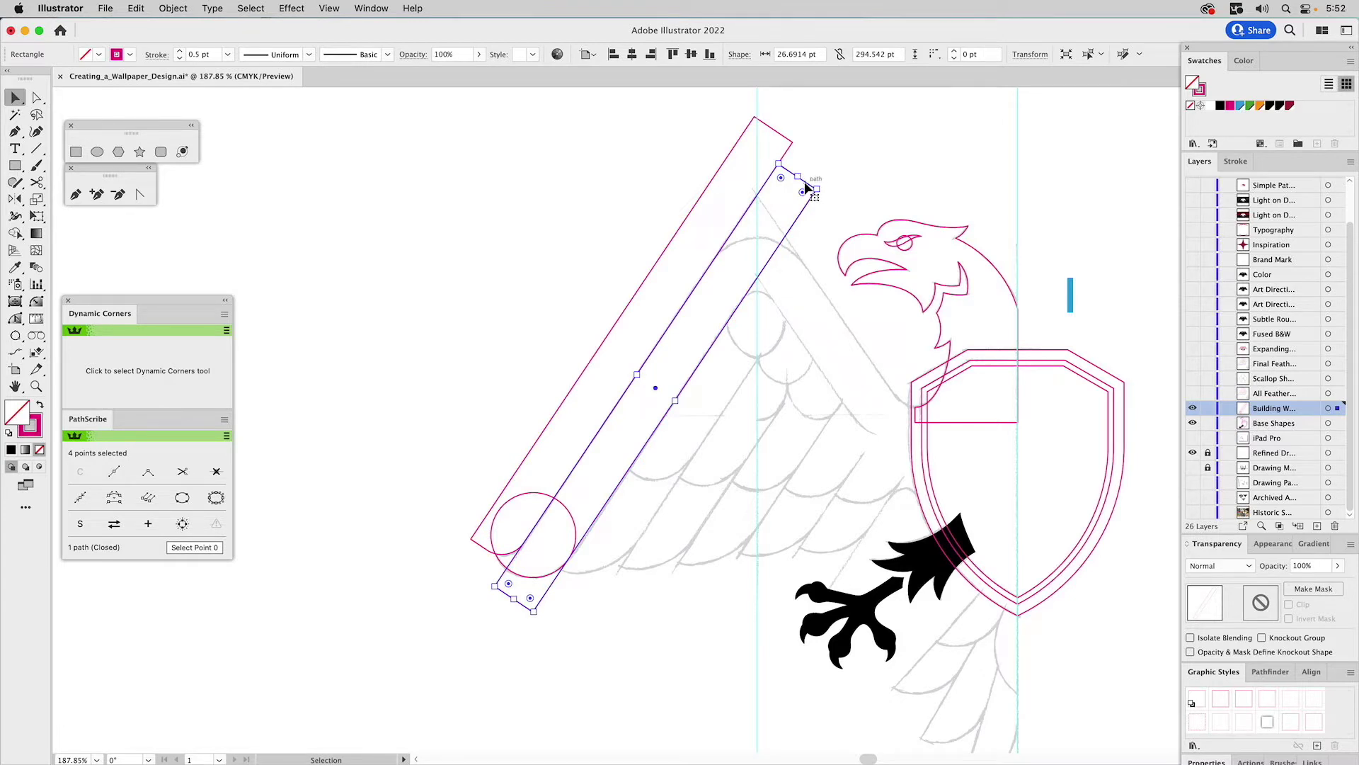
pyautogui.press('a')
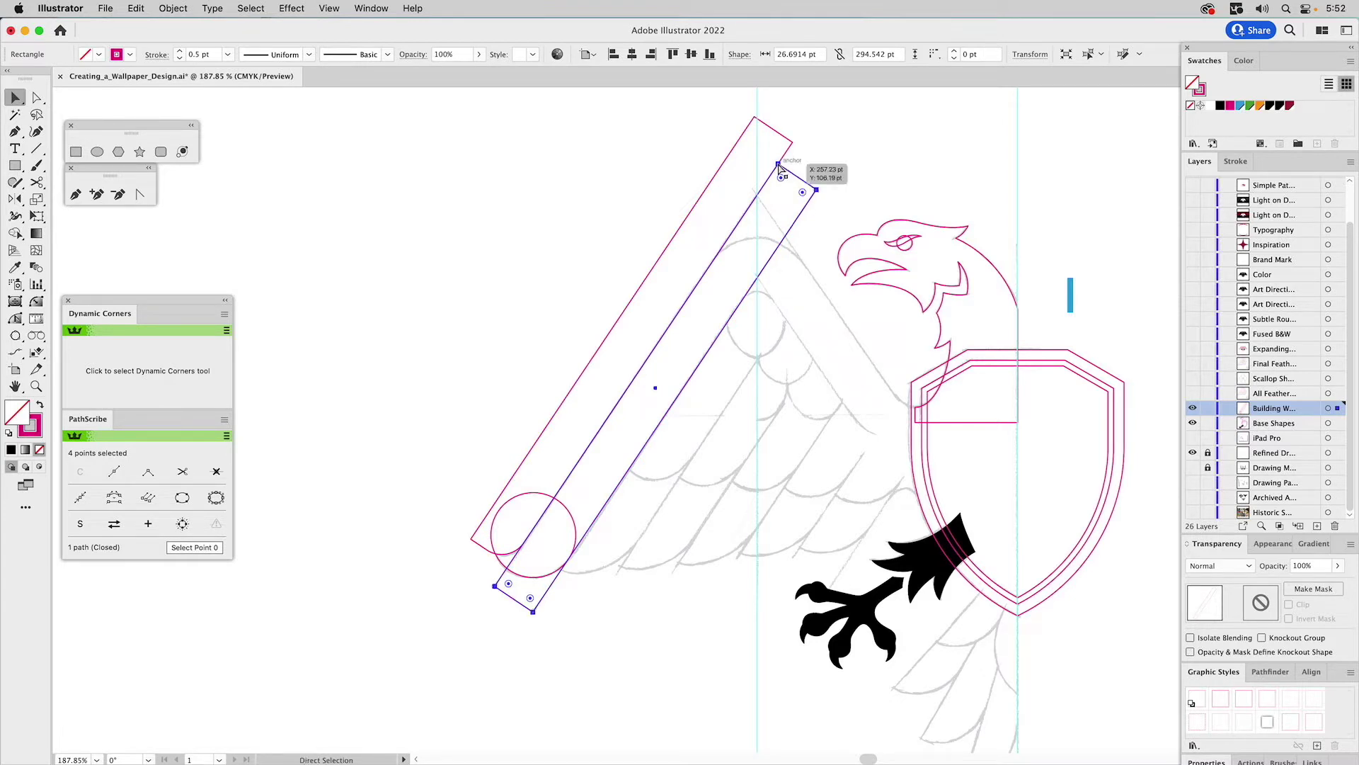
pyautogui.moveTo(778, 168); pyautogui.dragTo(733, 313)
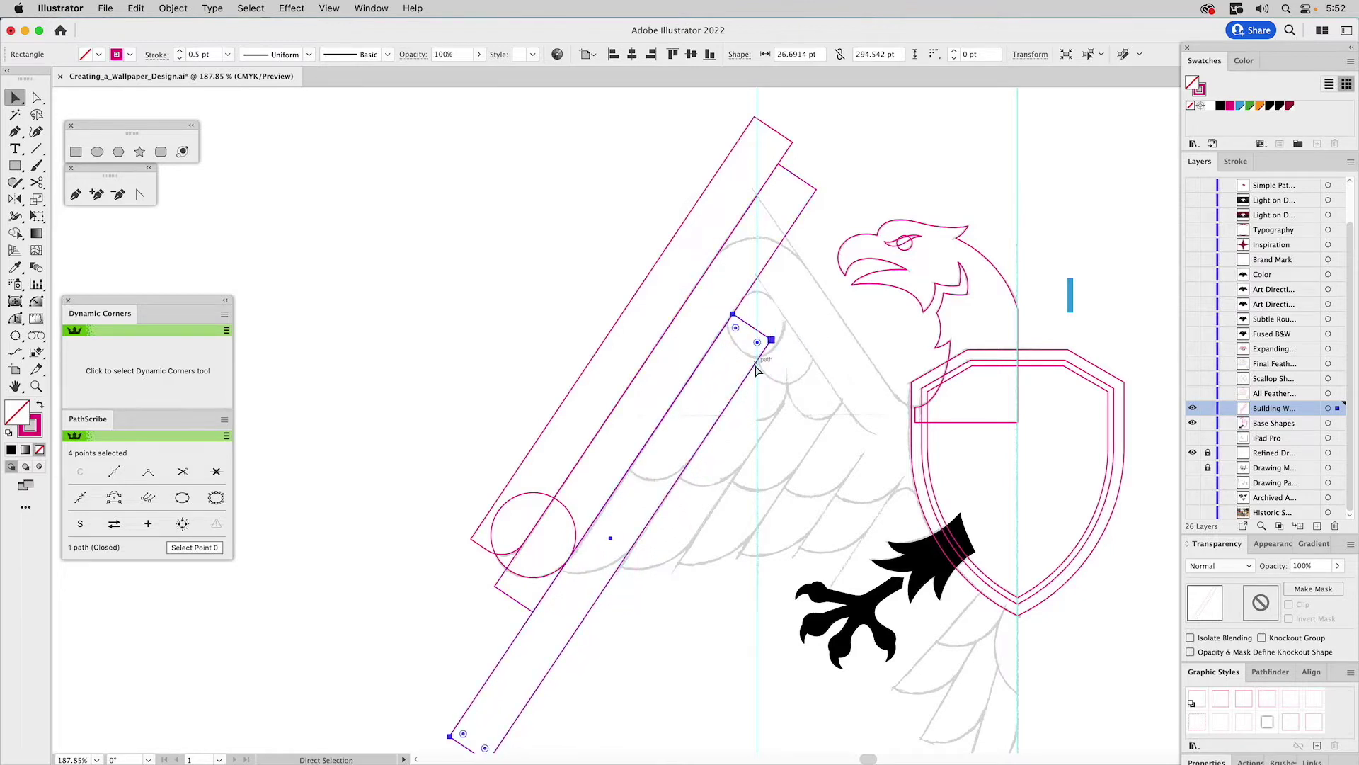
# - Pull the circle's upper-right anchor down past the feather's end and swing the left anchor's handle outward, keeping the lower arc
pyautogui.click(567, 513)
pyautogui.press('a')
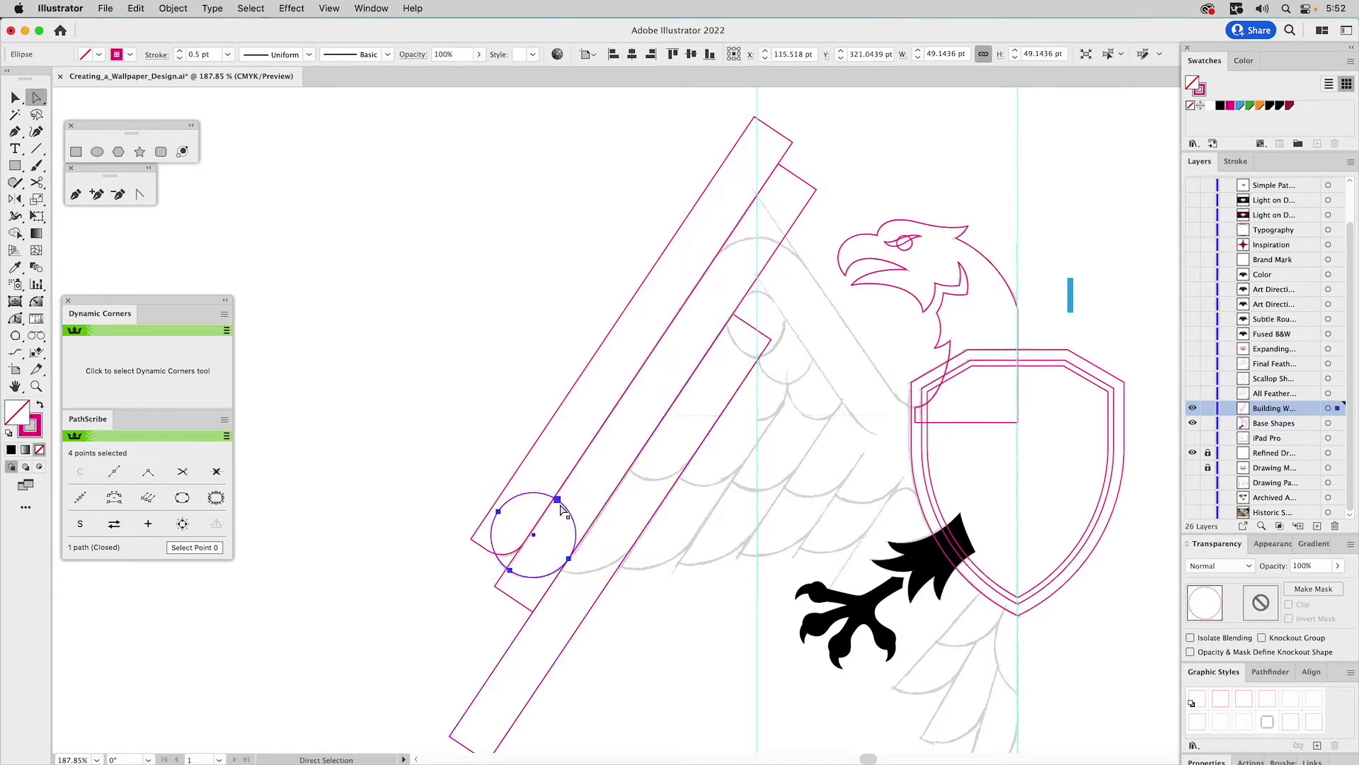
pyautogui.click(557, 502)
pyautogui.moveTo(558, 501); pyautogui.dragTo(518, 689)
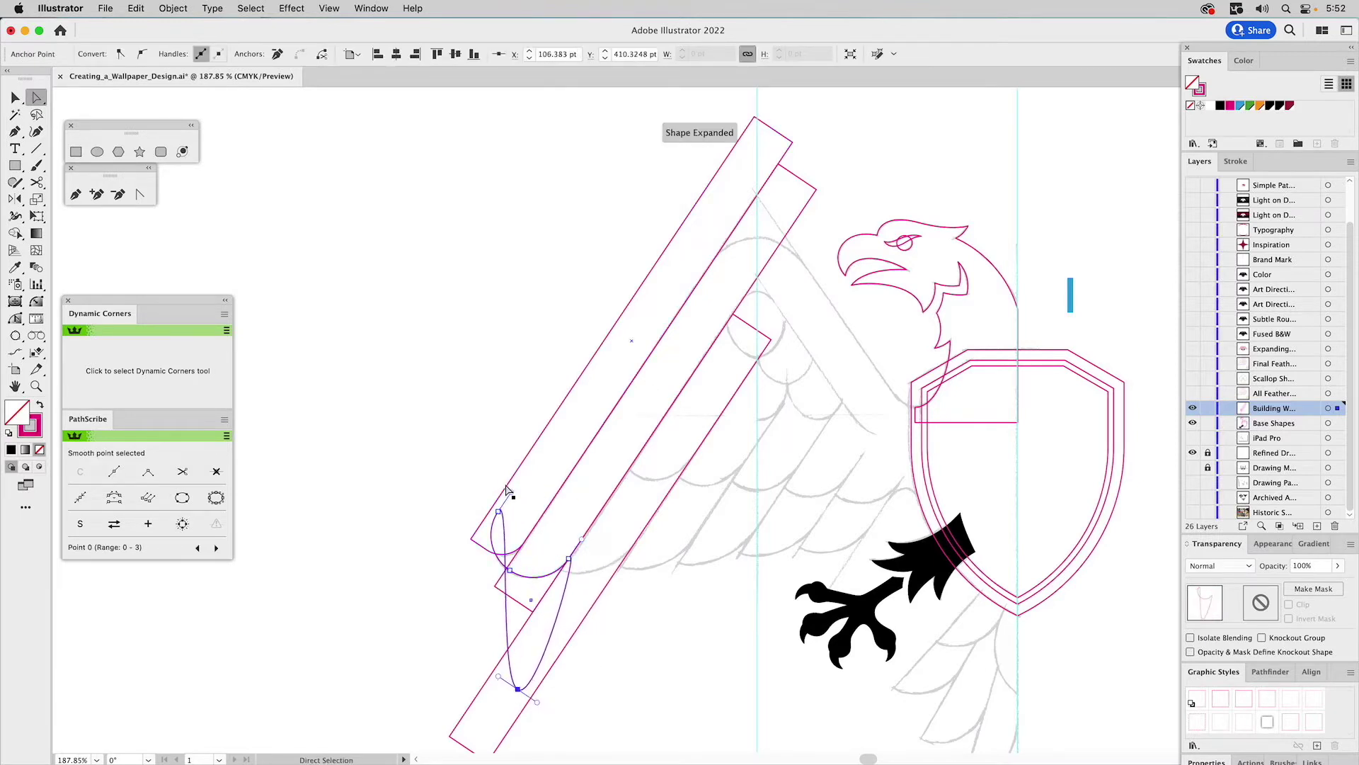
pyautogui.click(140, 194)
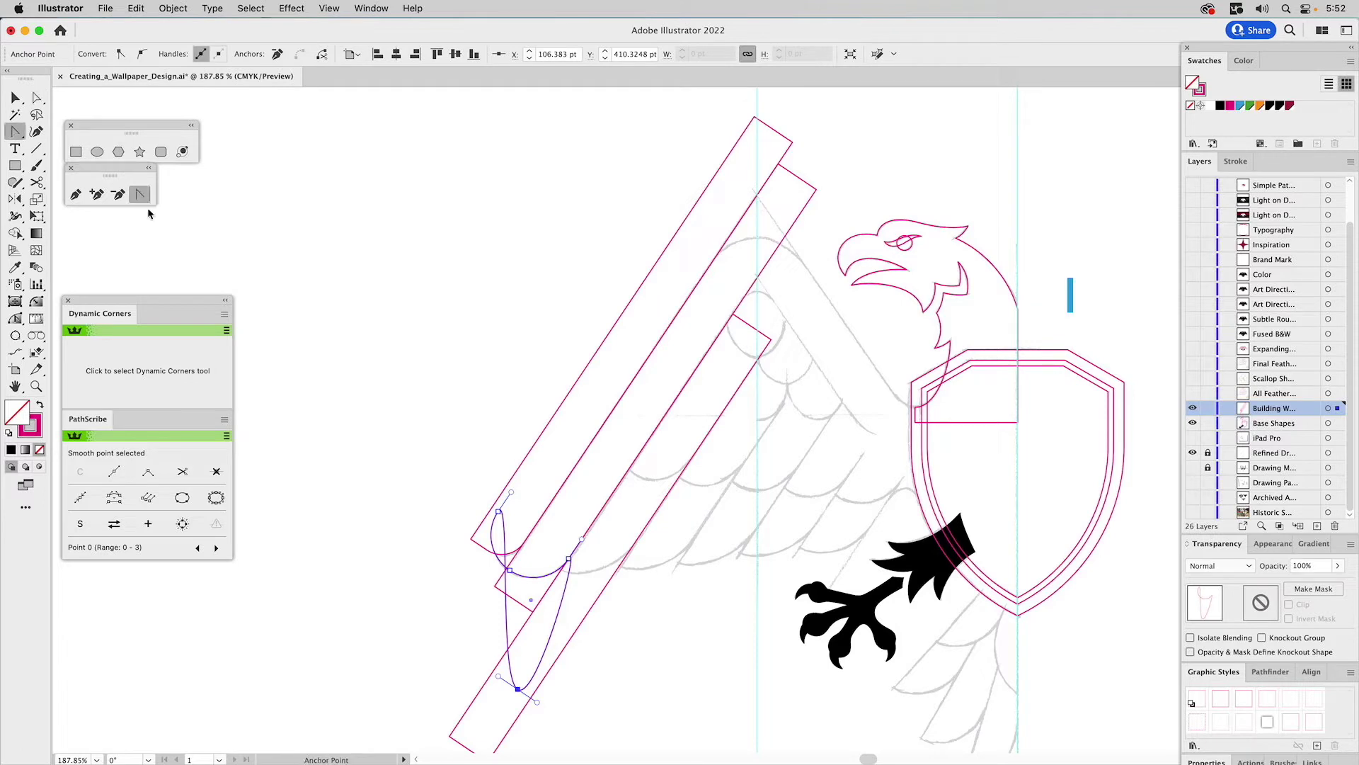
pyautogui.moveTo(512, 493); pyautogui.dragTo(400, 589)
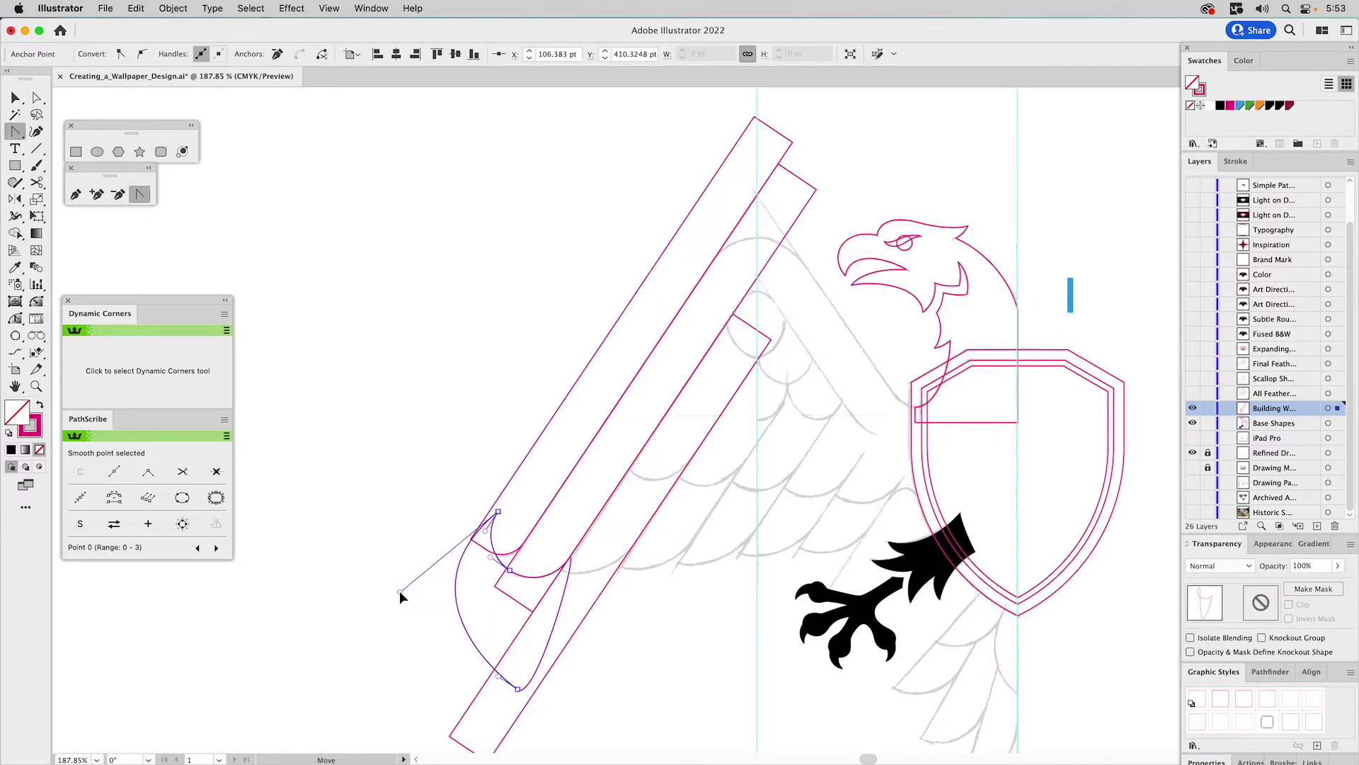
pyautogui.press('a')
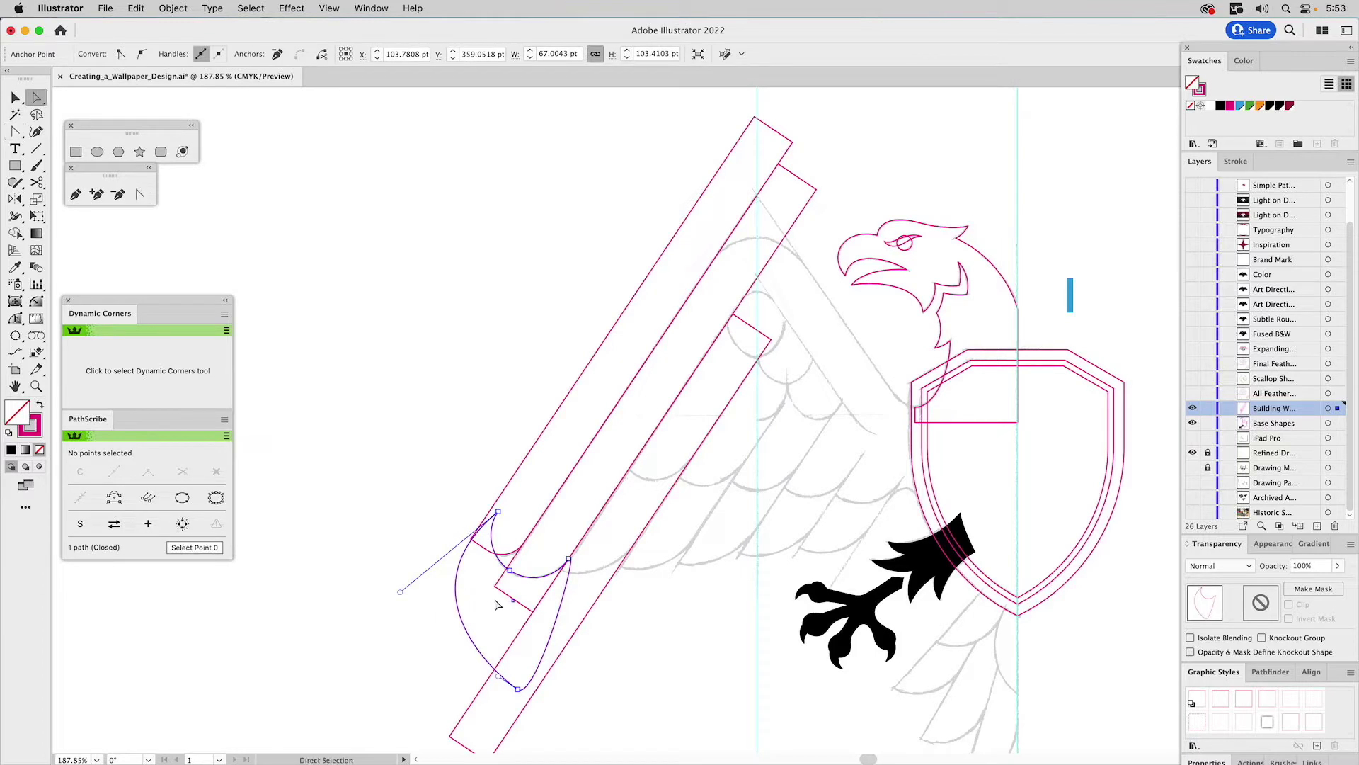
# - Extend the original rectangle's lower-left corner outward and subtract the reshaped circle from it with Minus Front
pyautogui.moveTo(494, 587); pyautogui.dragTo(472, 572)
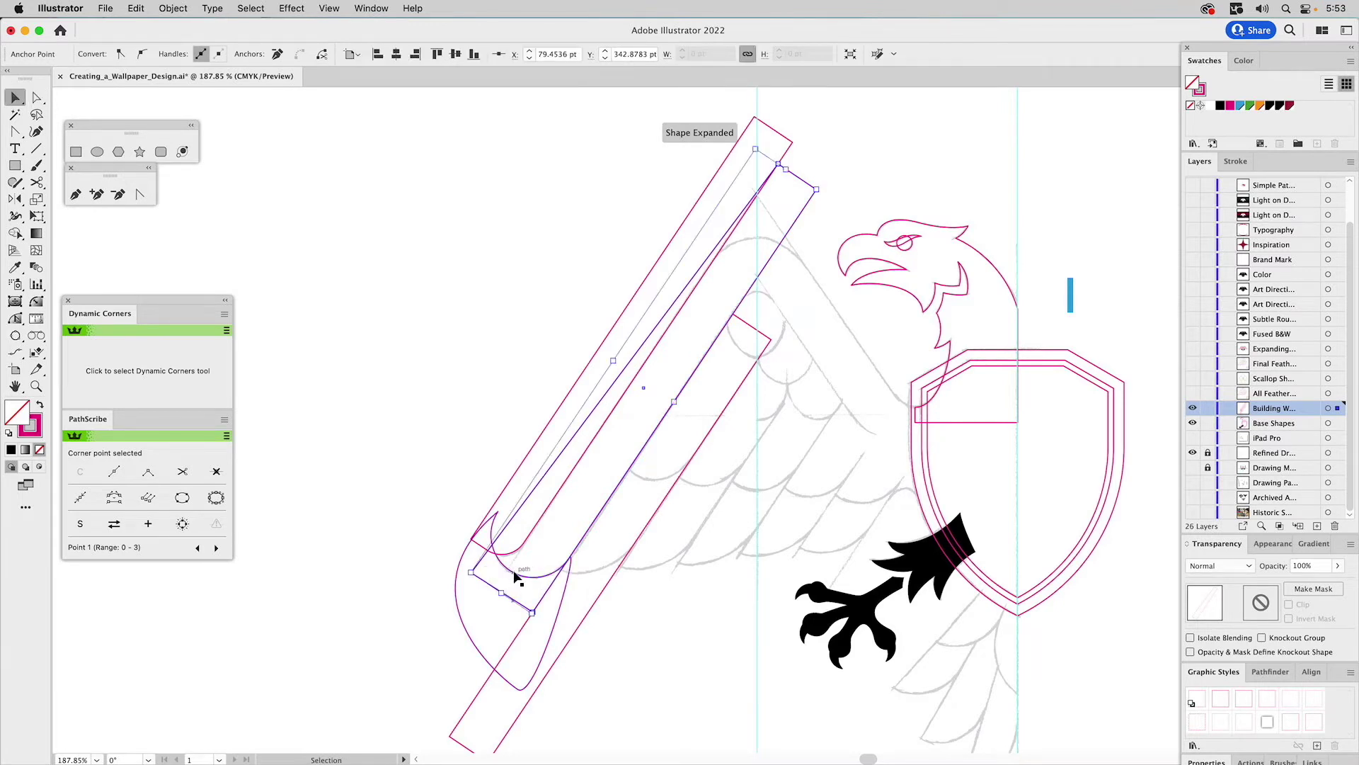
pyautogui.press('v')
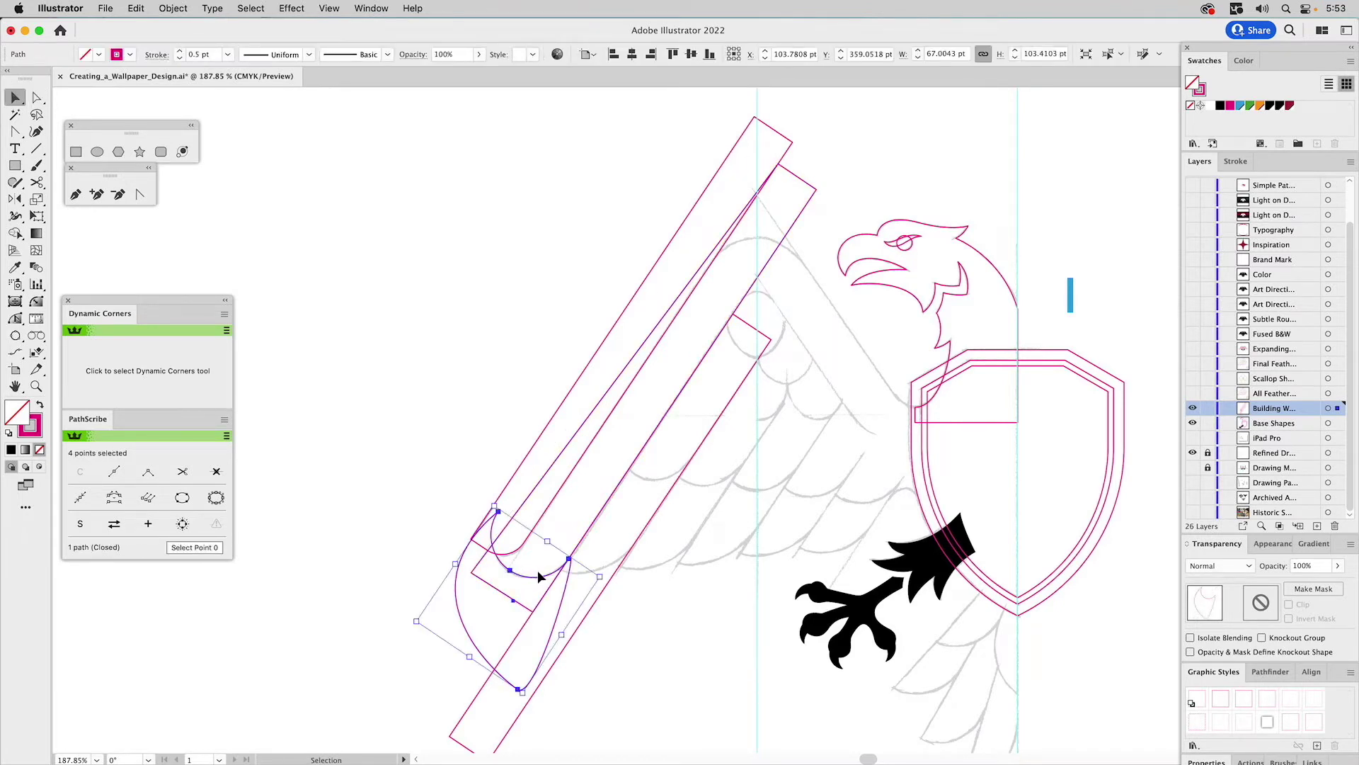
pyautogui.keyDown('shift'); pyautogui.click(481, 582); pyautogui.keyUp('shift')
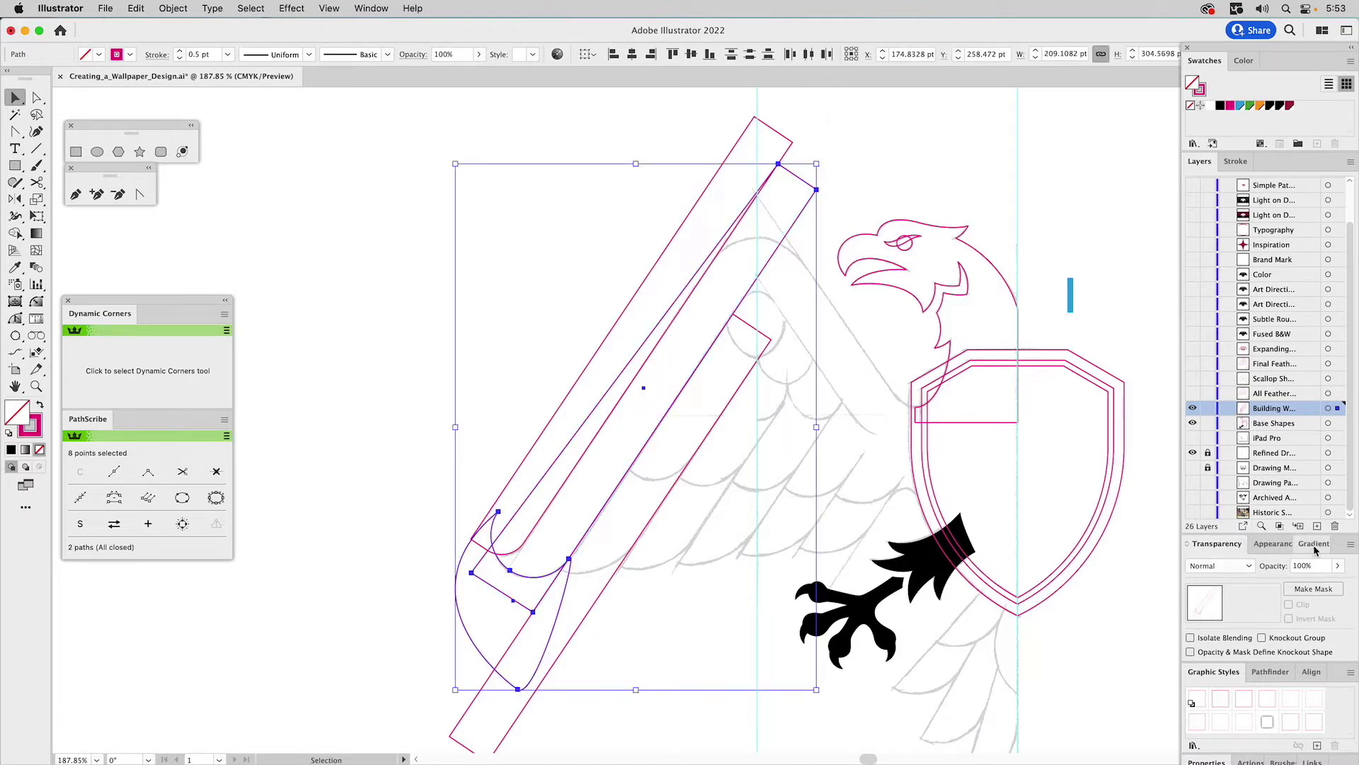
pyautogui.click(1271, 671)
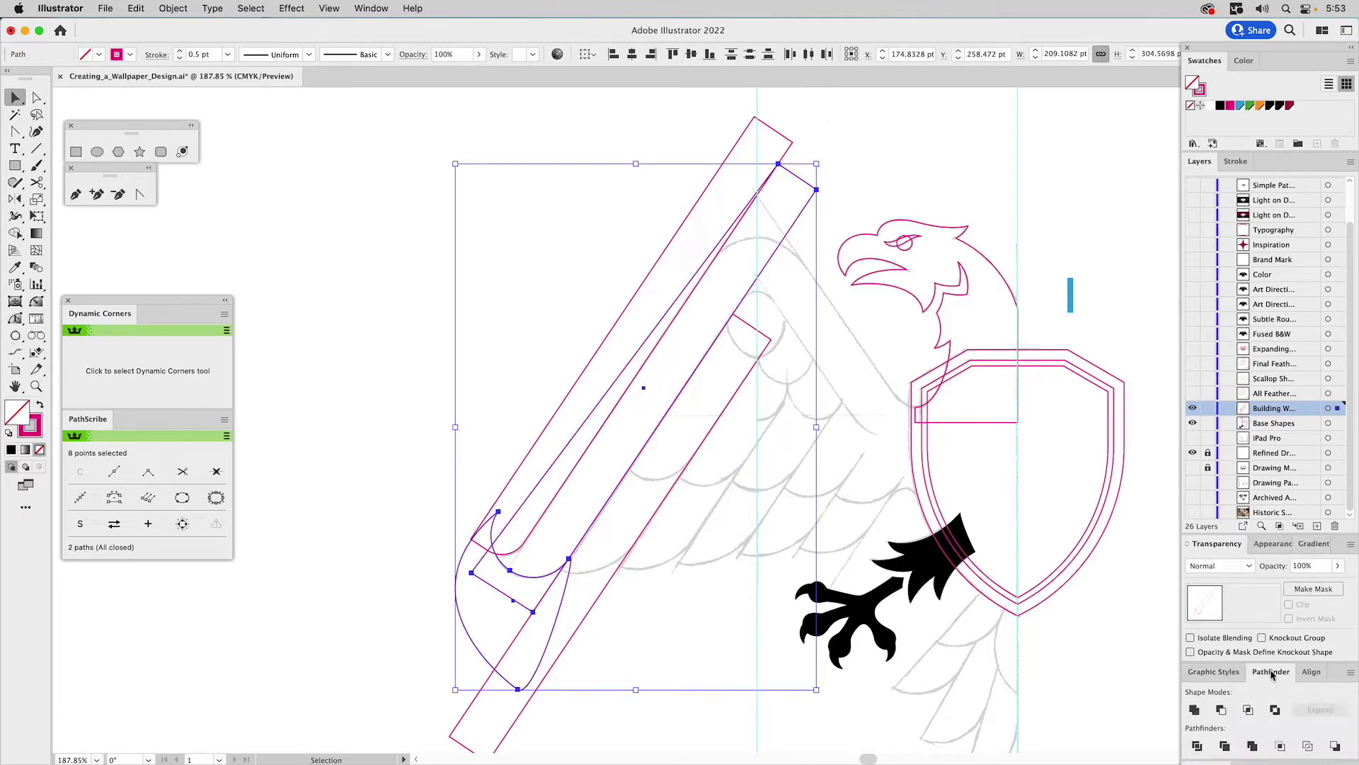
pyautogui.click(1223, 710)
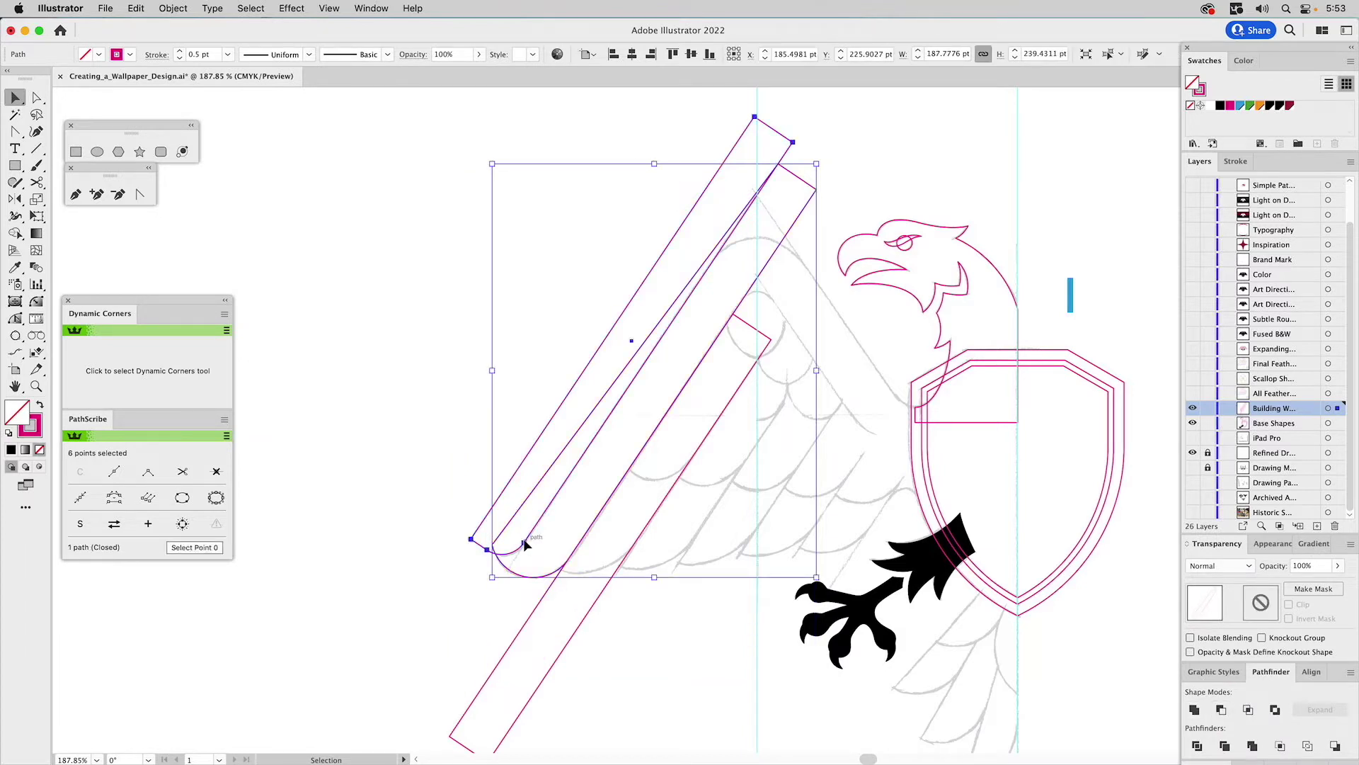
# - Subtract the rounded-corner rectangle from the outer feather with Minus Front to form its curved tip, and clear the selection
pyautogui.click(526, 538)
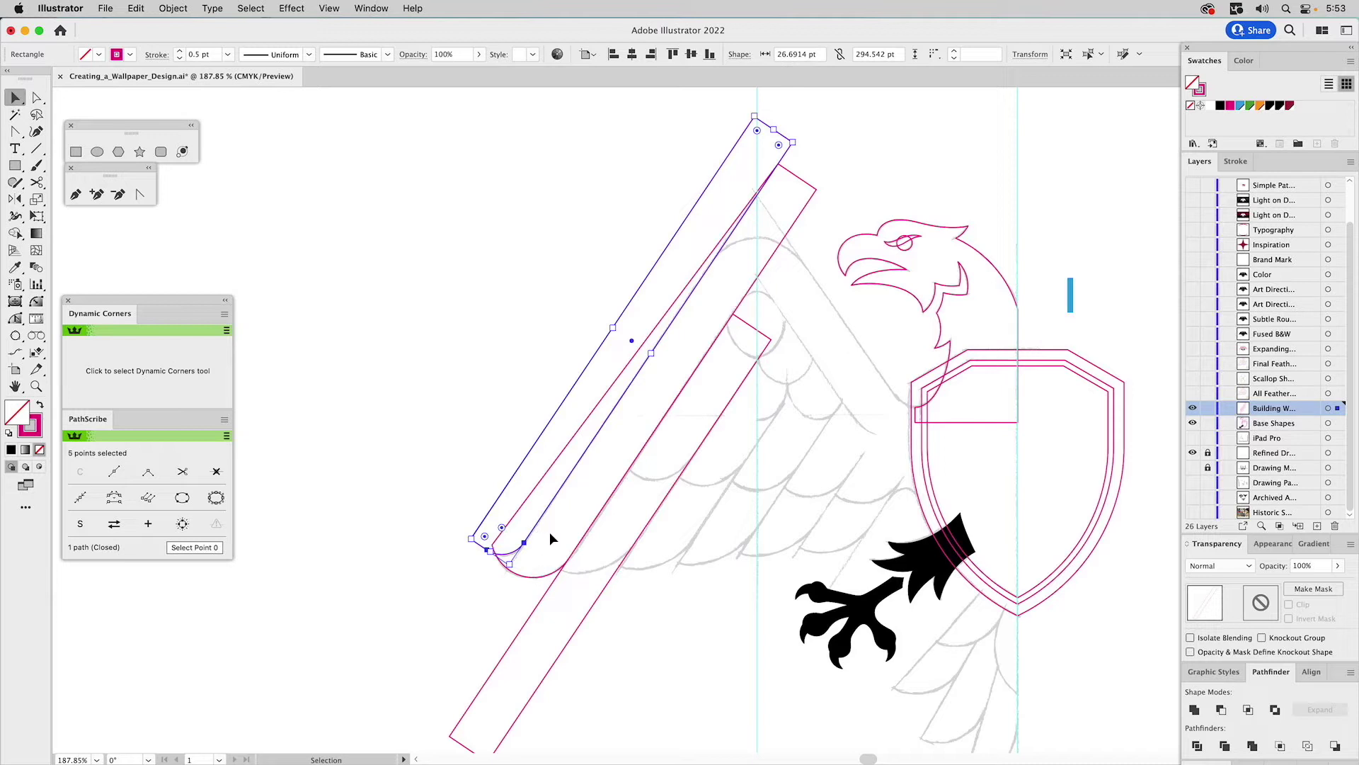
pyautogui.keyDown('shift'); pyautogui.click(526, 499); pyautogui.keyUp('shift')
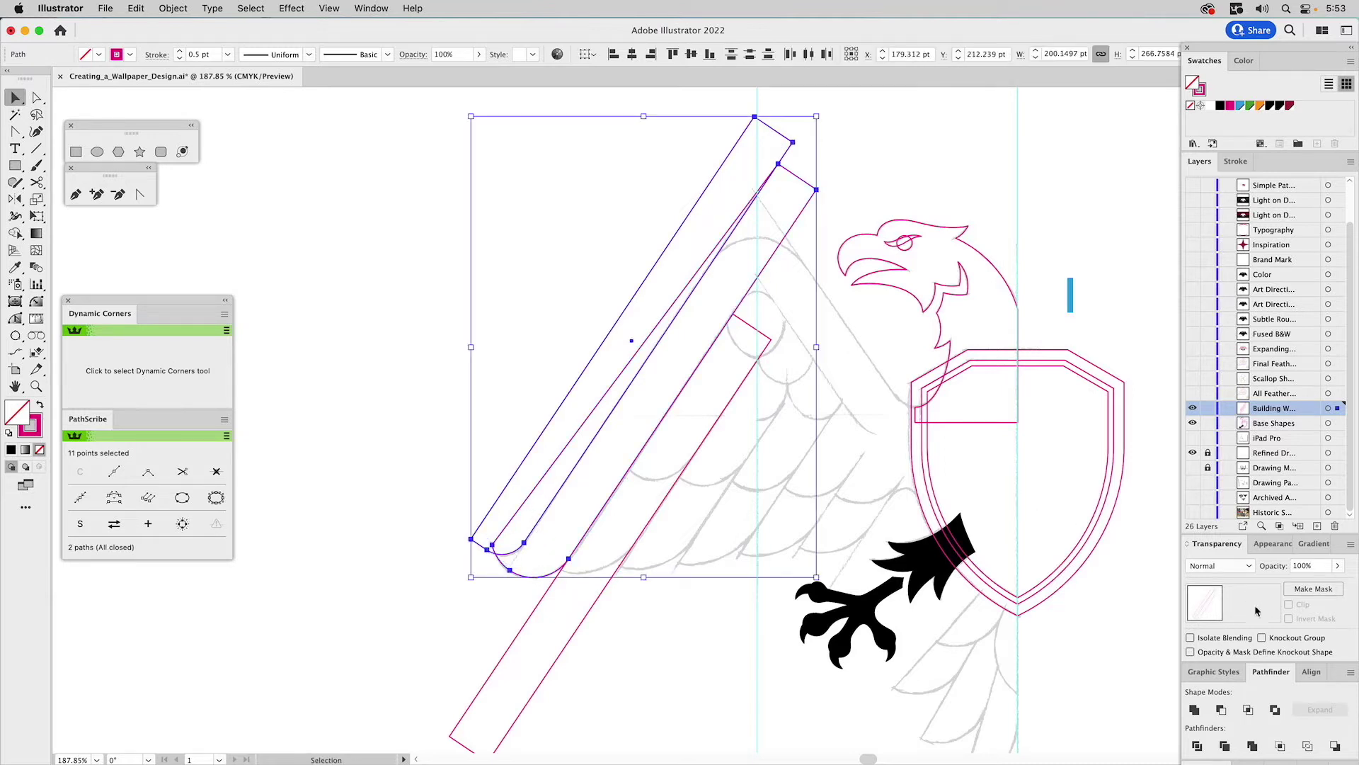
pyautogui.click(1221, 710)
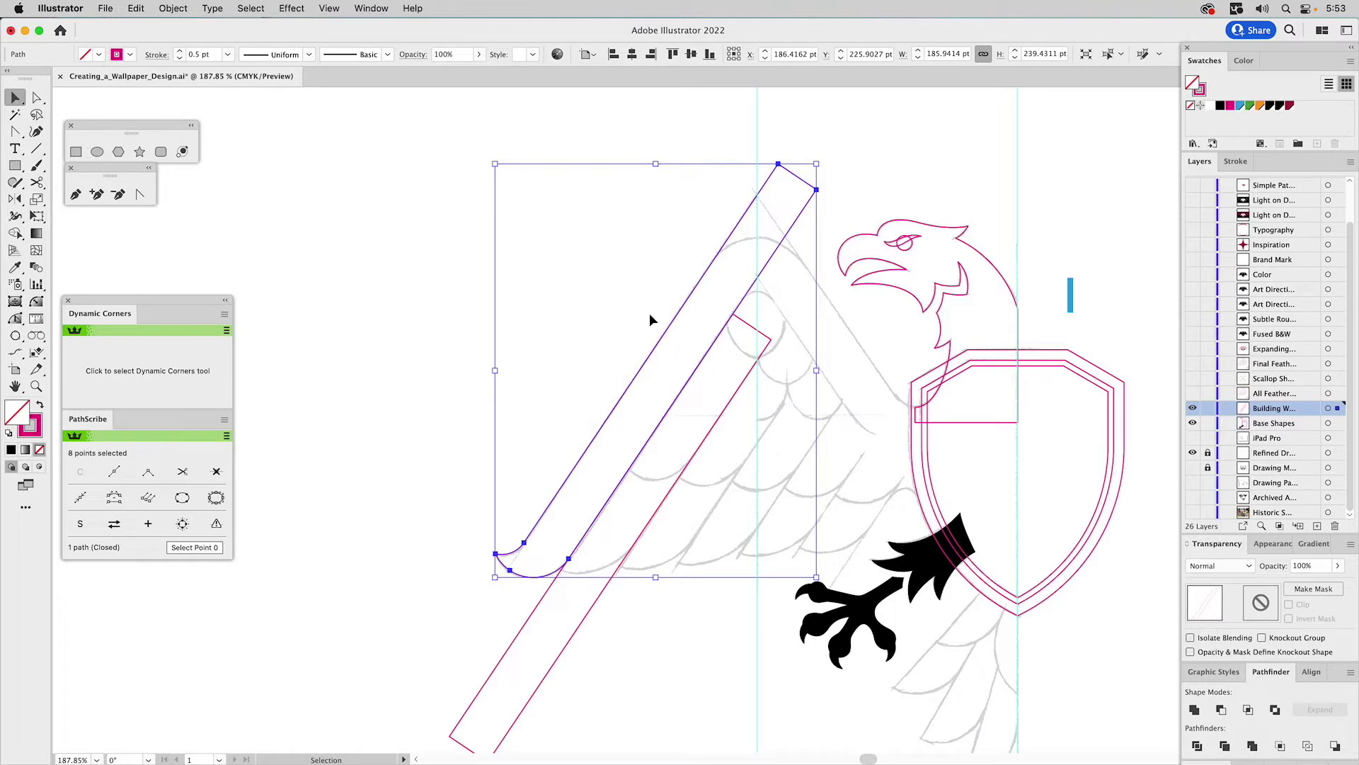
pyautogui.click(596, 339)
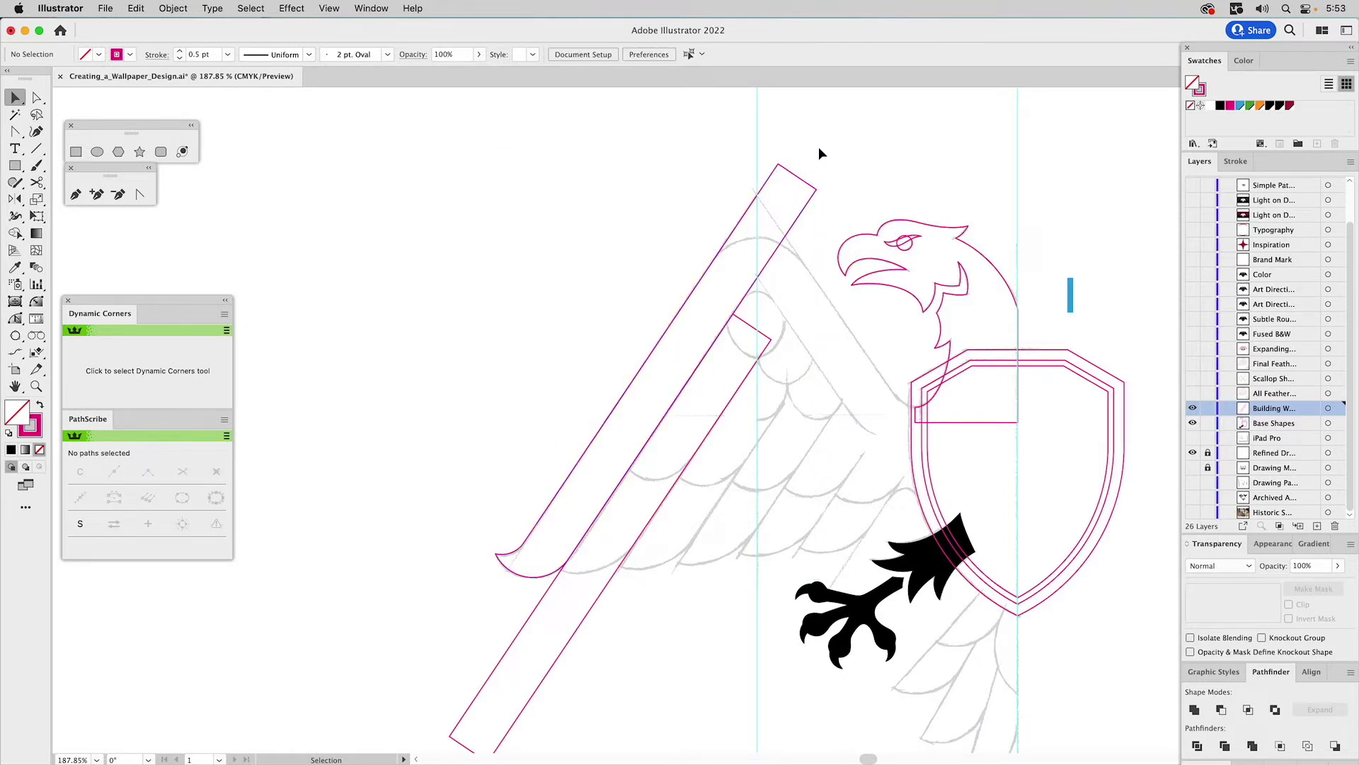
# - Draw a rectangle about 55.5 by 109.5 pt over the feather's top end beyond the guide and subtract it with Minus Front
pyautogui.click(75, 152)
pyautogui.moveTo(852, 128); pyautogui.dragTo(757, 316)
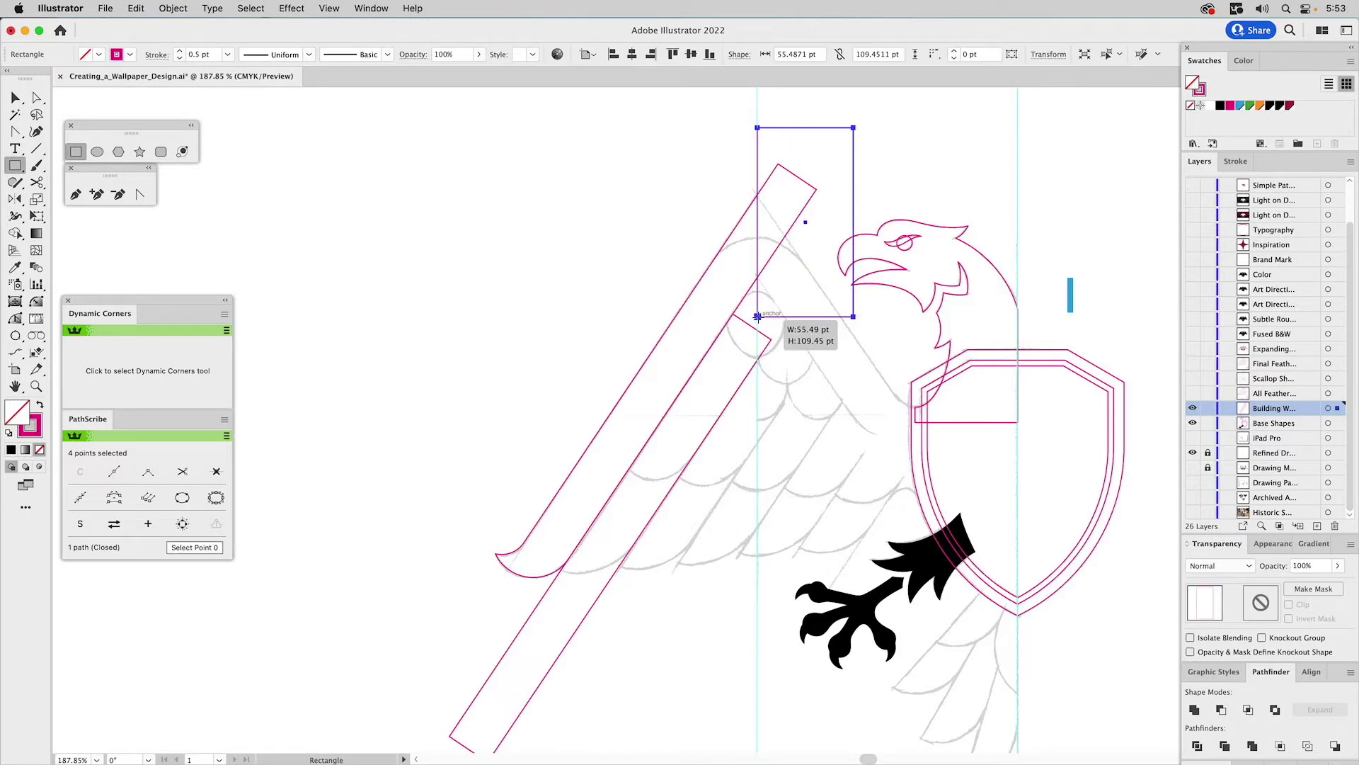
pyautogui.press('v')
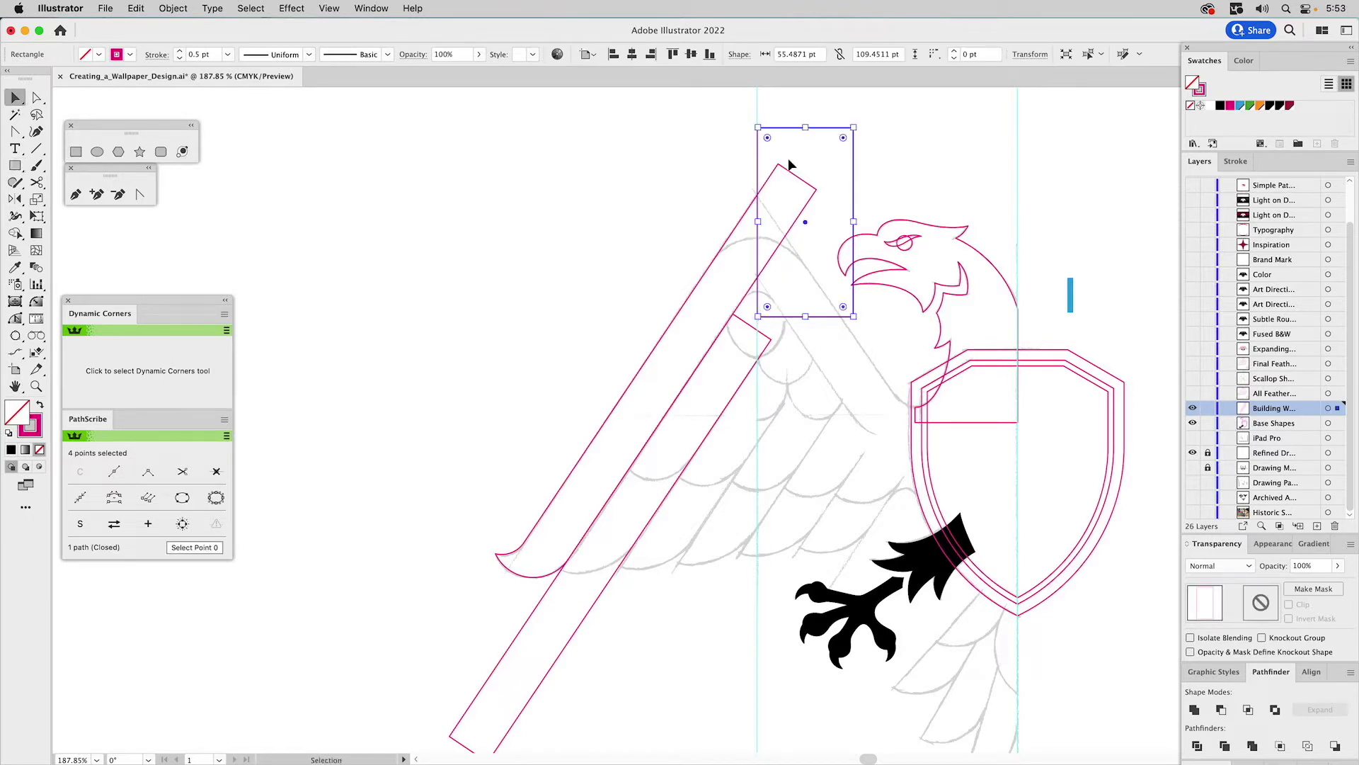
pyautogui.keyDown('shift'); pyautogui.click(781, 189); pyautogui.keyUp('shift')
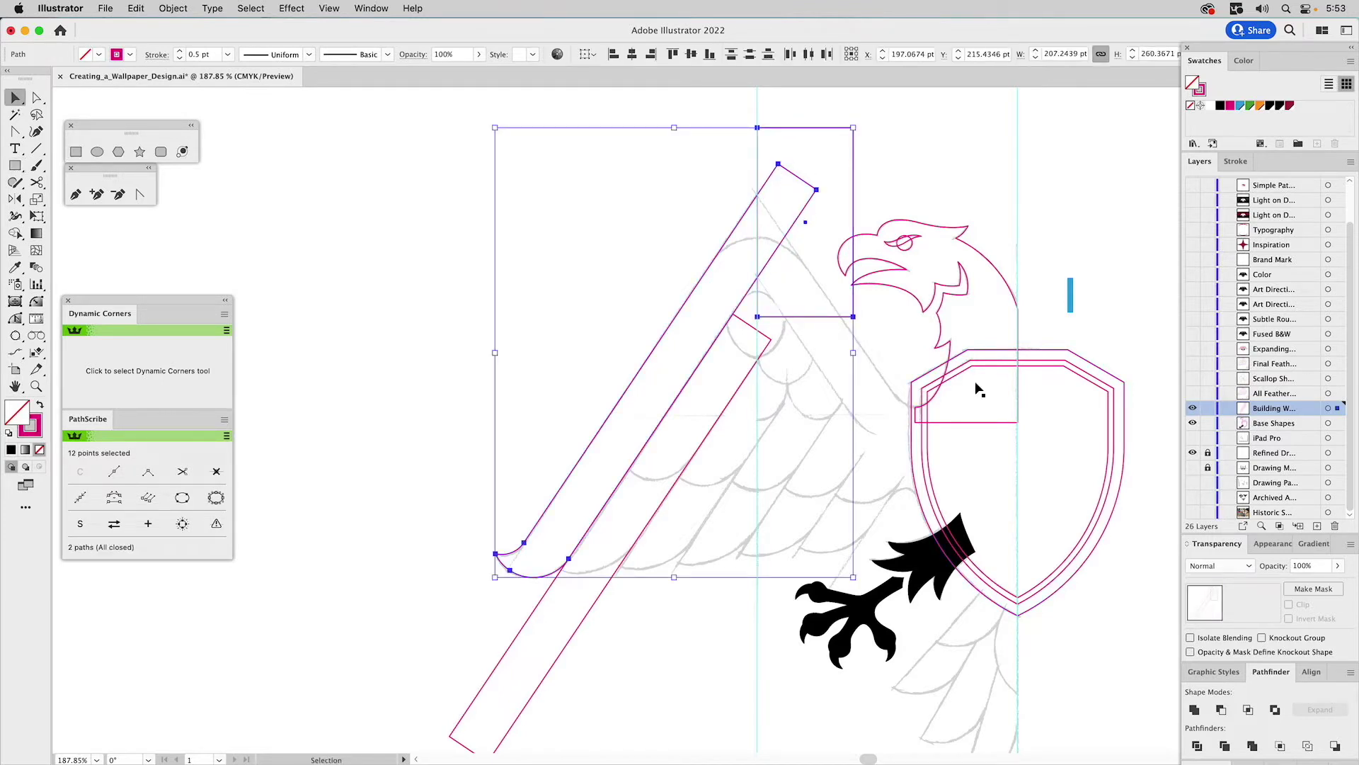
pyautogui.click(1222, 710)
pyautogui.click(829, 141)
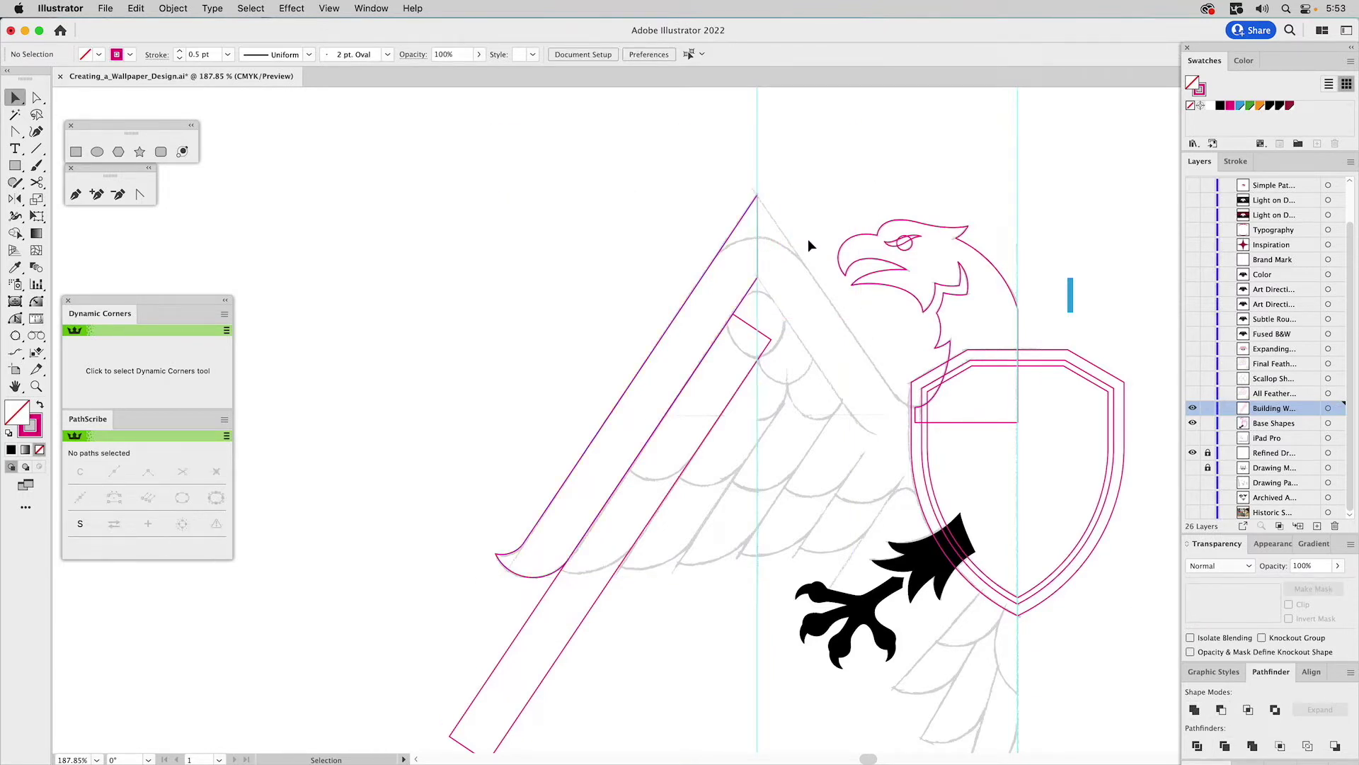
# - Reflect a copy of the outer feather across the vertical guide from its top tip, and clear the selection
pyautogui.click(748, 215)
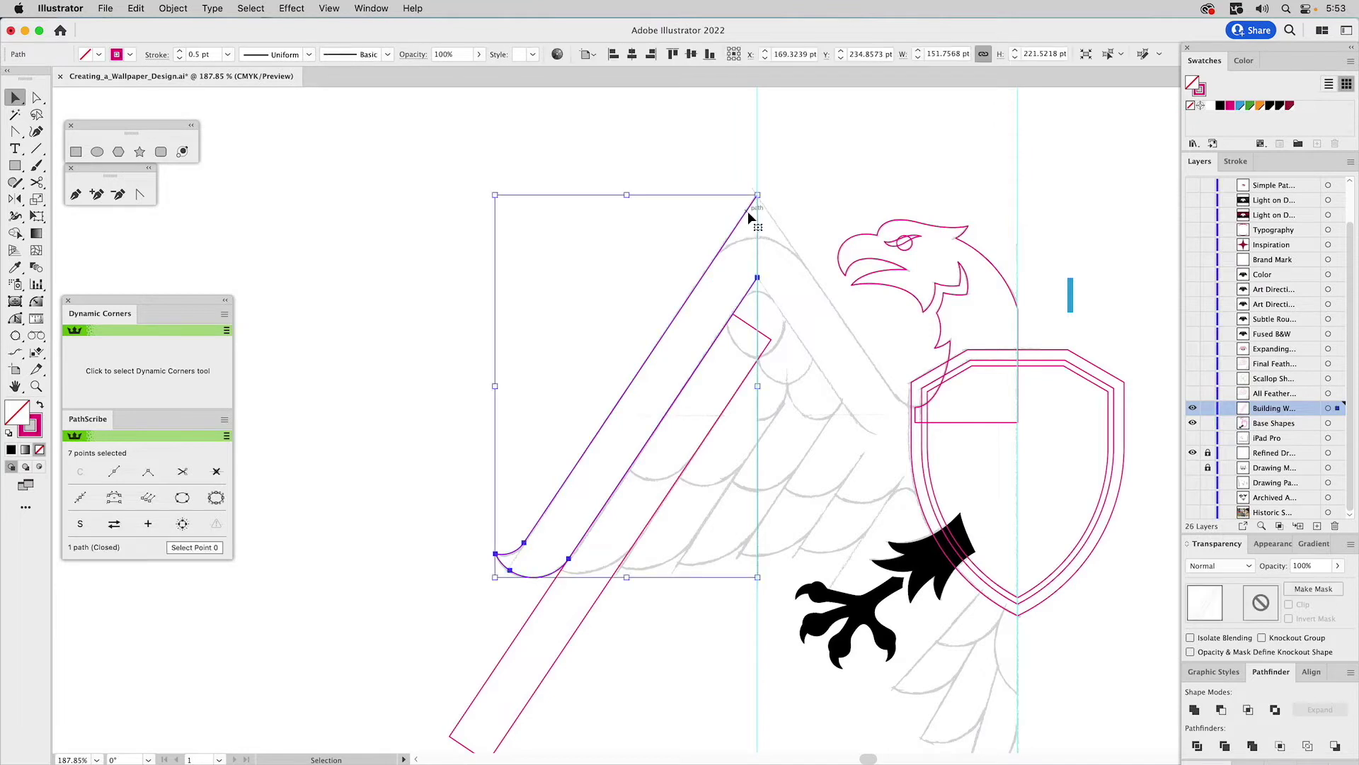
pyautogui.click(15, 199)
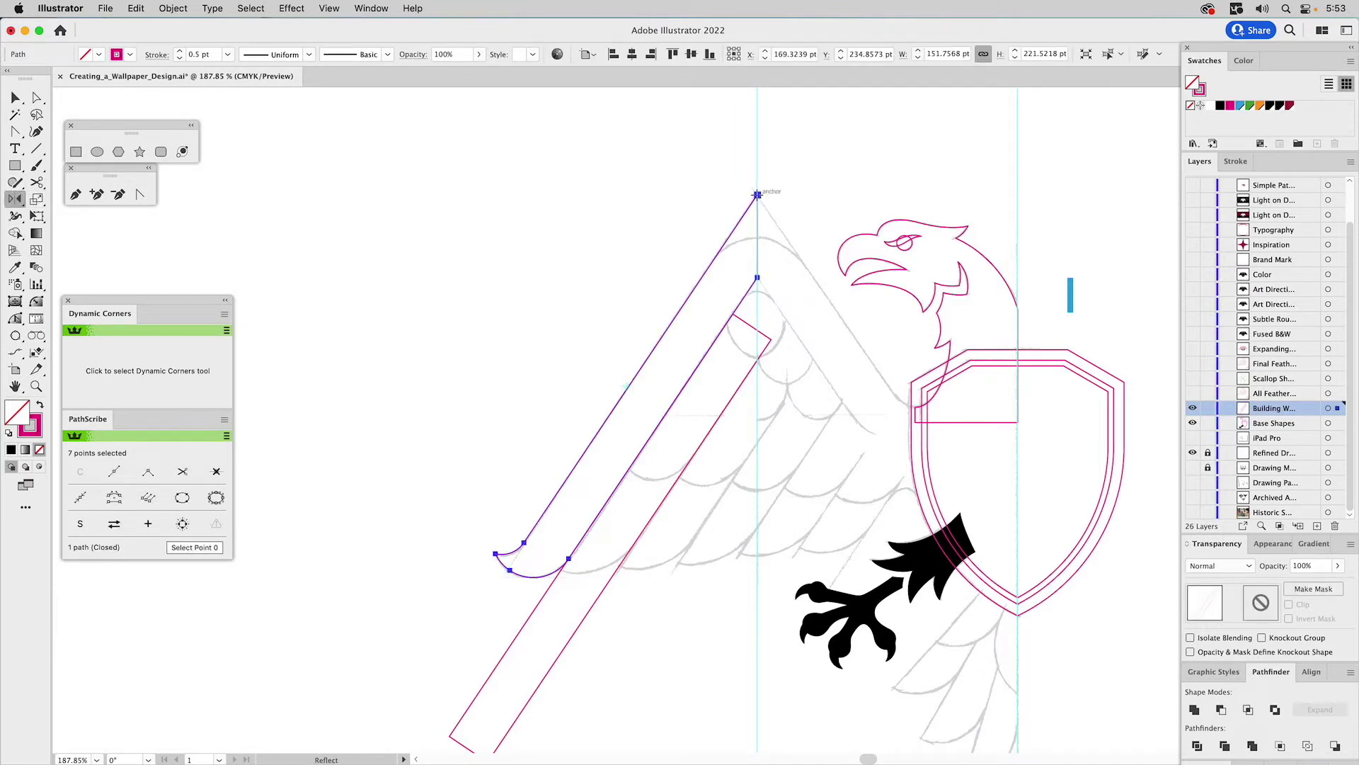
pyautogui.keyDown('alt'); pyautogui.moveTo(757, 194); pyautogui.dragTo(785, 217); pyautogui.keyUp('alt')
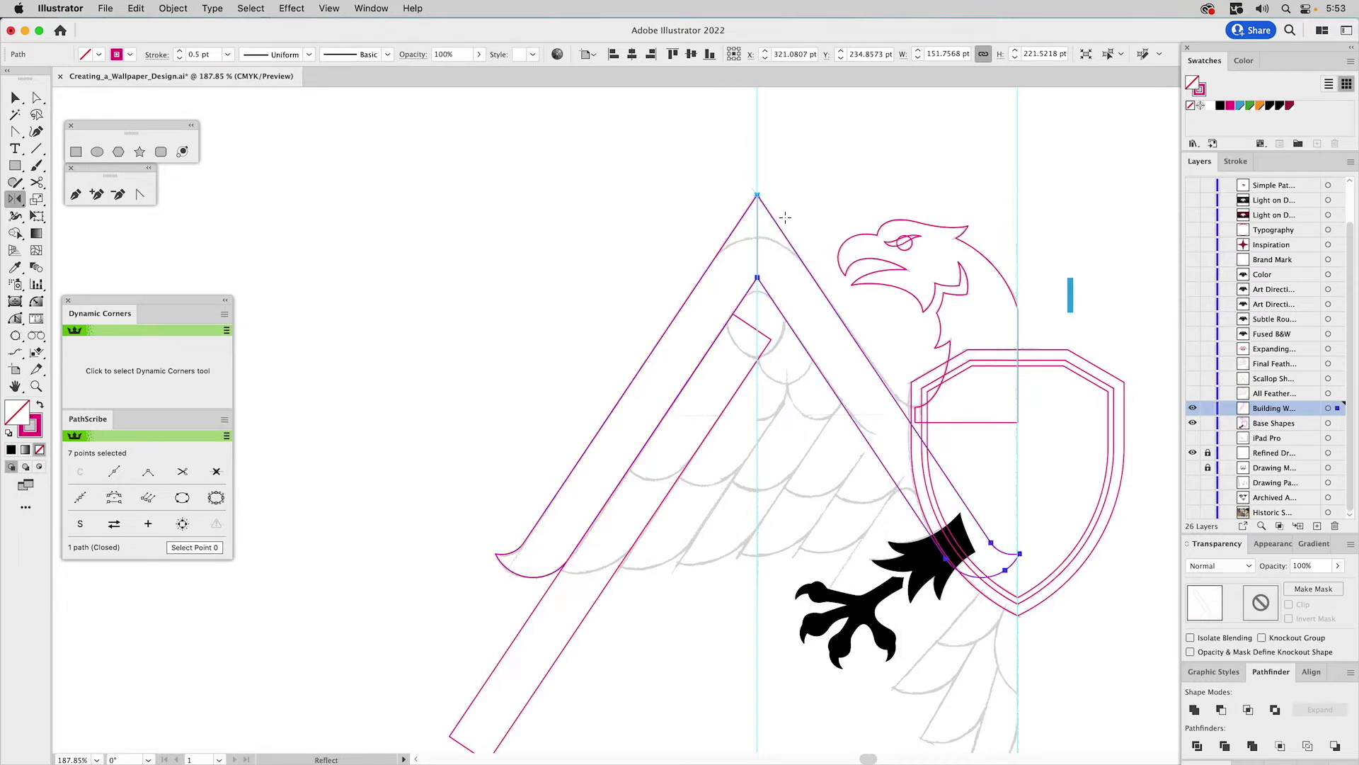
pyautogui.press('v')
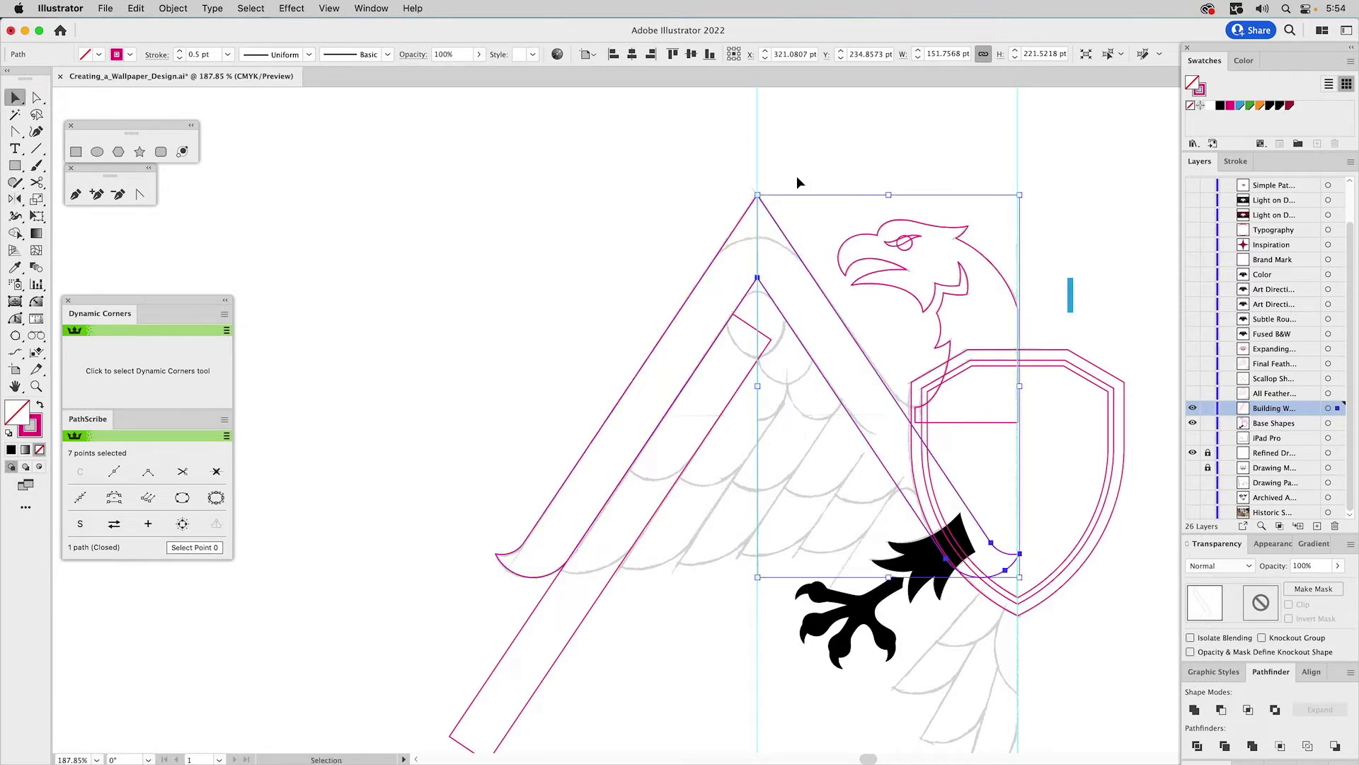
pyautogui.click(797, 179)
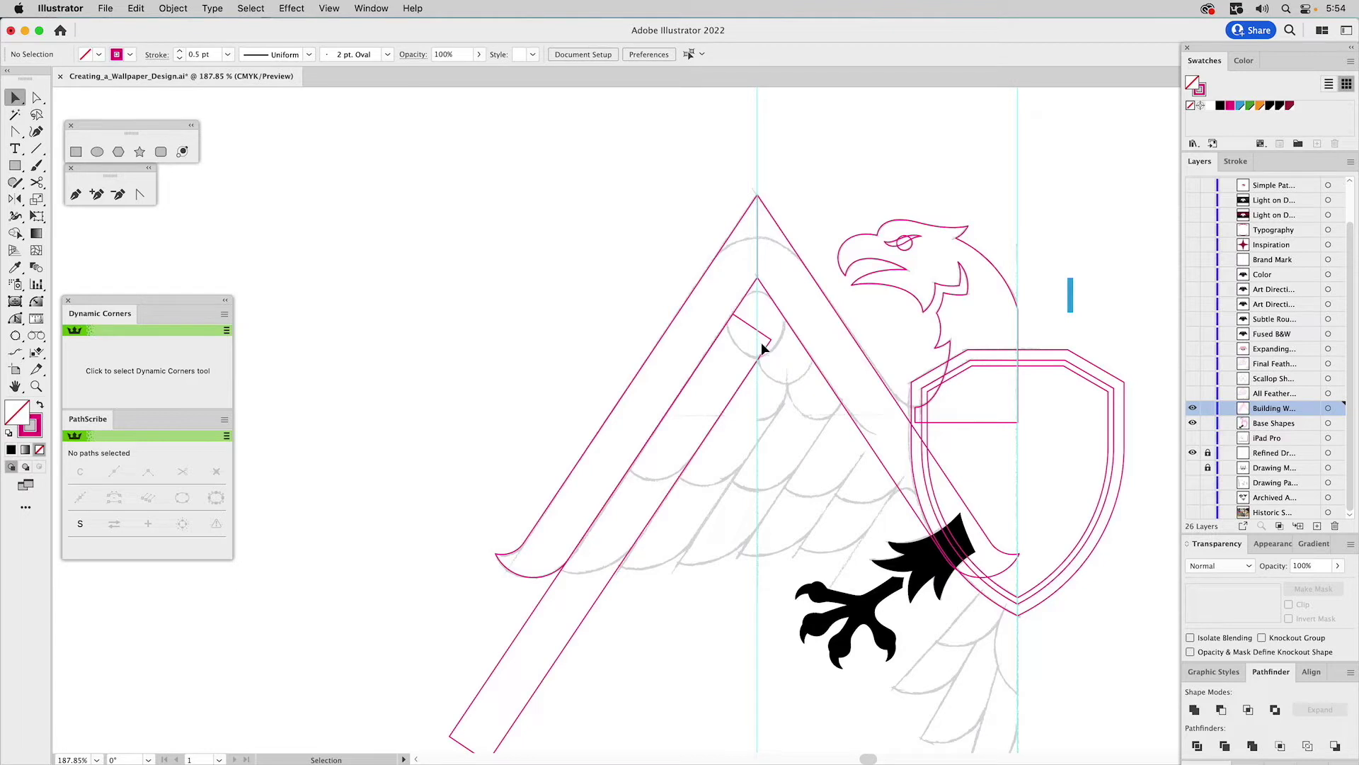
# - Draw a rectangle about 66 by 28 pt beside the neck's lower end and move its two left corners inward to form a slanted side
pyautogui.click(900, 397)
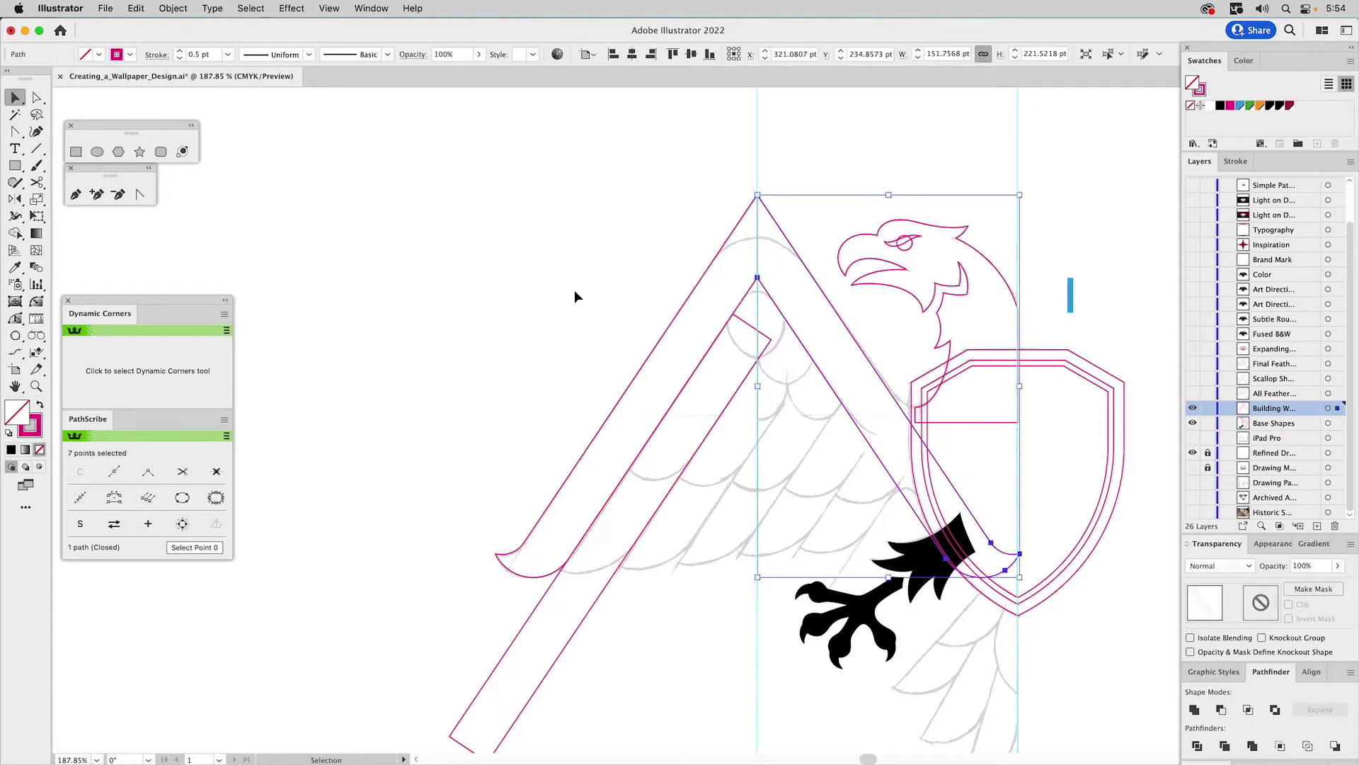
pyautogui.click(77, 151)
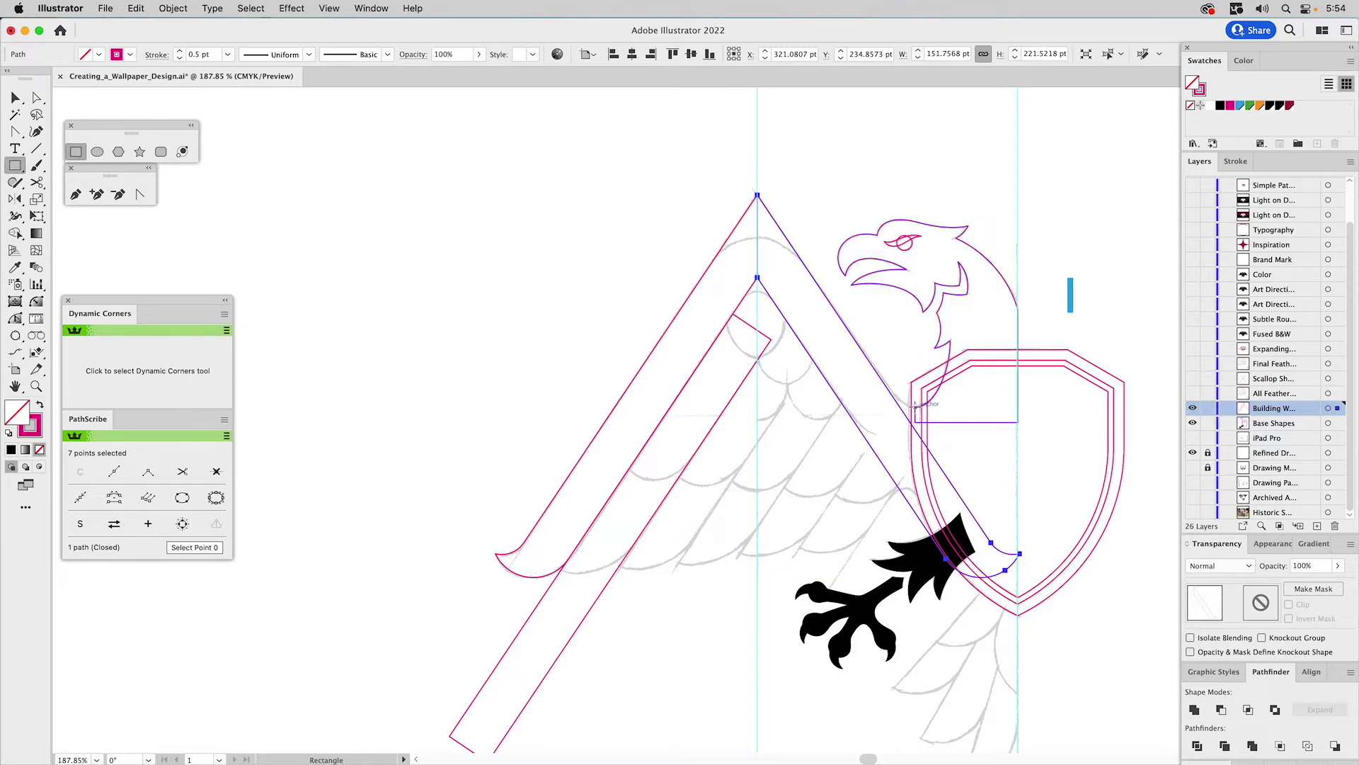
pyautogui.moveTo(915, 407)
pyautogui.mouseDown()
pyautogui.moveTo(871, 455)
pyautogui.moveTo(801, 455)
pyautogui.mouseUp()
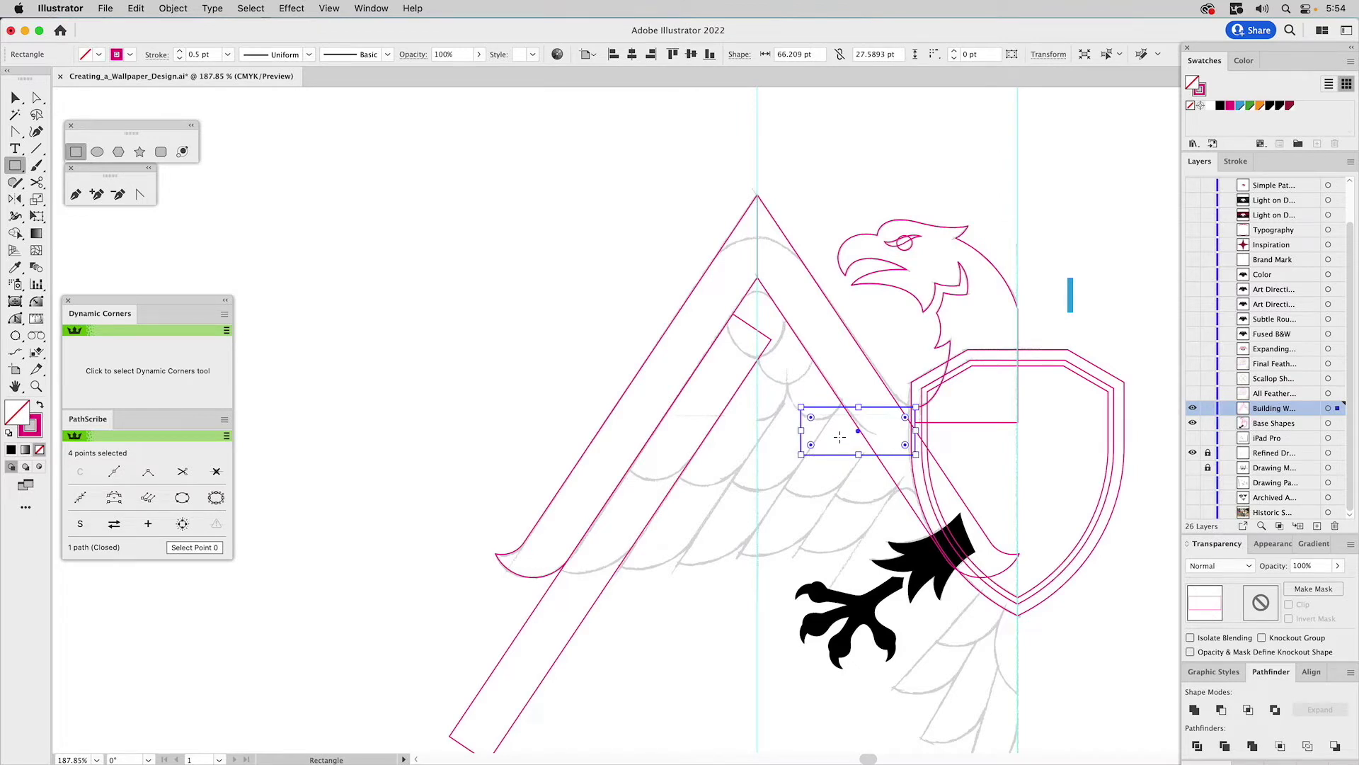
pyautogui.press('a')
pyautogui.moveTo(805, 409); pyautogui.dragTo(882, 410)
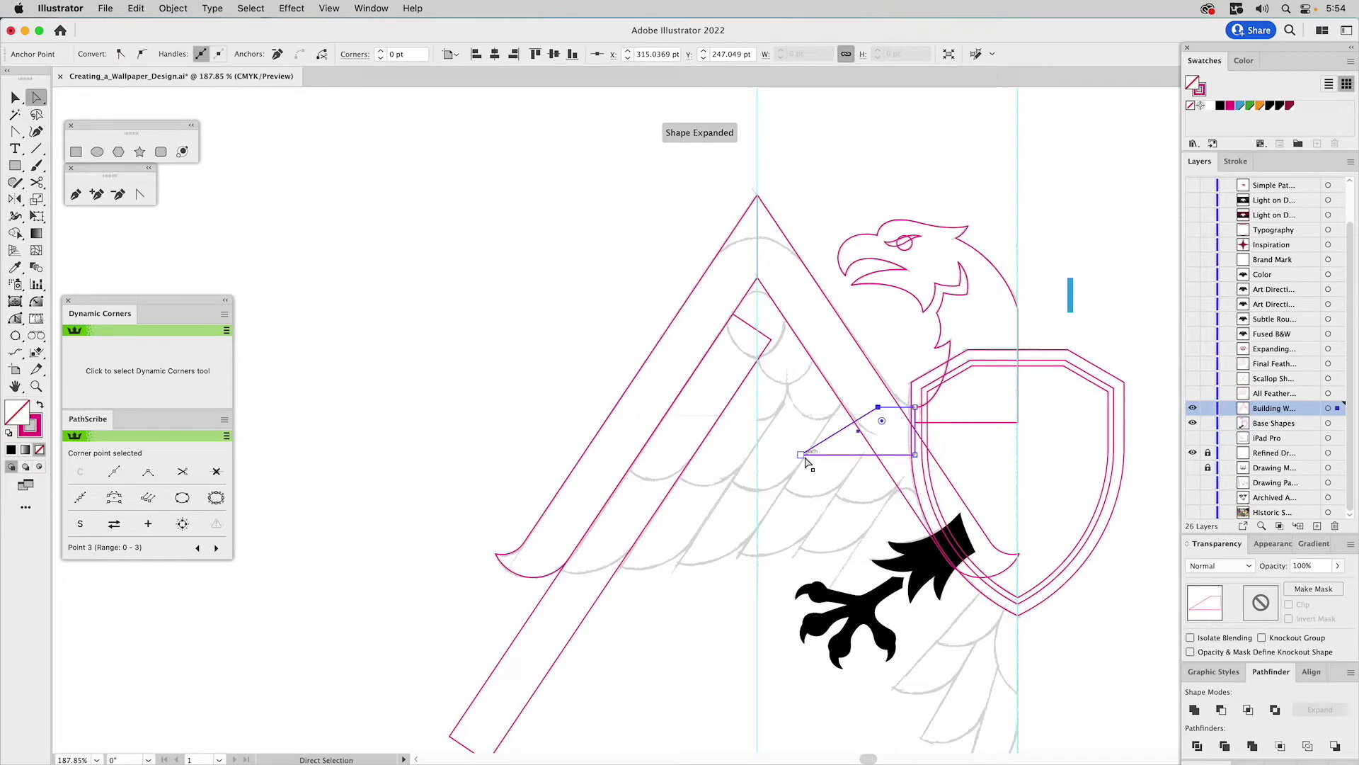
pyautogui.moveTo(803, 458); pyautogui.dragTo(844, 462)
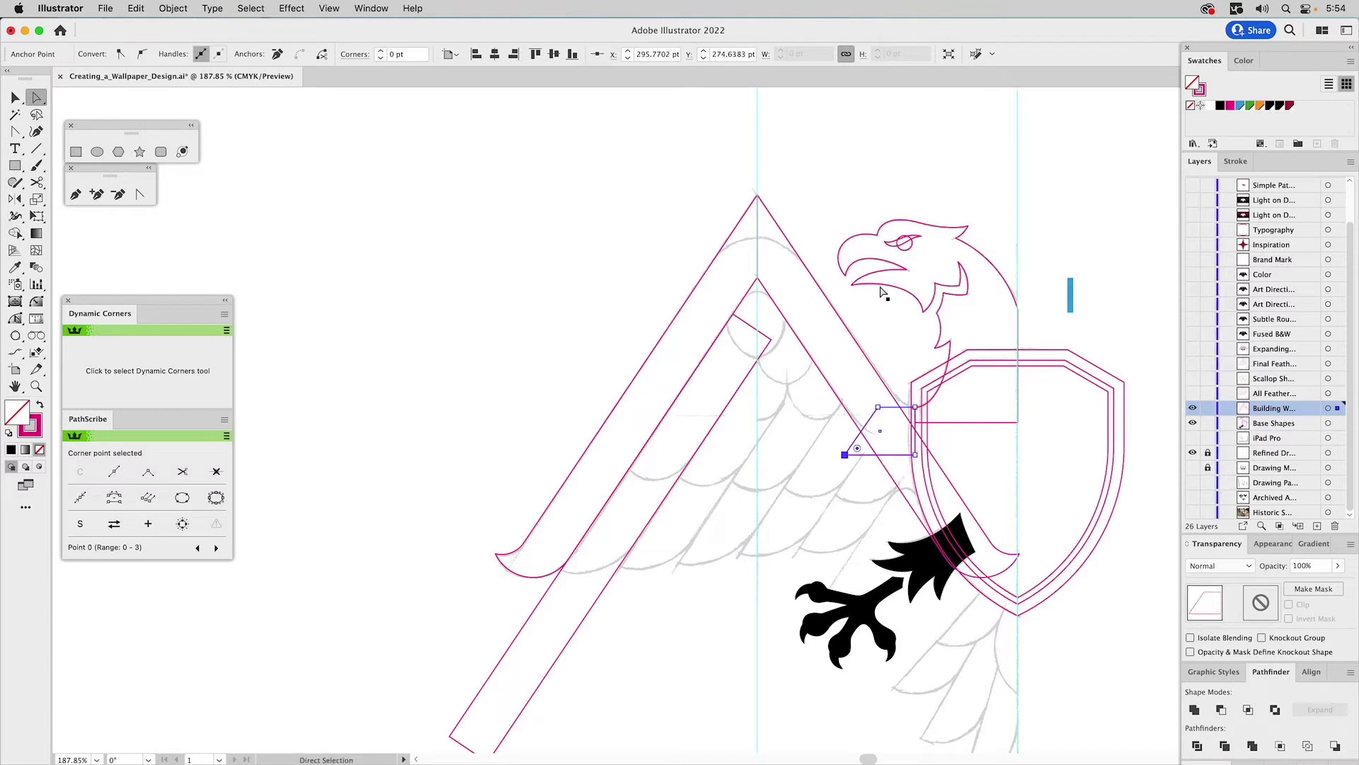
# - Subtract the slanted shape from the mirrored feather with Minus Front and delete the leftover lower piece over the shield
pyautogui.press('v')
pyautogui.keyDown('shift'); pyautogui.click(865, 365); pyautogui.keyUp('shift')
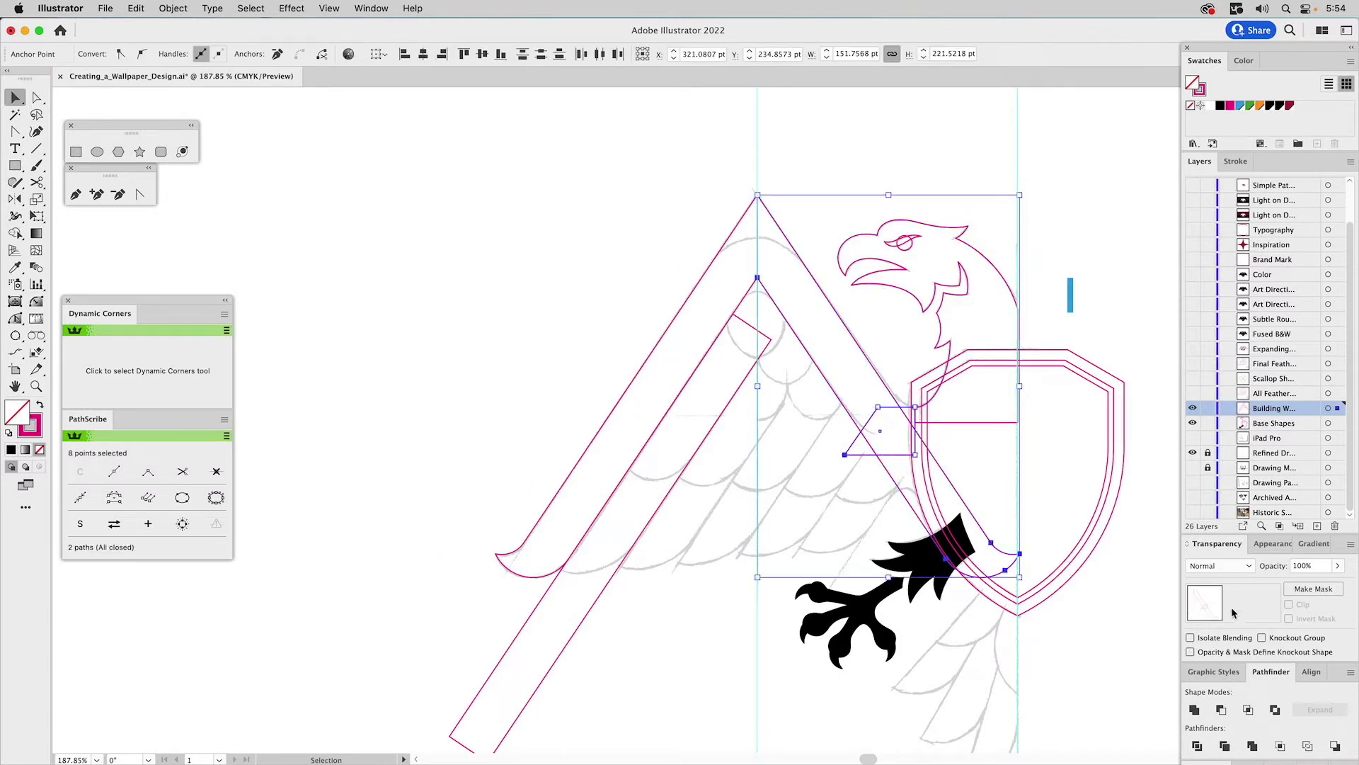
pyautogui.click(1220, 711)
pyautogui.click(975, 486)
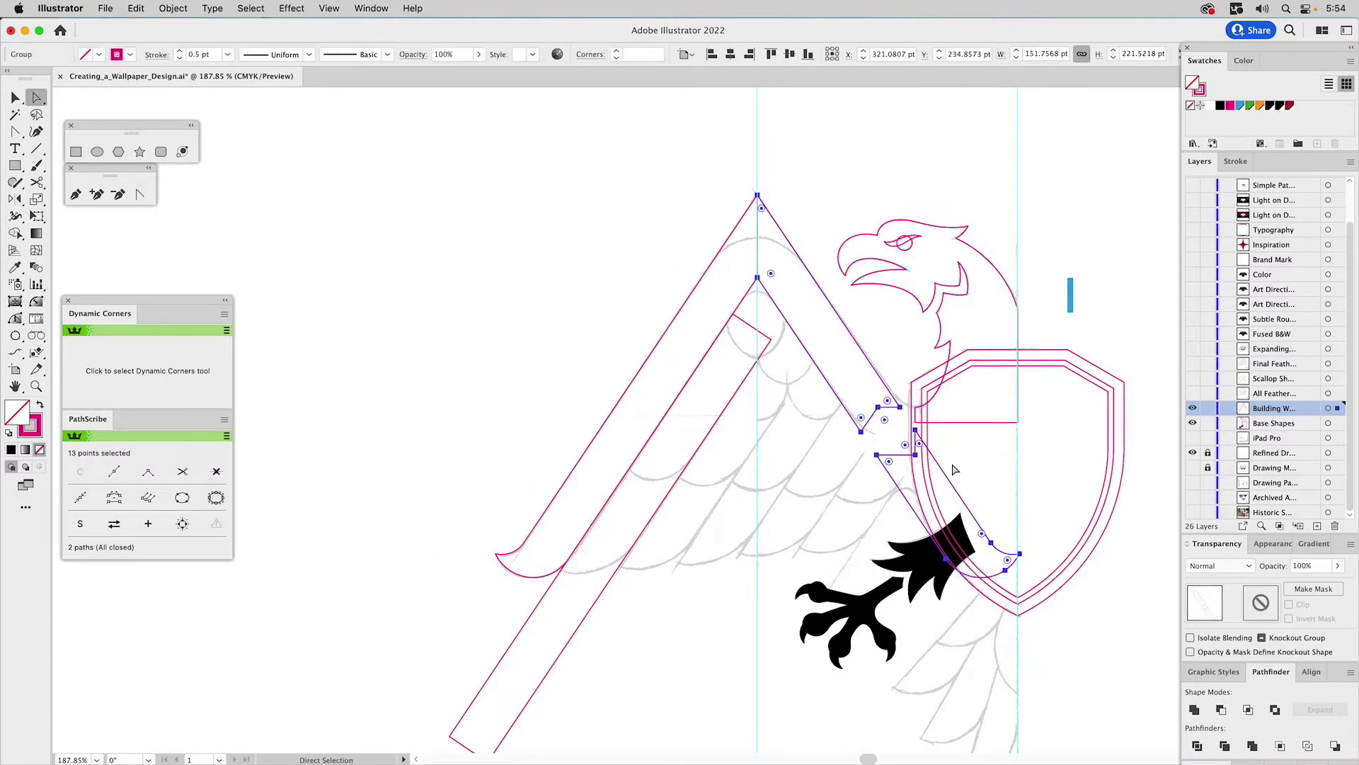
pyautogui.press('a')
pyautogui.click(951, 479)
pyautogui.press('Delete')
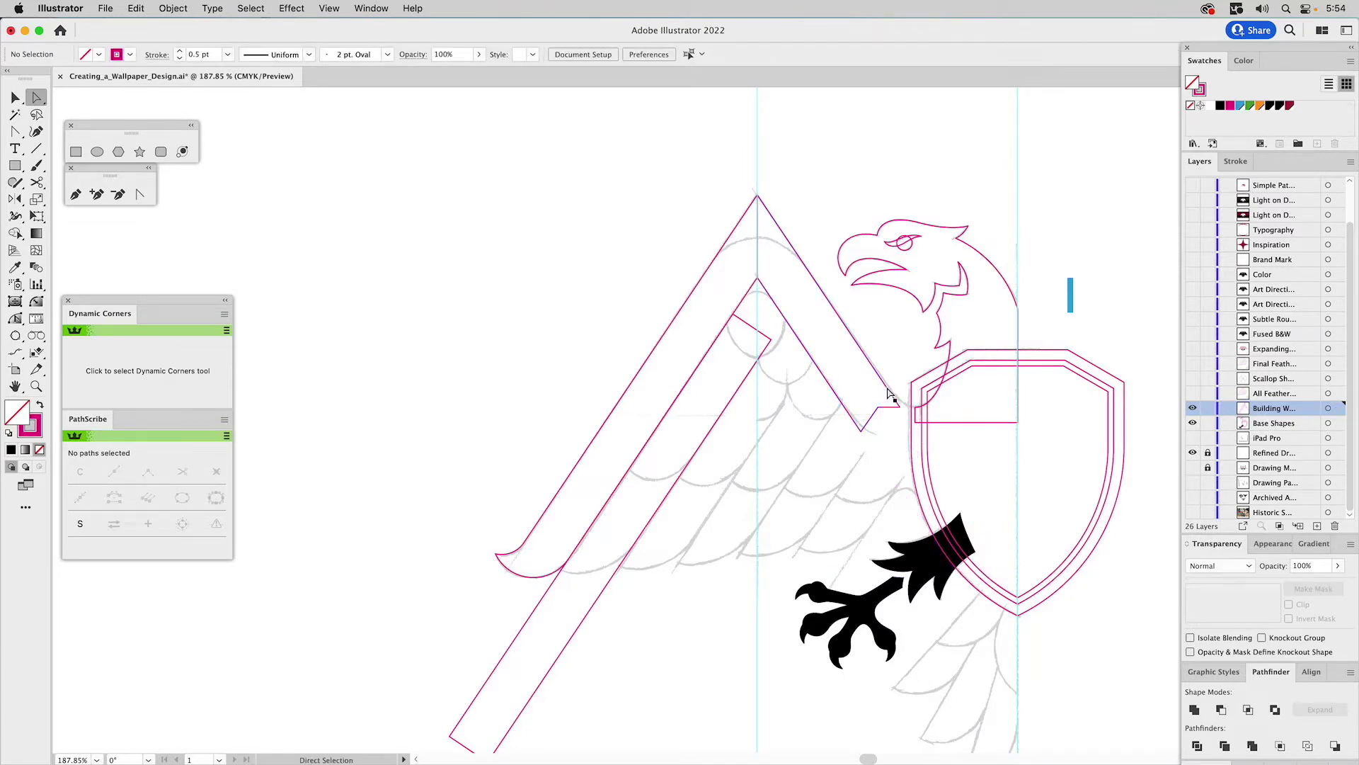
# - Unite the outer feather and its shortened mirrored half into one shape
pyautogui.press('v')
pyautogui.moveTo(793, 186); pyautogui.dragTo(721, 219)
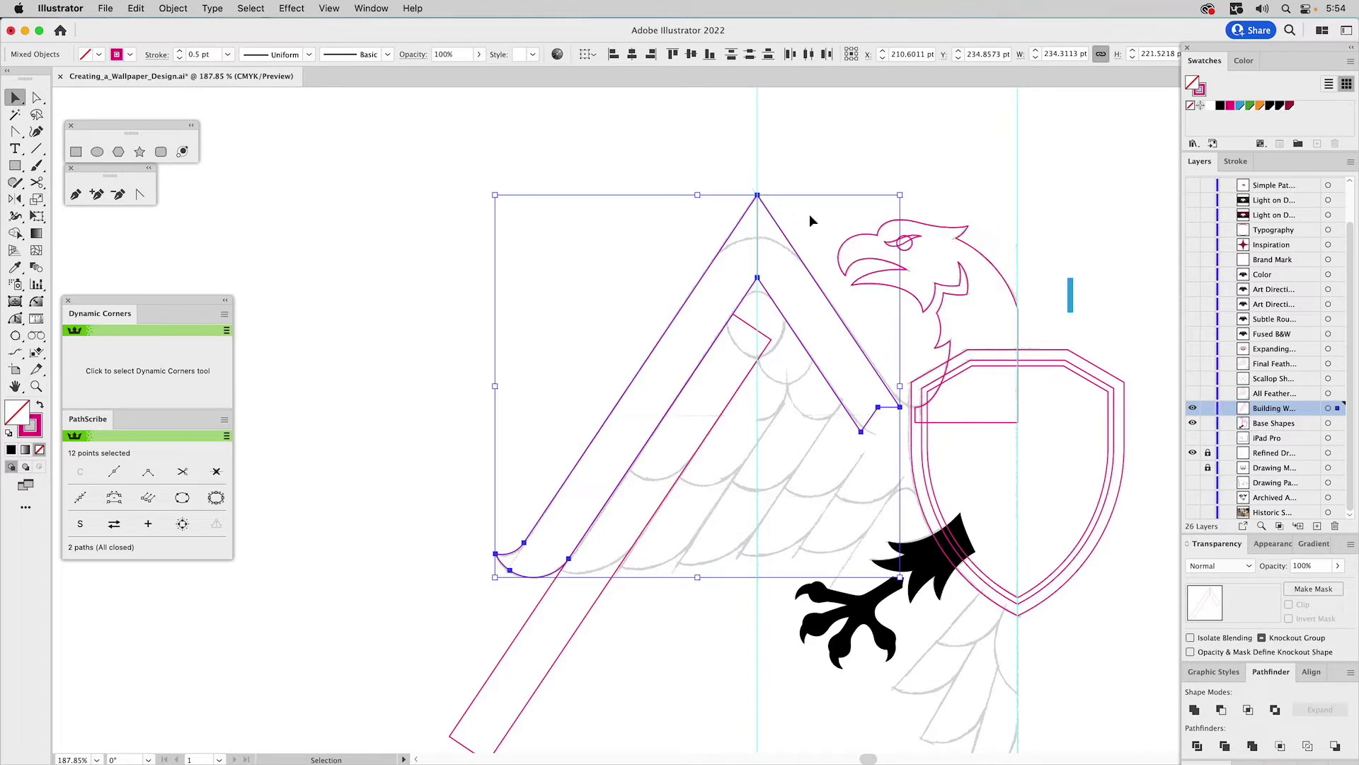
pyautogui.click(1195, 709)
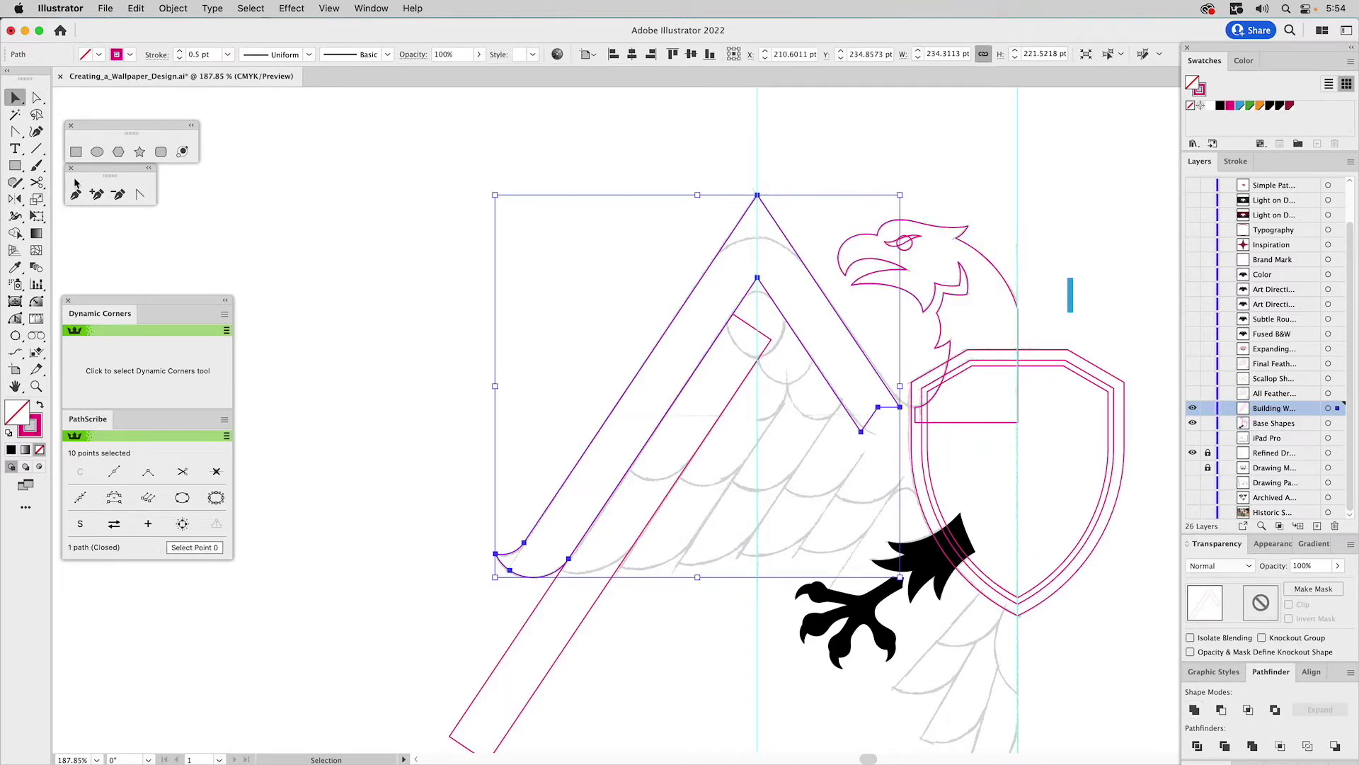
# - Cut the wing outline open at its short lower-right end, remove the top segment, and level the free anchor with the inner corner
pyautogui.click(36, 182)
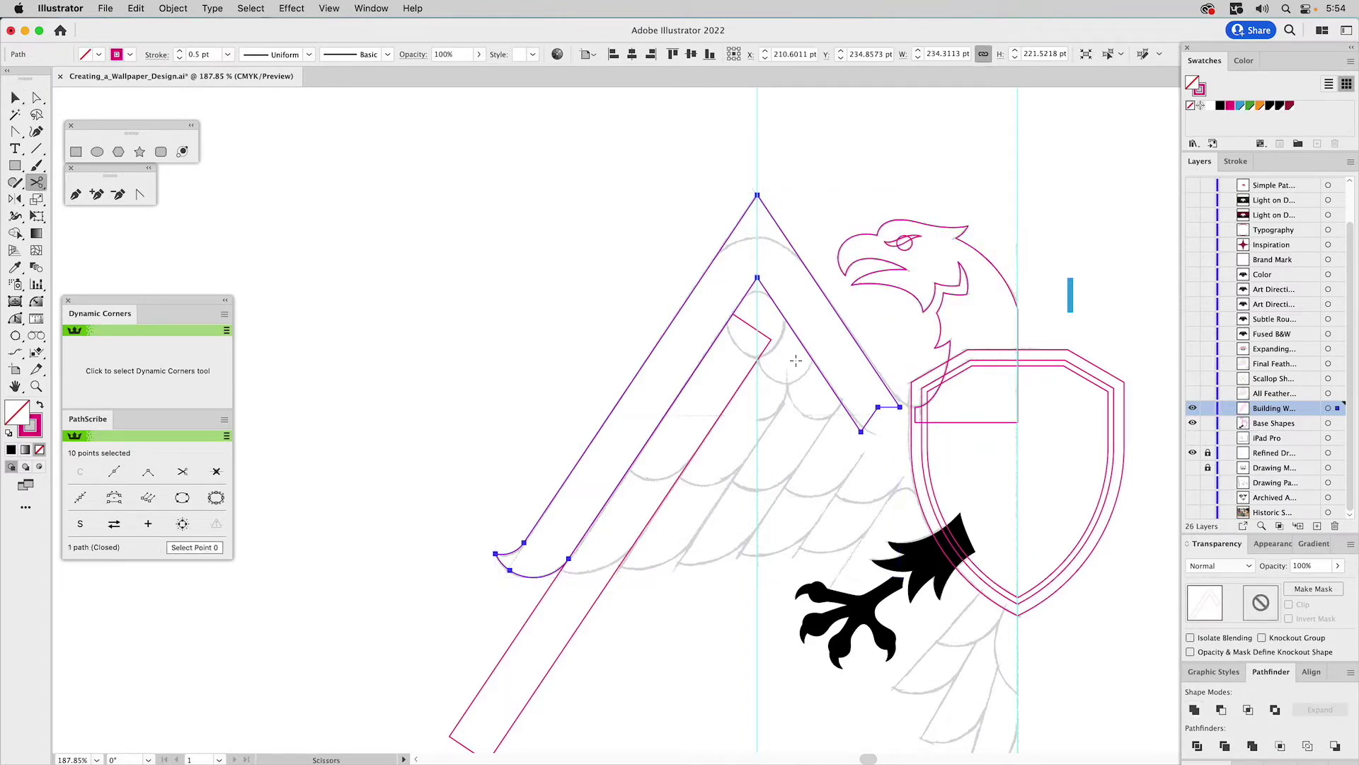
pyautogui.click(878, 407)
pyautogui.press('a')
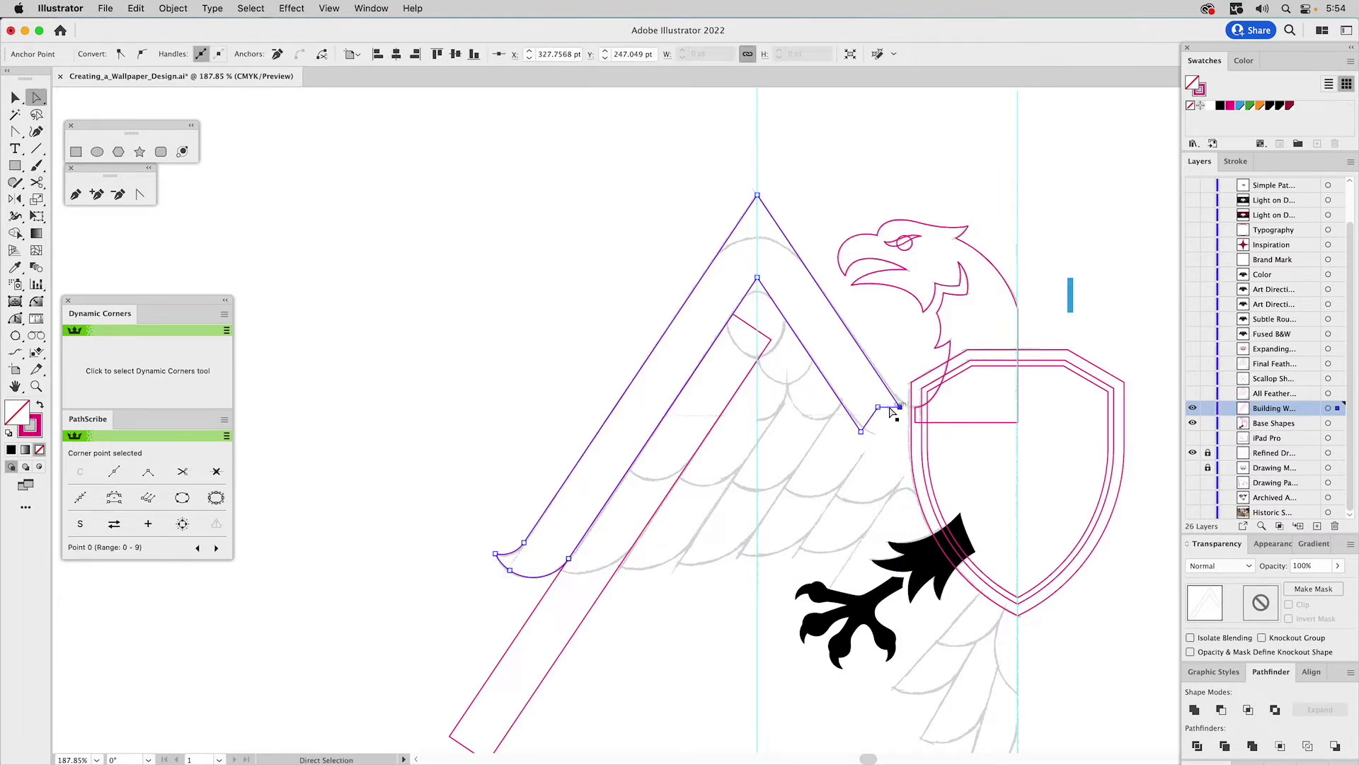
pyautogui.click(890, 414)
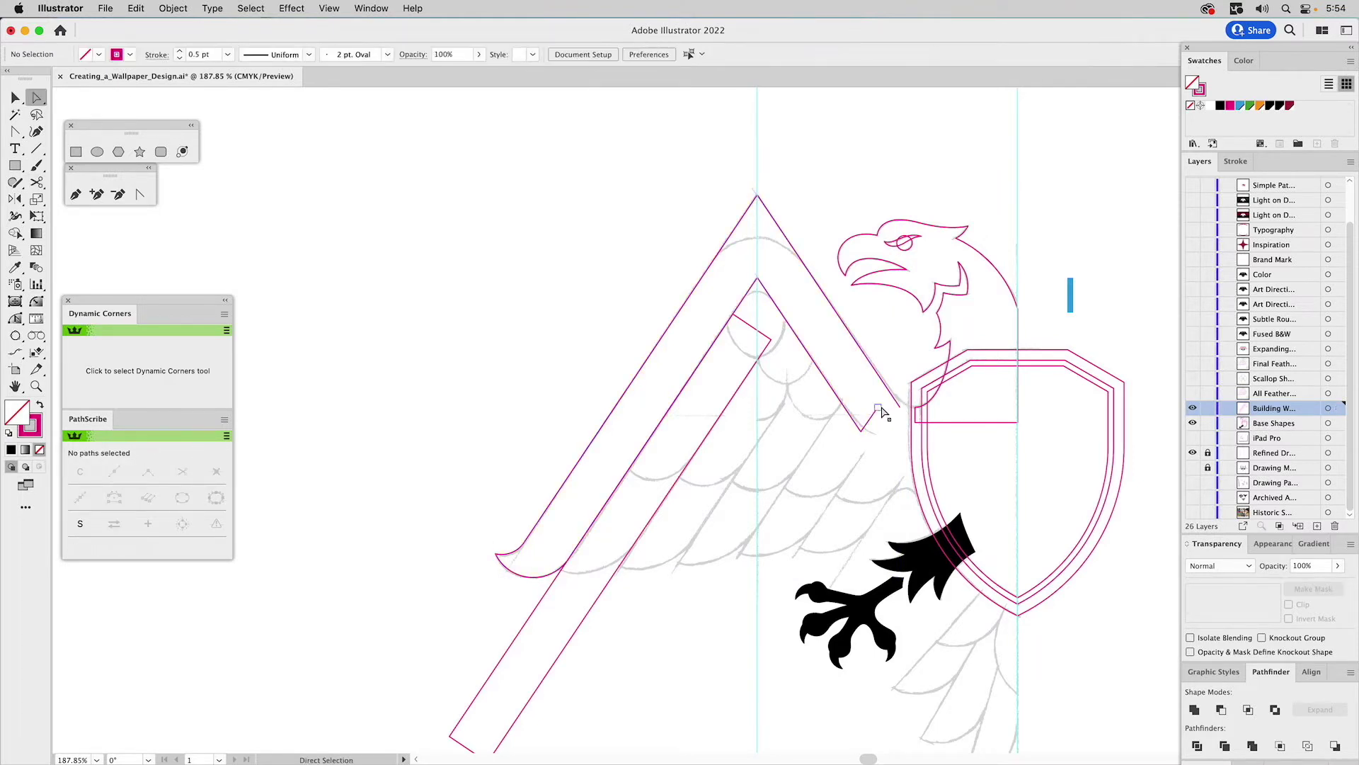
pyautogui.moveTo(879, 408); pyautogui.dragTo(866, 432)
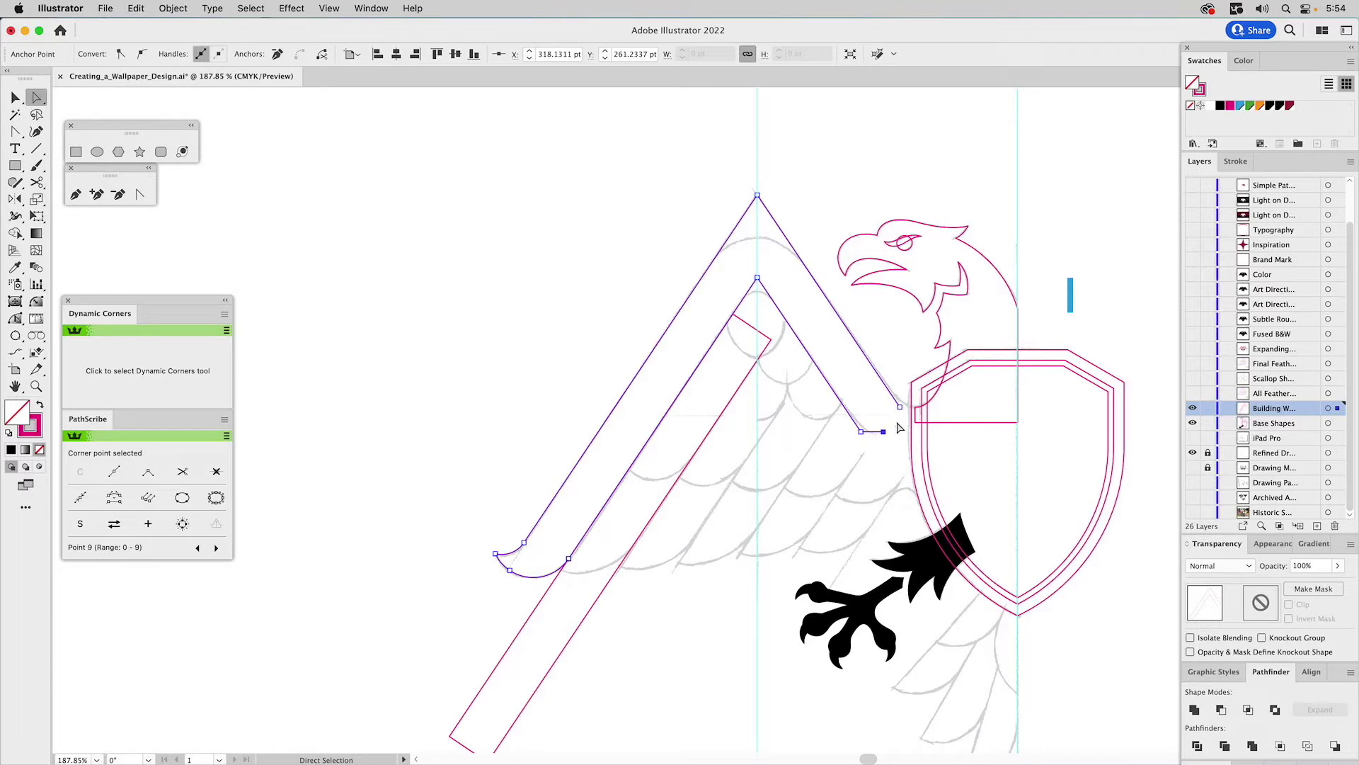
# - Extend the outline's open outer end with the Pen tool horizontally to the neck's lower-left corner, and clear the selection
pyautogui.click(75, 194)
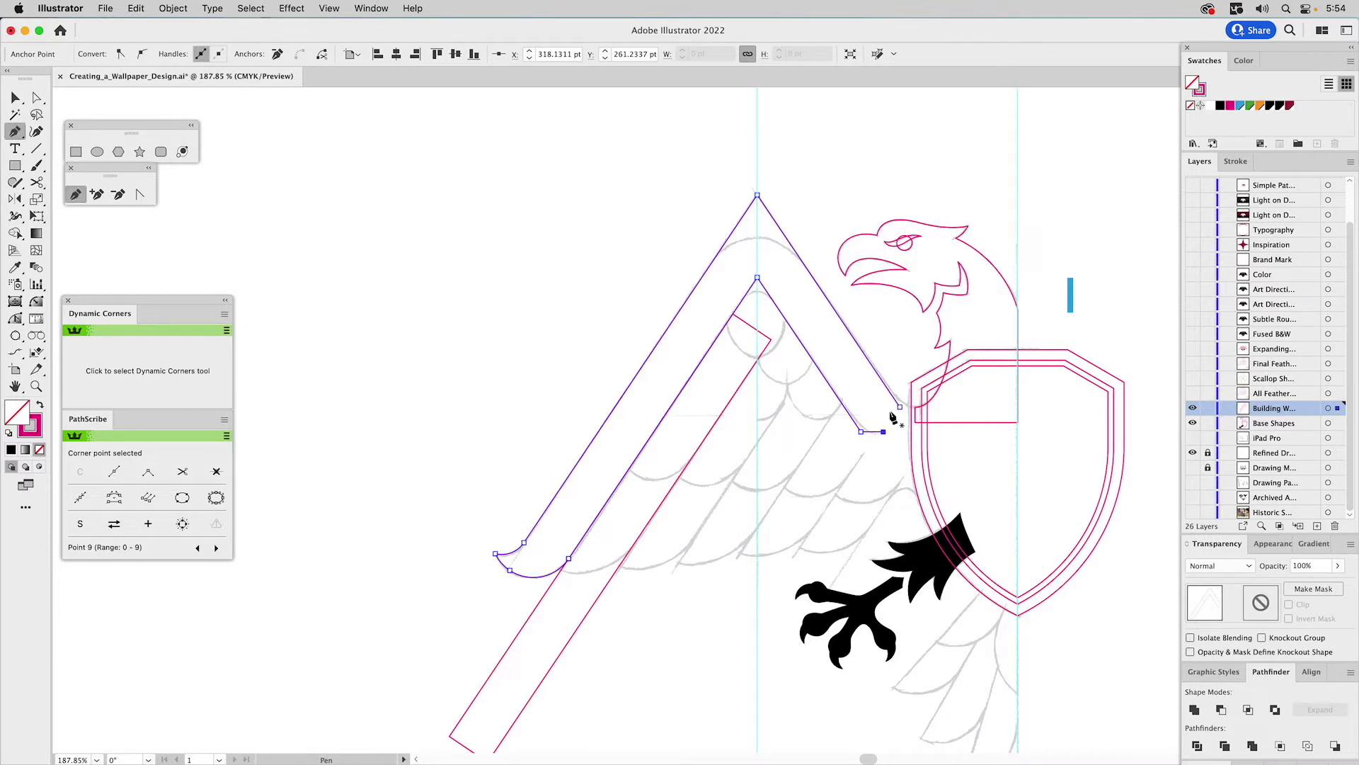
pyautogui.moveTo(902, 408); pyautogui.dragTo(915, 407)
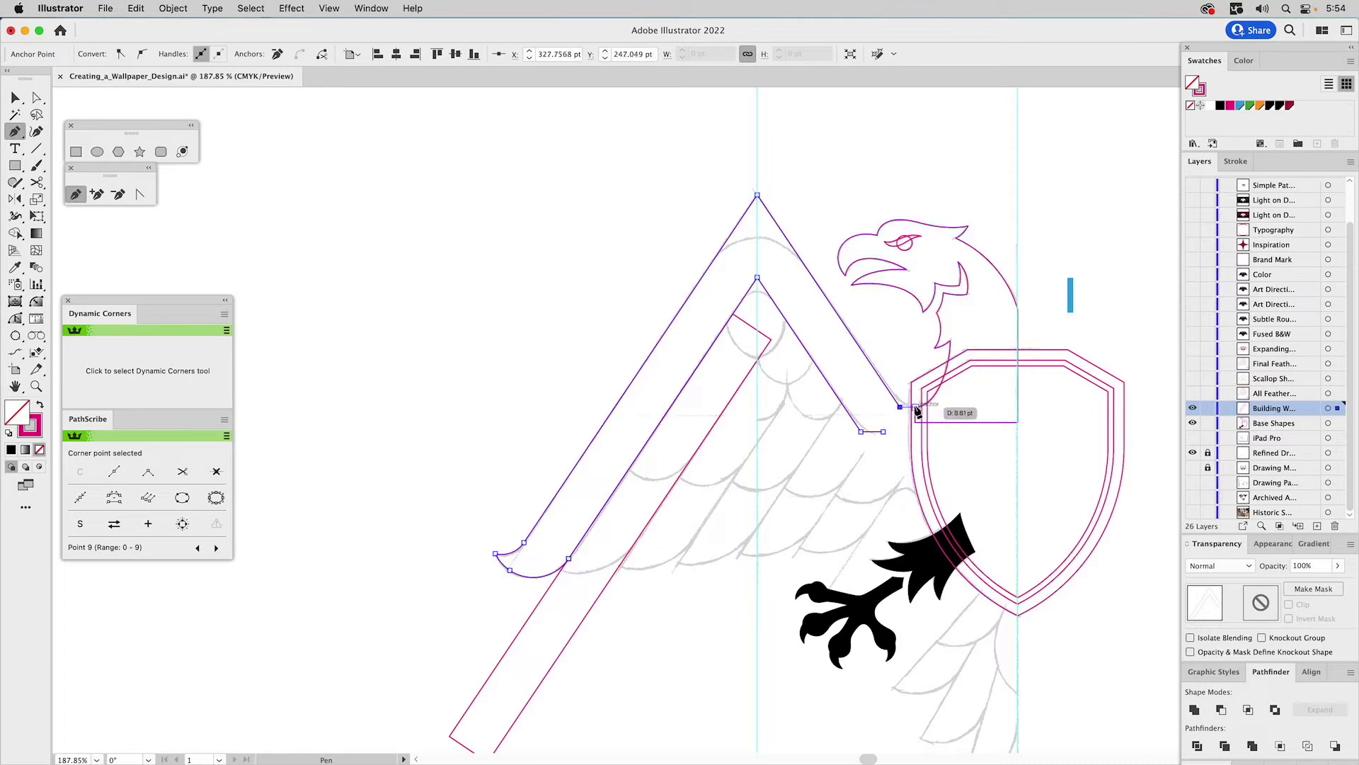
pyautogui.moveTo(917, 413); pyautogui.dragTo(965, 413)
pyautogui.keyDown('super'); pyautogui.click(965, 413); pyautogui.keyUp('super')
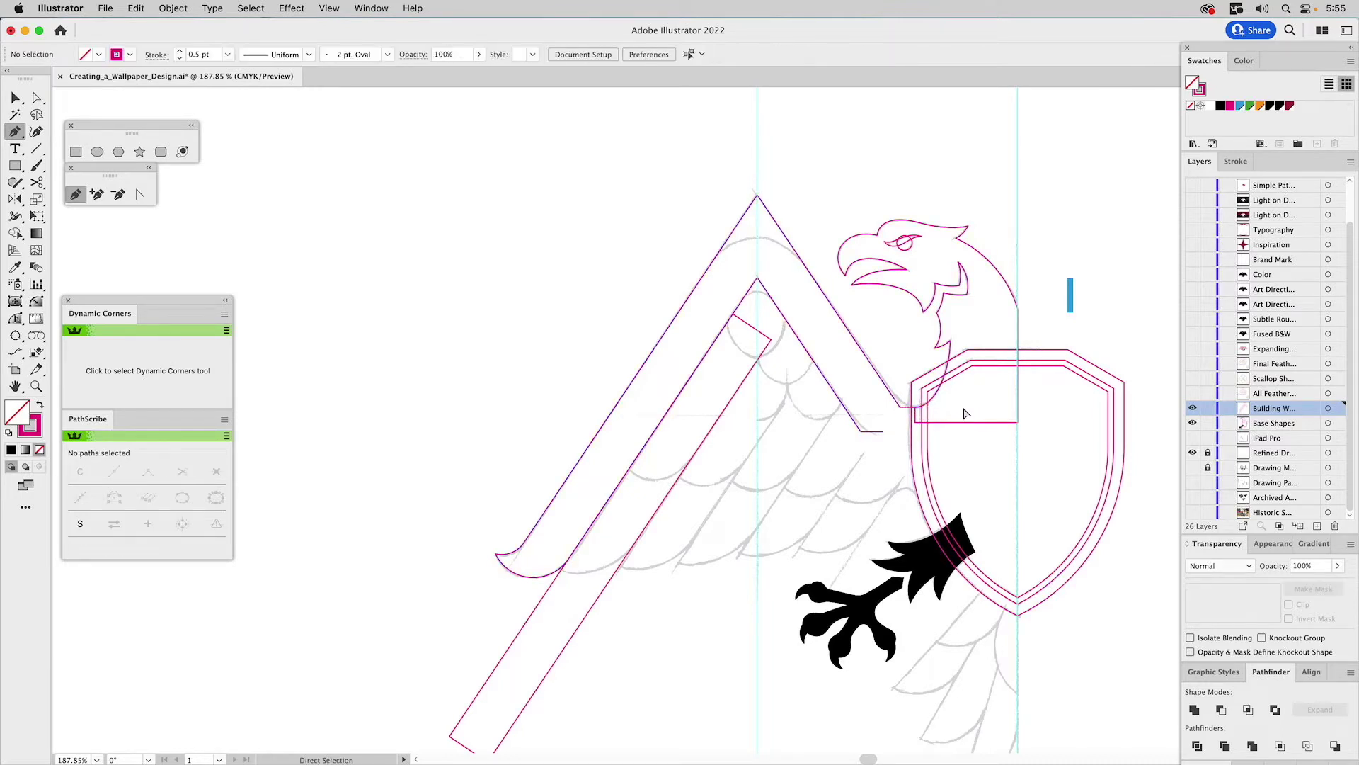
# - Round the wing outline's inner peak to about 9.7 pt and its outer peak to about 30.6 pt, following the sketch
pyautogui.press('a')
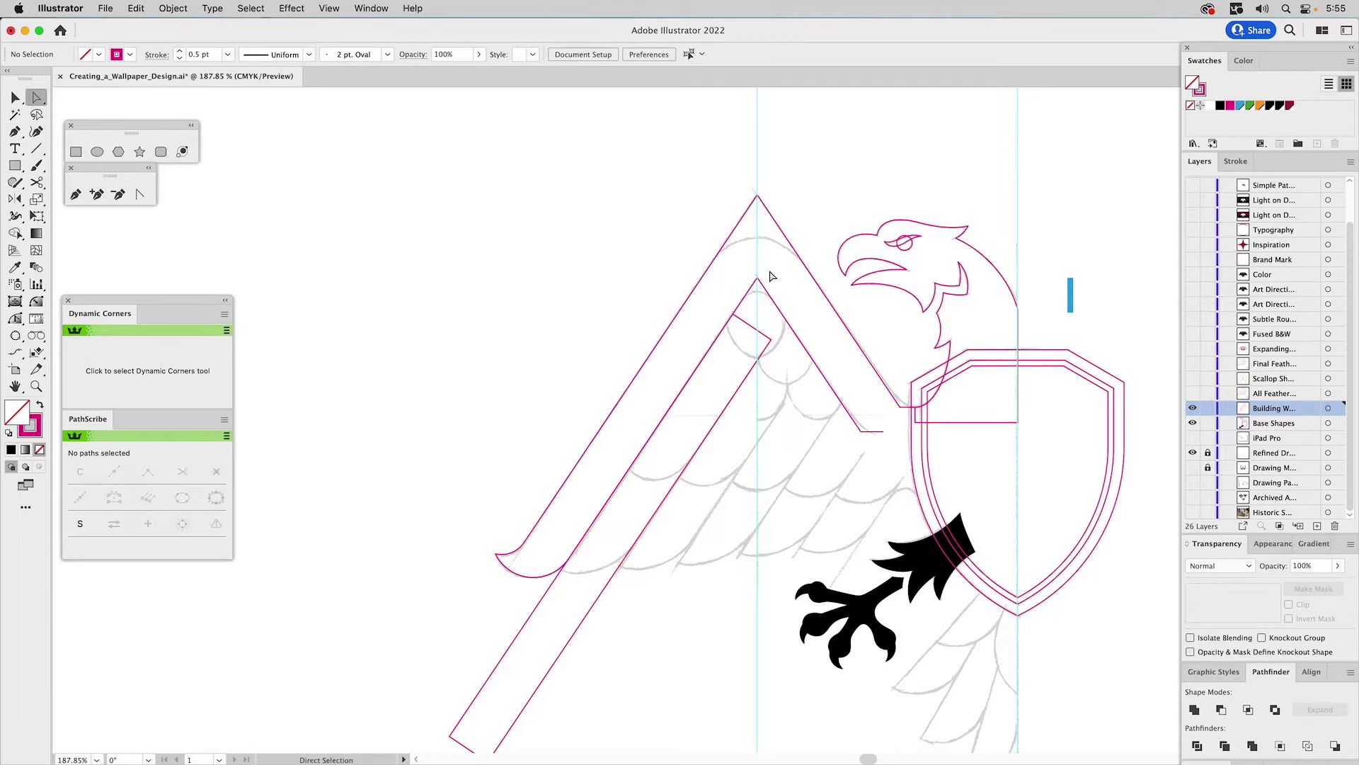
pyautogui.click(758, 278)
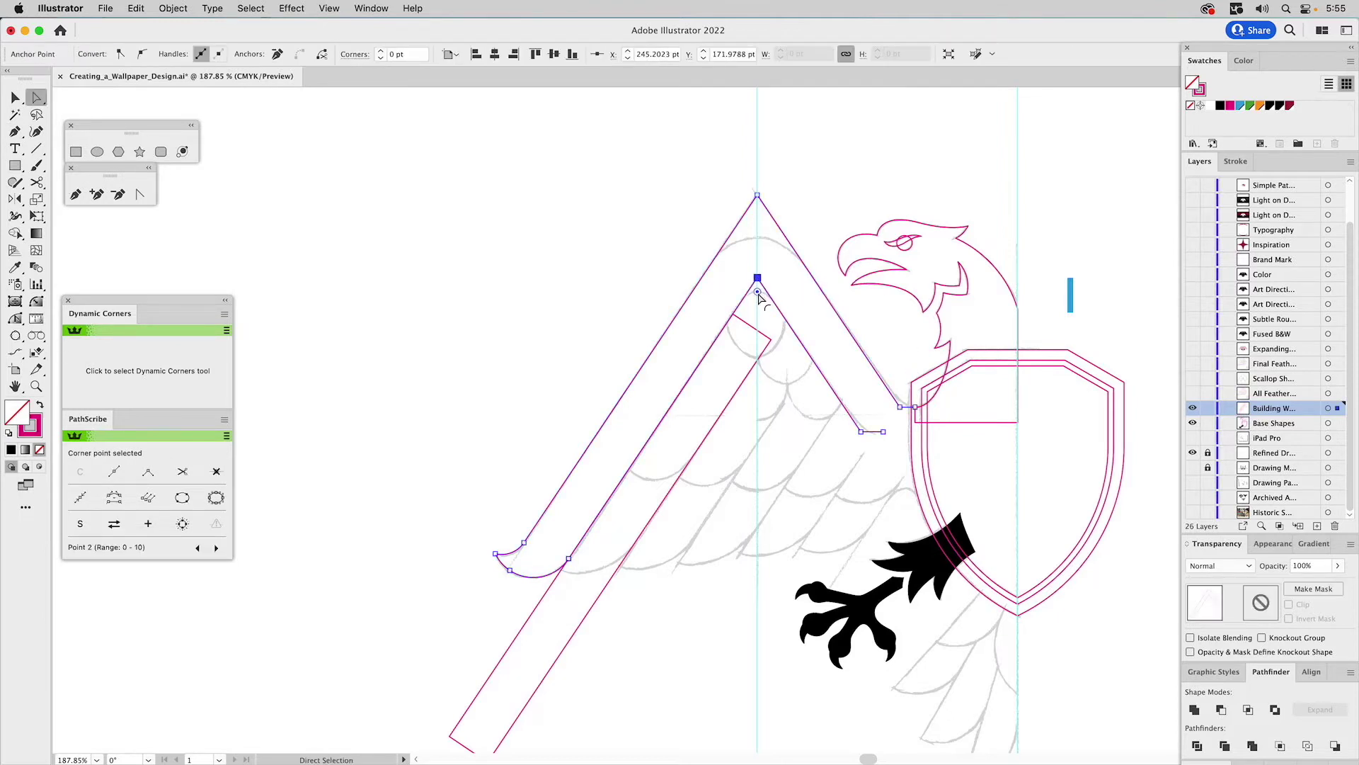
pyautogui.moveTo(758, 293); pyautogui.dragTo(763, 310)
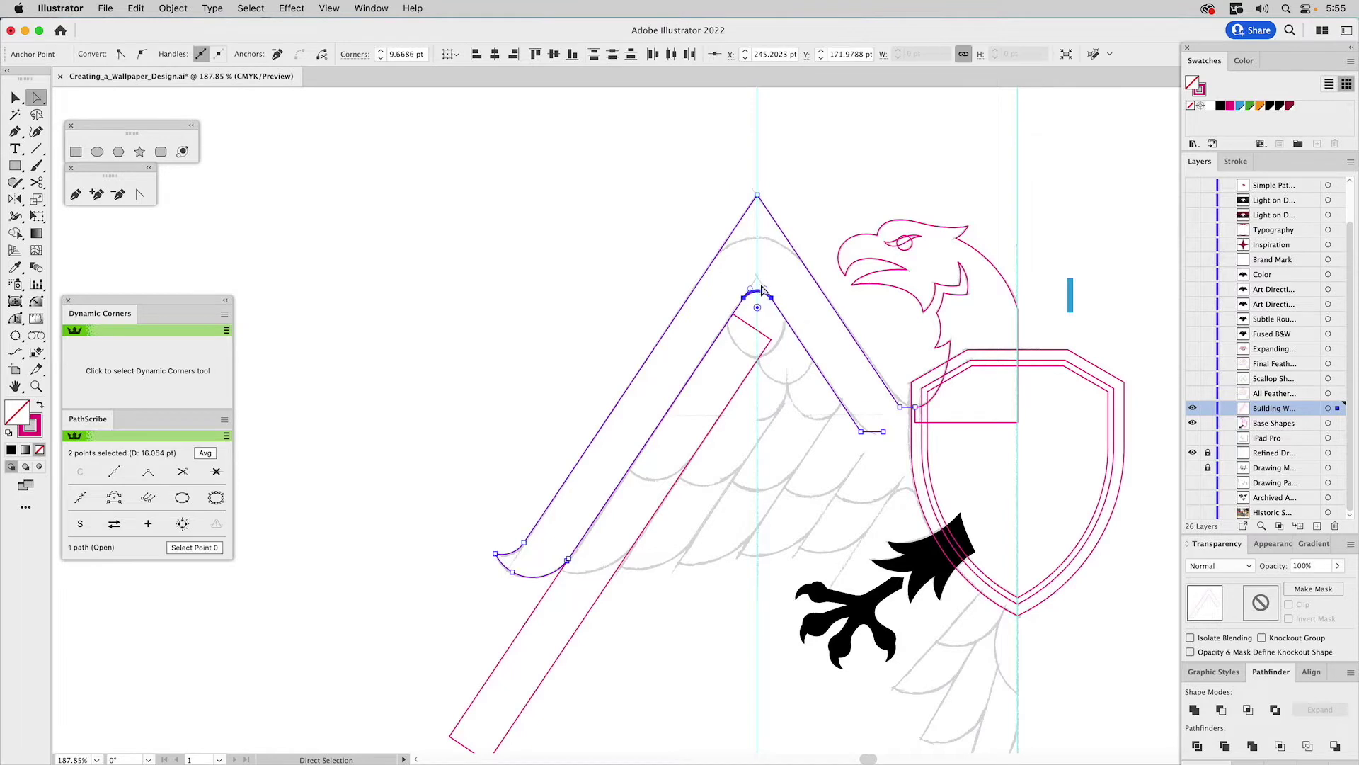
pyautogui.click(757, 195)
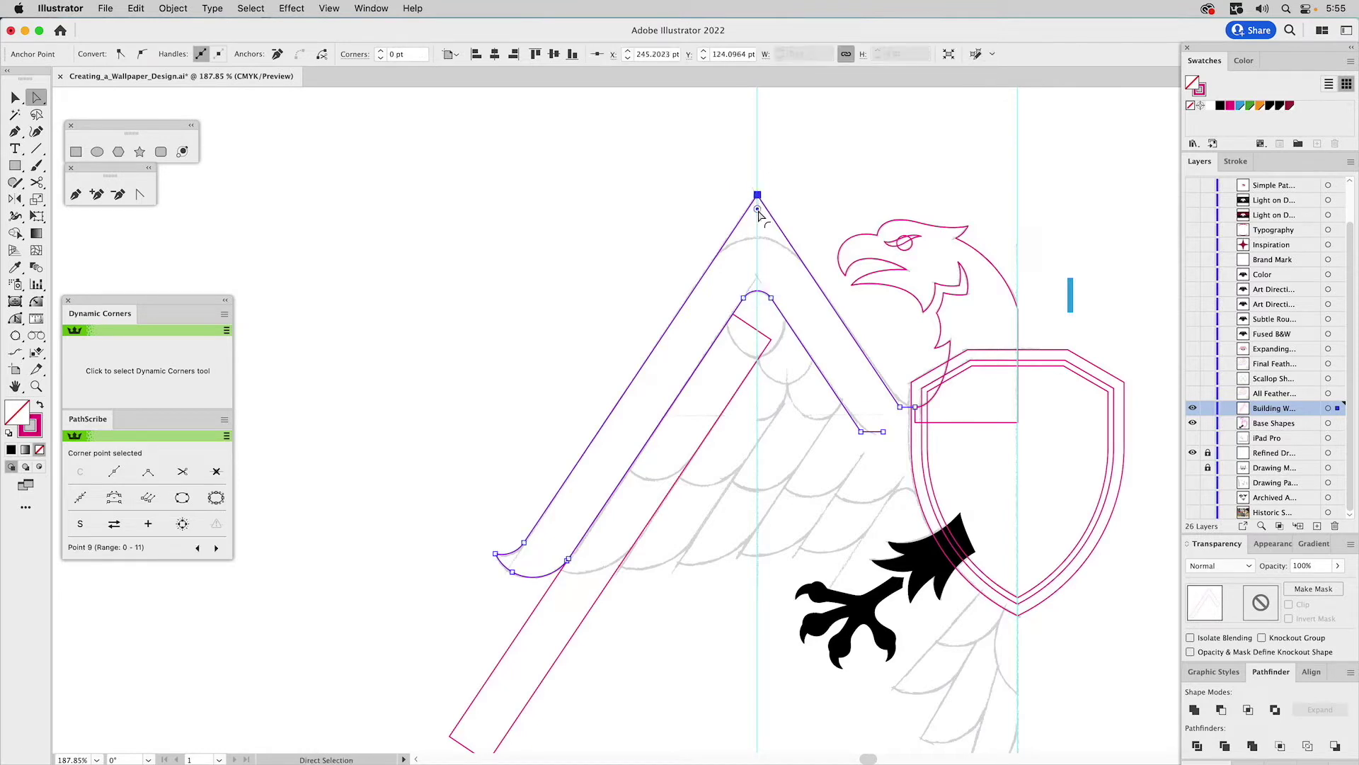
pyautogui.moveTo(759, 212); pyautogui.dragTo(763, 296)
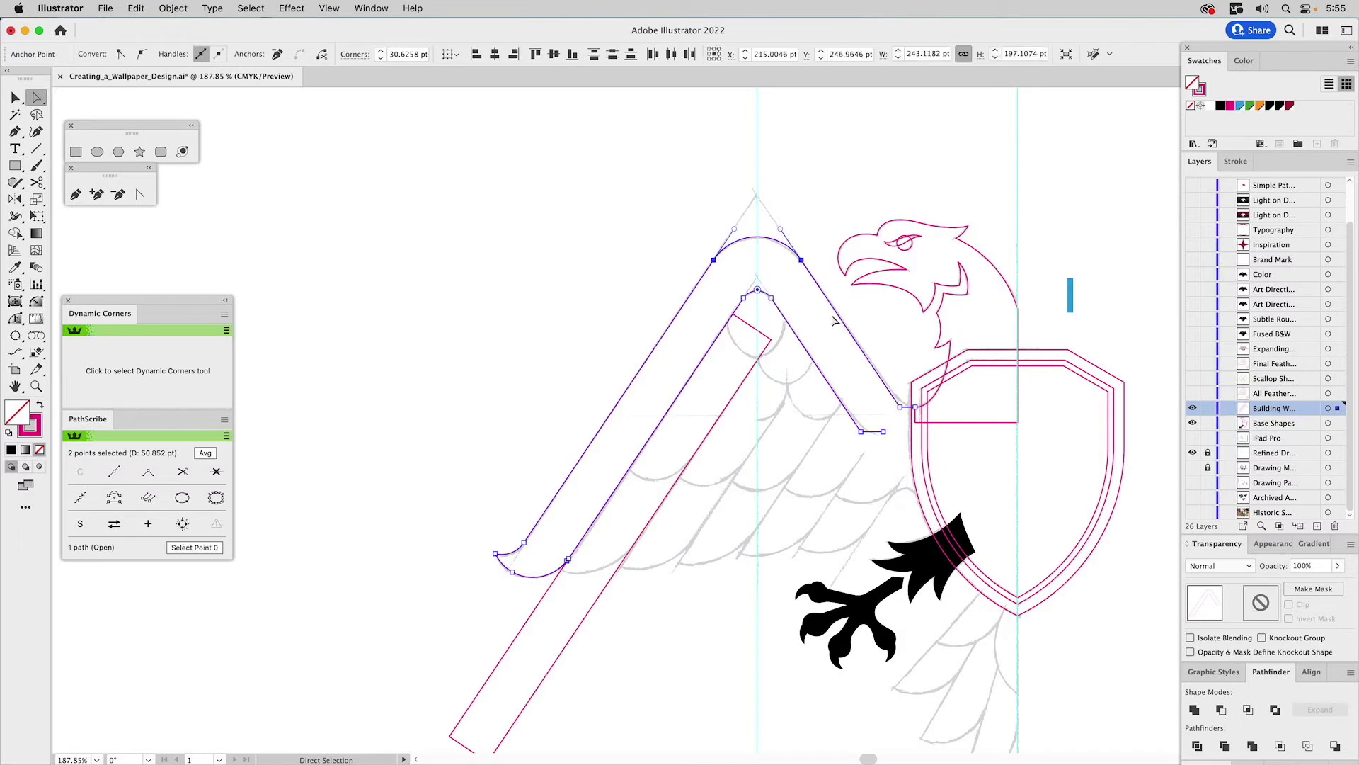
# - Round the inner and outer corners where the wing outline meets the neck, and clear the selection
pyautogui.click(863, 430)
pyautogui.moveTo(868, 421); pyautogui.dragTo(921, 391)
pyautogui.click(902, 409)
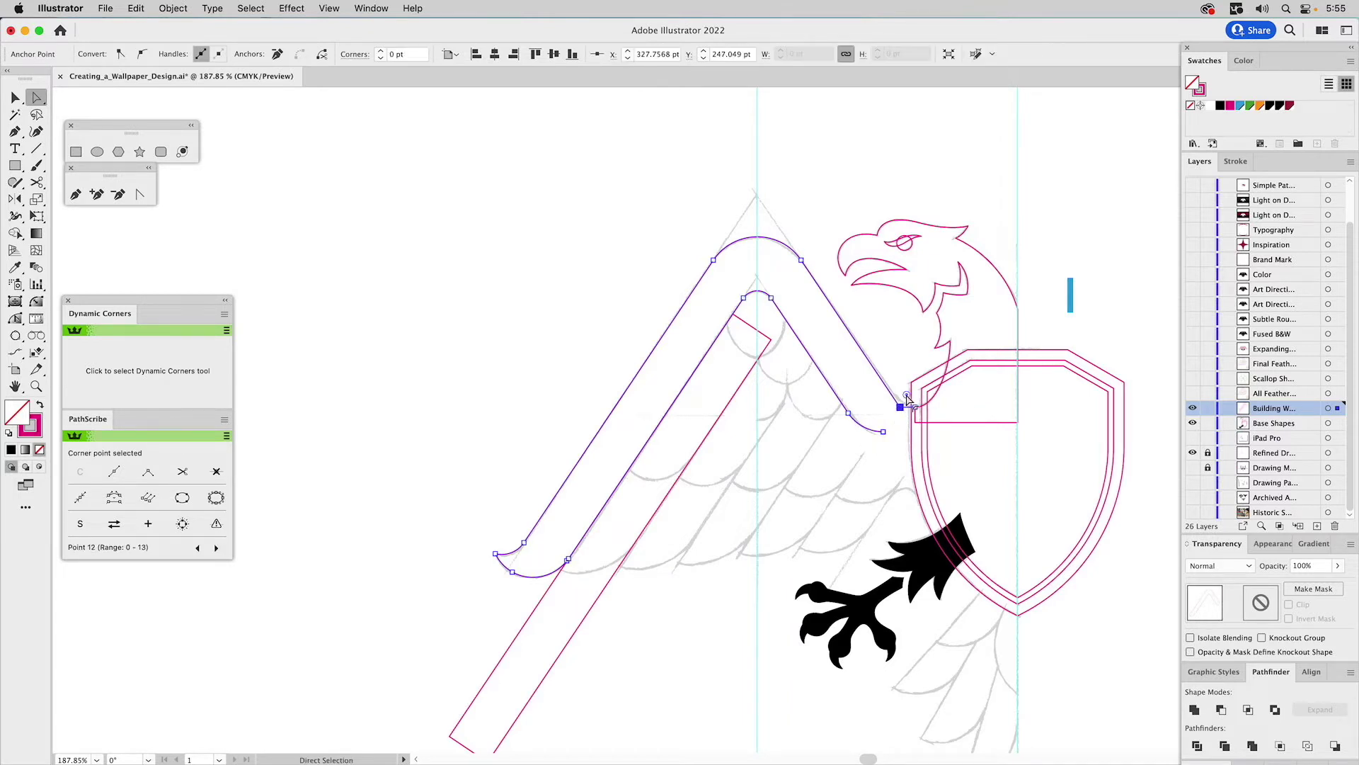
pyautogui.click(906, 324)
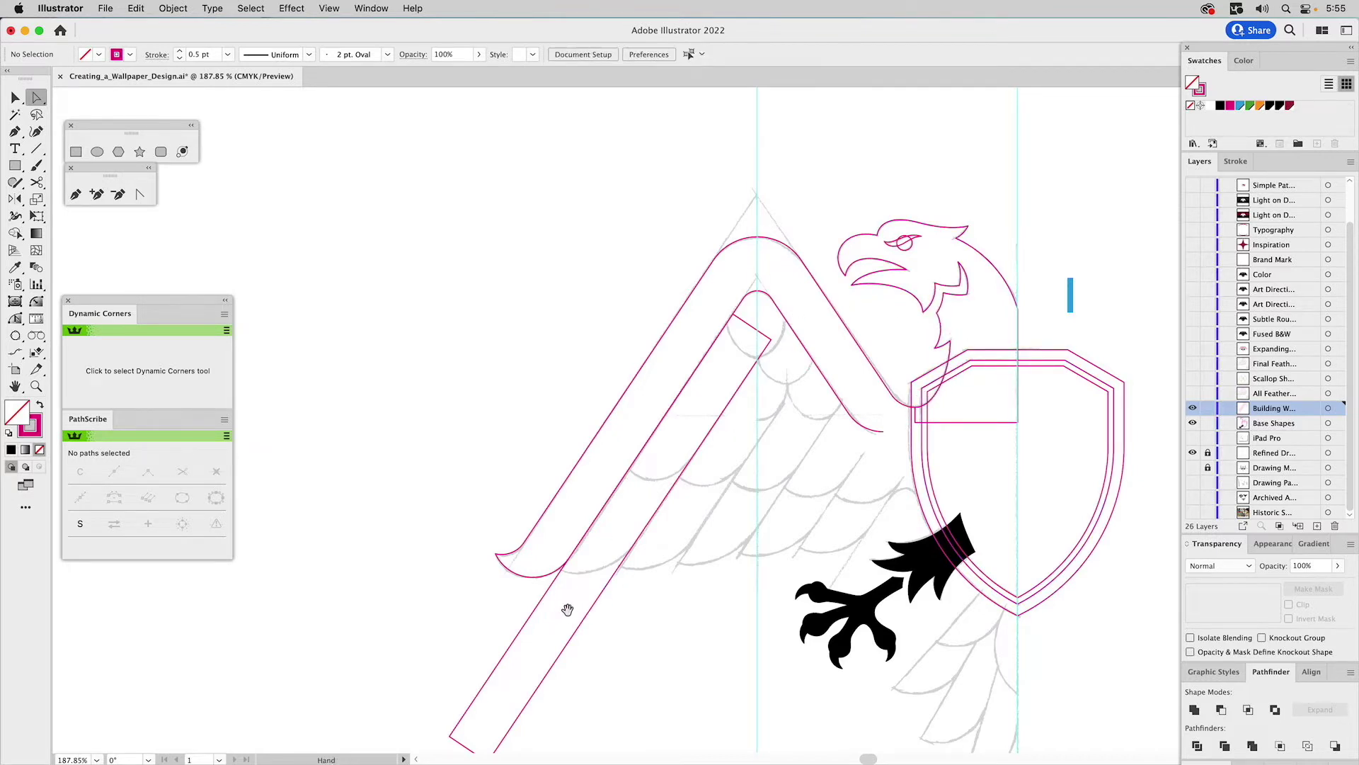
# - Shorten the slanted rectangle by moving its lower short edge up to the inner end of the wing tip's curve
pyautogui.scroll(-4, 564, 607)
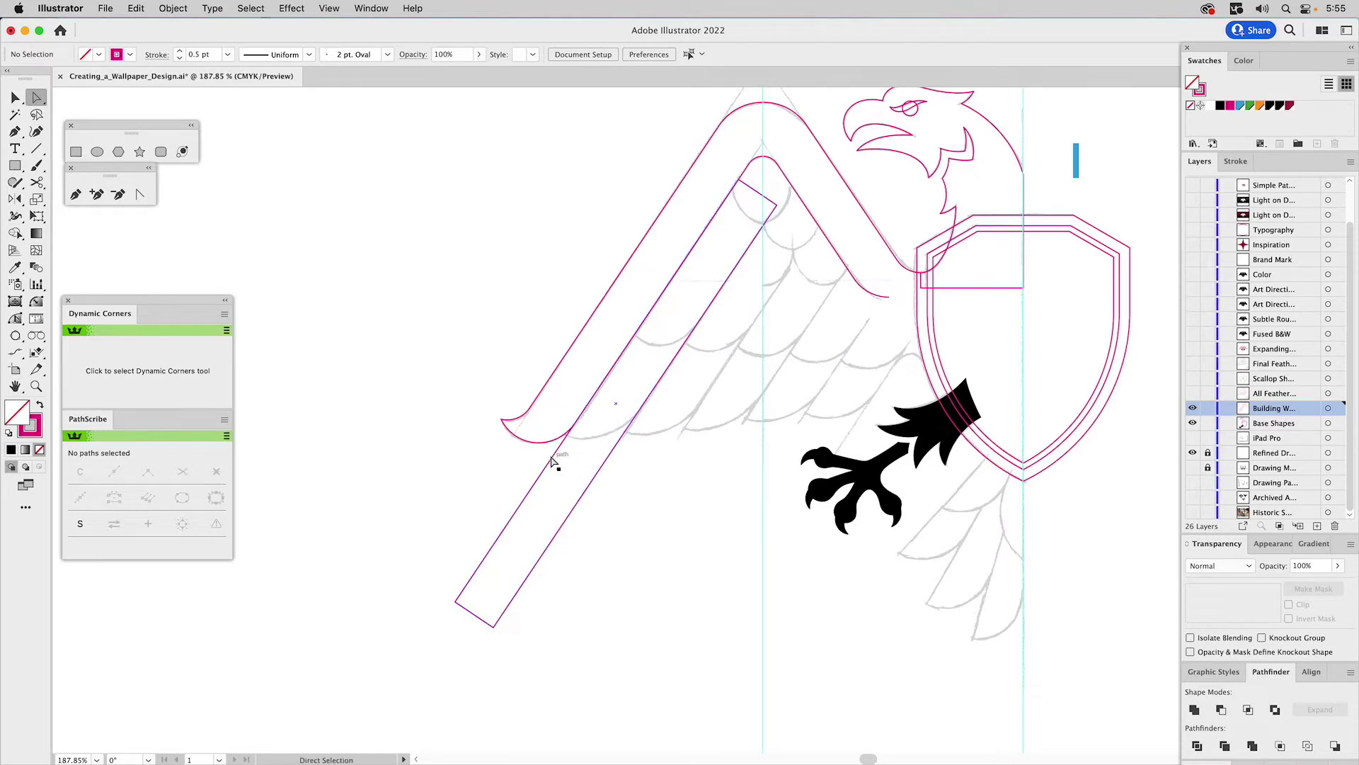
pyautogui.click(455, 602)
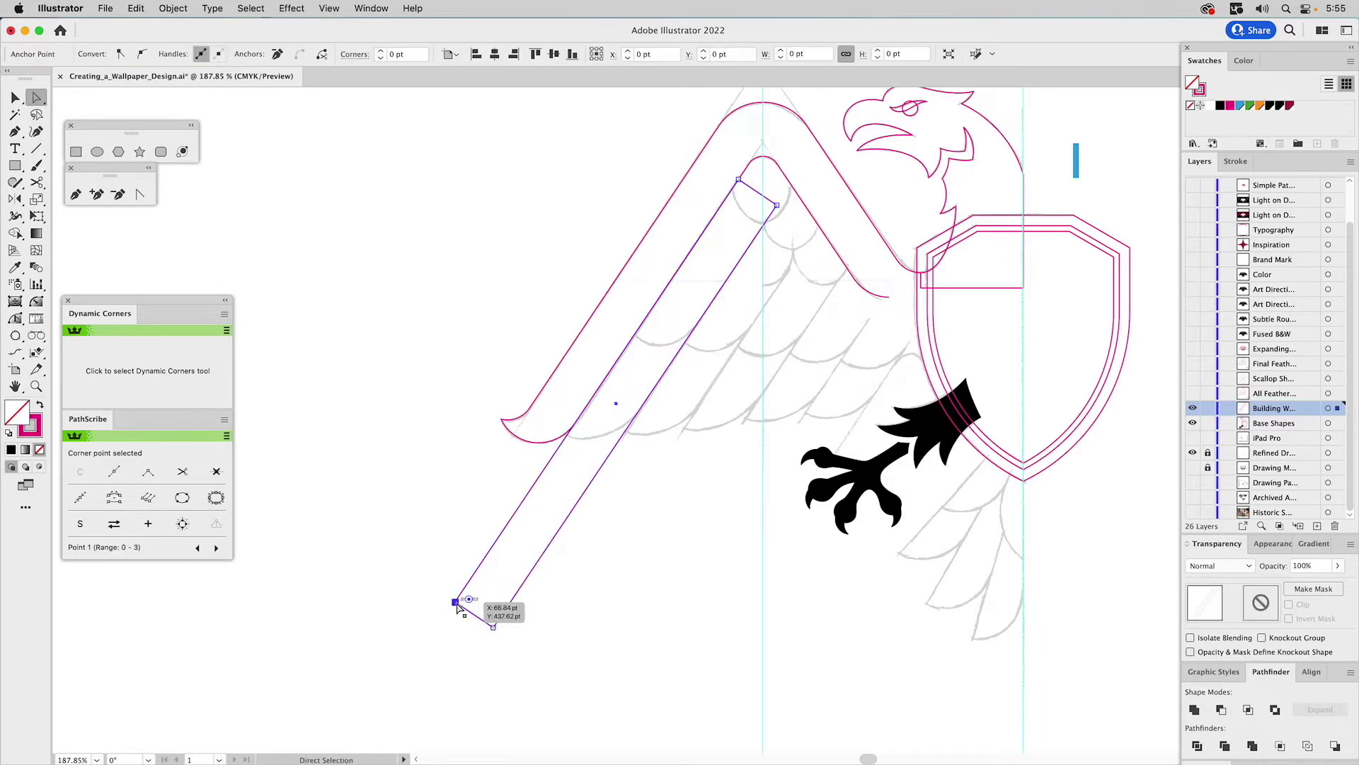
pyautogui.keyDown('shift'); pyautogui.click(493, 628); pyautogui.keyUp('shift')
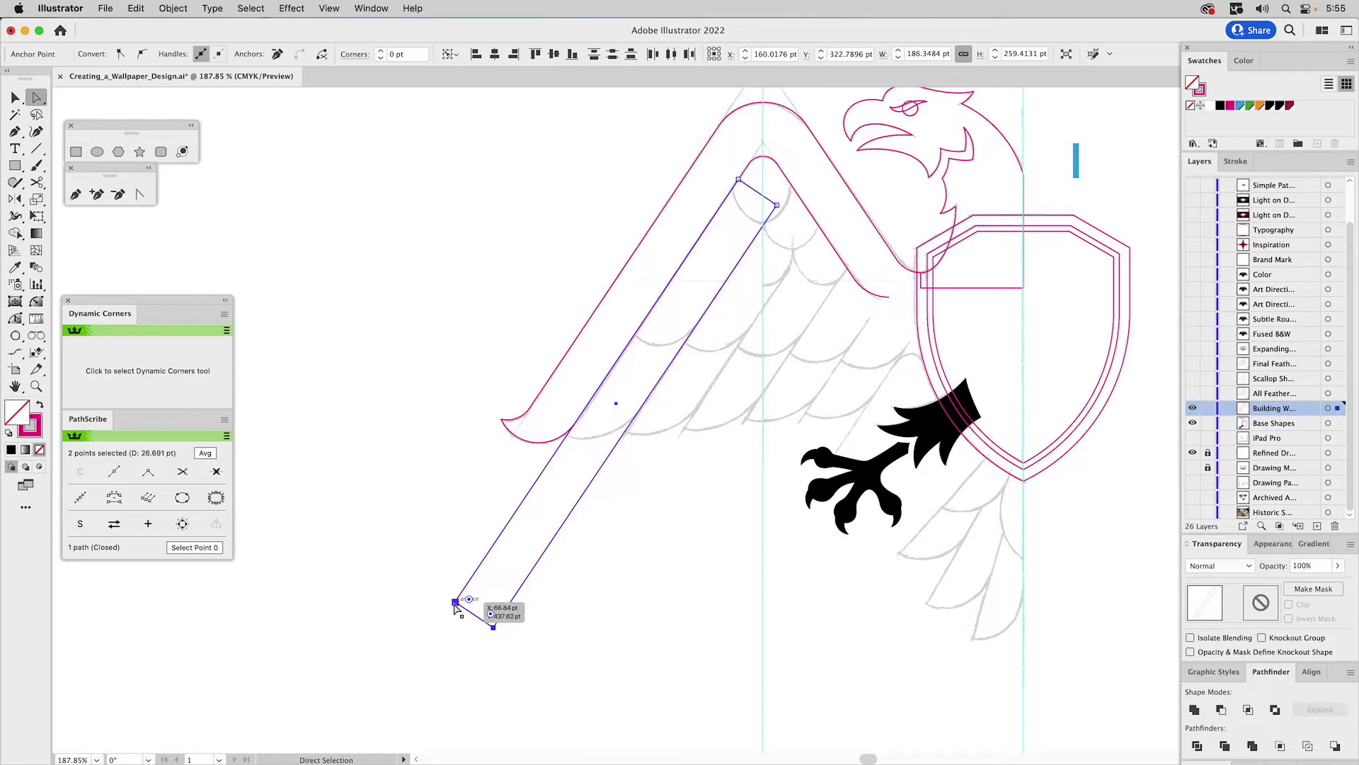
pyautogui.moveTo(457, 604); pyautogui.dragTo(566, 435)
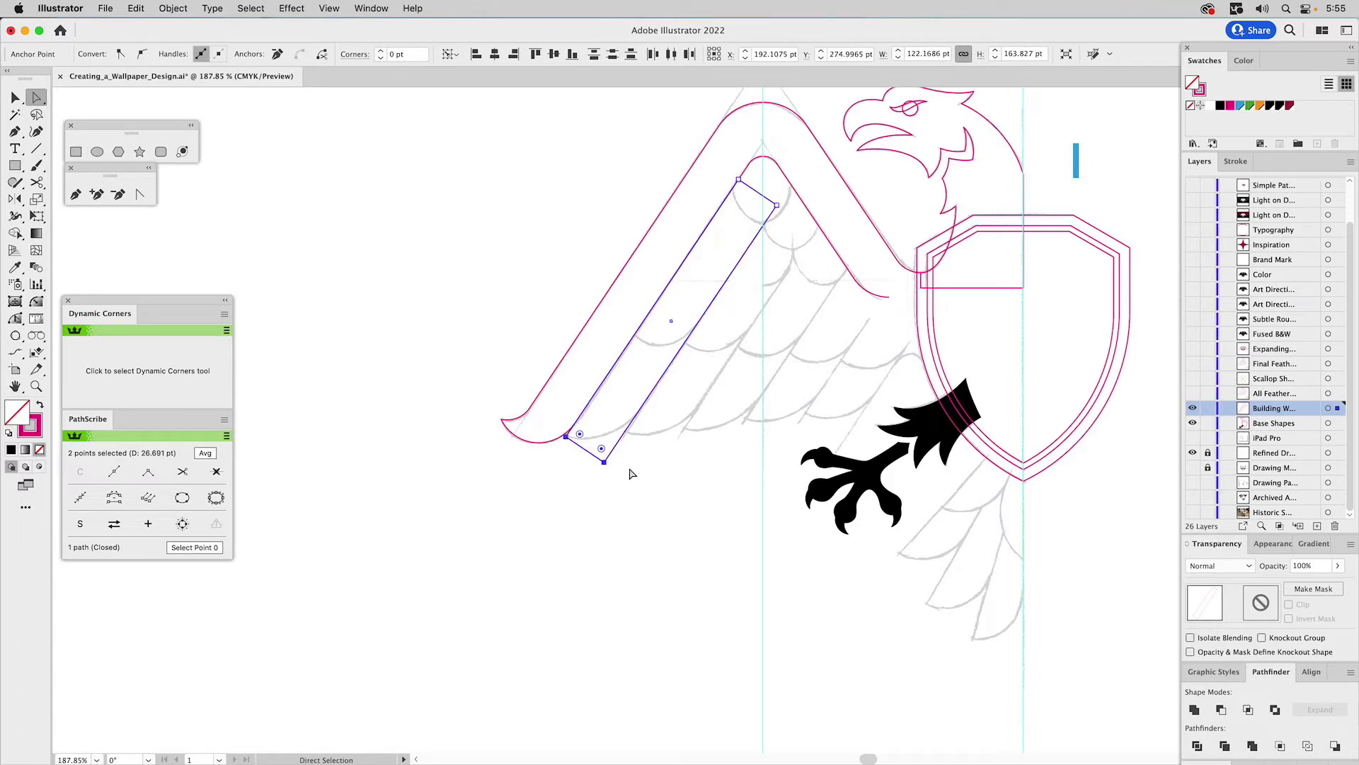
pyautogui.click(633, 475)
# - Try to round the slanted rectangle's lower outer corner to about 26.7 pt
pyautogui.click(604, 462)
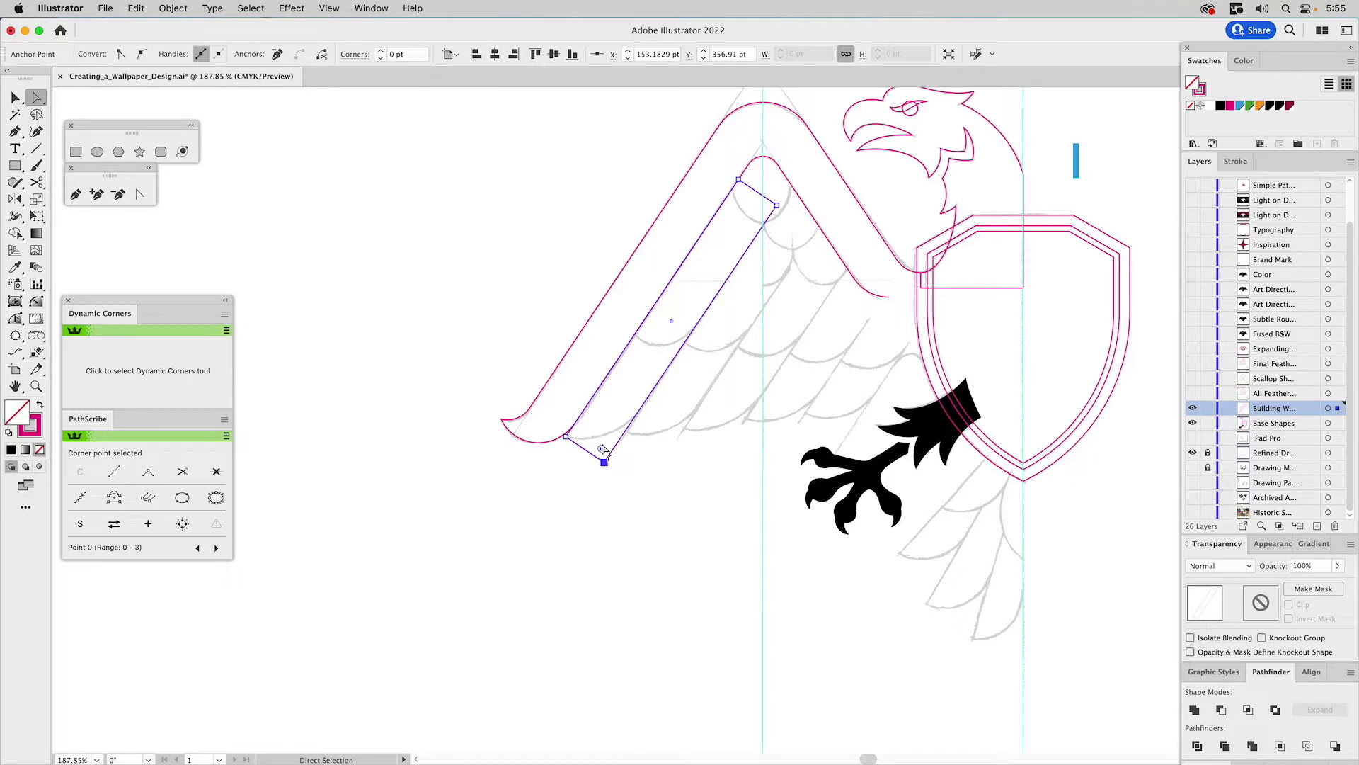
pyautogui.moveTo(601, 448); pyautogui.dragTo(594, 329)
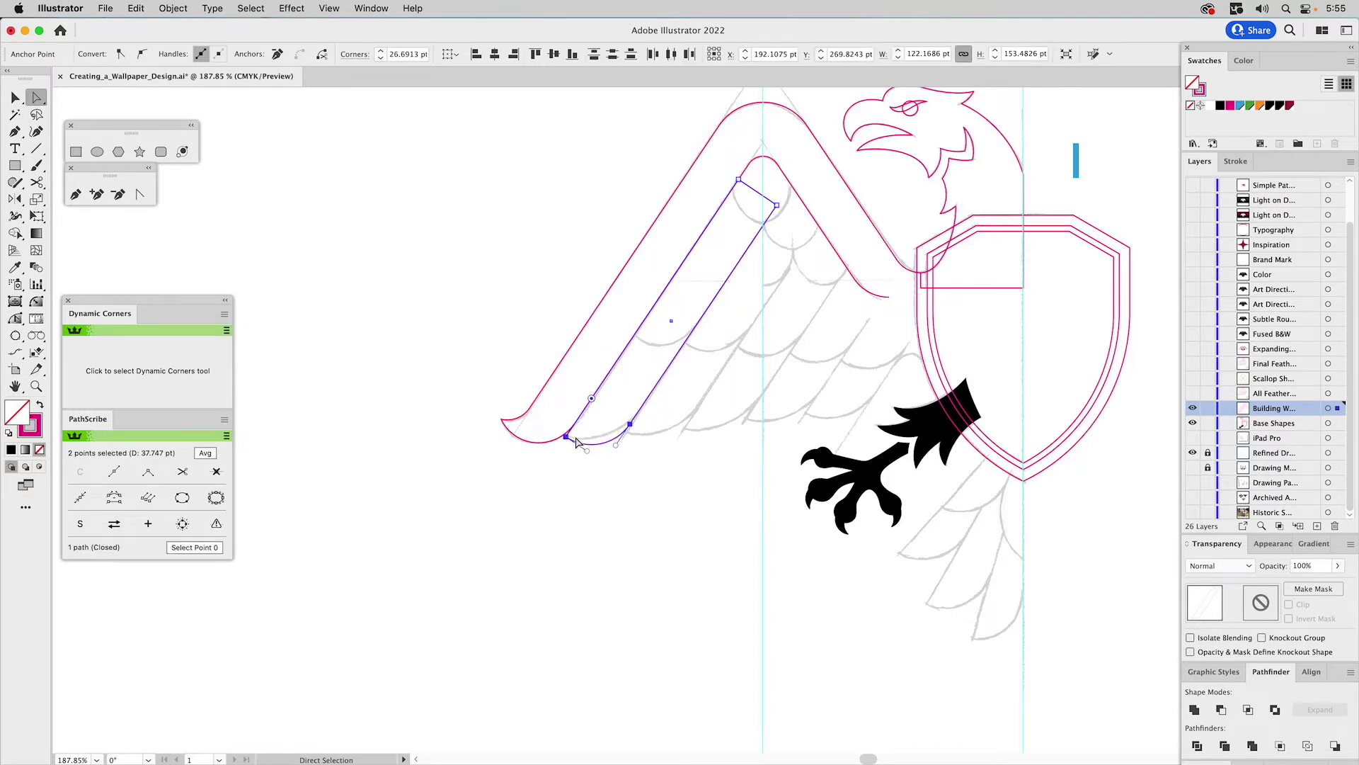
pyautogui.press('super+z')
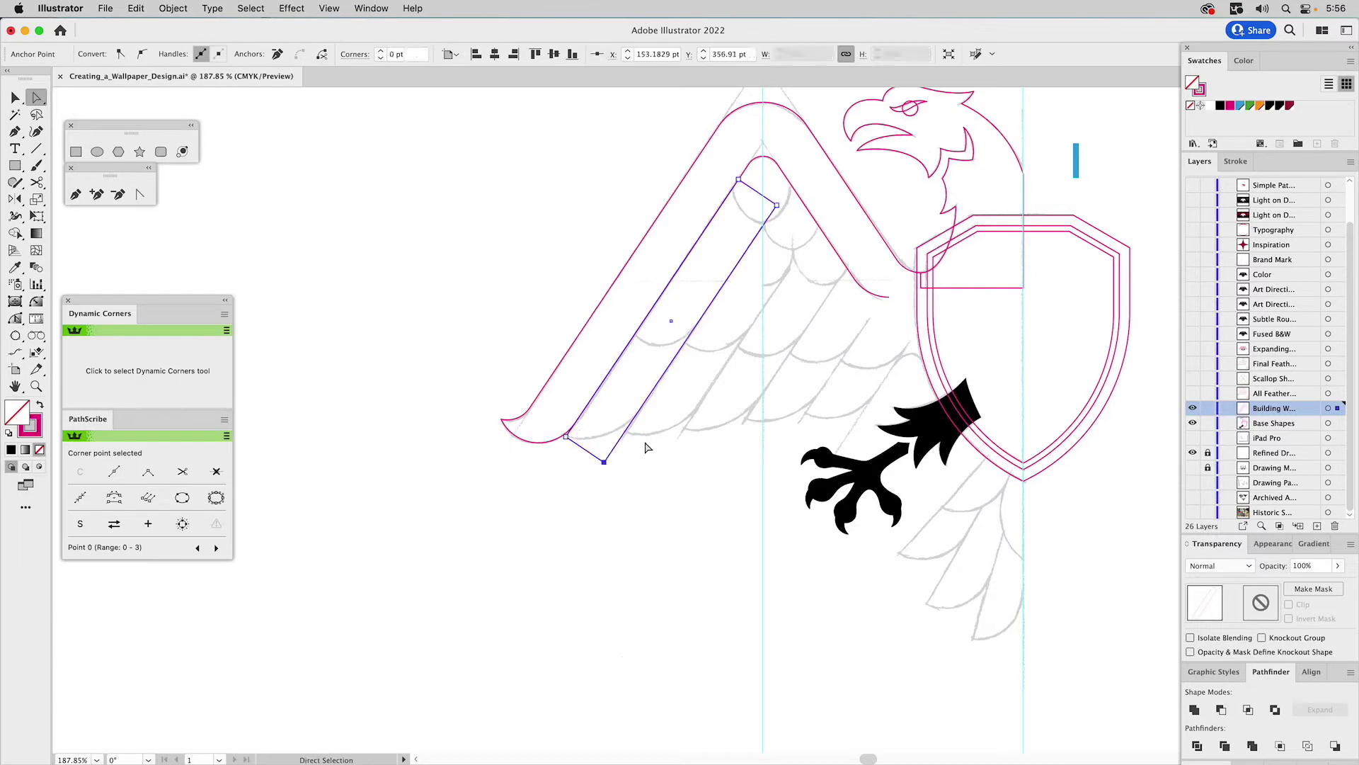
# - Move the rectangle's lower outer corner to about X 157.6 pt, Y 350.3 pt and round it to about 37.3 pt
pyautogui.click(616, 467)
pyautogui.click(604, 464)
pyautogui.moveTo(606, 468); pyautogui.dragTo(613, 451)
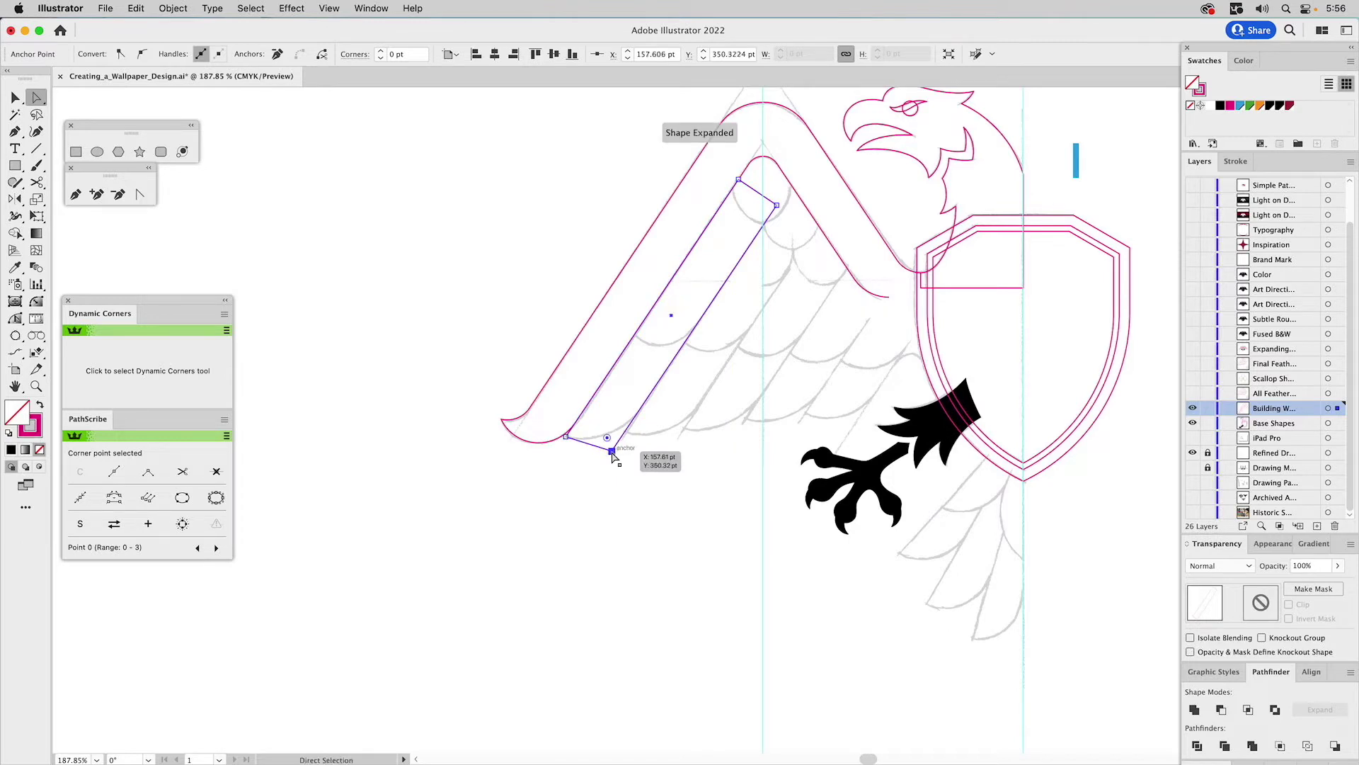
pyautogui.moveTo(609, 443); pyautogui.dragTo(600, 374)
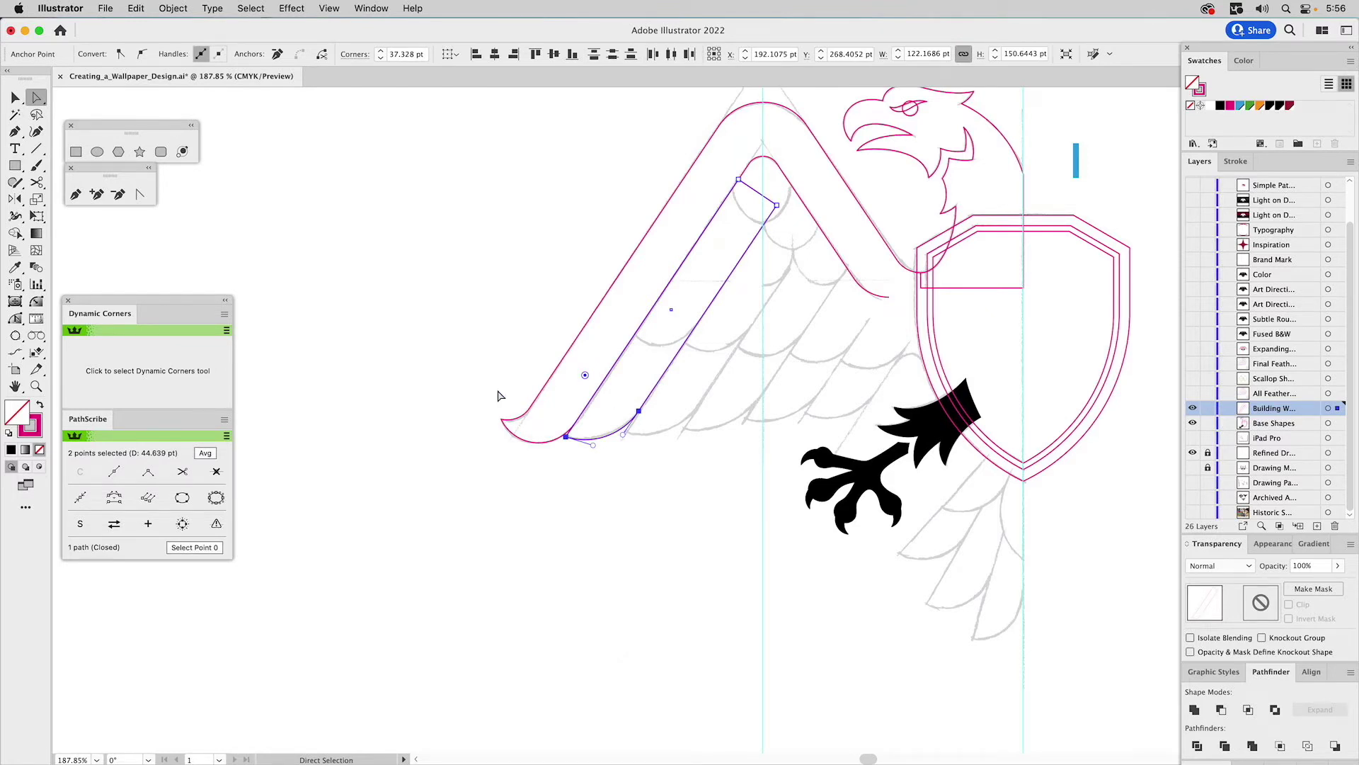
# - Cut both long sides of the feather near its upper end with Scissors and delete the upper end piece
pyautogui.click(36, 182)
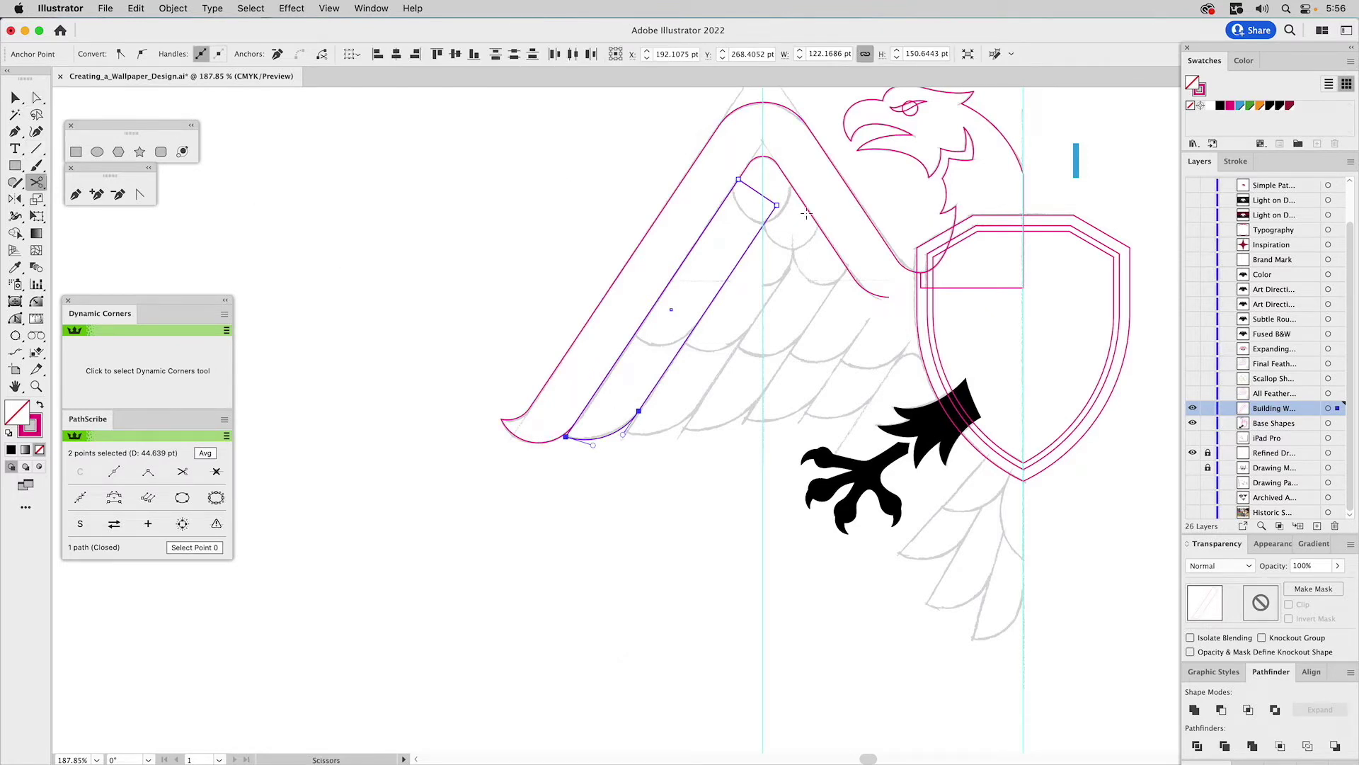
pyautogui.click(767, 219)
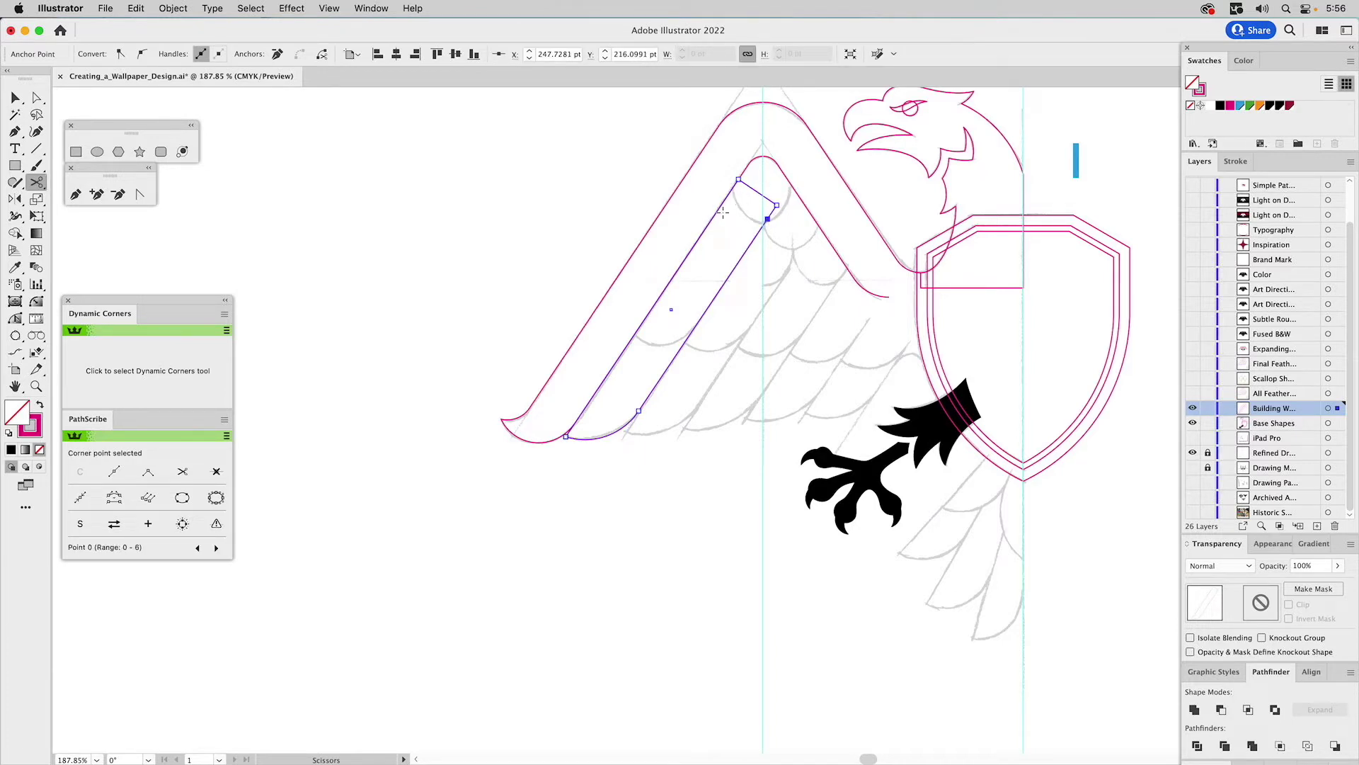
pyautogui.click(720, 207)
pyautogui.press('a')
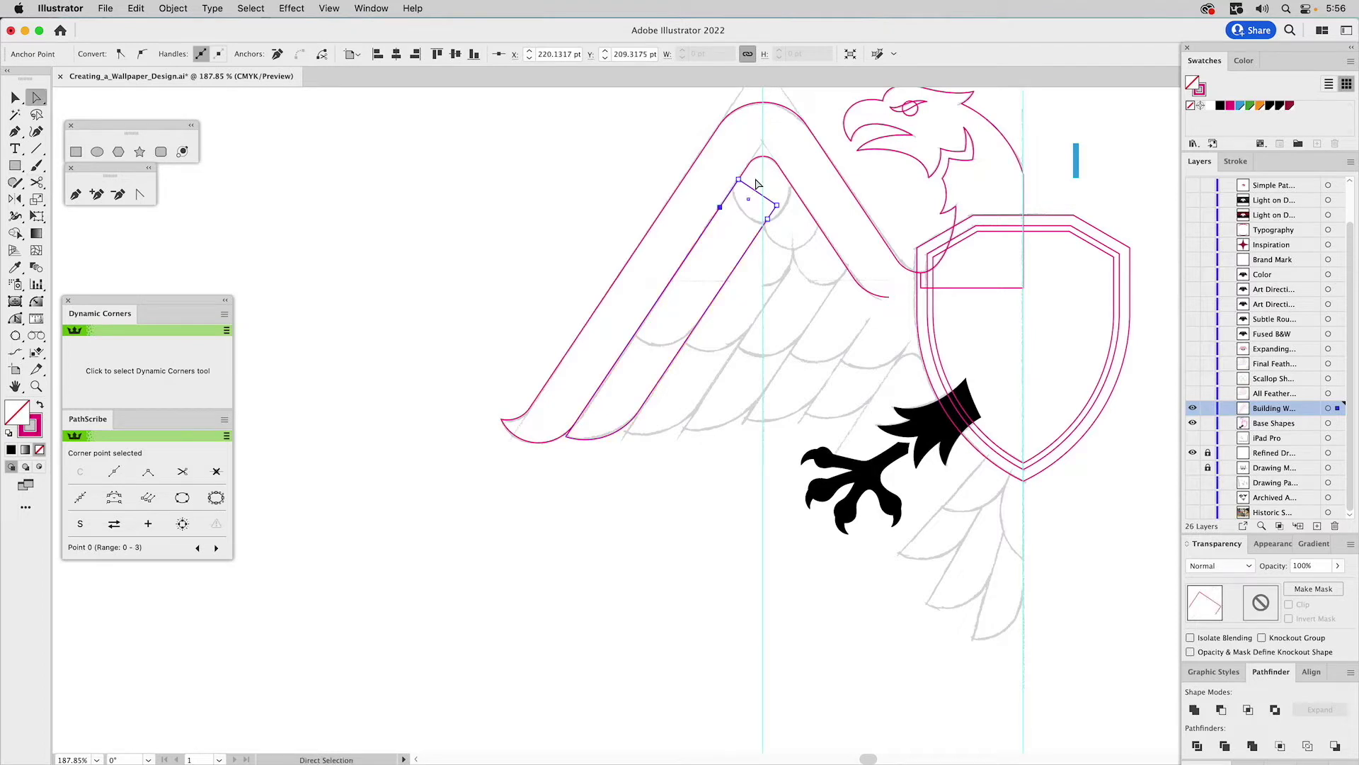
pyautogui.press('Delete')
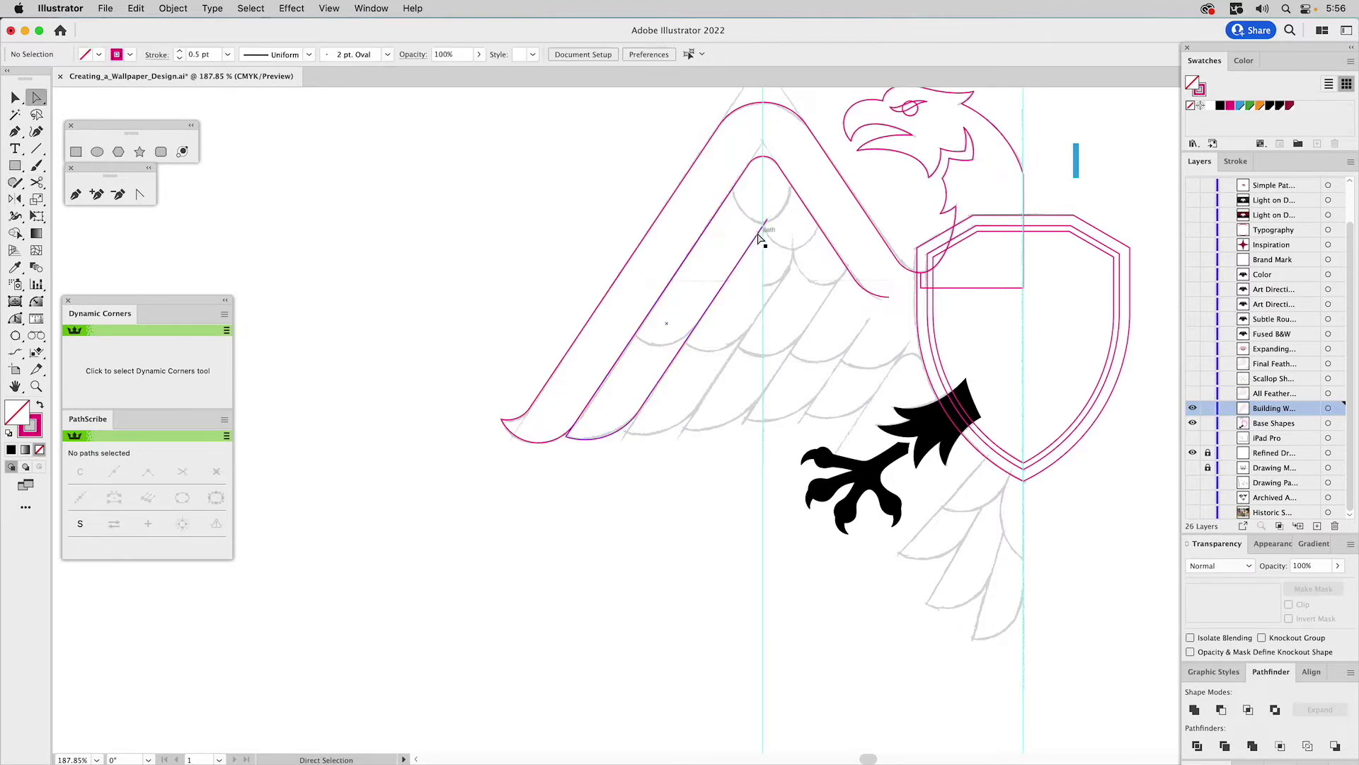
# - Slide the feather's open inner end down the wing edge to about X 135.9 pt, Y 334.7 pt, and clear the selection
pyautogui.click(758, 238)
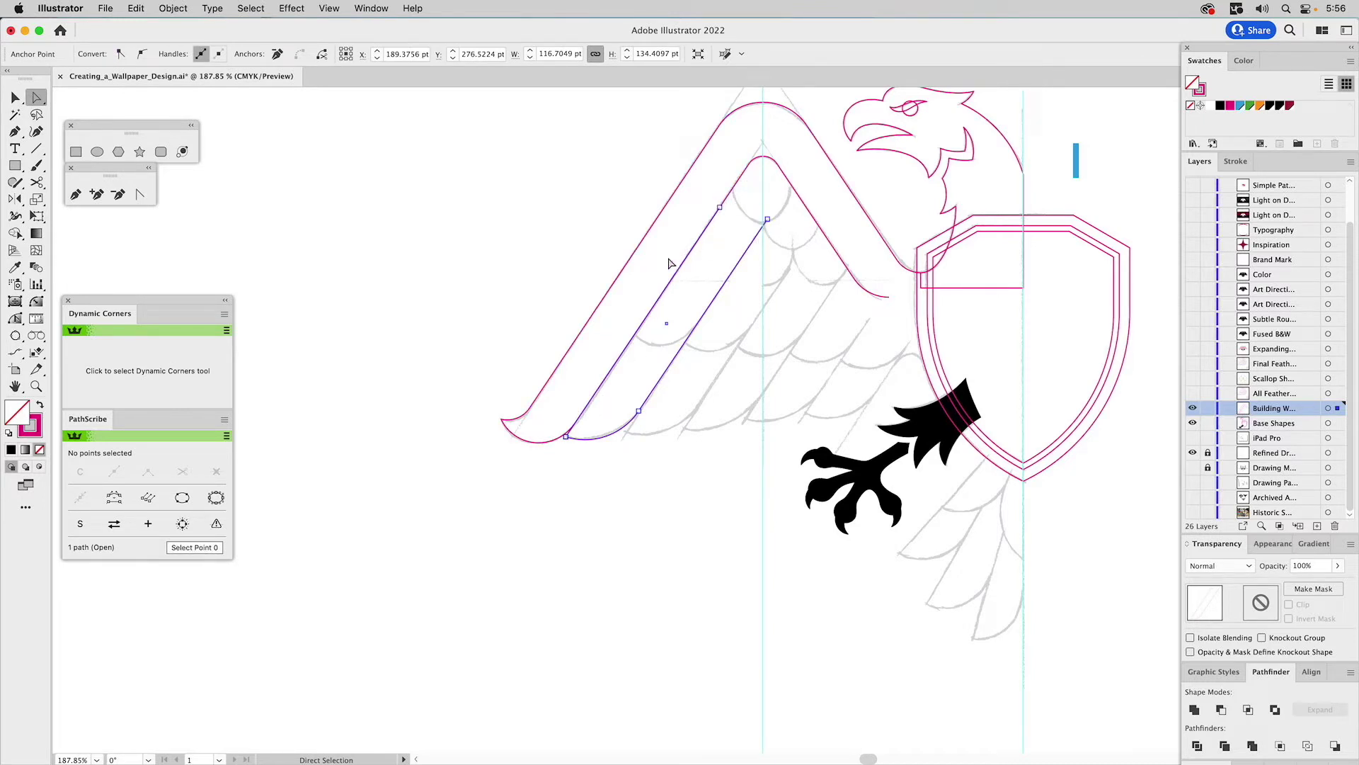
pyautogui.click(736, 189)
pyautogui.click(759, 229)
pyautogui.moveTo(723, 214); pyautogui.dragTo(576, 425)
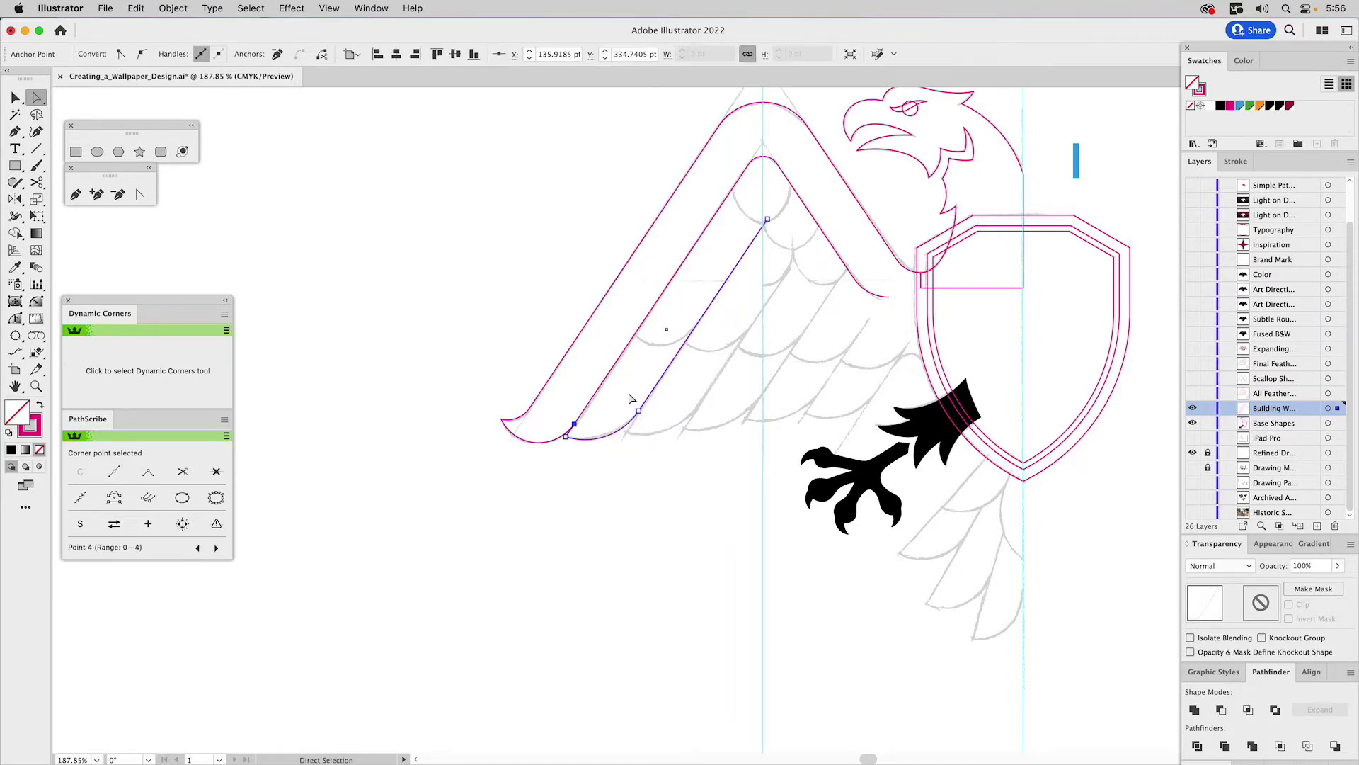
pyautogui.click(666, 329)
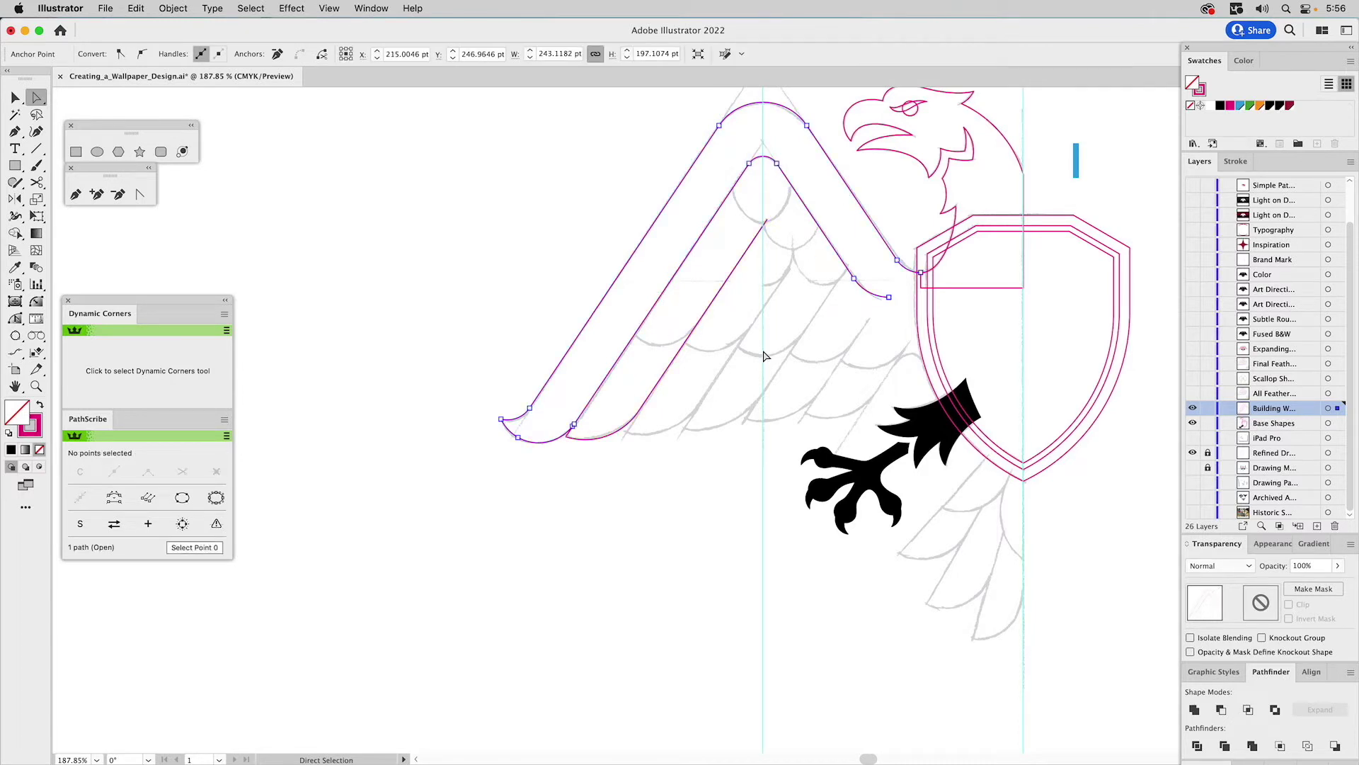
pyautogui.press('v')
pyautogui.click(702, 385)
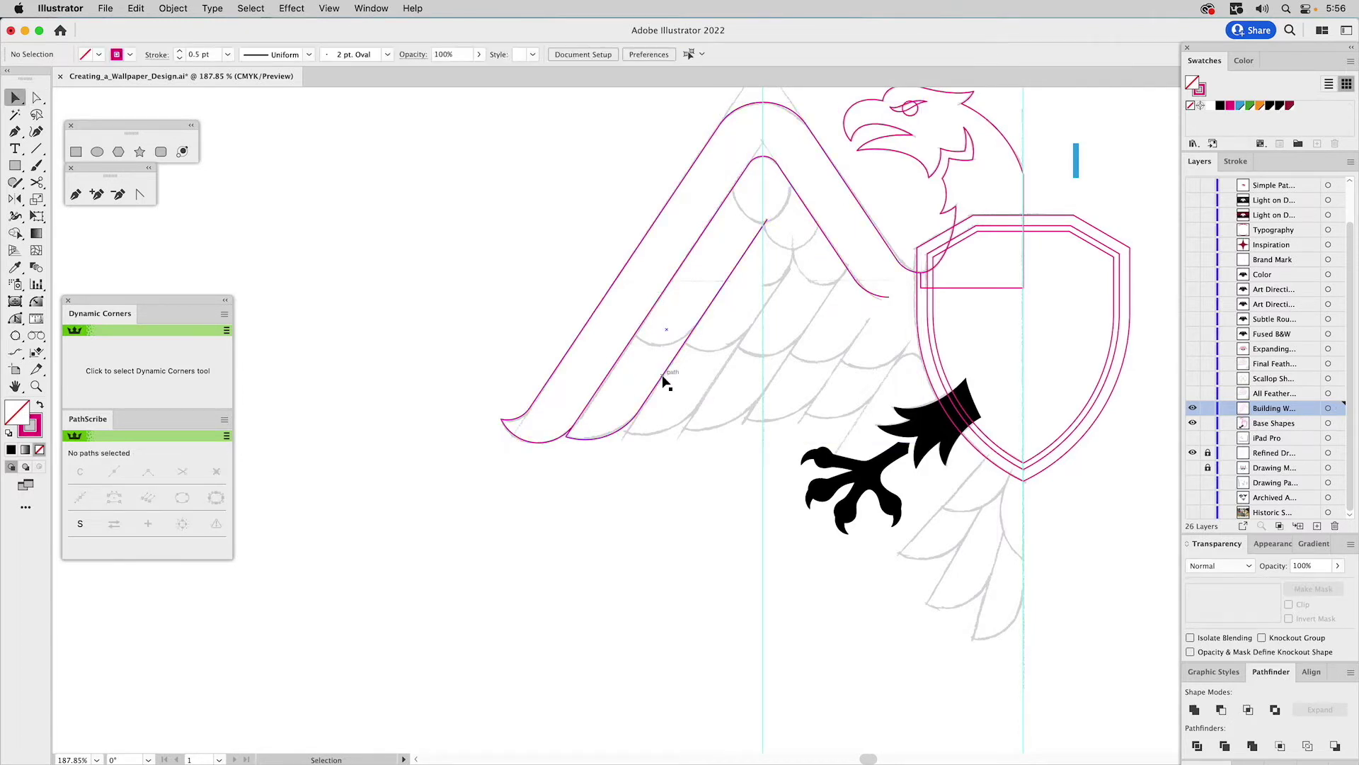
# - Duplicate the feather alongside the first so its lower tip meets the first feather's curve, following the sketch
pyautogui.click(667, 383)
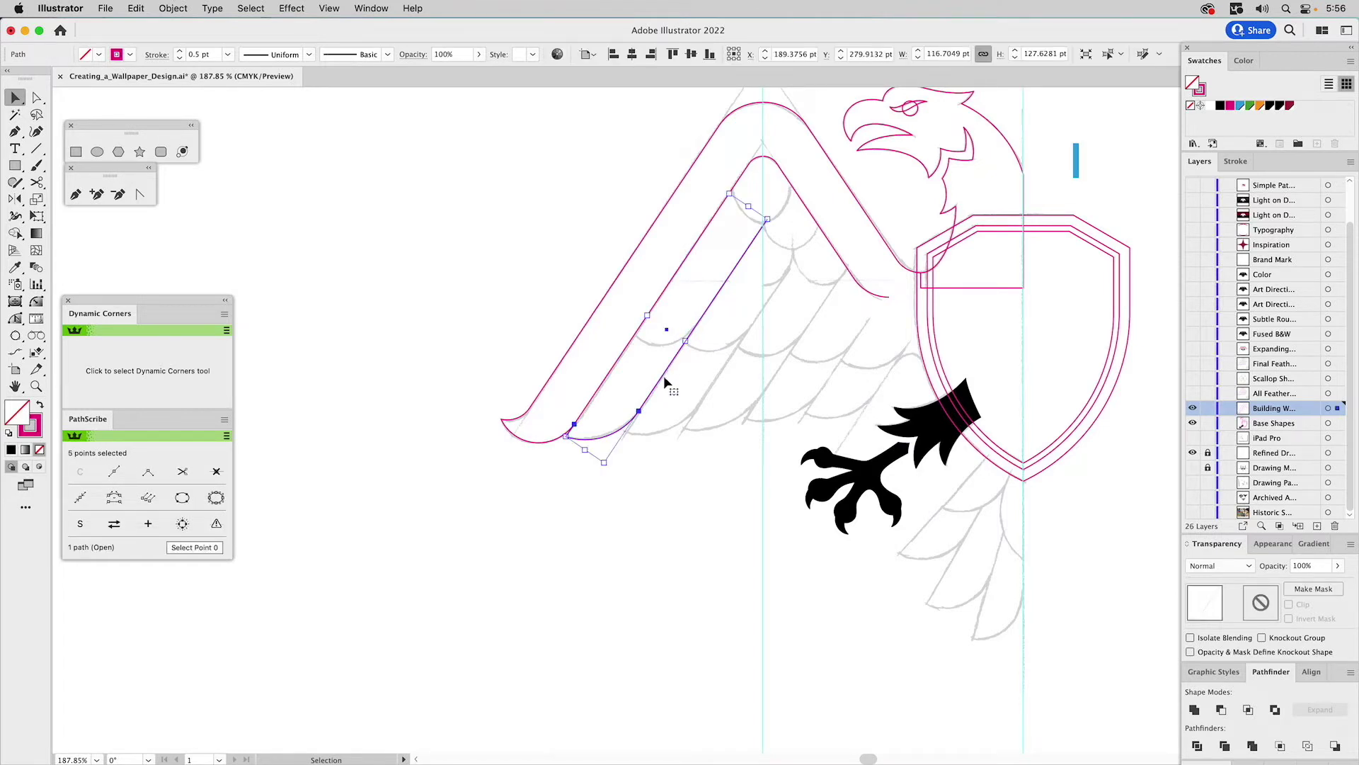
pyautogui.press('a')
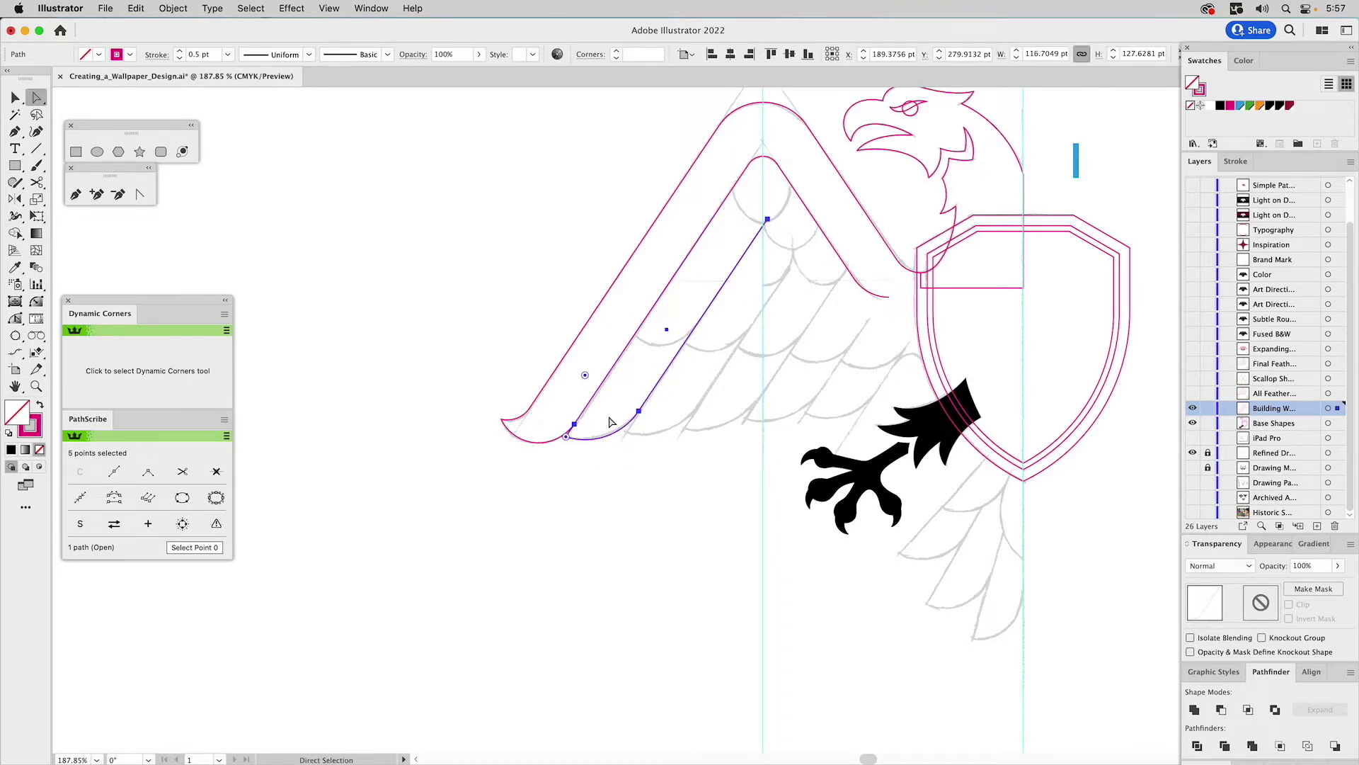
pyautogui.click(575, 425)
pyautogui.moveTo(576, 424); pyautogui.dragTo(658, 381)
pyautogui.press('v')
pyautogui.click(655, 342)
pyautogui.press('a')
pyautogui.press('v')
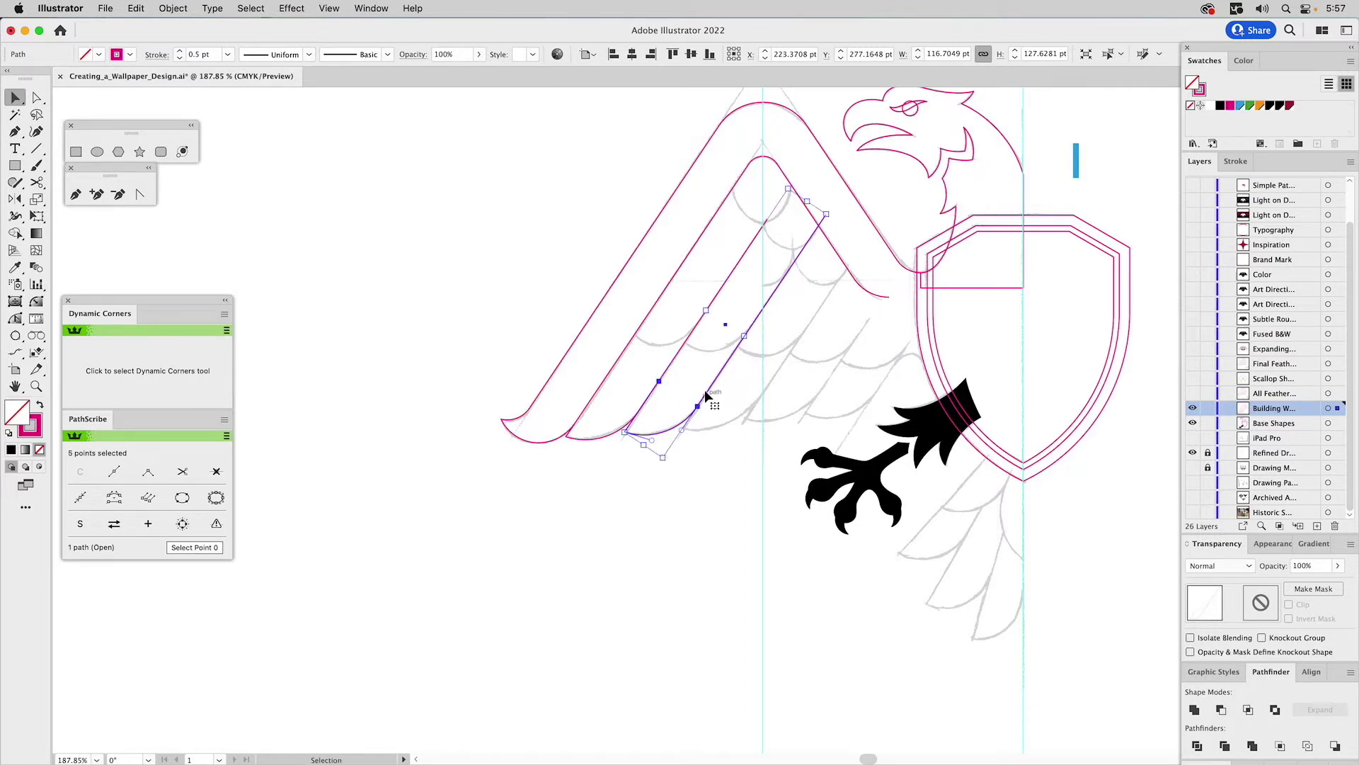
pyautogui.press('a')
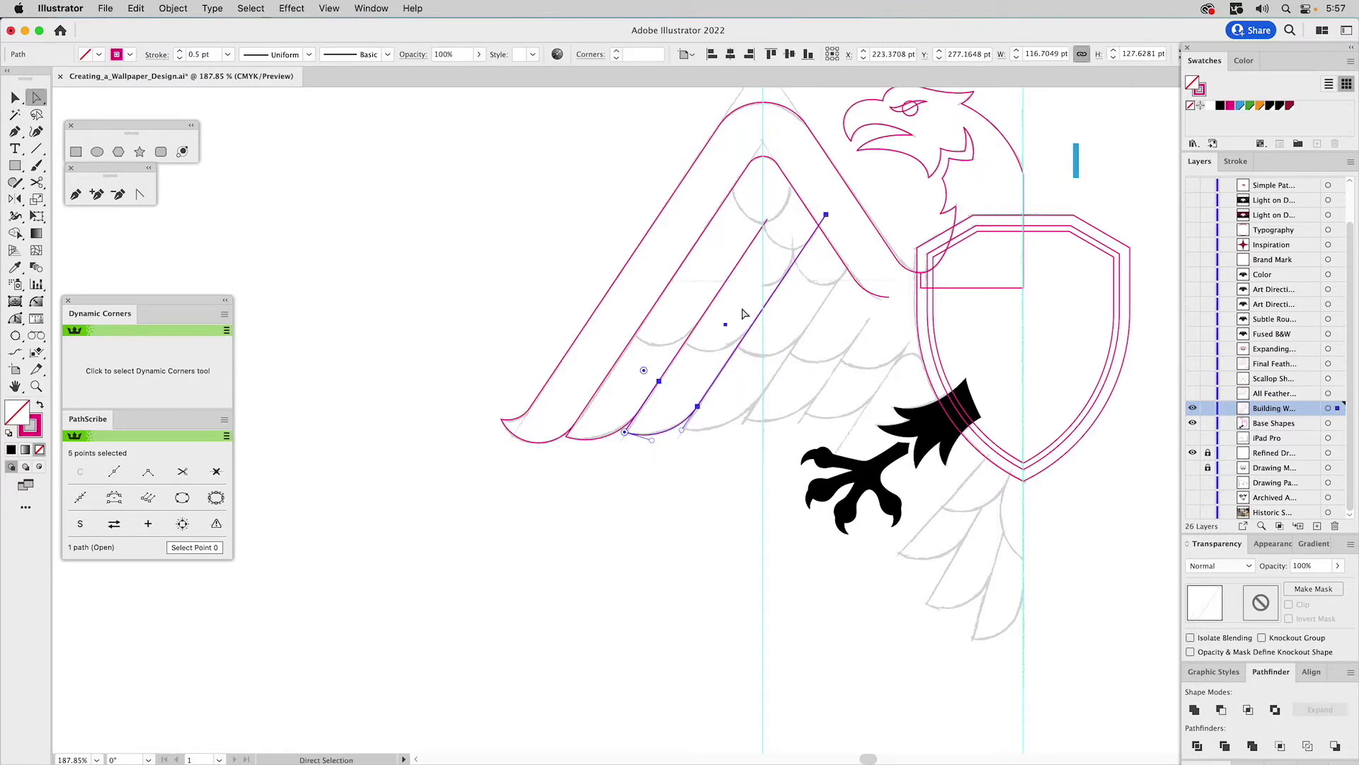
pyautogui.click(743, 314)
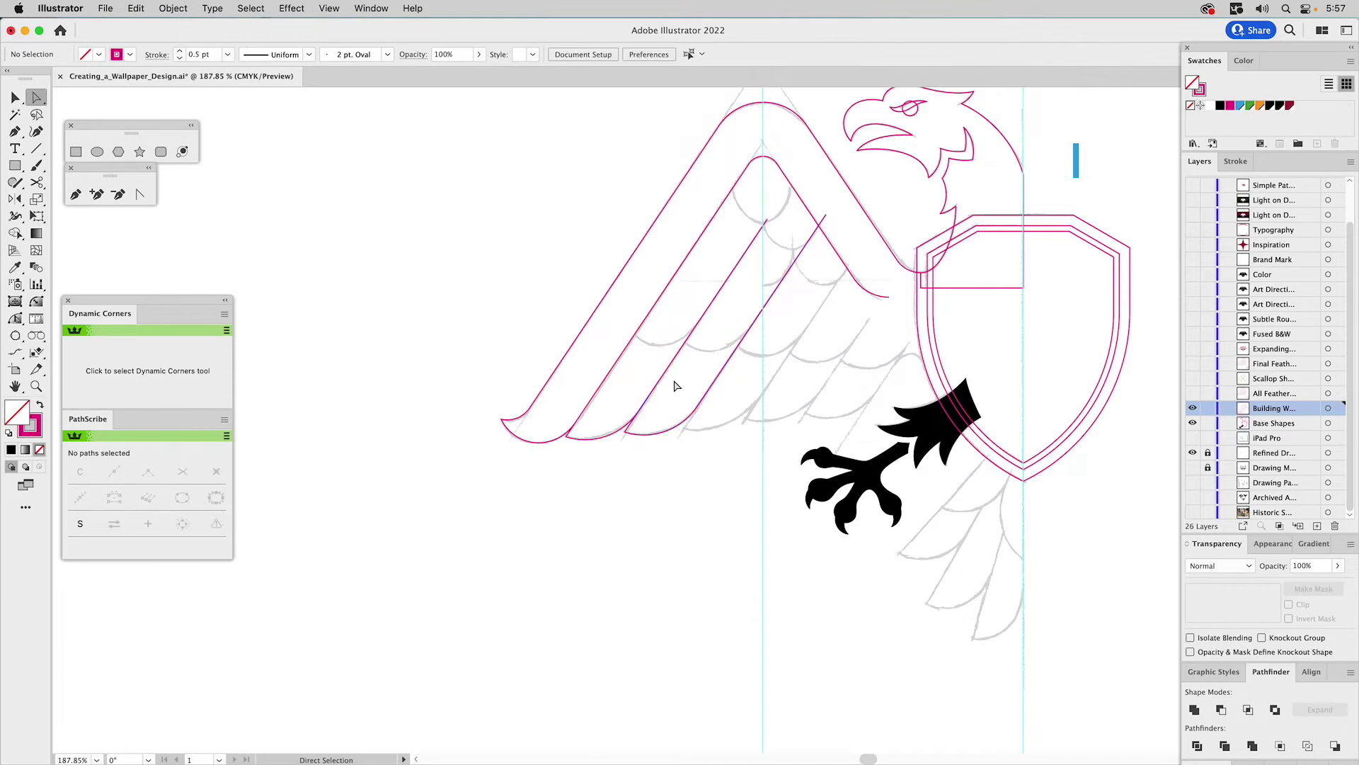
# - Shorten the second feather's long side by moving its upper end along the line to about X 281.7 pt, Y 213.4 pt
pyautogui.press('v')
pyautogui.click(644, 437)
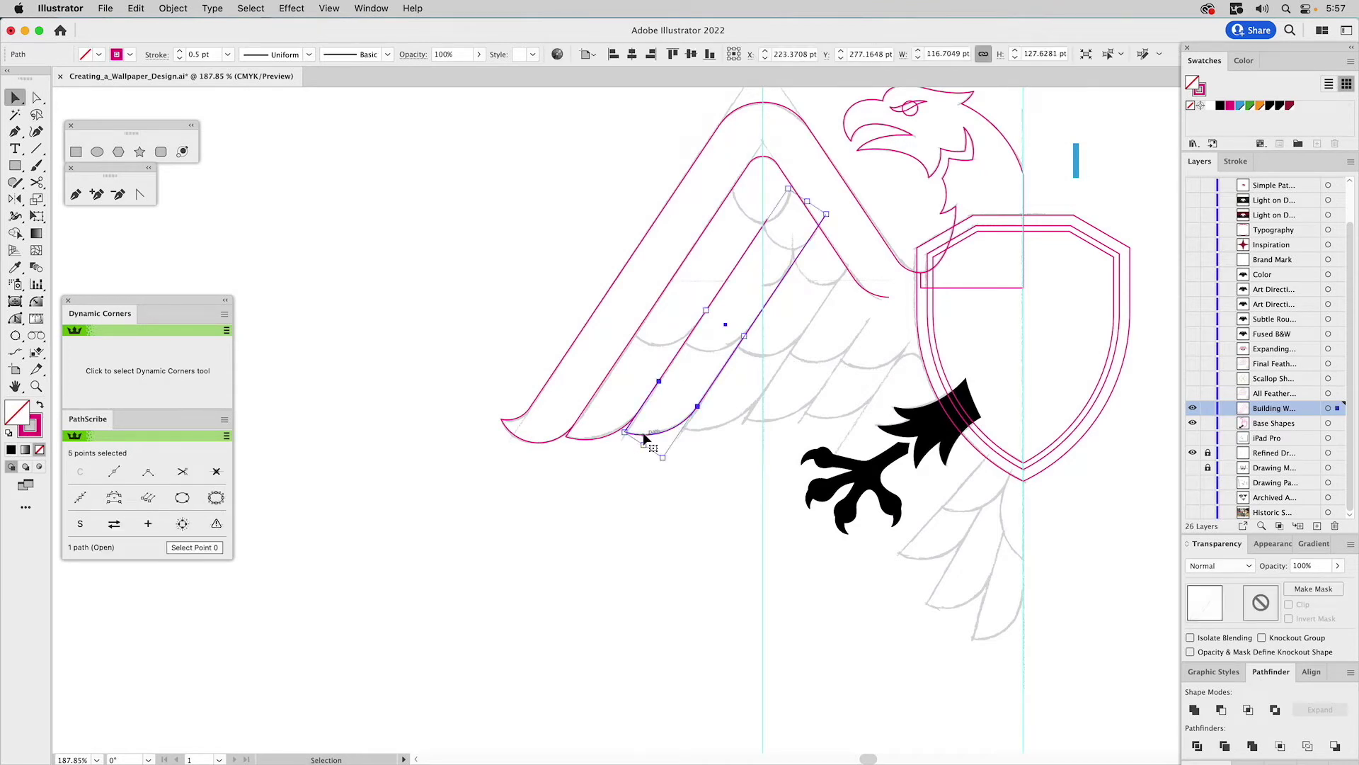
pyautogui.press('a')
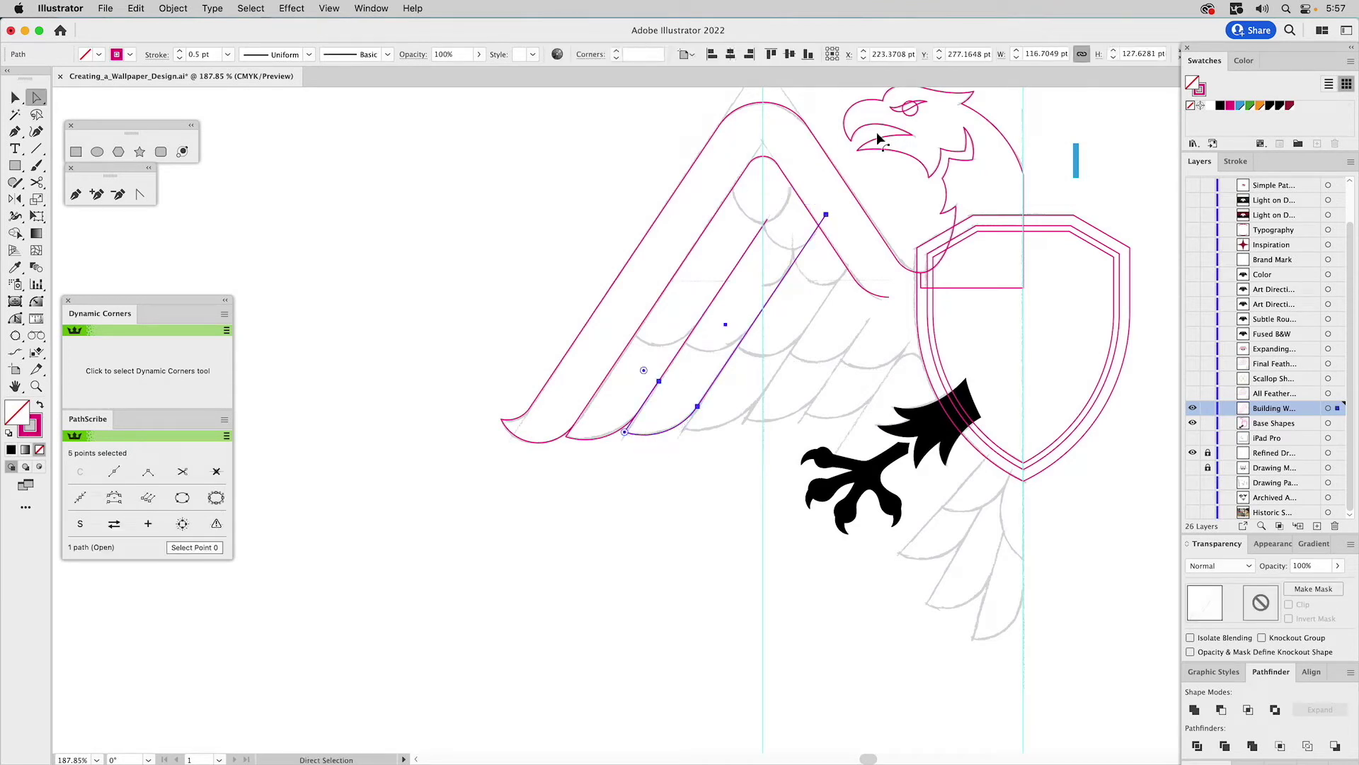
pyautogui.click(825, 215)
pyautogui.moveTo(826, 225); pyautogui.dragTo(800, 252)
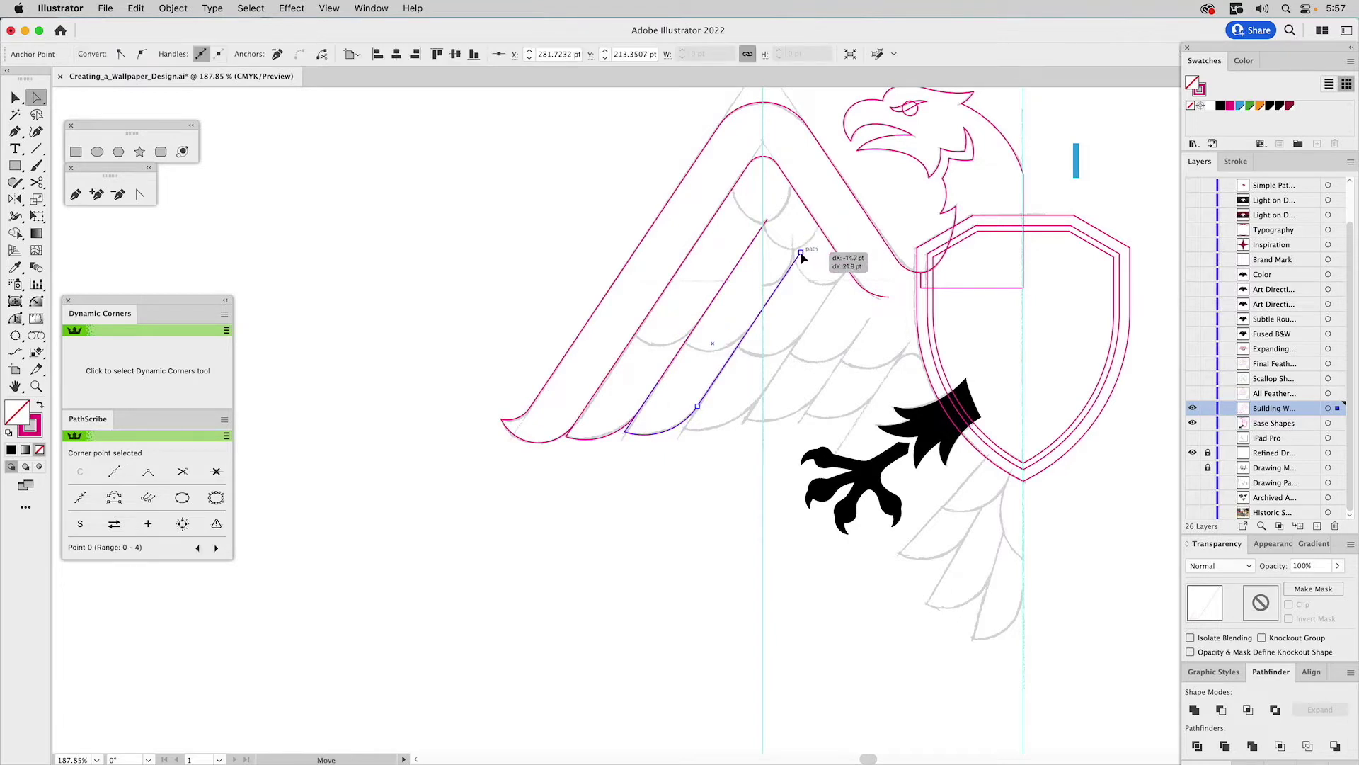
pyautogui.click(792, 228)
# - Duplicate the second feather into the empty area below the wing
pyautogui.press('v')
pyautogui.click(691, 419)
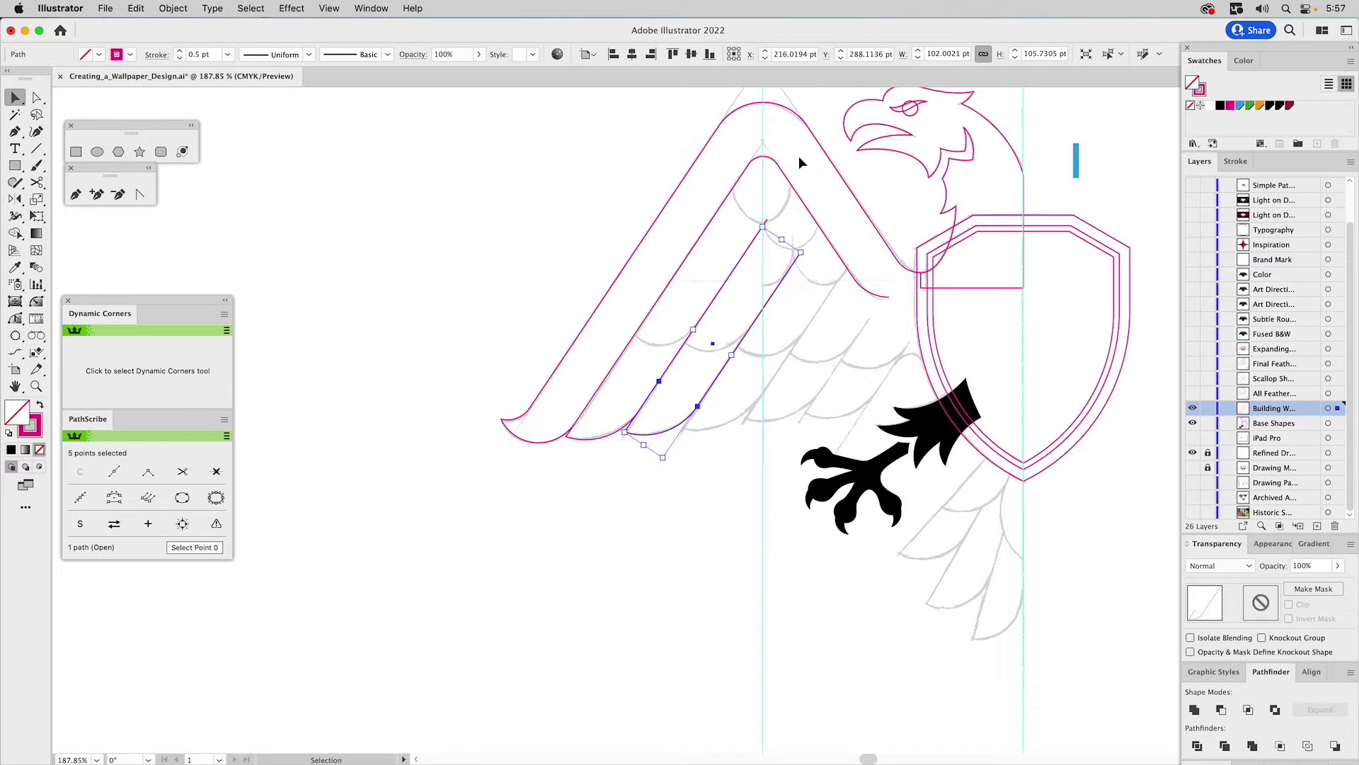
pyautogui.click(679, 404)
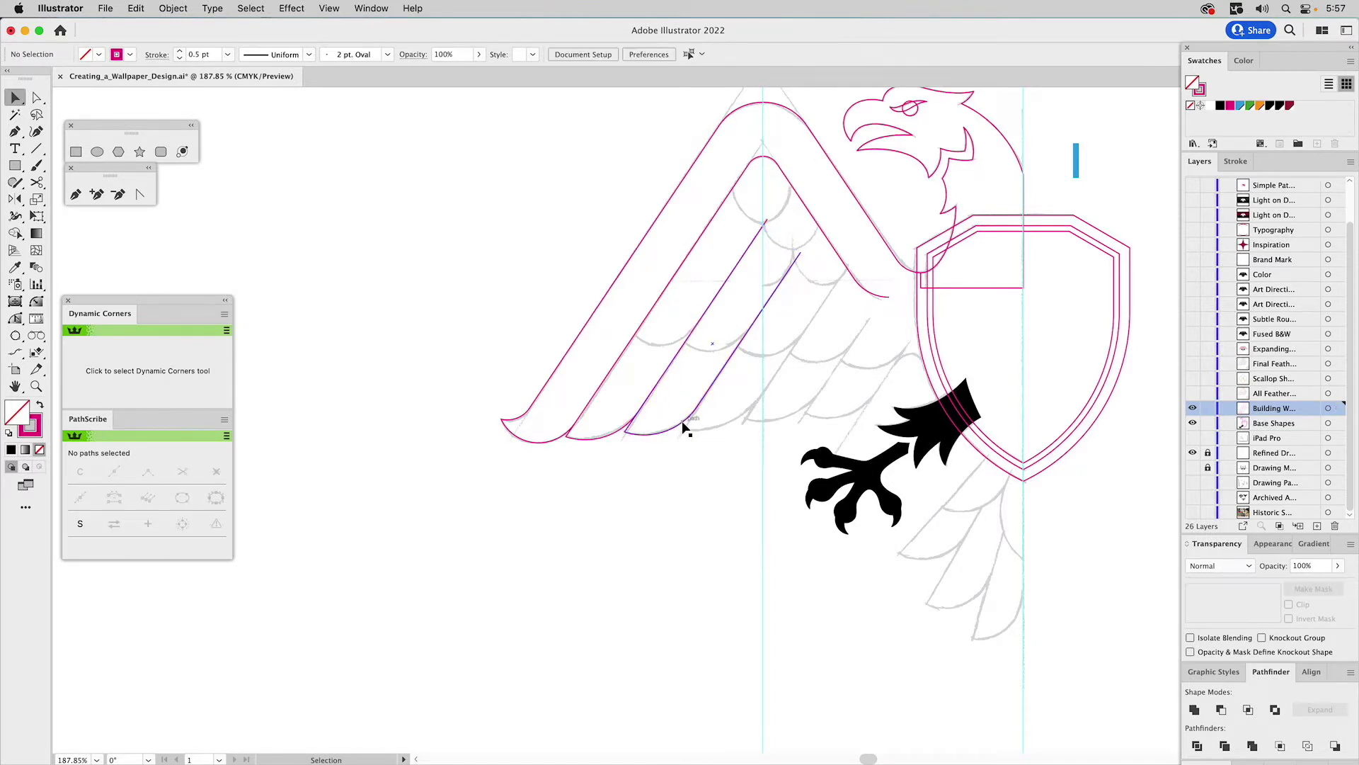
pyautogui.click(715, 439)
pyautogui.press('a')
pyautogui.moveTo(679, 416); pyautogui.dragTo(661, 491)
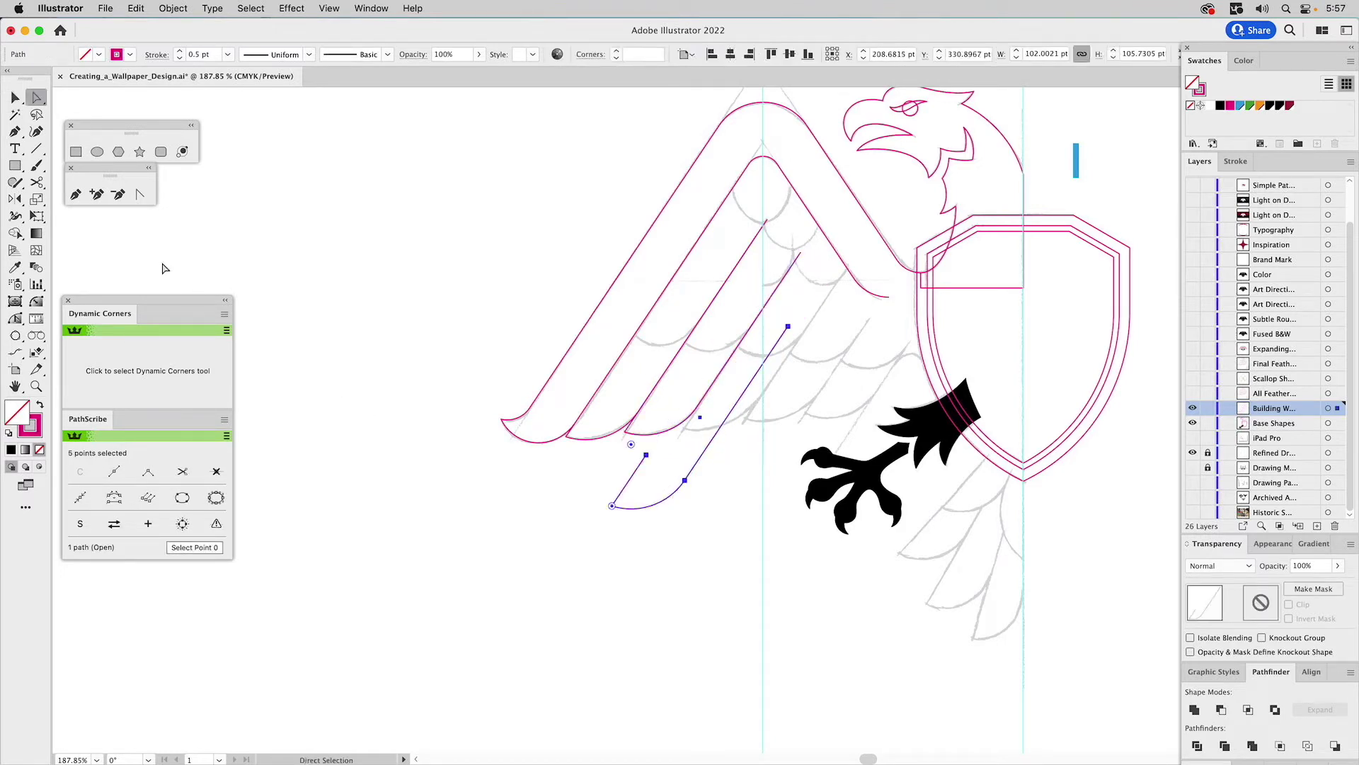
# - Cut the lower feather copy at both ends of its curve and delete the straight sides
pyautogui.click(39, 184)
pyautogui.click(611, 504)
pyautogui.click(685, 480)
pyautogui.moveTo(657, 455); pyautogui.dragTo(633, 473)
pyautogui.press('Delete')
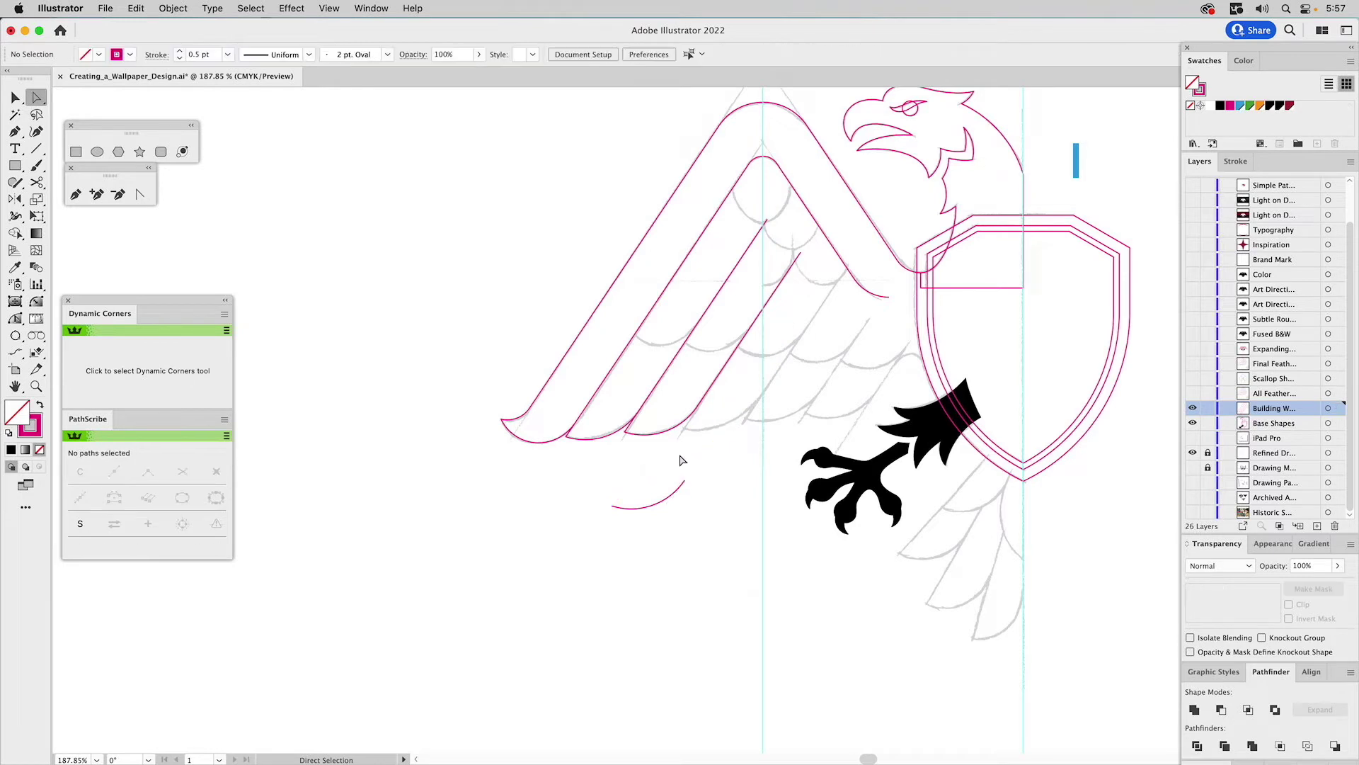
# - Try to place the separated arc across the first feather over the sketch's scallop line
pyautogui.press('v')
pyautogui.moveTo(687, 480); pyautogui.dragTo(706, 319)
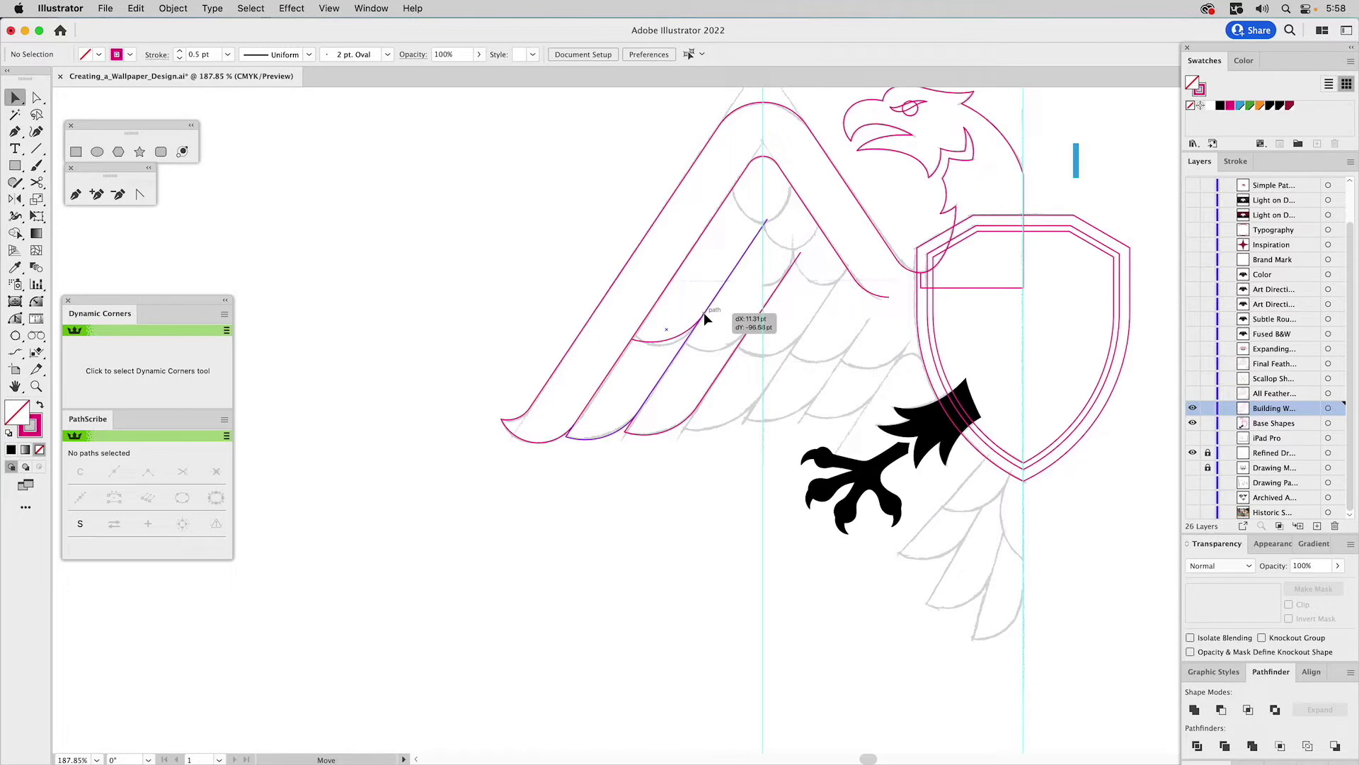
pyautogui.moveTo(704, 312); pyautogui.dragTo(703, 312)
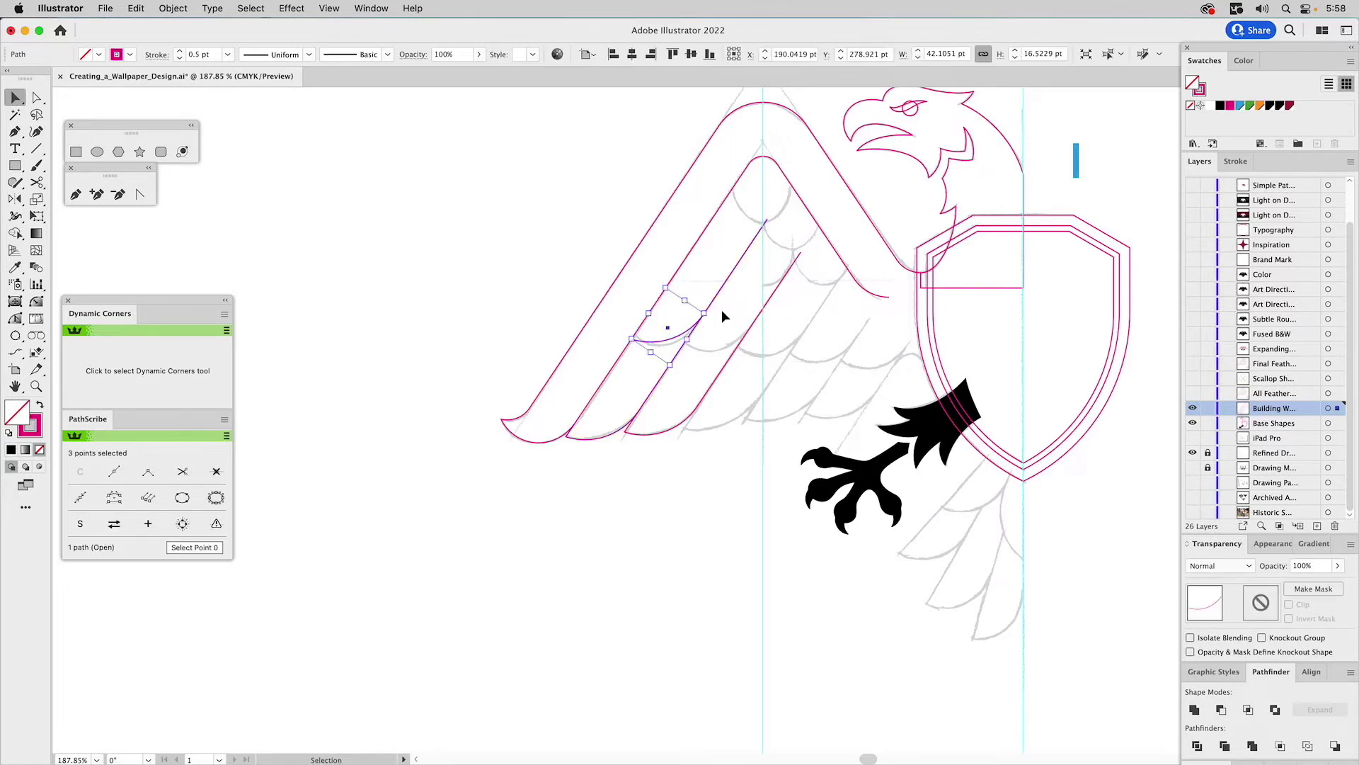
pyautogui.press('super+z')
# - Draw a three-point path with the Pen tool from the wing's inner edge across to the first feather's side and up along it
pyautogui.click(76, 194)
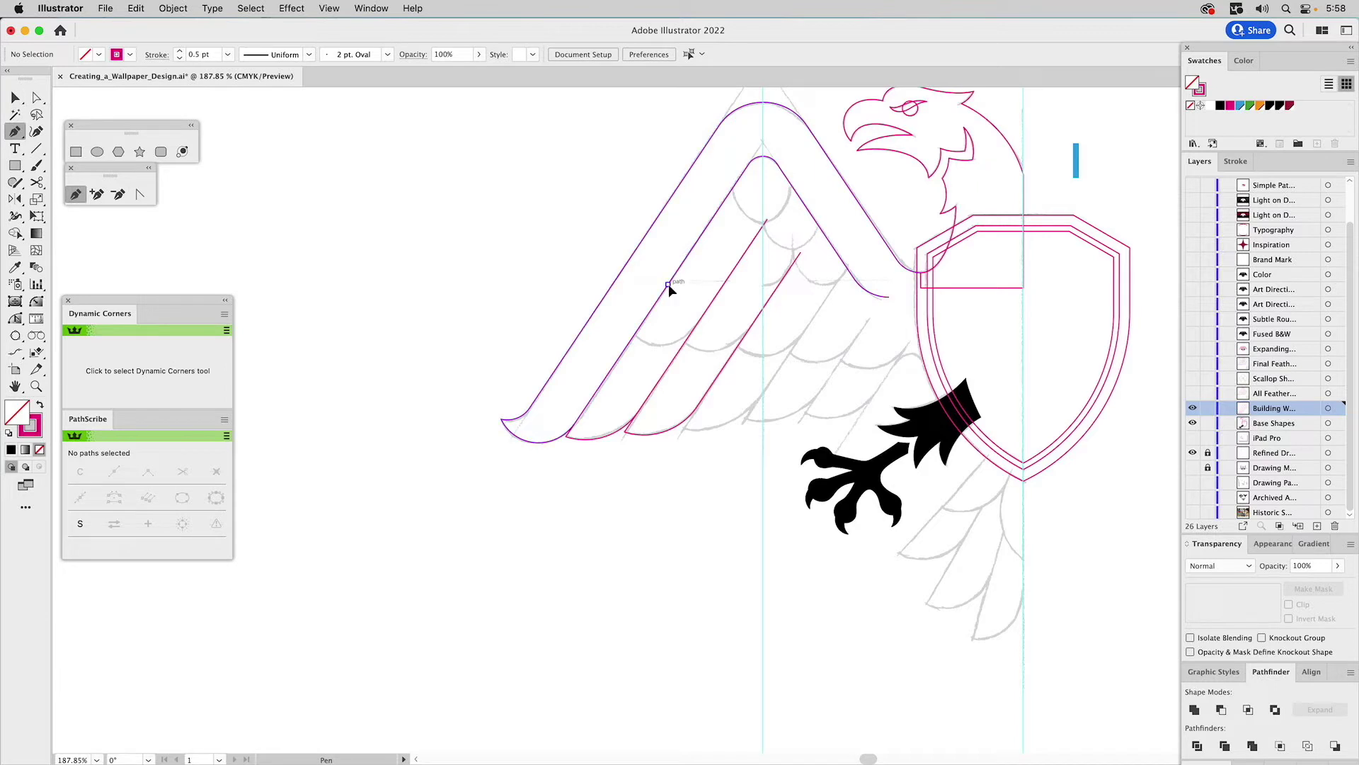
pyautogui.click(668, 286)
pyautogui.click(709, 305)
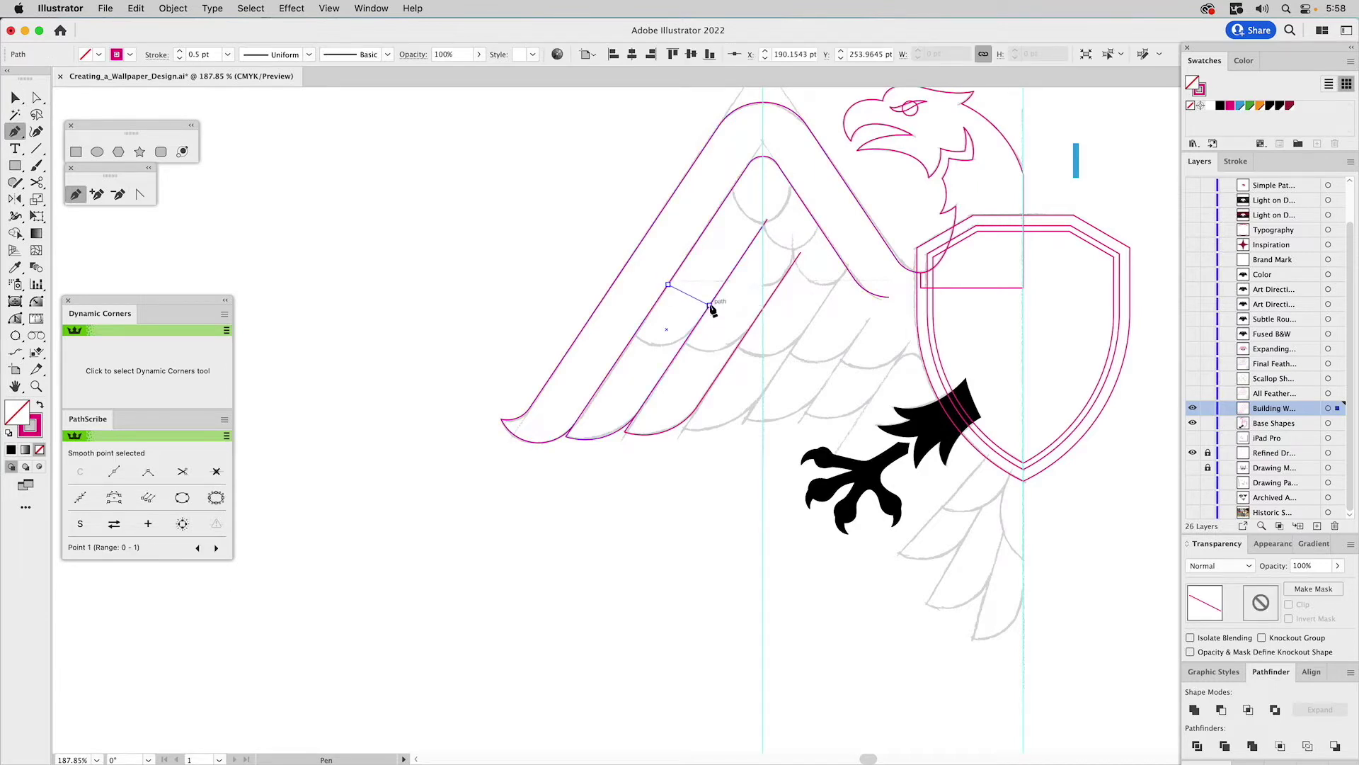
pyautogui.click(734, 271)
pyautogui.press('a')
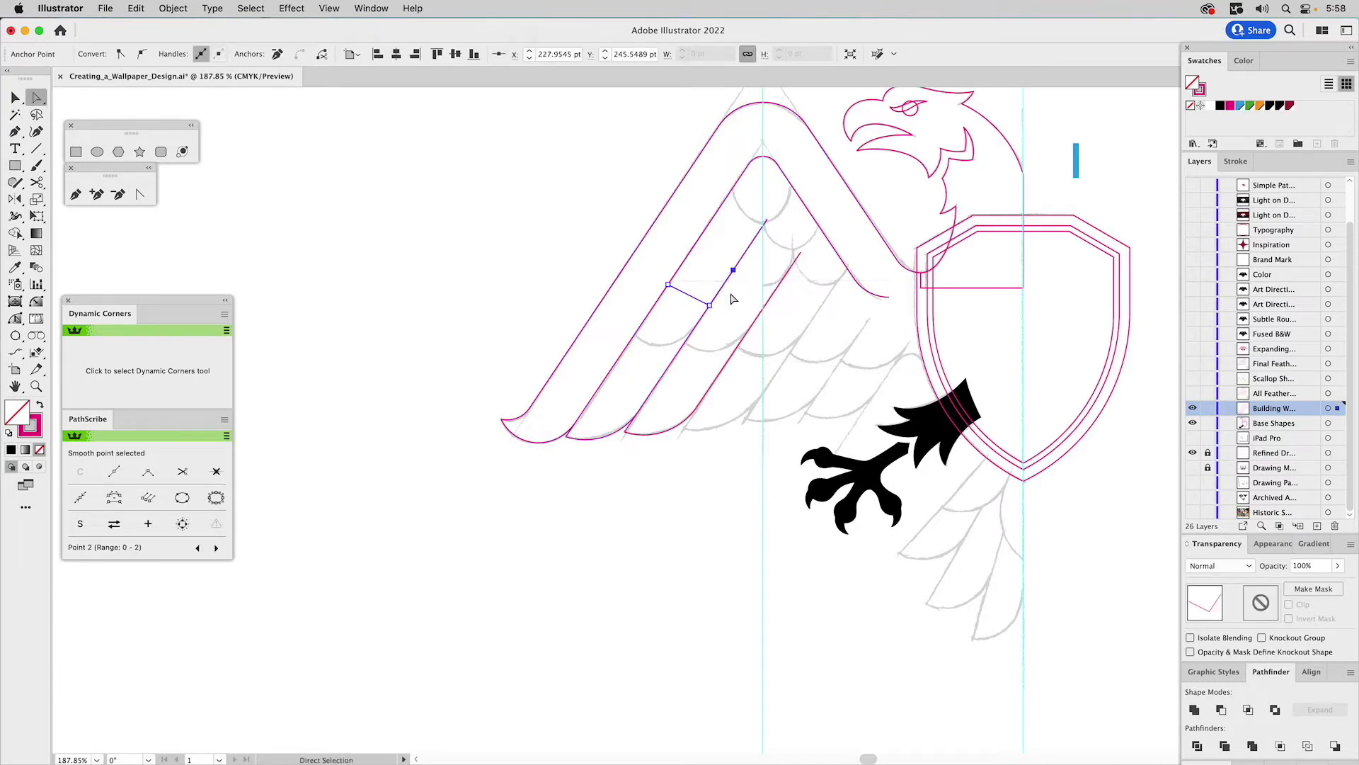
# - Round the new path's corner into an arc and move it onto the sketch's scallop, centred at about X 189 pt, Y 281.7 pt
pyautogui.click(710, 304)
pyautogui.moveTo(708, 297); pyautogui.dragTo(701, 204)
pyautogui.press('v')
pyautogui.click(731, 232)
pyautogui.moveTo(669, 288); pyautogui.dragTo(634, 339)
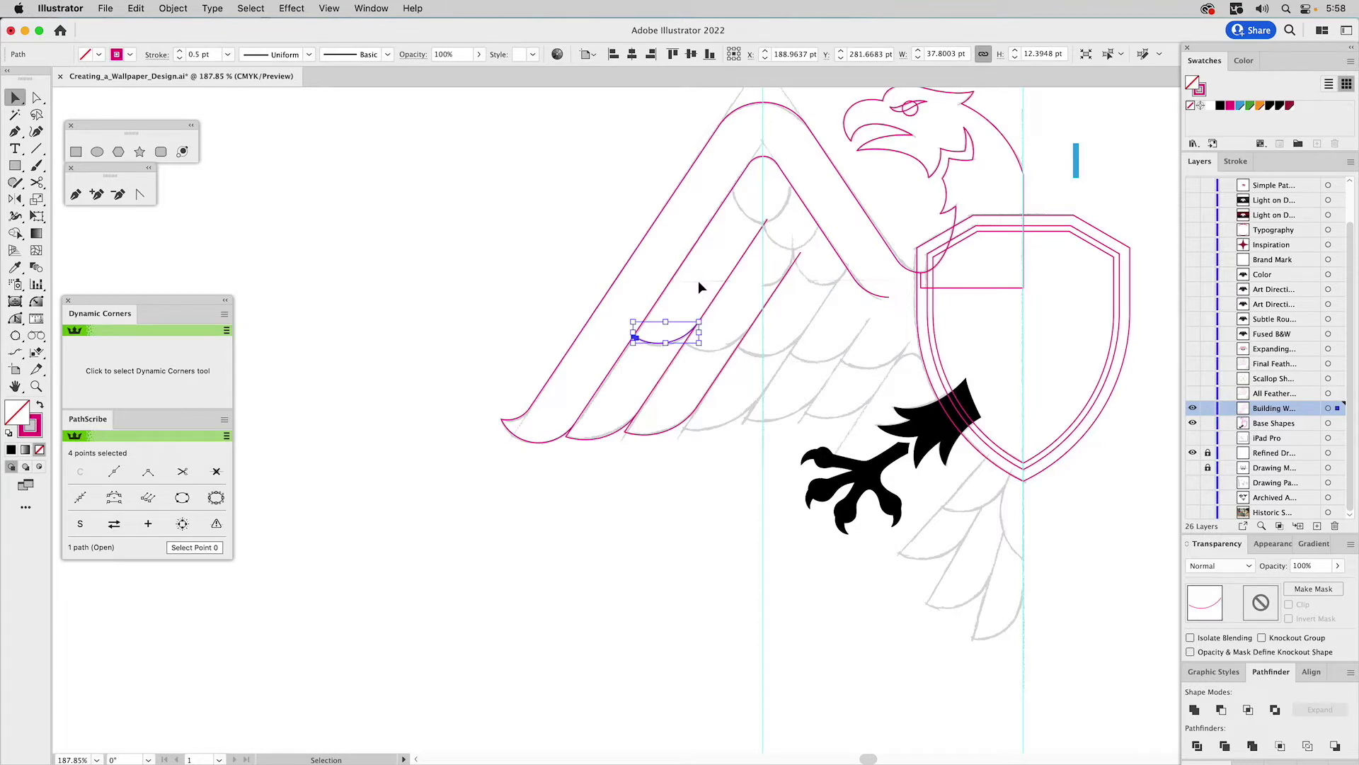
# - Copy the scallop arc onto the second feather and align it with the sketch's next scallop line
pyautogui.click(699, 282)
pyautogui.moveTo(642, 342); pyautogui.dragTo(696, 349)
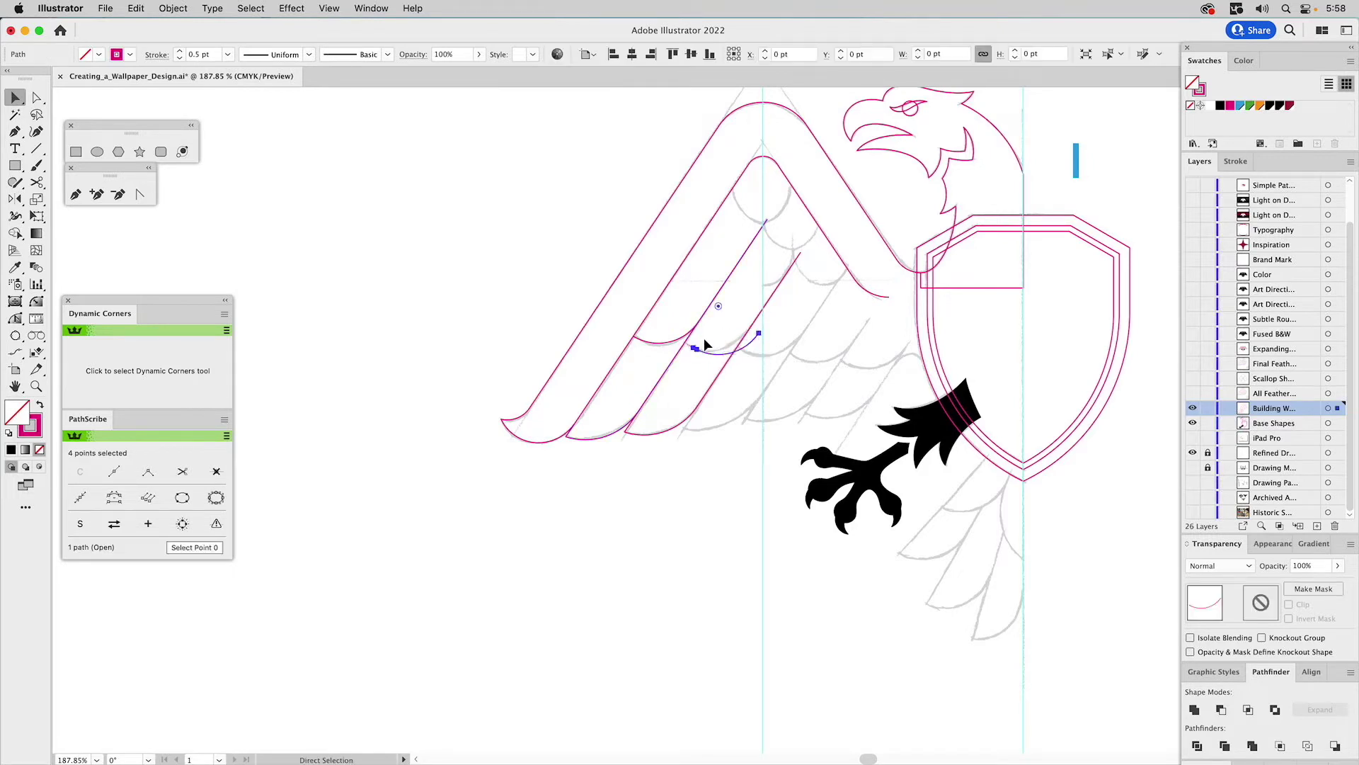
pyautogui.click(711, 325)
pyautogui.moveTo(694, 348); pyautogui.dragTo(684, 342)
pyautogui.click(740, 298)
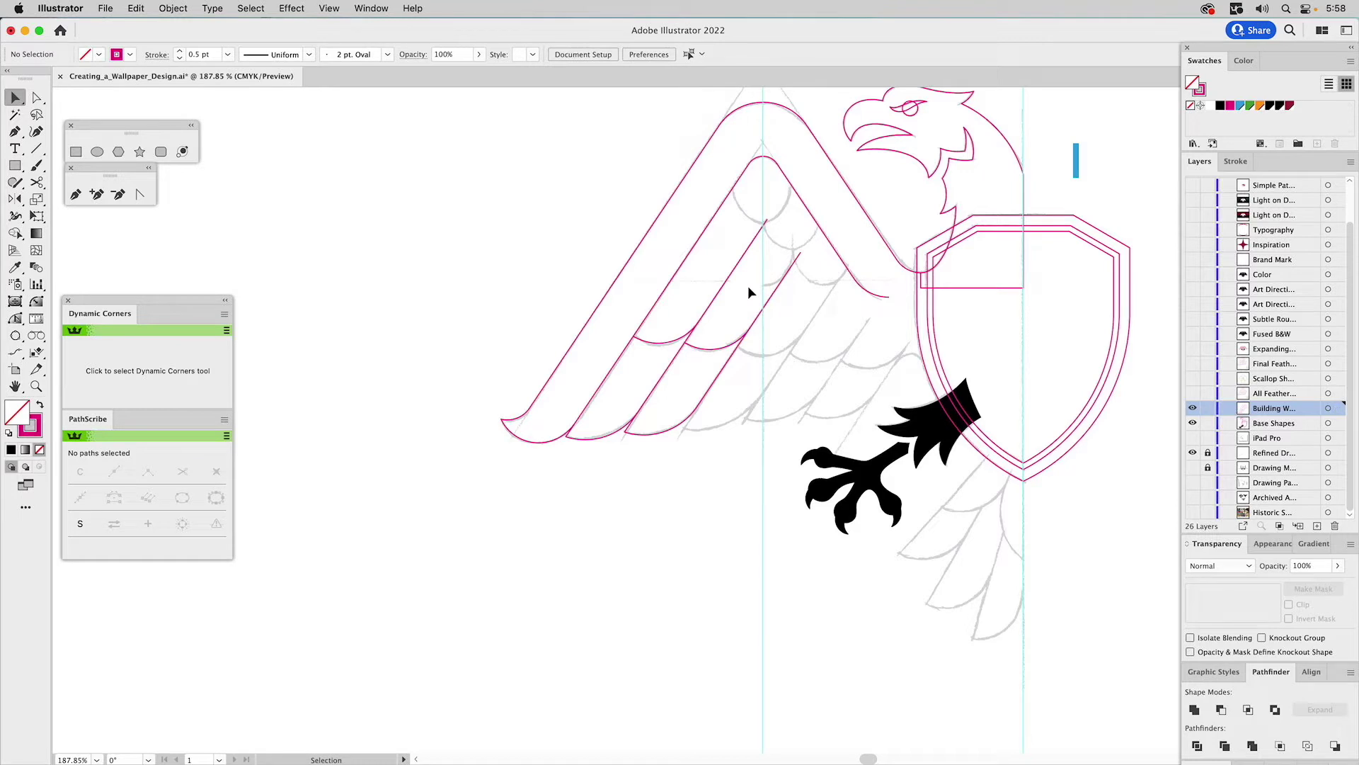
# - Hide the wing-building layer and show the layer containing all the coloured feathers
pyautogui.moveTo(748, 286); pyautogui.dragTo(646, 340)
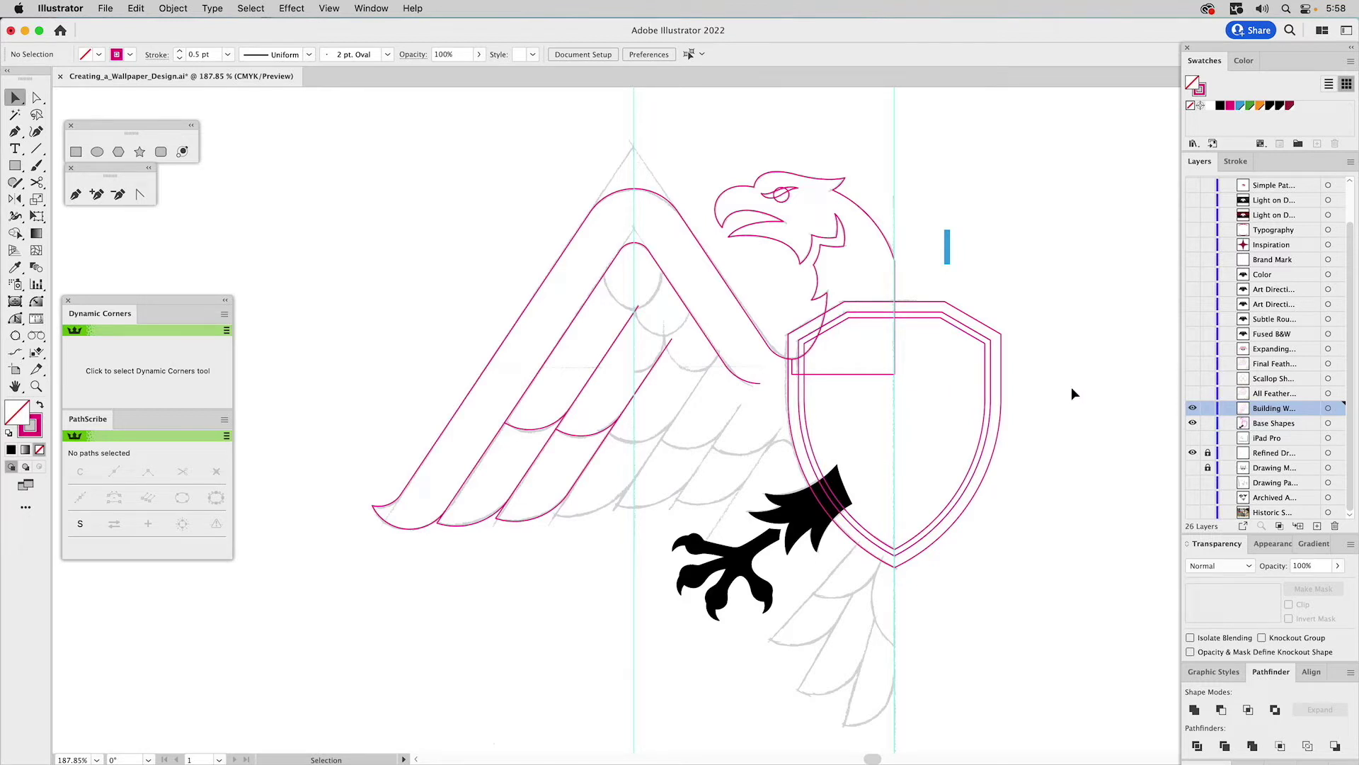
pyautogui.click(1193, 408)
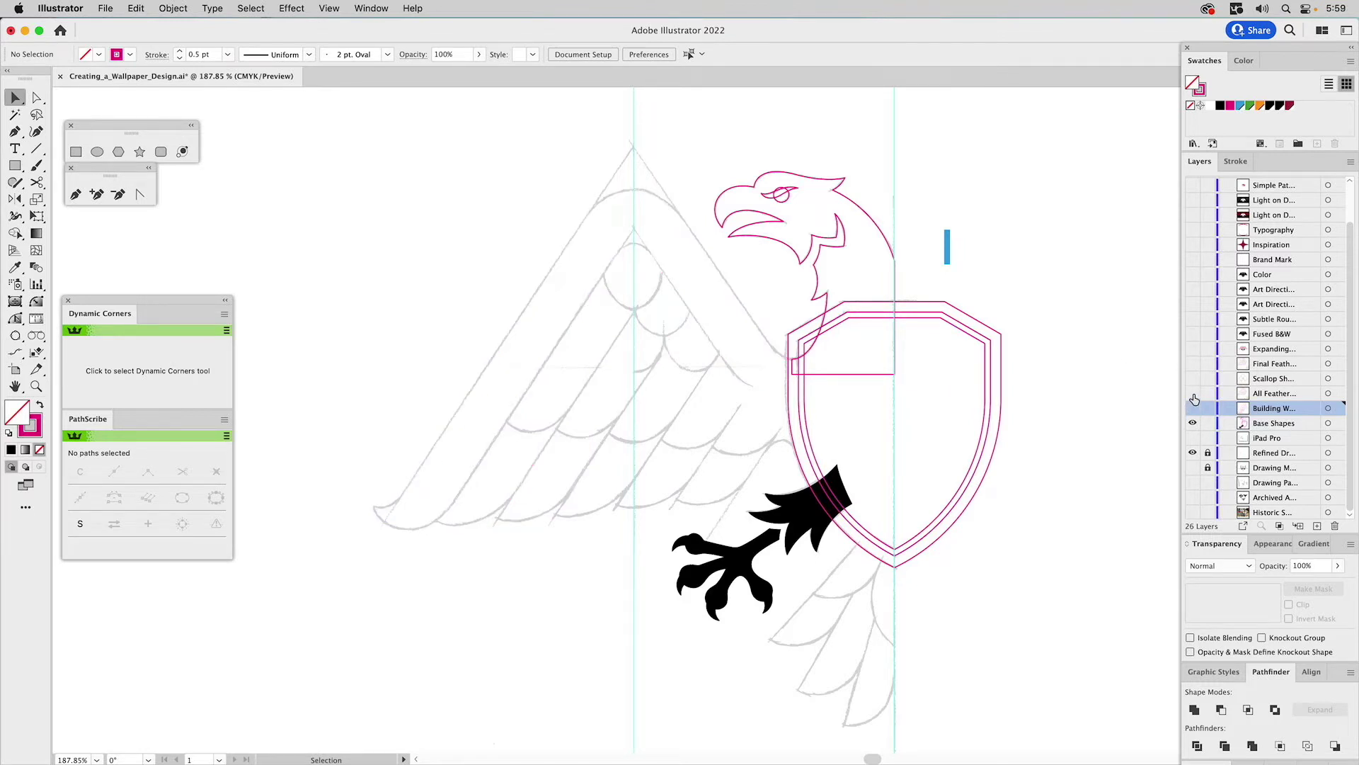
pyautogui.click(1192, 394)
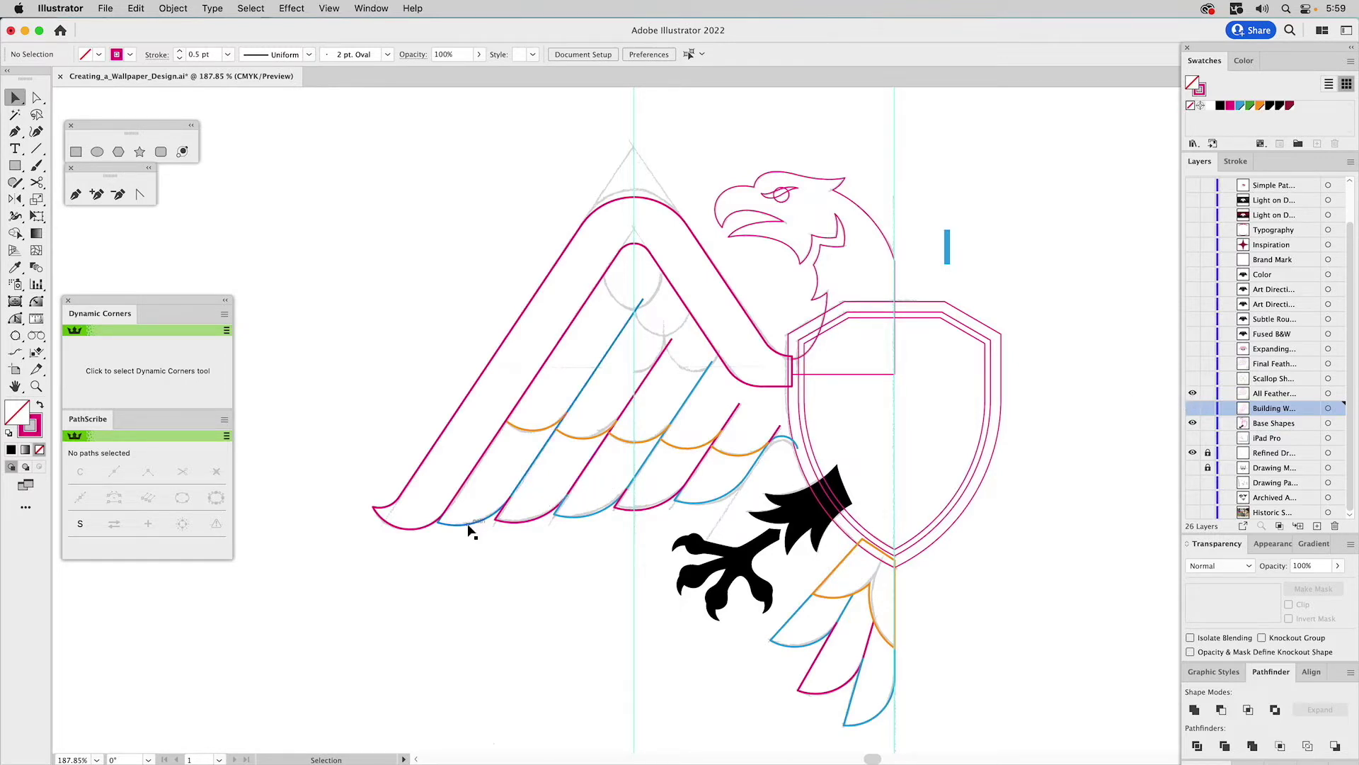
# - Try moving individual wing feathers and the outermost orange scallop out of place, restoring each one
pyautogui.moveTo(458, 589); pyautogui.dragTo(496, 516)
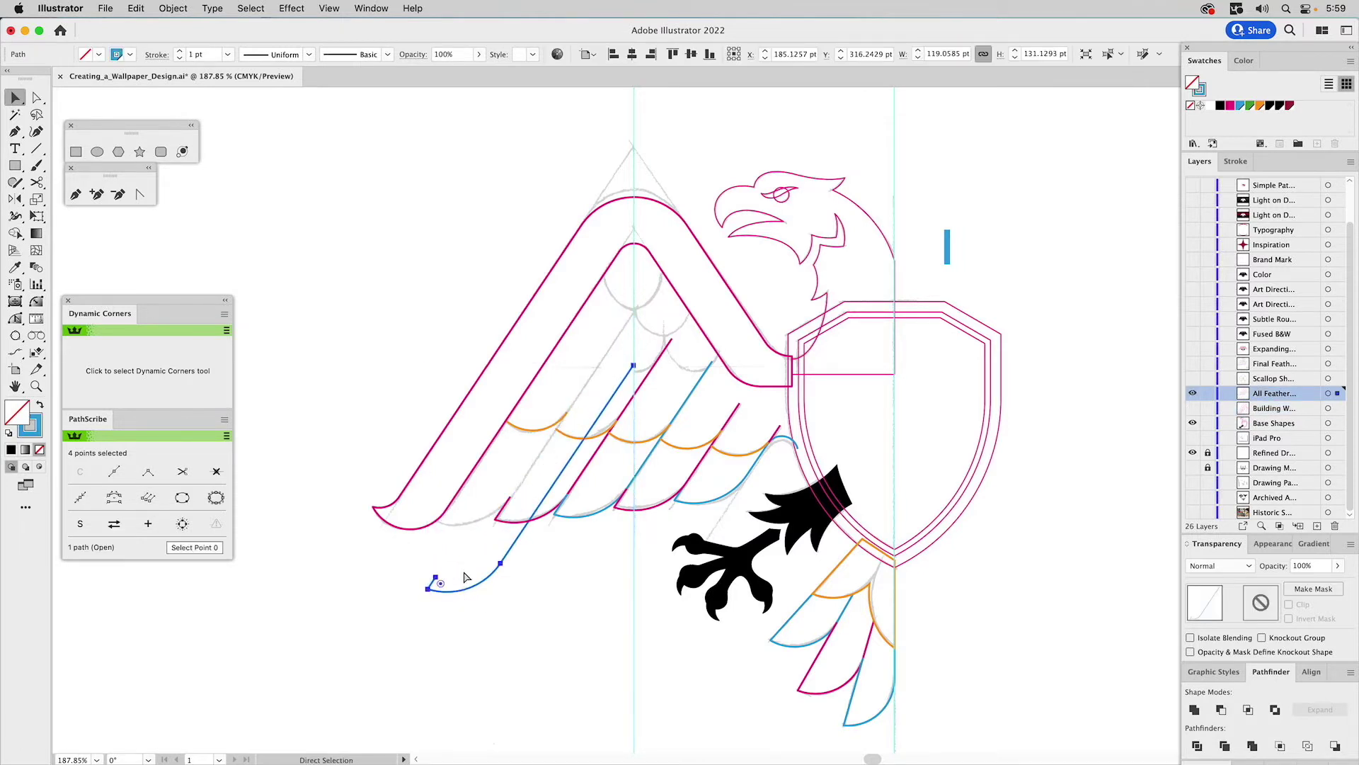
pyautogui.press('a')
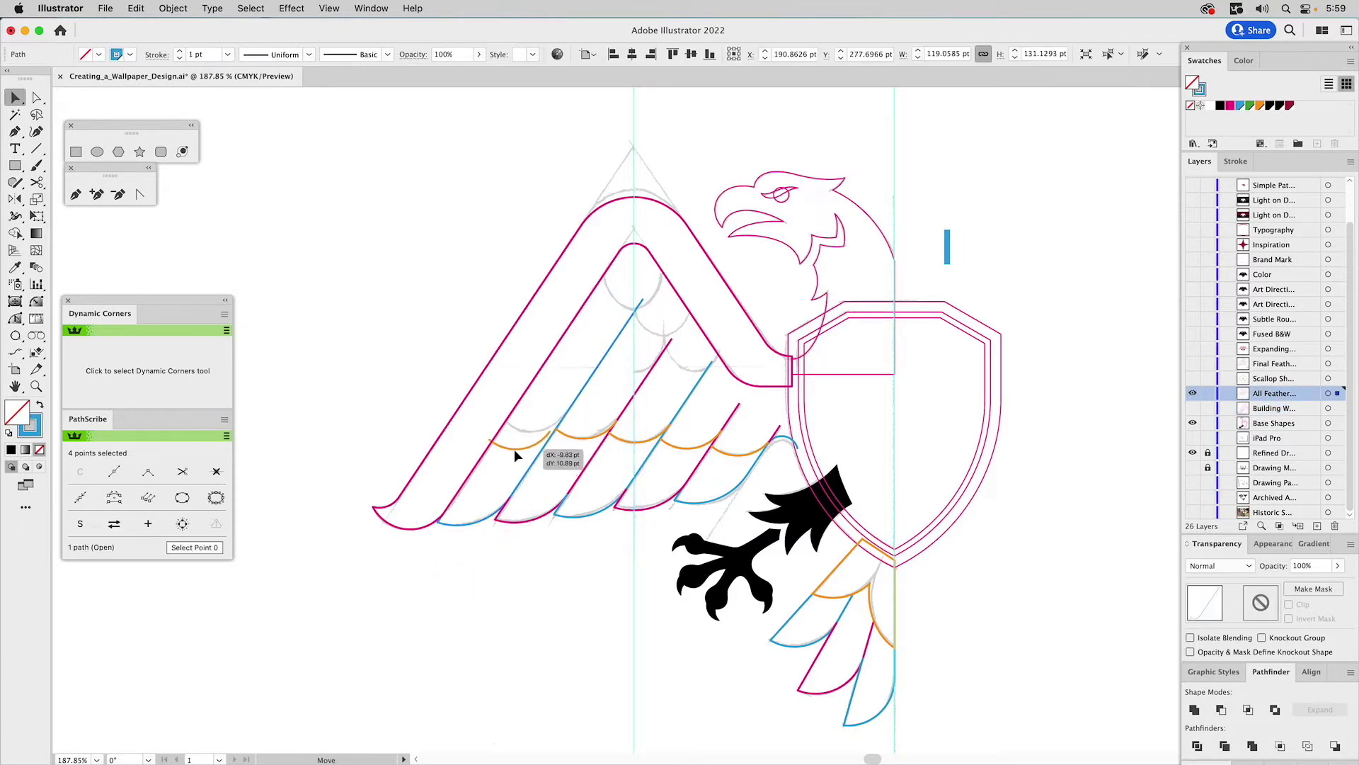
pyautogui.click(506, 449)
pyautogui.moveTo(505, 449); pyautogui.dragTo(536, 434)
pyautogui.press('v')
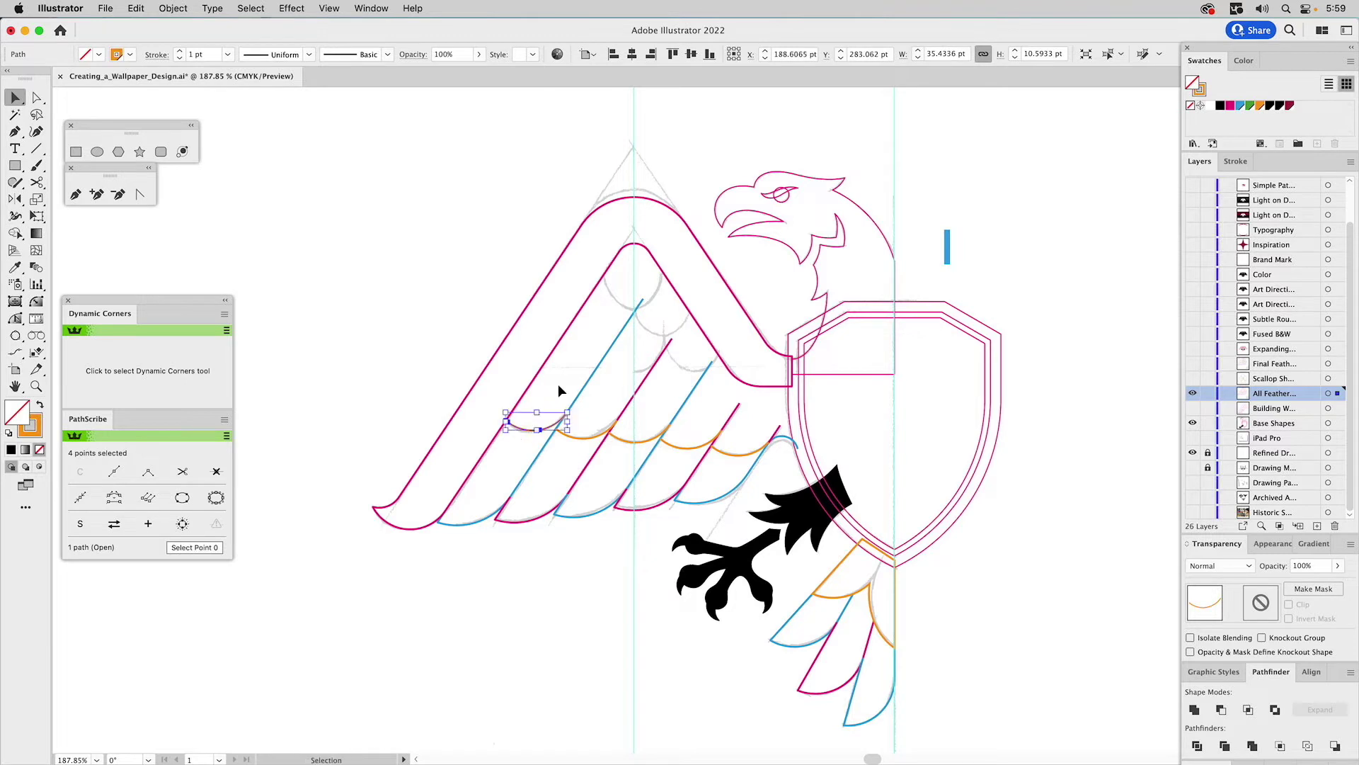
pyautogui.click(556, 386)
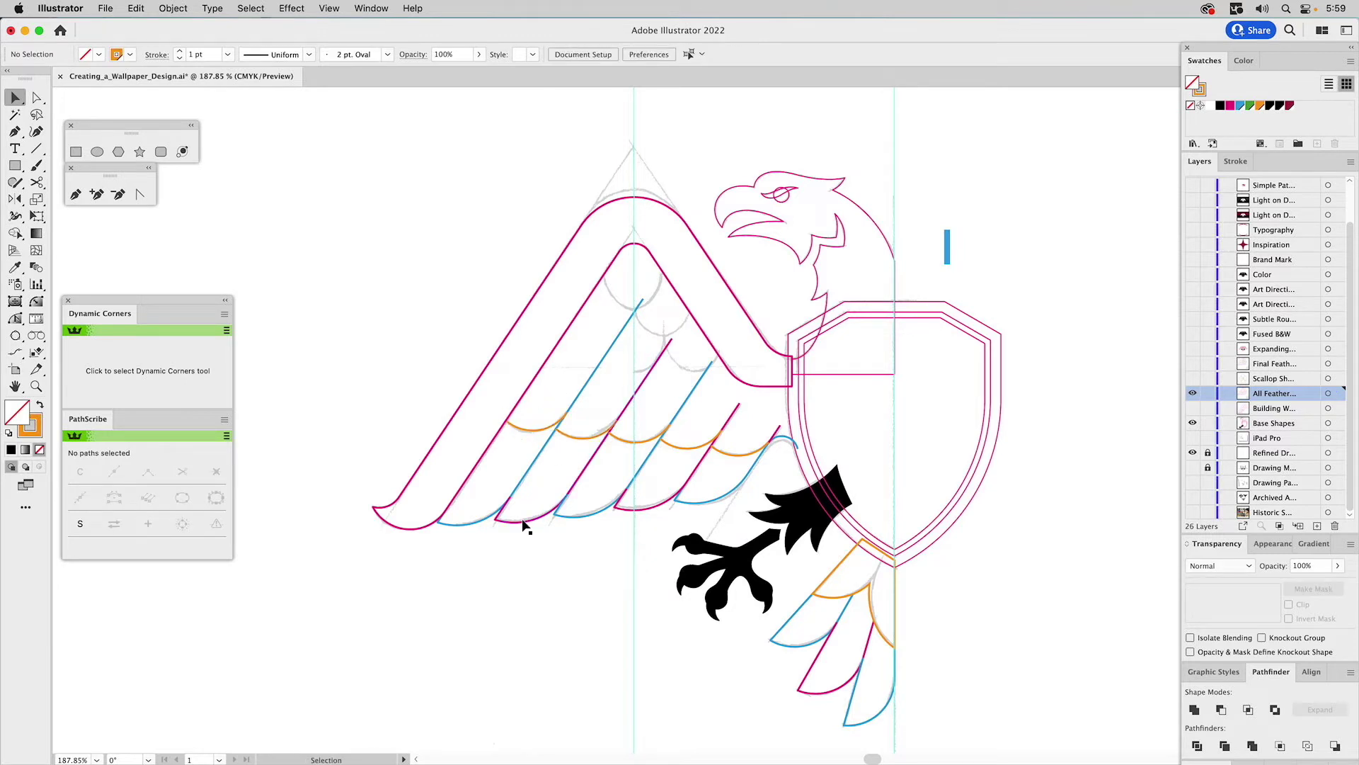
pyautogui.click(510, 550)
pyautogui.moveTo(510, 550); pyautogui.dragTo(521, 520)
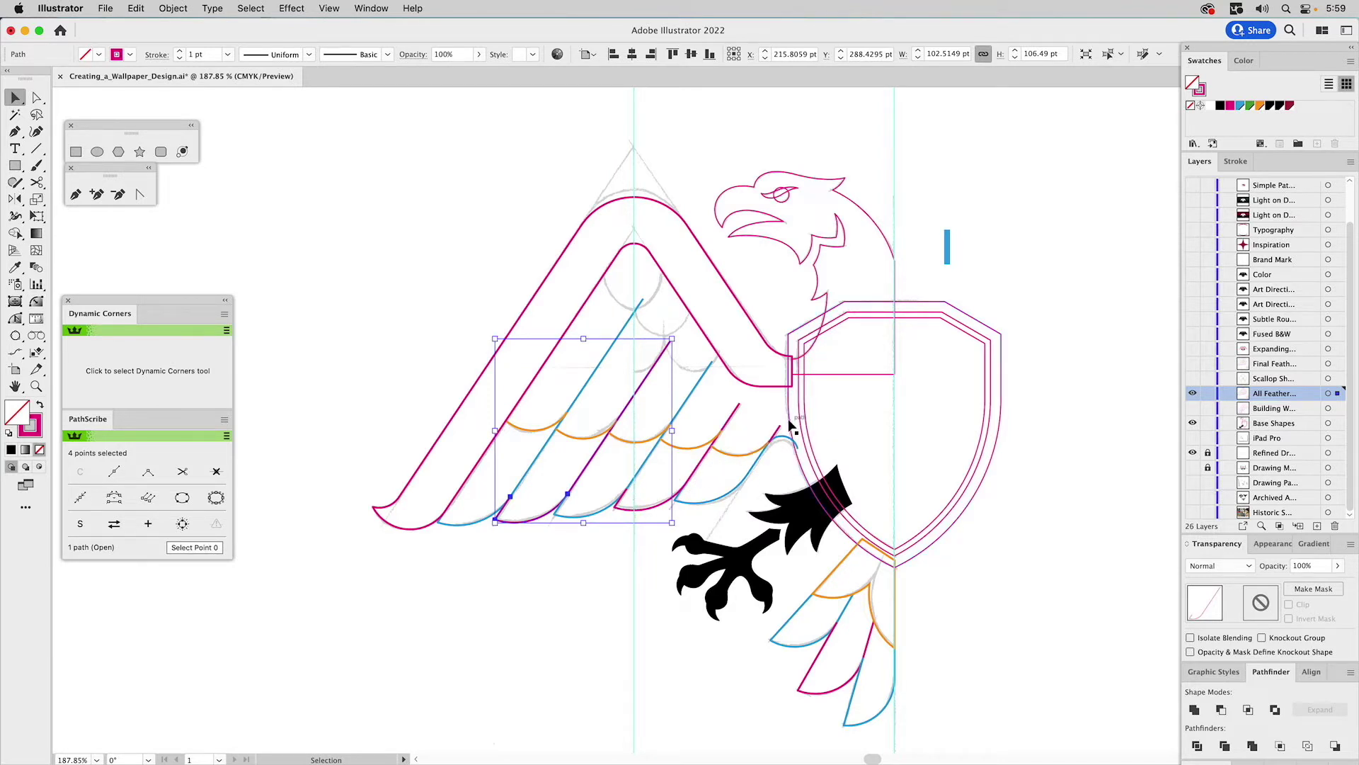
pyautogui.click(693, 282)
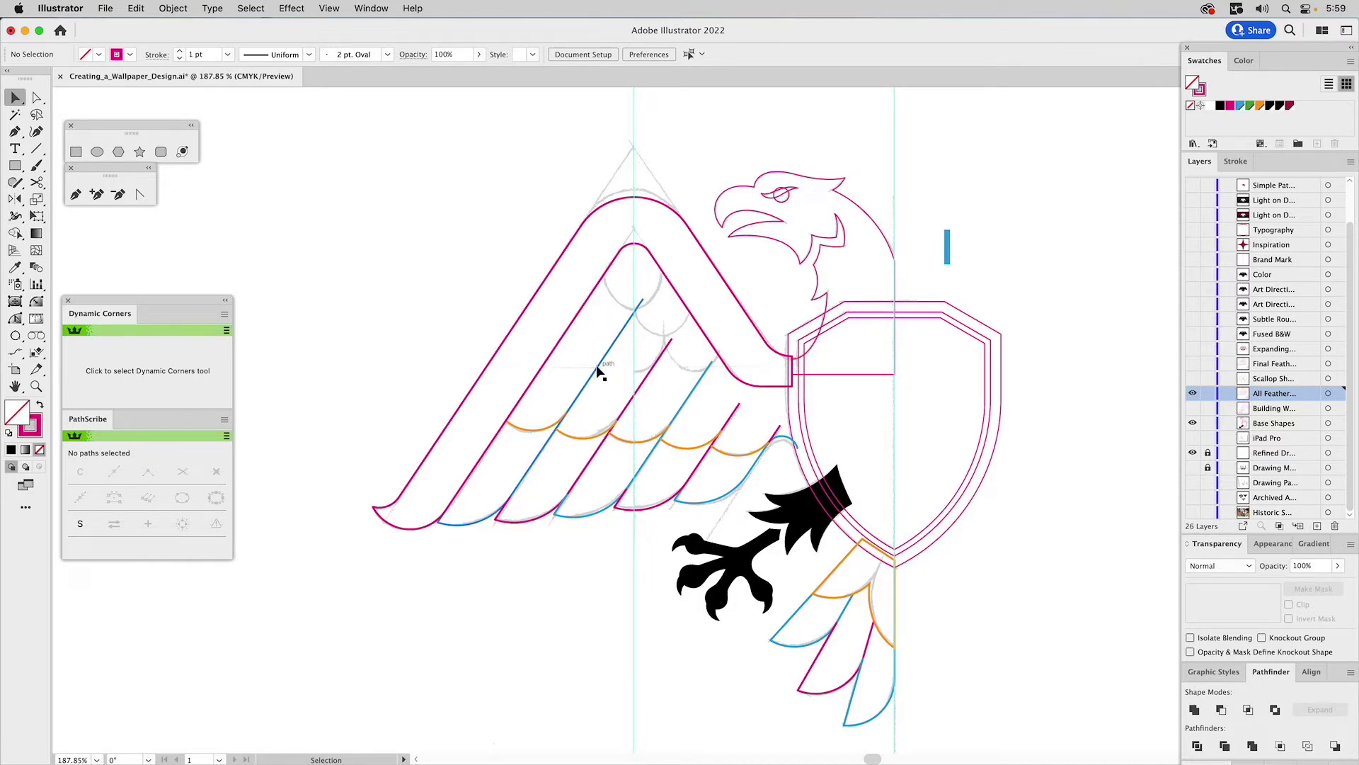
# - Examine the tail feather shapes and the innermost blue wing feather as separate paths
pyautogui.moveTo(885, 514); pyautogui.dragTo(670, 404)
pyautogui.click(658, 479)
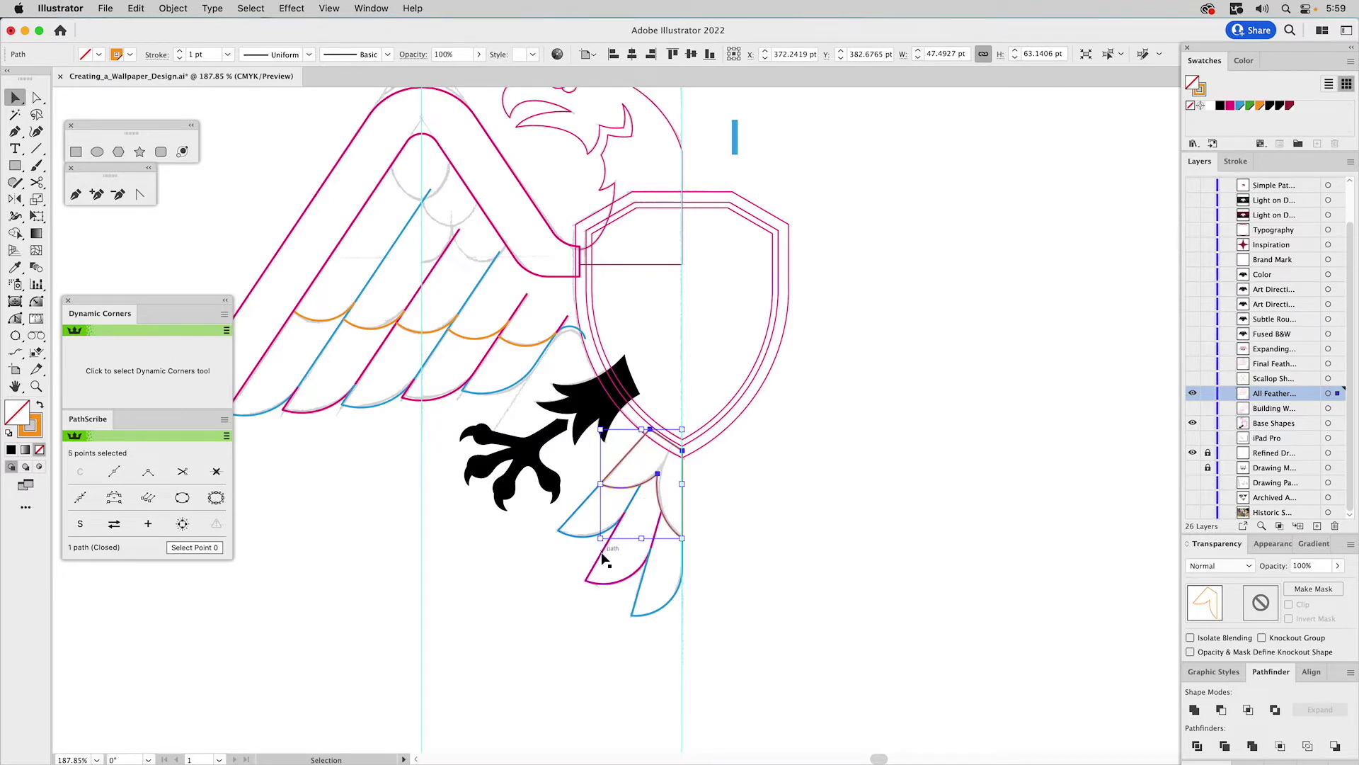
pyautogui.click(570, 535)
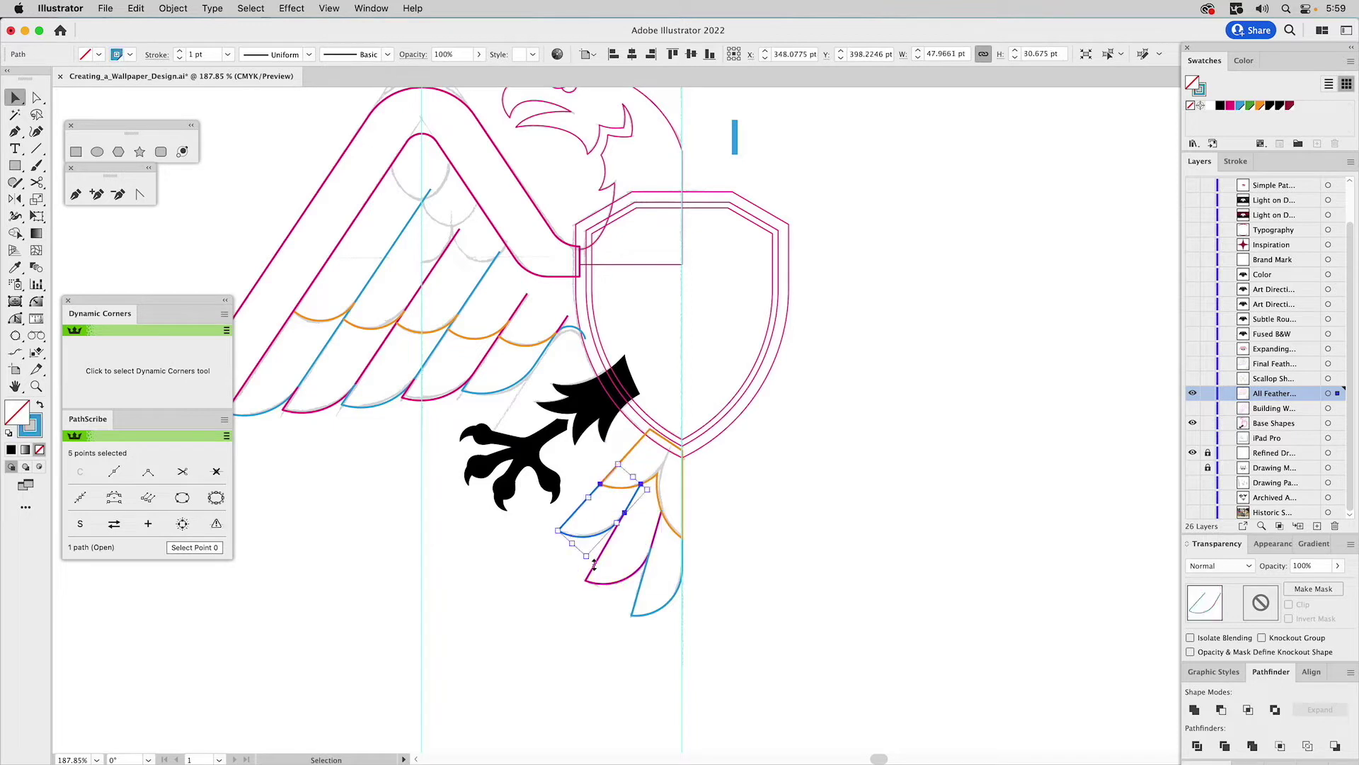
pyautogui.click(673, 608)
pyautogui.press('space')
pyautogui.moveTo(769, 512); pyautogui.dragTo(949, 603)
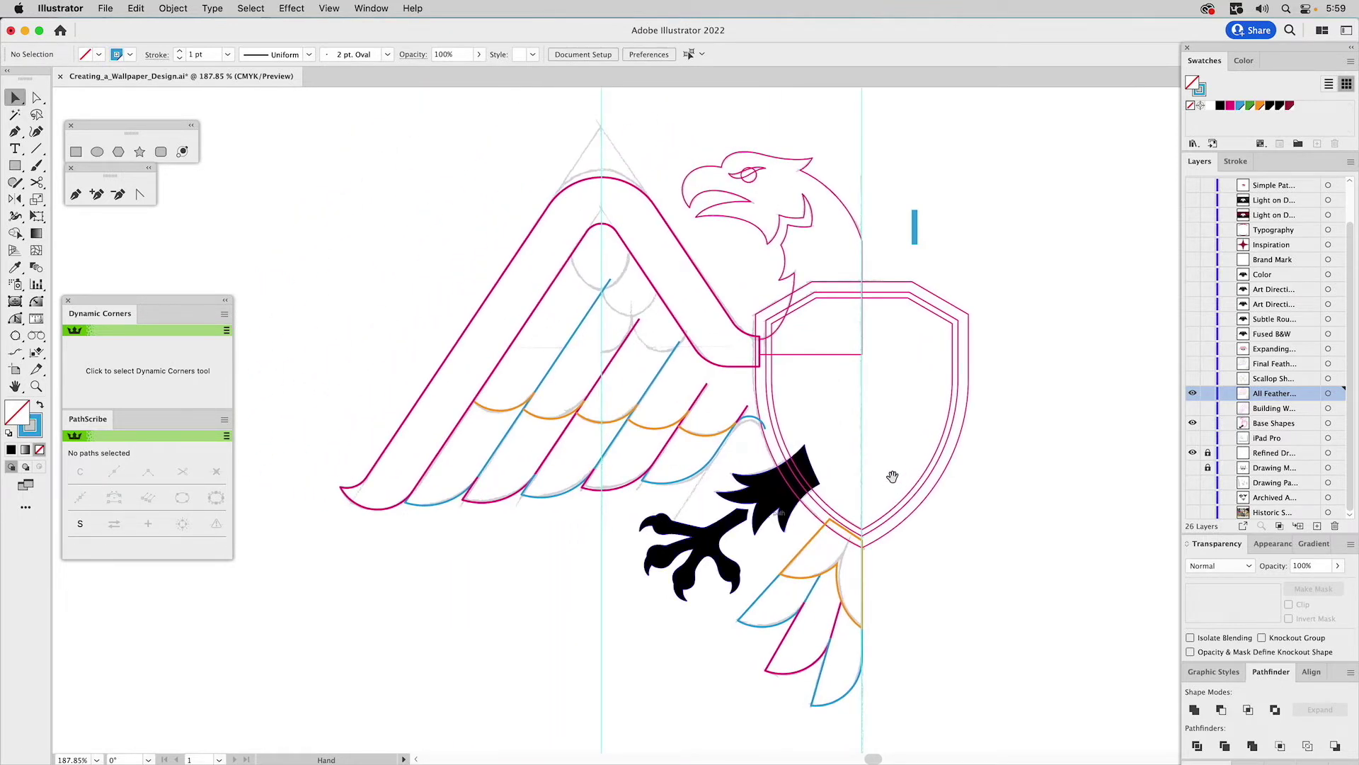
pyautogui.click(751, 422)
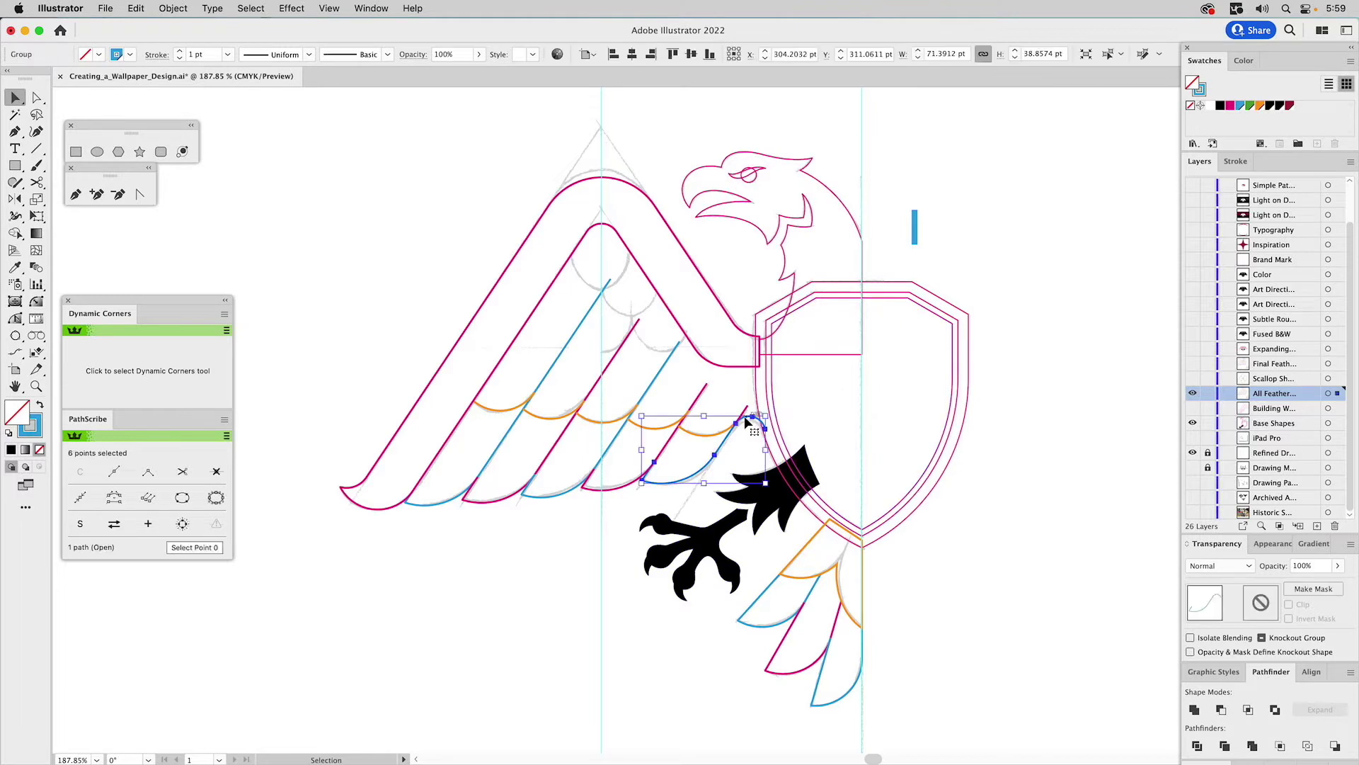
pyautogui.click(803, 419)
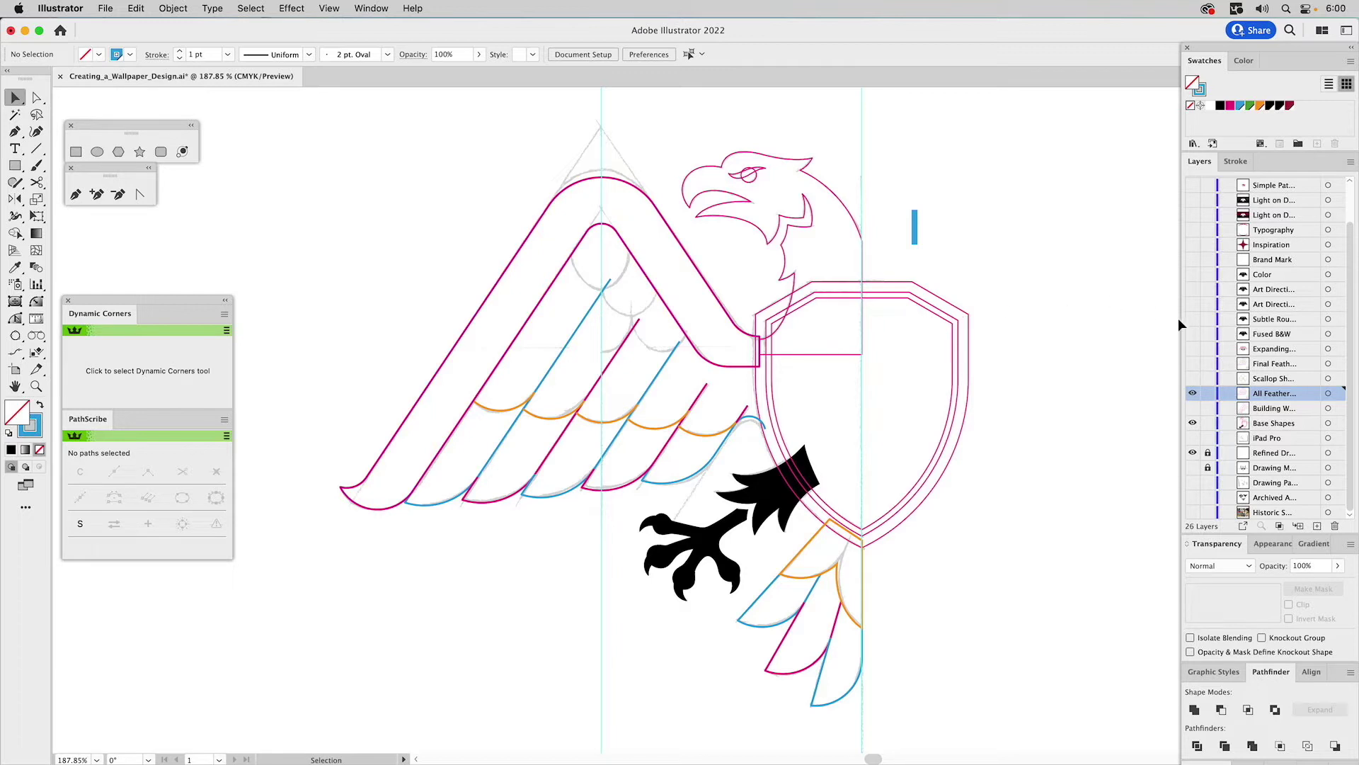
# - Show the scallop ellipses layer together with the feather layer and hide the Base Shapes layer
pyautogui.click(1192, 379)
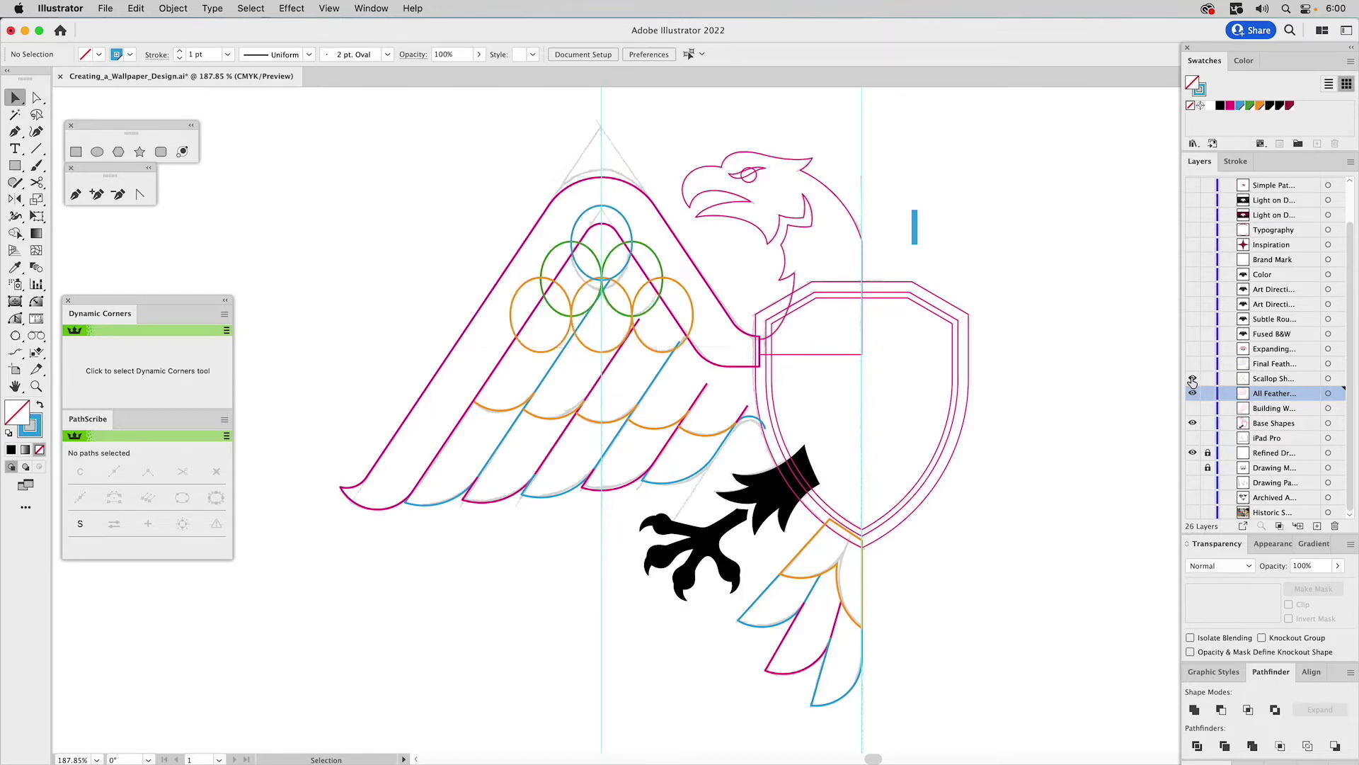
pyautogui.click(36, 386)
pyautogui.moveTo(455, 163); pyautogui.dragTo(742, 425)
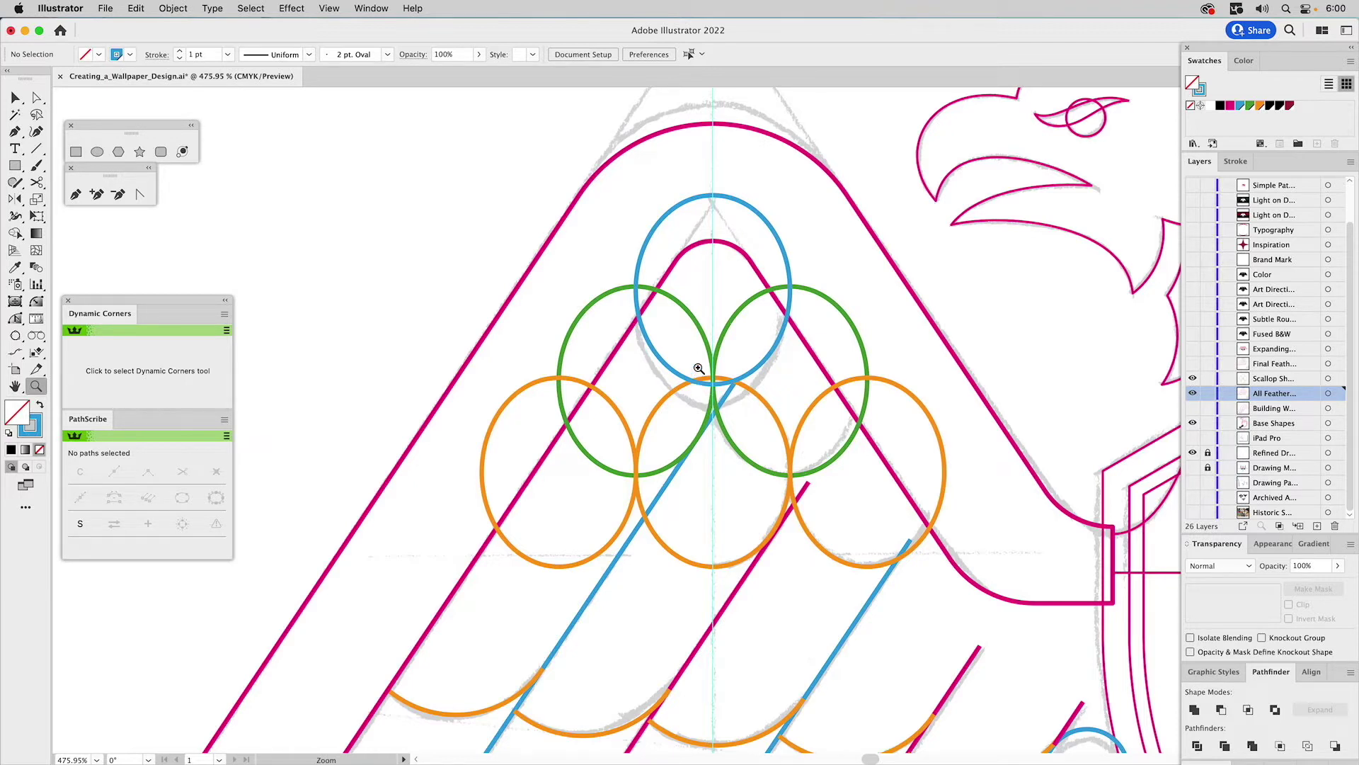
pyautogui.click(1193, 394)
pyautogui.click(1193, 394)
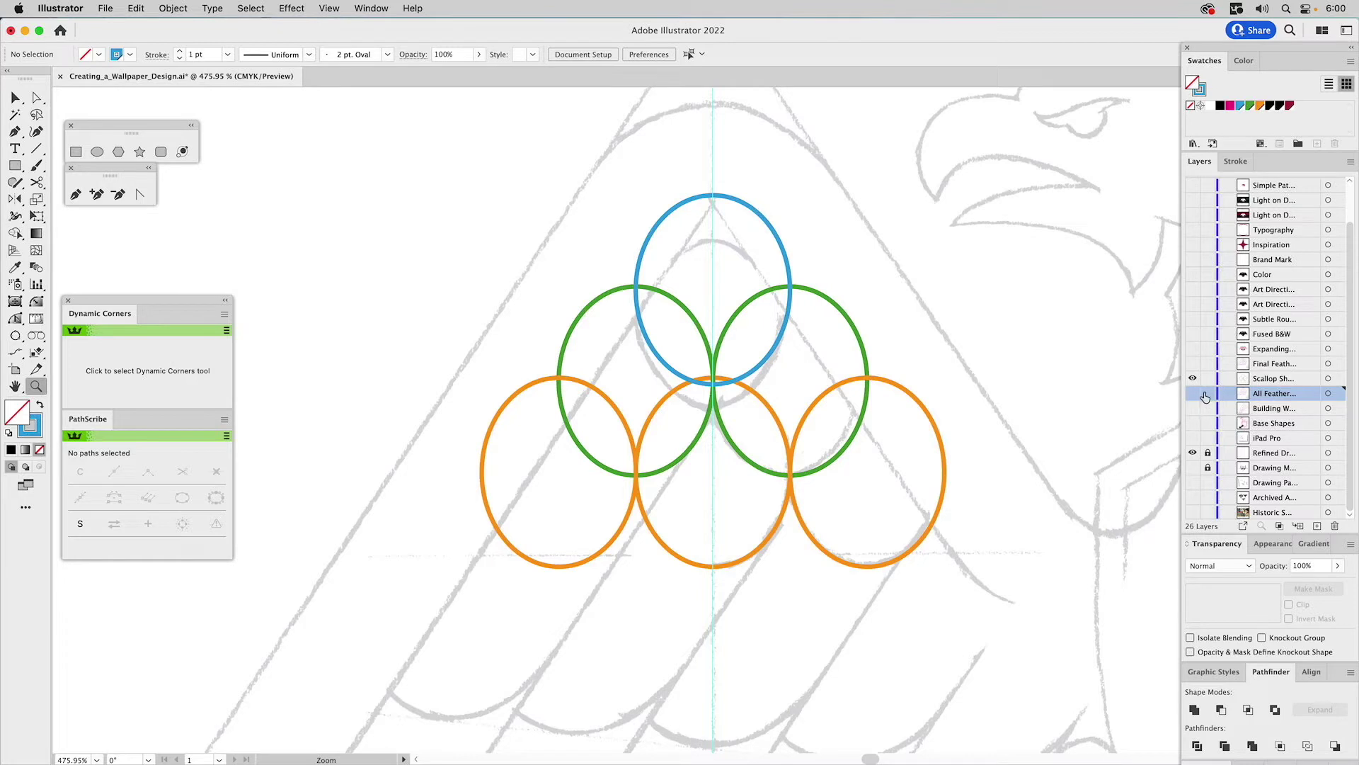
pyautogui.click(1193, 393)
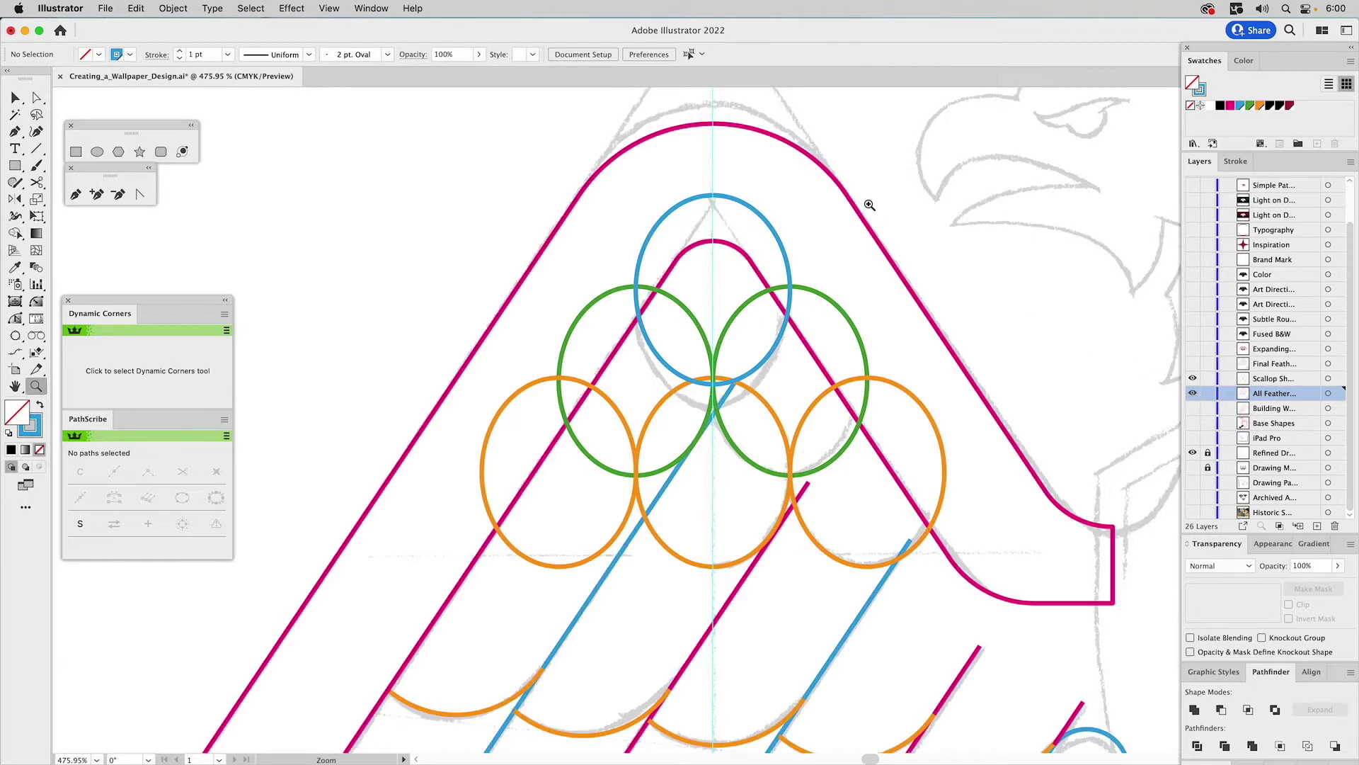
# - Copy the magenta wing contour in place onto the scallop layer and hide the feather layer
pyautogui.press('v')
pyautogui.click(858, 211)
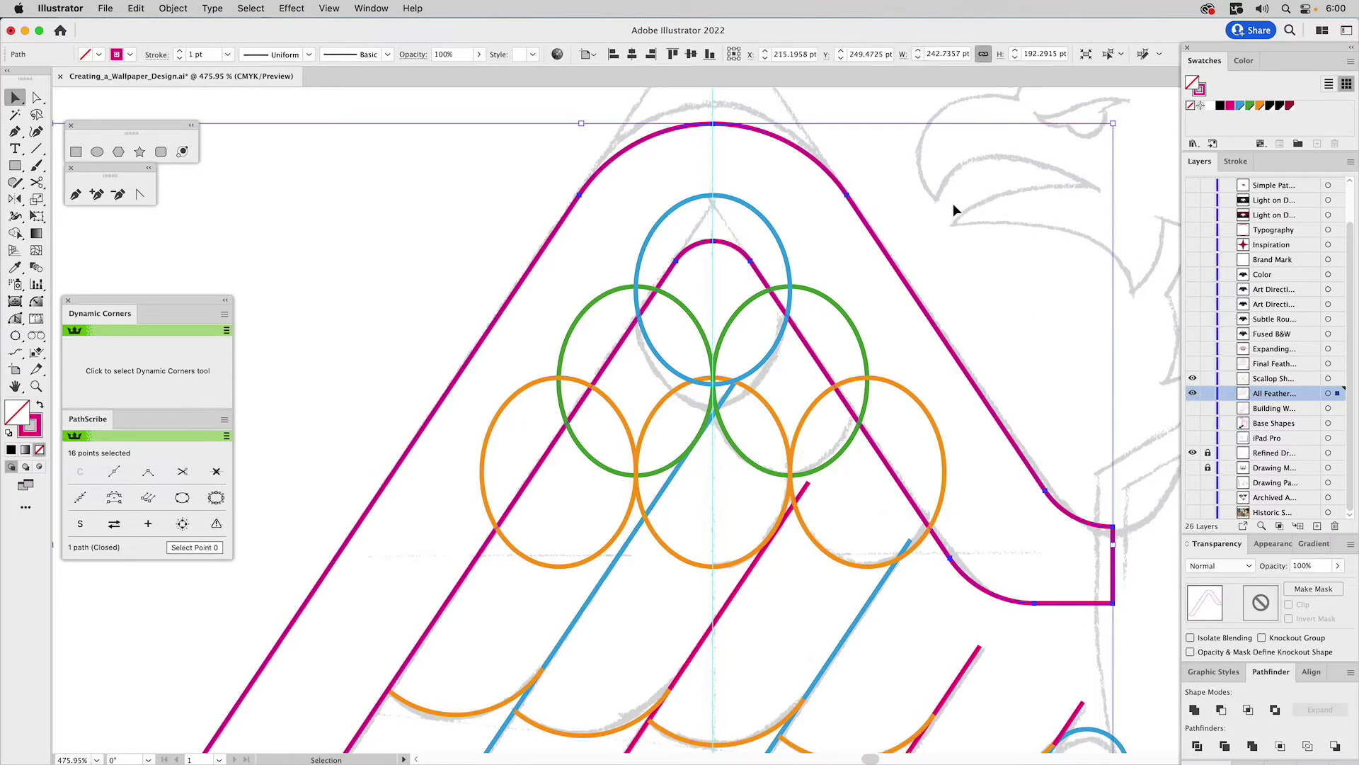
pyautogui.click(1194, 394)
pyautogui.click(1256, 379)
pyautogui.click(1328, 379)
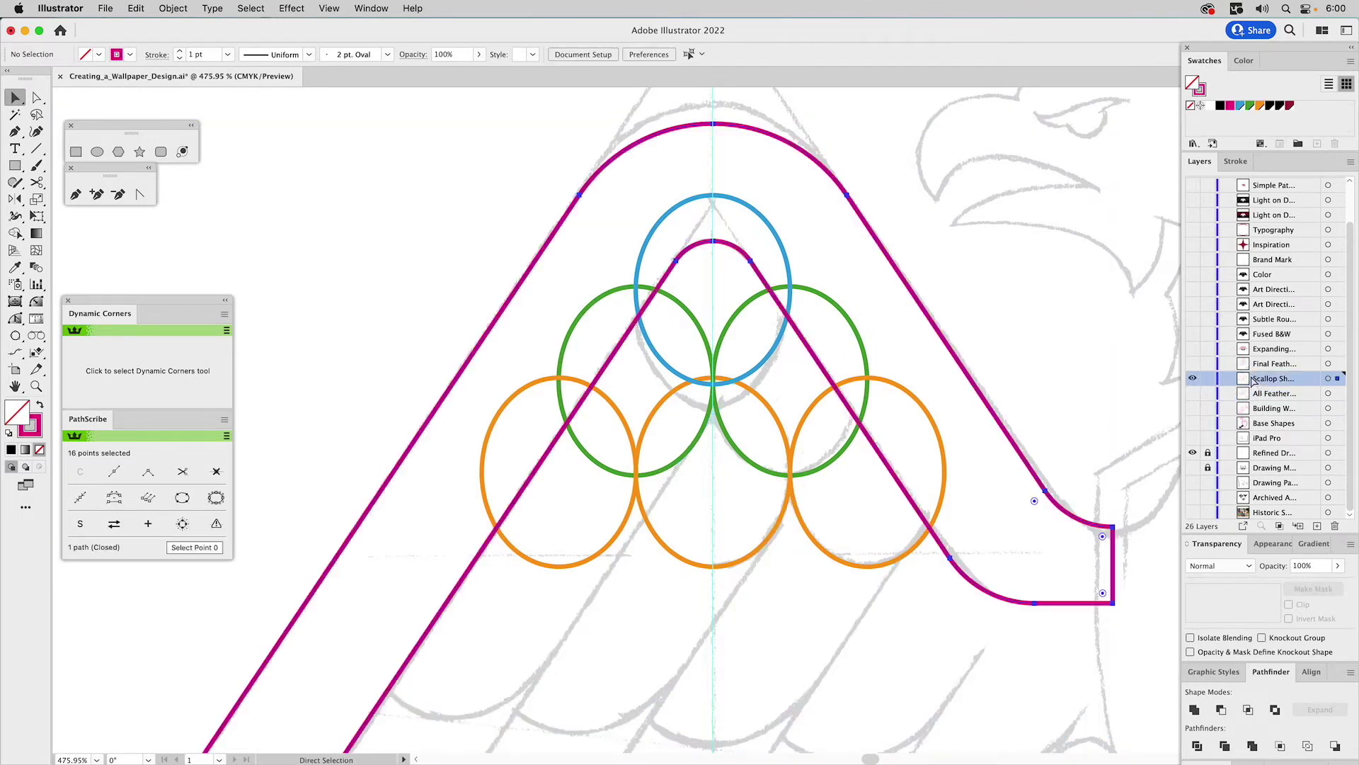
pyautogui.moveTo(456, 201); pyautogui.dragTo(1018, 605)
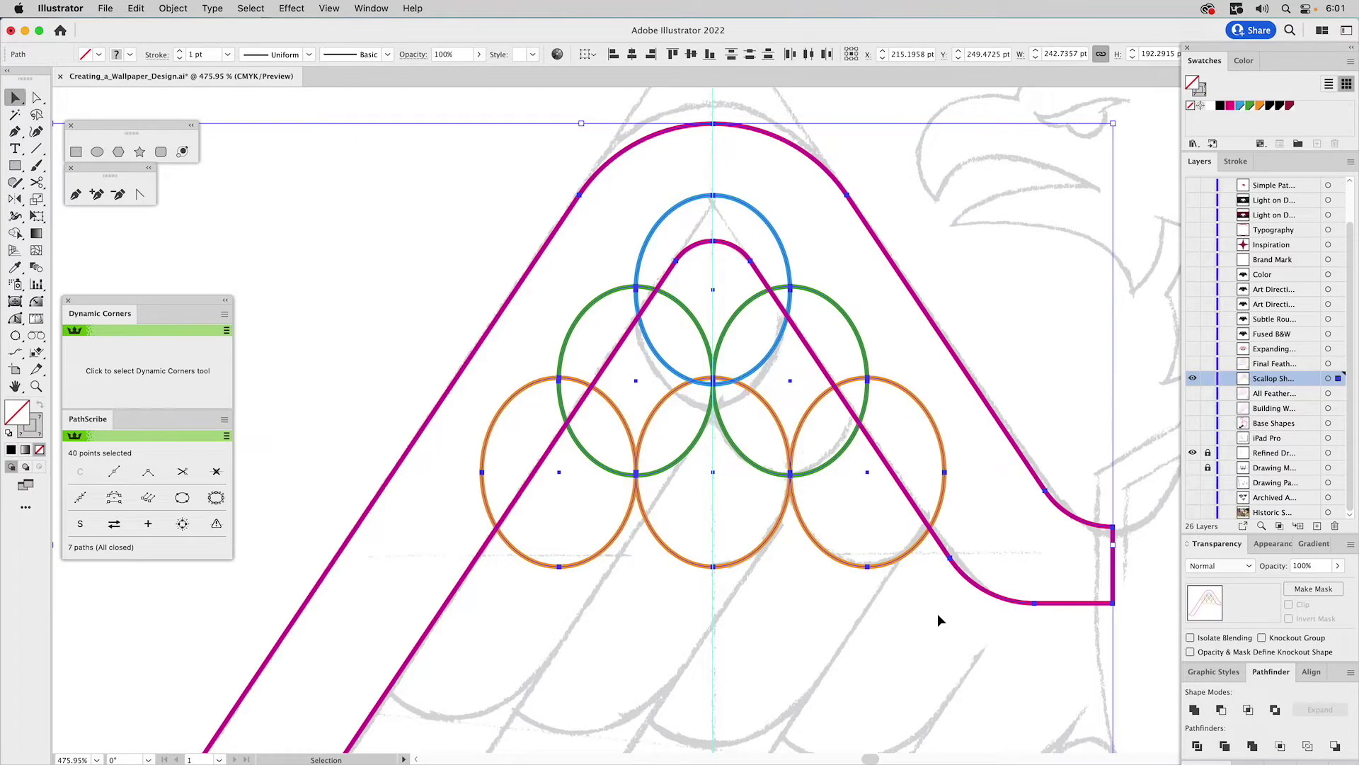
pyautogui.click(691, 521)
pyautogui.click(704, 541)
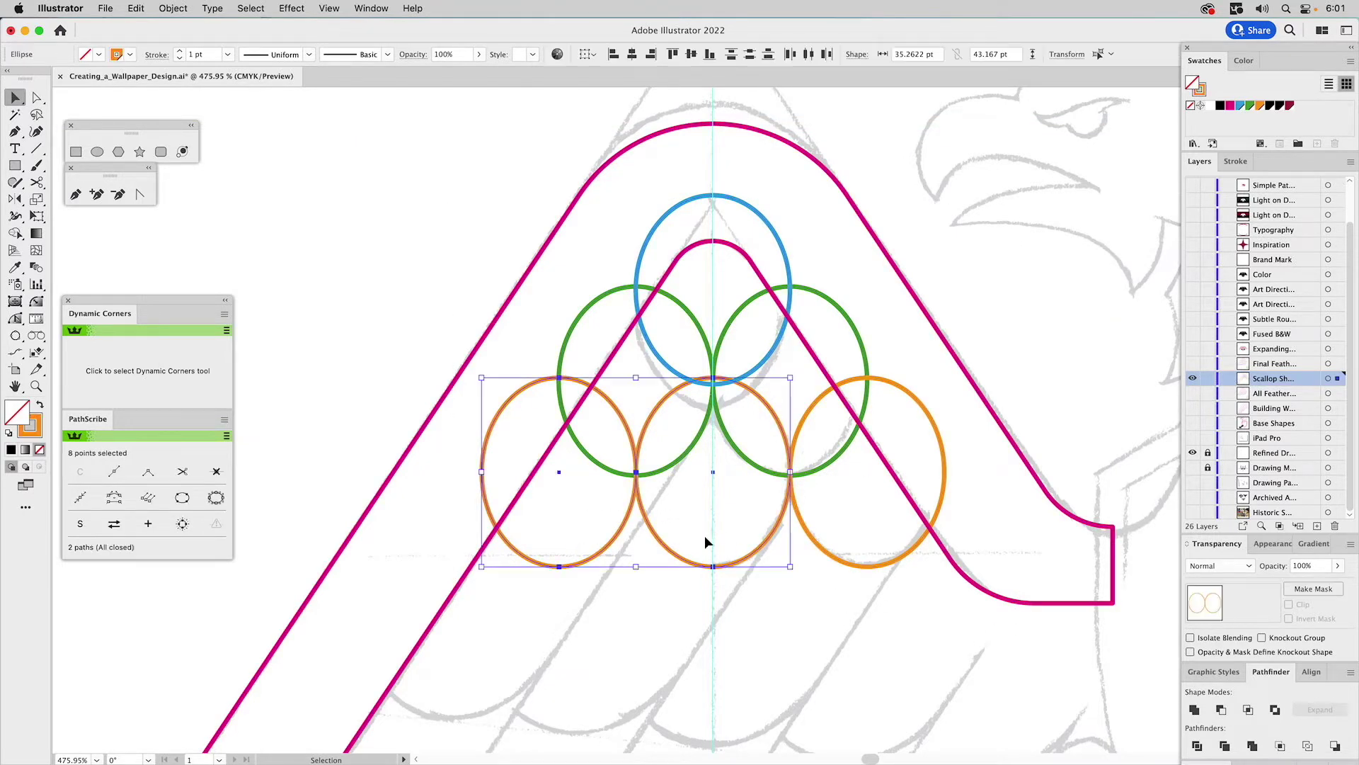
pyautogui.keyDown('shift'); pyautogui.click(987, 593); pyautogui.keyUp('shift')
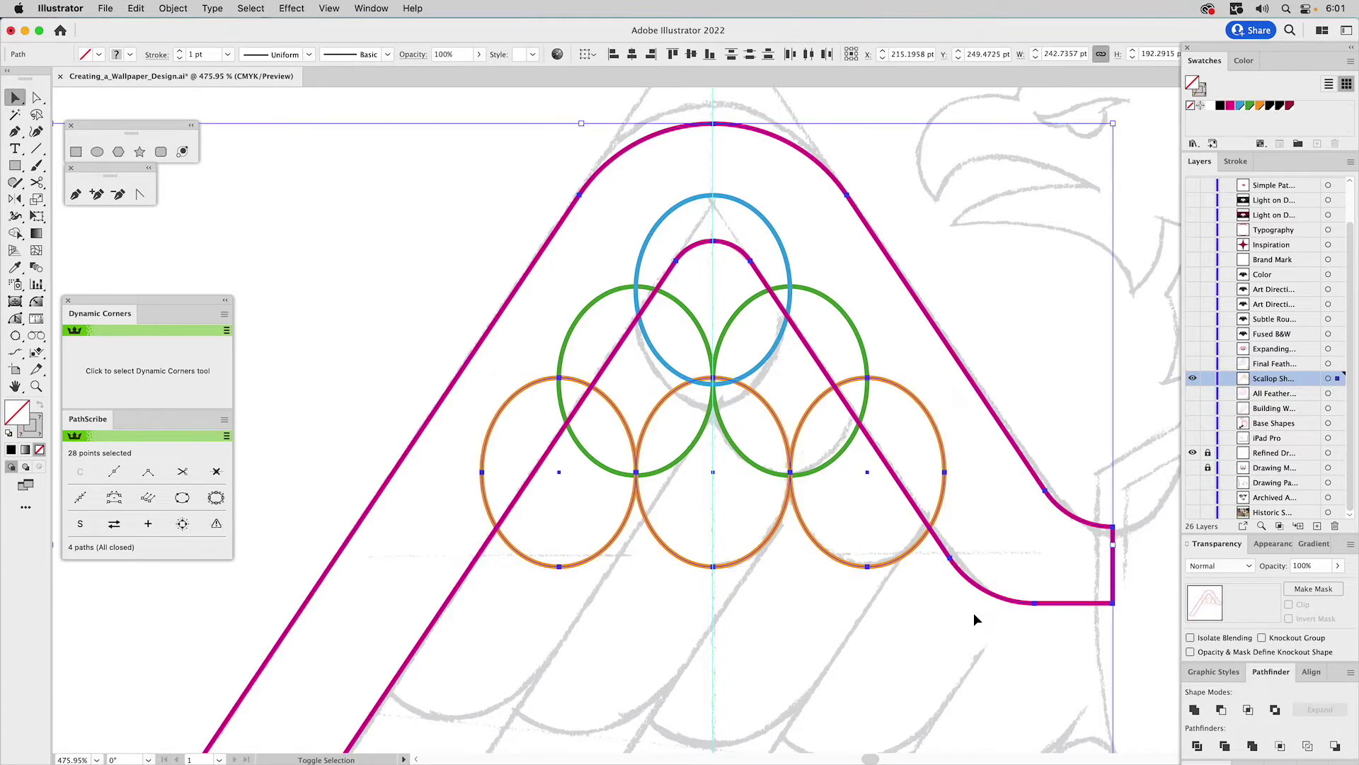
pyautogui.click(16, 234)
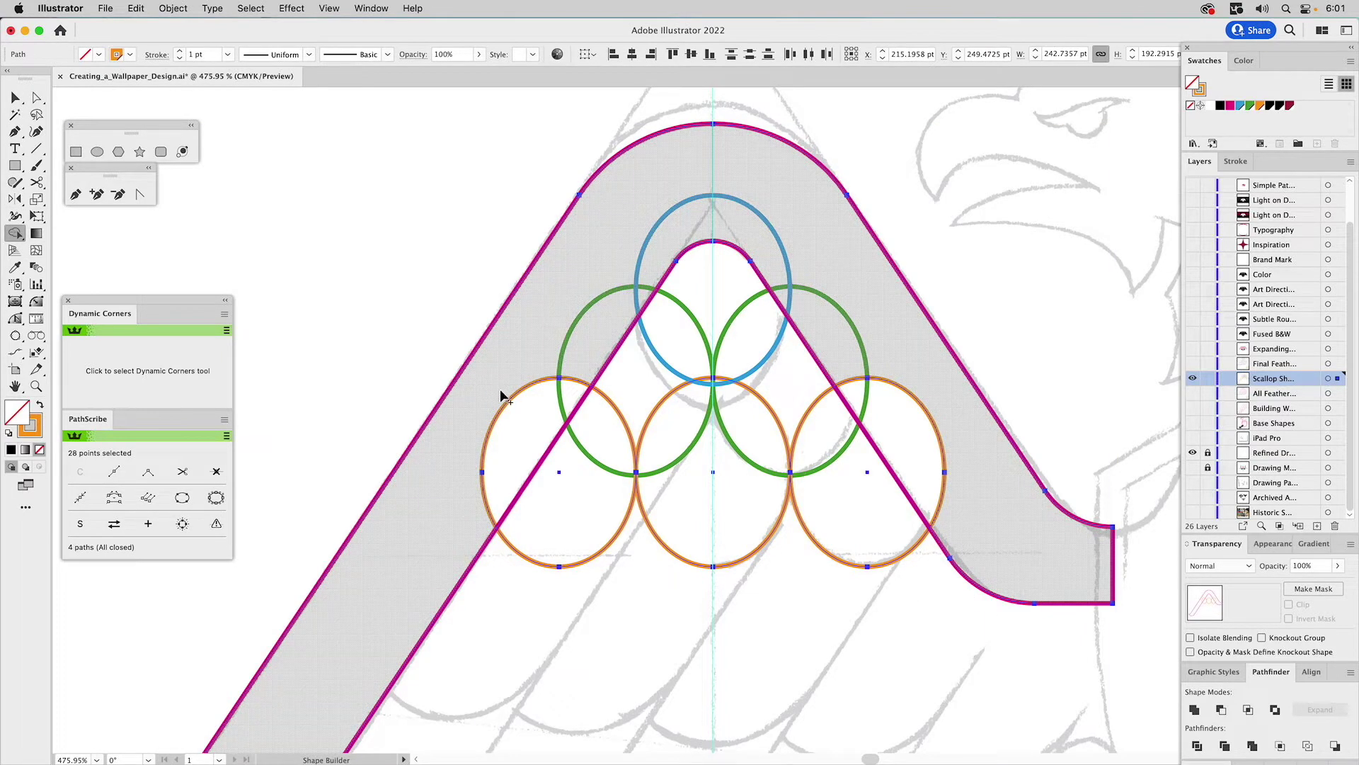
pyautogui.click(514, 403)
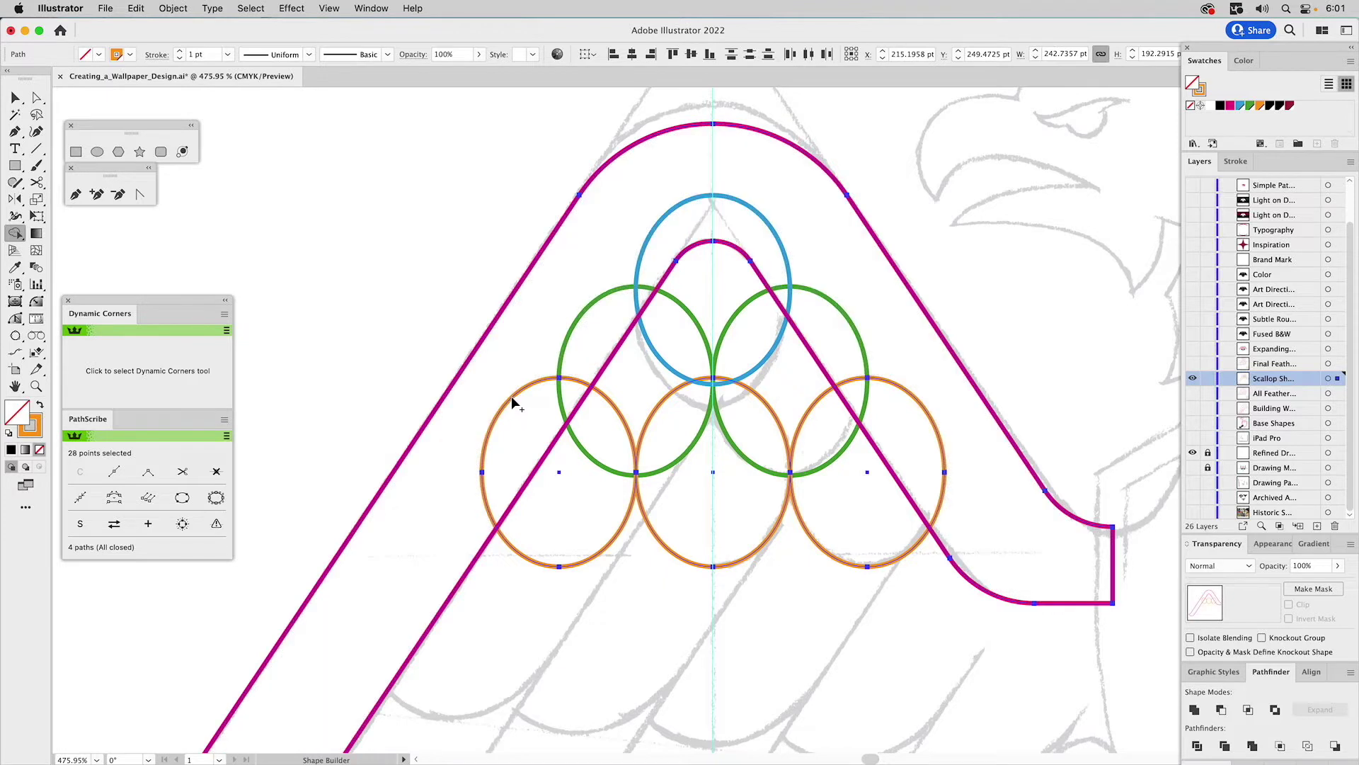
# - Select the wing contour and all six ellipses, and remove the unwanted outer parts of the leftmost orange and green ellipses with Shape Builder
pyautogui.press('v')
pyautogui.click(694, 489)
pyautogui.moveTo(619, 452); pyautogui.dragTo(816, 507)
pyautogui.keyDown('shift'); pyautogui.click(816, 363); pyautogui.keyUp('shift')
pyautogui.click(15, 233)
pyautogui.keyDown('alt'); pyautogui.click(498, 414); pyautogui.keyUp('alt')
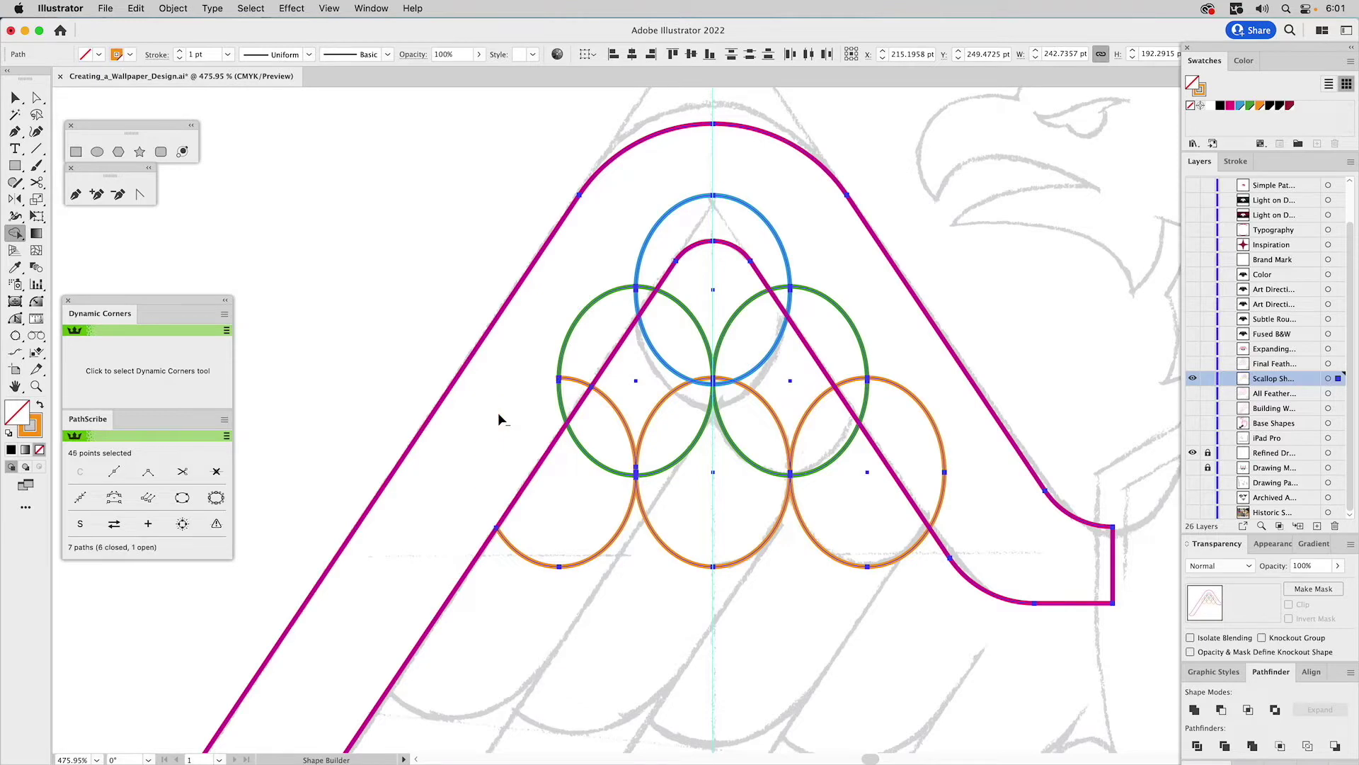
pyautogui.keyDown('alt'); pyautogui.click(560, 396); pyautogui.keyUp('alt')
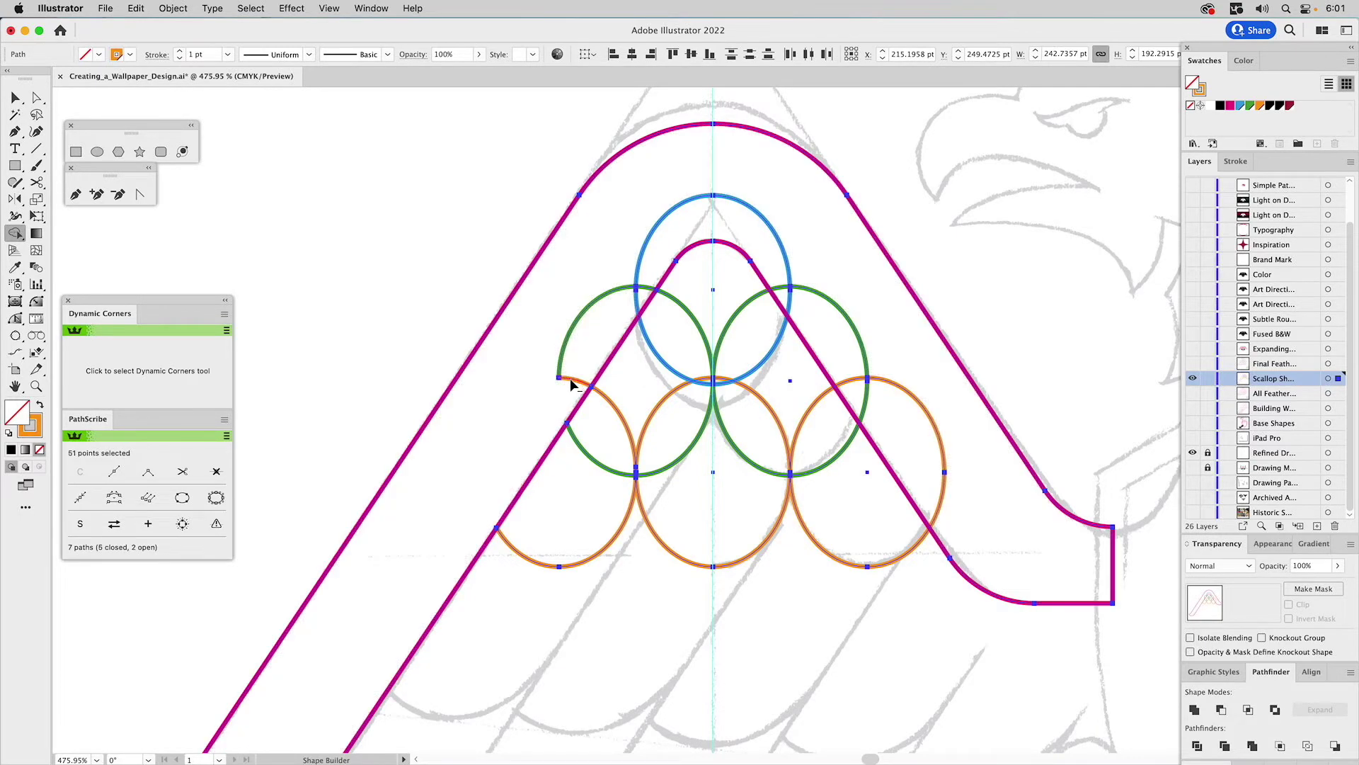
pyautogui.keyDown('alt'); pyautogui.click(607, 402); pyautogui.keyUp('alt')
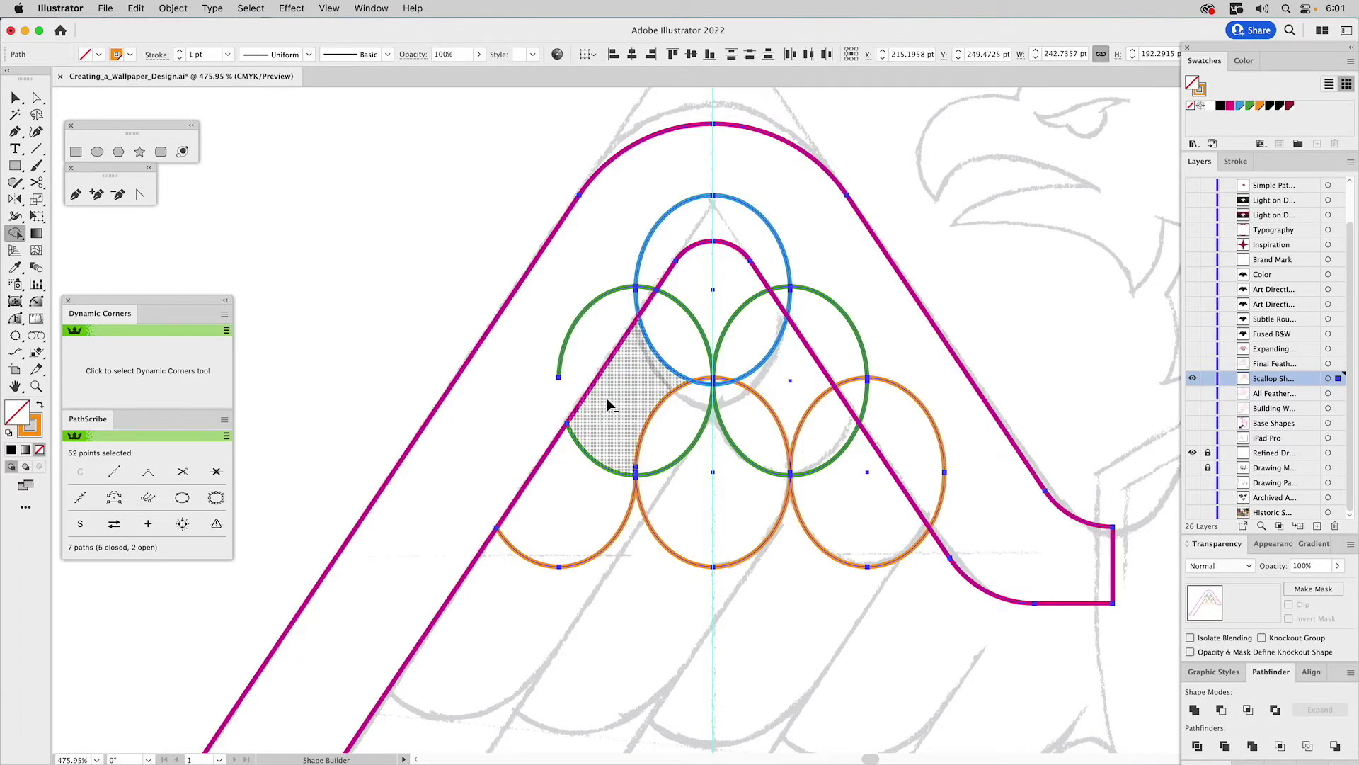
# - Delete the centre orange ellipse's upper-left arc and the leftover slivers where it meets the left green ellipse using Shape Builder
pyautogui.click(638, 462)
pyautogui.click(638, 470)
pyautogui.keyDown('alt'); pyautogui.click(637, 471); pyautogui.keyUp('alt')
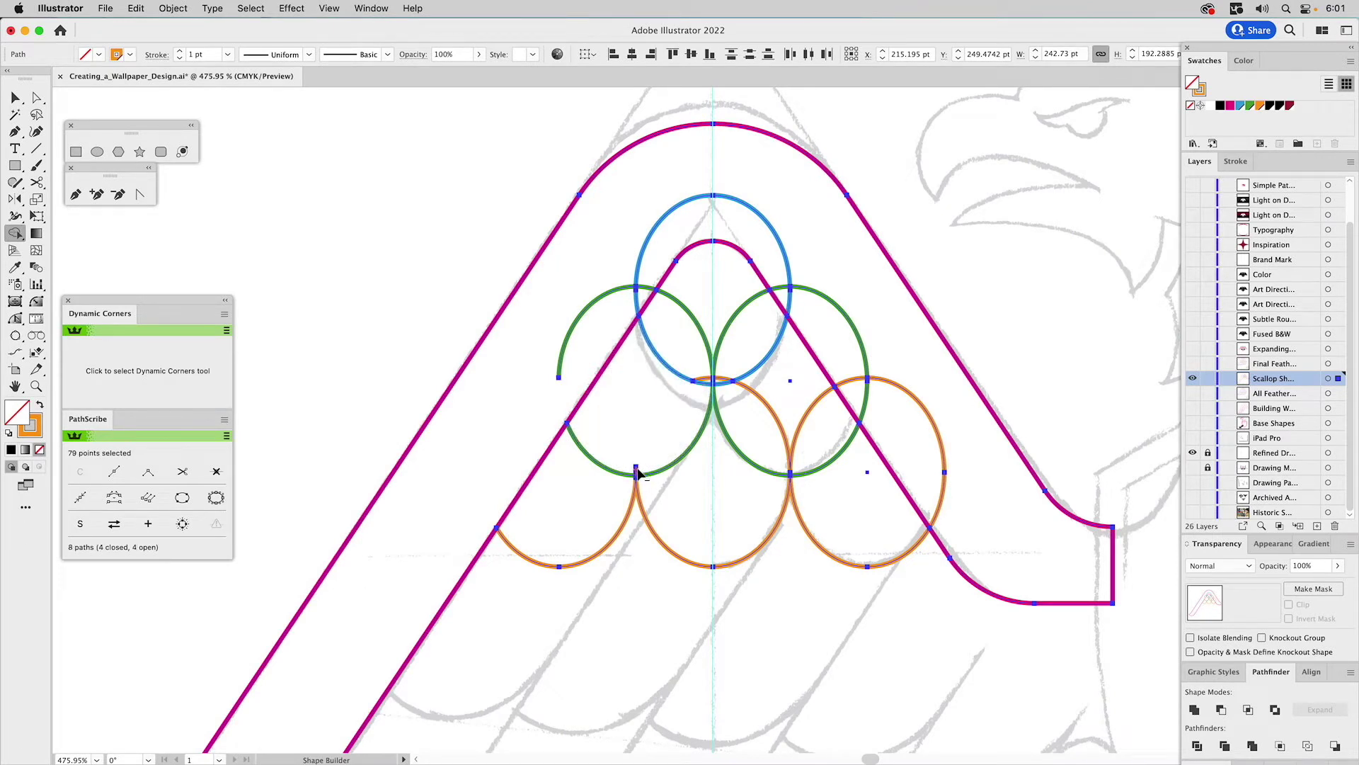
pyautogui.keyDown('alt'); pyautogui.click(639, 470); pyautogui.keyUp('alt')
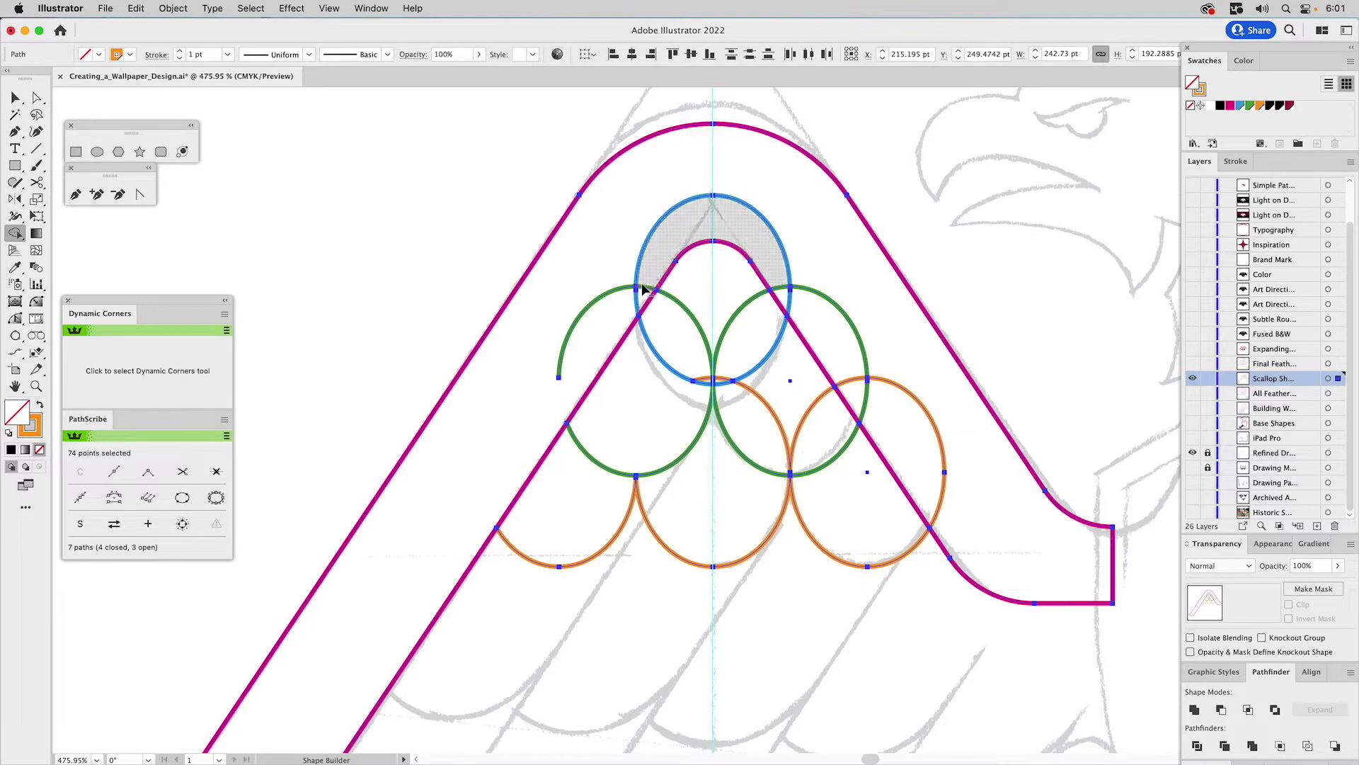
# - Remove the blue ellipse's upper arc and the green ellipses' arcs surrounding or crossing the blue scallop with Shape Builder
pyautogui.keyDown('alt'); pyautogui.click(642, 296); pyautogui.keyUp('alt')
pyautogui.keyDown('alt'); pyautogui.click(640, 298); pyautogui.keyUp('alt')
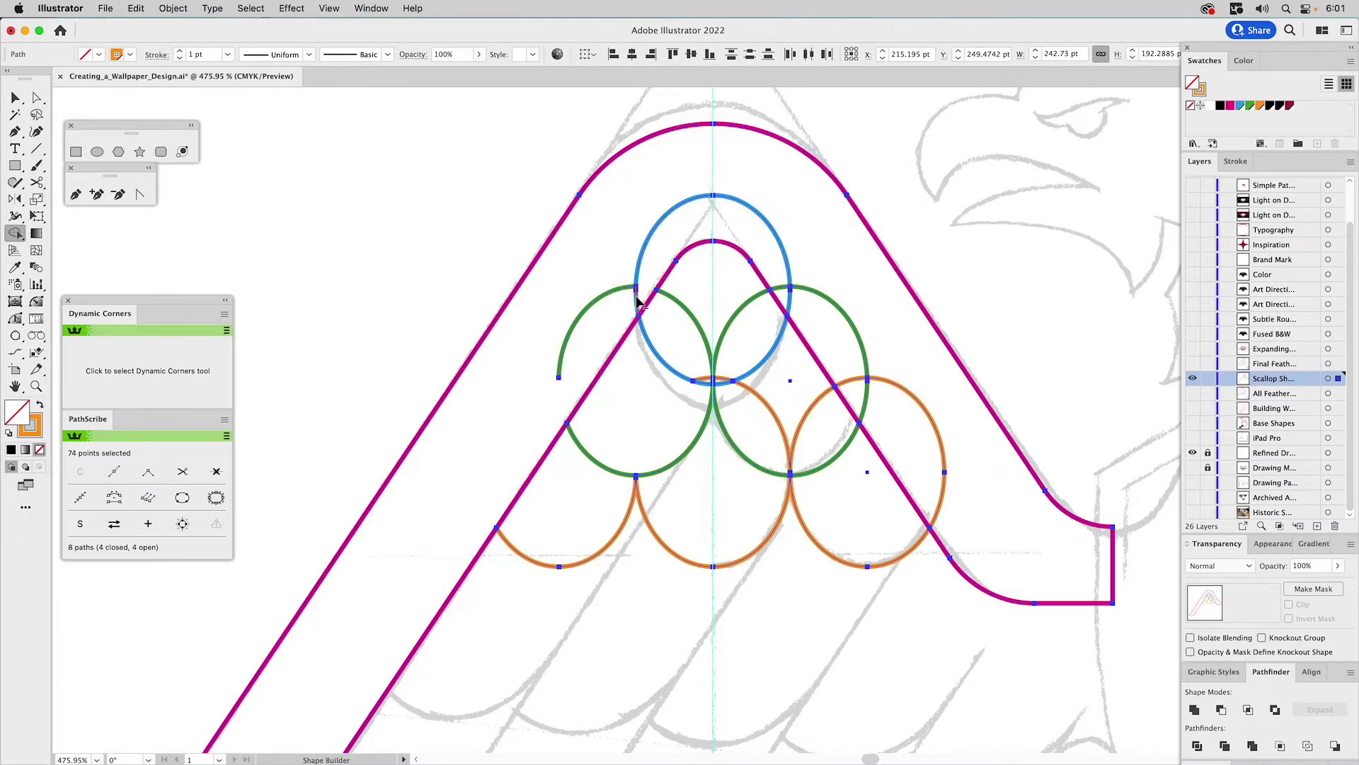
pyautogui.keyDown('alt'); pyautogui.click(637, 282); pyautogui.keyUp('alt')
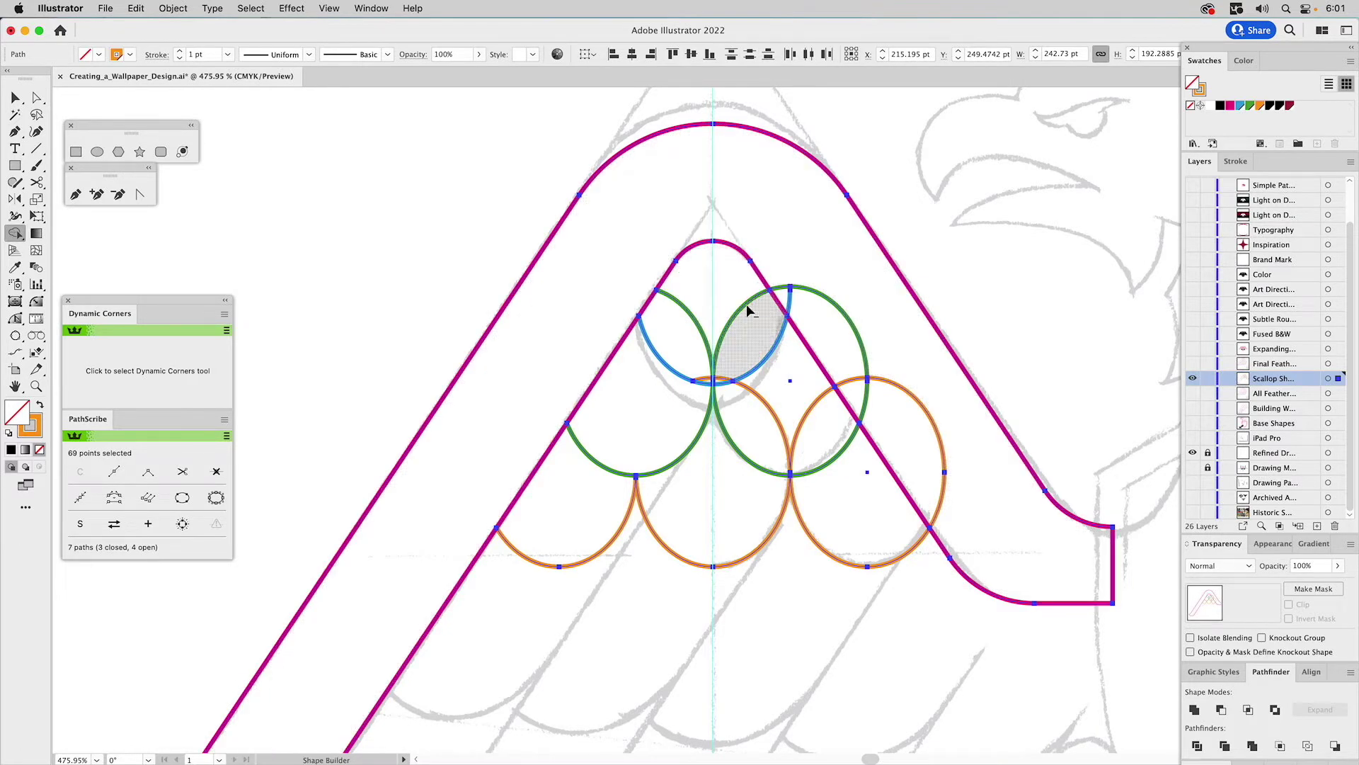
pyautogui.keyDown('alt'); pyautogui.click(698, 319); pyautogui.keyUp('alt')
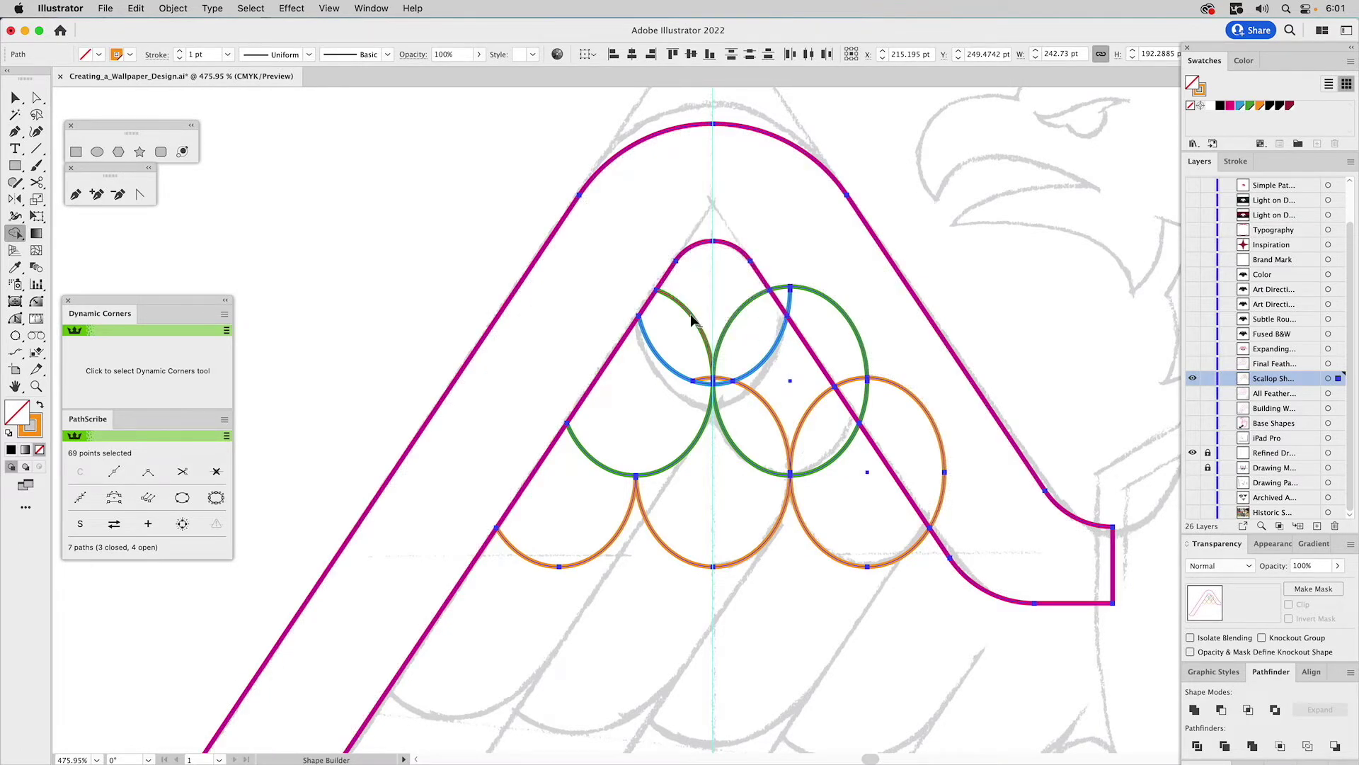
pyautogui.keyDown('alt'); pyautogui.click(716, 351); pyautogui.keyUp('alt')
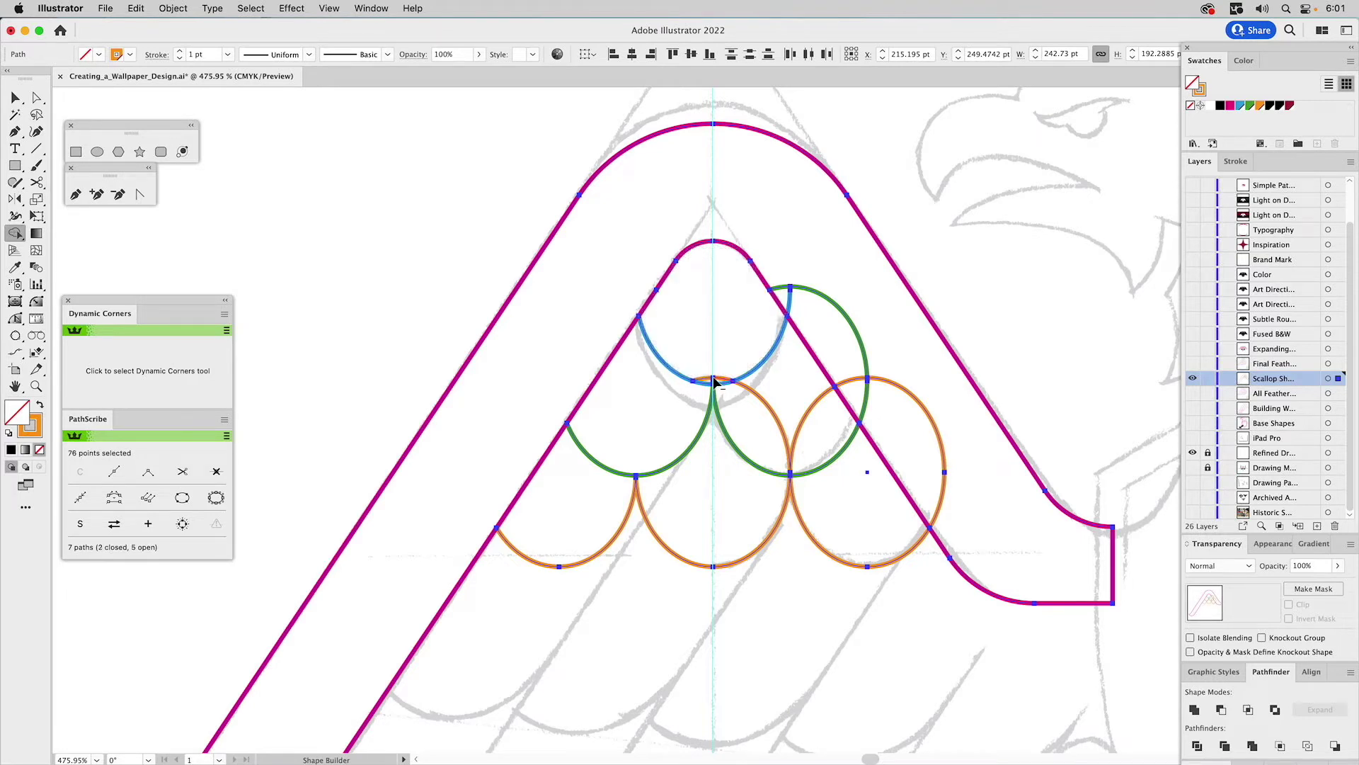
# - Delete the orange slivers at the blue scallop's base and the overlapping inner arcs of the right-hand orange and green ellipses using Shape Builder
pyautogui.keyDown('alt'); pyautogui.click(714, 380); pyautogui.keyUp('alt')
pyautogui.keyDown('alt'); pyautogui.click(715, 382); pyautogui.keyUp('alt')
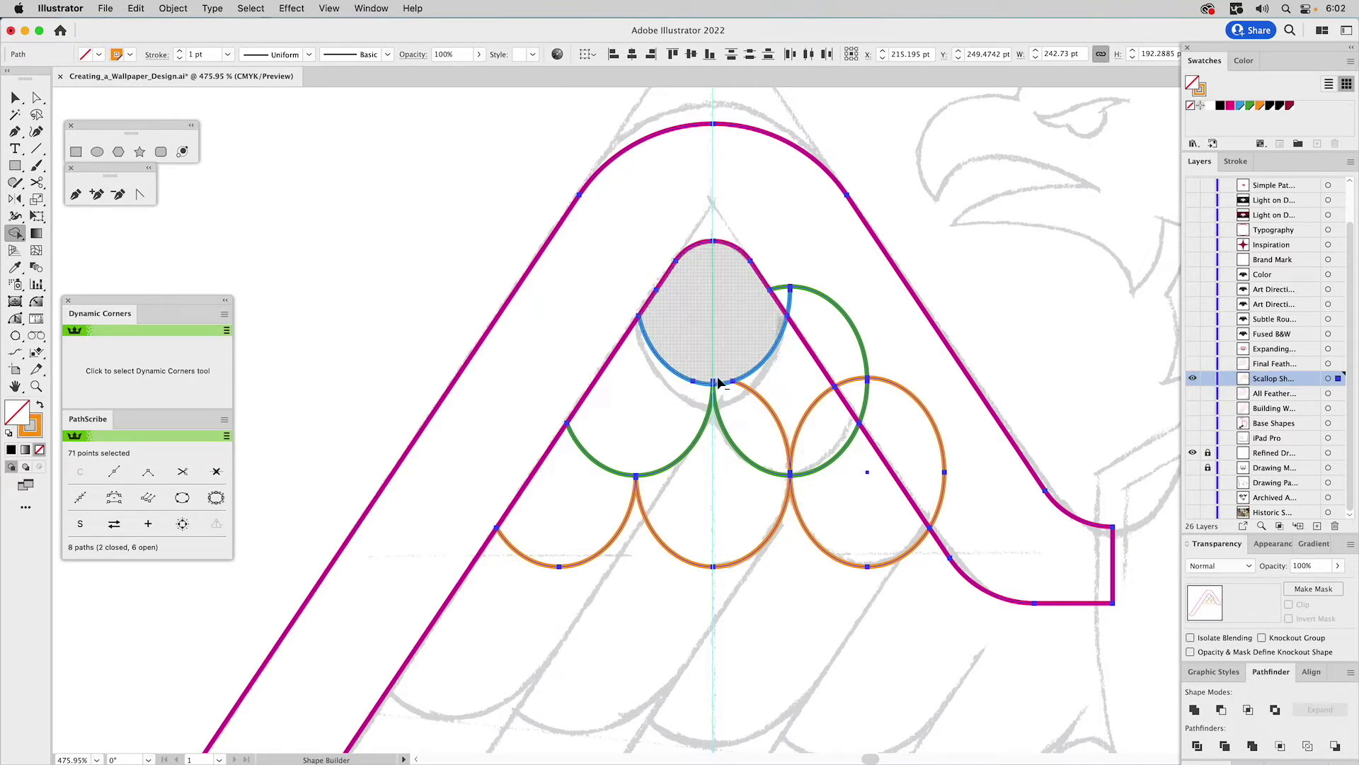
pyautogui.keyDown('alt'); pyautogui.click(723, 384); pyautogui.keyUp('alt')
pyautogui.keyDown('alt'); pyautogui.click(816, 401); pyautogui.keyUp('alt')
pyautogui.keyDown('alt'); pyautogui.click(866, 398); pyautogui.keyUp('alt')
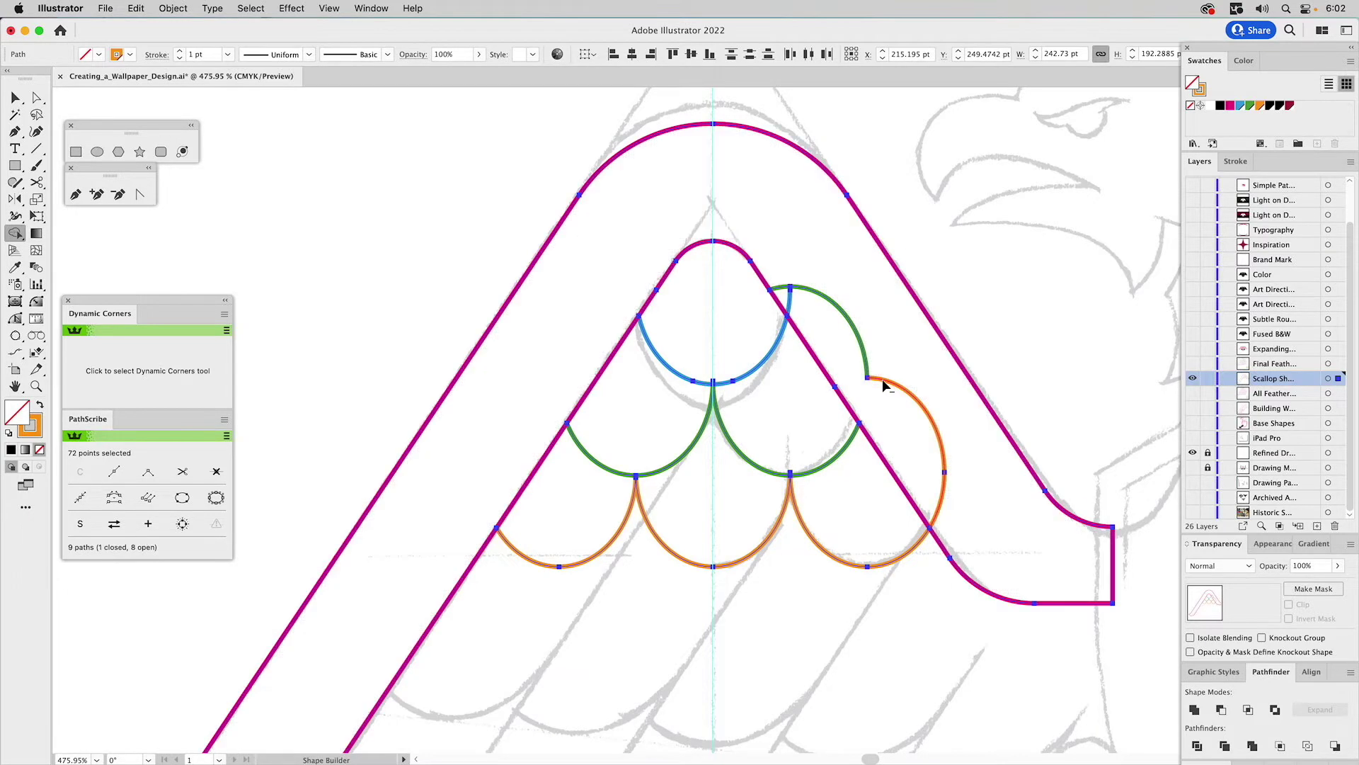
# - Remove the right-hand orange and green arcs outside the inner wing edge, along with the leftover notch beside the blue scallop
pyautogui.keyDown('alt'); pyautogui.click(882, 379); pyautogui.keyUp('alt')
pyautogui.keyDown('alt'); pyautogui.click(862, 351); pyautogui.keyUp('alt')
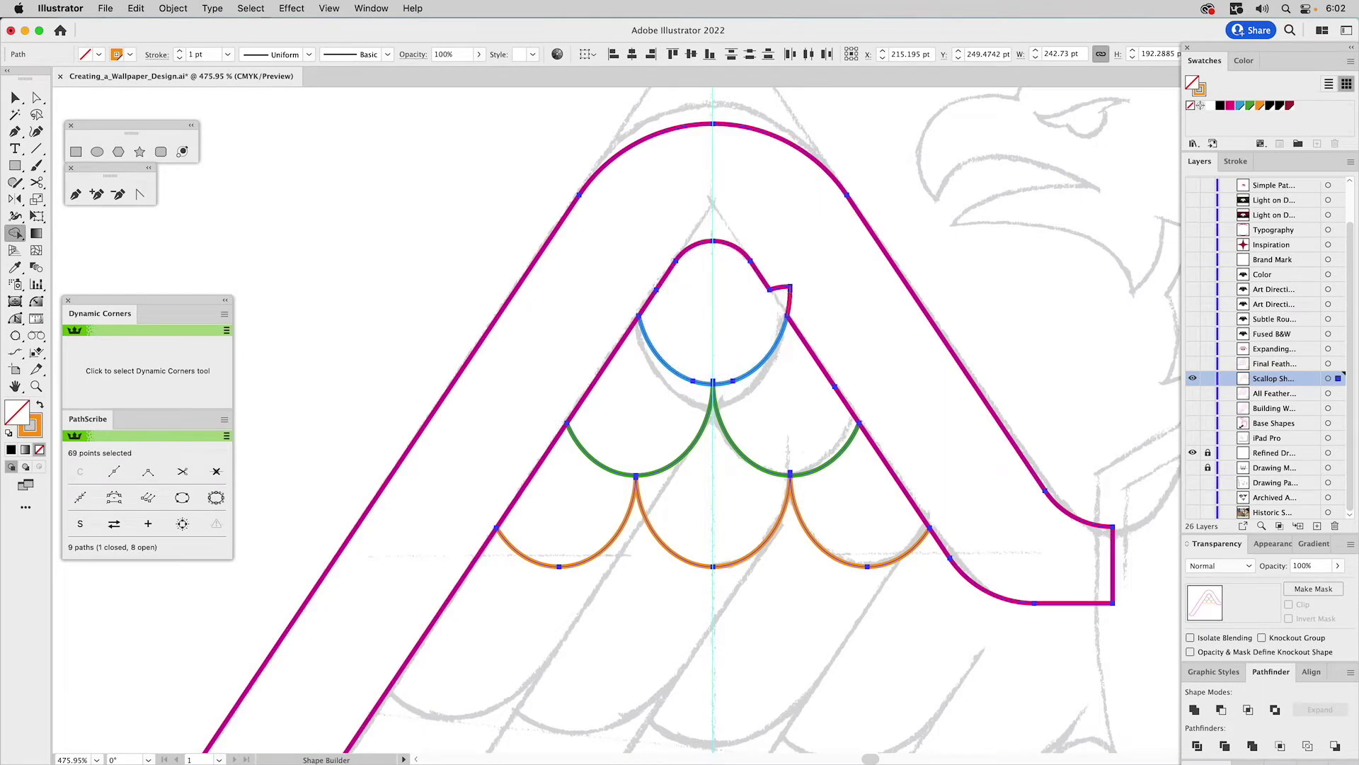
pyautogui.keyDown('alt'); pyautogui.click(791, 299); pyautogui.keyUp('alt')
pyautogui.keyDown('alt'); pyautogui.click(784, 290); pyautogui.keyUp('alt')
pyautogui.click(786, 412)
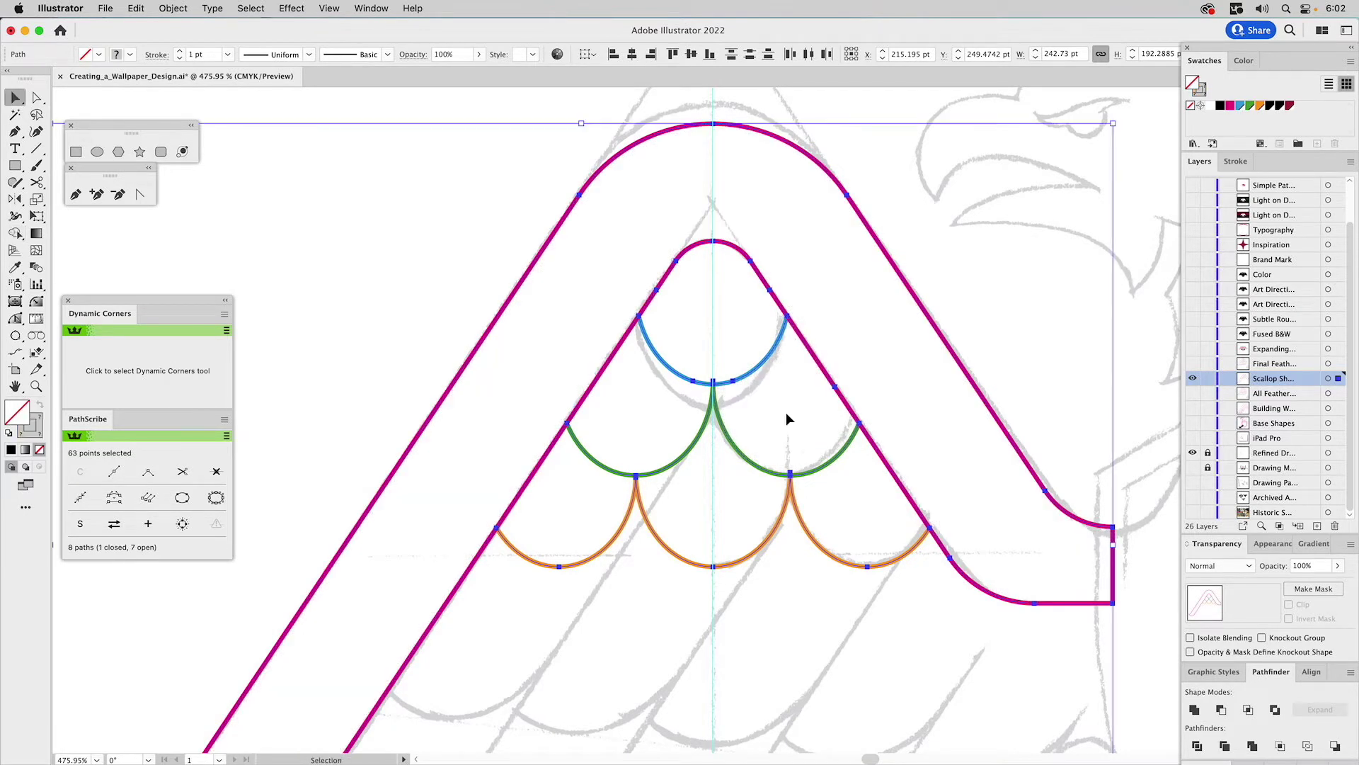
# - Select the blue, green and adjoining orange scallops and trim the tiny stubs overhanging their junctions with Shape Builder
pyautogui.press('super+shift+a')
pyautogui.press('a')
pyautogui.click(715, 392)
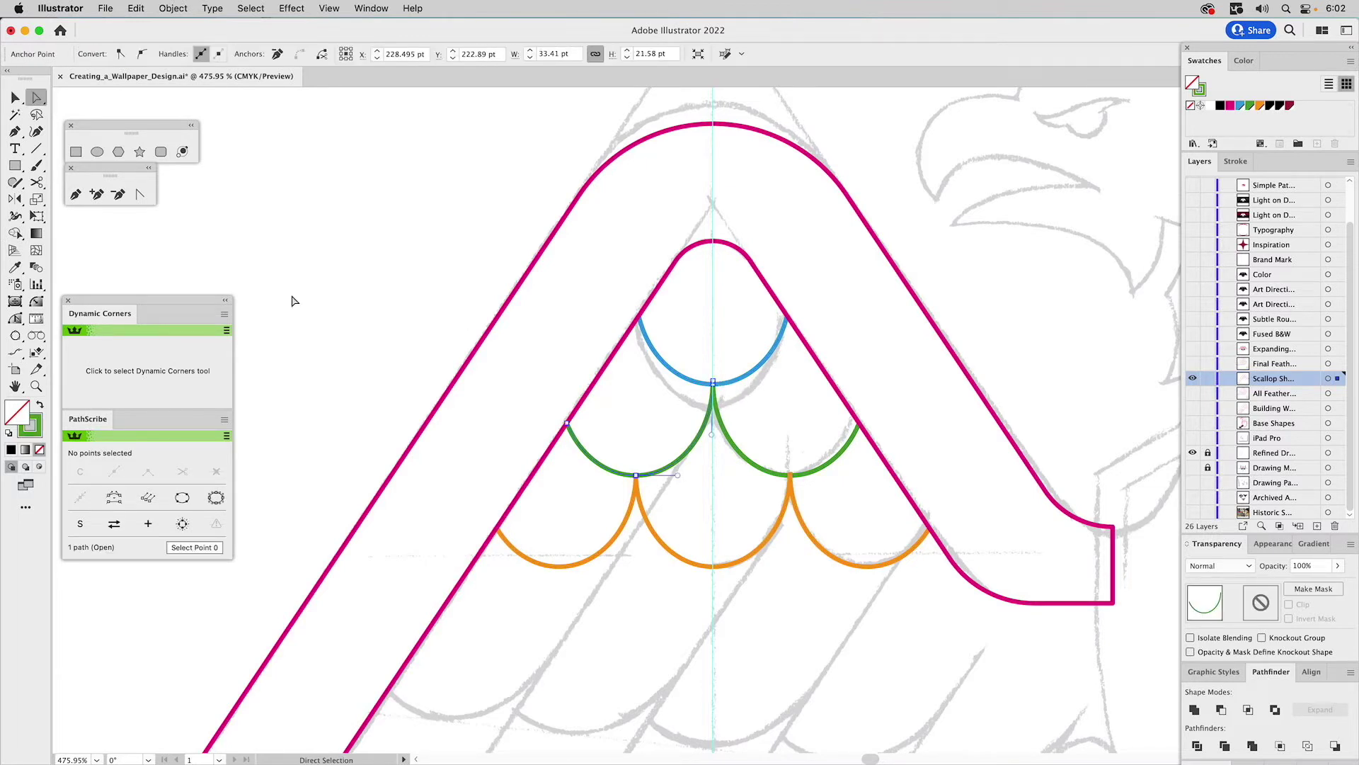
pyautogui.click(35, 387)
pyautogui.moveTo(648, 327); pyautogui.dragTo(882, 567)
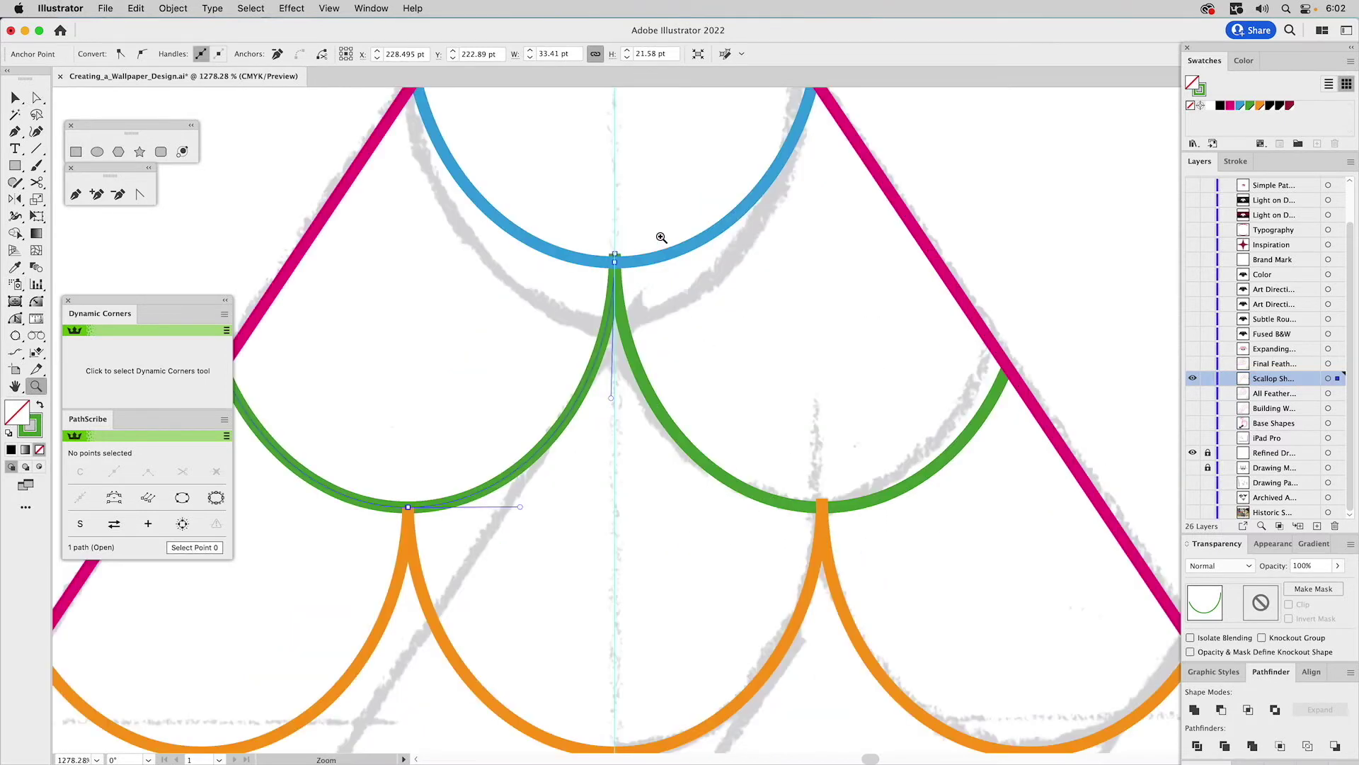
pyautogui.press('v')
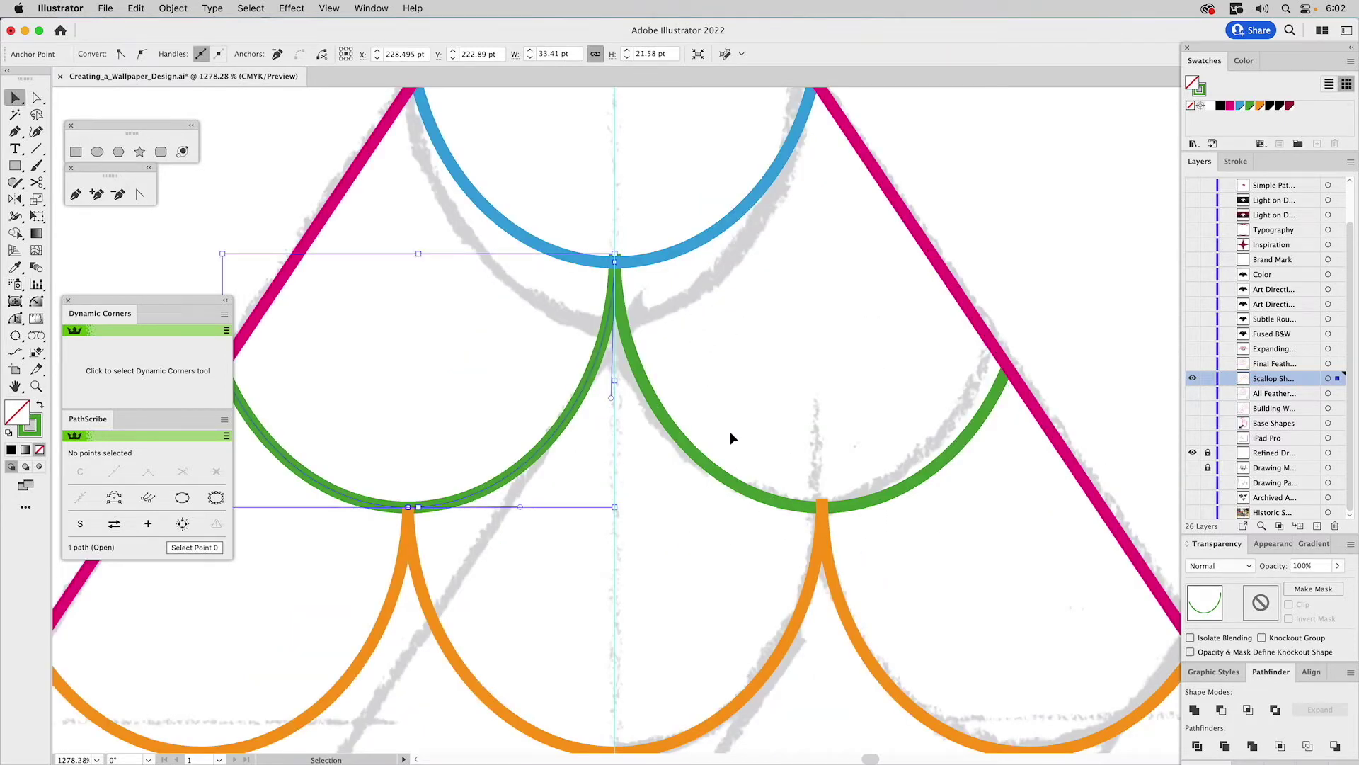
pyautogui.keyDown('shift'); pyautogui.click(818, 504); pyautogui.keyUp('shift')
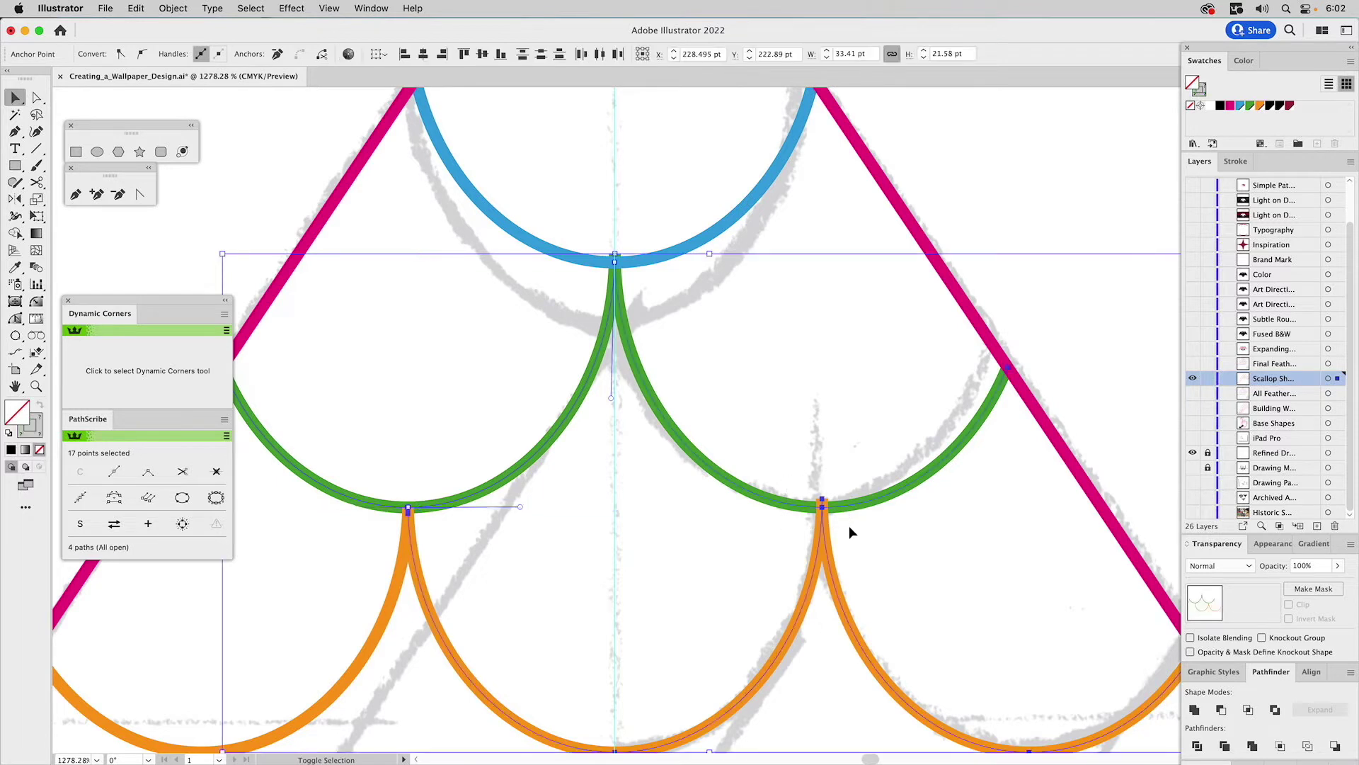
pyautogui.keyDown('shift'); pyautogui.click(642, 263); pyautogui.keyUp('shift')
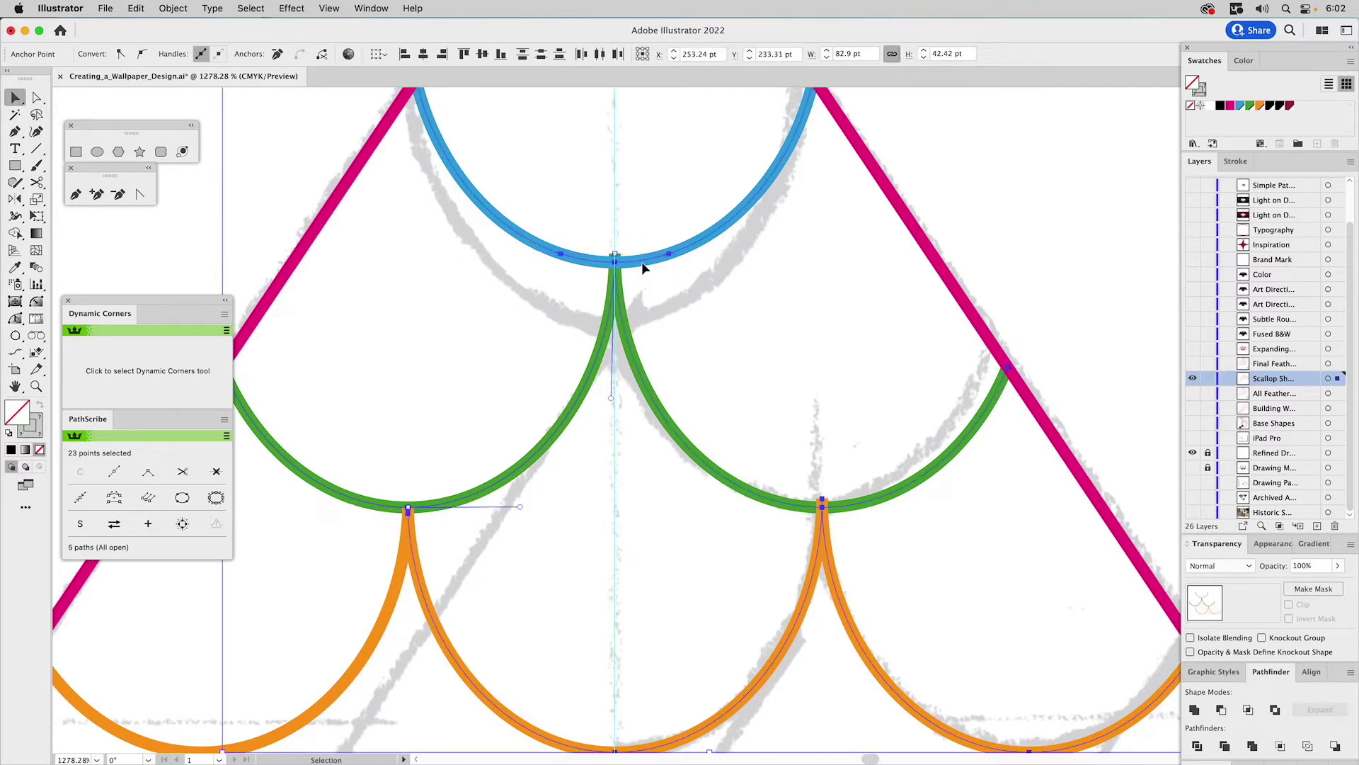
pyautogui.click(15, 235)
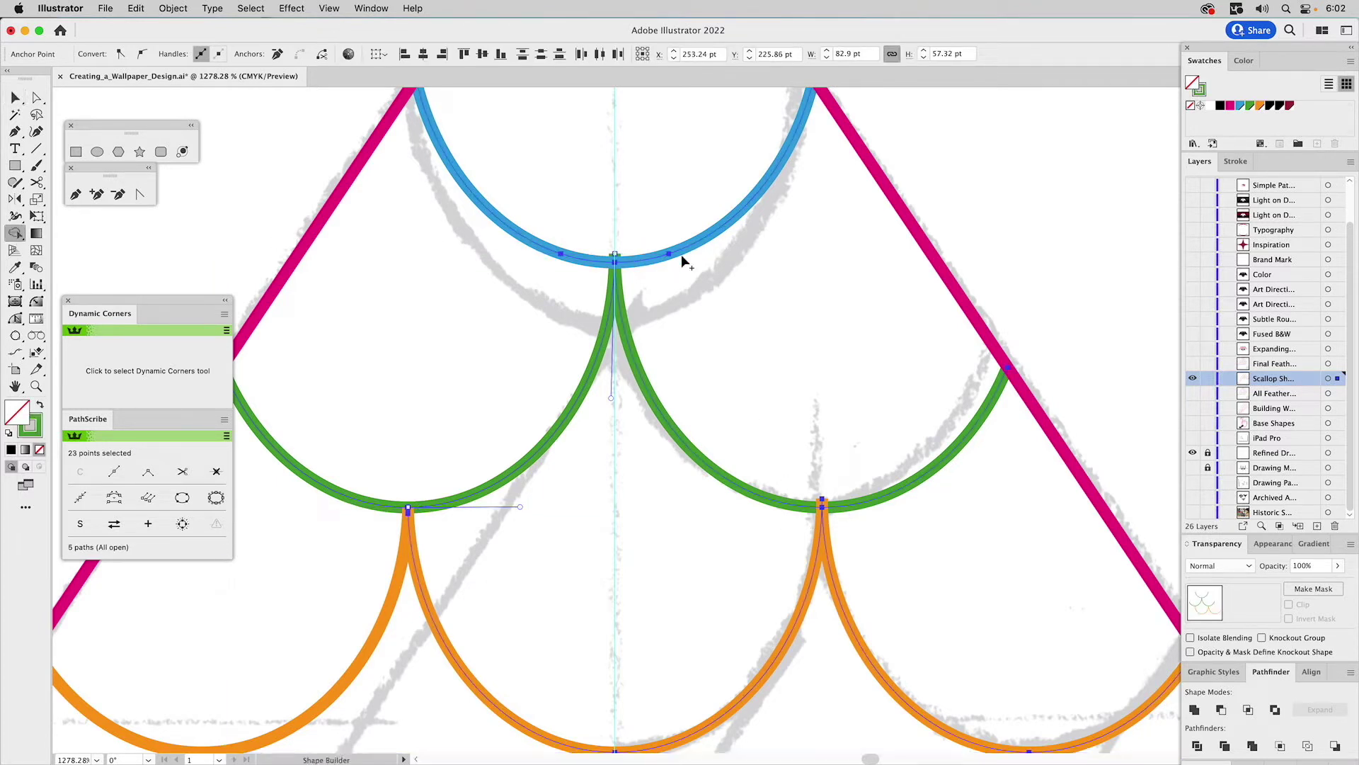
pyautogui.click(615, 262)
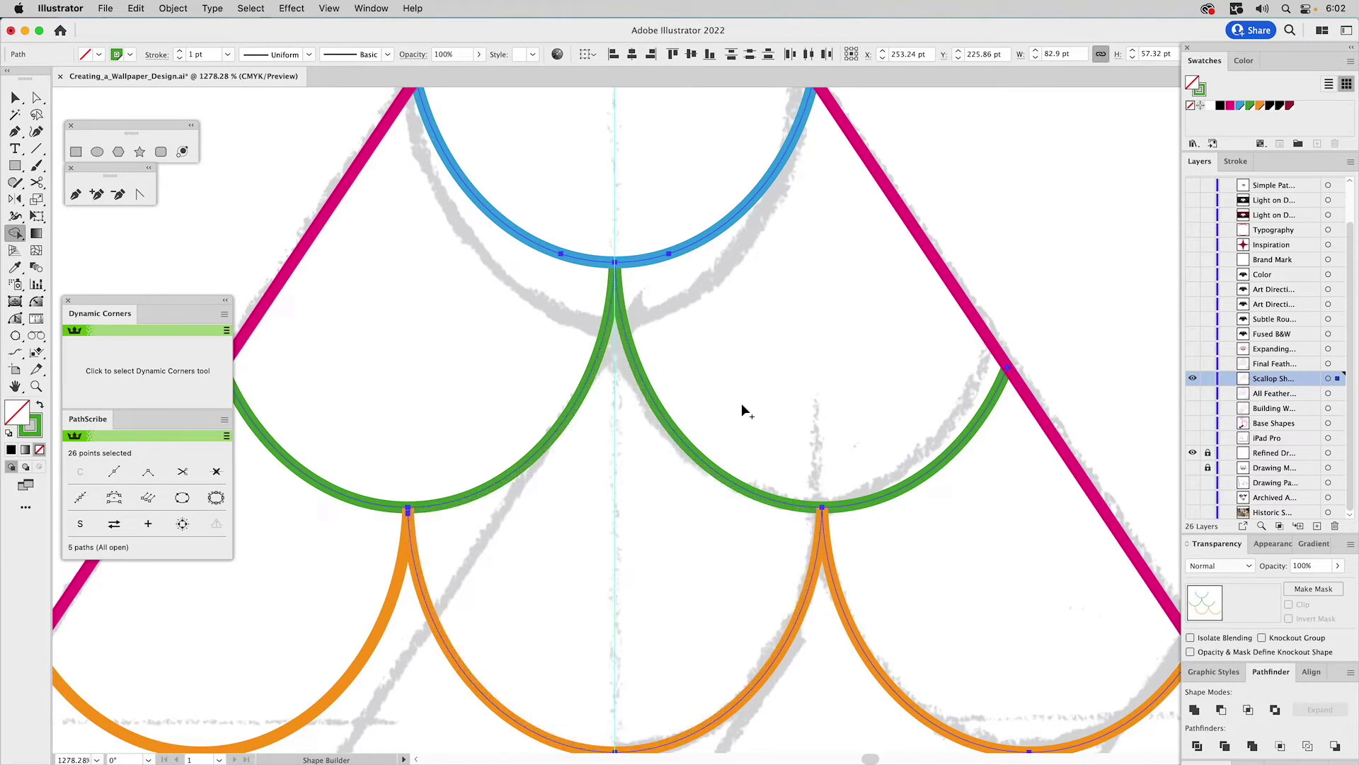
pyautogui.press('super')
pyautogui.click(712, 339)
# - Delete the copied magenta wing contour from the scallop layer and show the All Feathers layer together with the scallops
pyautogui.click(36, 386)
pyautogui.keyDown('alt'); pyautogui.click(652, 442); pyautogui.keyUp('alt')
pyautogui.keyDown('alt'); pyautogui.click(651, 442); pyautogui.keyUp('alt')
pyautogui.keyDown('alt'); pyautogui.click(691, 441); pyautogui.keyUp('alt')
pyautogui.keyDown('alt'); pyautogui.click(690, 440); pyautogui.keyUp('alt')
pyautogui.keyDown('alt'); pyautogui.click(691, 441); pyautogui.keyUp('alt')
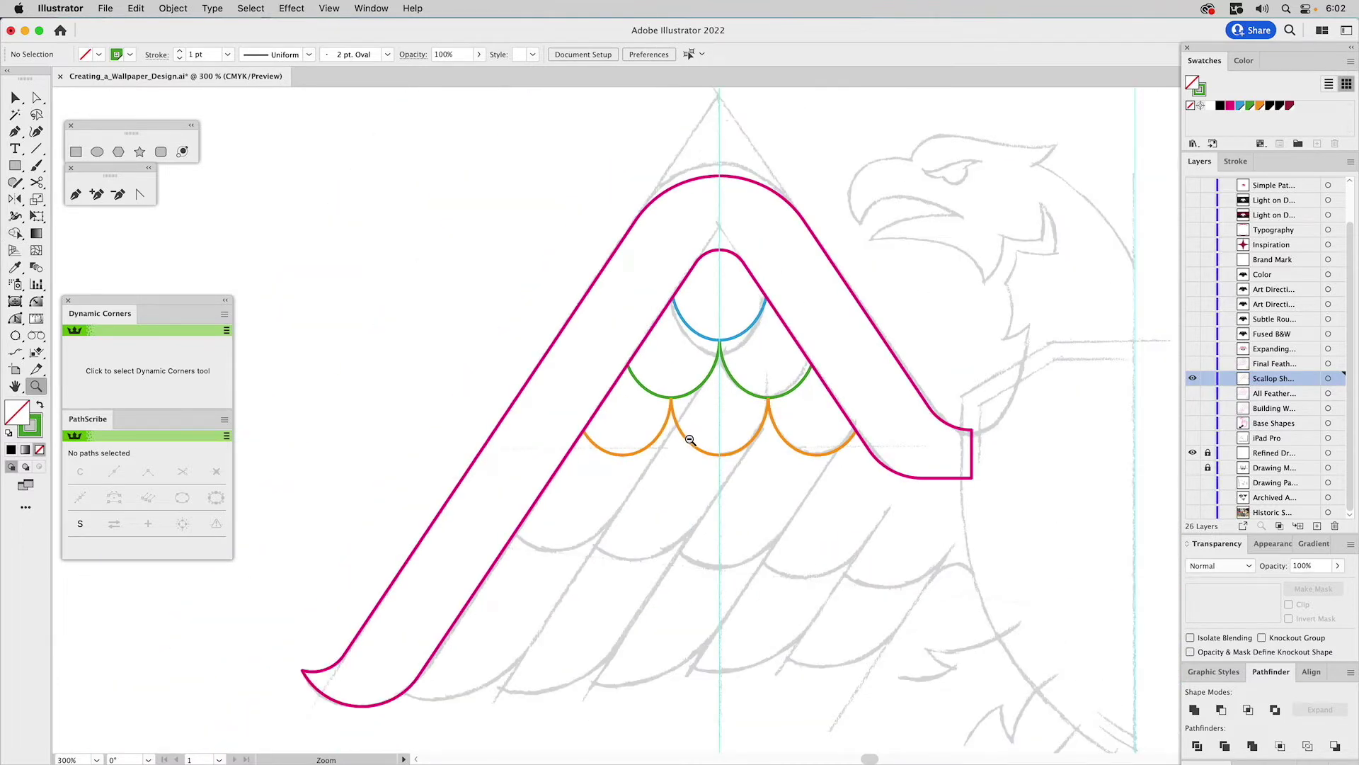
pyautogui.keyDown('alt'); pyautogui.click(690, 440); pyautogui.keyUp('alt')
pyautogui.moveTo(713, 446); pyautogui.dragTo(634, 368)
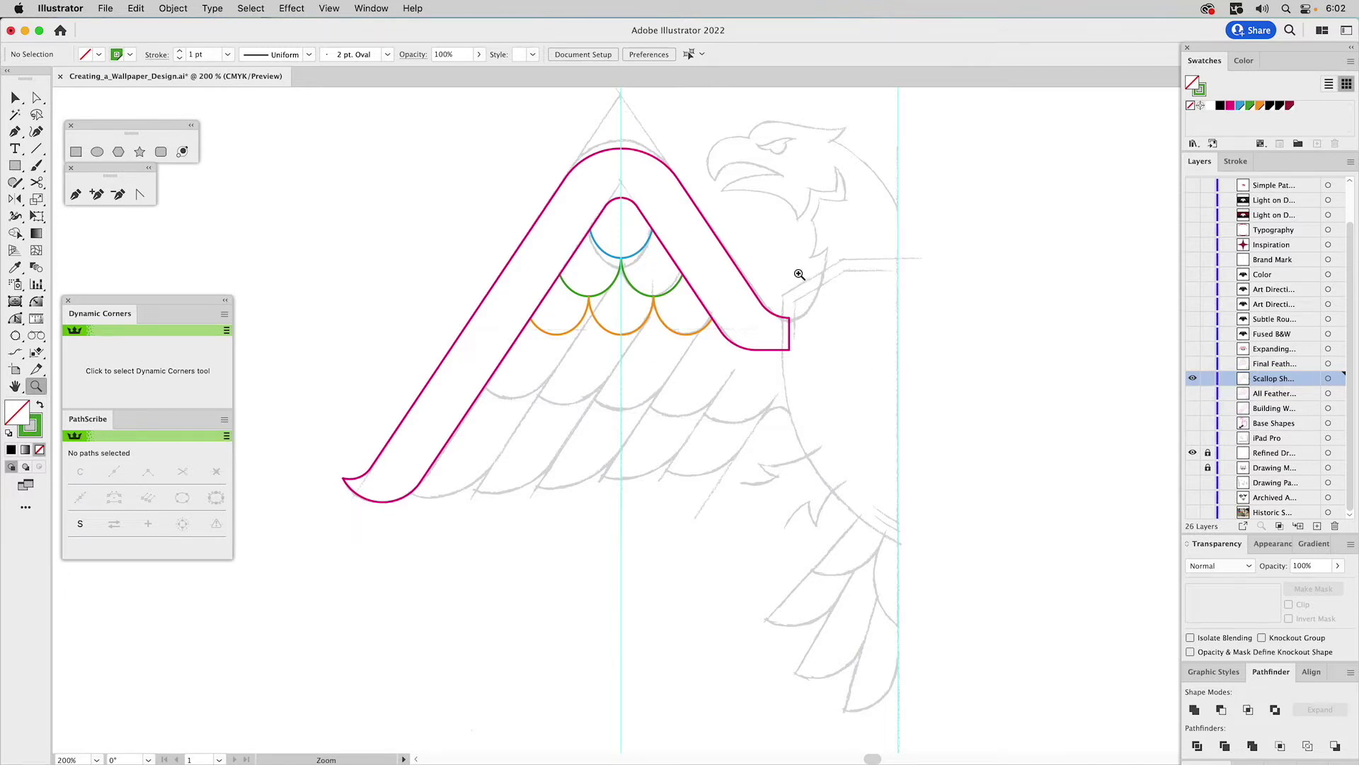
pyautogui.press('v')
pyautogui.click(770, 345)
pyautogui.press('Delete')
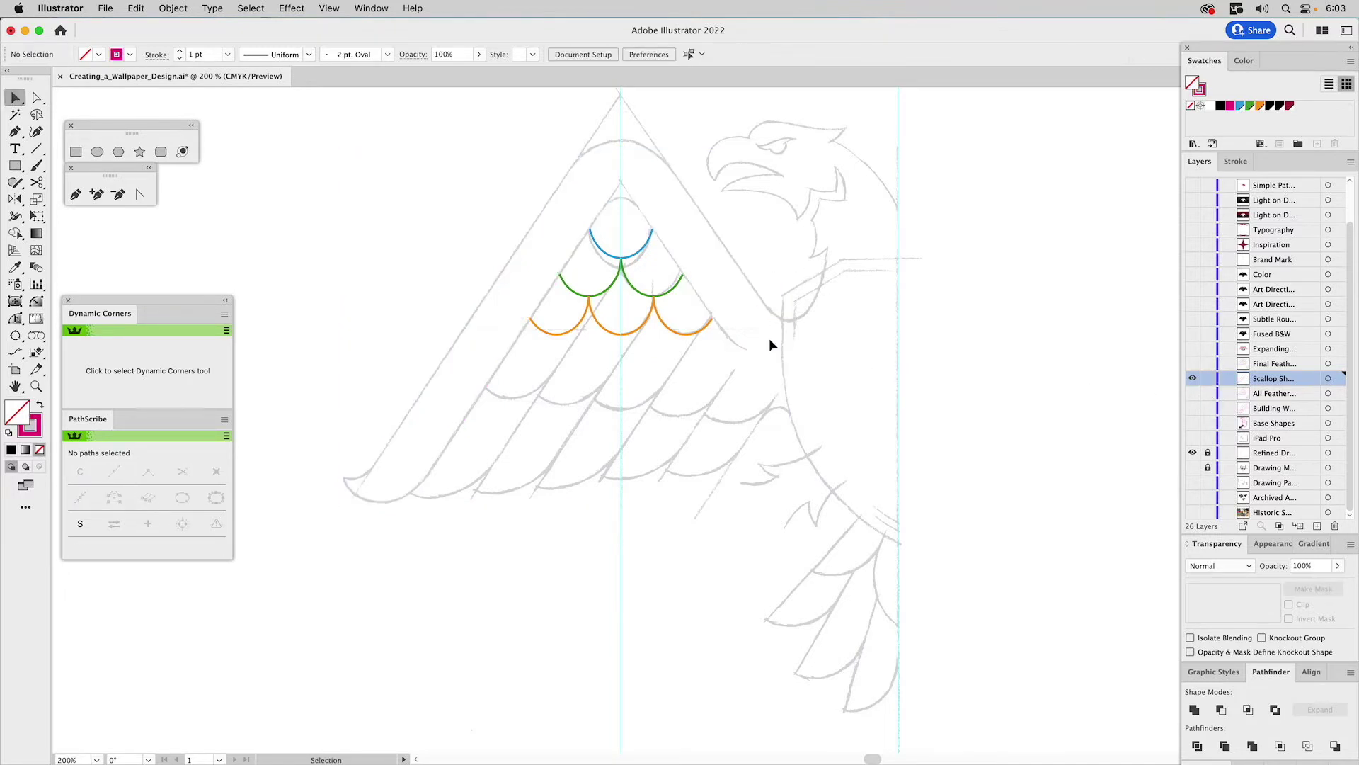
pyautogui.click(1193, 393)
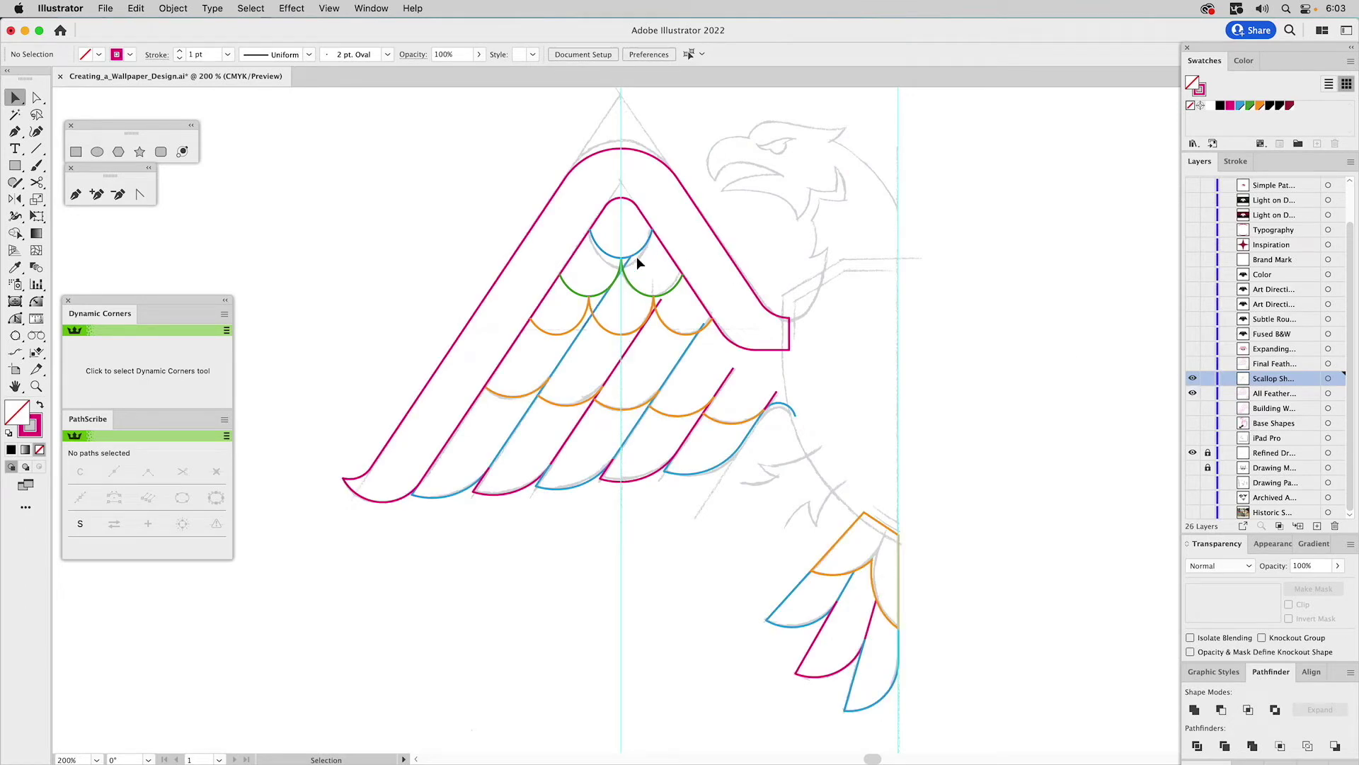
# - Shorten the upper ends of the three long feather lines so they meet the orange scallops
pyautogui.click(36, 385)
pyautogui.moveTo(495, 189); pyautogui.dragTo(766, 419)
pyautogui.press('a')
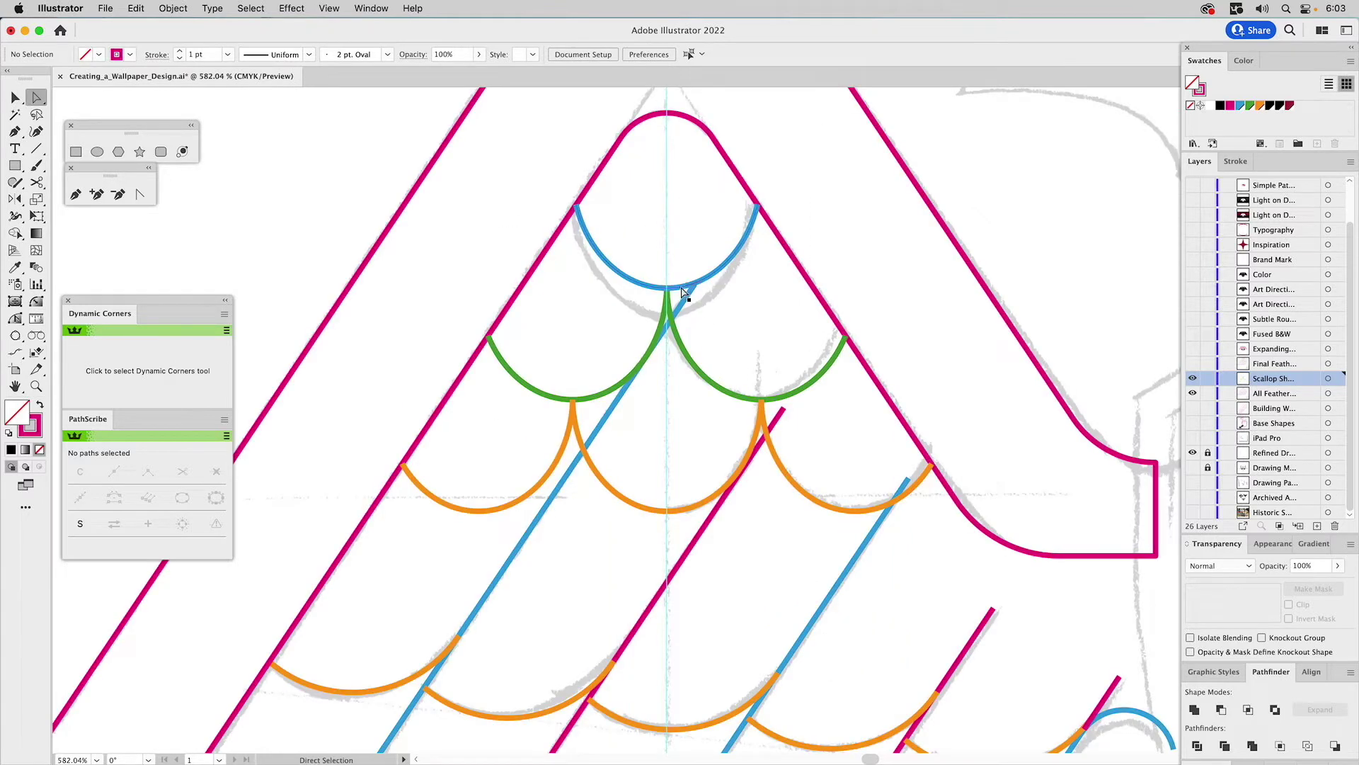
pyautogui.click(693, 296)
pyautogui.moveTo(693, 296); pyautogui.dragTo(583, 452)
pyautogui.click(784, 410)
pyautogui.moveTo(785, 411); pyautogui.dragTo(766, 433)
pyautogui.click(909, 480)
pyautogui.moveTo(911, 486); pyautogui.dragTo(894, 500)
pyautogui.click(858, 448)
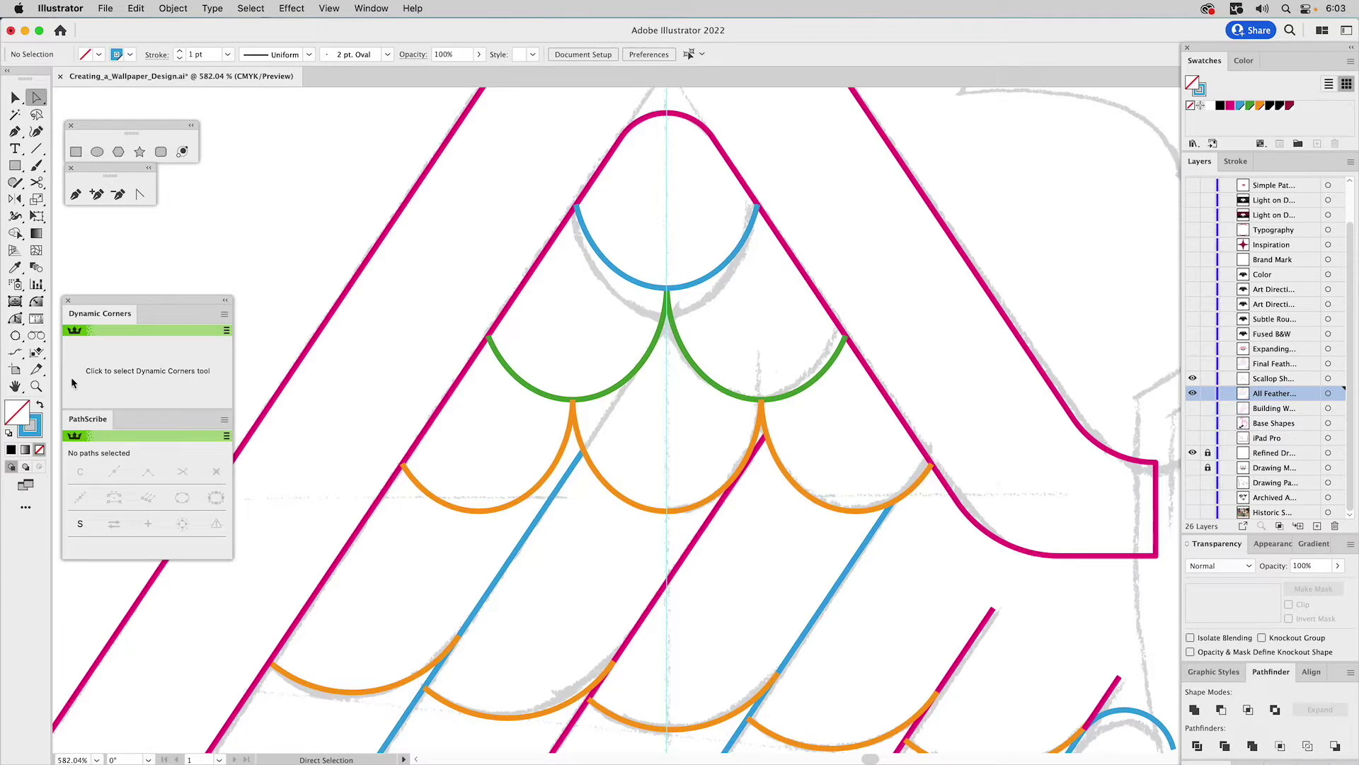
# - Hide the scallop and All Feathers layers, and show the Final Feathers and Base Shapes layers
pyautogui.click(37, 387)
pyautogui.keyDown('alt'); pyautogui.click(750, 498); pyautogui.keyUp('alt')
pyautogui.keyDown('alt'); pyautogui.click(736, 490); pyautogui.keyUp('alt')
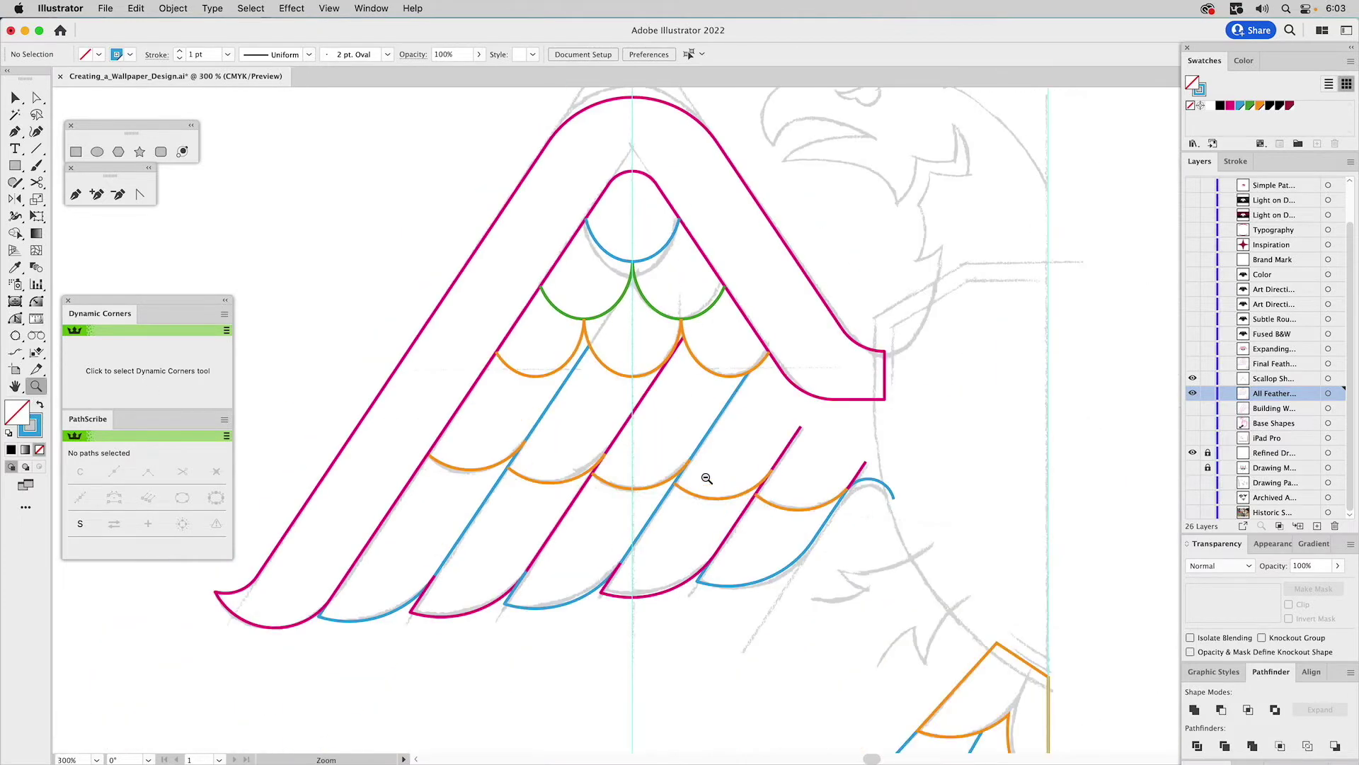
pyautogui.keyDown('alt'); pyautogui.click(705, 477); pyautogui.keyUp('alt')
pyautogui.scroll(2, 856, 386)
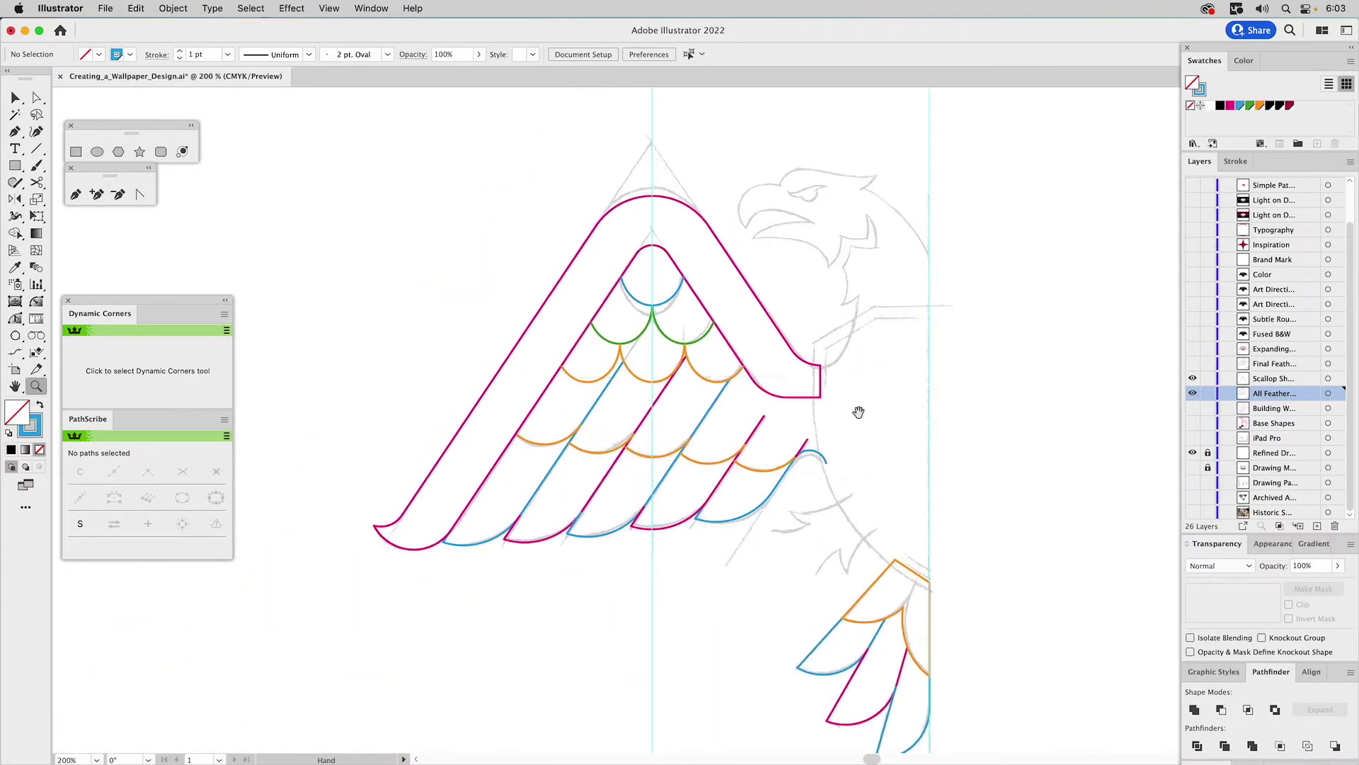
pyautogui.hscroll(3, 885, 383)
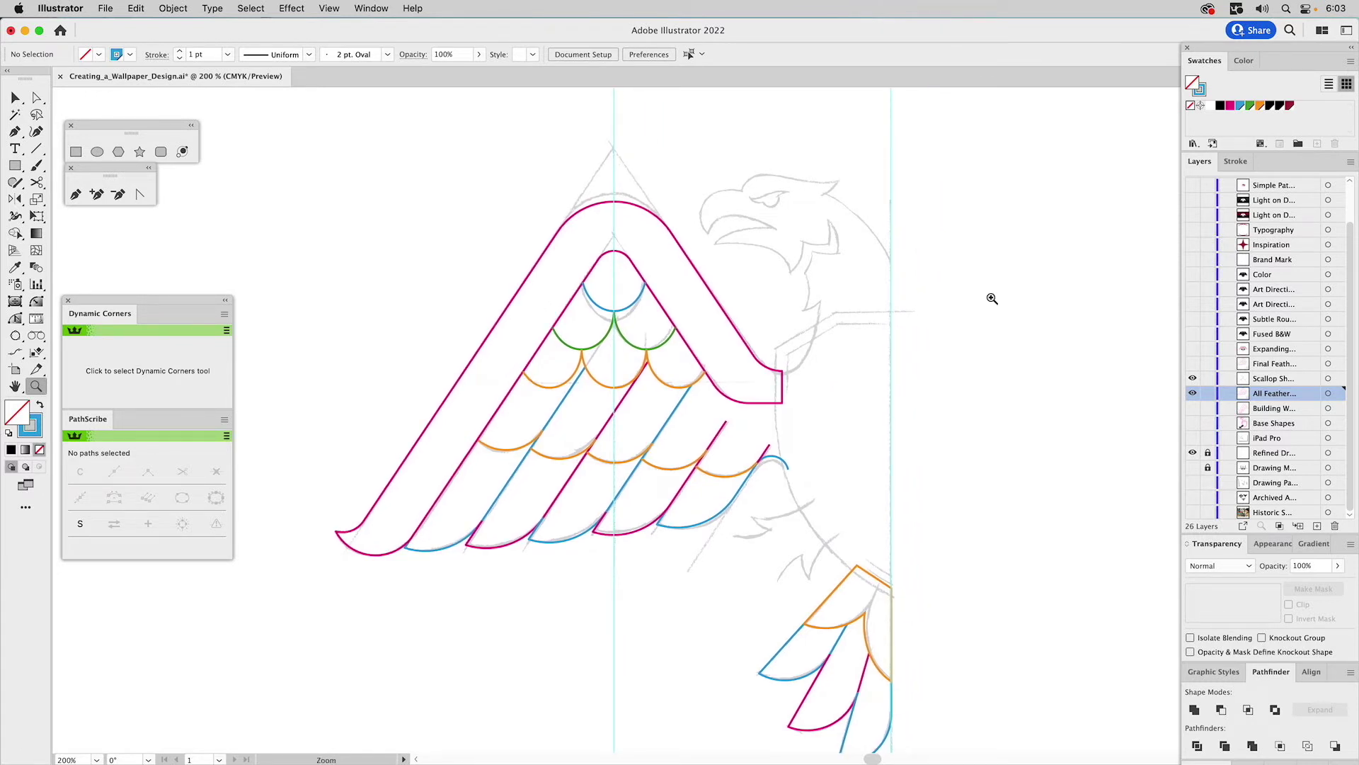
pyautogui.click(1193, 378)
pyautogui.click(1193, 364)
pyautogui.click(1193, 424)
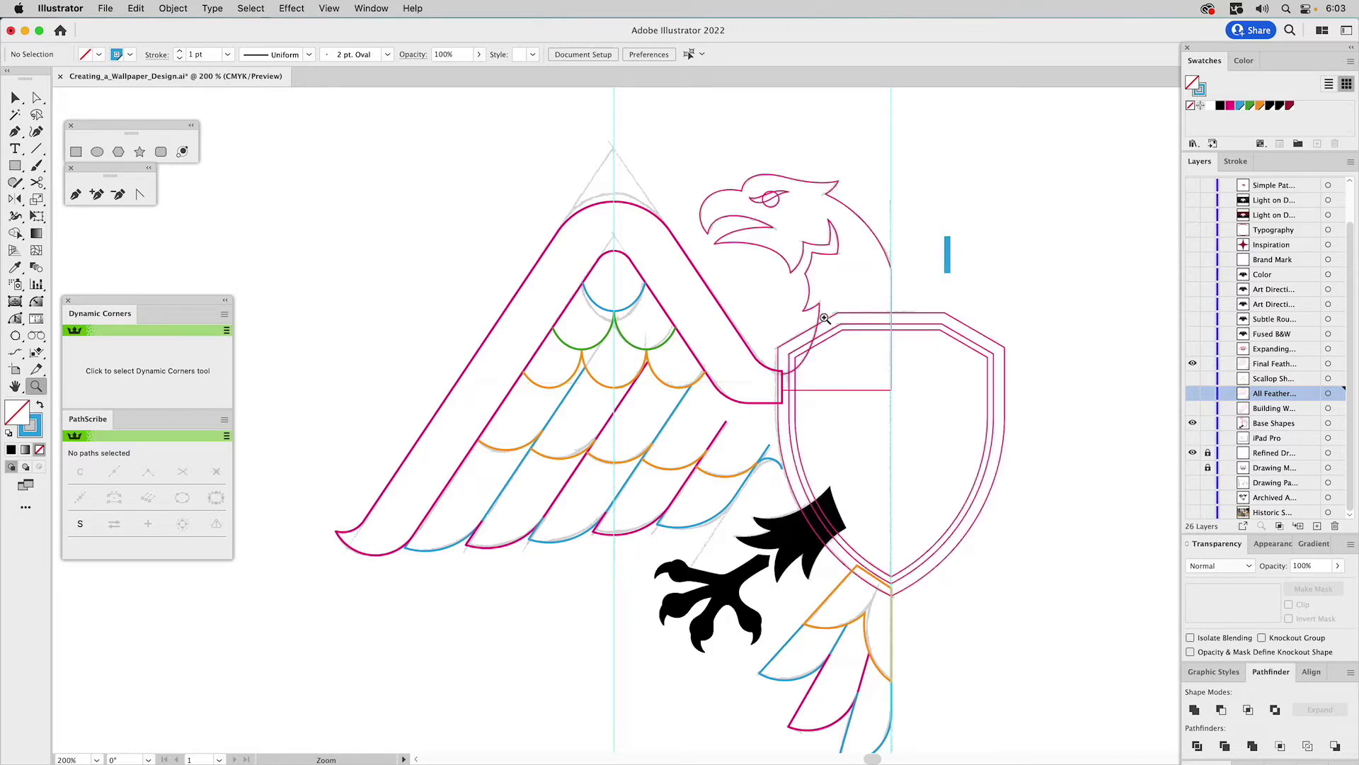
# - Check the shield's line spacing by fitting the blue rectangle between its border lines, return it beside the eagle's head, and check its width
pyautogui.press('v')
pyautogui.click(948, 245)
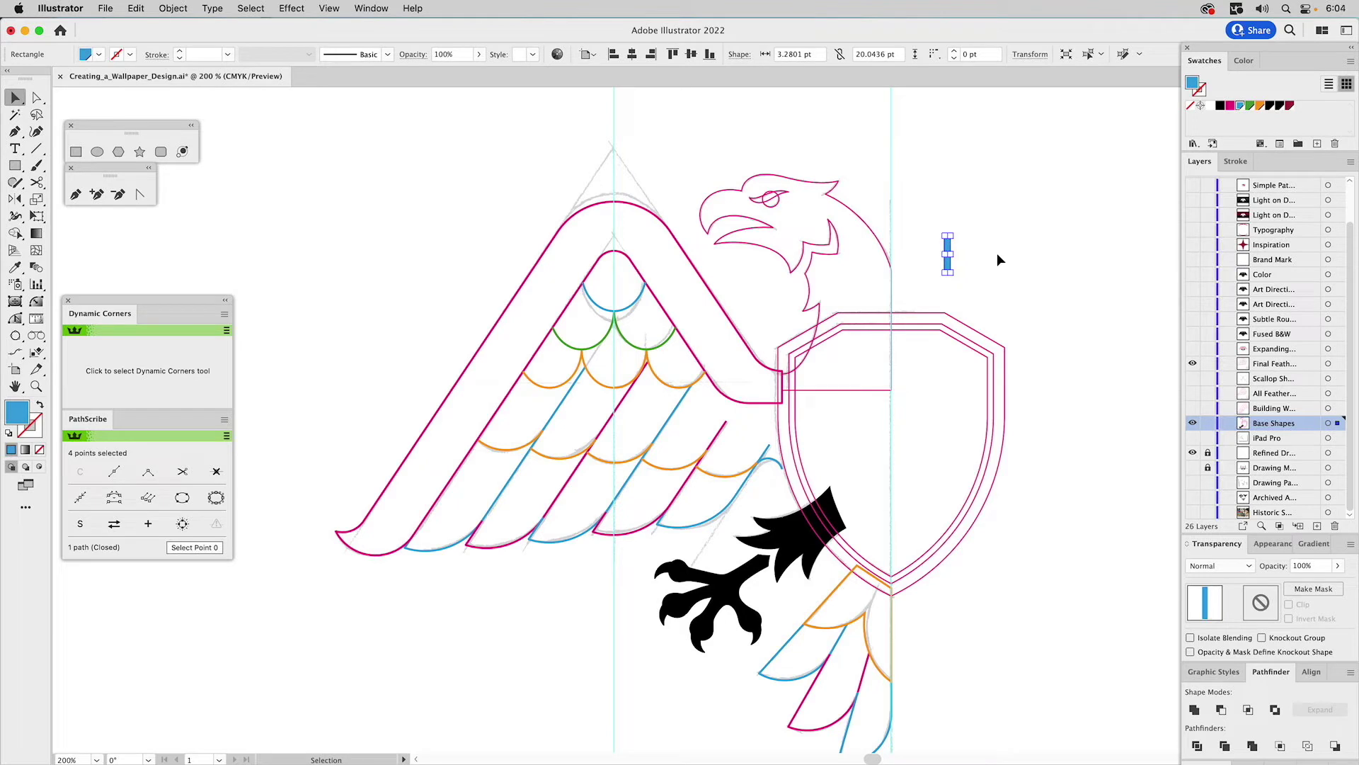
pyautogui.click(997, 256)
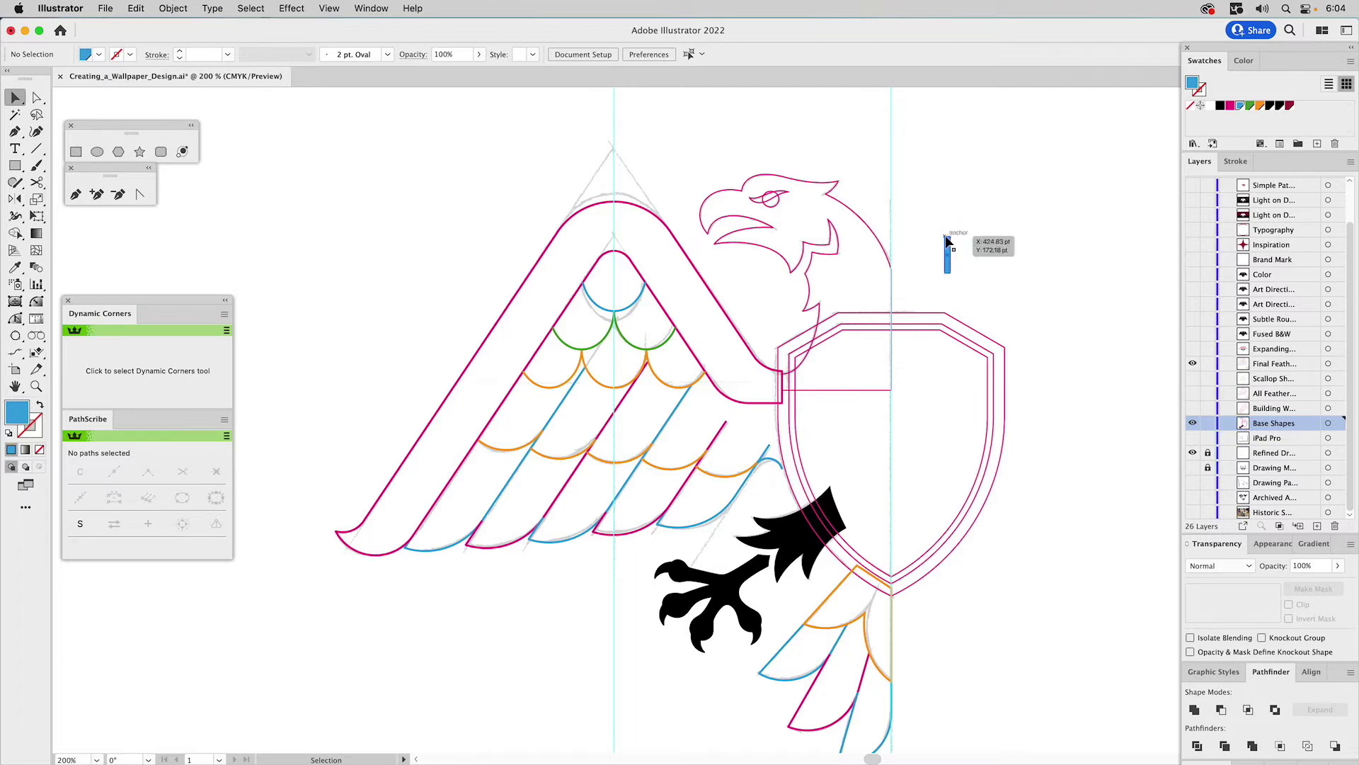
pyautogui.moveTo(948, 240); pyautogui.dragTo(990, 358)
pyautogui.click(959, 341)
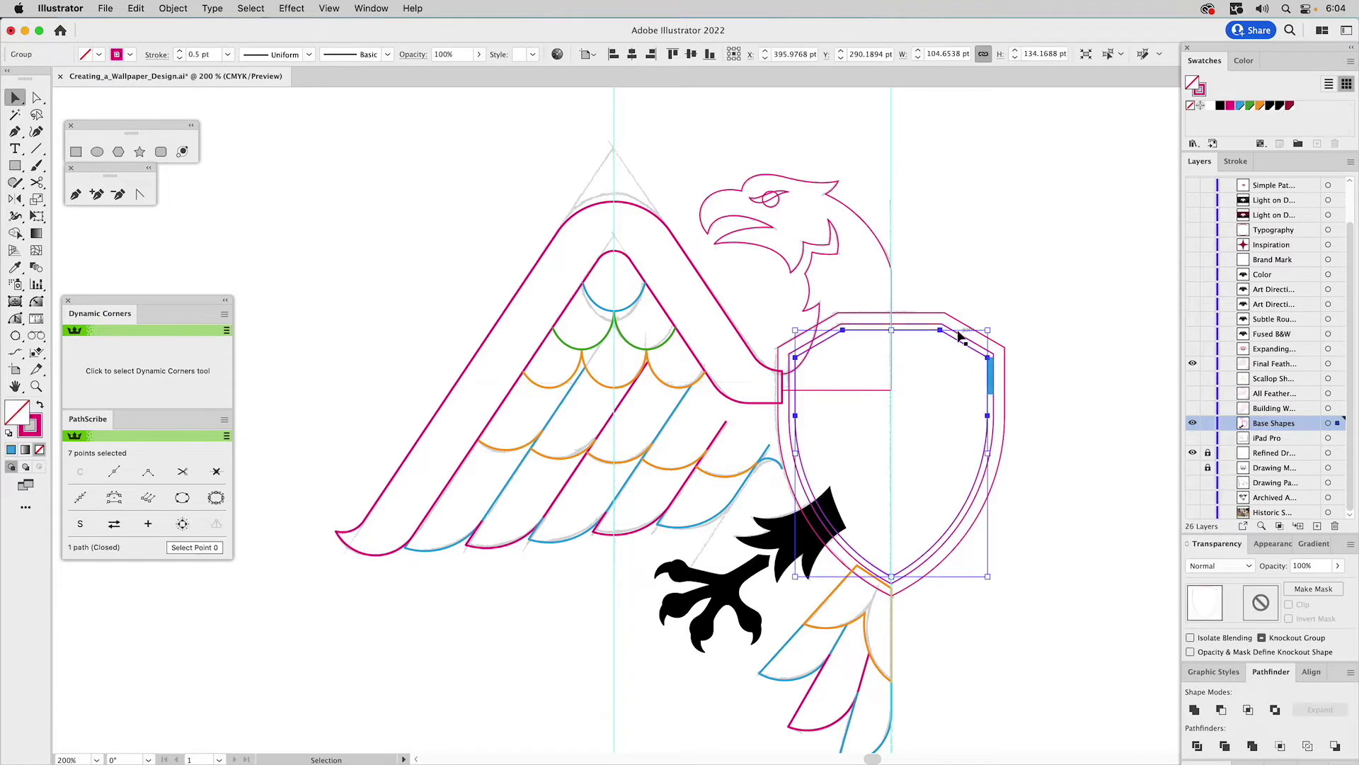
pyautogui.click(967, 278)
pyautogui.moveTo(997, 361); pyautogui.dragTo(961, 248)
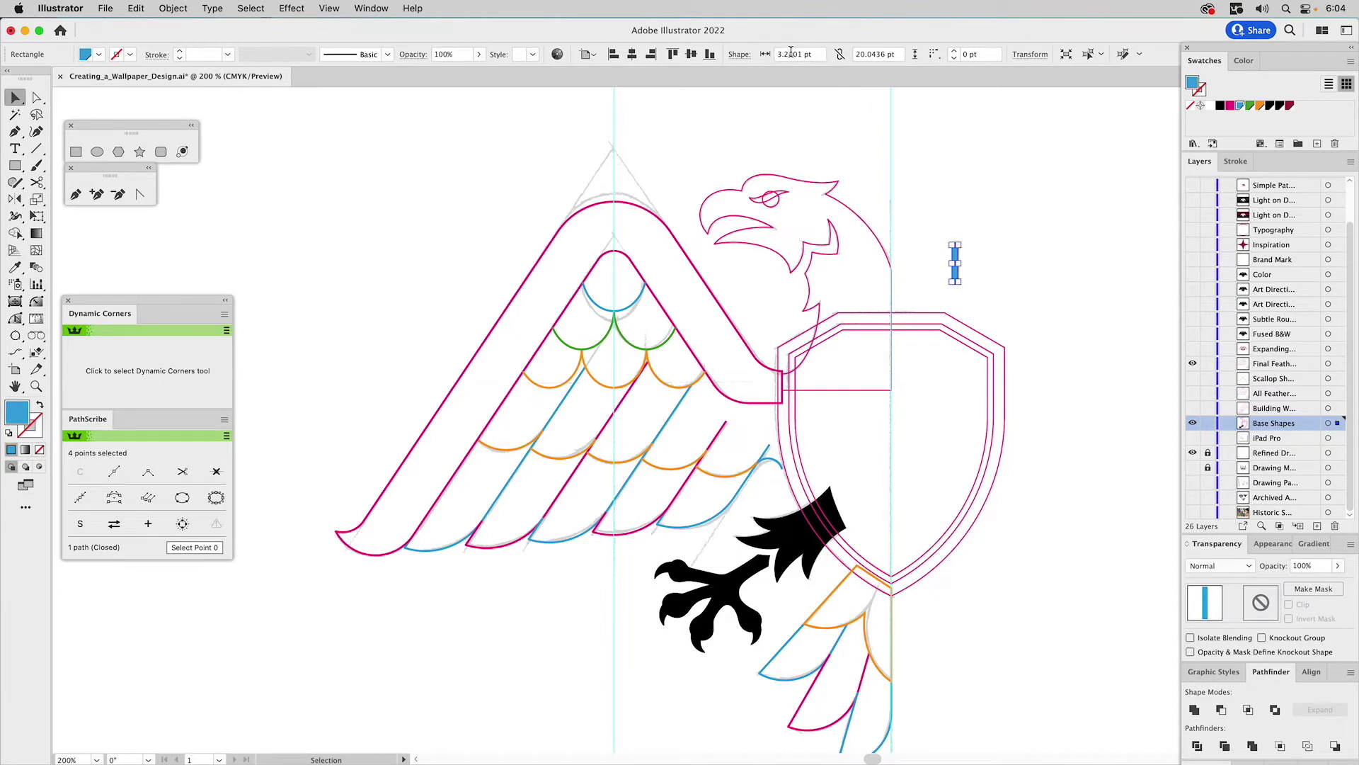
pyautogui.moveTo(801, 54); pyautogui.dragTo(762, 53)
pyautogui.moveTo(766, 281); pyautogui.dragTo(345, 507)
pyautogui.scroll(-3, 579, 403)
pyautogui.hscroll(2, 580, 403)
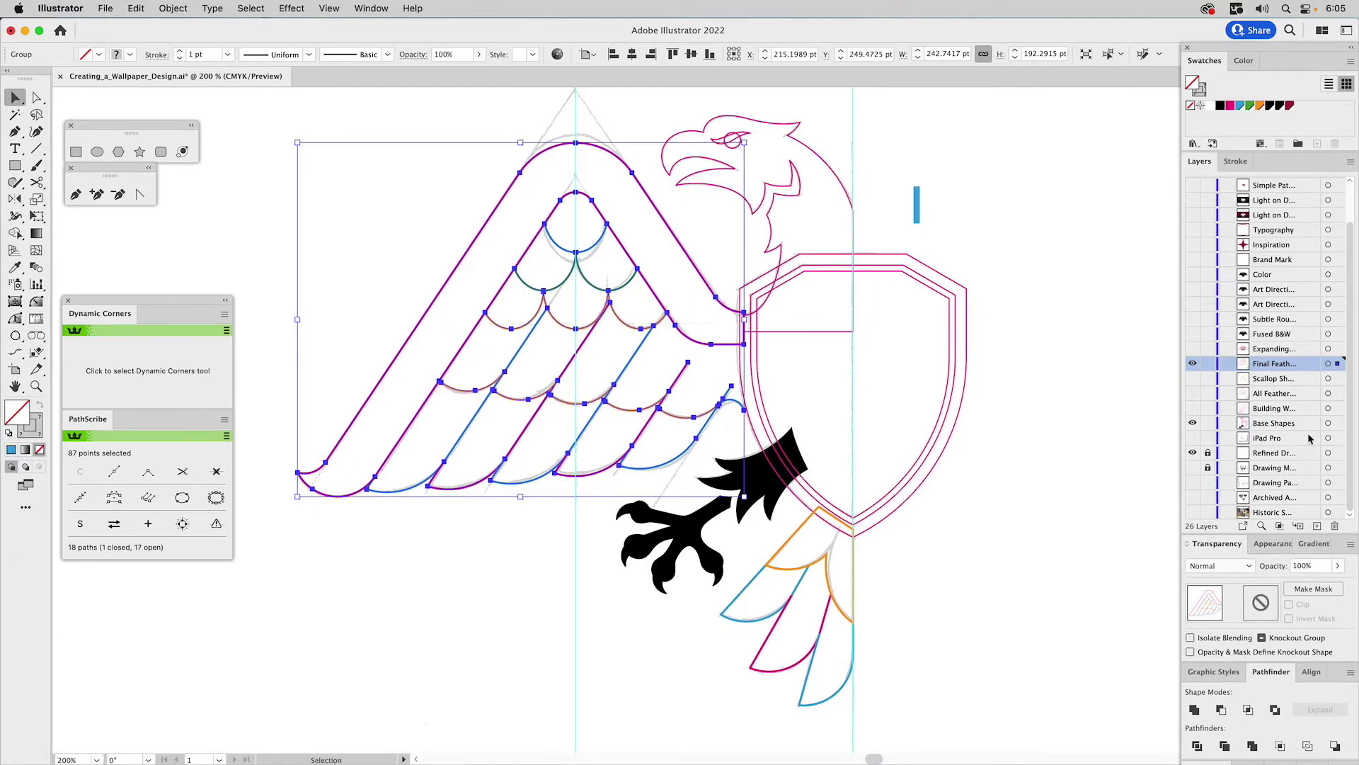
pyautogui.click(1237, 162)
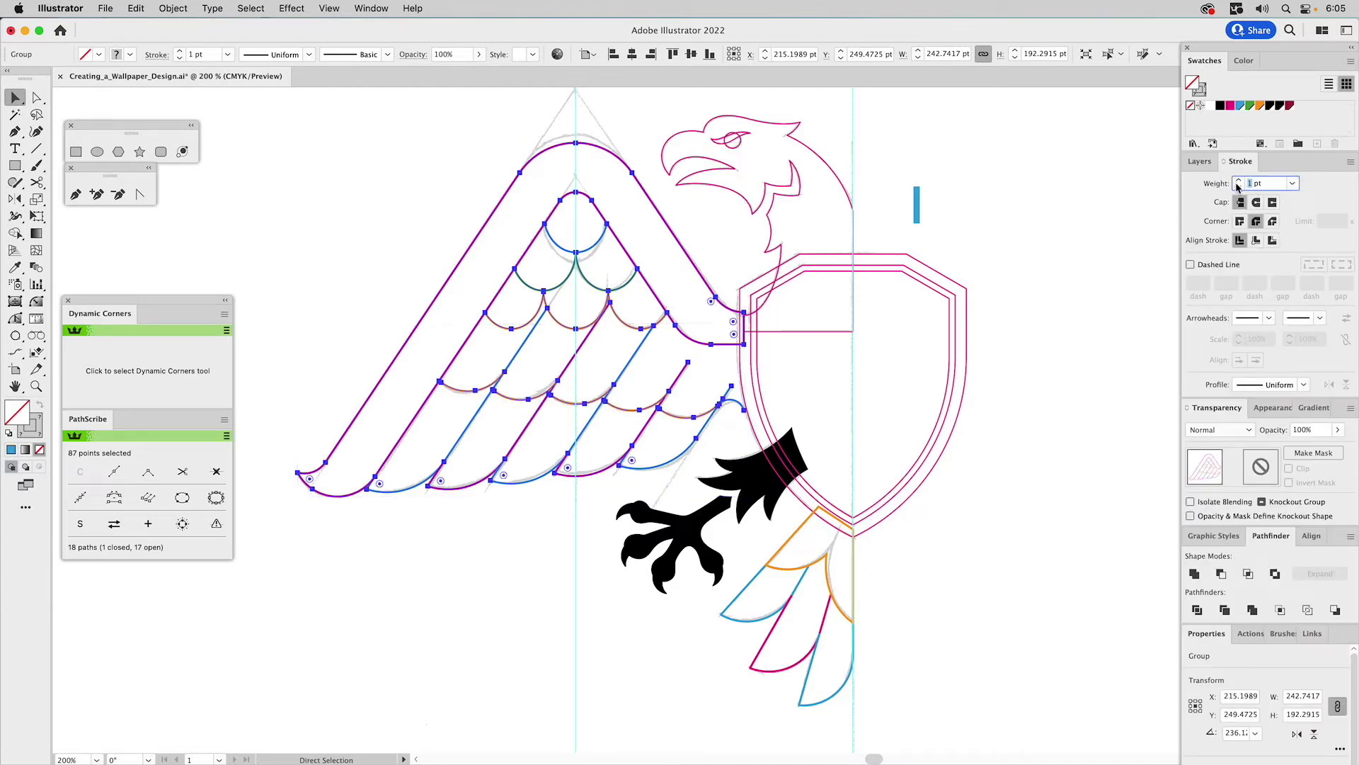
pyautogui.moveTo(1251, 183); pyautogui.dragTo(1248, 184)
pyautogui.press('super')
pyautogui.click(1061, 190)
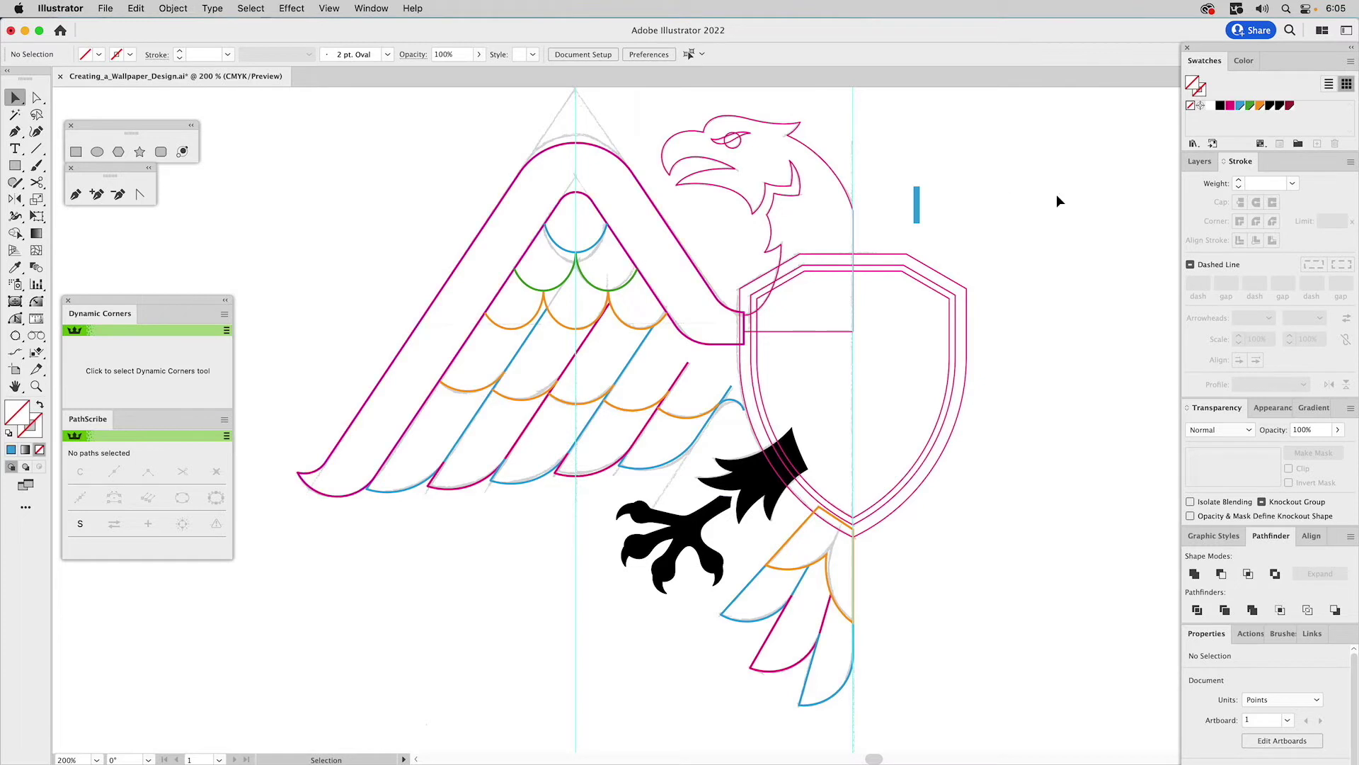
# - Set the stroke weight of the wing linework to 3.2801 pt with round corner joins
pyautogui.moveTo(338, 188); pyautogui.dragTo(691, 473)
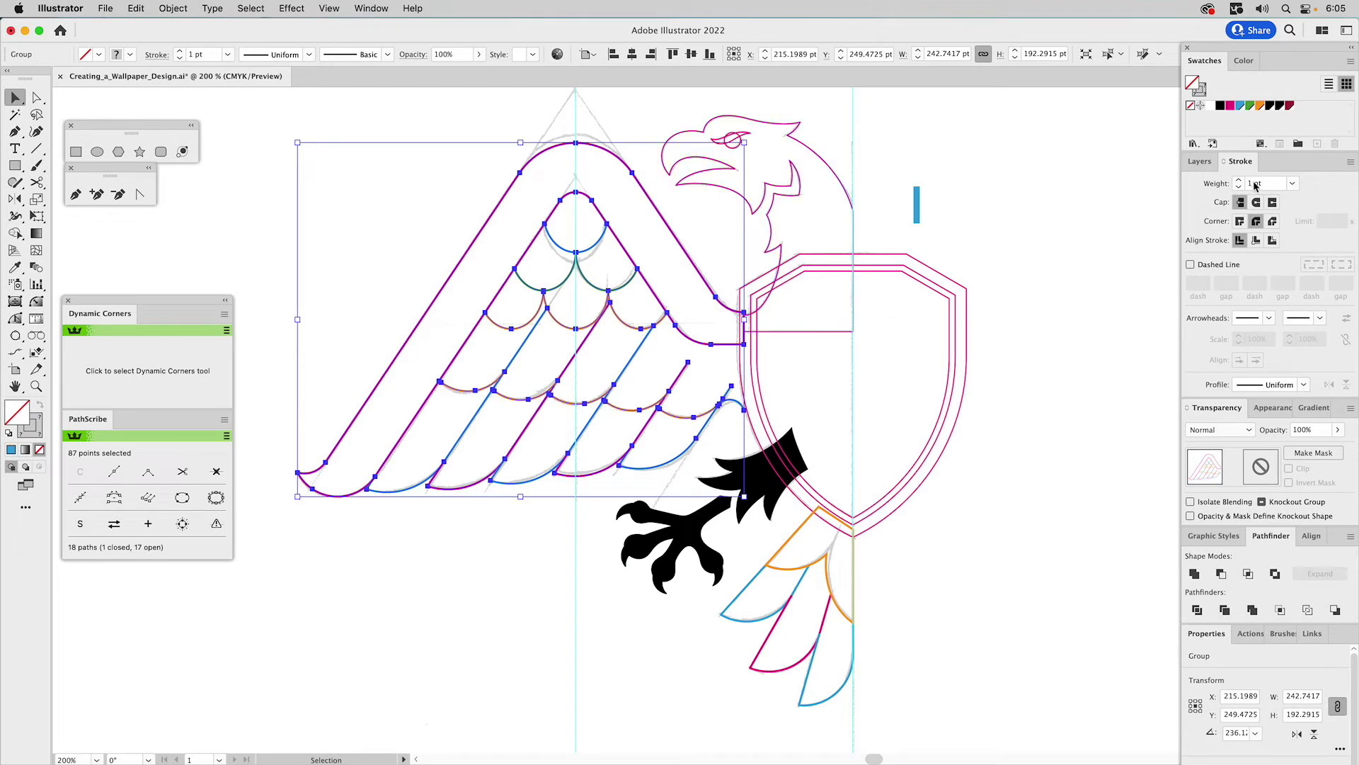
pyautogui.click(916, 199)
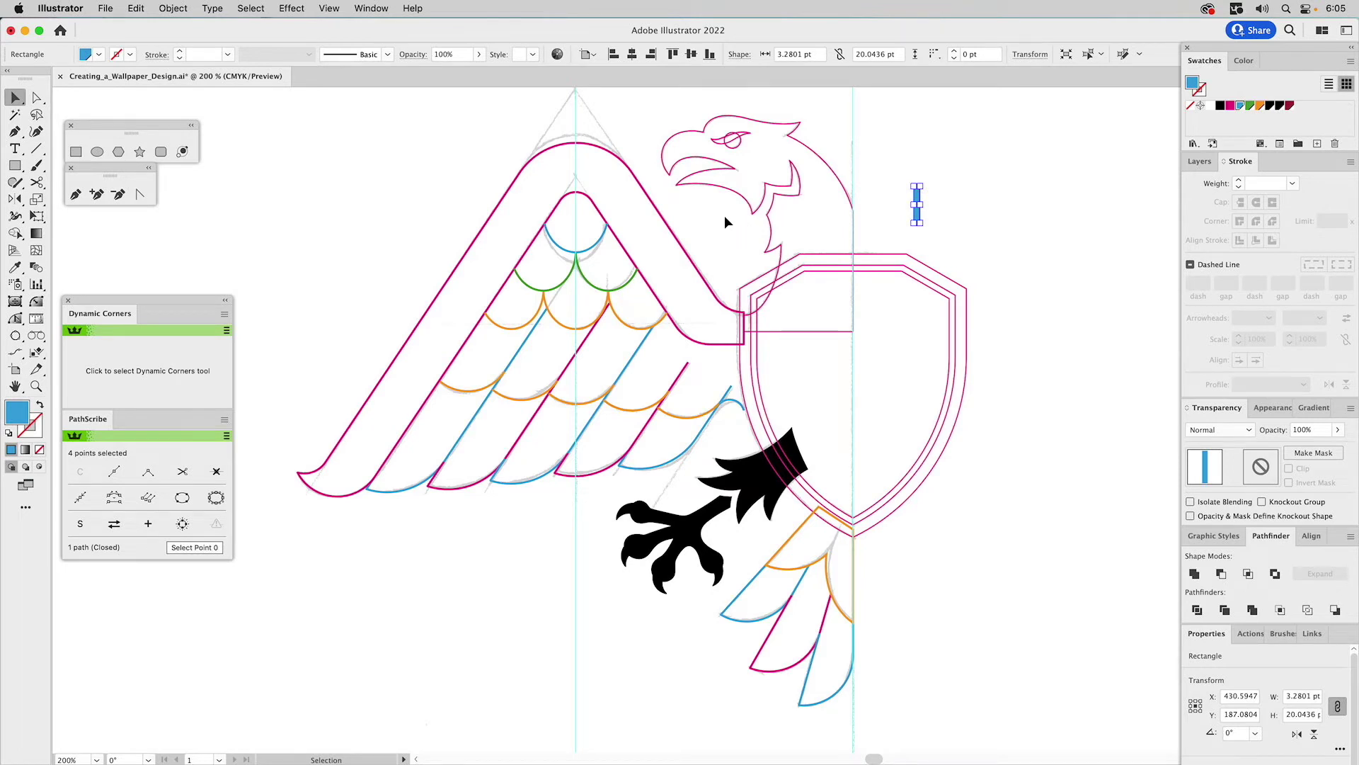
pyautogui.click(543, 360)
pyautogui.doubleClick(1246, 185)
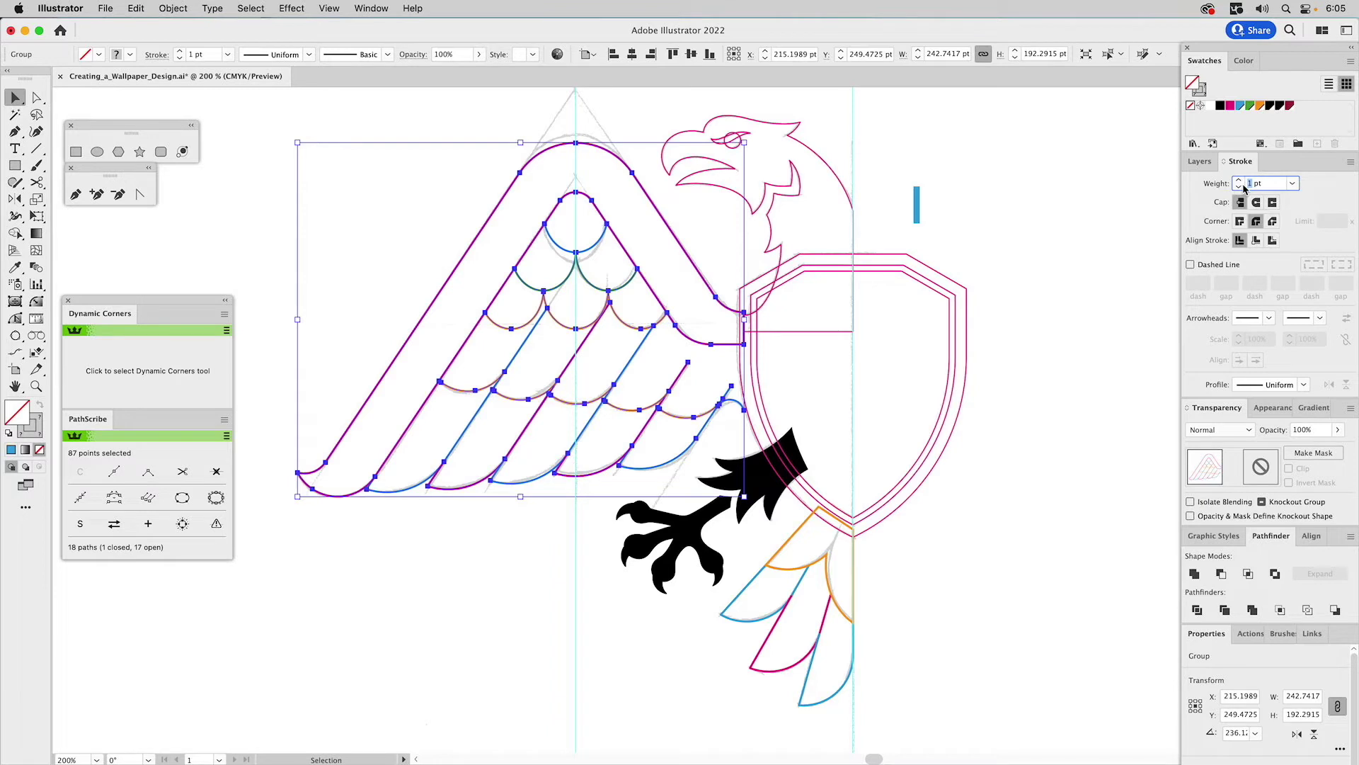
pyautogui.write('3.2801')
pyautogui.press('Return')
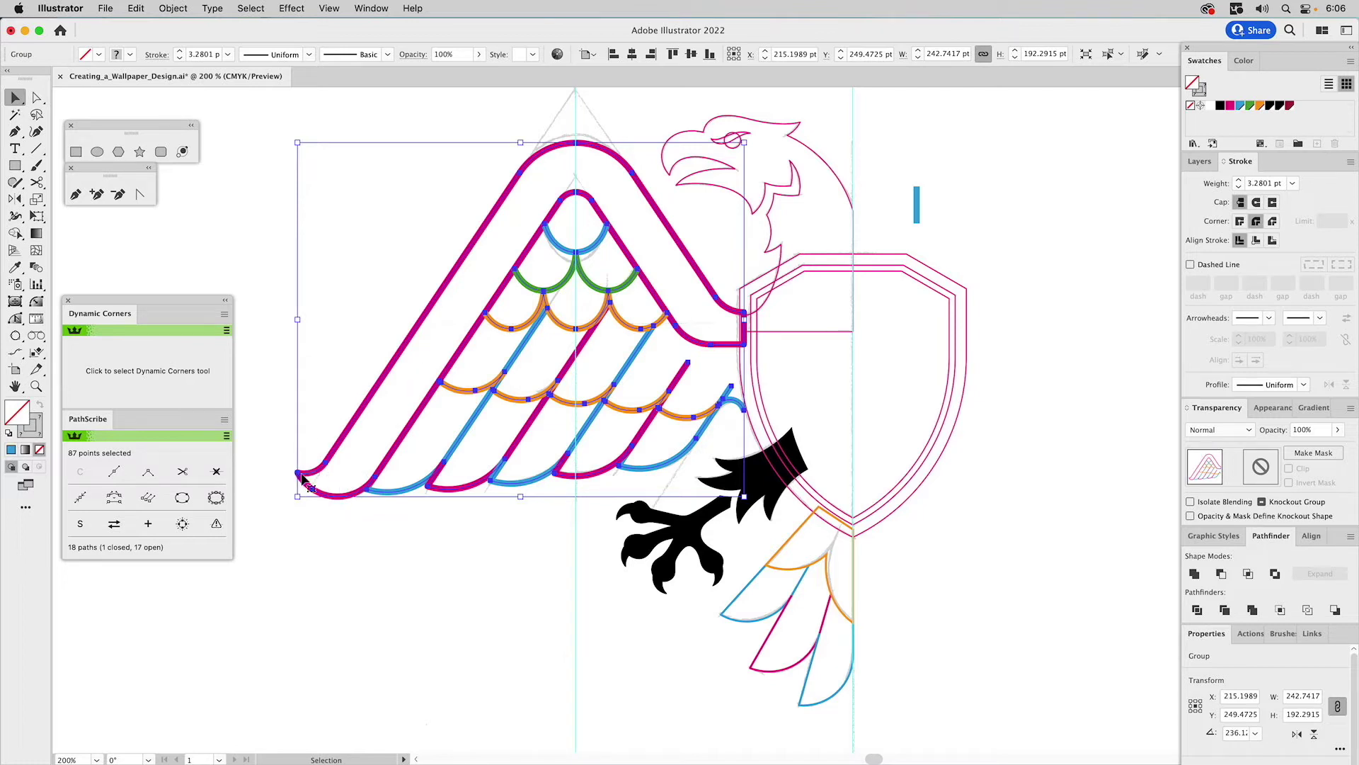
pyautogui.click(1239, 223)
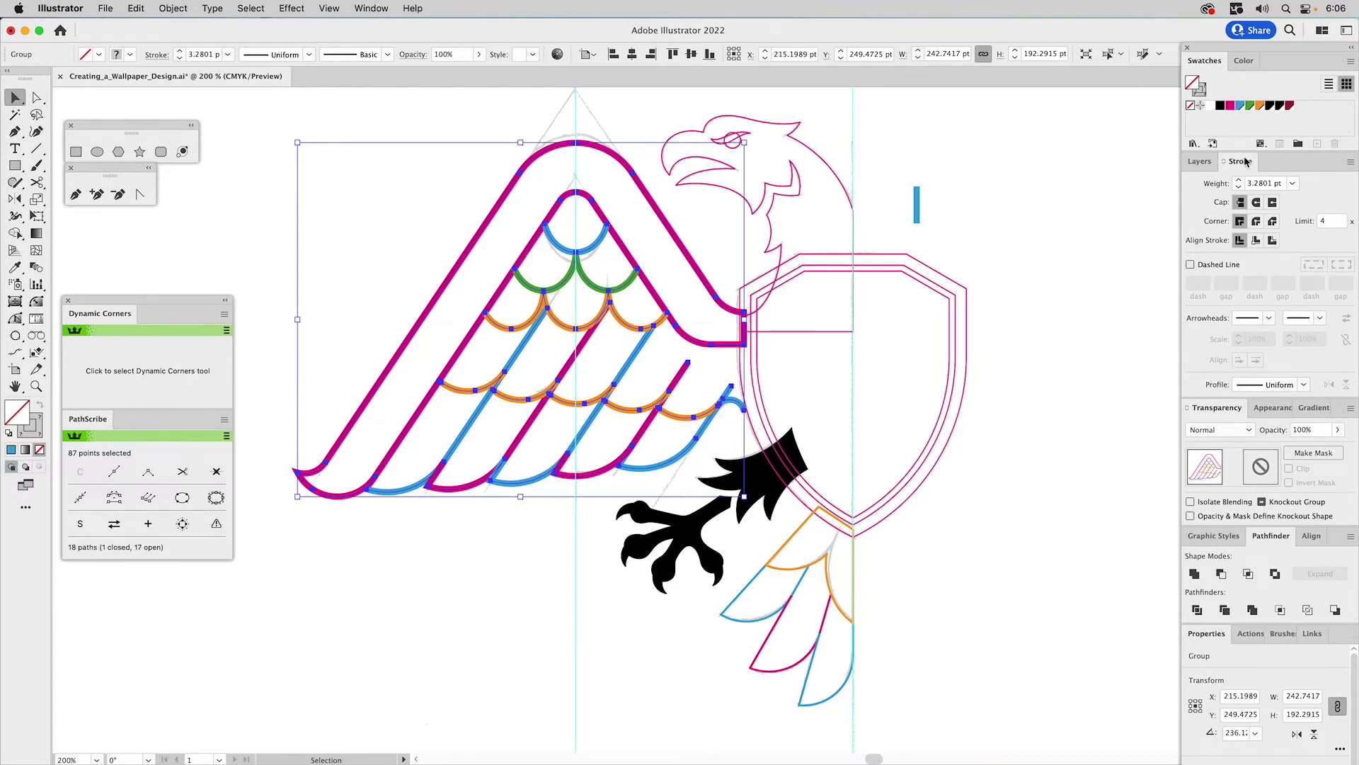
pyautogui.click(1256, 222)
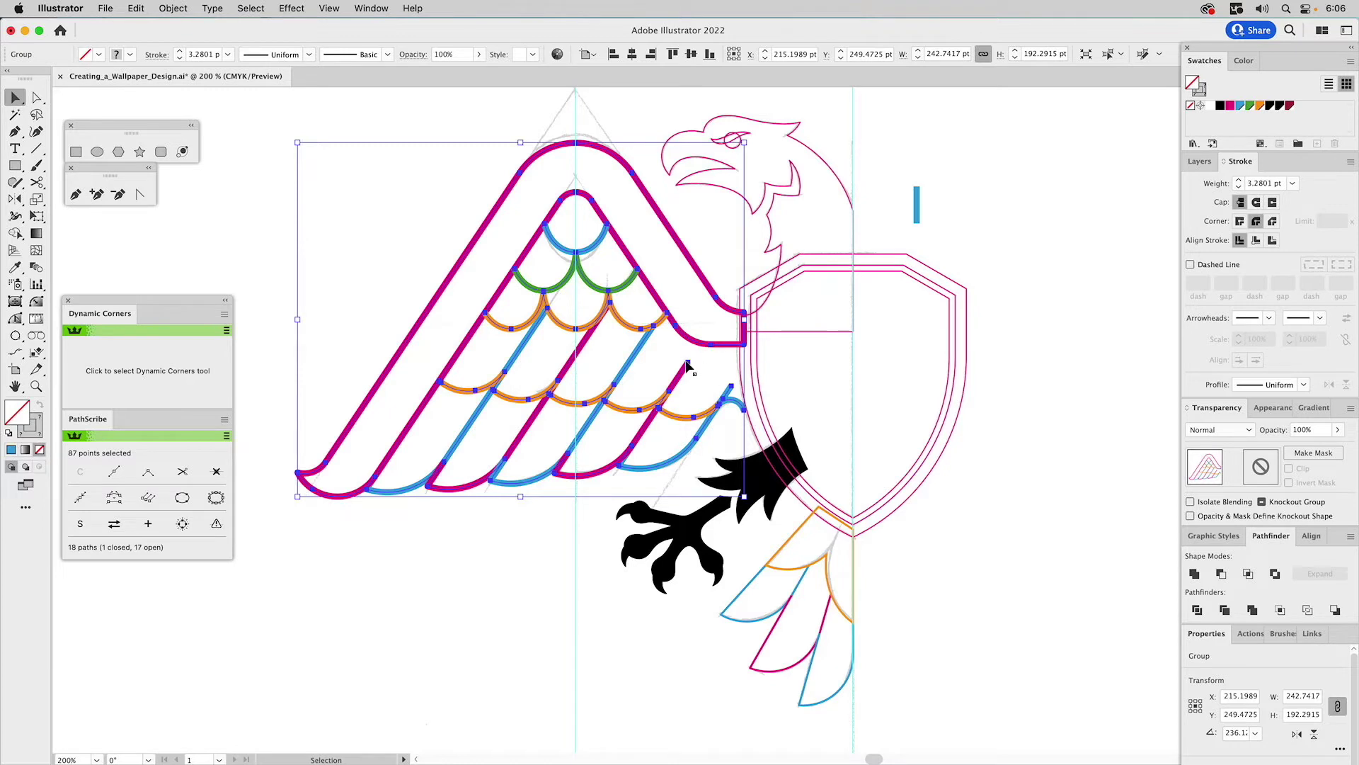
pyautogui.click(693, 228)
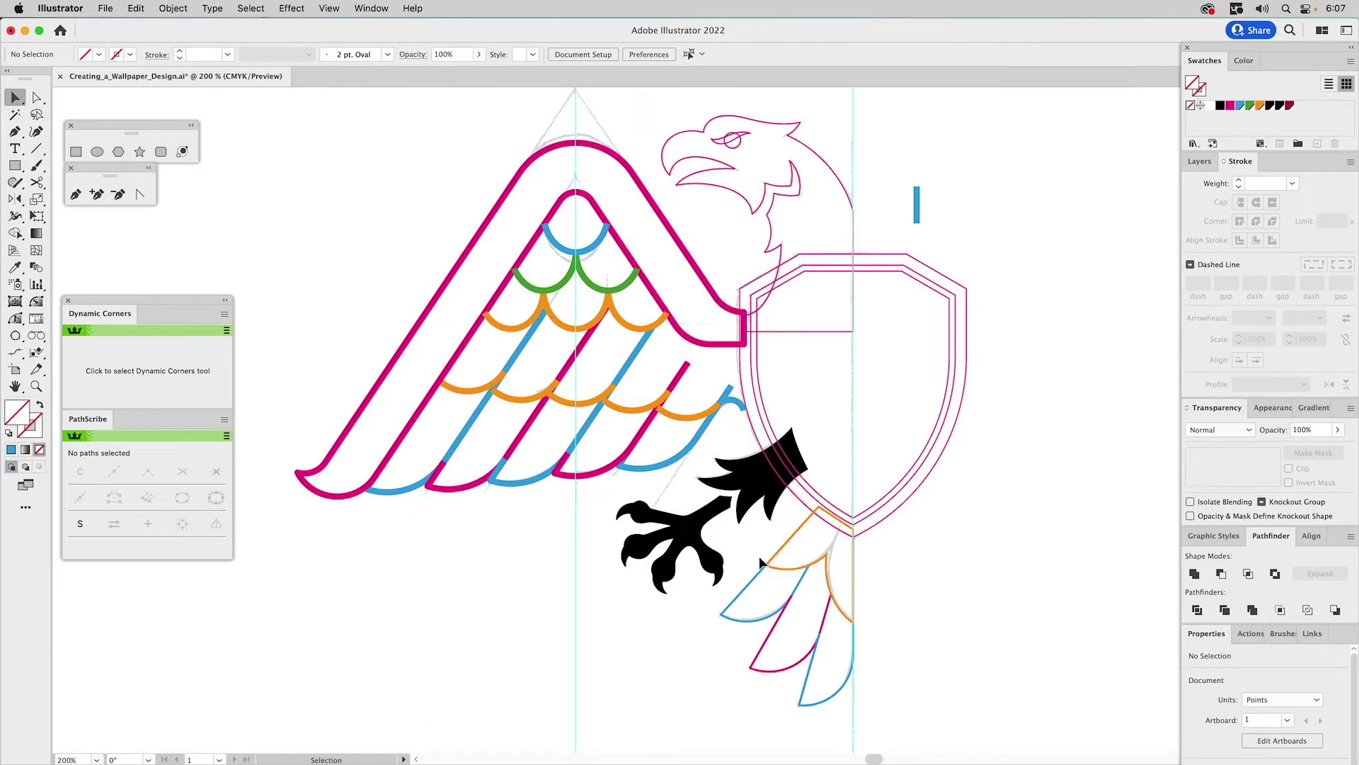
# - Set the stroke weight of the tail feather group to 3.2801 pt
pyautogui.click(830, 646)
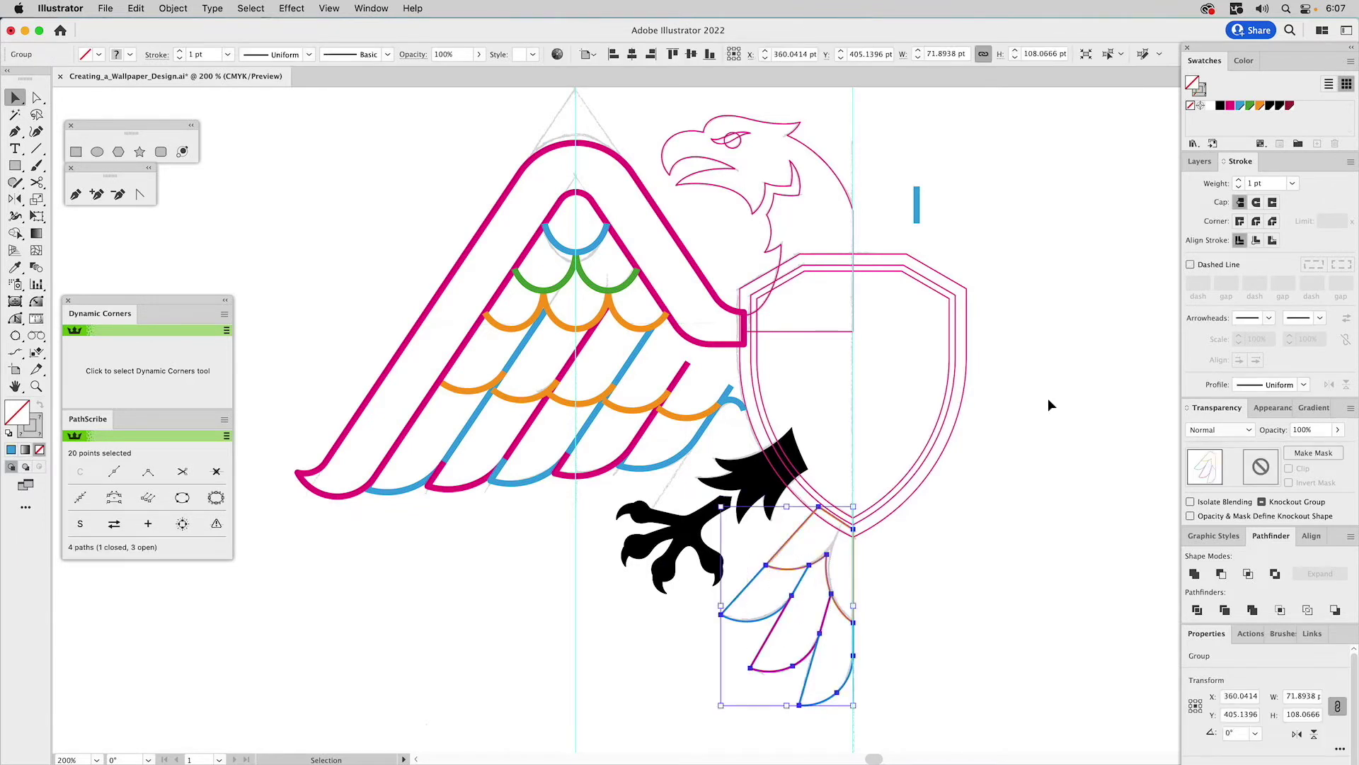
pyautogui.doubleClick(1248, 184)
pyautogui.write('3.2801')
pyautogui.press('Return')
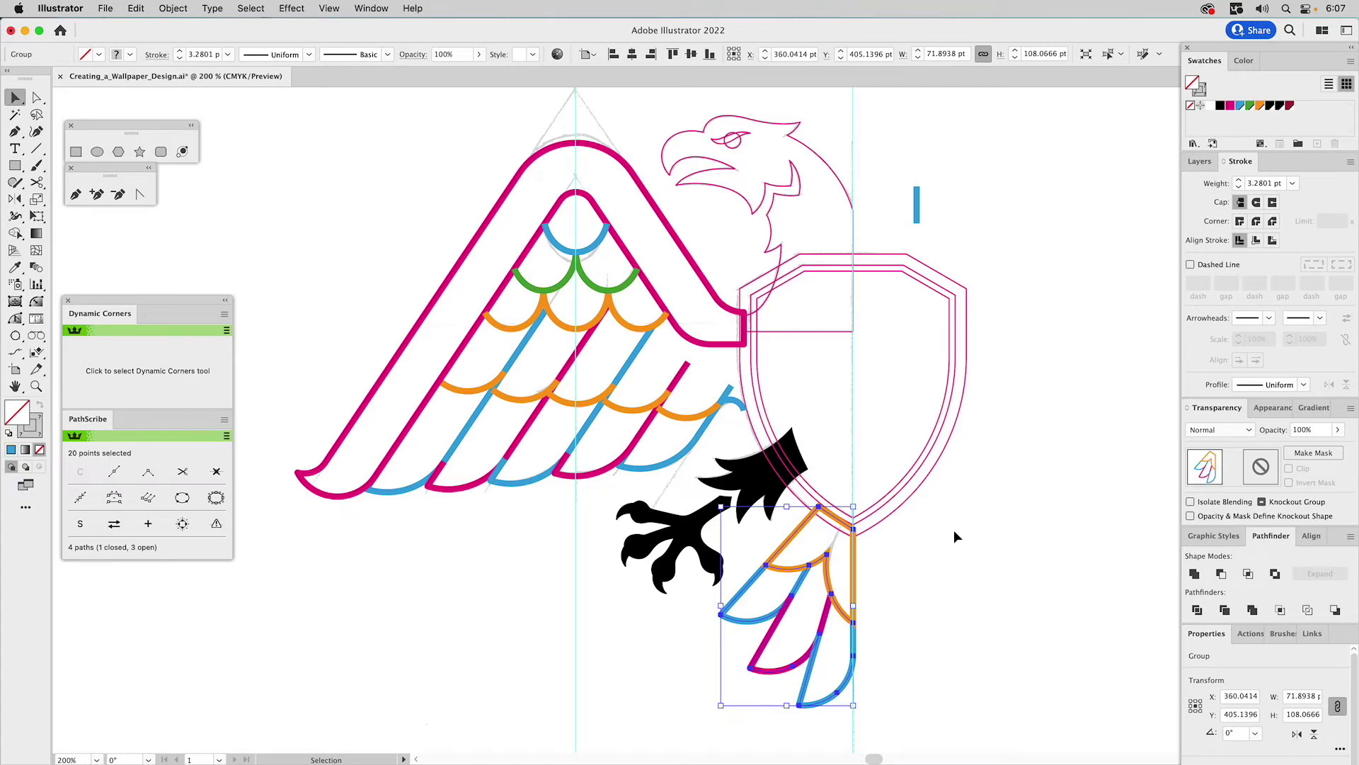
# - Show the Expanding layer with the mirrored eagle, and hide the Final Feathers, Base Shapes and Refined Drawing layers
pyautogui.click(1199, 162)
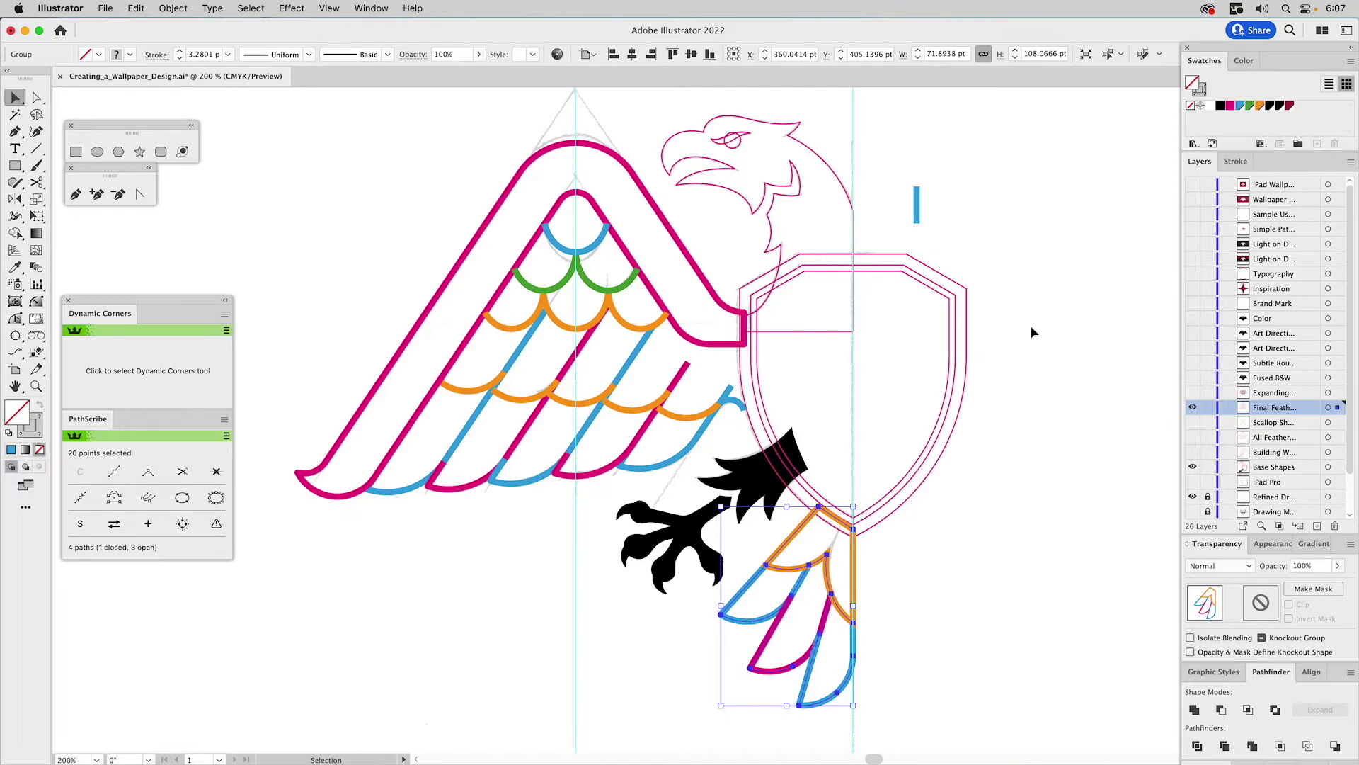
pyautogui.click(917, 205)
pyautogui.click(917, 206)
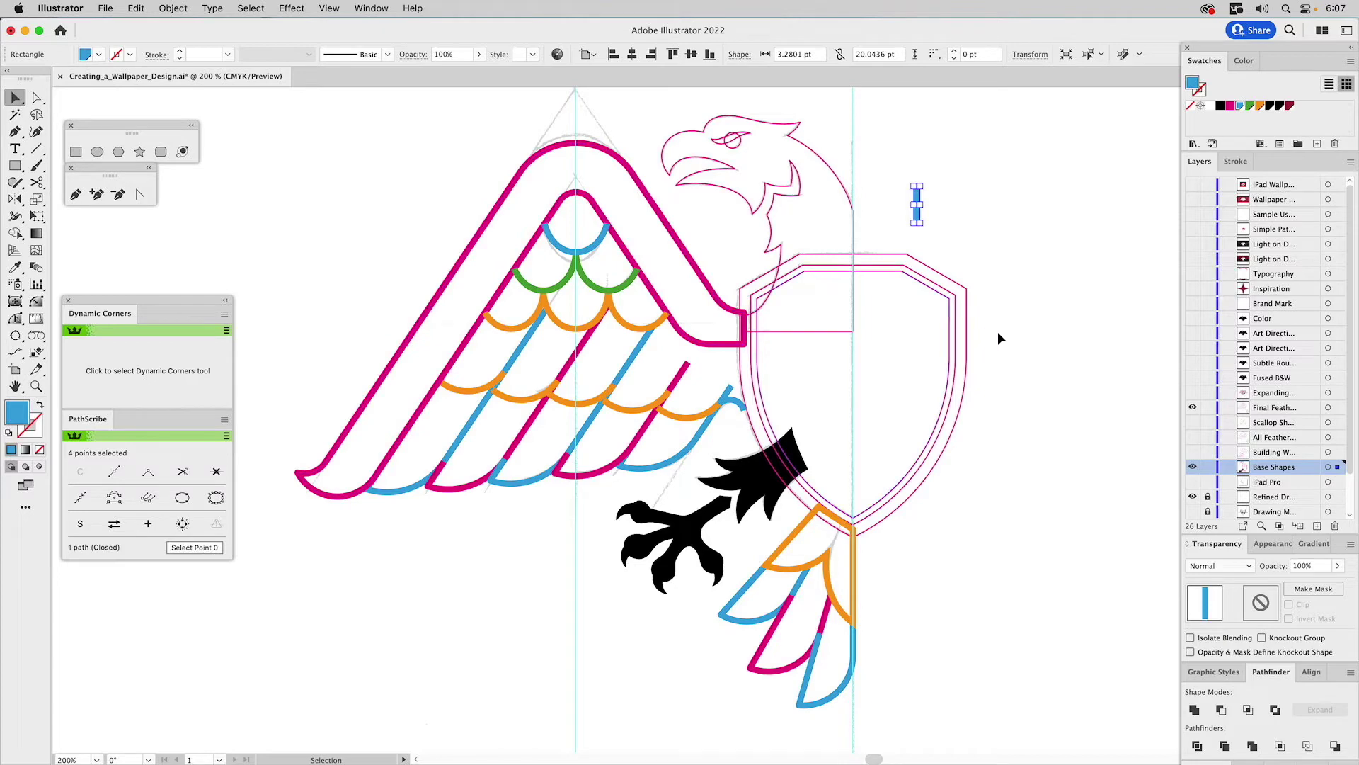
pyautogui.click(1193, 393)
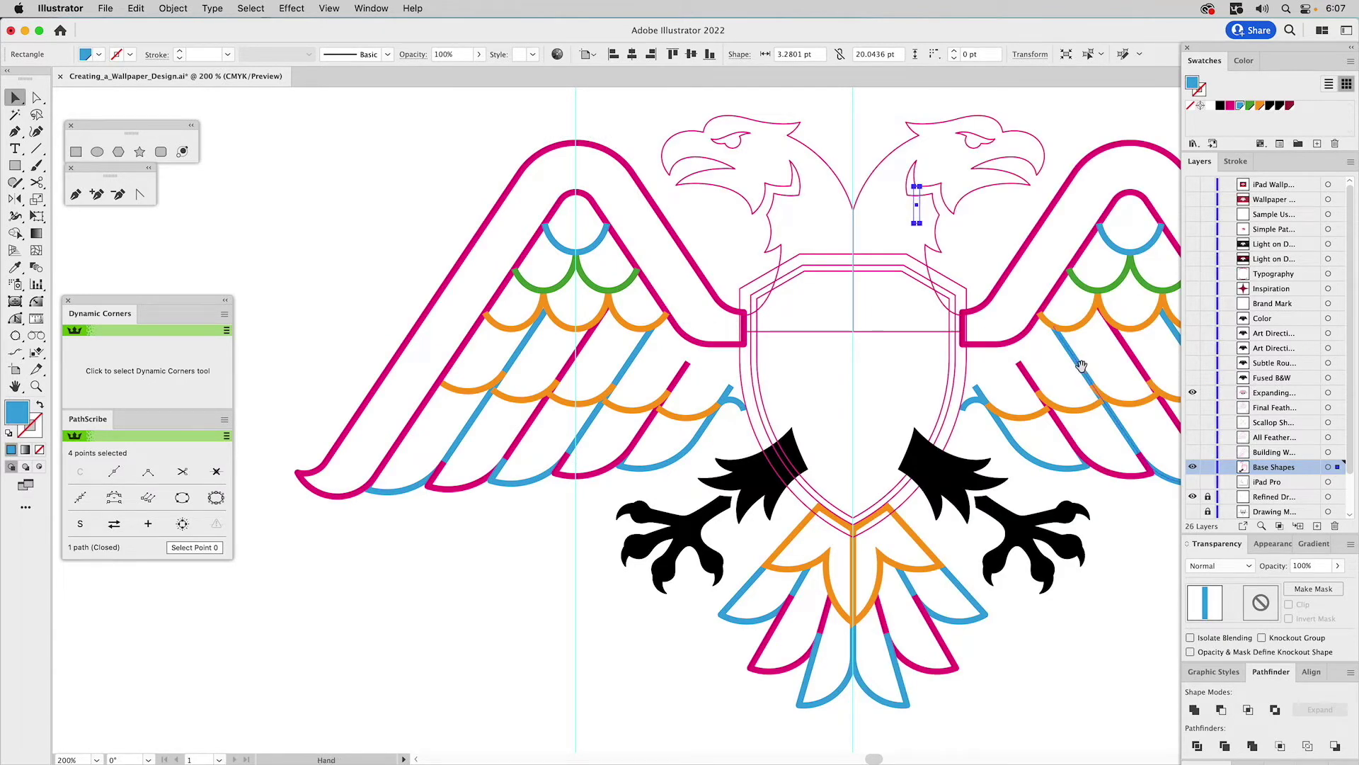
pyautogui.hscroll(5, 1090, 382)
pyautogui.scroll(2, 1091, 383)
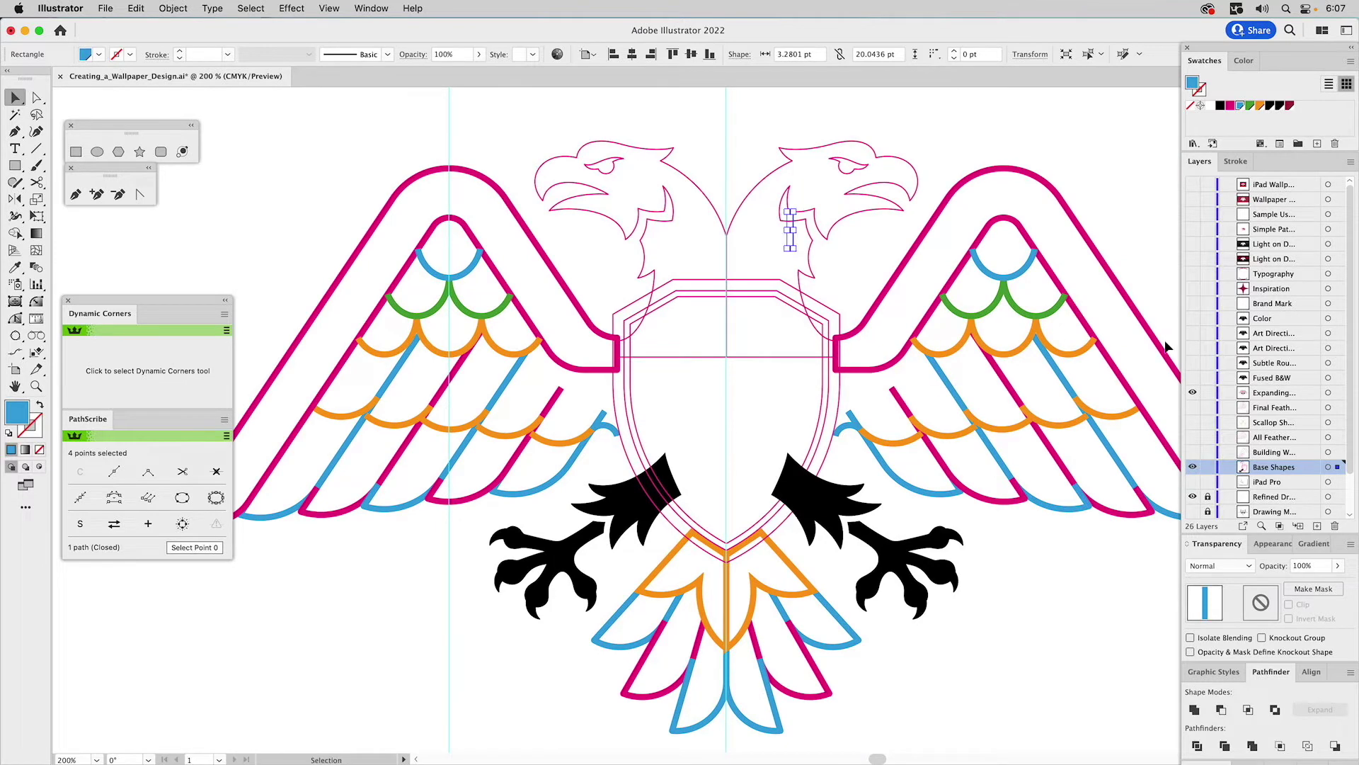
pyautogui.click(1193, 467)
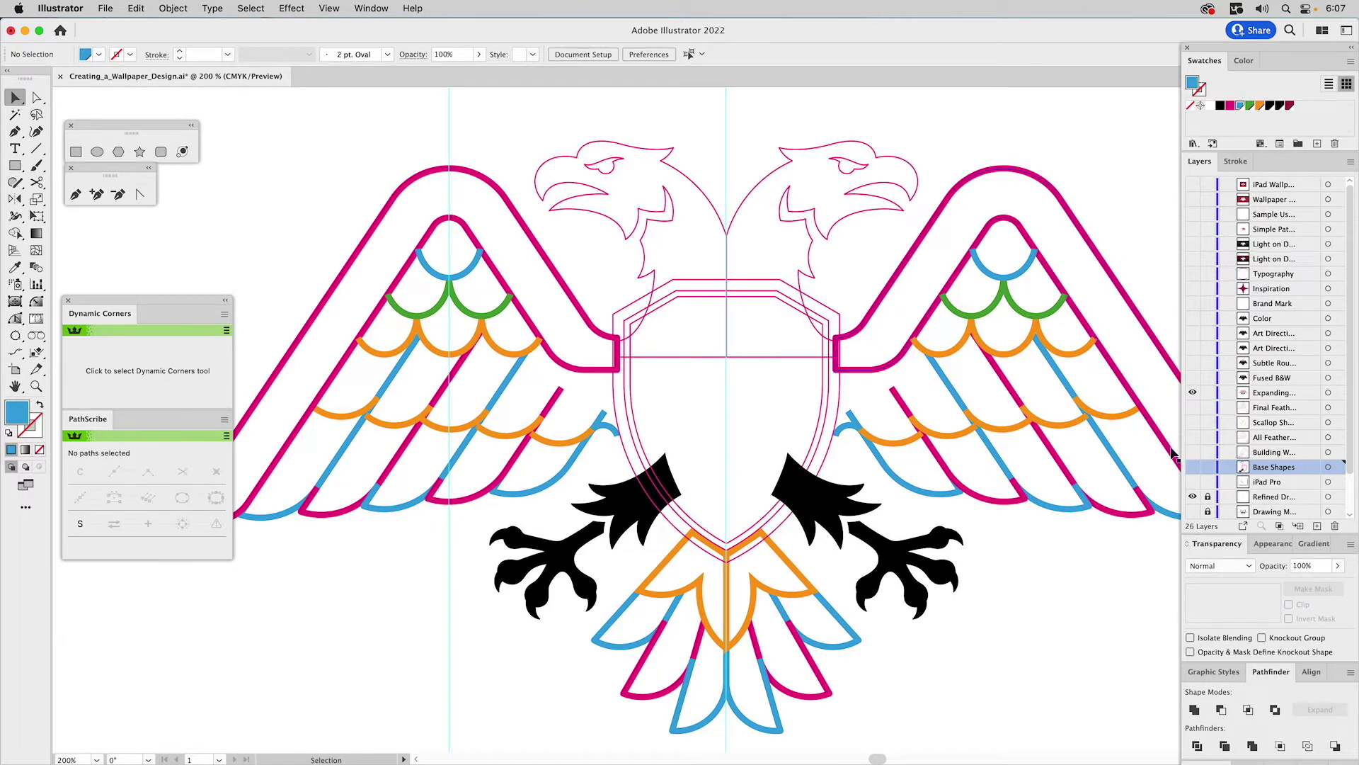
pyautogui.click(1194, 497)
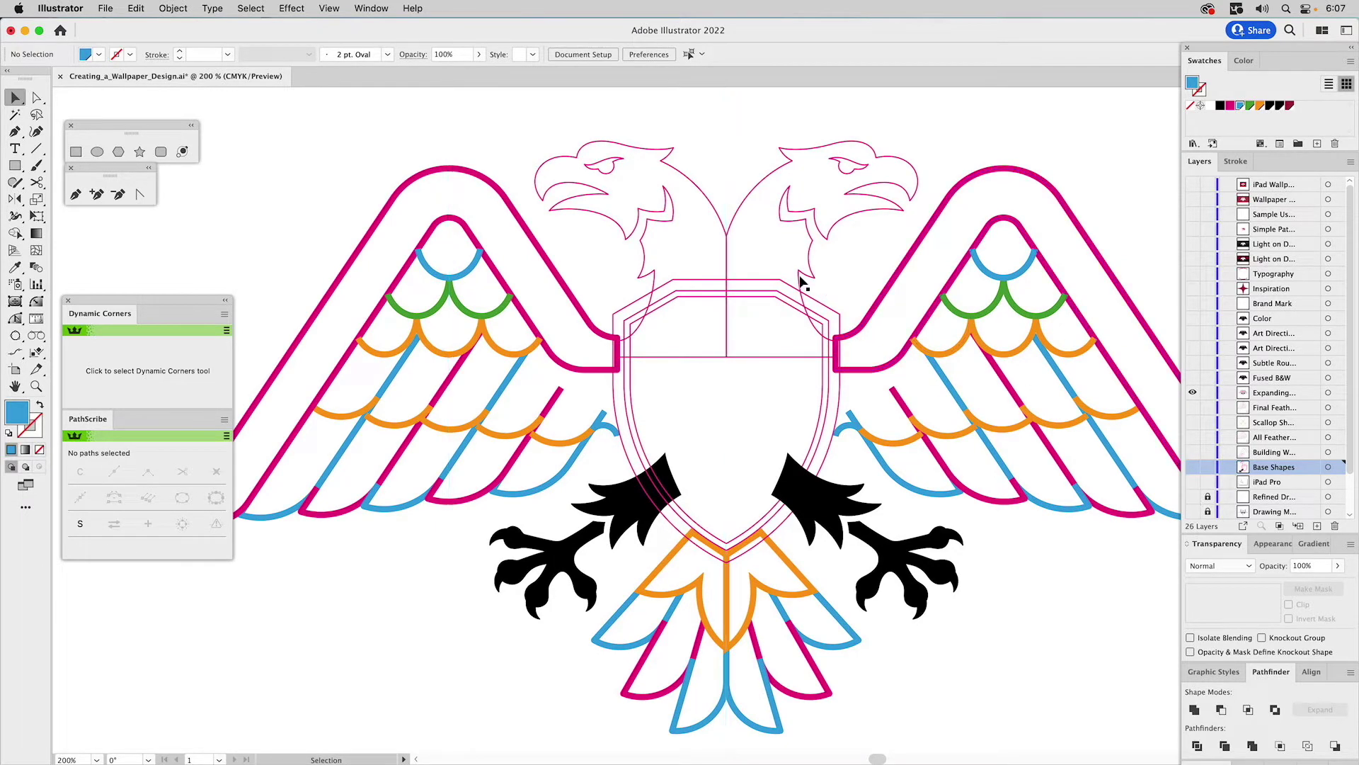
# - Try outlining the strokes of the left wing's linework and check the contours in outline view
pyautogui.click(874, 316)
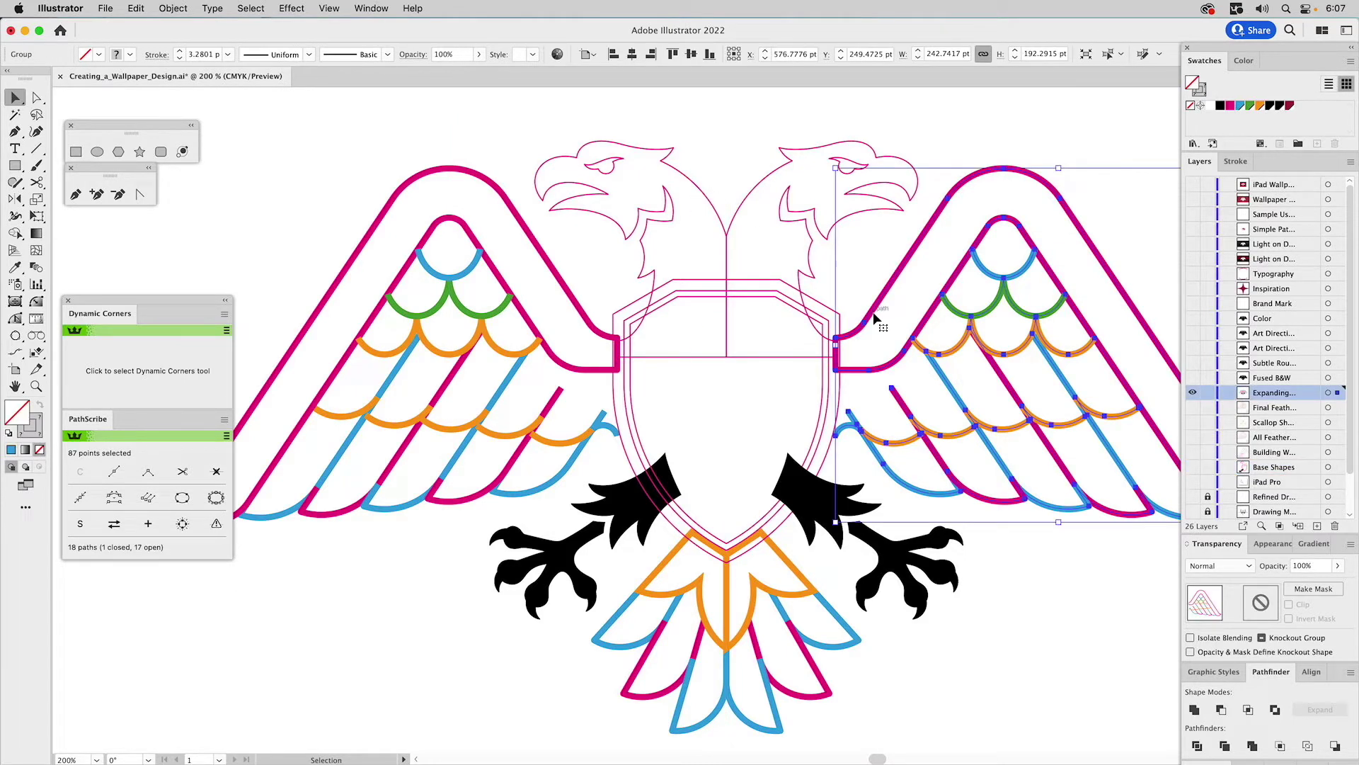
pyautogui.click(565, 287)
pyautogui.hscroll(-5, 565, 287)
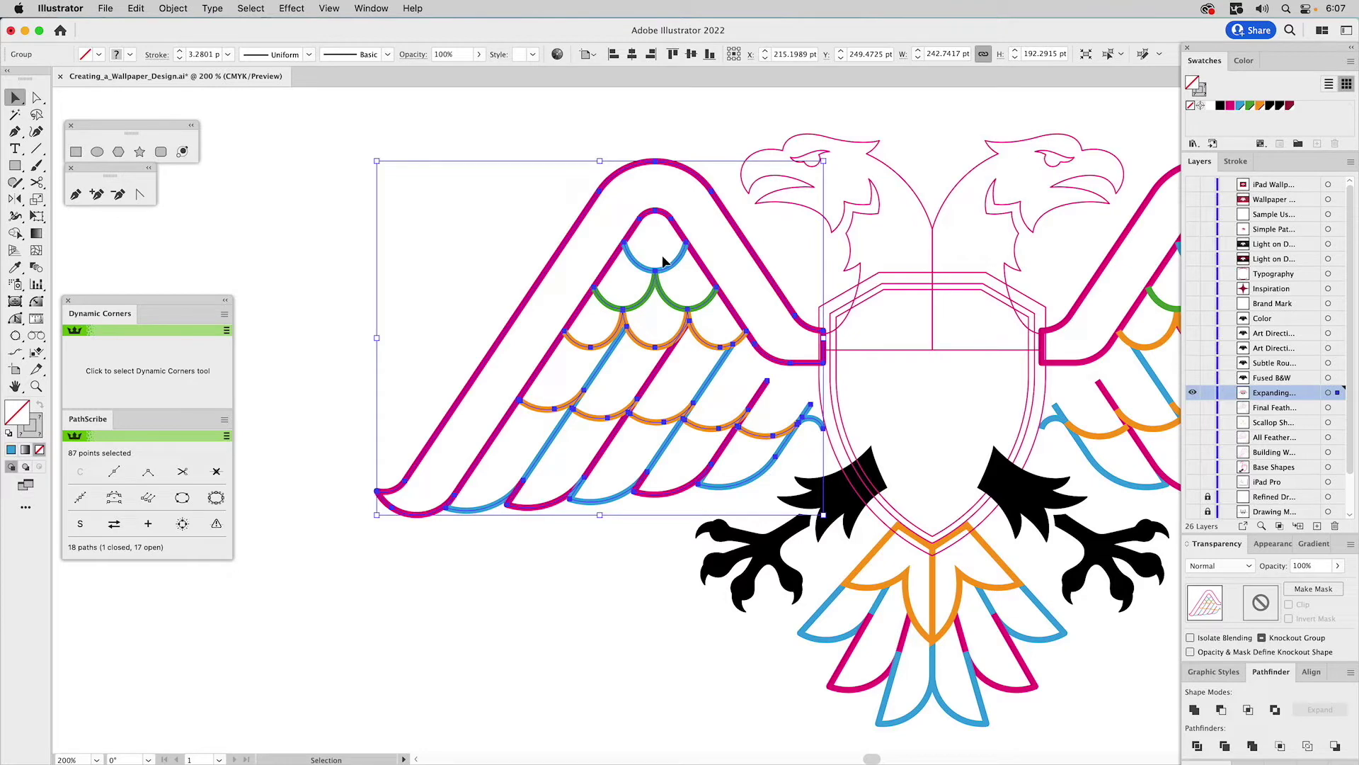
pyautogui.keyDown('shift'); pyautogui.click(664, 261); pyautogui.keyUp('shift')
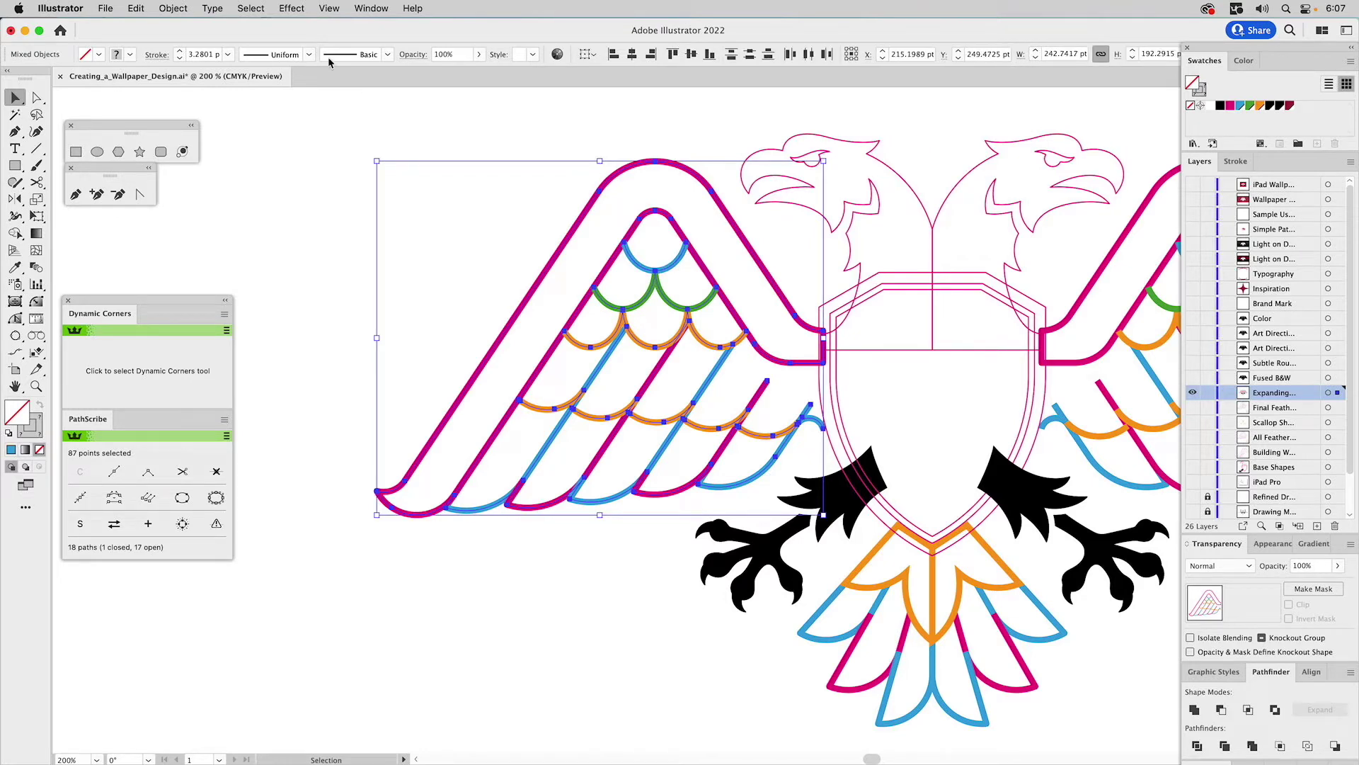
pyautogui.click(181, 9)
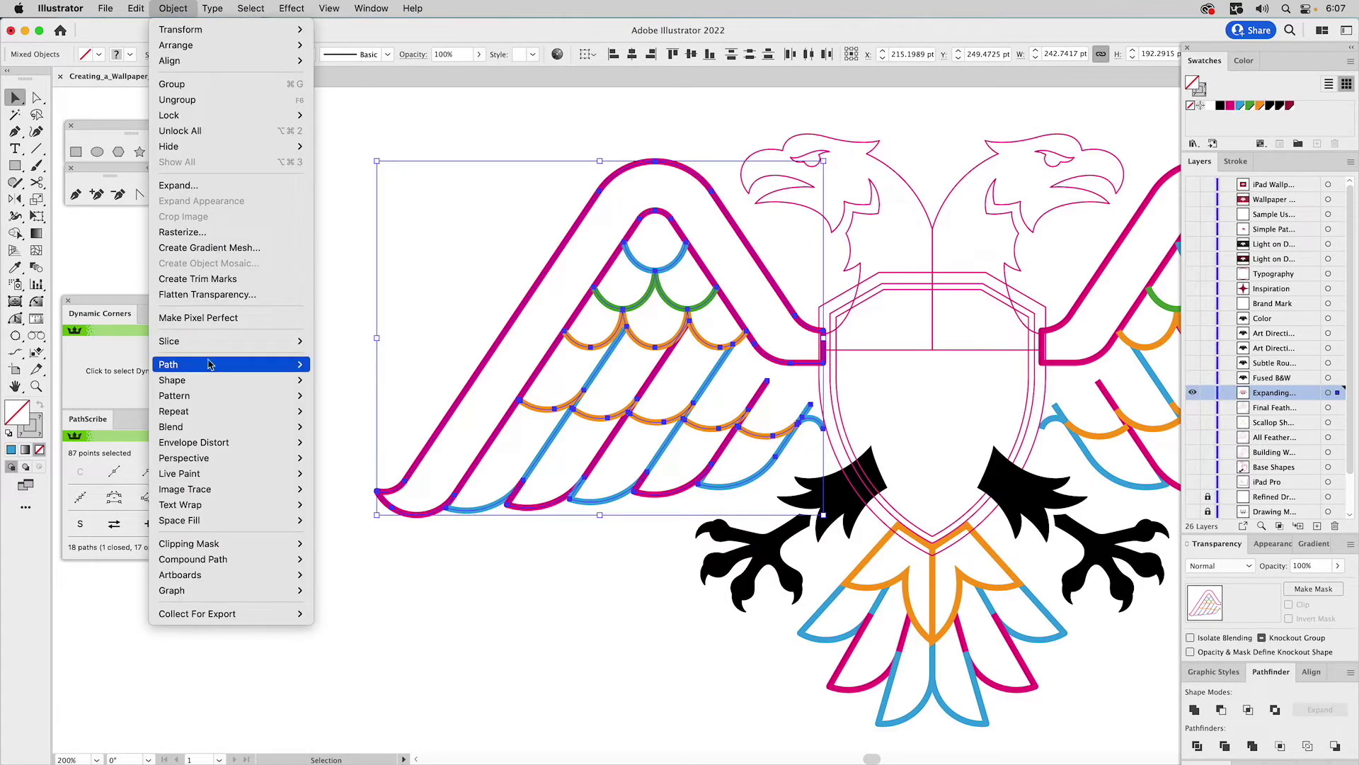
pyautogui.moveTo(224, 365)
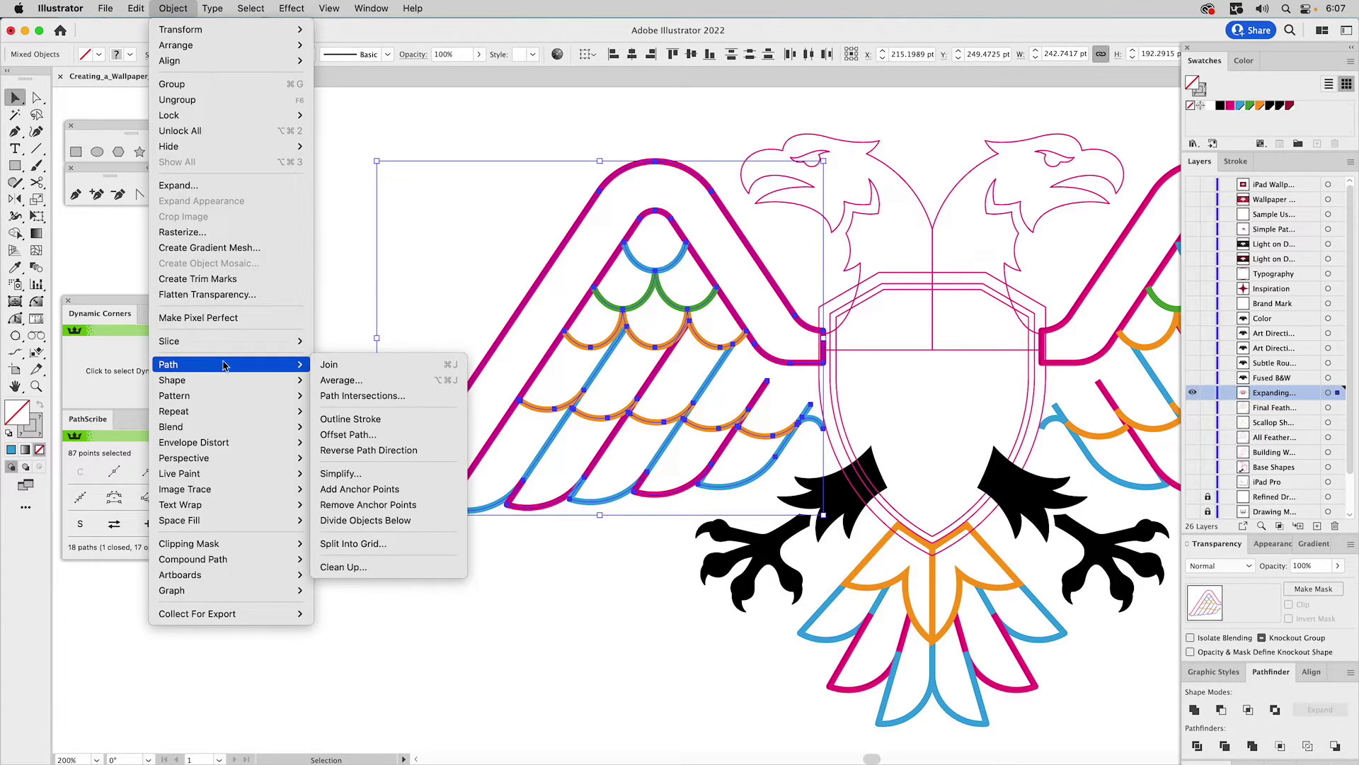
pyautogui.click(375, 419)
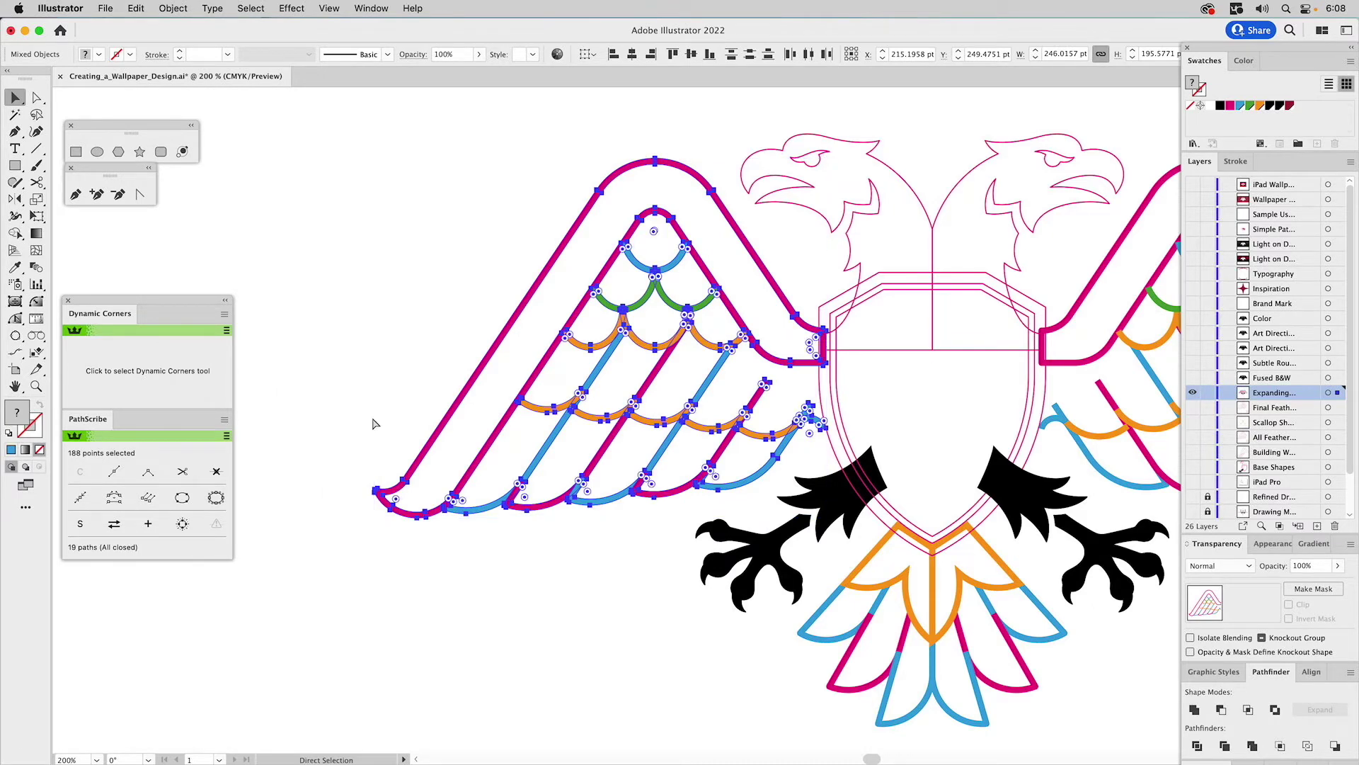
pyautogui.press('super+y')
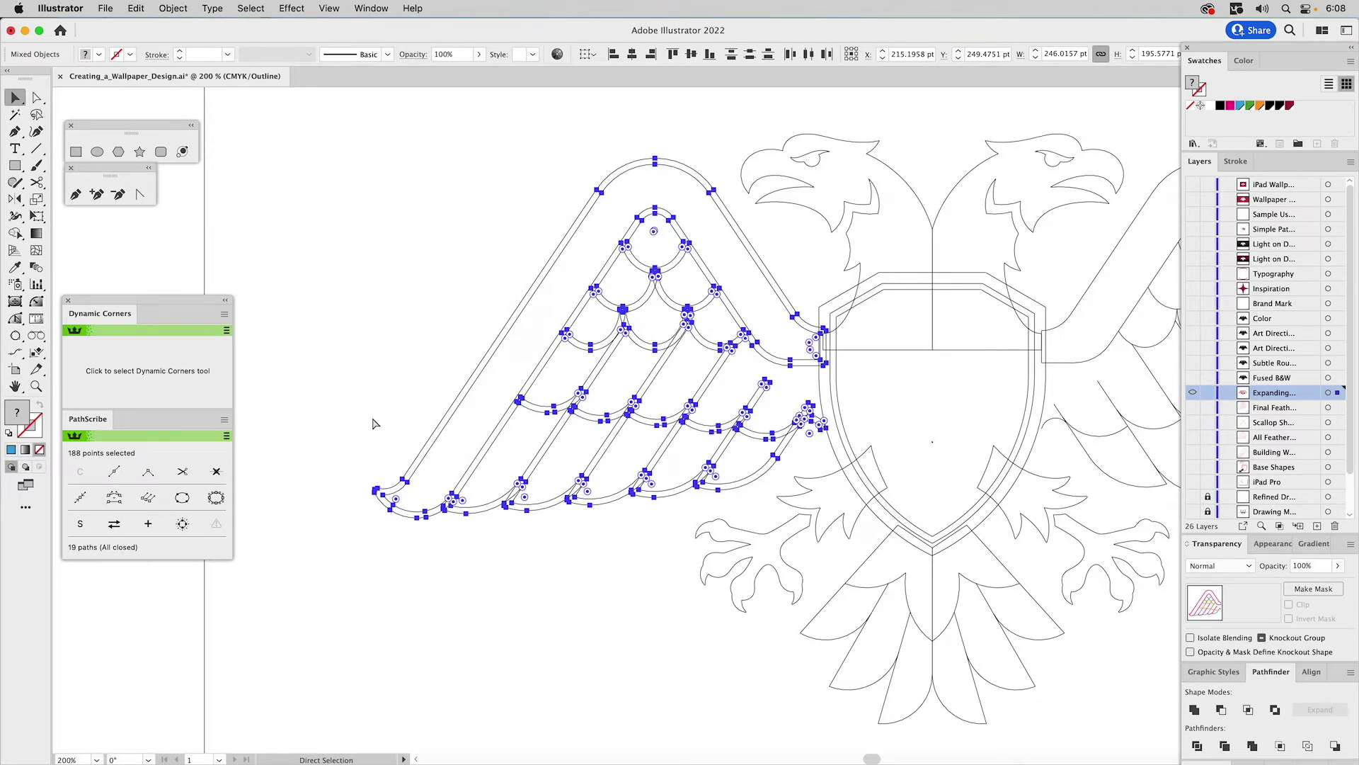
pyautogui.press('super+y')
pyautogui.press('v')
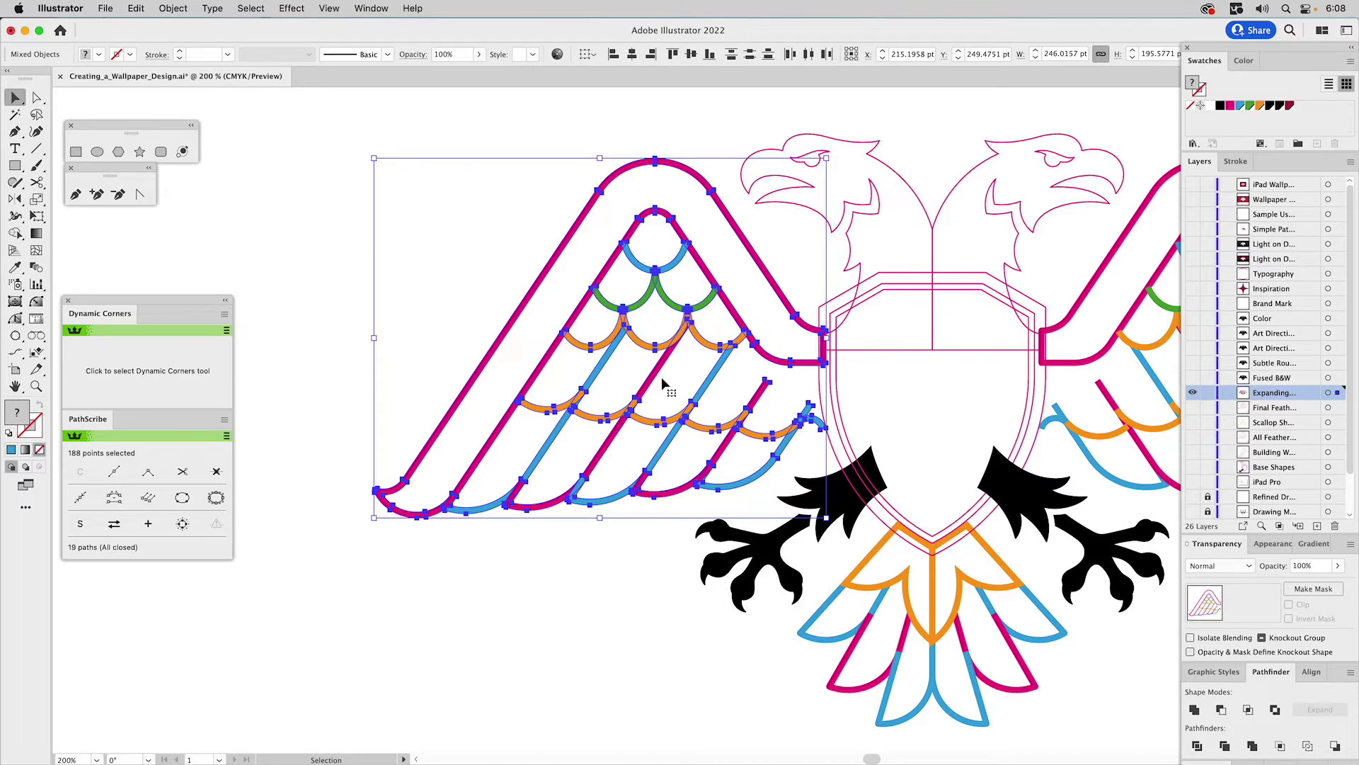
# - Try uniting the outlined left wing shapes and inspect the feather ends near the shield
pyautogui.click(1194, 710)
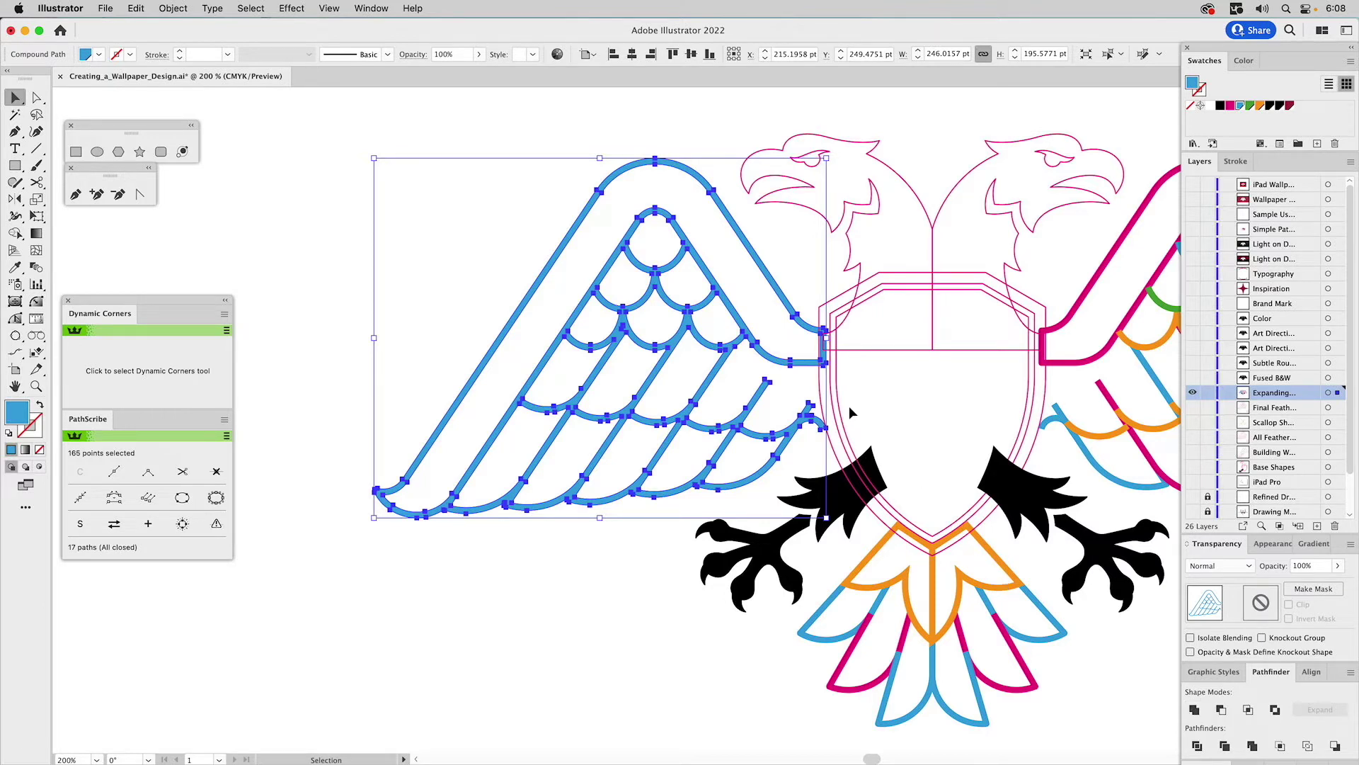
pyautogui.press('z')
pyautogui.moveTo(707, 256); pyautogui.dragTo(852, 480)
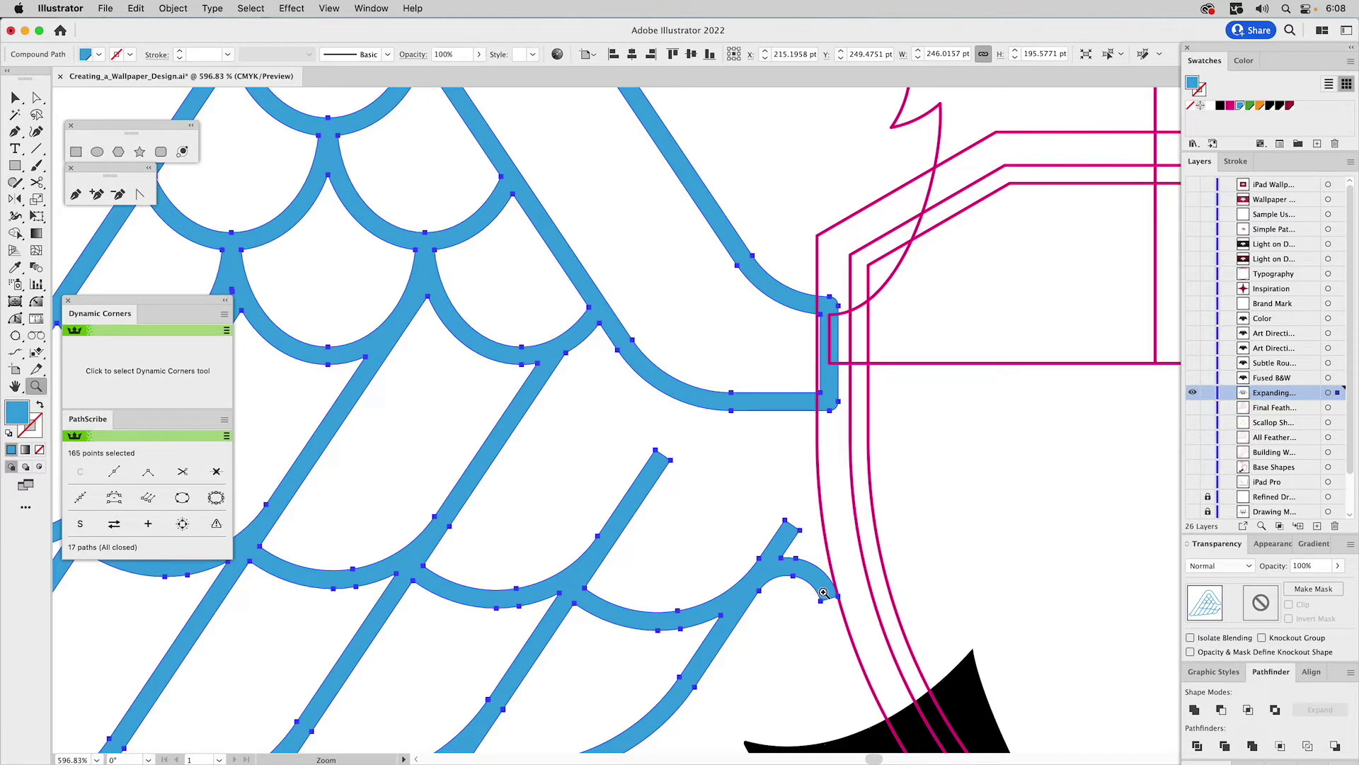
pyautogui.press('v')
# - Undo the uniting of the left wing shapes and the outlining of their strokes
pyautogui.press('super+z')
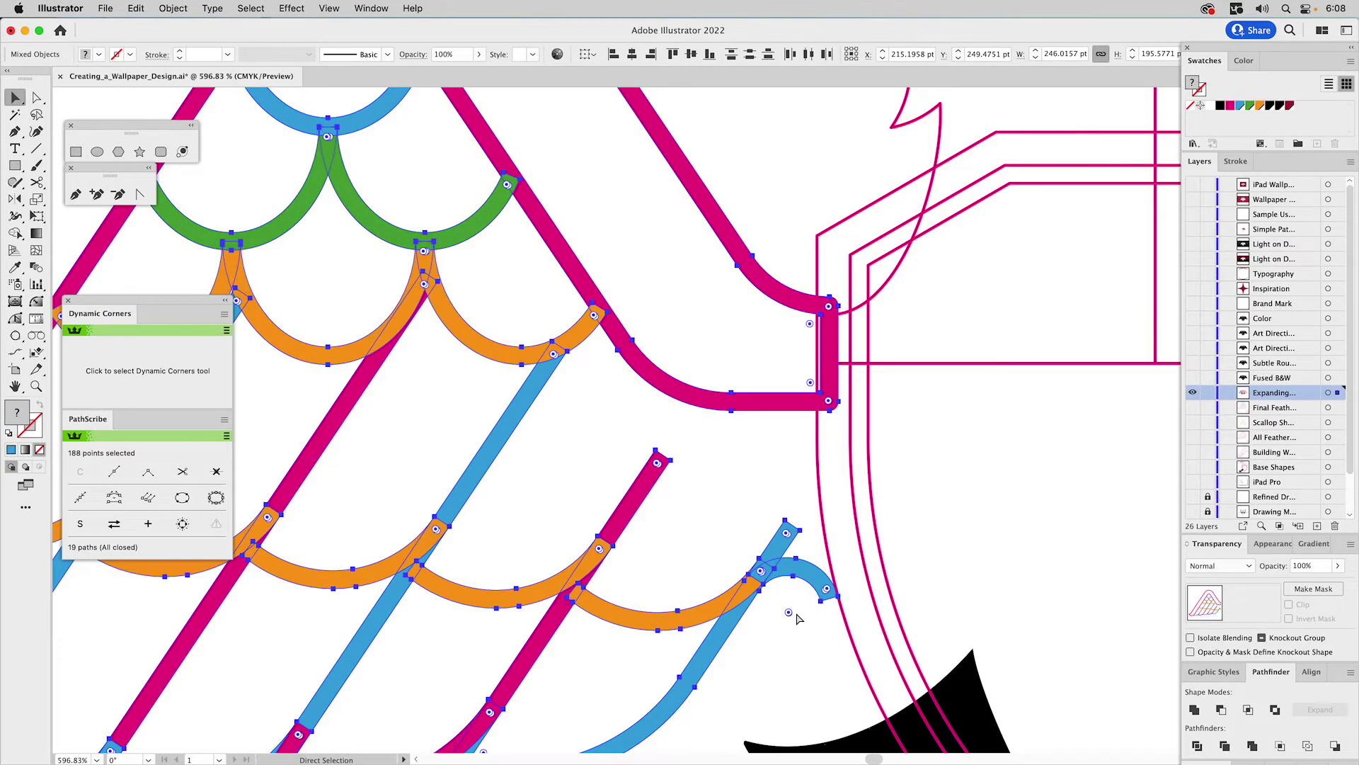
pyautogui.press('super+z')
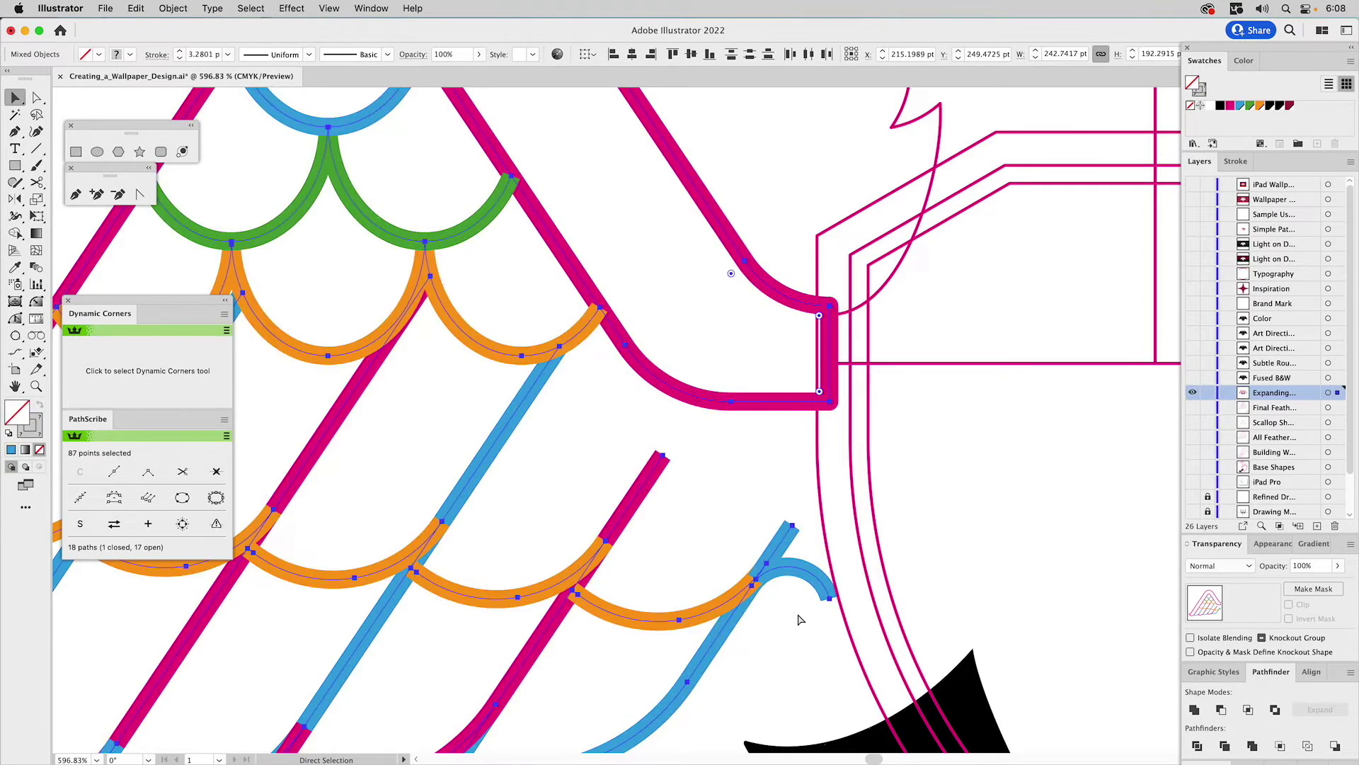
pyautogui.press('a')
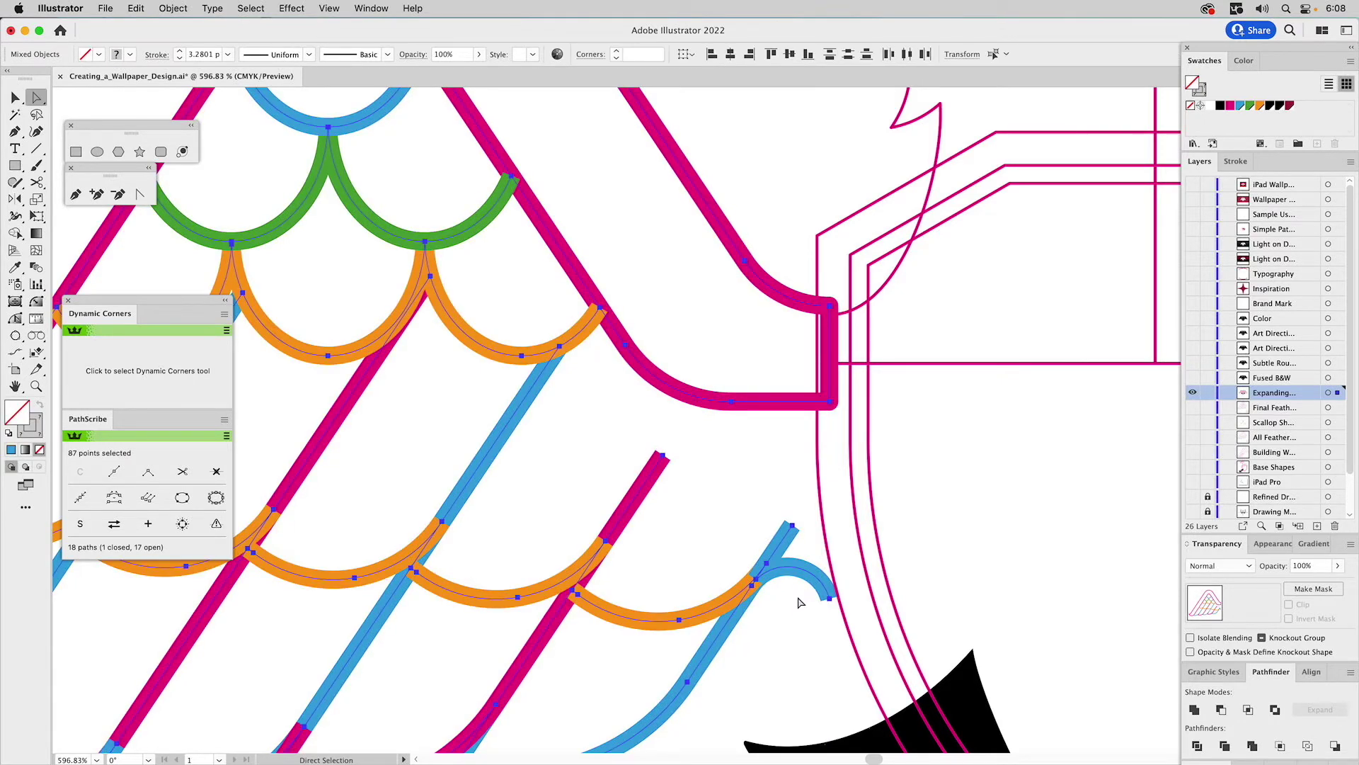
# - Examine the blue curved feather line and the short blue line at the left wing's inner end
pyautogui.click(802, 601)
pyautogui.click(813, 578)
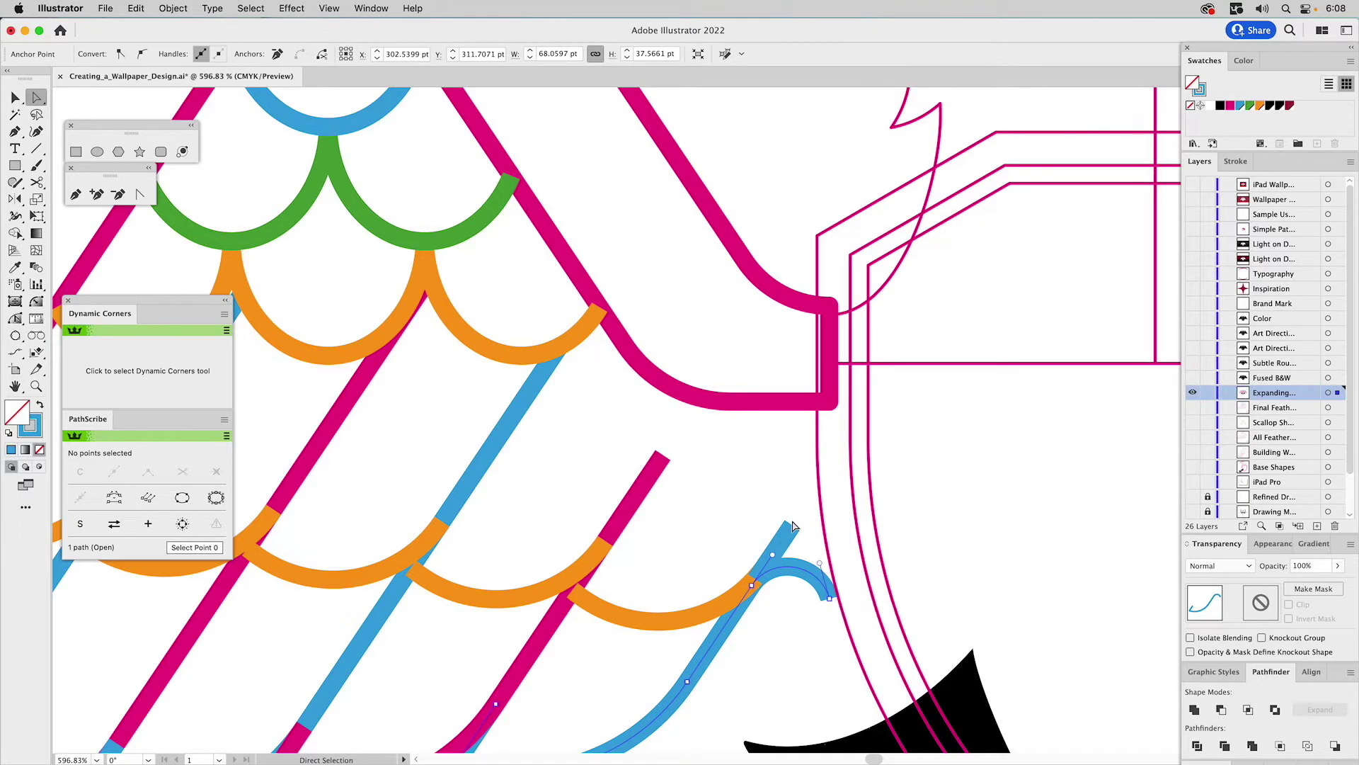
pyautogui.press('v')
pyautogui.press('super+shift+a')
pyautogui.click(788, 544)
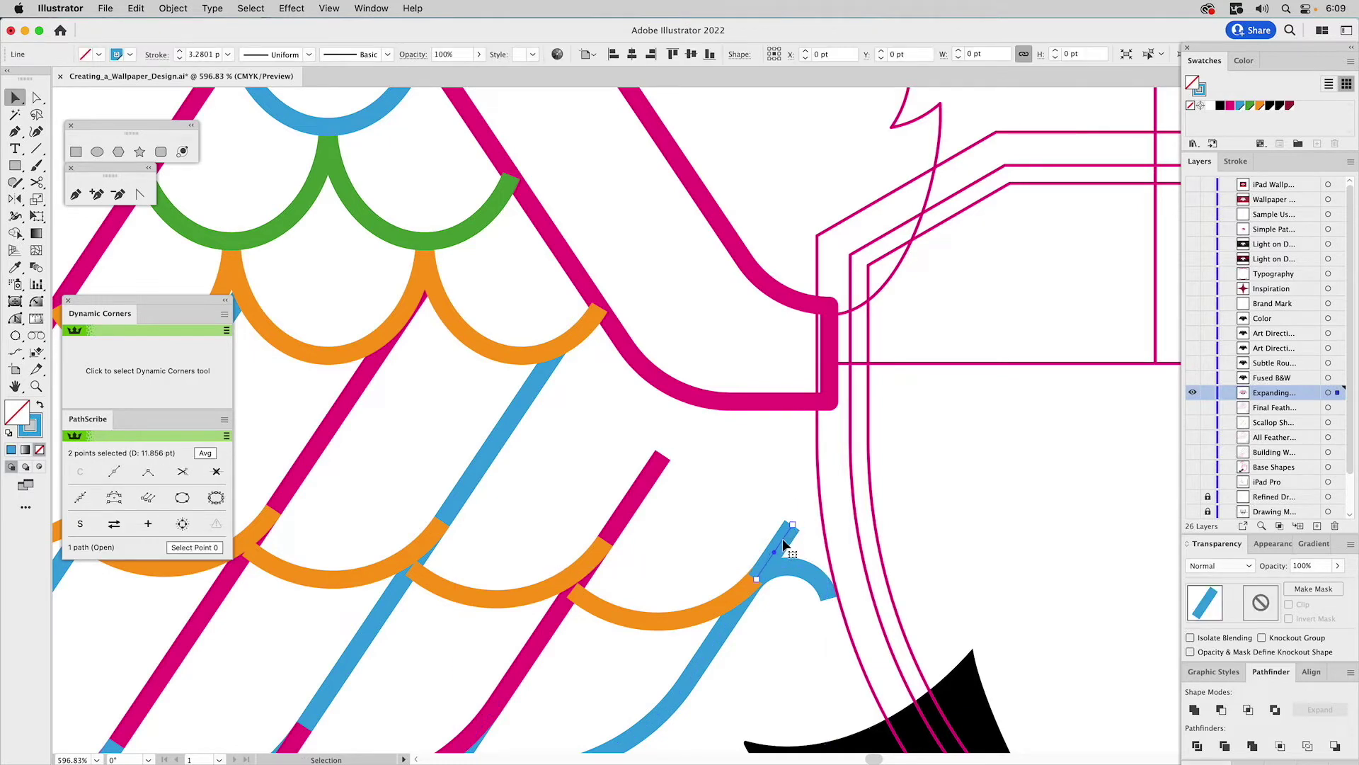
pyautogui.press('a')
pyautogui.press('super+0')
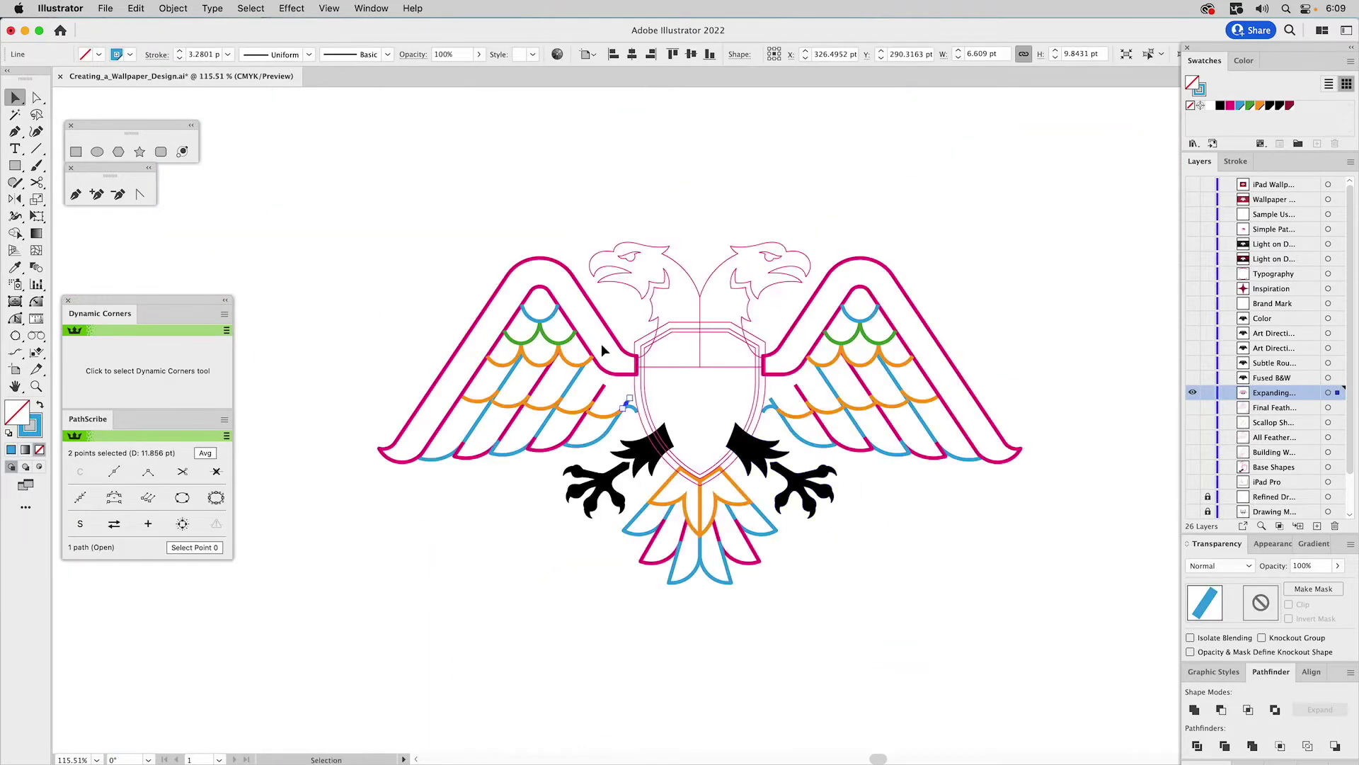
# - Select all the left wing linework and start outlining its strokes
pyautogui.moveTo(424, 300); pyautogui.dragTo(631, 431)
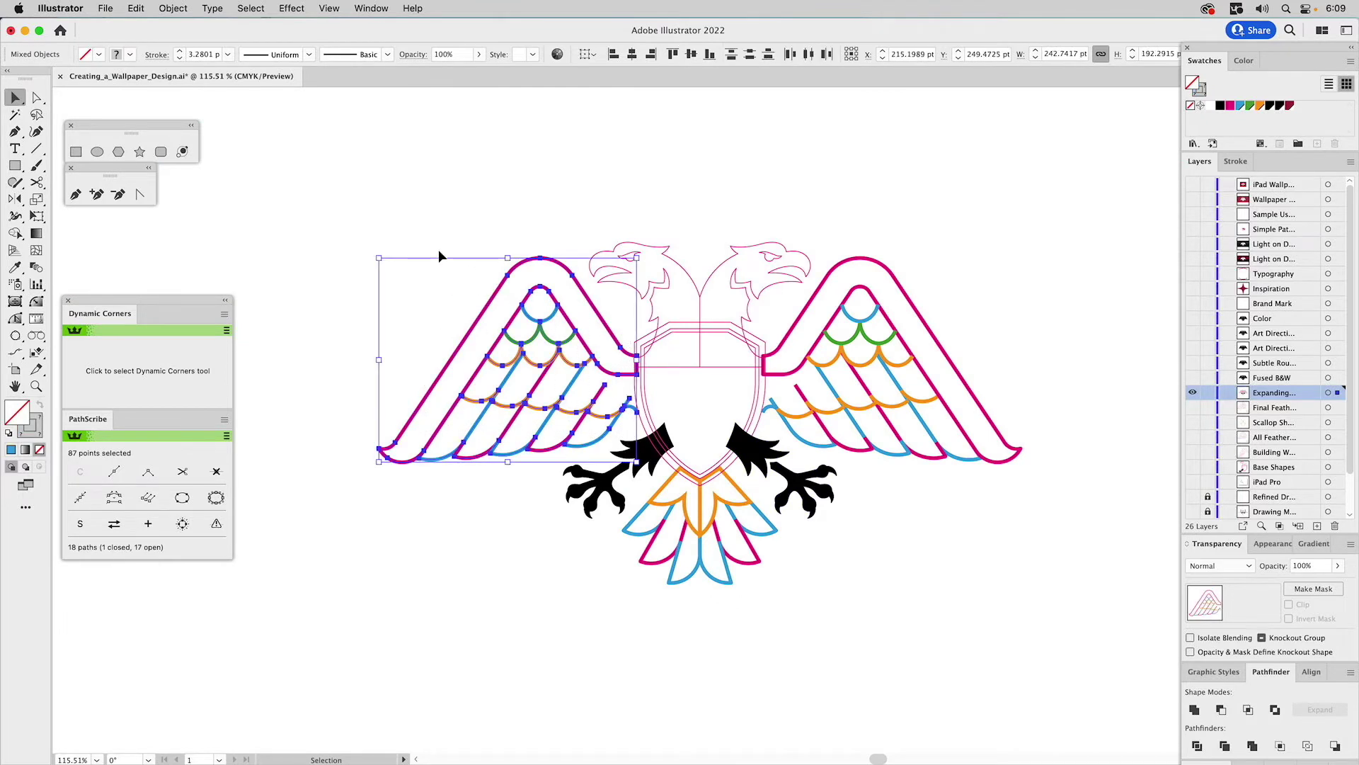
pyautogui.click(173, 7)
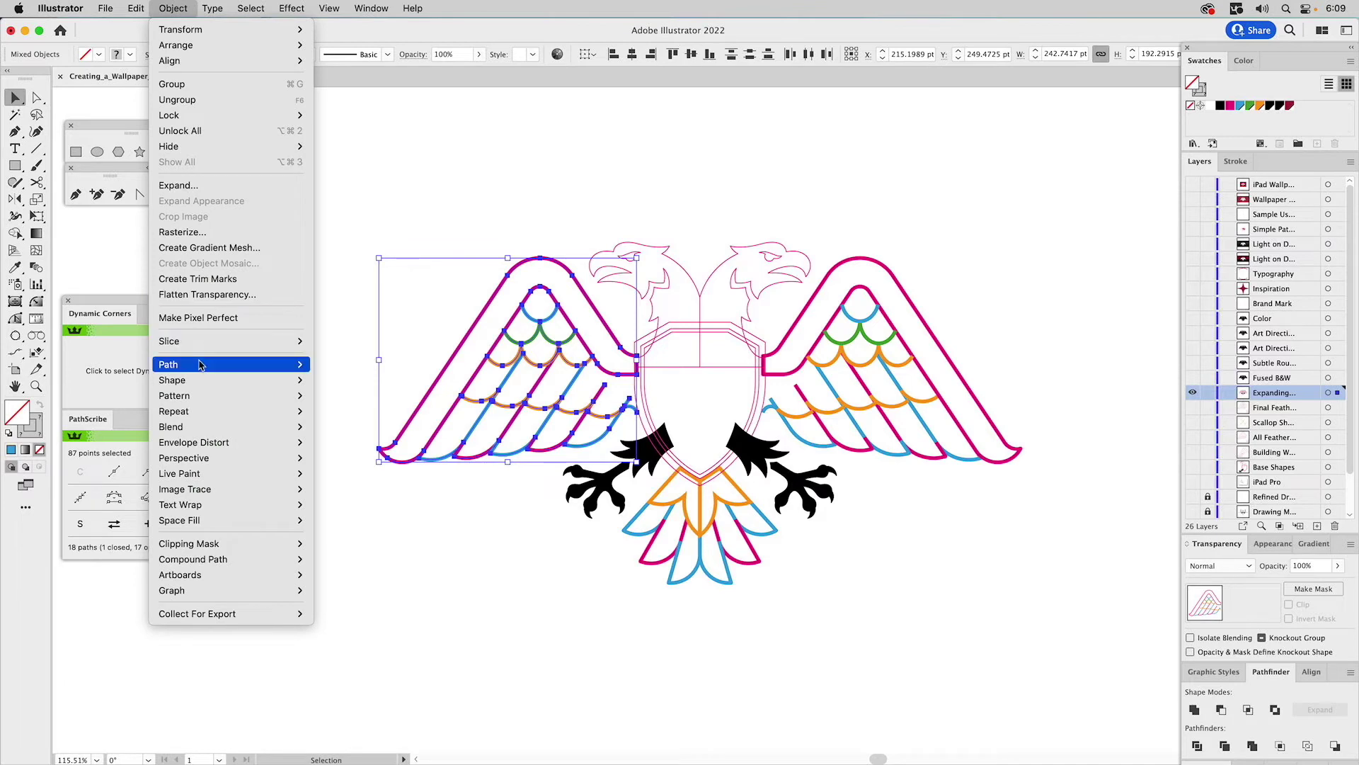
# - Outline the left wing's strokes and unite them into a single compound shape
pyautogui.moveTo(202, 365)
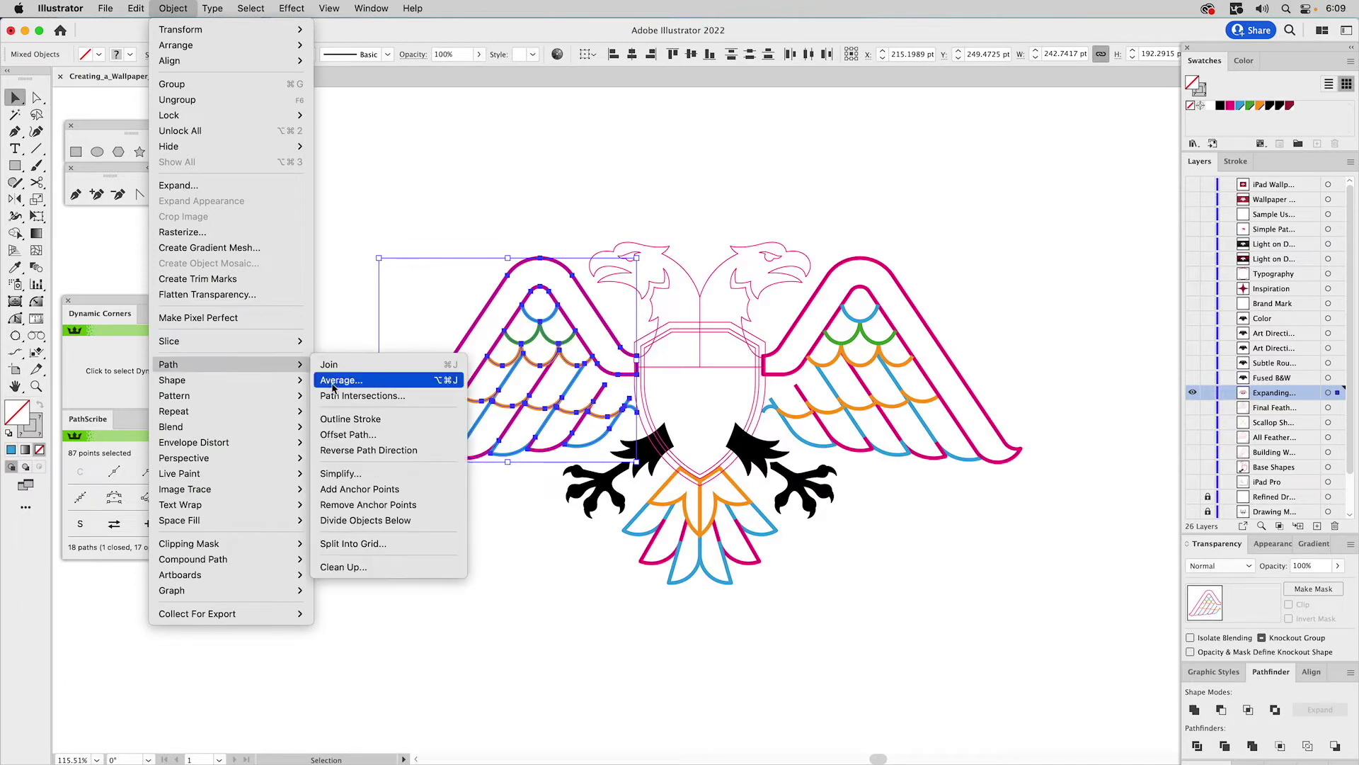
pyautogui.click(338, 420)
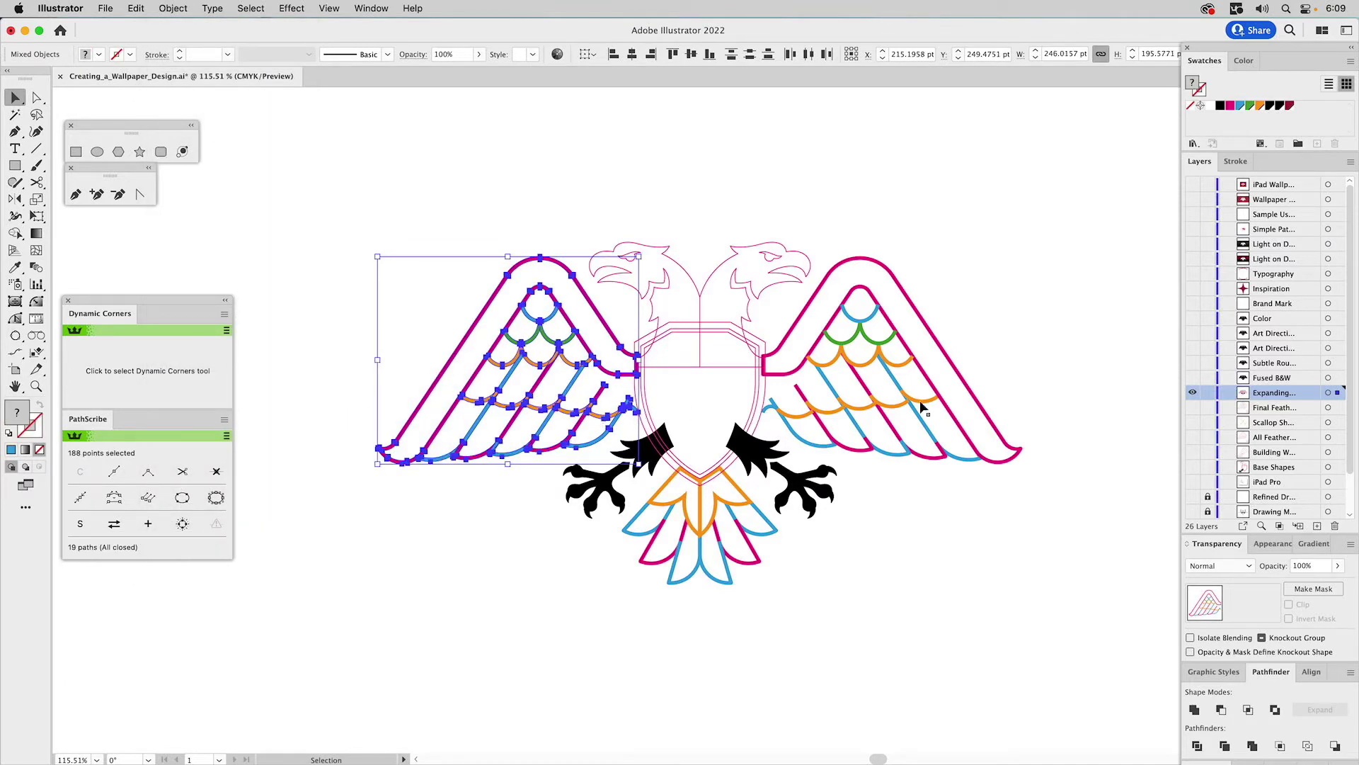
pyautogui.click(1194, 710)
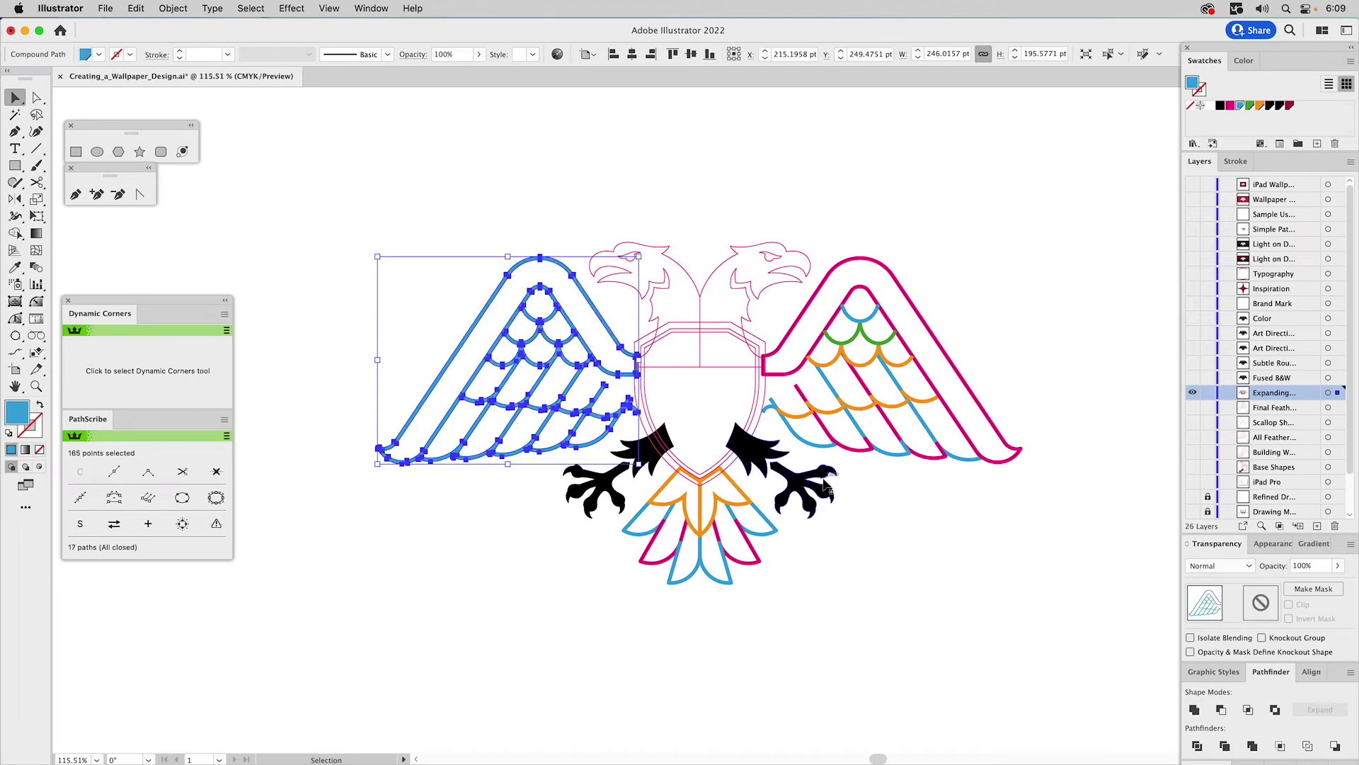
pyautogui.press('x')
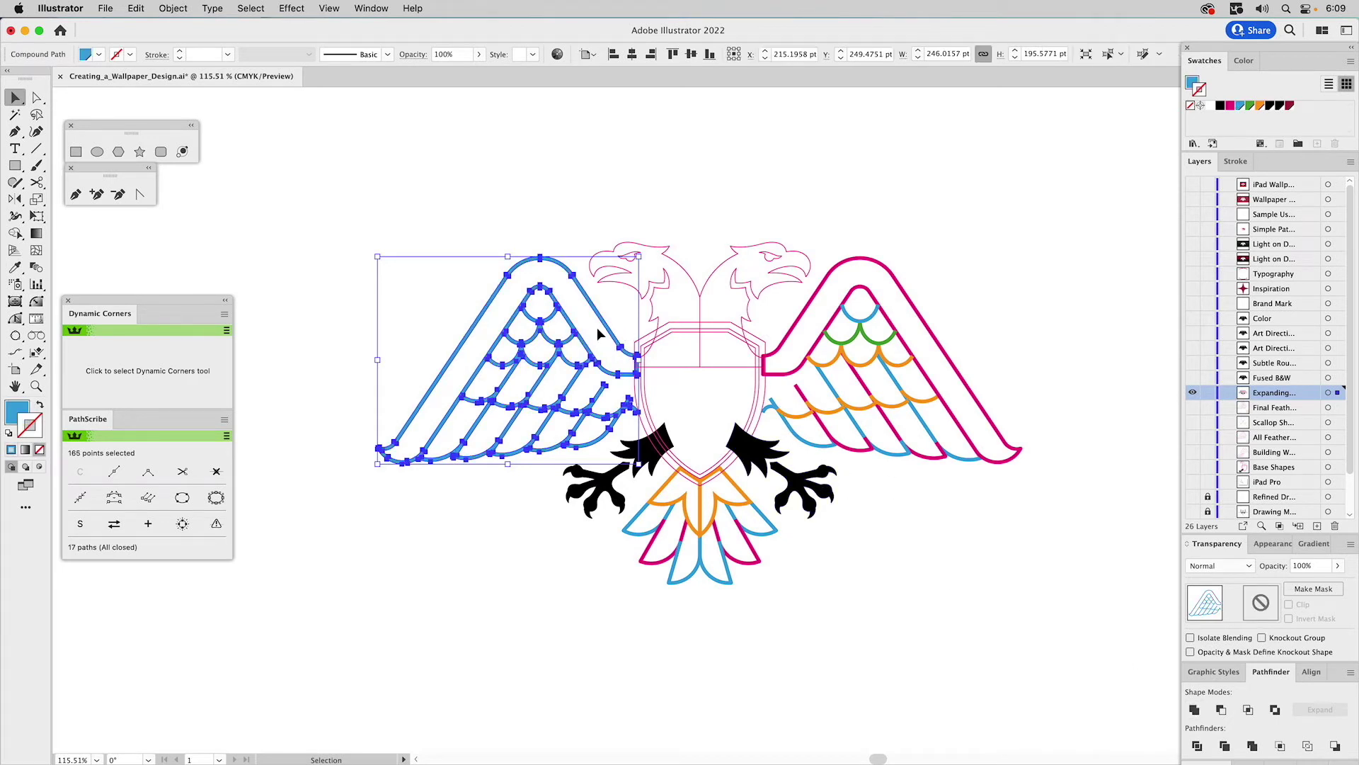
pyautogui.press('x')
# - Use the Pen tool to draw a closed filled patch over the shield edge, bridging the left wing's upper arm and its lowest feather curl
pyautogui.press('z')
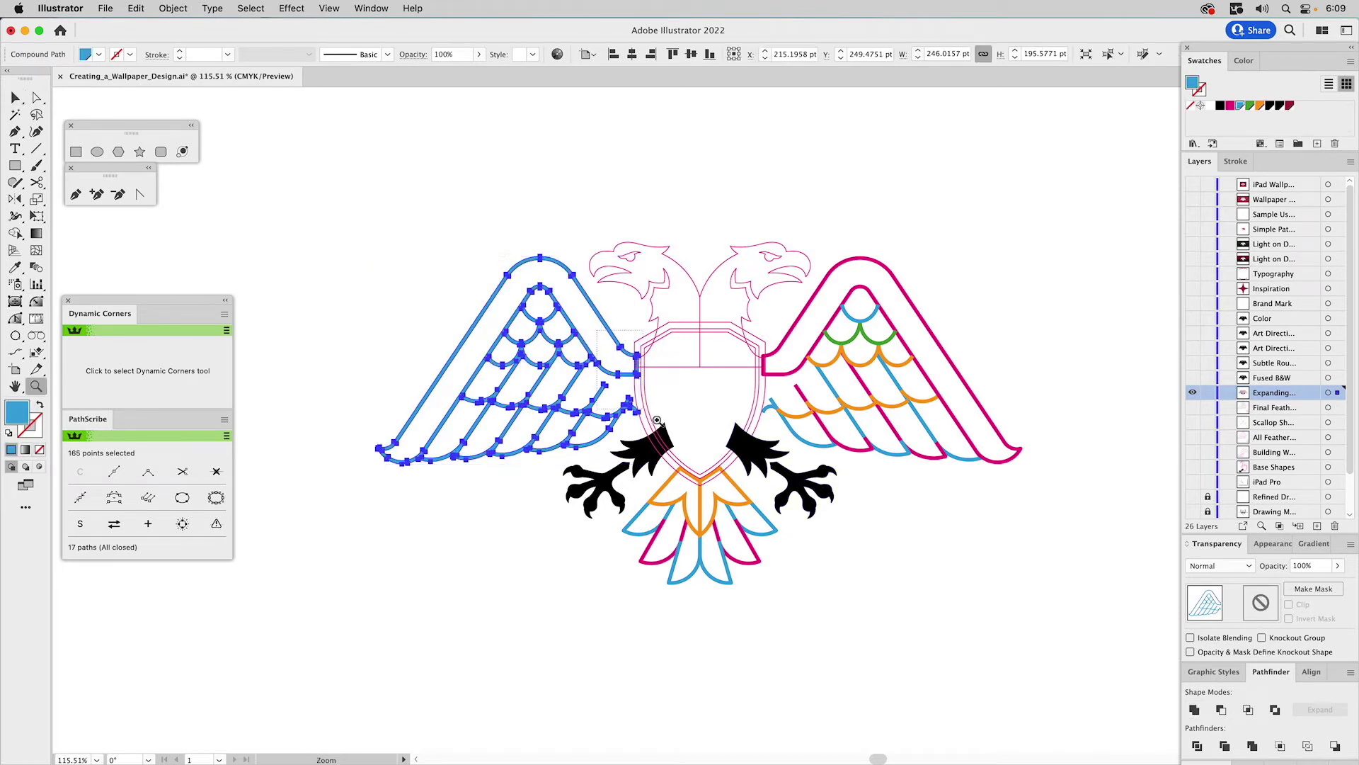
pyautogui.moveTo(639, 404); pyautogui.dragTo(673, 434)
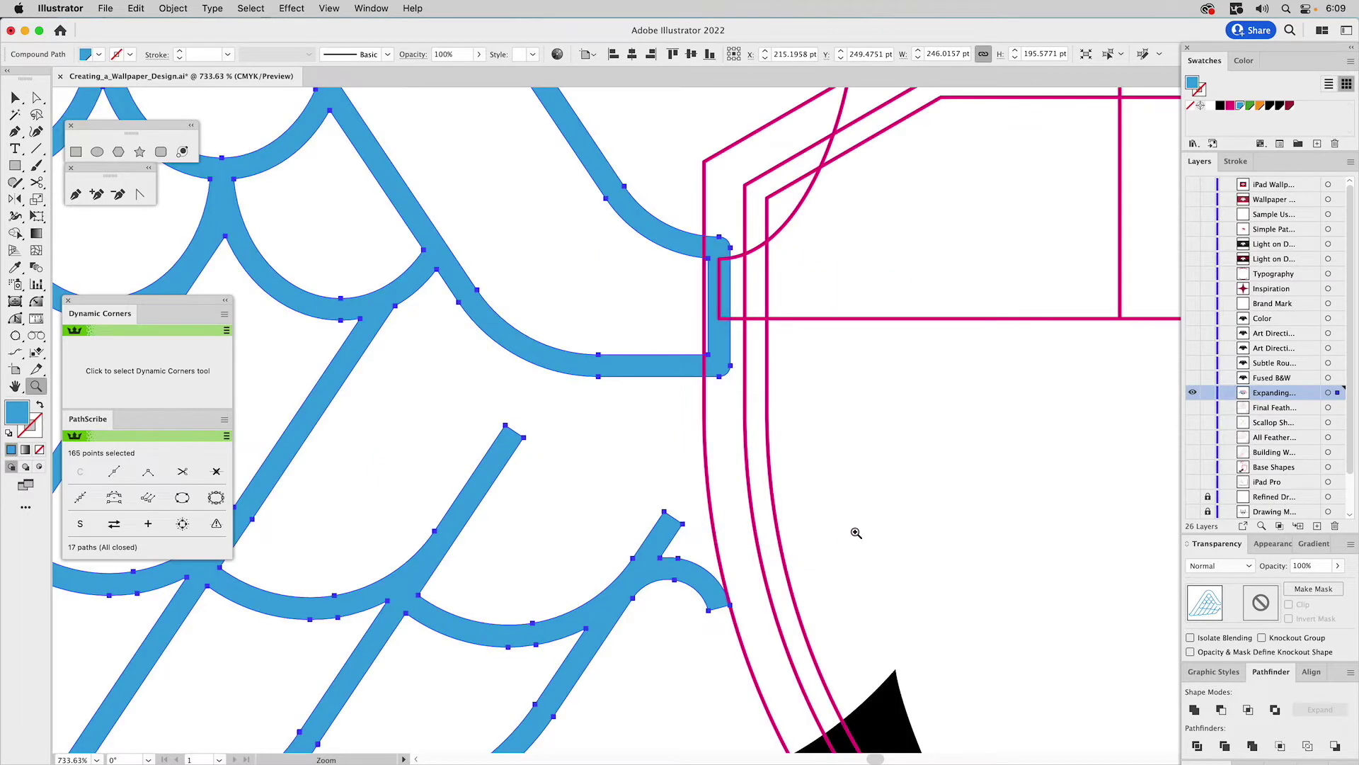
pyautogui.press('v')
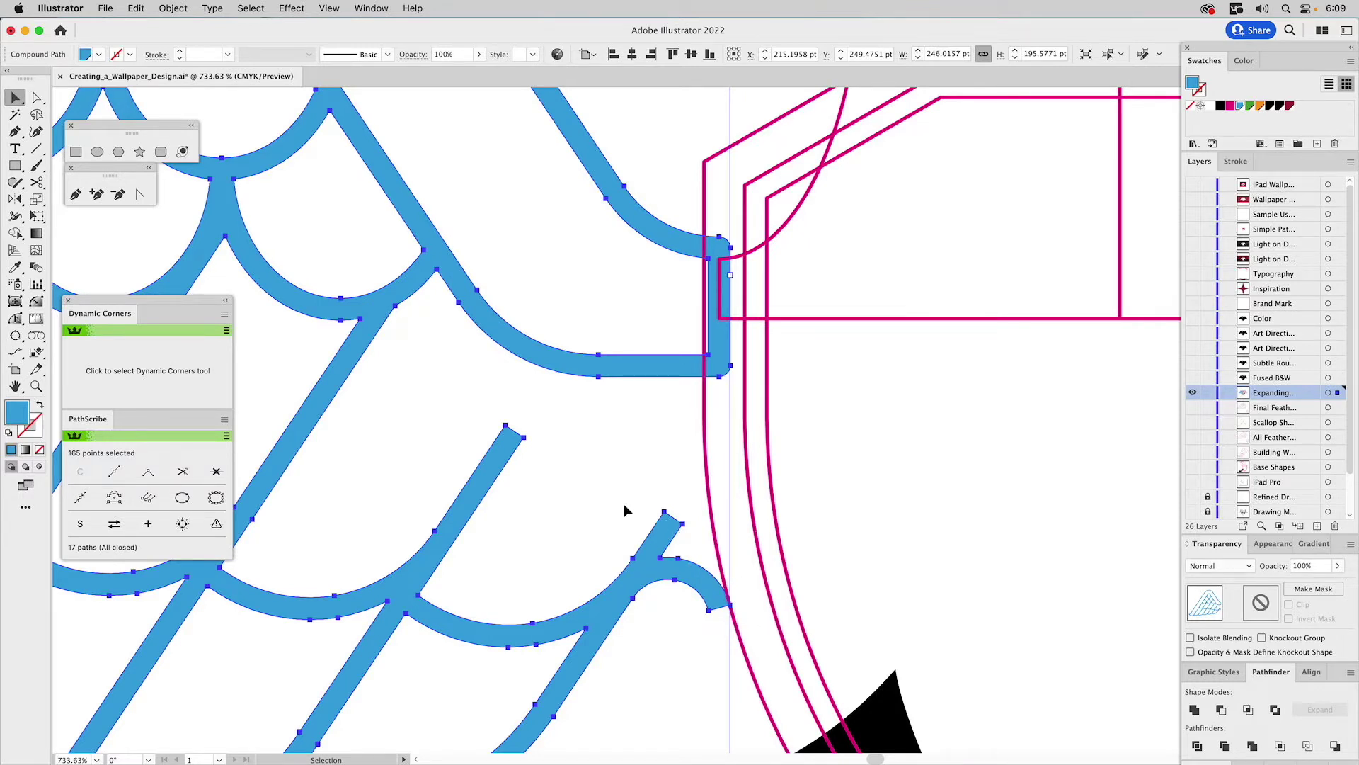
pyautogui.click(37, 386)
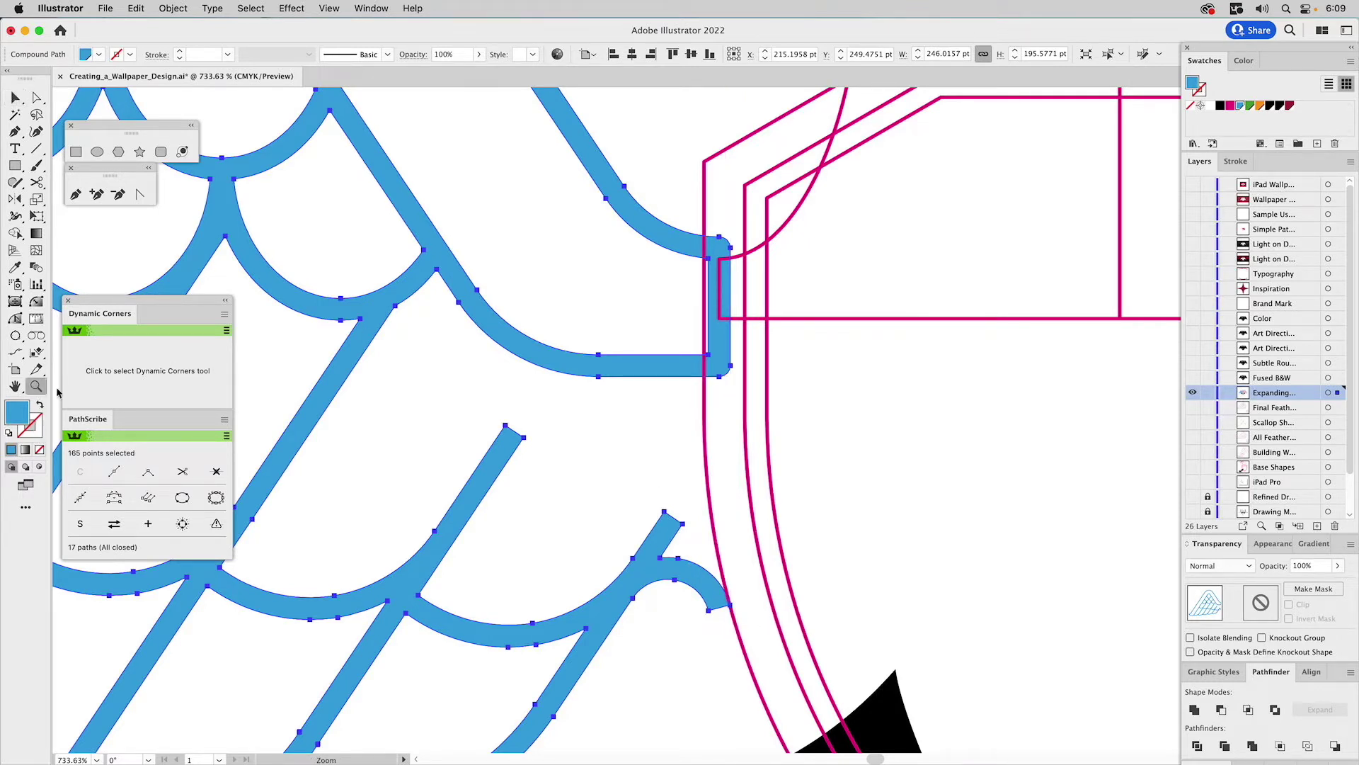
pyautogui.keyDown('alt'); pyautogui.click(627, 480); pyautogui.keyUp('alt')
pyautogui.keyDown('alt'); pyautogui.click(628, 480); pyautogui.keyUp('alt')
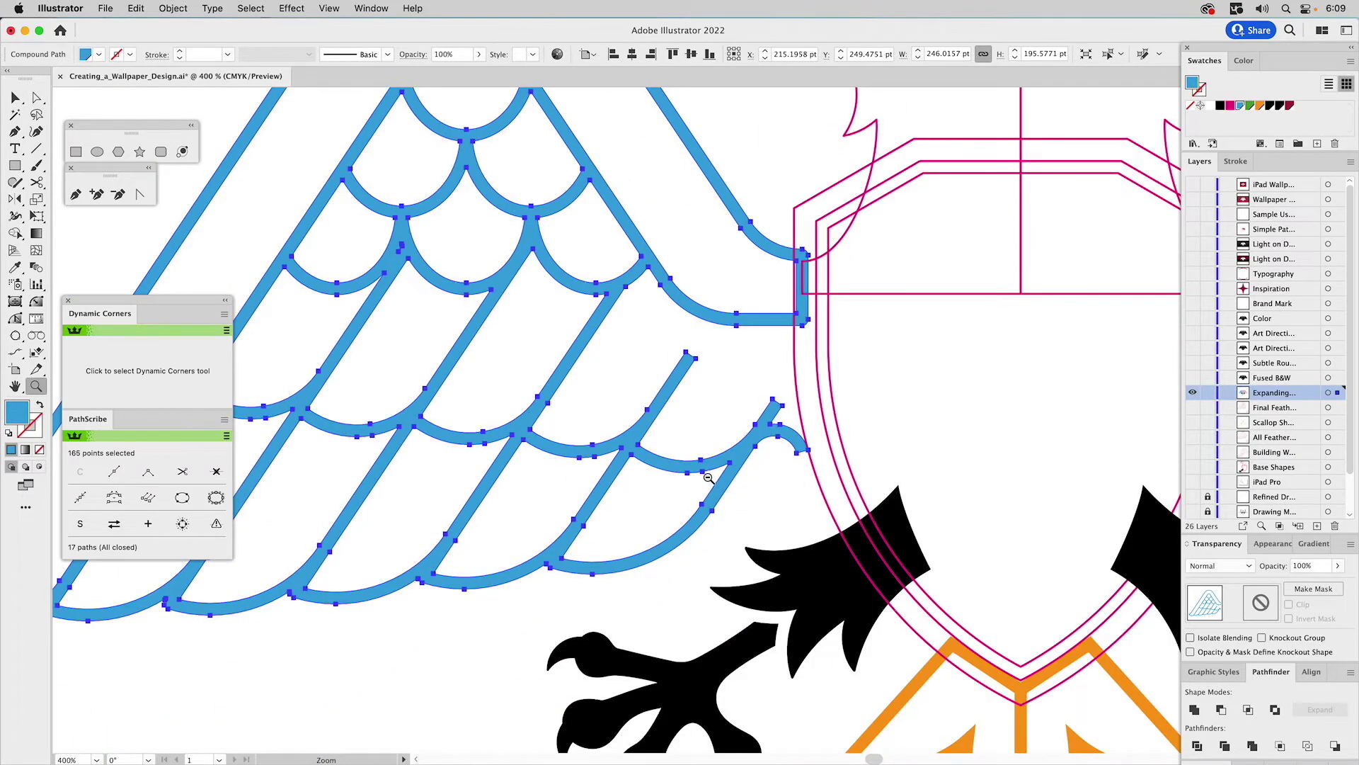
pyautogui.click(76, 193)
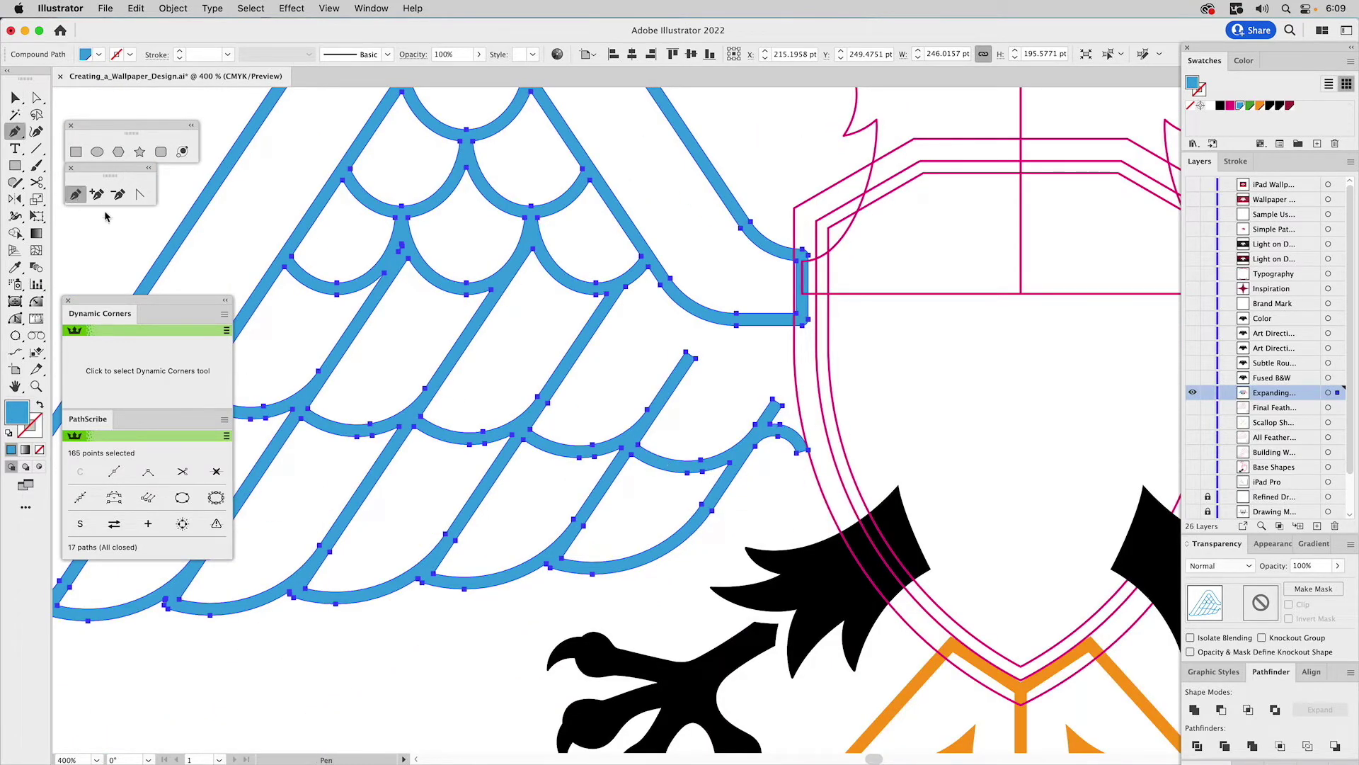
pyautogui.moveTo(785, 446); pyautogui.dragTo(807, 451)
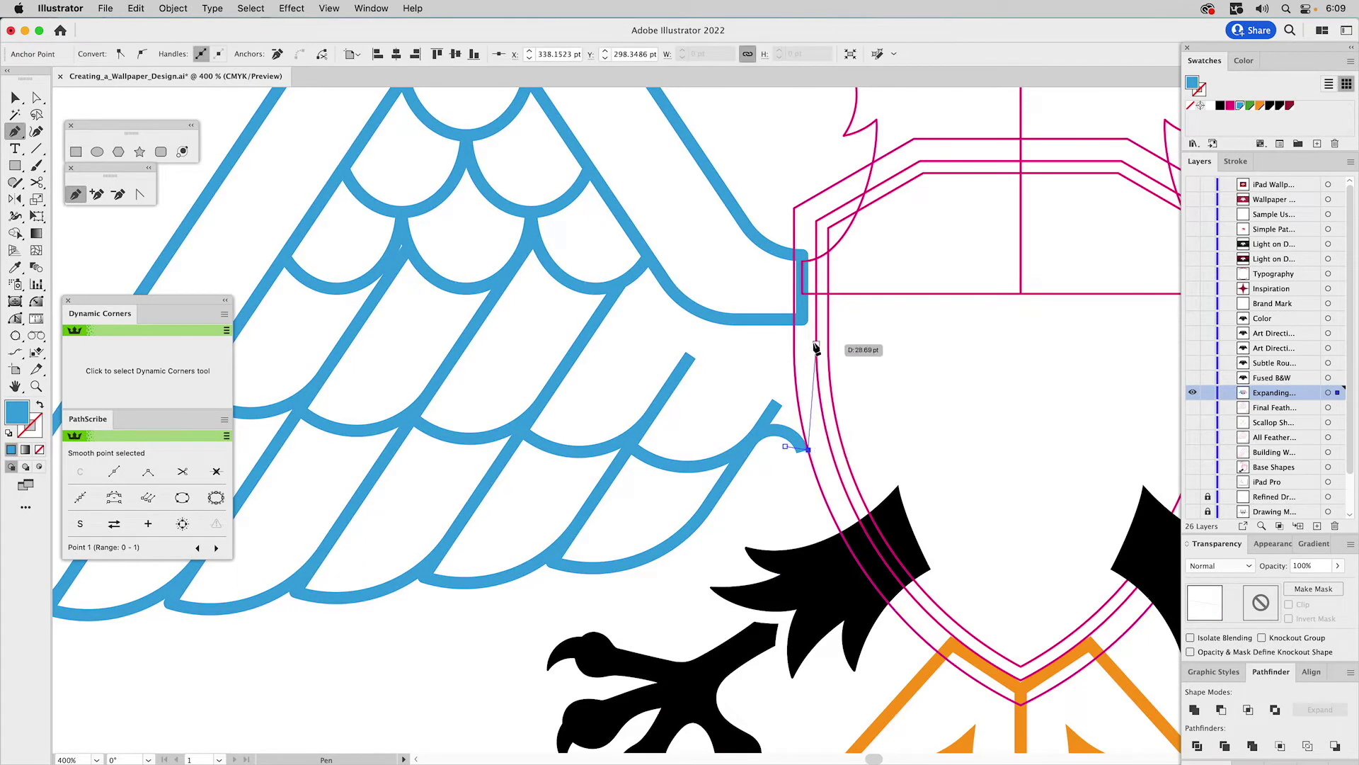
pyautogui.click(806, 322)
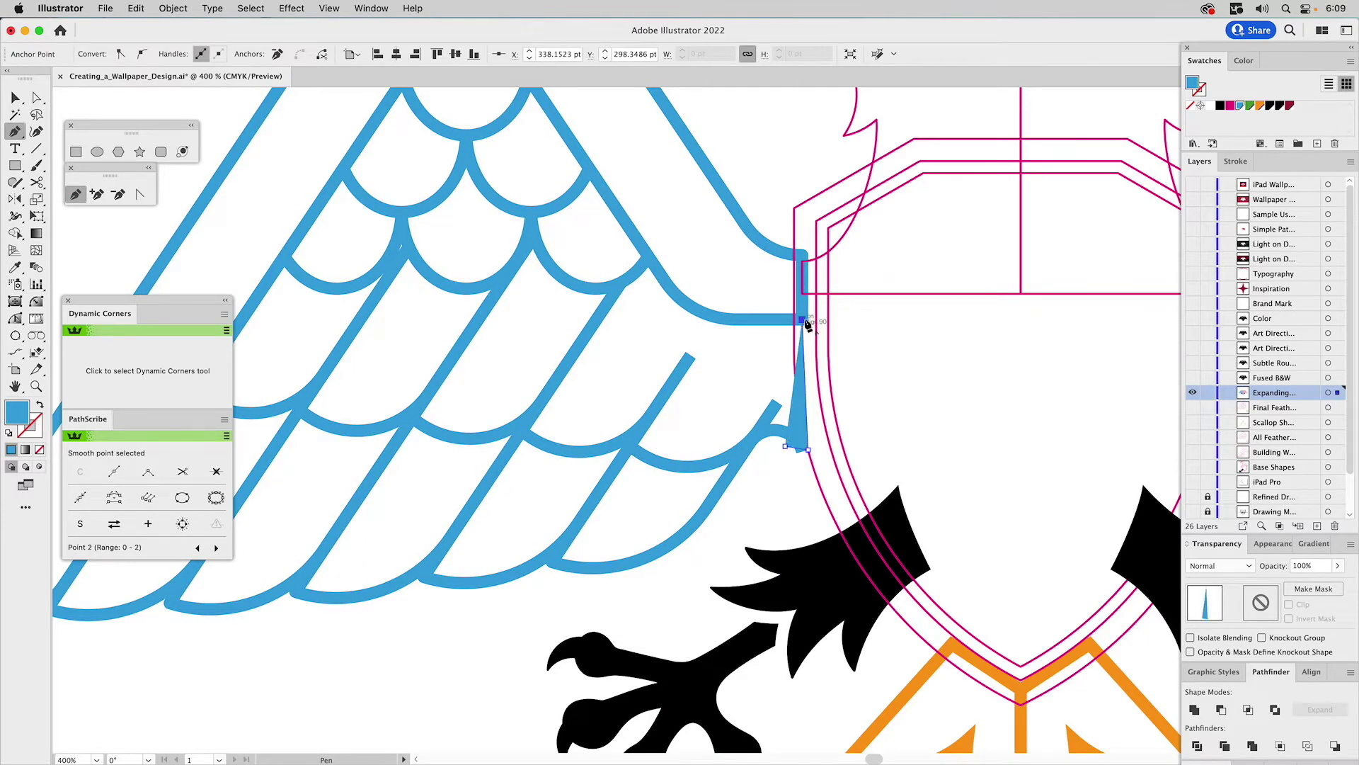
pyautogui.click(804, 256)
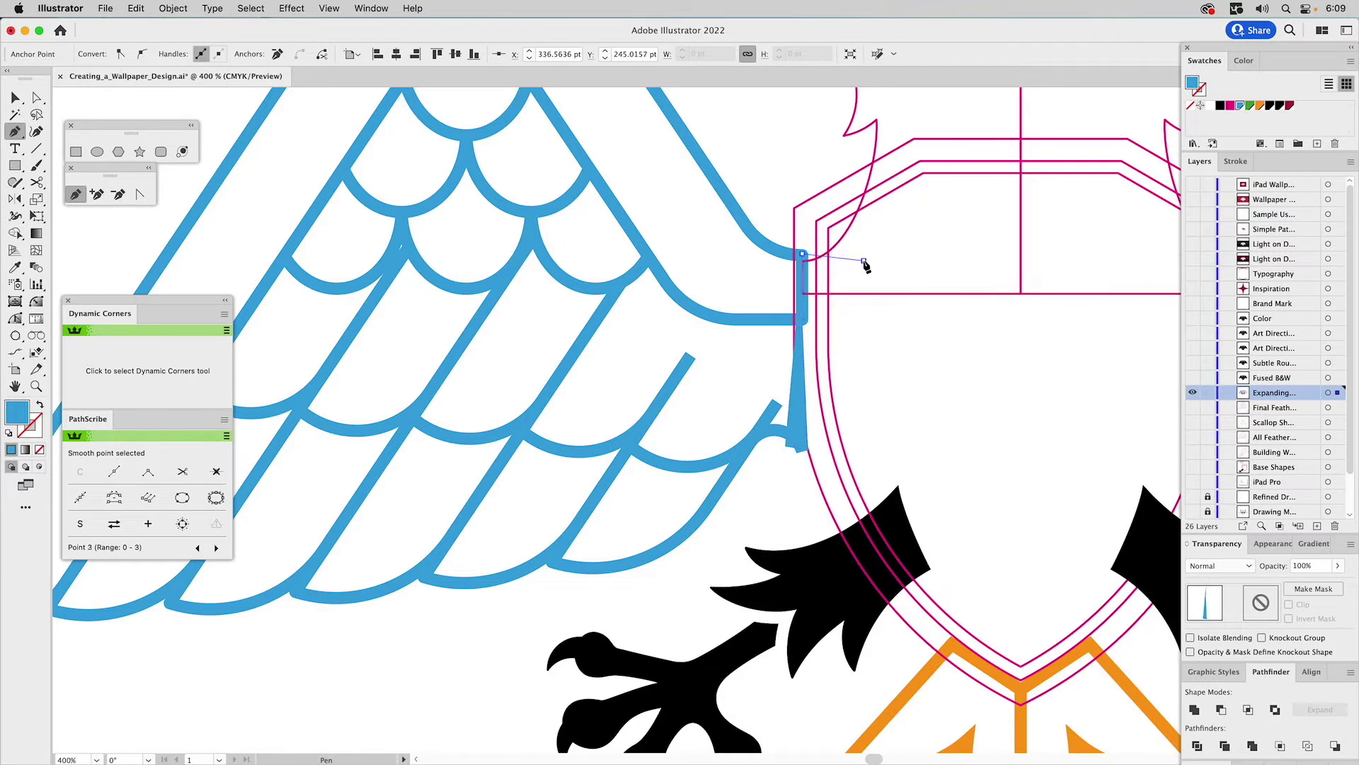
pyautogui.click(864, 261)
pyautogui.click(880, 458)
pyautogui.click(785, 497)
pyautogui.click(785, 446)
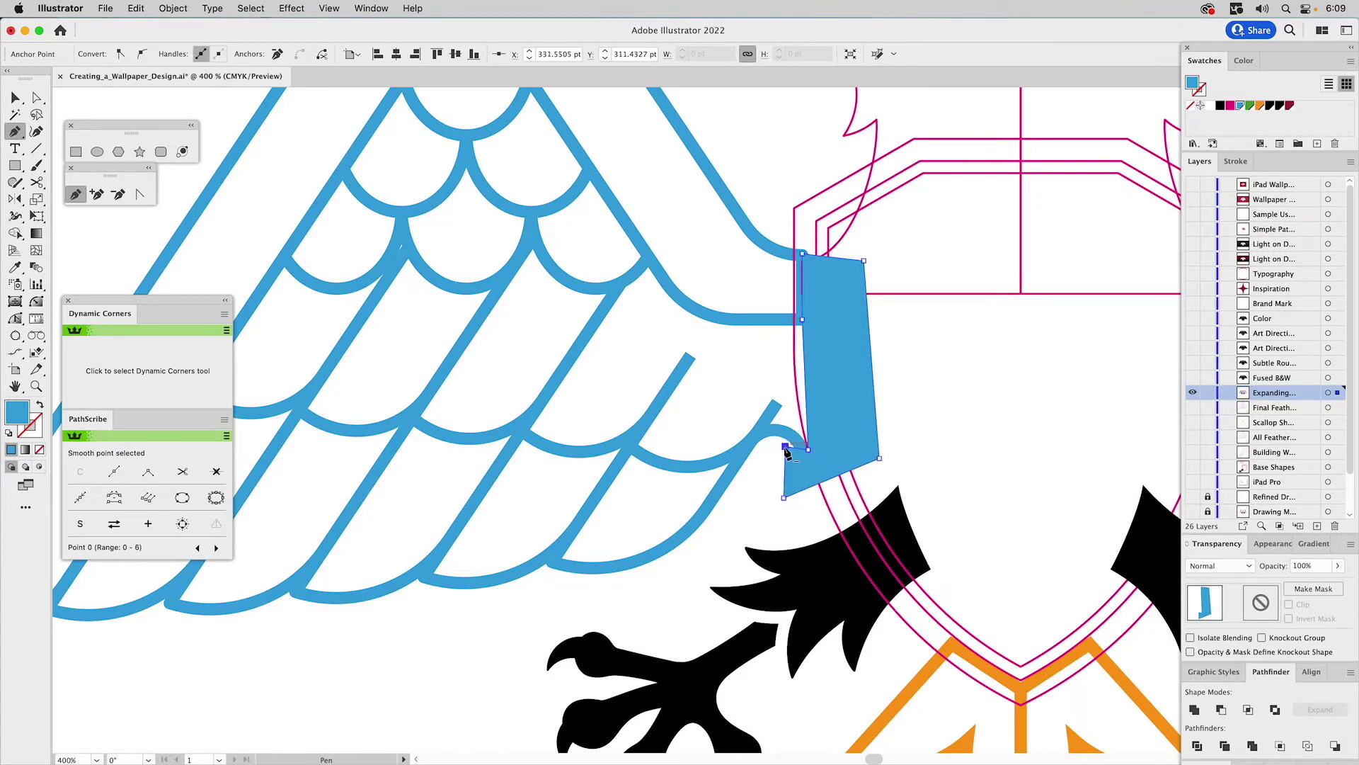
pyautogui.keyDown('super'); pyautogui.click(933, 373); pyautogui.keyUp('super')
# - Move the lower inner corner point at the left wing's shoulder end across the patch to about X 369 pt, Y 261 pt
pyautogui.press('a')
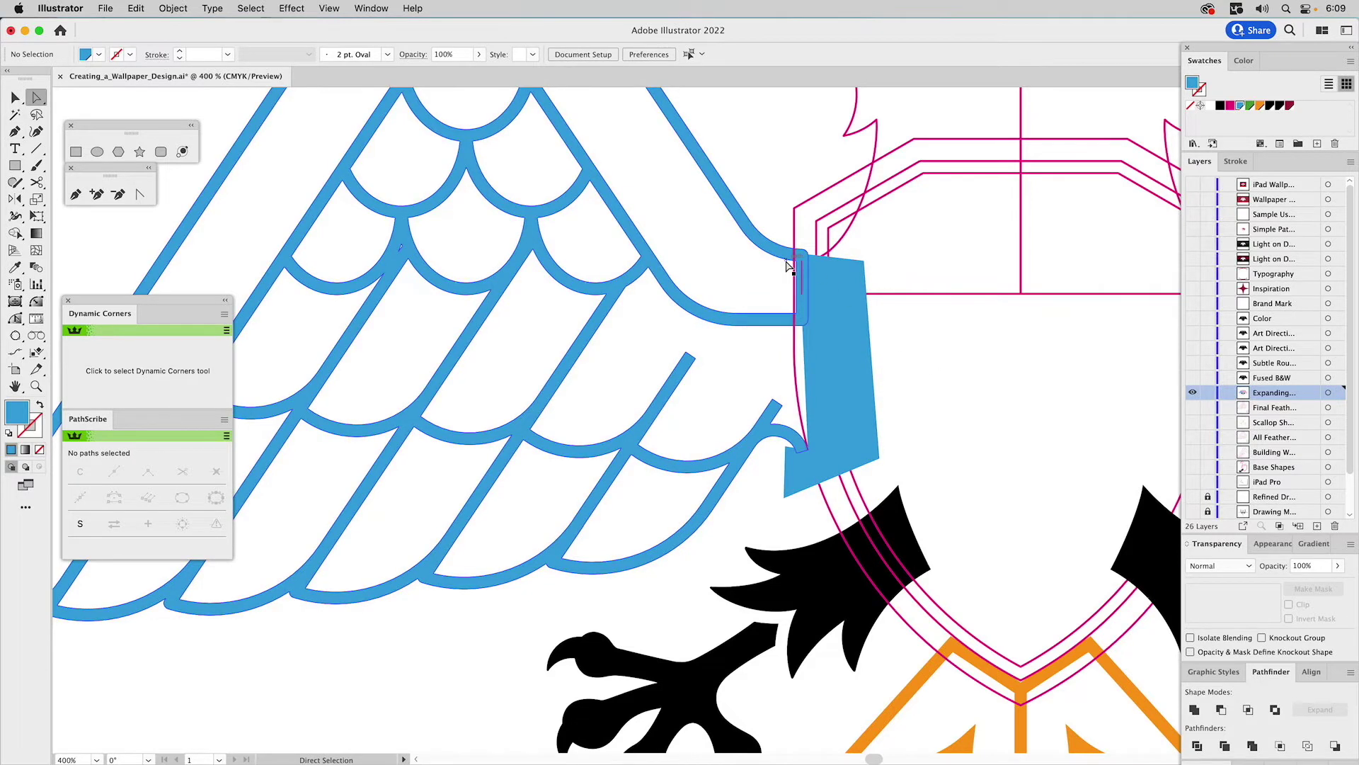
pyautogui.click(796, 261)
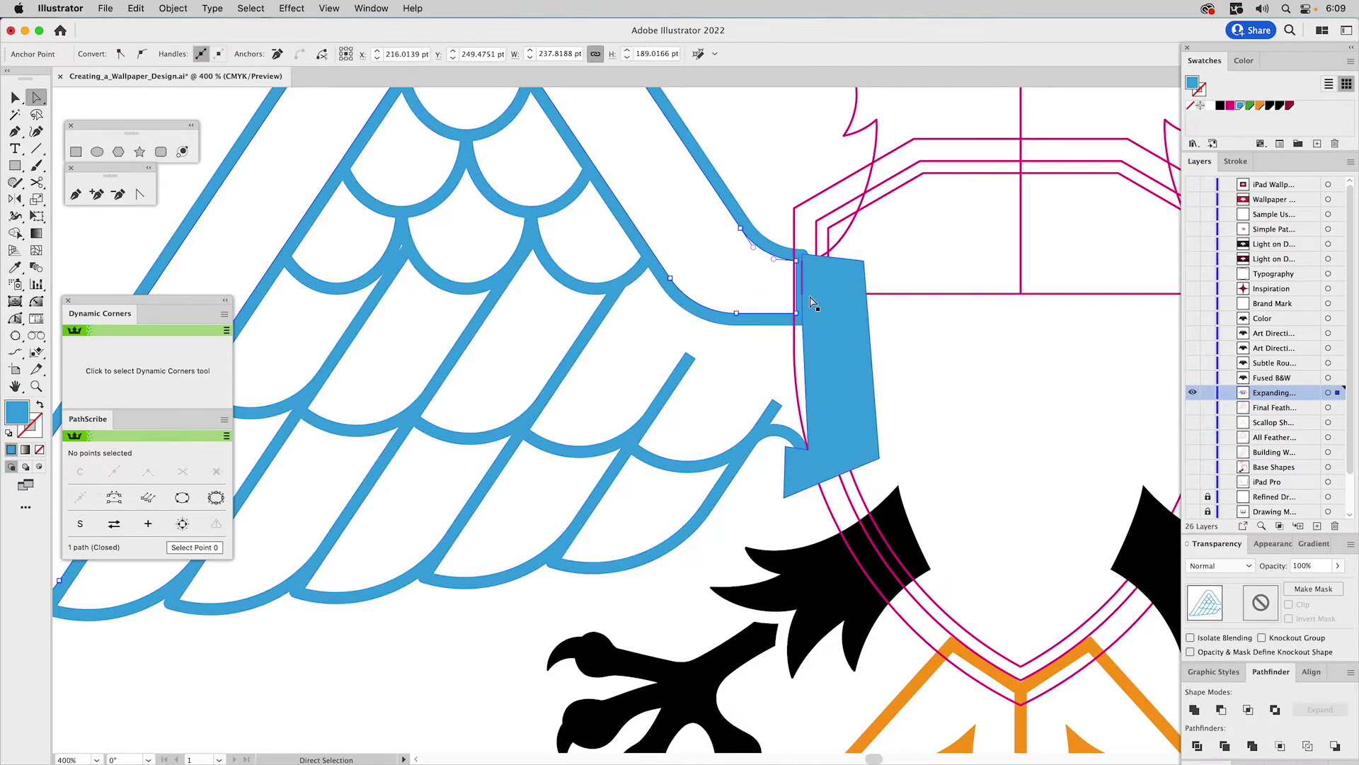
pyautogui.moveTo(801, 313); pyautogui.dragTo(923, 309)
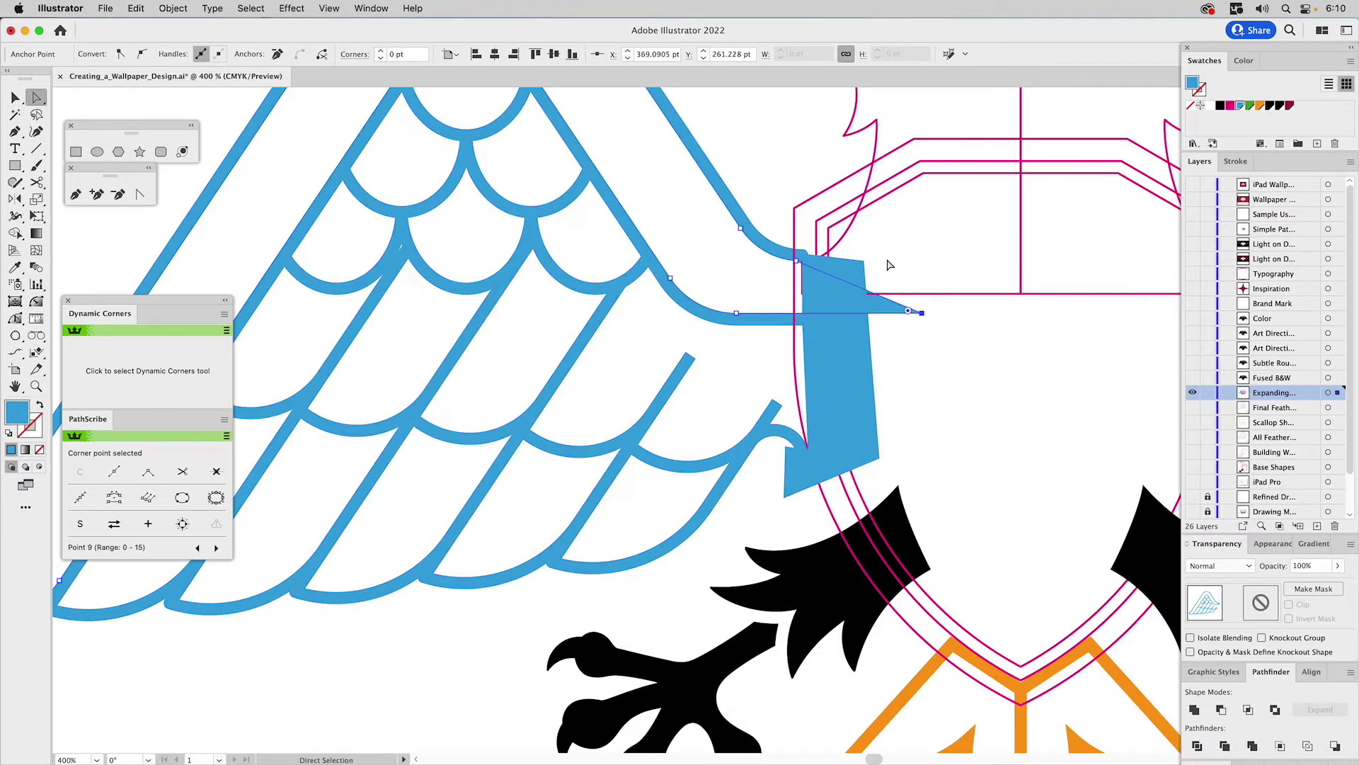
# - Unite the left wing shape with the patch at its shield end
pyautogui.press('v')
pyautogui.click(908, 220)
pyautogui.click(758, 241)
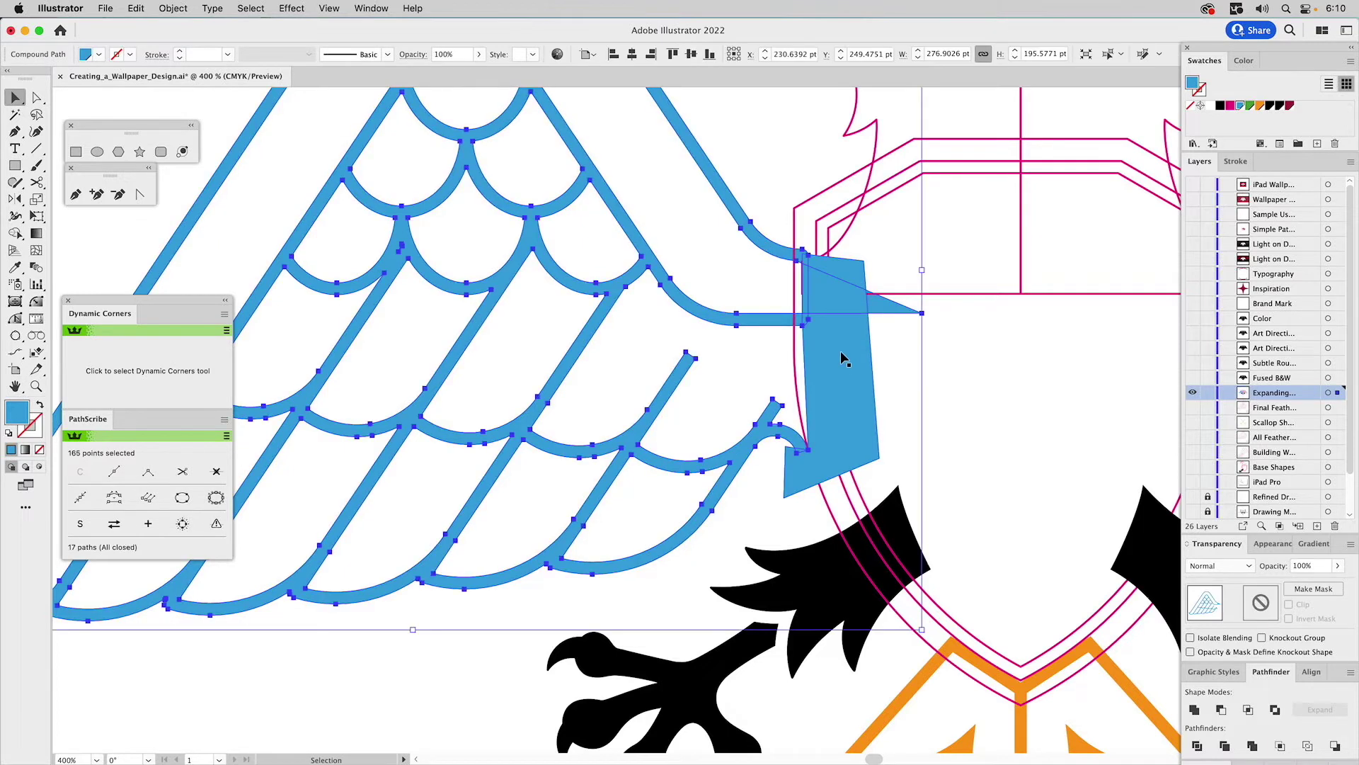
pyautogui.keyDown('shift'); pyautogui.click(841, 365); pyautogui.keyUp('shift')
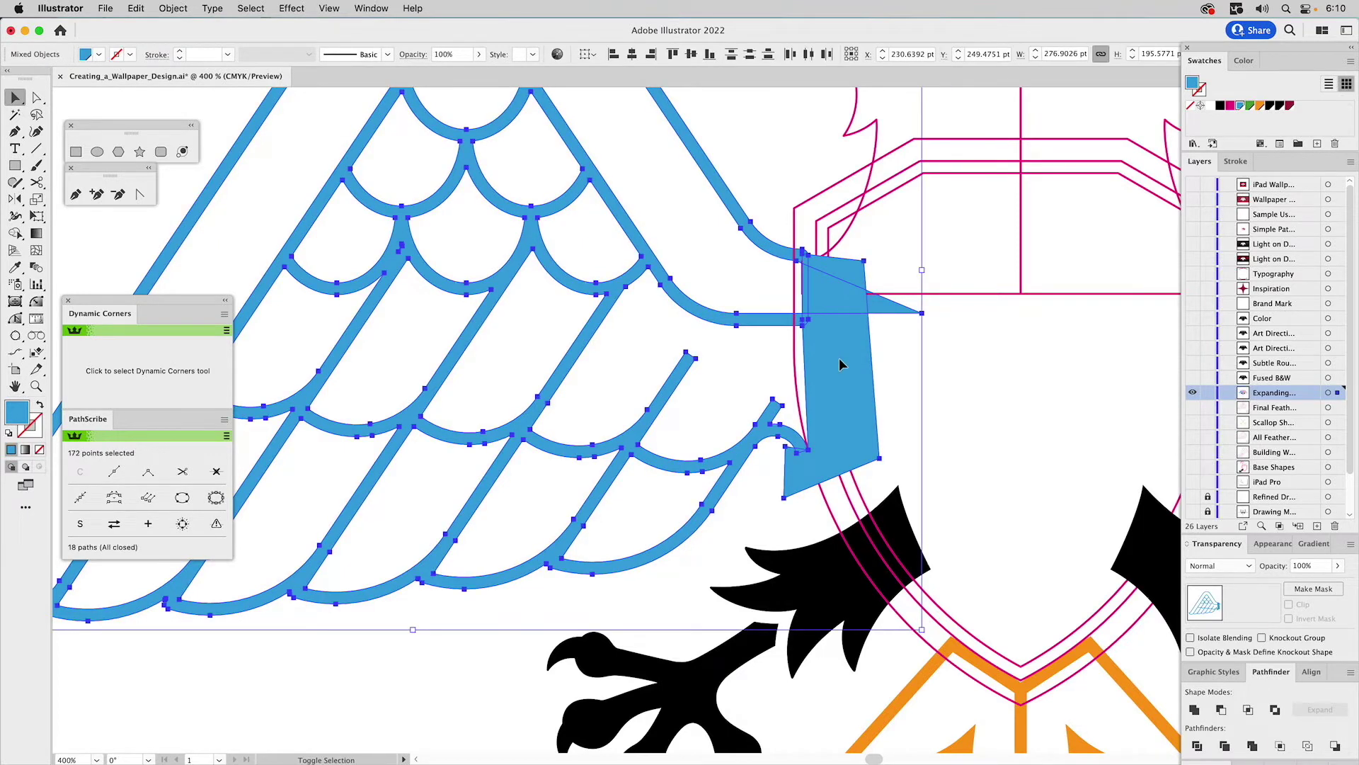
pyautogui.click(1194, 710)
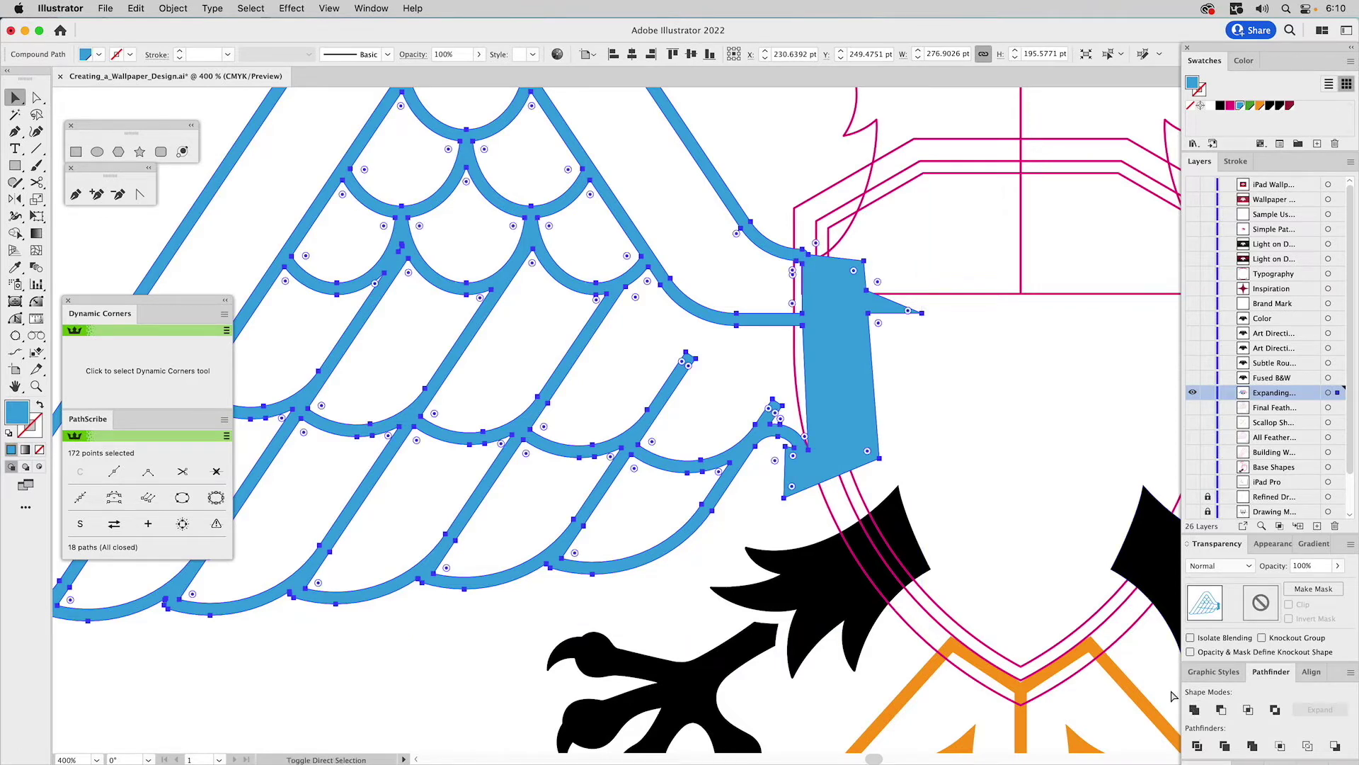
# - Delete the right wing
pyautogui.press('super+0')
pyautogui.click(887, 304)
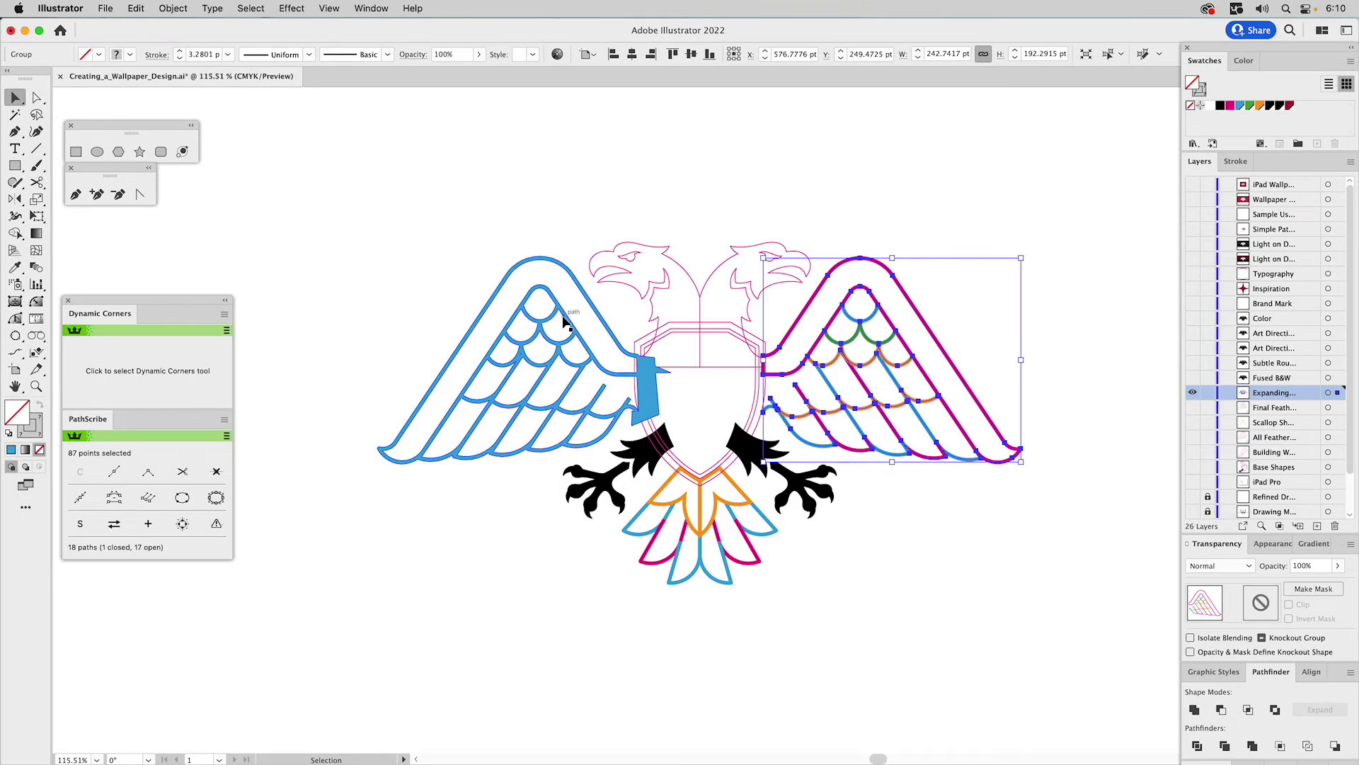
pyautogui.press('Delete')
# - Release the left wing's compound path into separate paths
pyautogui.moveTo(564, 322); pyautogui.dragTo(706, 327)
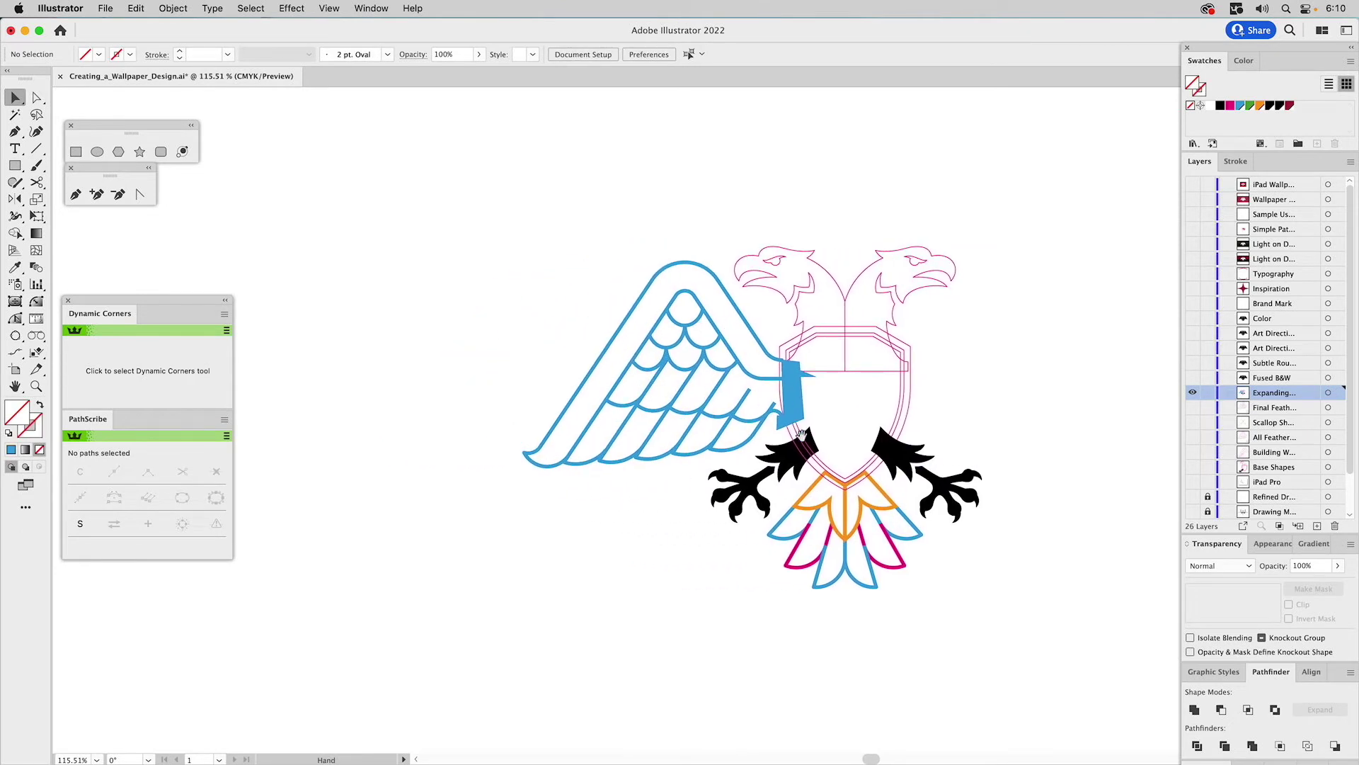
pyautogui.click(713, 322)
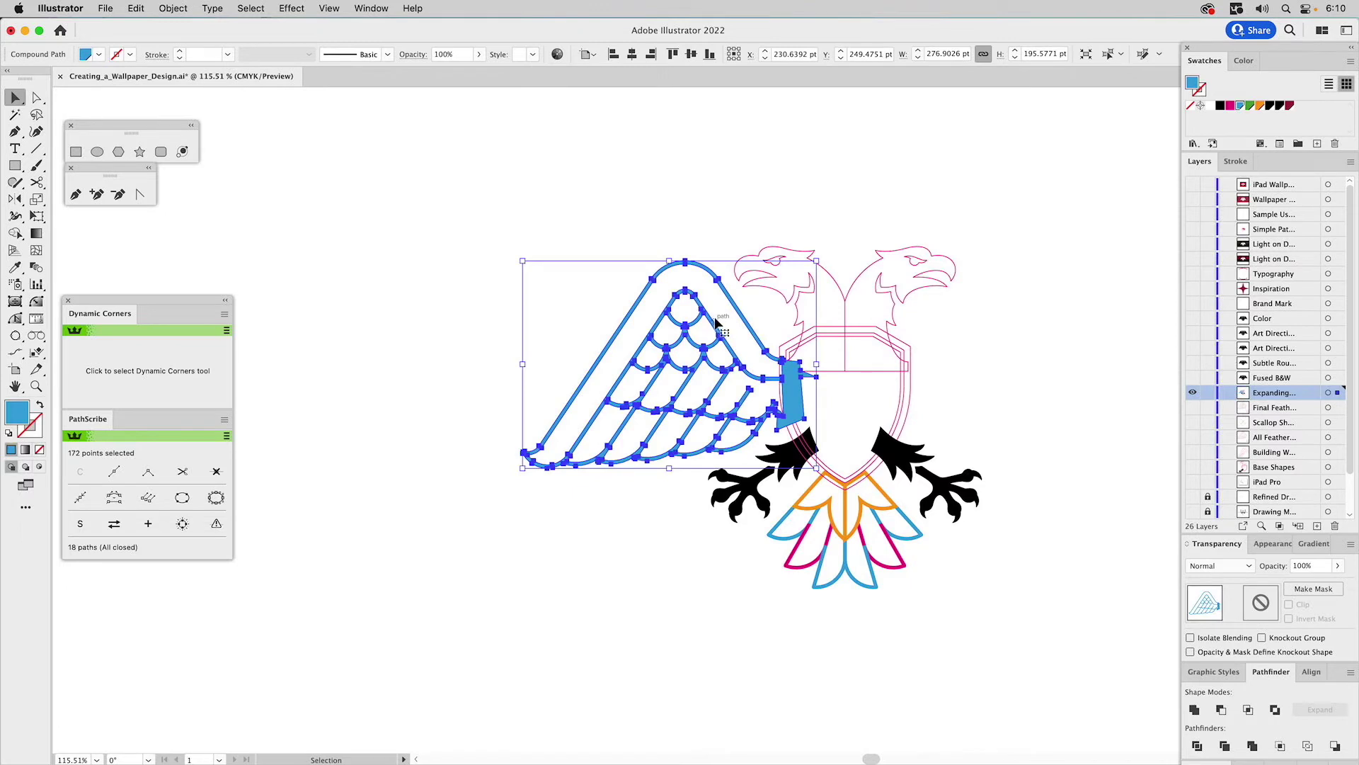
pyautogui.click(1272, 544)
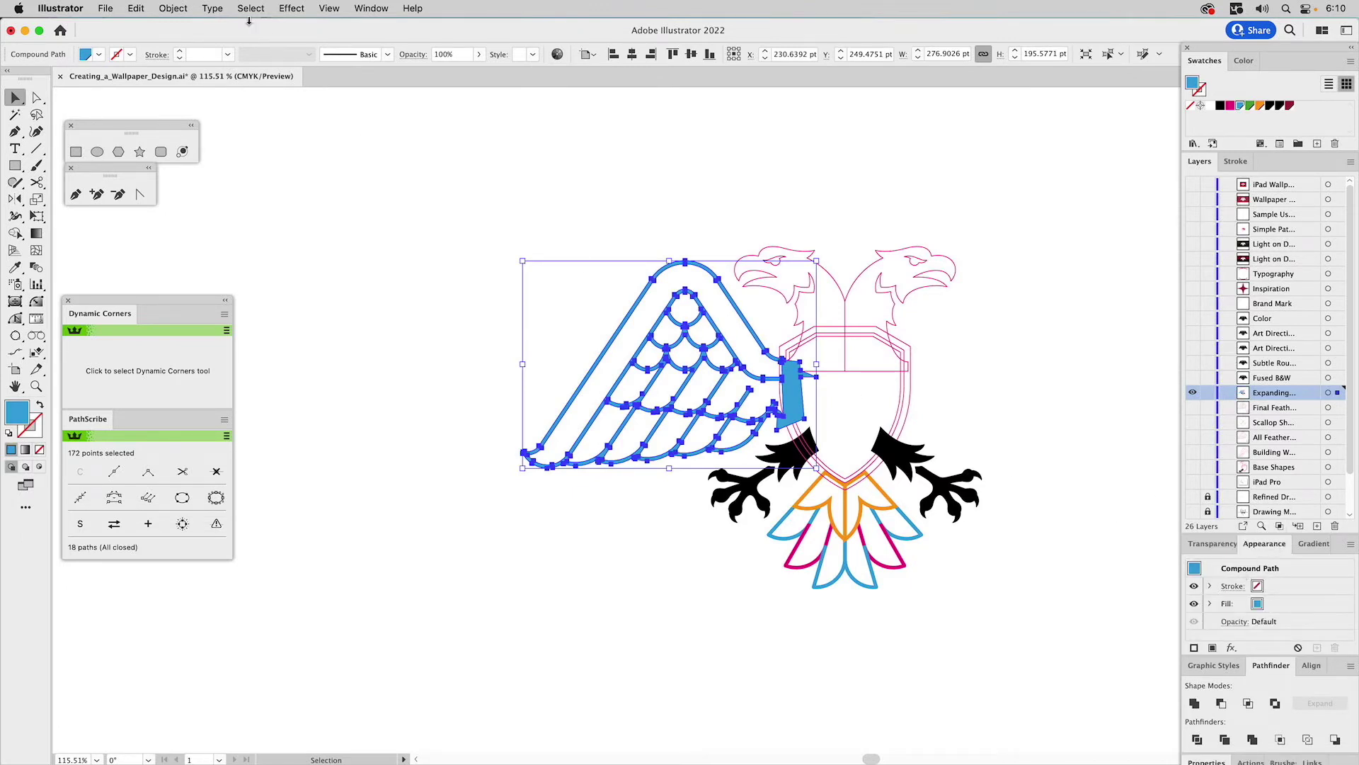
pyautogui.click(174, 9)
pyautogui.moveTo(290, 558)
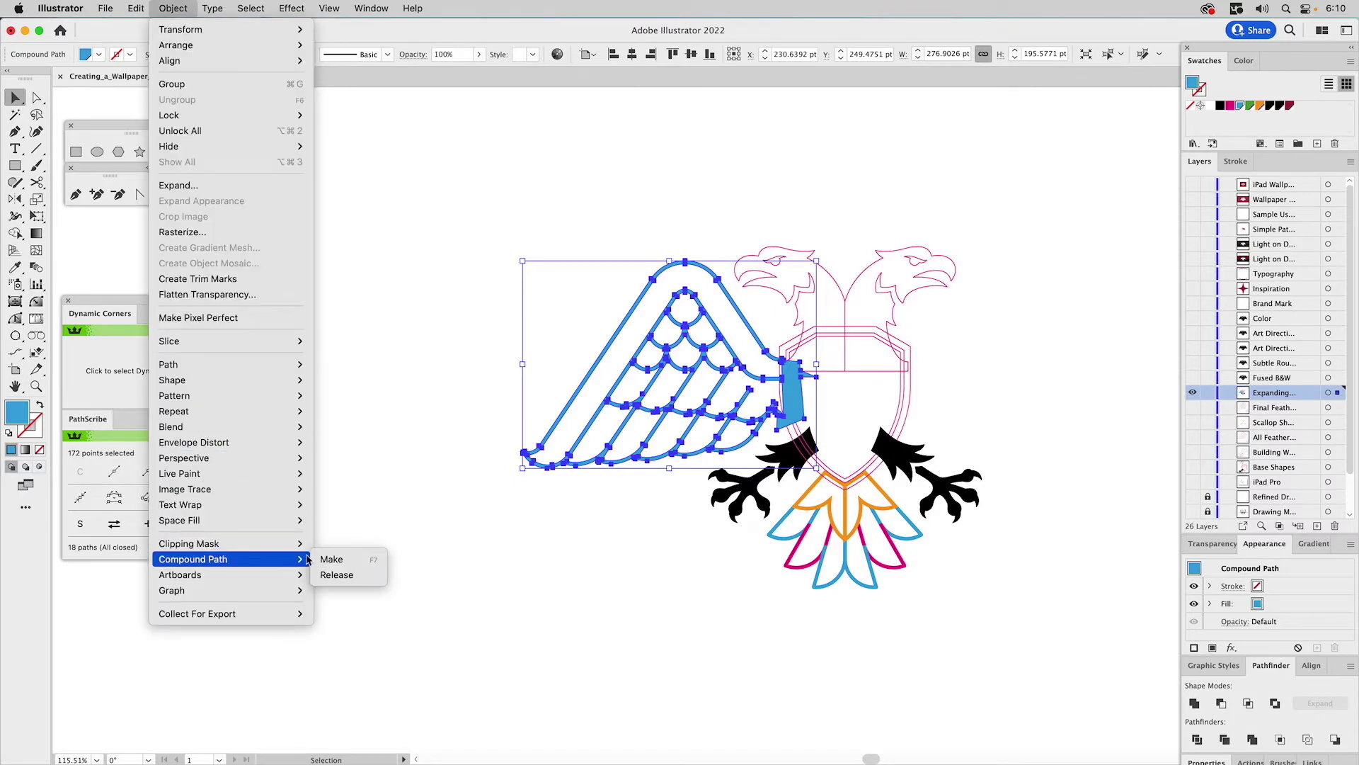
pyautogui.click(348, 575)
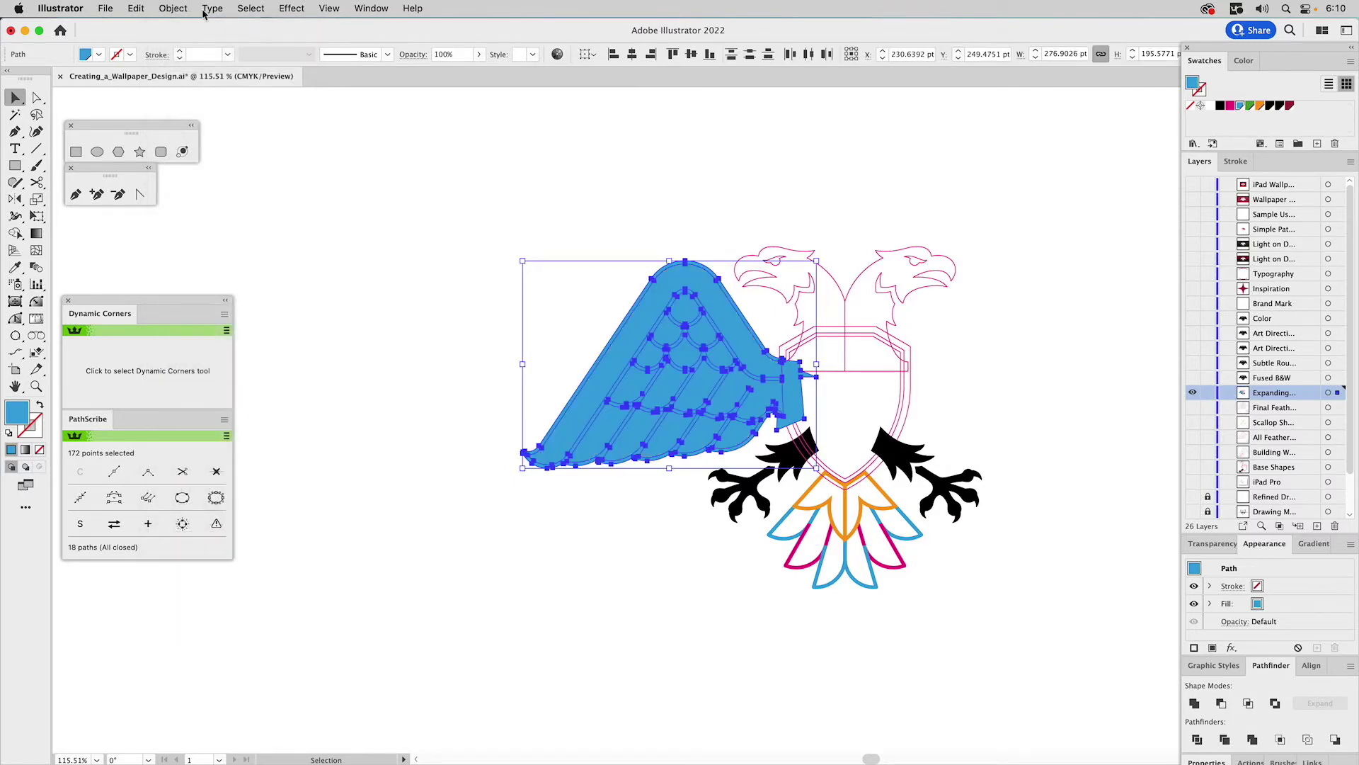
pyautogui.click(177, 9)
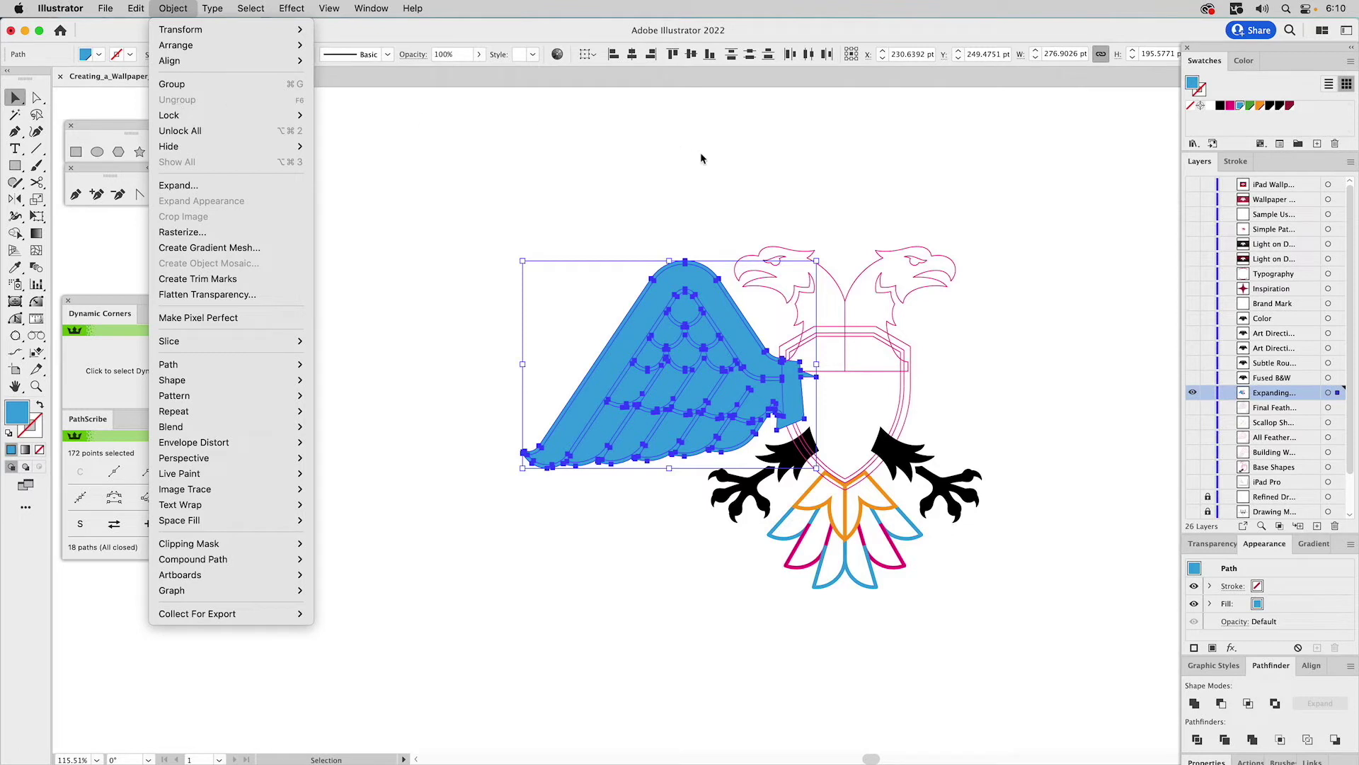
pyautogui.press('Escape')
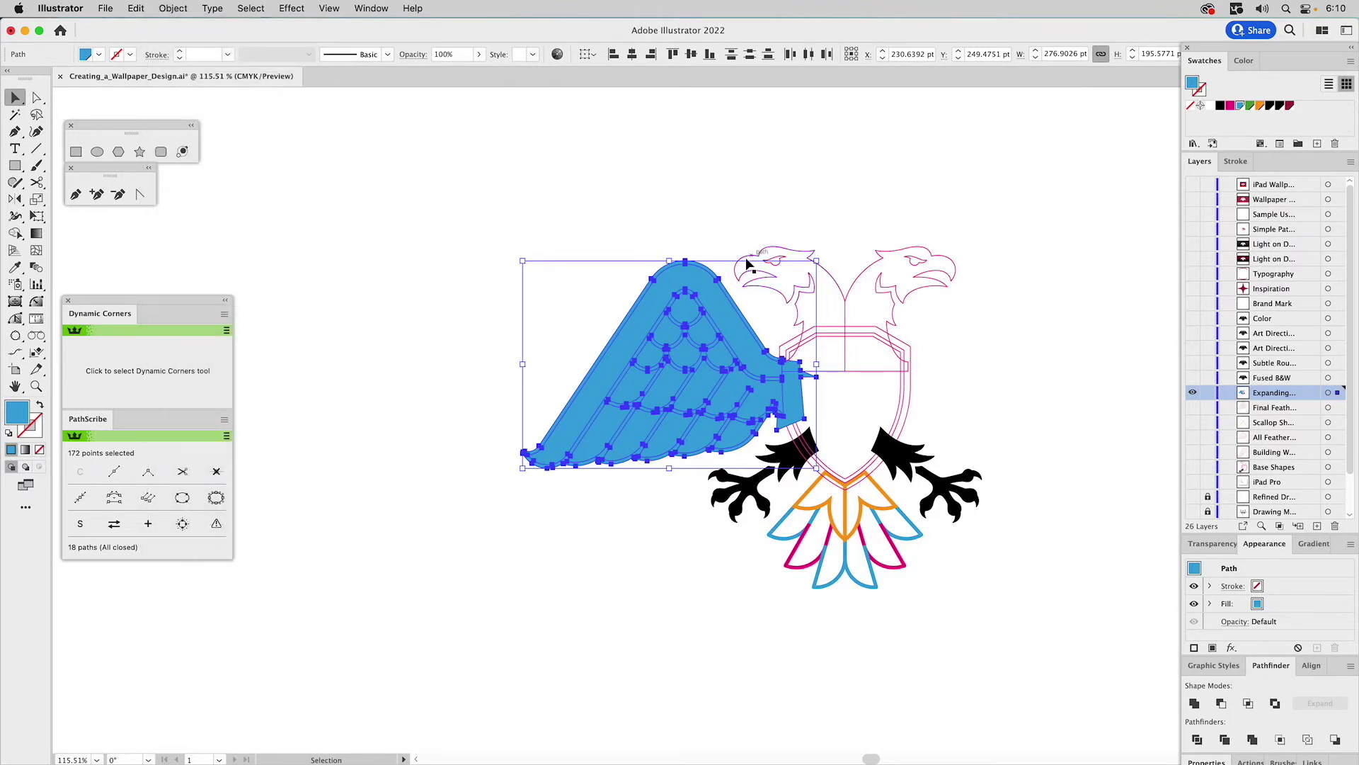
# - Delete the wing's outer silhouette path, leaving the individual feather shapes
pyautogui.click(712, 234)
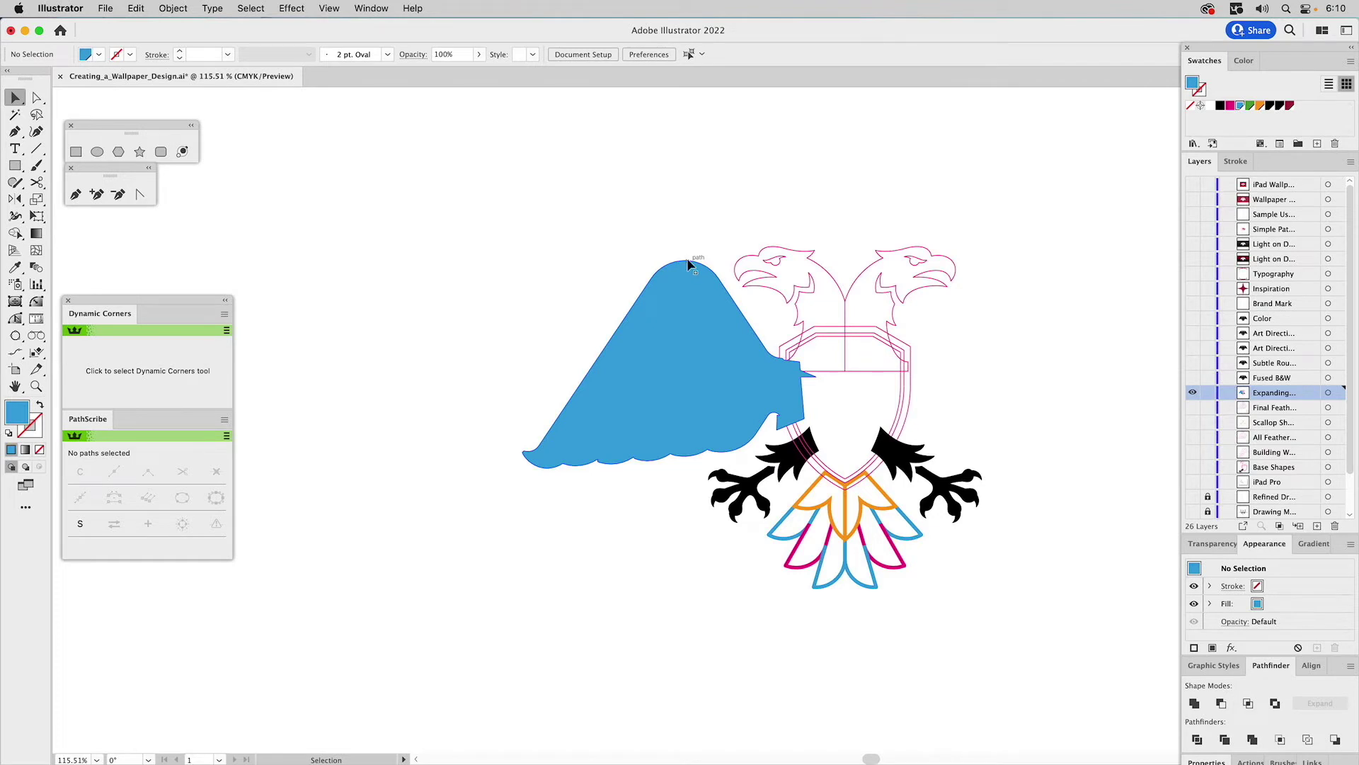
pyautogui.click(687, 264)
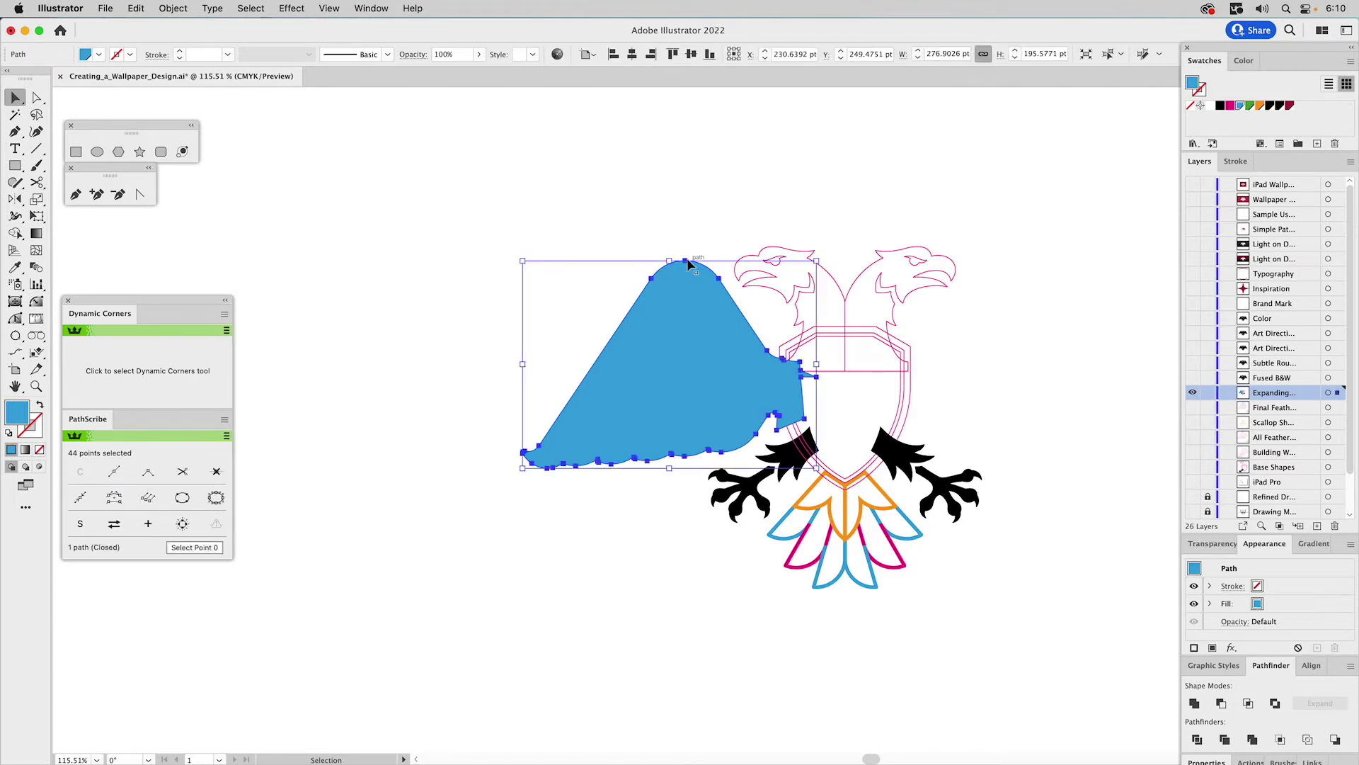
pyautogui.press('Delete')
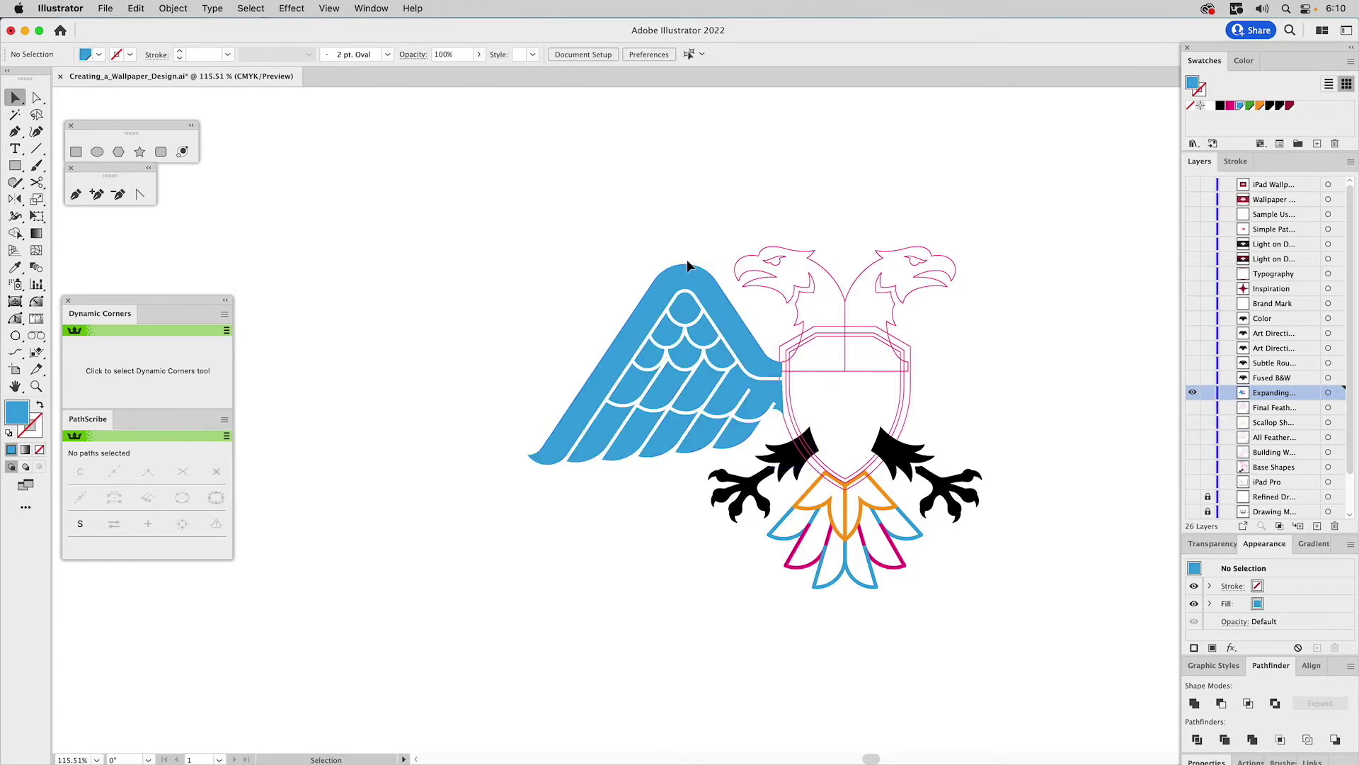
# - Examine the separated feather shapes up close, including the tiny stray path between the scallop feathers and the area near the shield
pyautogui.click(636, 313)
pyautogui.click(630, 383)
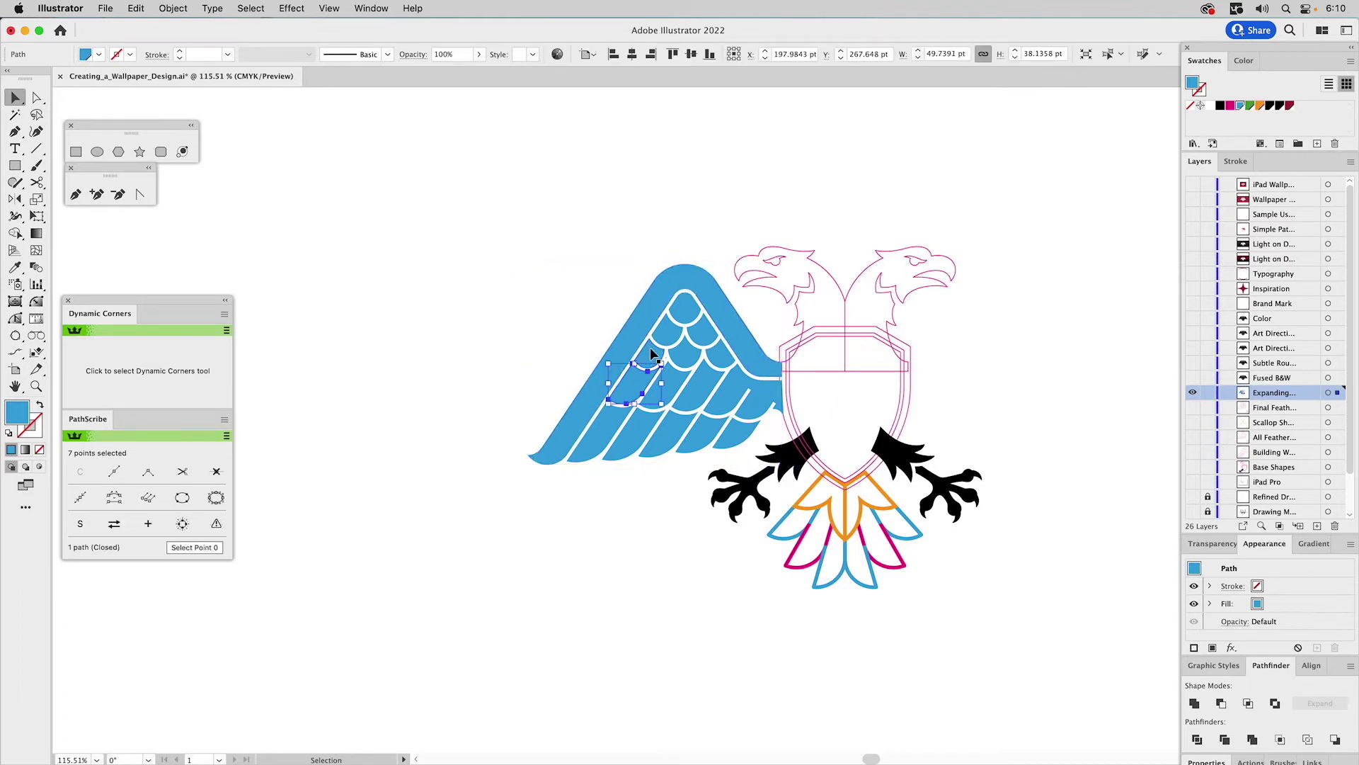
pyautogui.click(37, 386)
pyautogui.moveTo(499, 249); pyautogui.dragTo(866, 499)
pyautogui.press('v')
pyautogui.press('a')
pyautogui.click(746, 358)
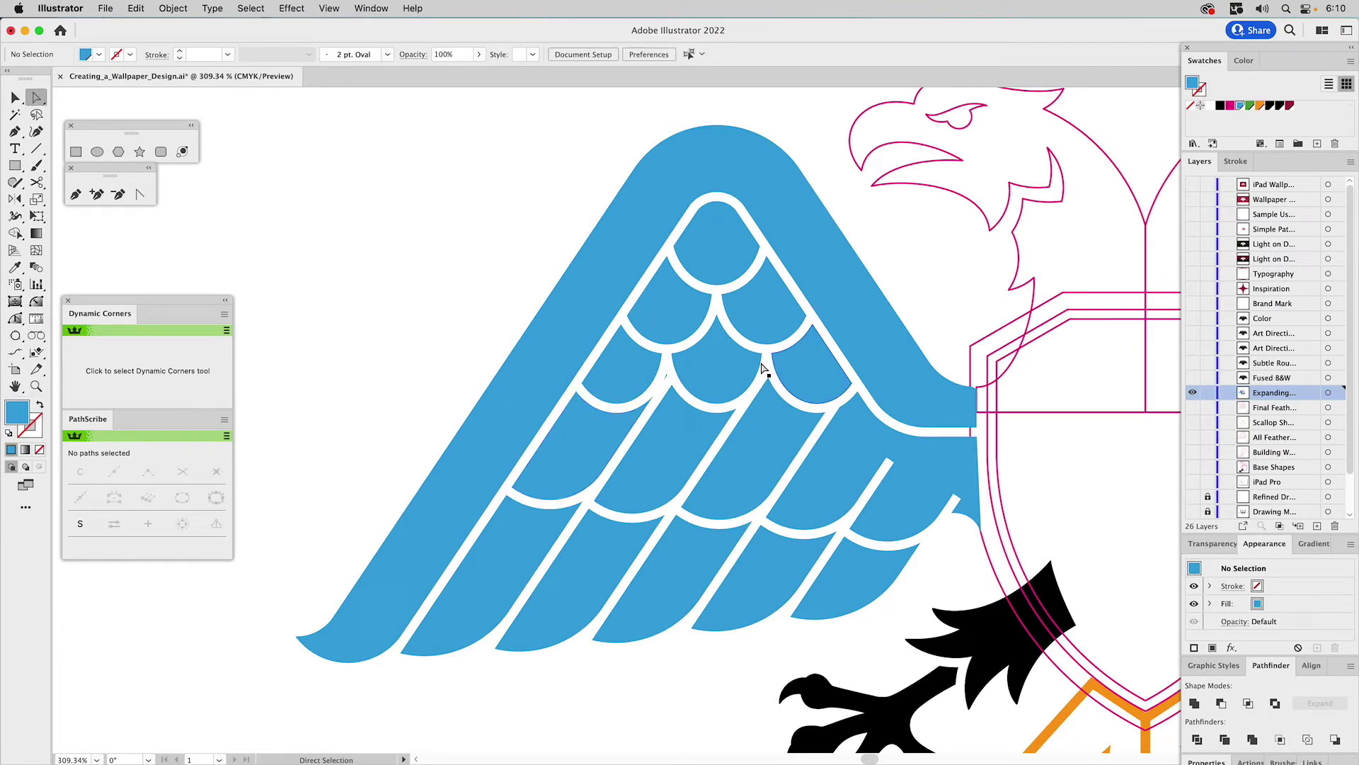
pyautogui.click(667, 376)
pyautogui.press('super+shift+a')
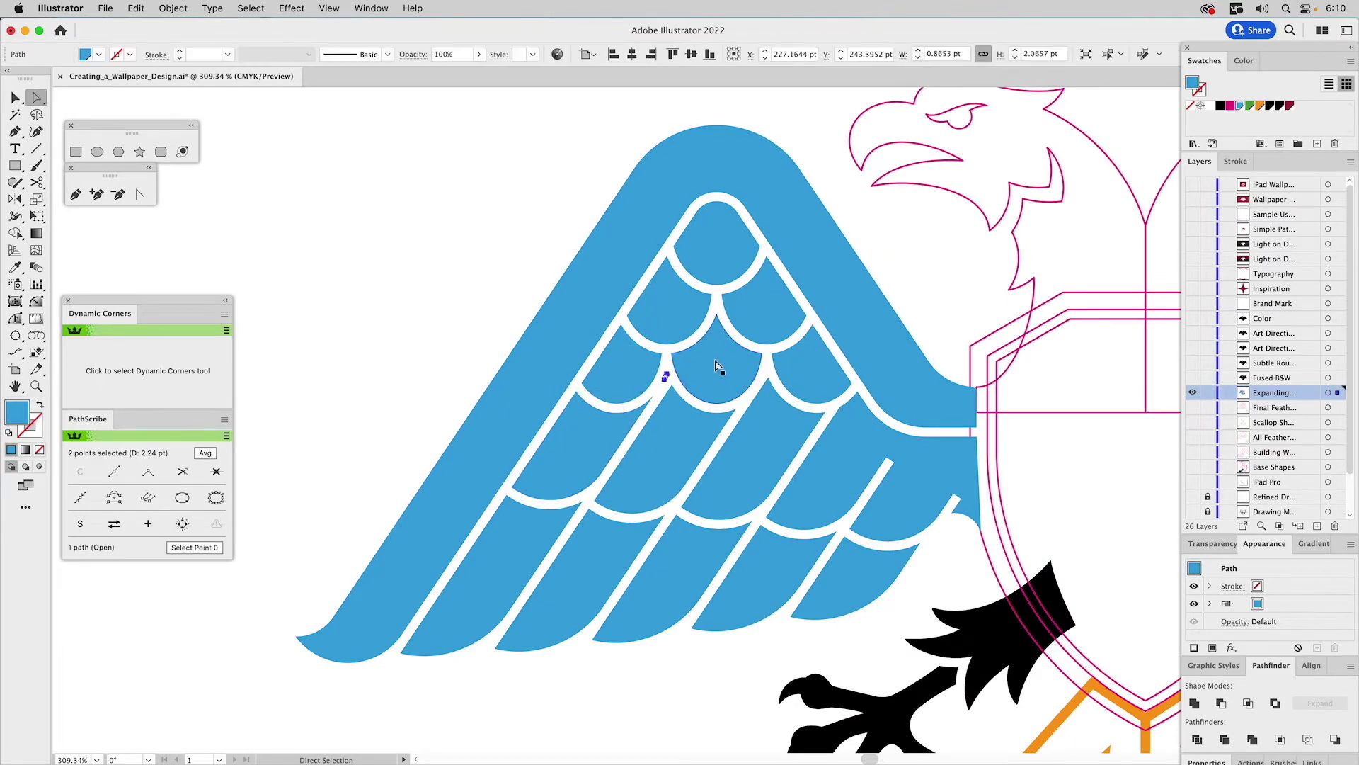
pyautogui.moveTo(923, 238); pyautogui.dragTo(850, 102)
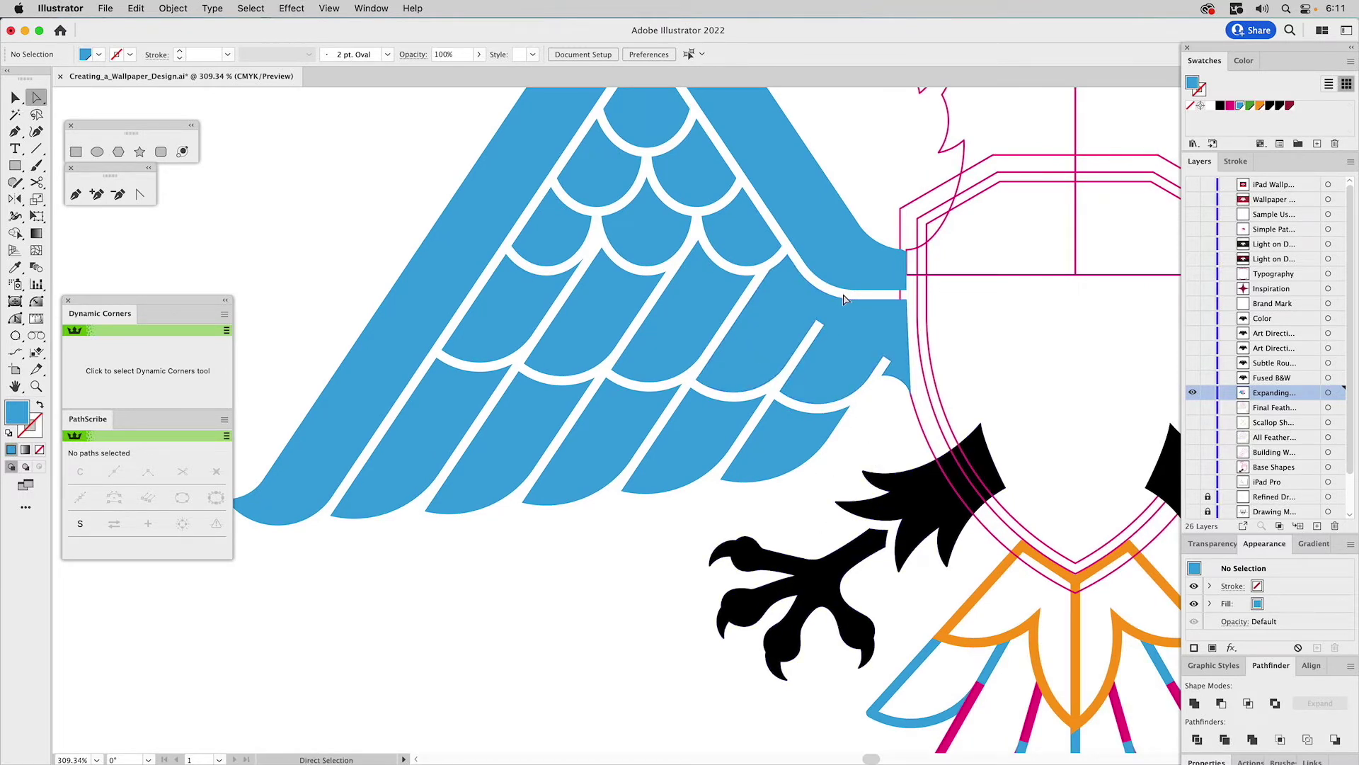
# - Convert the tail feathers' strokes to filled outlines with Outline Stroke and unite them into one shape
pyautogui.press('super+0')
pyautogui.press('v')
pyautogui.press('z')
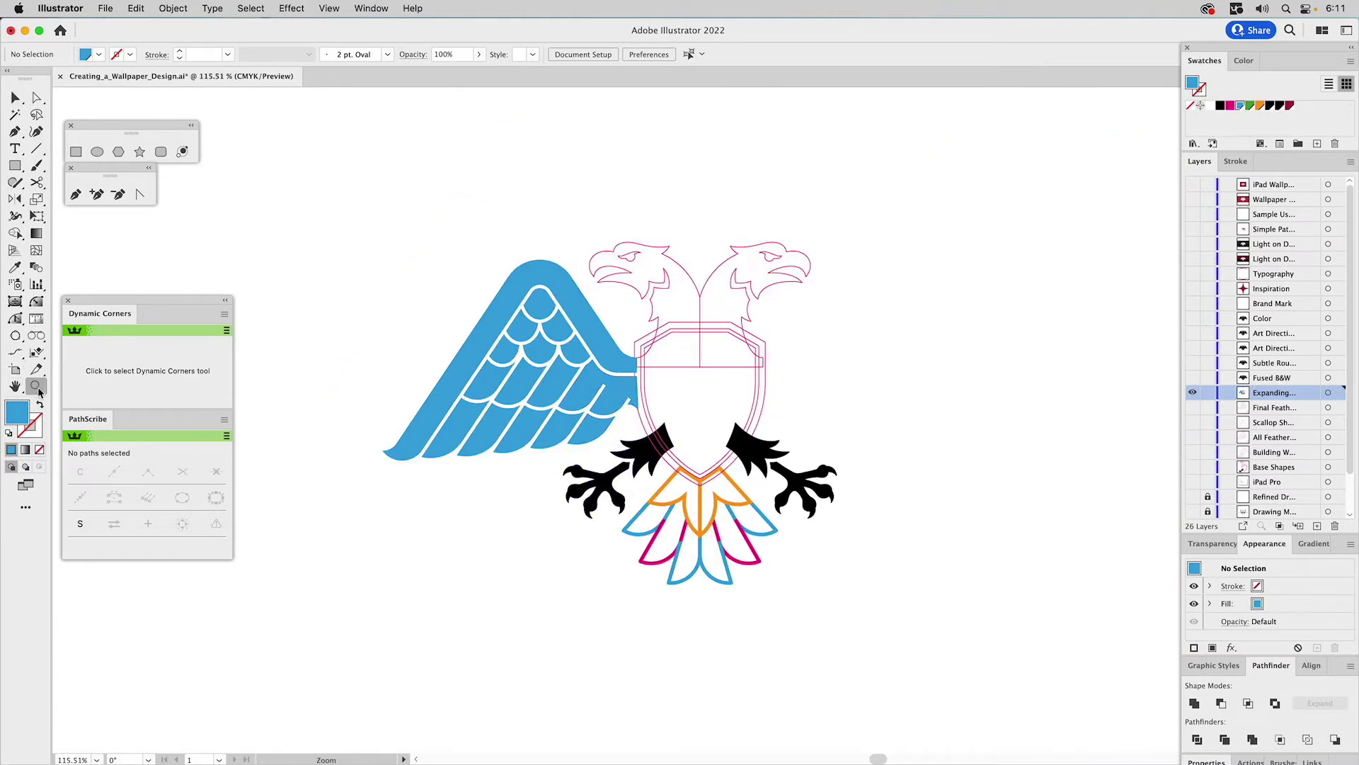
pyautogui.moveTo(602, 440); pyautogui.dragTo(829, 598)
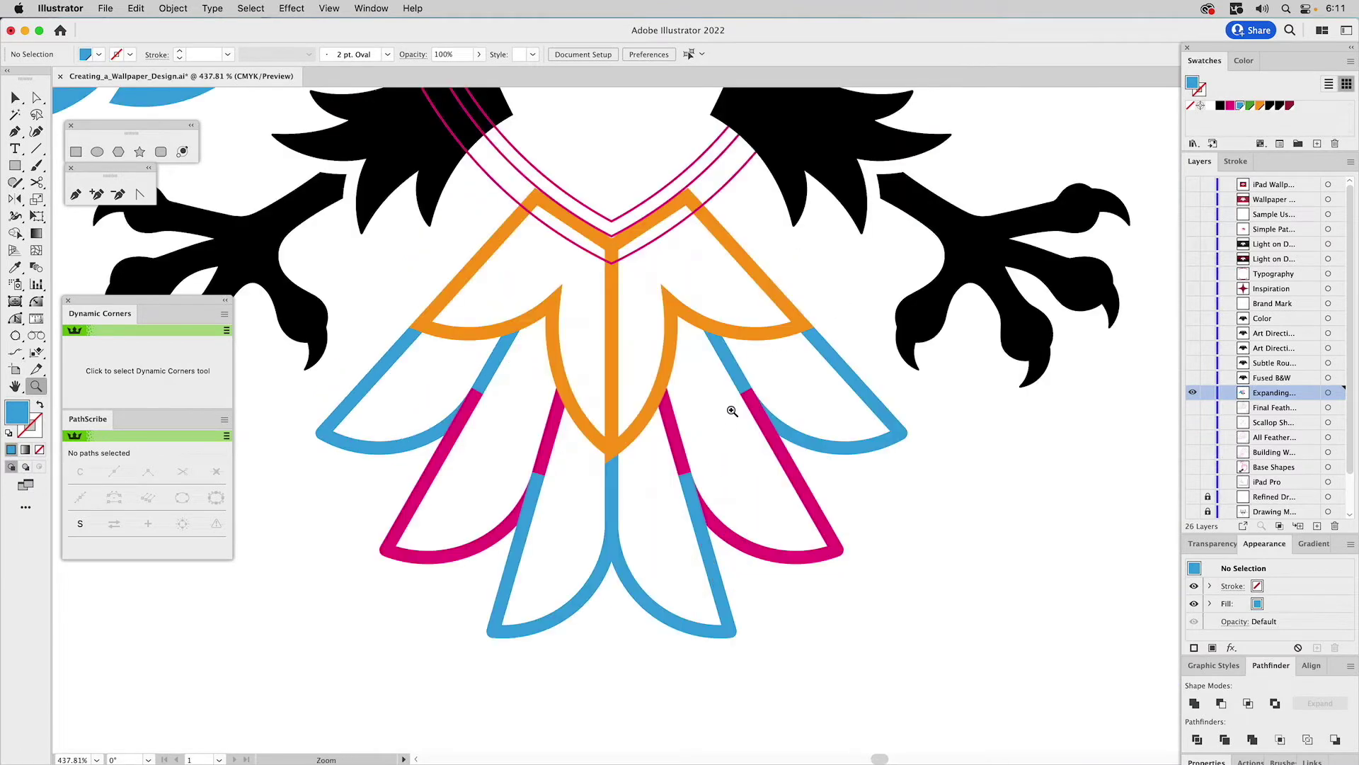
pyautogui.press('v')
pyautogui.moveTo(826, 291); pyautogui.dragTo(415, 672)
pyautogui.click(172, 8)
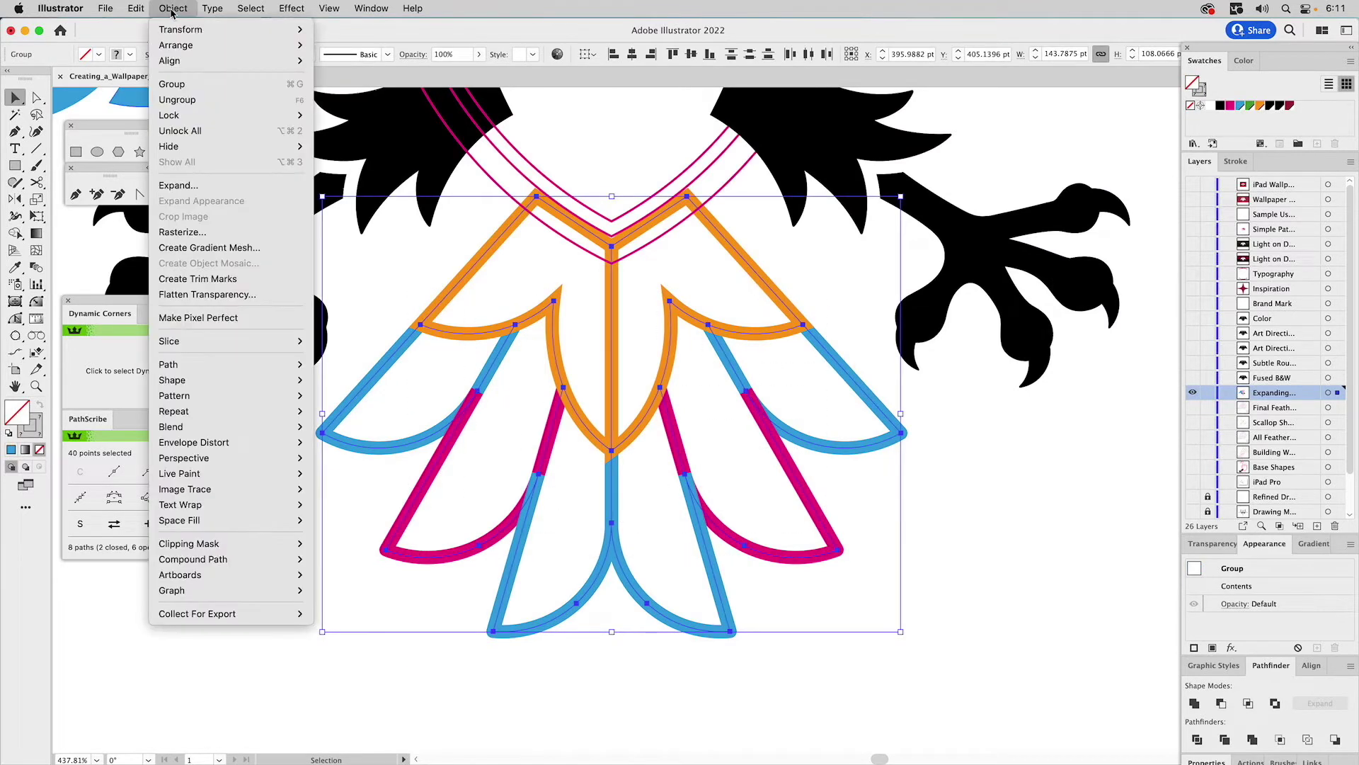
pyautogui.moveTo(197, 364)
pyautogui.click(369, 420)
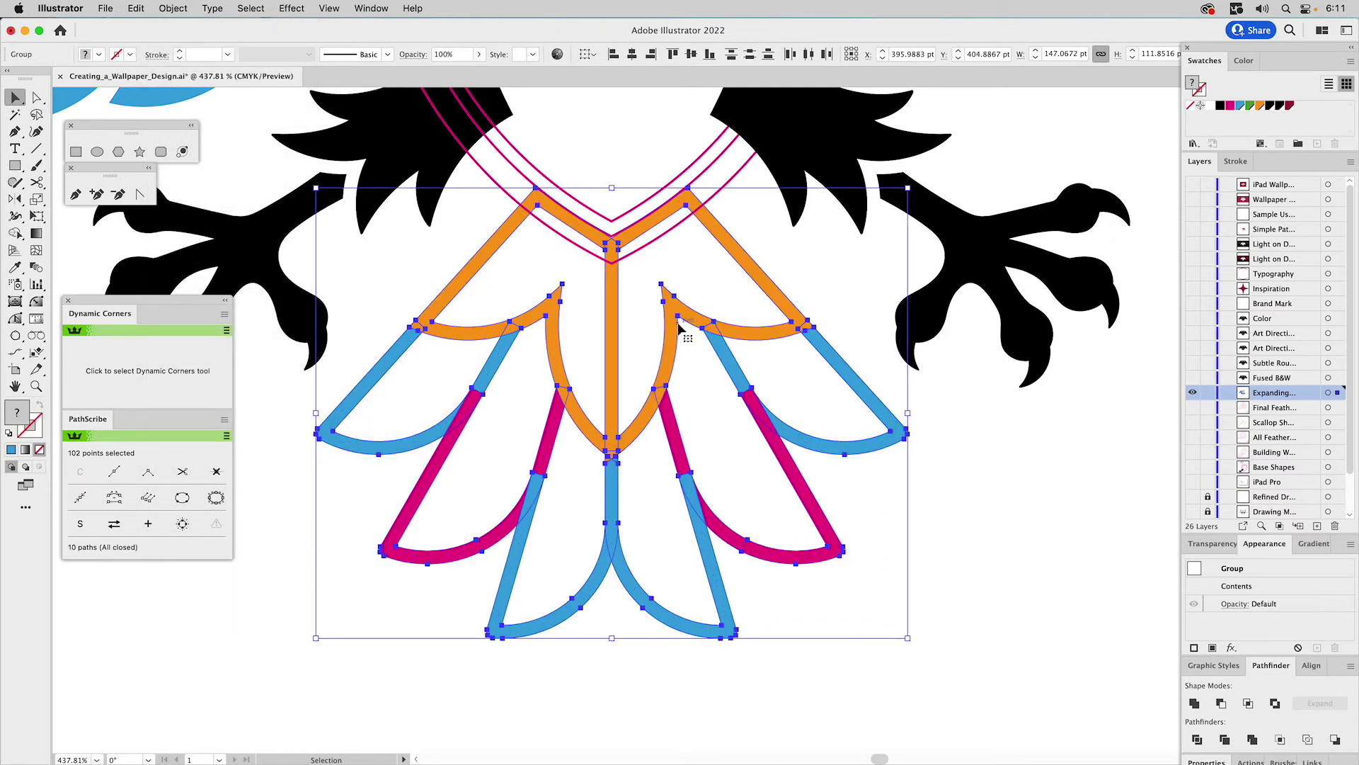
pyautogui.click(1194, 703)
# - Release the tail's compound path and delete its outer silhouette, leaving the individual tail feathers
pyautogui.click(173, 8)
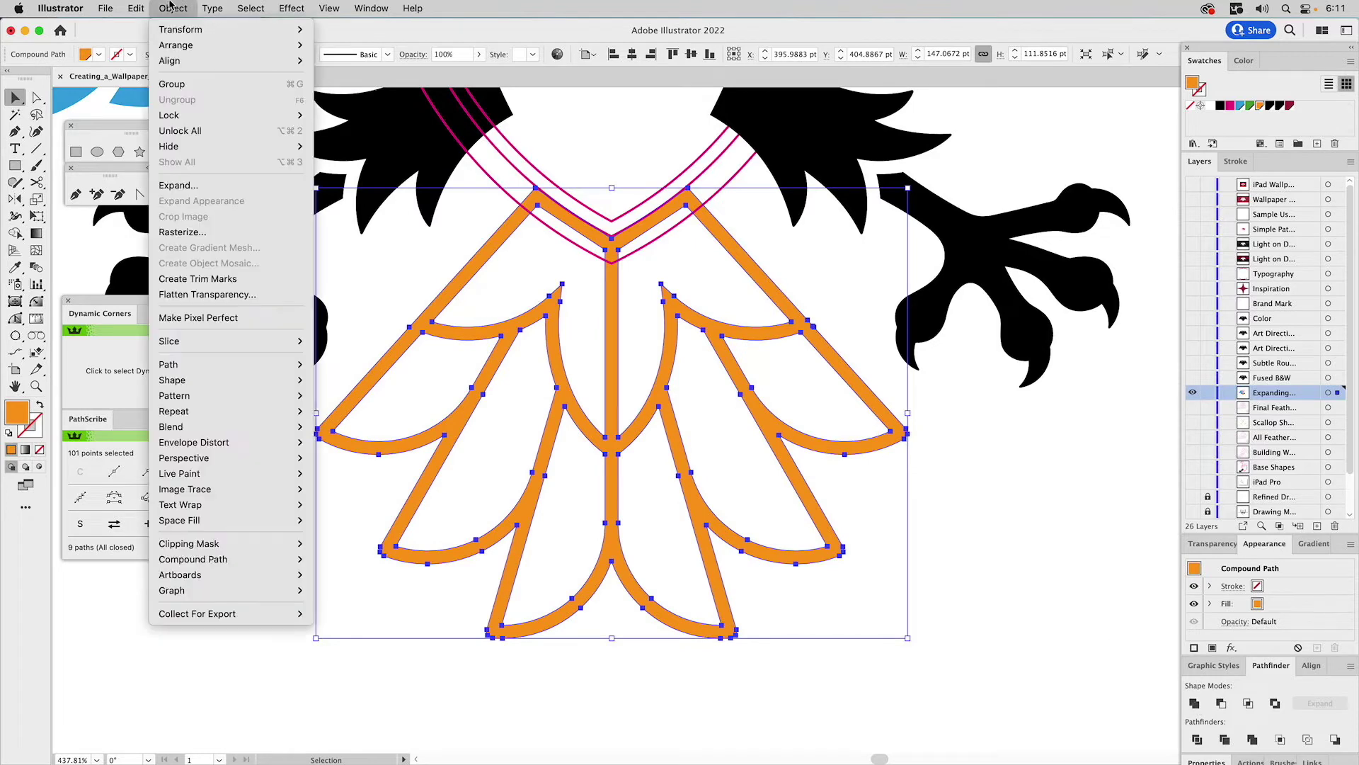
pyautogui.moveTo(242, 559)
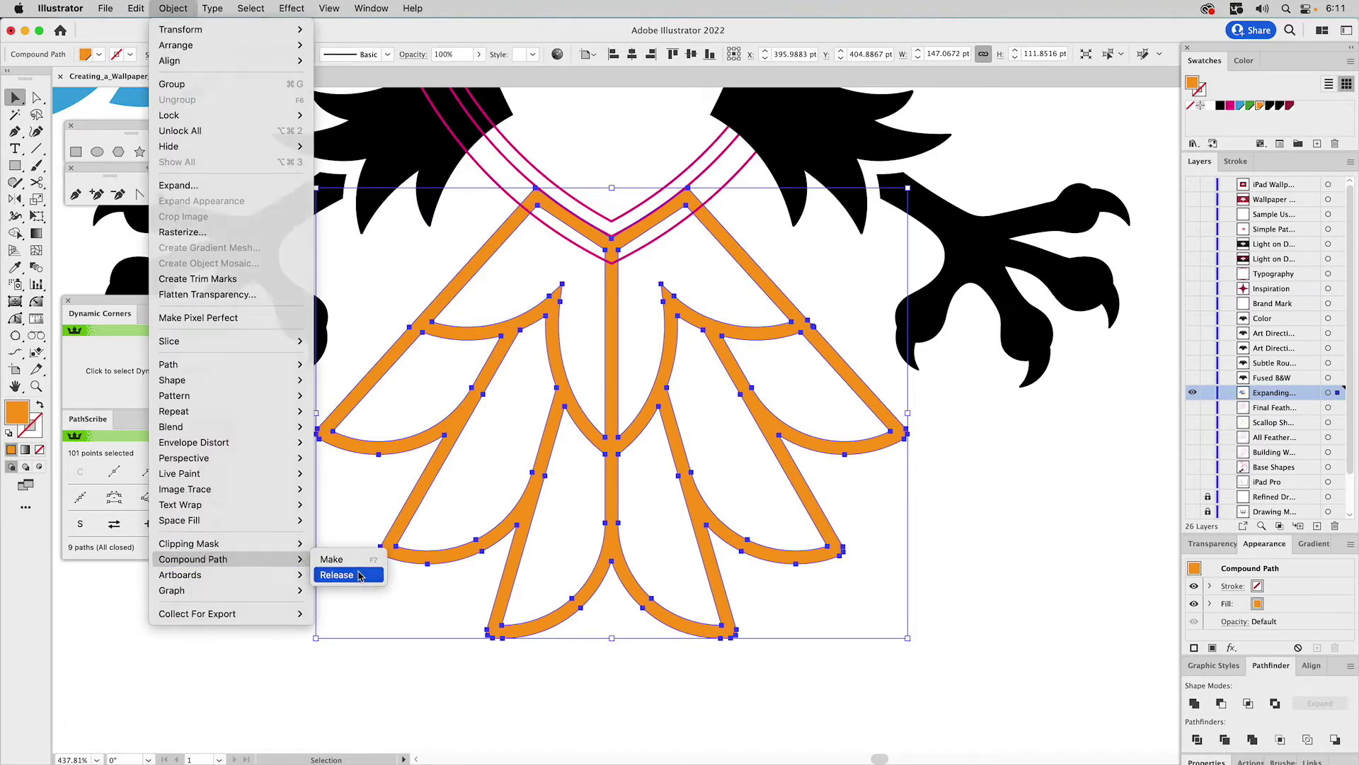
pyautogui.click(359, 575)
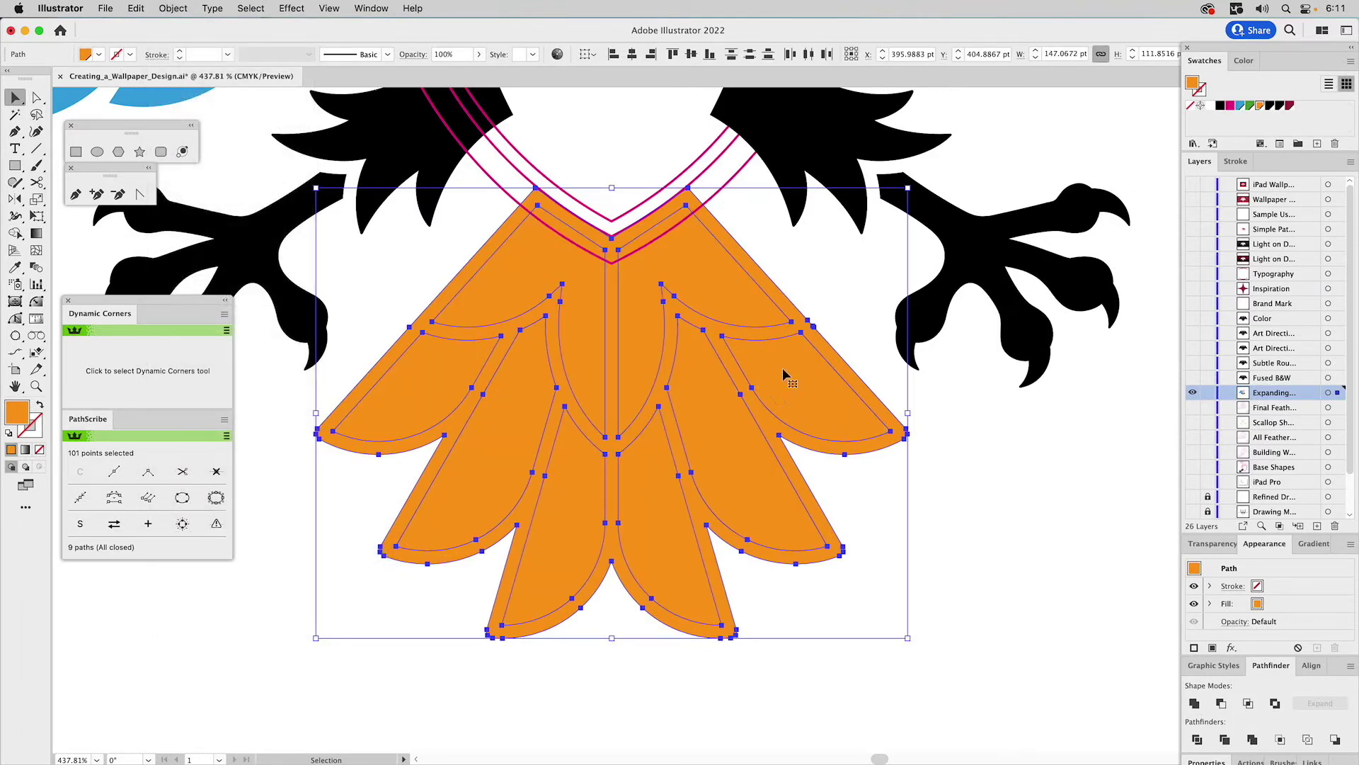
pyautogui.click(814, 314)
pyautogui.click(809, 322)
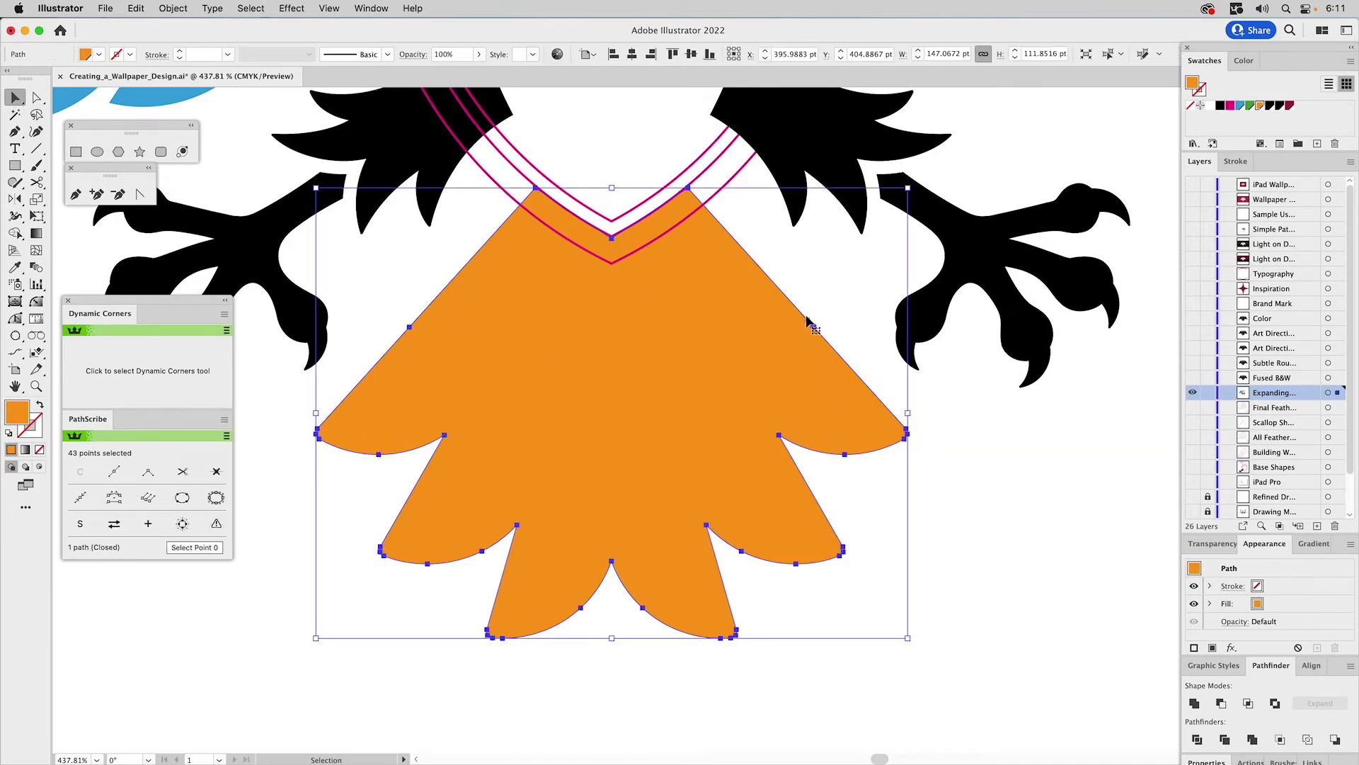
pyautogui.press('Delete')
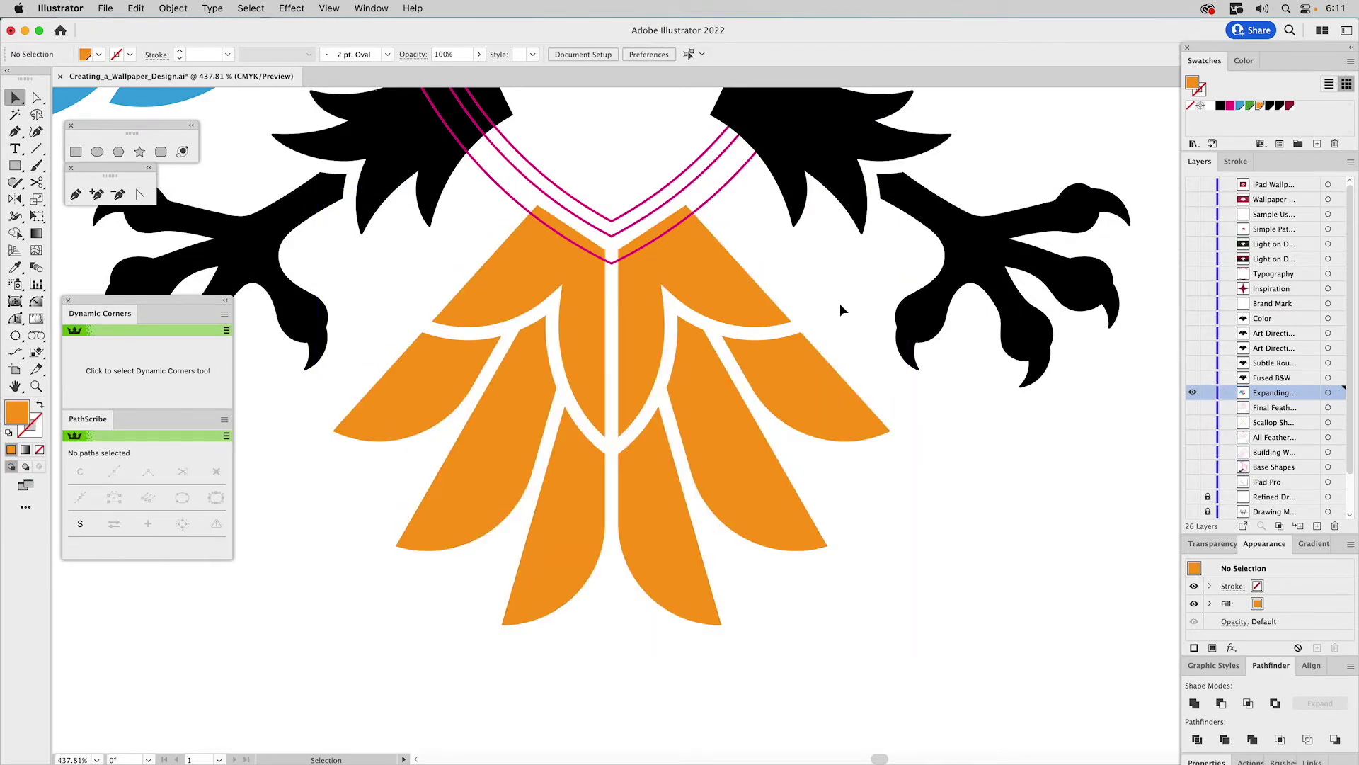
# - Check the tail feathers as separate shapes by selecting several of them individually
pyautogui.click(788, 429)
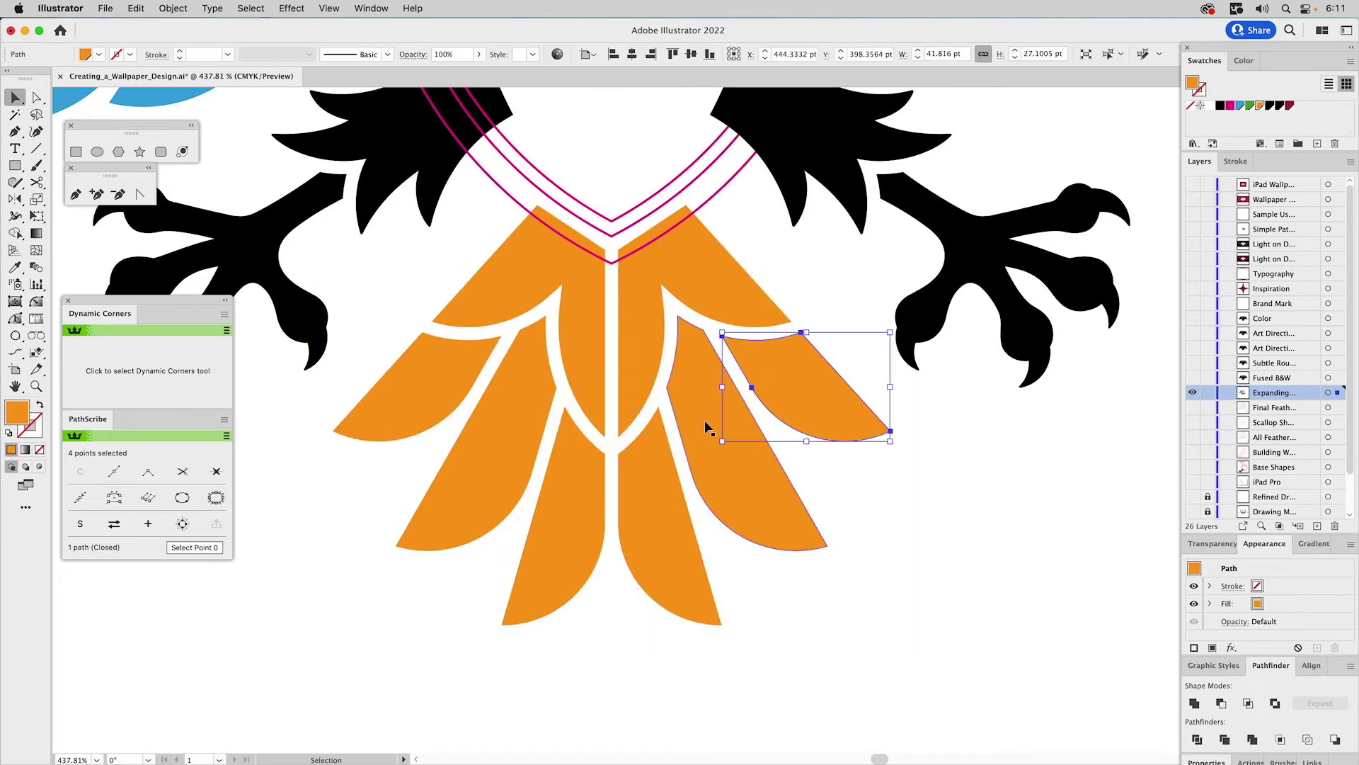
pyautogui.click(519, 400)
pyautogui.click(593, 302)
pyautogui.click(449, 354)
# - Reflect a copy of the left wing across the eagle's vertical center axis to form the right wing
pyautogui.press('z')
pyautogui.press('super+minus')
pyautogui.press('super+minus')
pyautogui.press('super+minus')
pyautogui.press('super+minus')
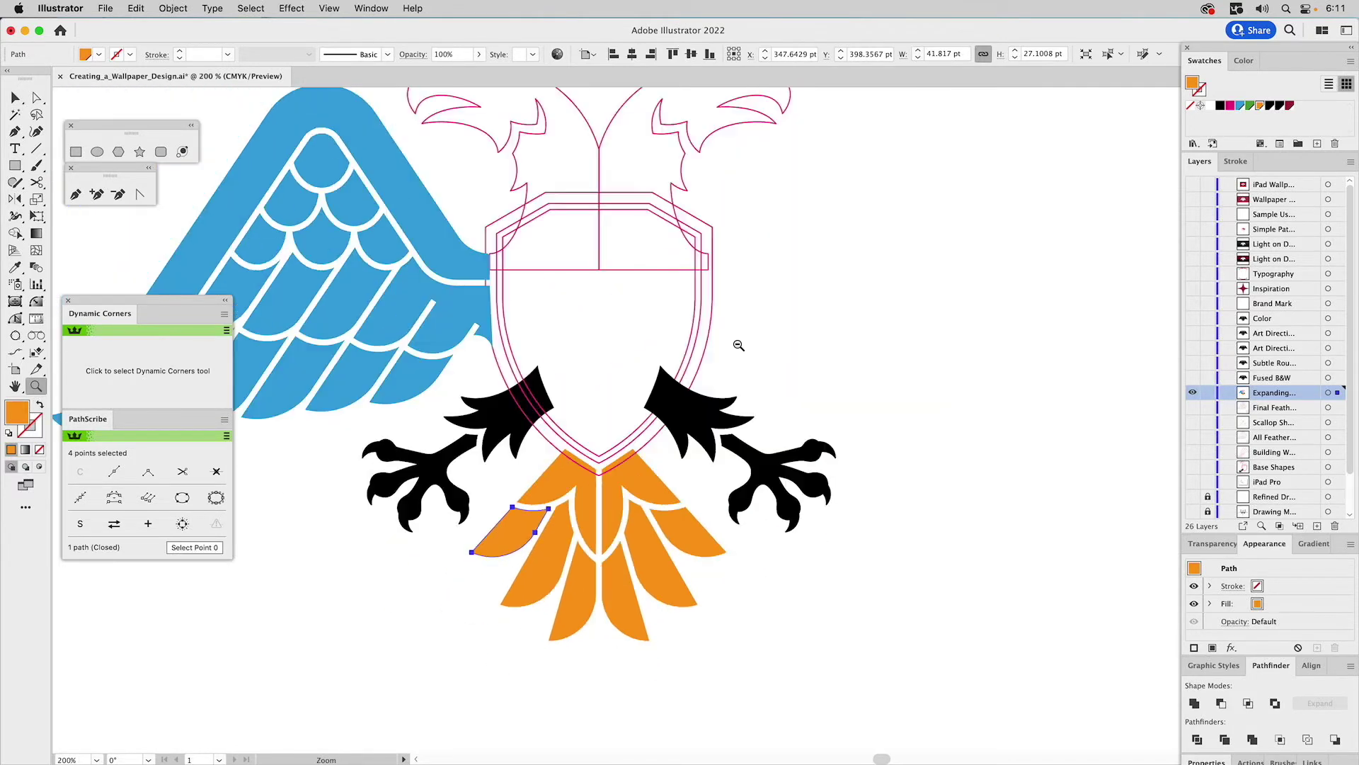
pyautogui.press('v')
pyautogui.hscroll(-3, 538, 368)
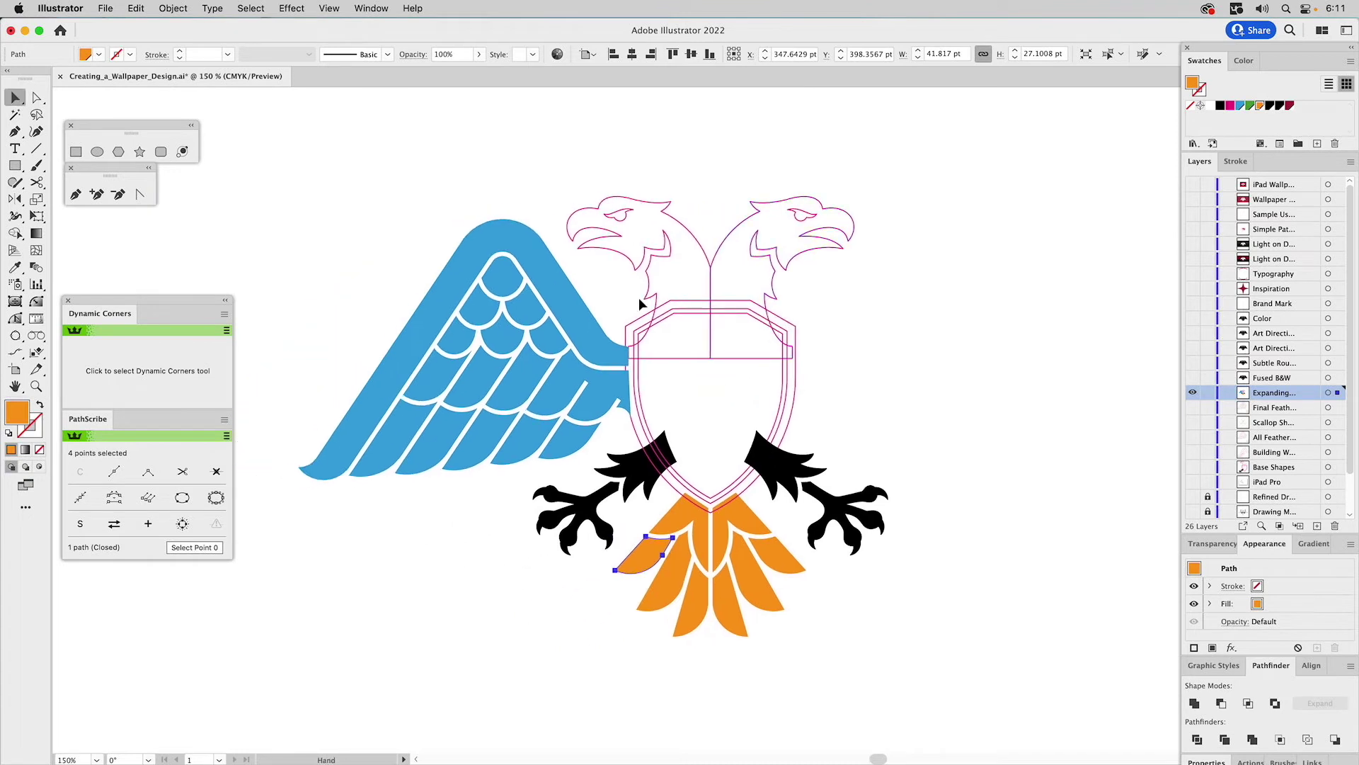
pyautogui.moveTo(418, 418); pyautogui.dragTo(316, 444)
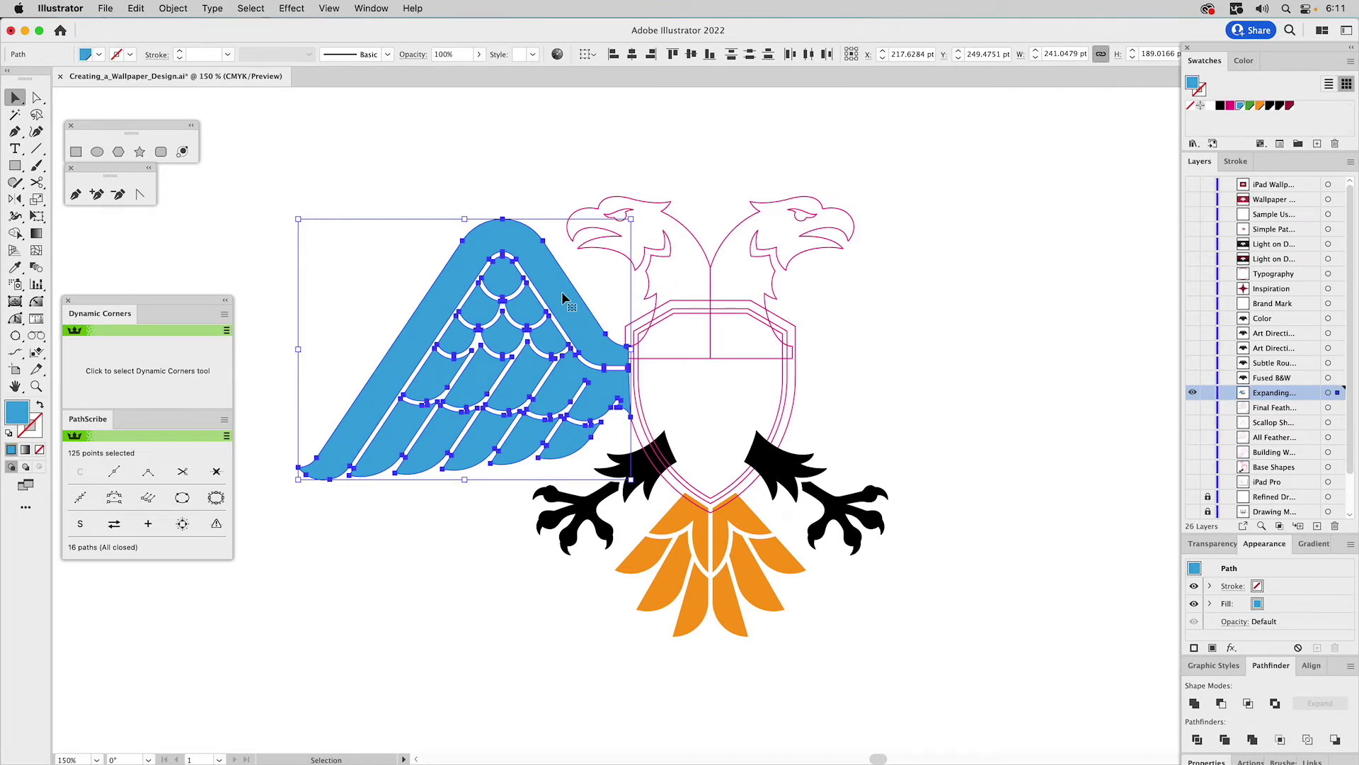
pyautogui.click(15, 198)
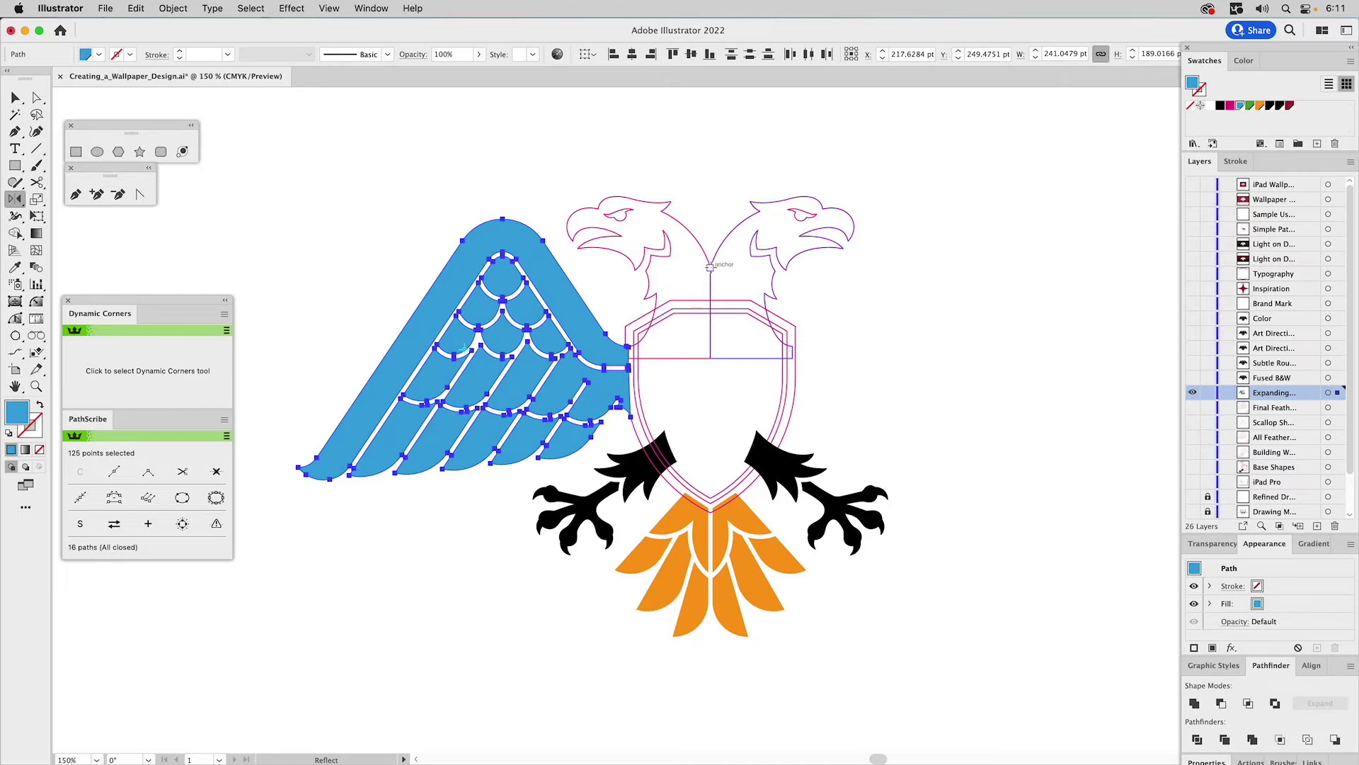
pyautogui.moveTo(710, 267); pyautogui.dragTo(719, 375)
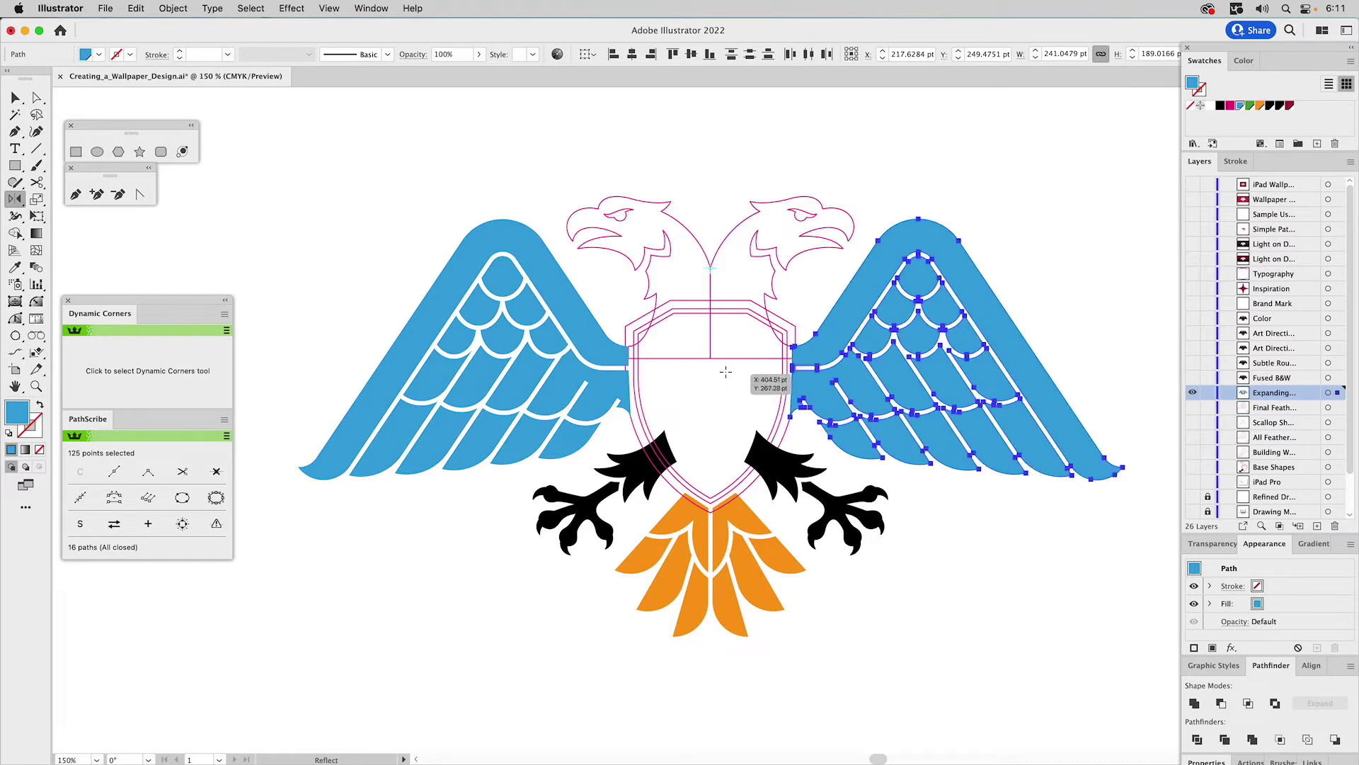
pyautogui.keyDown('super'); pyautogui.click(1048, 190); pyautogui.keyUp('super')
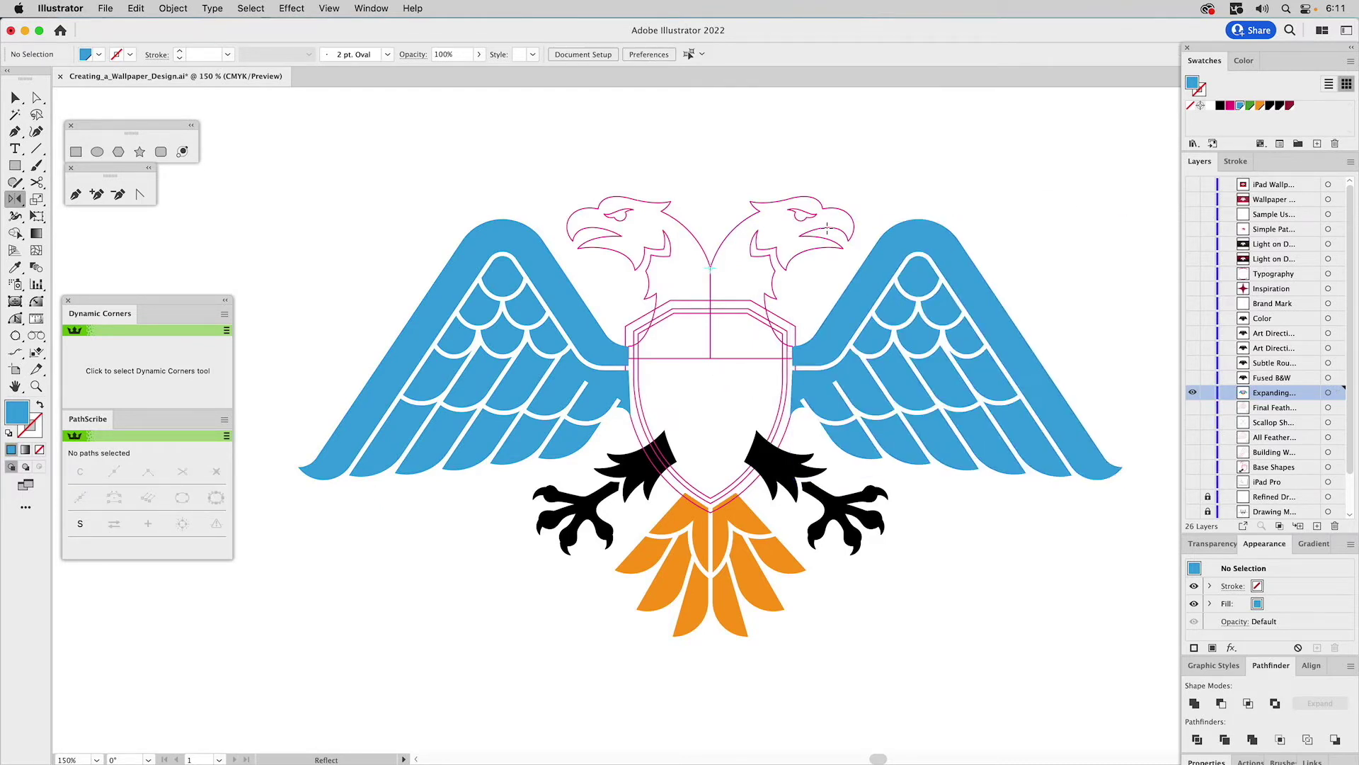
# - Unite both wings, the outermost shield outline, the heads, legs and tail feathers into one eagle silhouette
pyautogui.press('v')
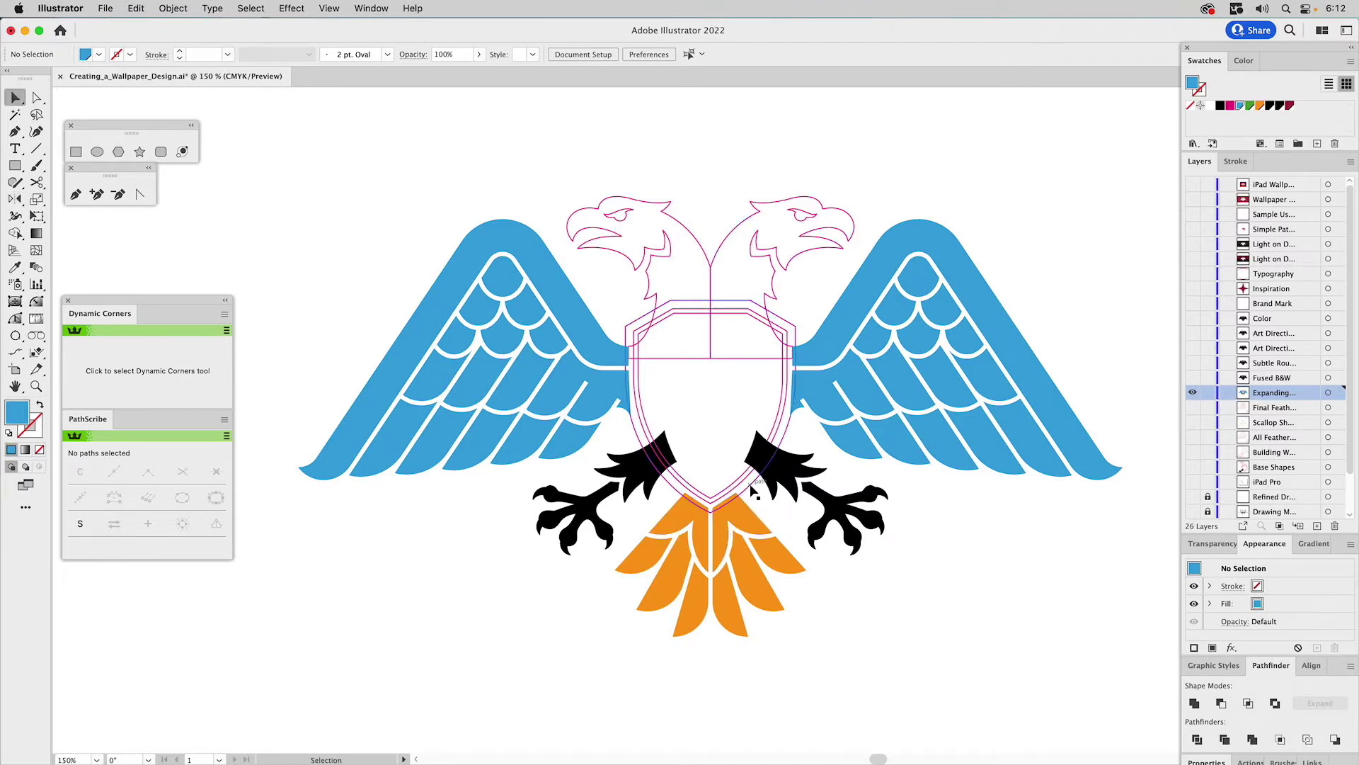
pyautogui.click(547, 267)
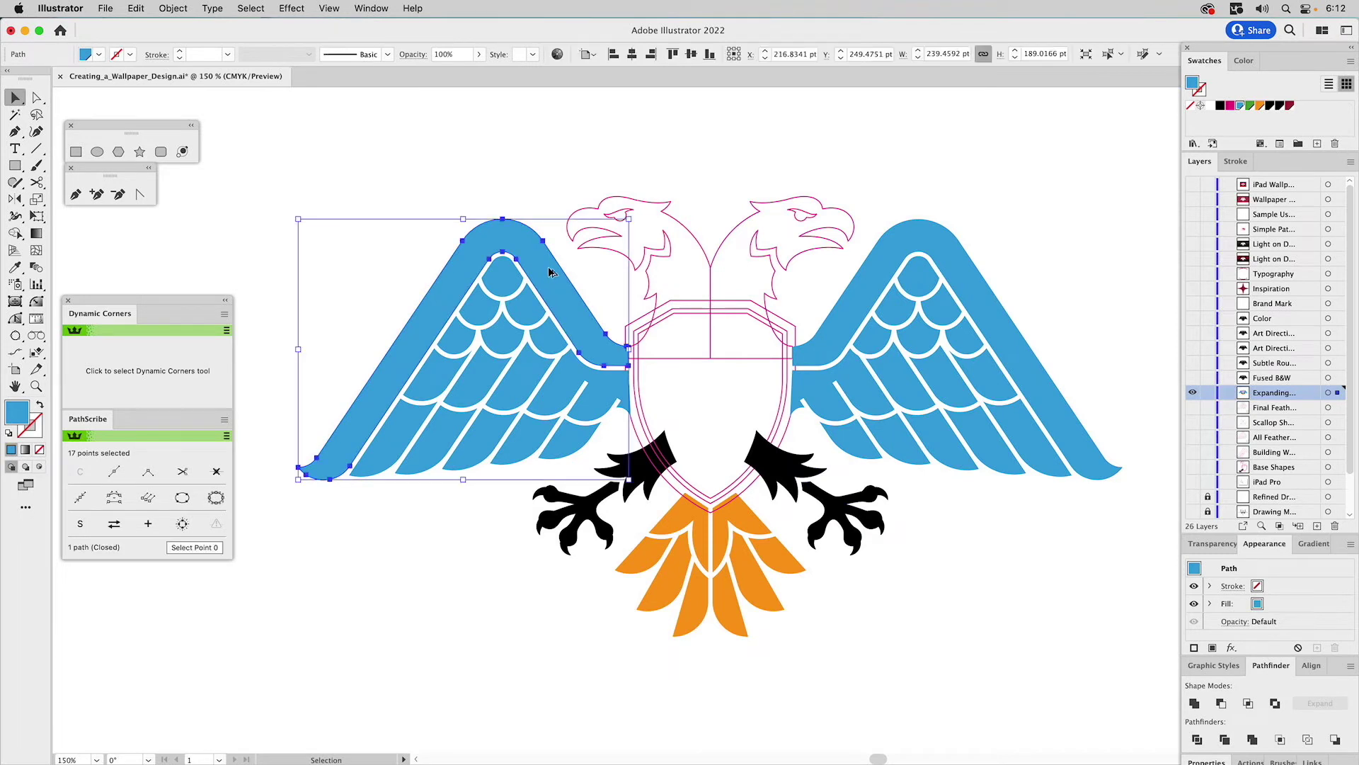
pyautogui.keyDown('shift'); pyautogui.click(635, 430); pyautogui.keyUp('shift')
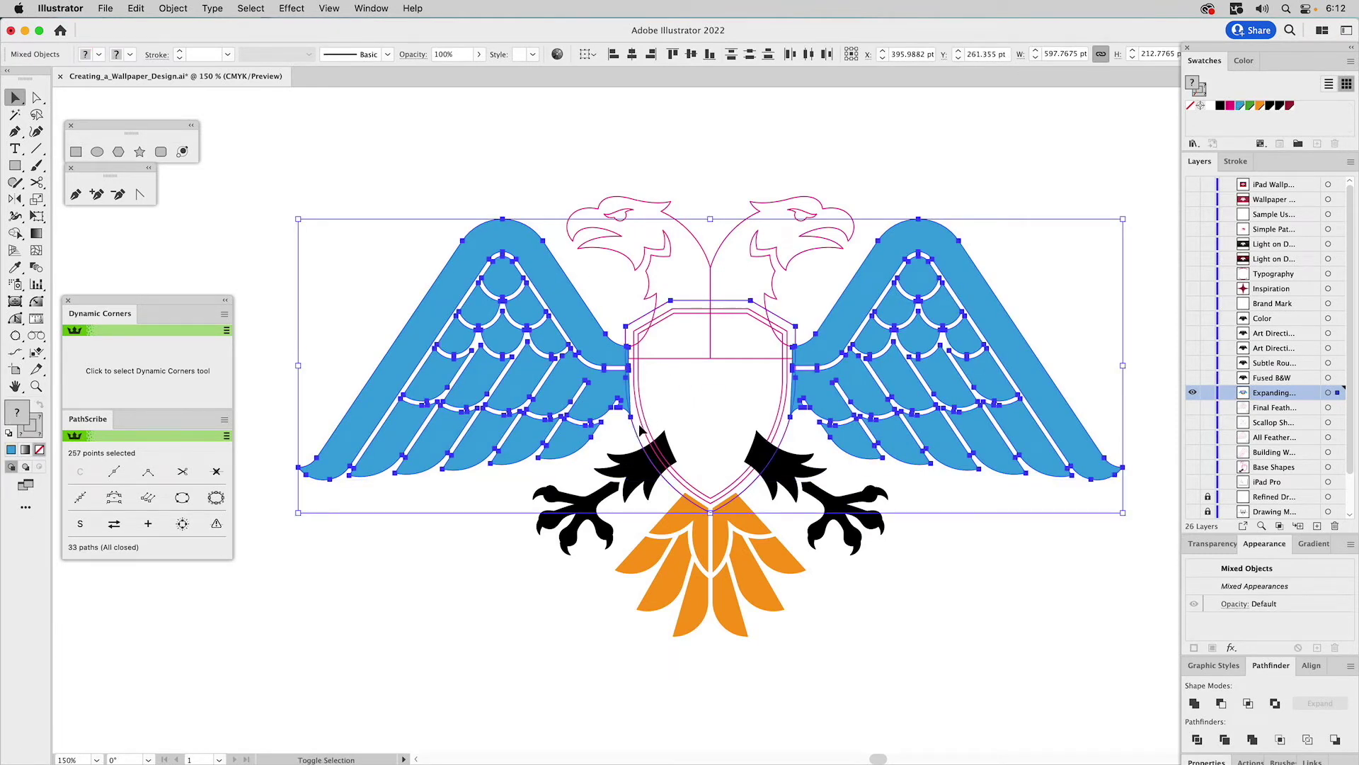
pyautogui.keyDown('shift'); pyautogui.click(741, 270); pyautogui.keyUp('shift')
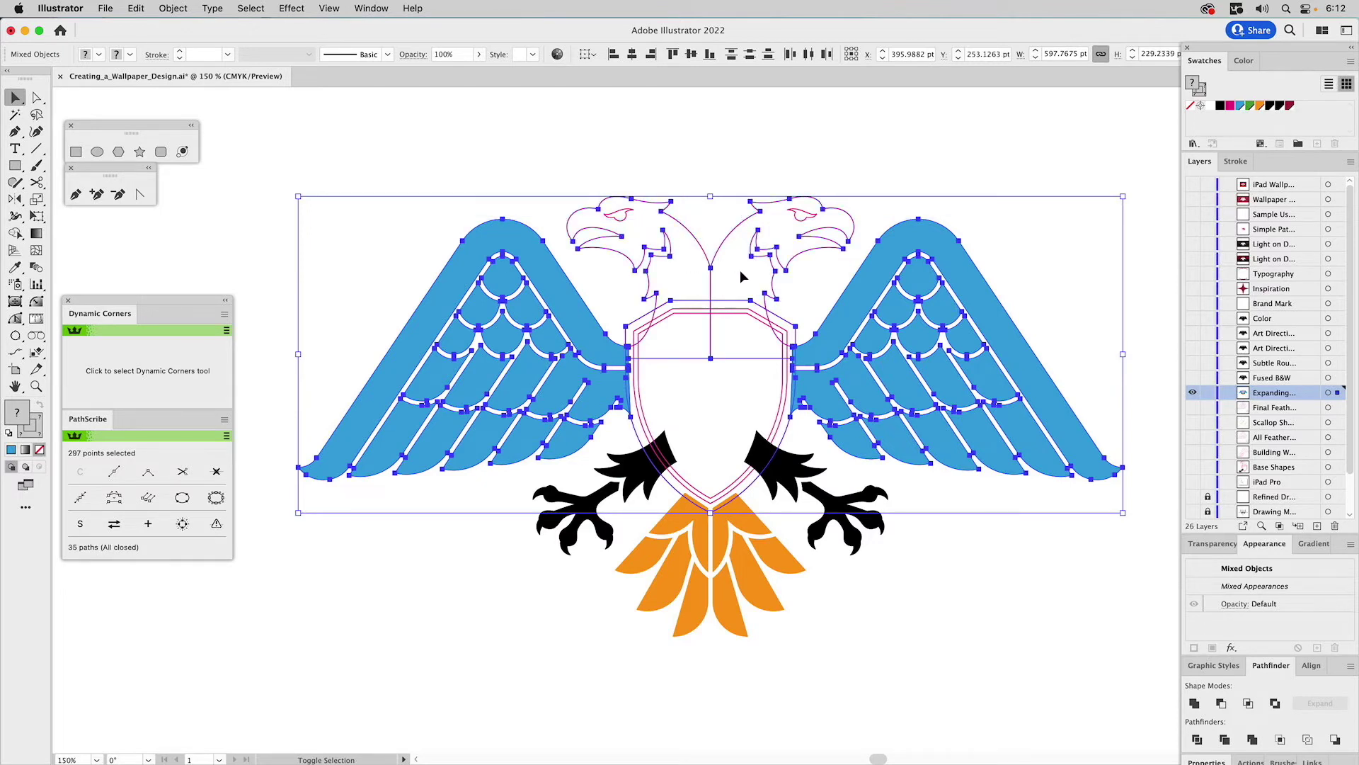
pyautogui.keyDown('shift'); pyautogui.click(625, 477); pyautogui.keyUp('shift')
pyautogui.keyDown('shift'); pyautogui.click(807, 473); pyautogui.keyUp('shift')
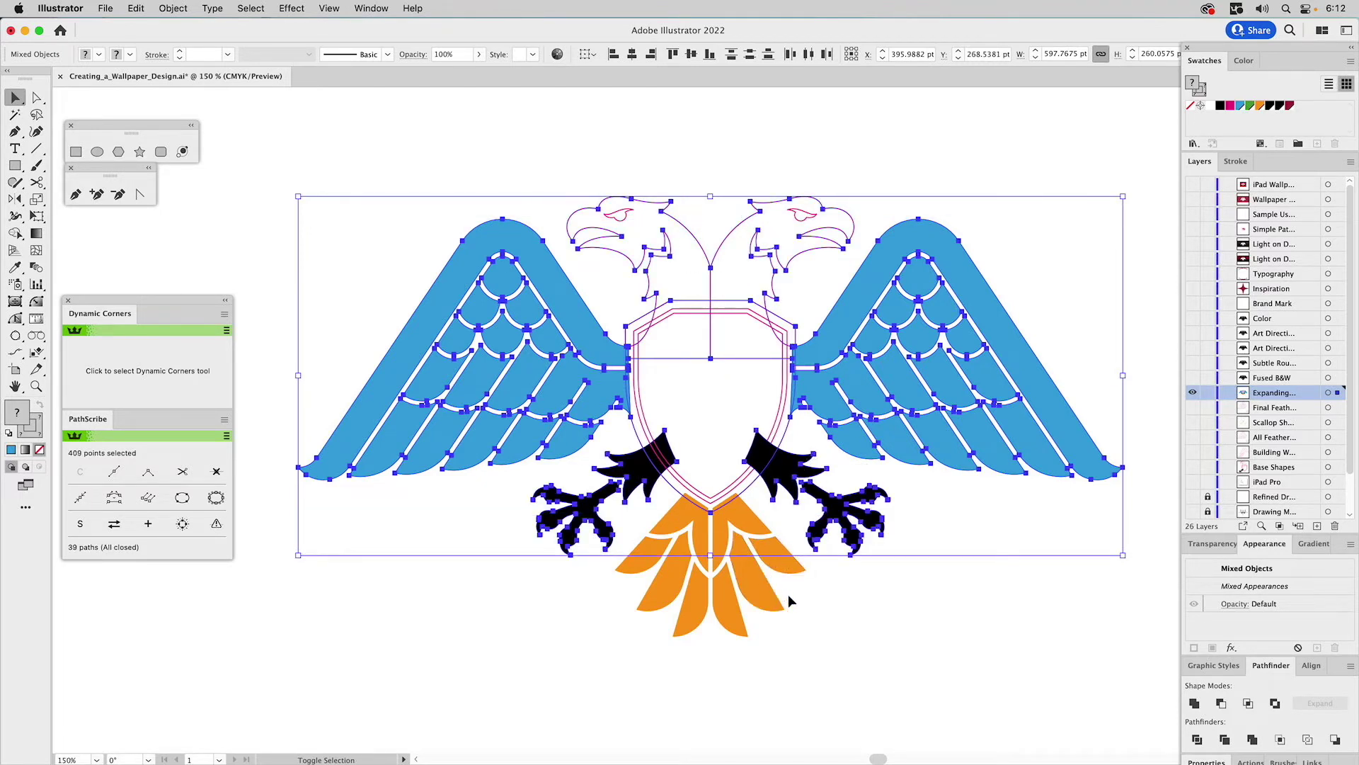
pyautogui.keyDown('shift'); pyautogui.click(648, 592); pyautogui.keyUp('shift')
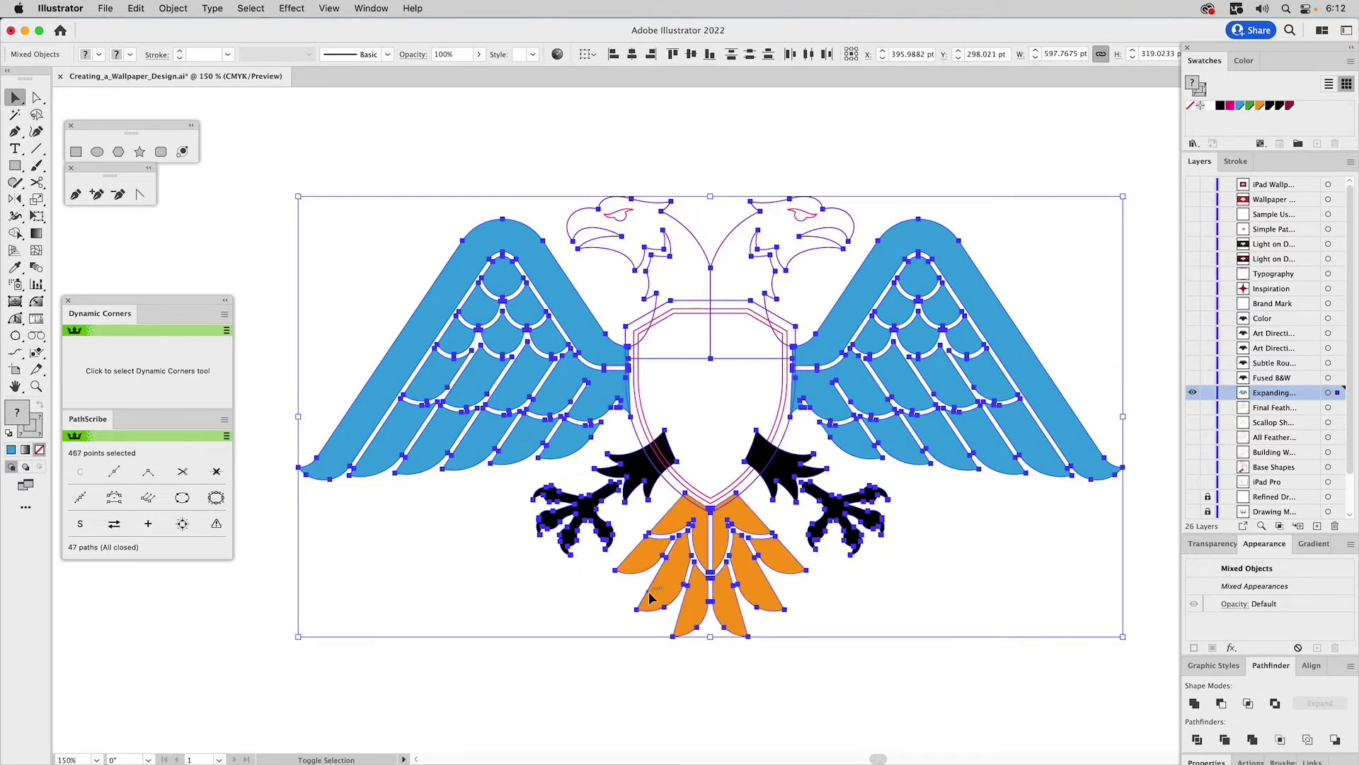
pyautogui.click(1194, 703)
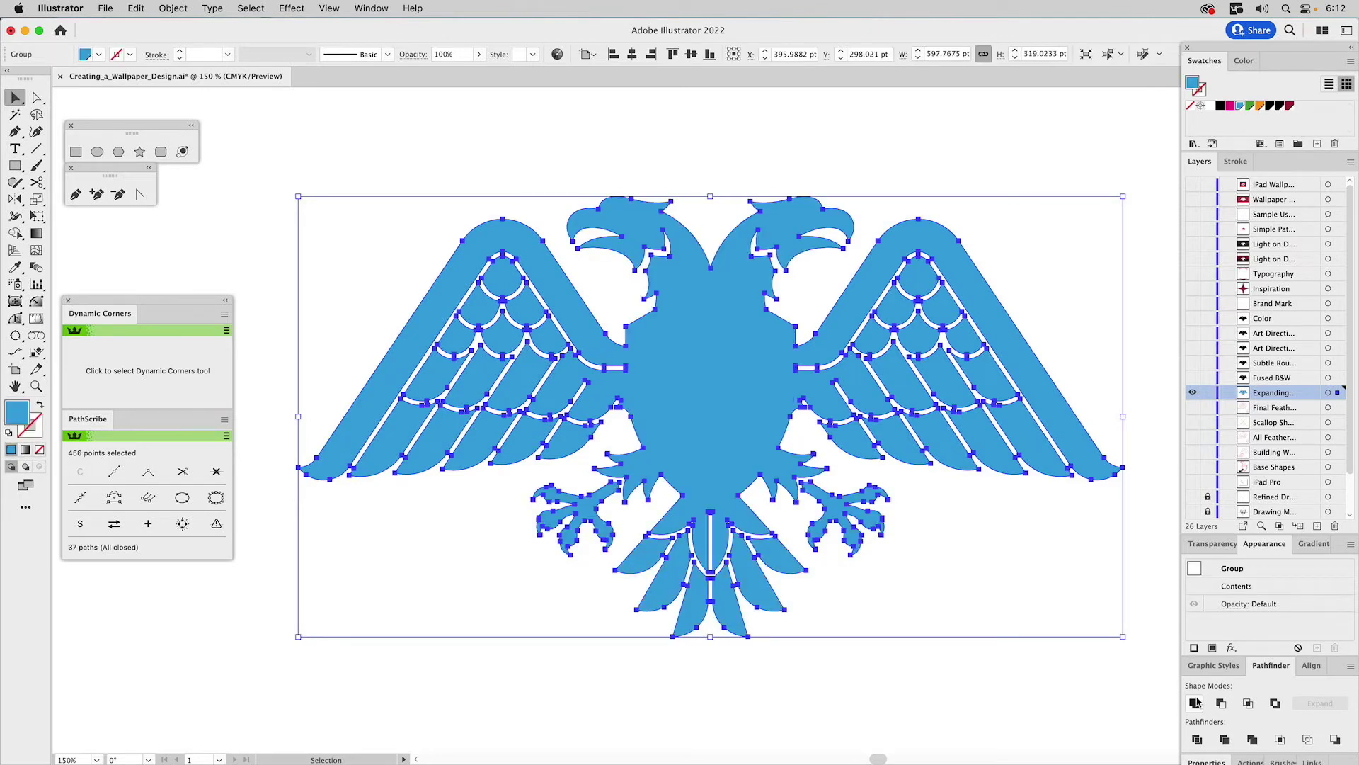
# - Try the magenta and green swatches on the united eagle and settle on the dark red fill
pyautogui.click(1230, 107)
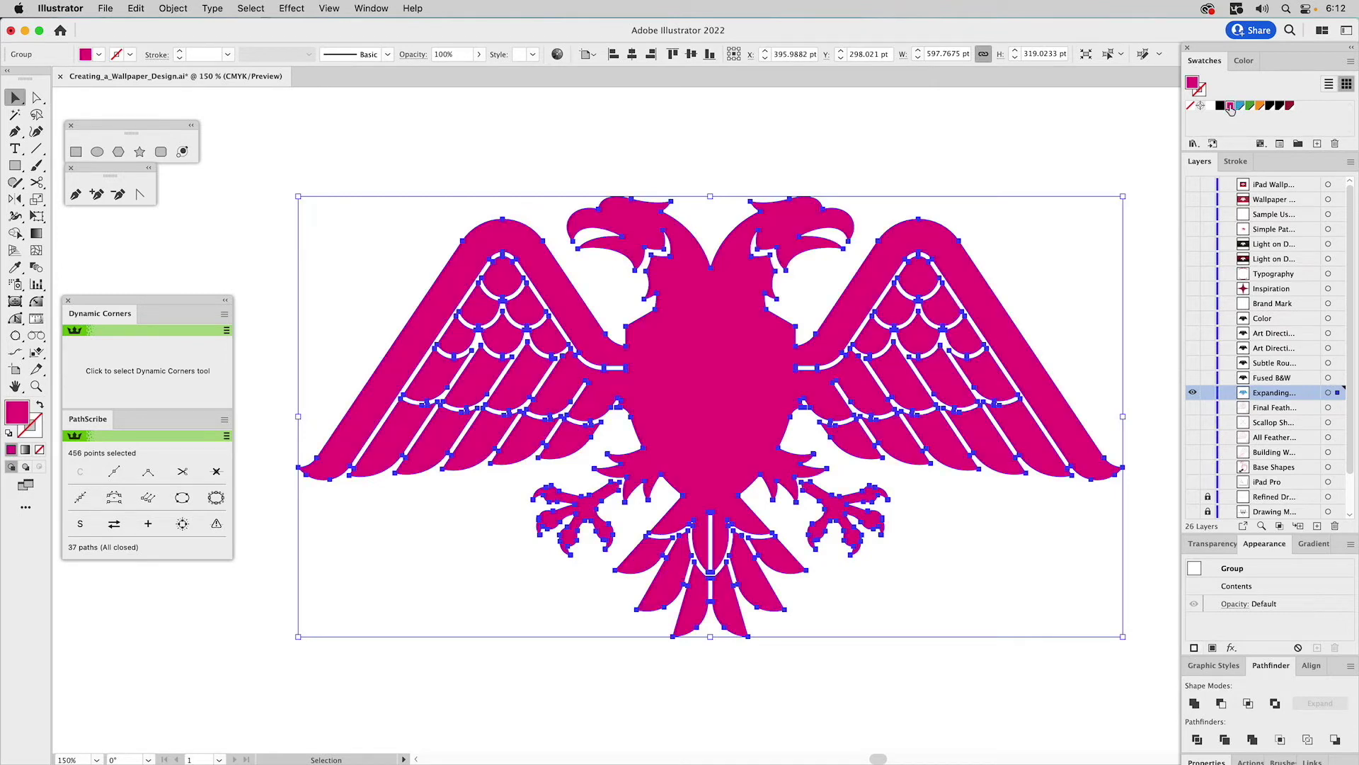
pyautogui.click(1250, 106)
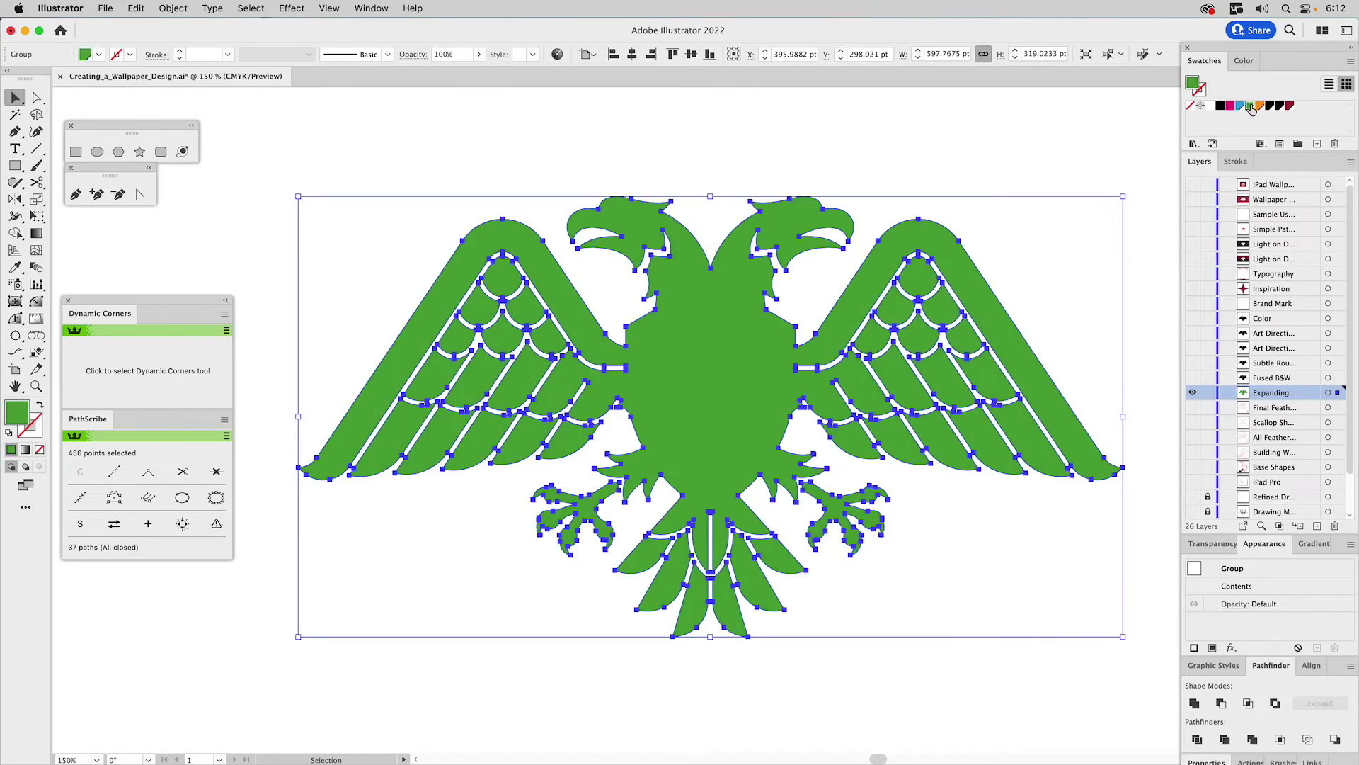
pyautogui.click(1289, 105)
pyautogui.press('a')
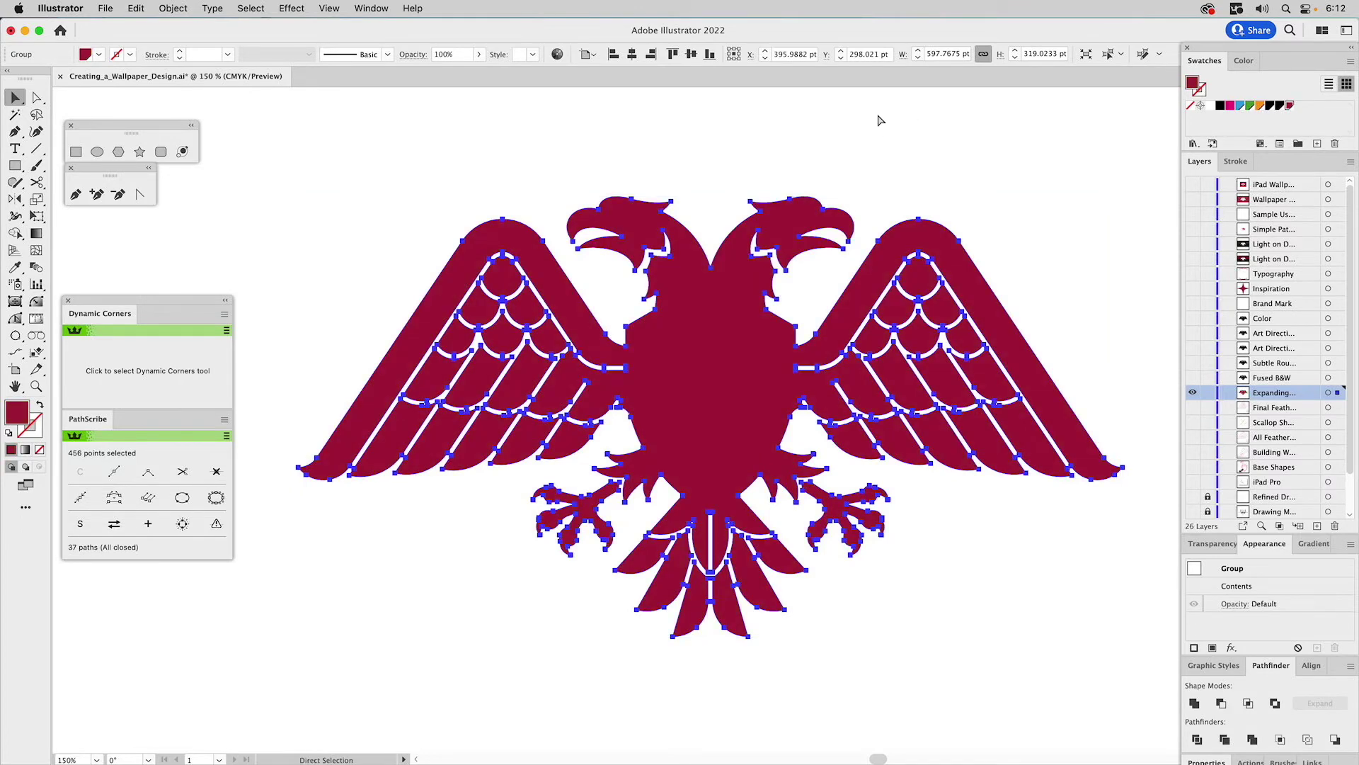
pyautogui.press('Delete')
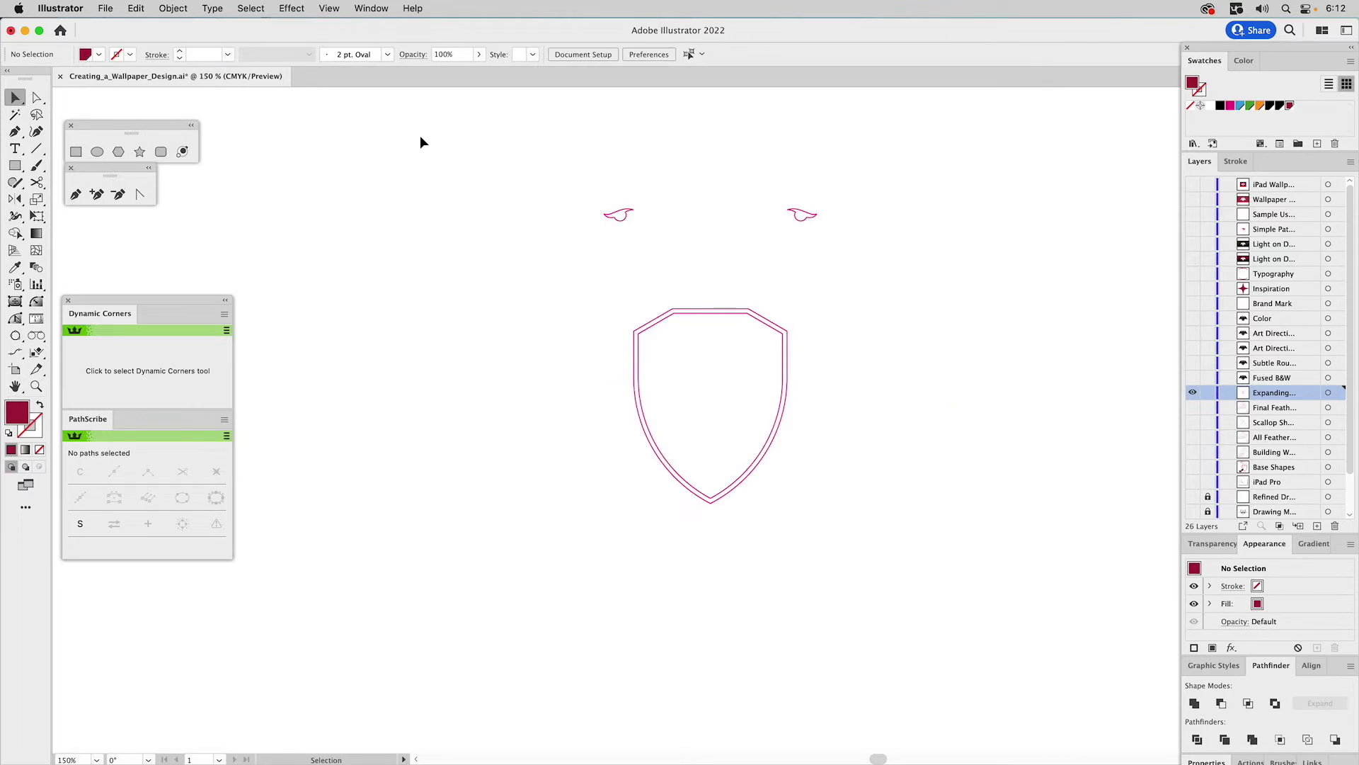
pyautogui.press('super+a')
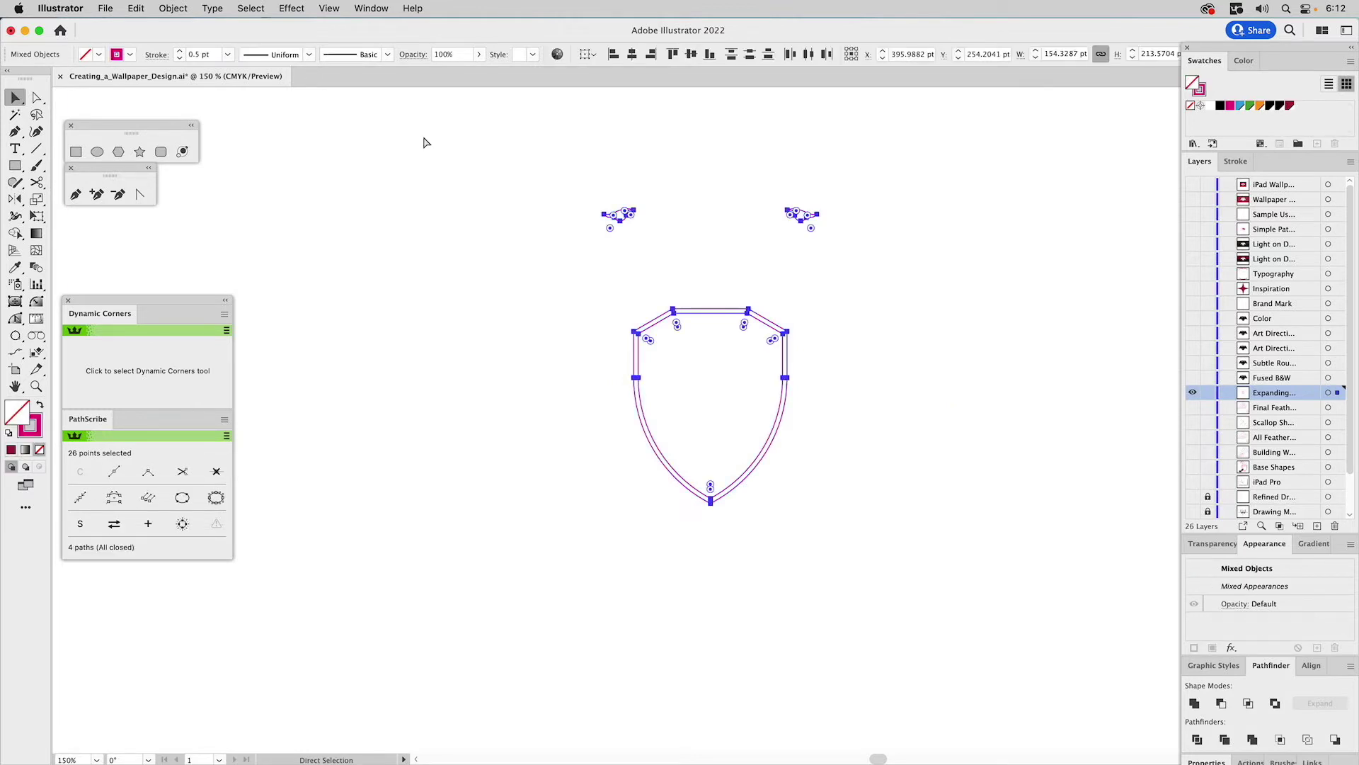
pyautogui.press('super+z')
pyautogui.press('v')
pyautogui.click(657, 151)
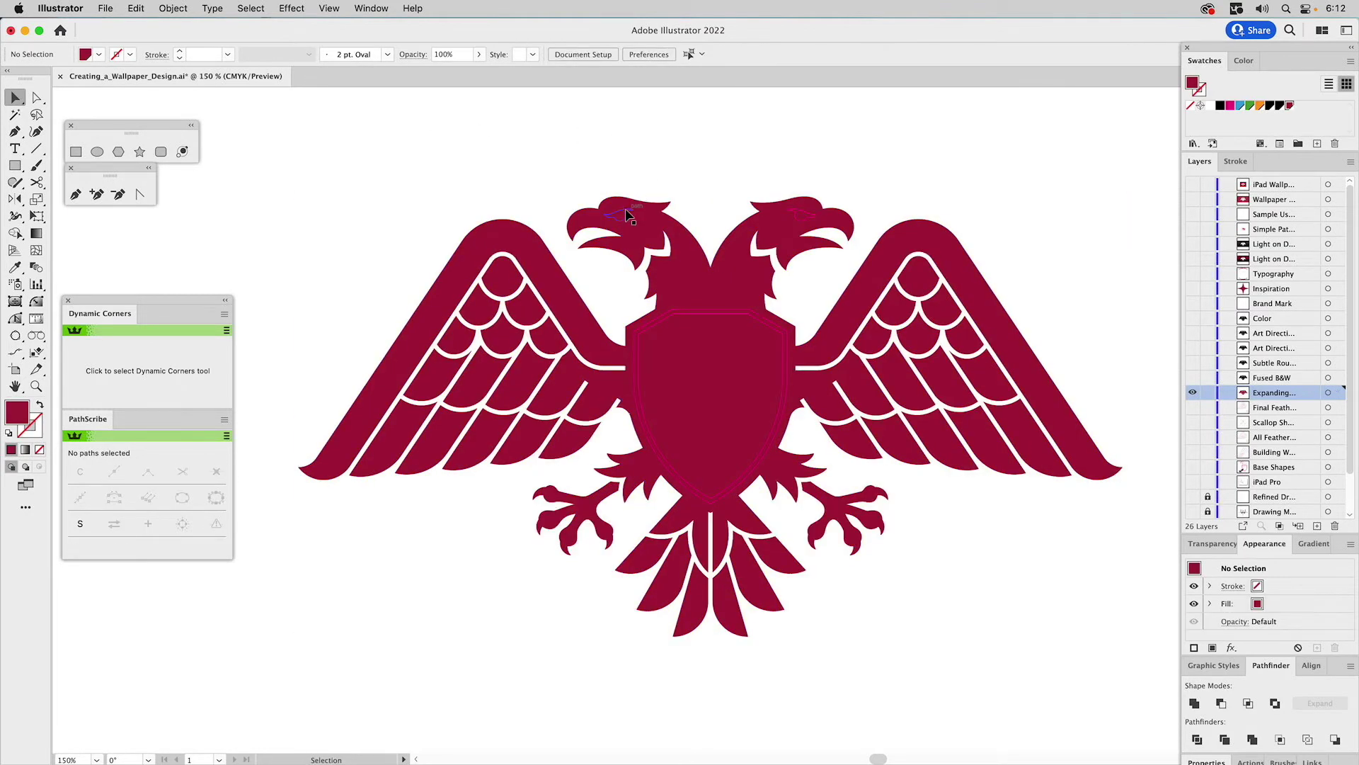
# - Fill both eyes and the larger of the two inner shield outlines with orange, and unite them
pyautogui.click(627, 213)
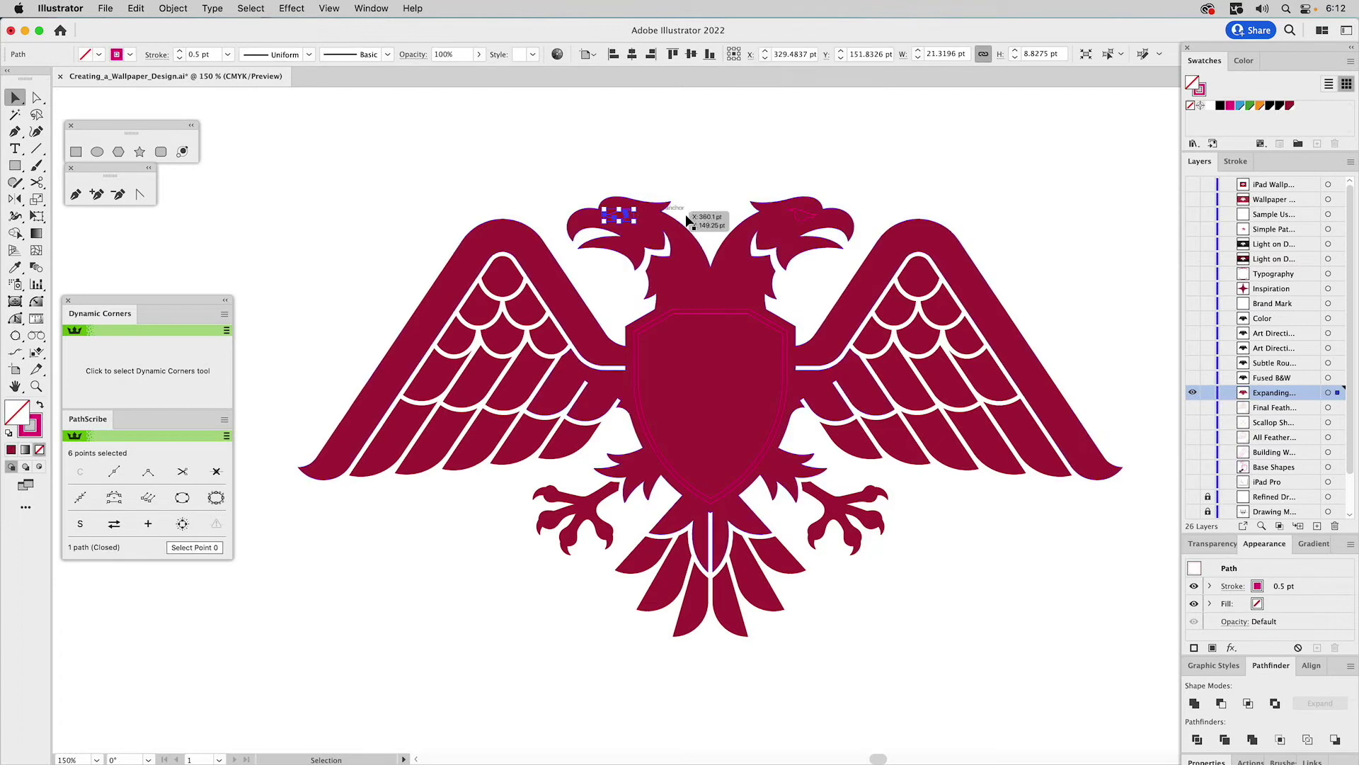
pyautogui.keyDown('shift'); pyautogui.click(805, 216); pyautogui.keyUp('shift')
pyautogui.keyDown('shift'); pyautogui.click(744, 312); pyautogui.keyUp('shift')
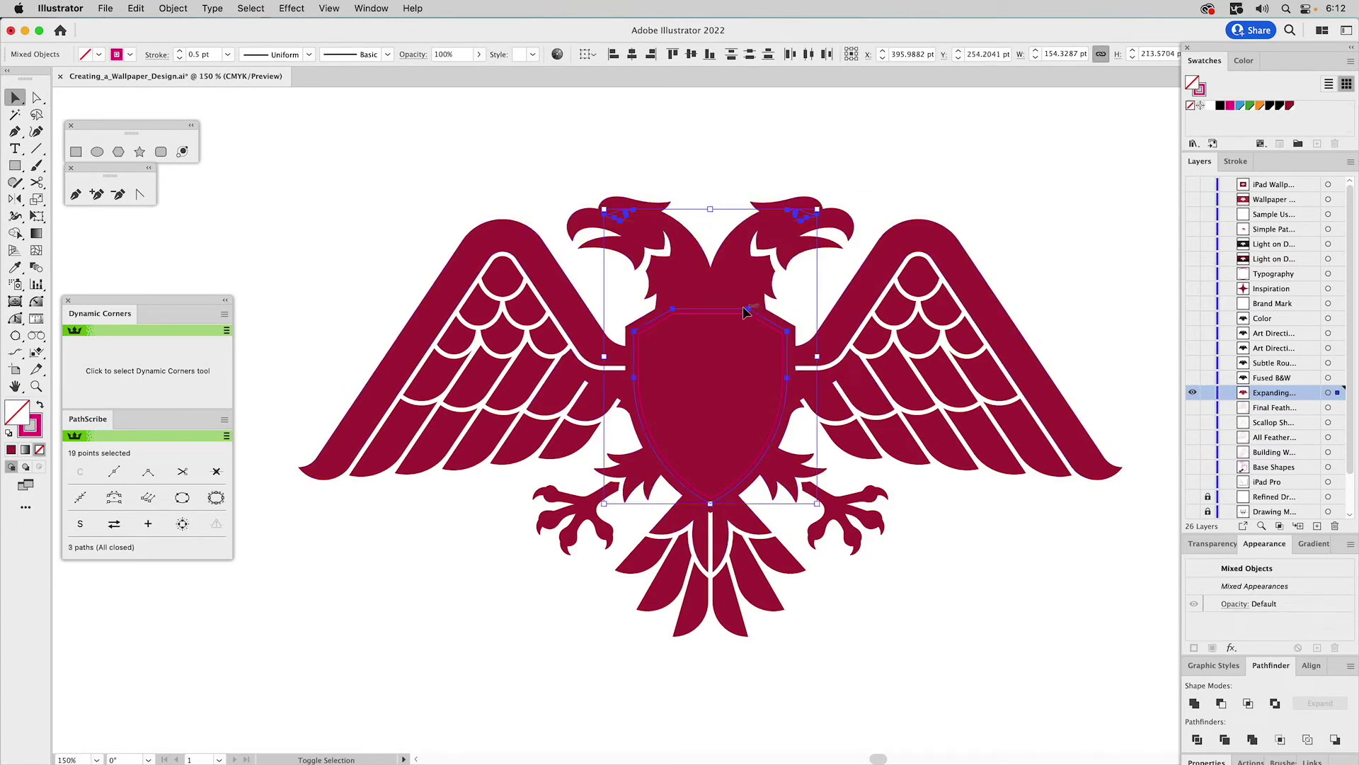
pyautogui.click(1261, 106)
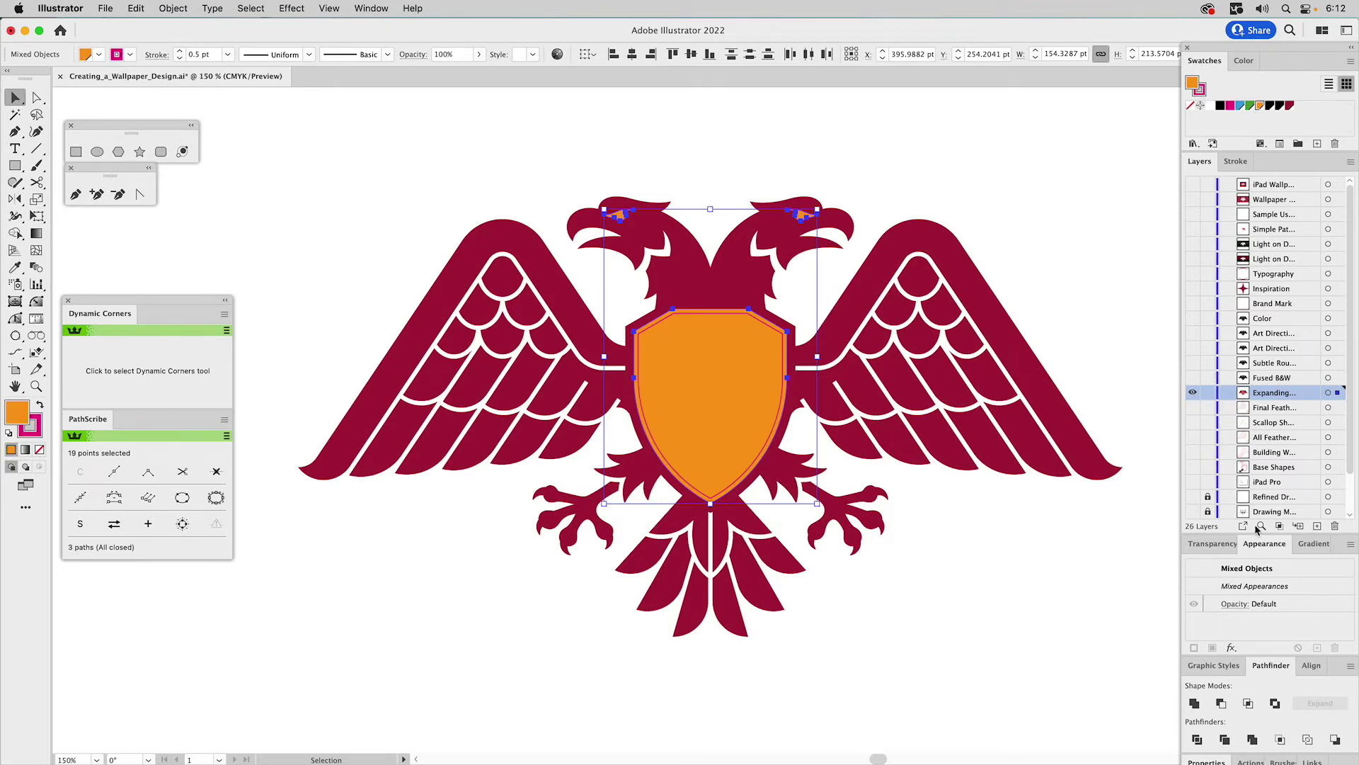
pyautogui.click(1194, 703)
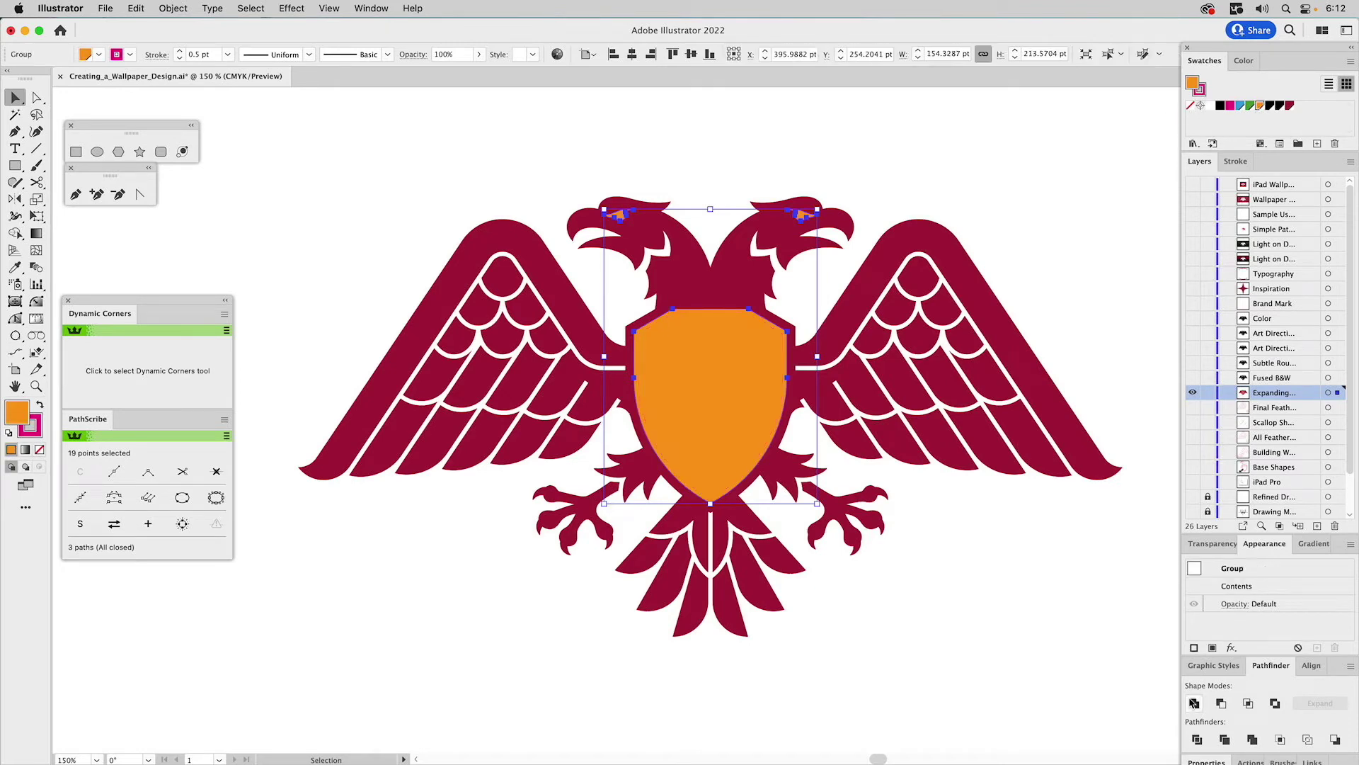
# - Try to subtract the orange eyes and shield from the dark red eagle with Minus Front on all artwork
pyautogui.press('super+a')
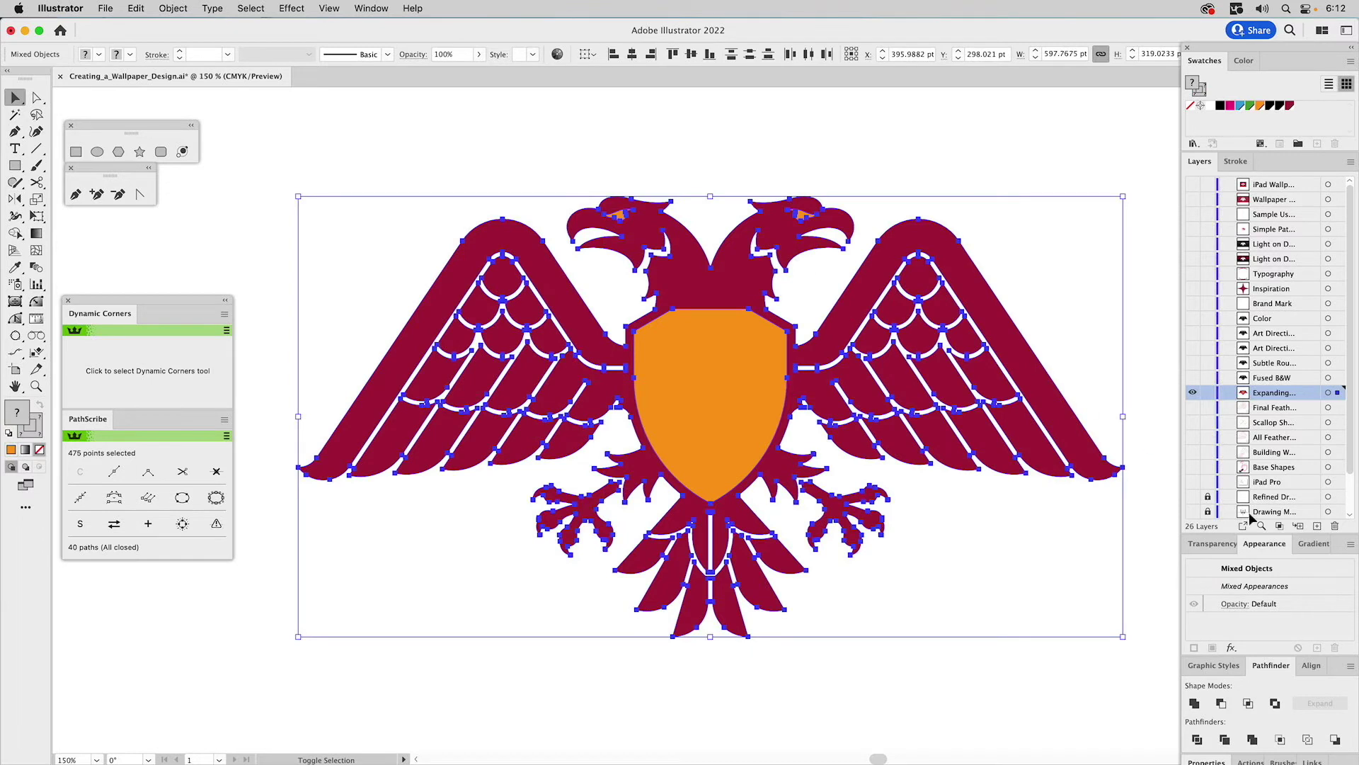
pyautogui.click(1221, 703)
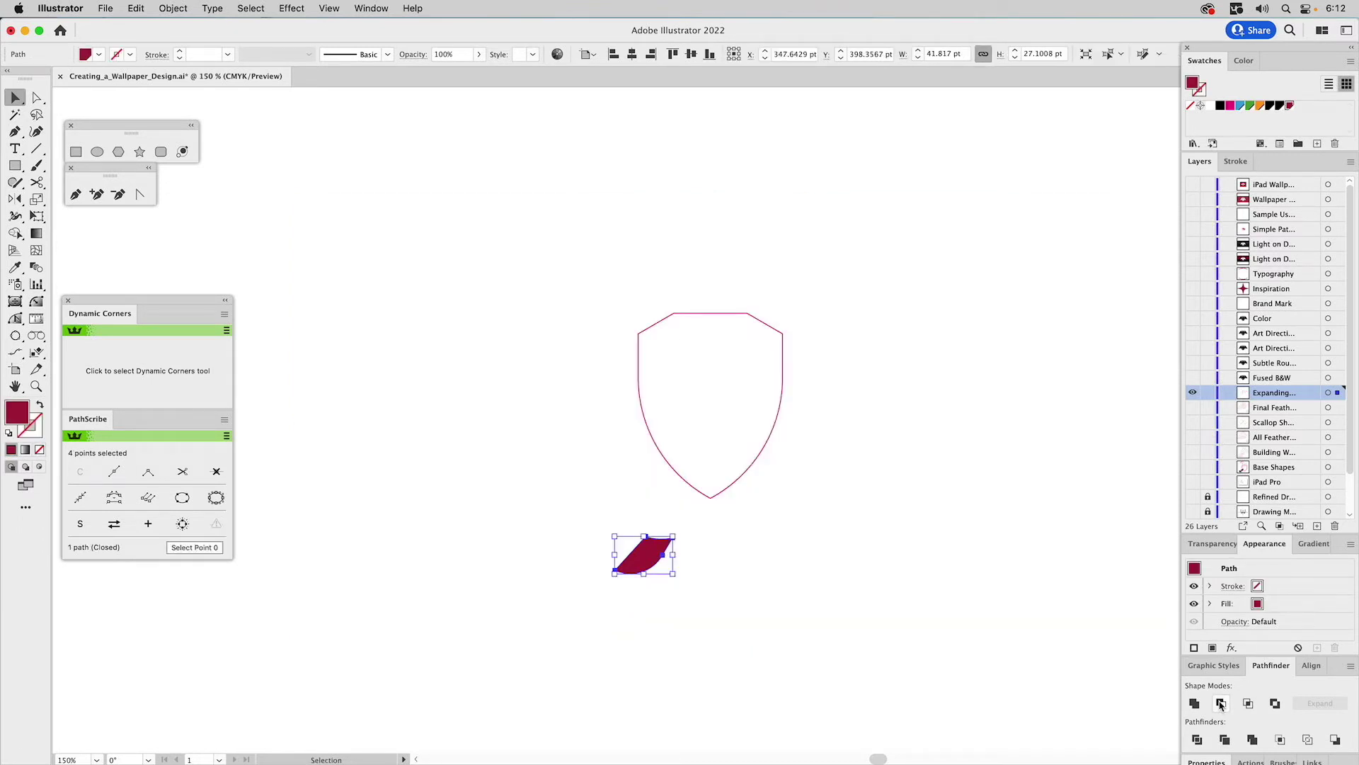
# - Undo the Minus Front subtraction and turn the dark red eagle group into a compound path
pyautogui.press('a')
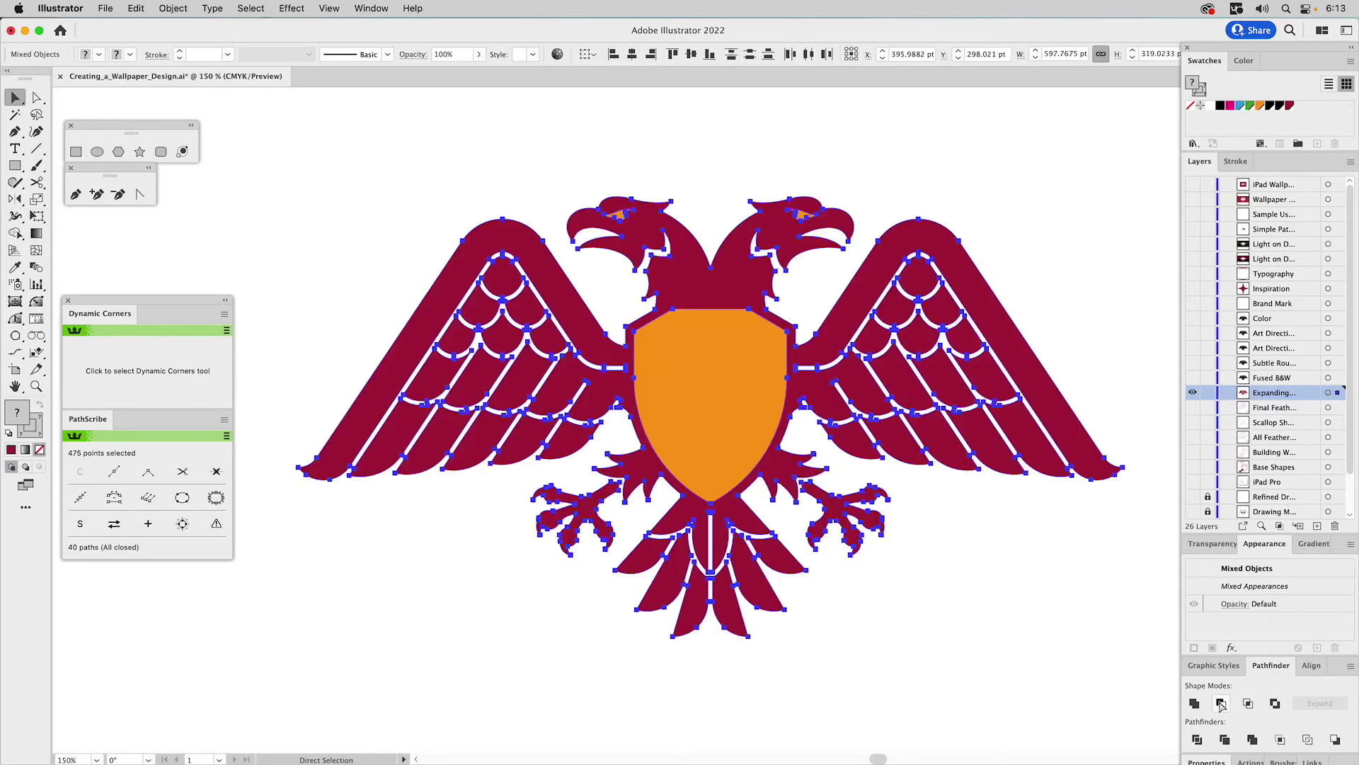
pyautogui.press('v')
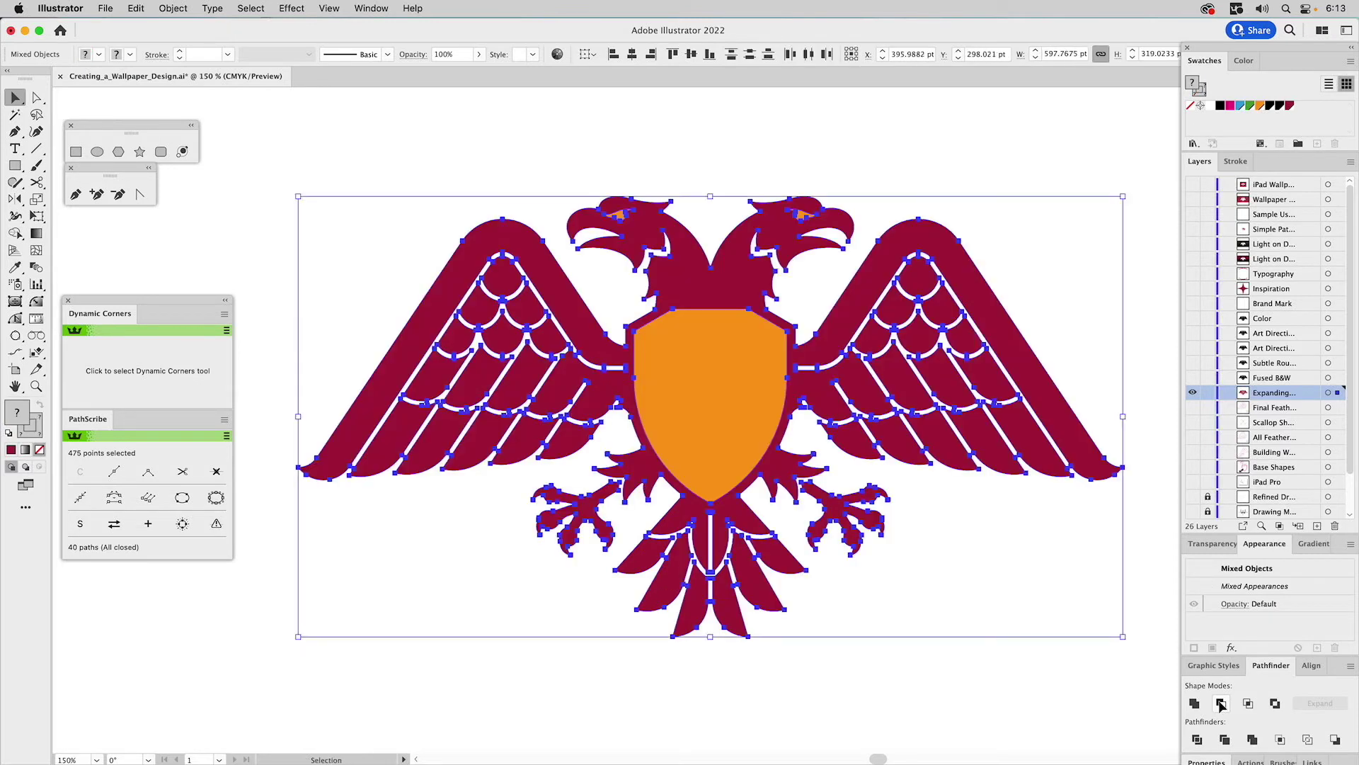
pyautogui.click(881, 148)
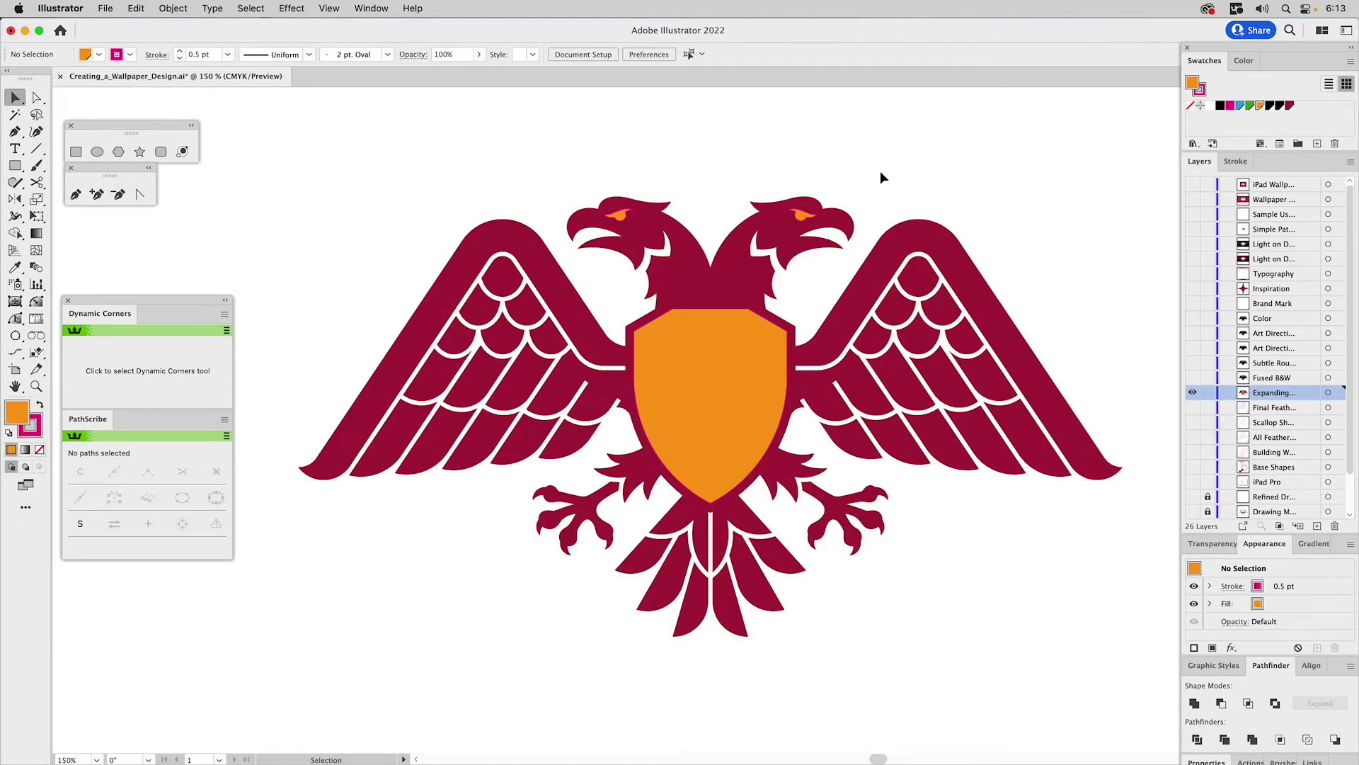
pyautogui.click(923, 235)
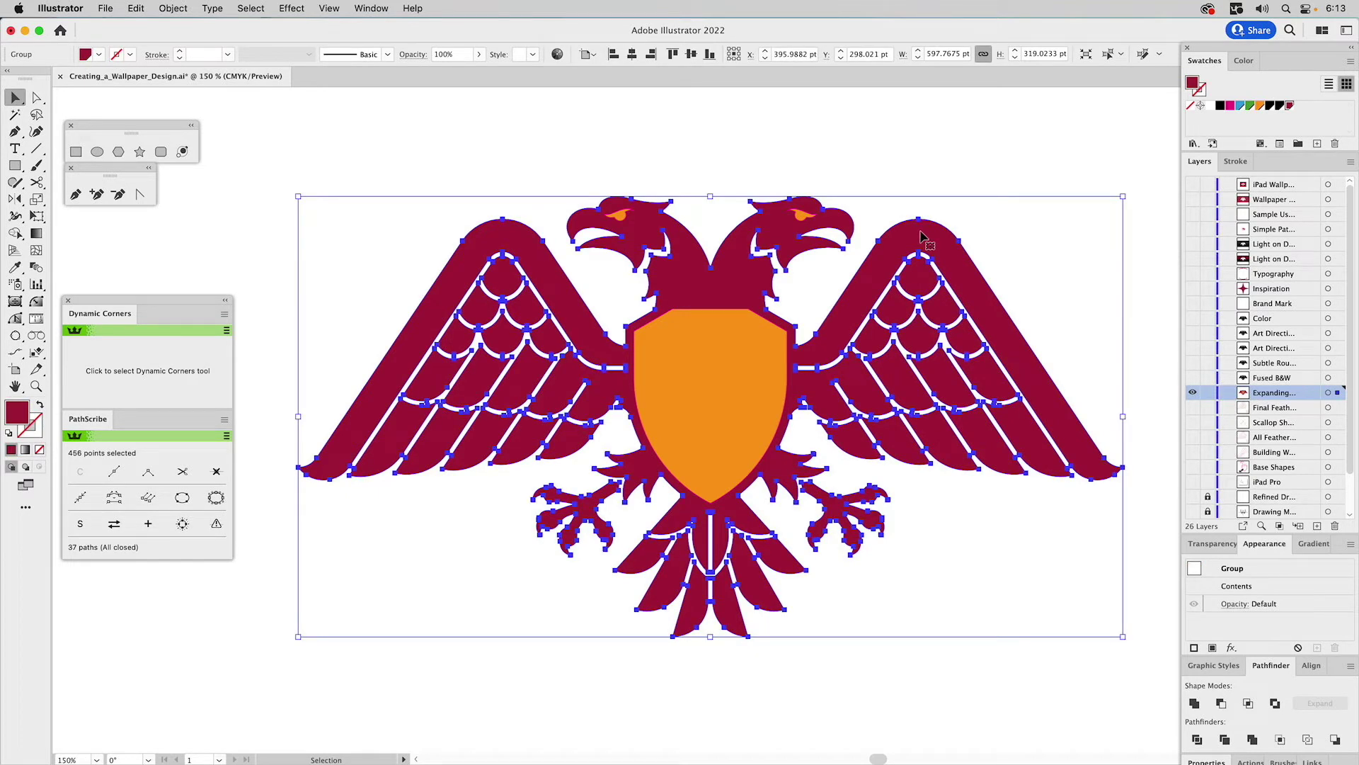
pyautogui.doubleClick(1232, 585)
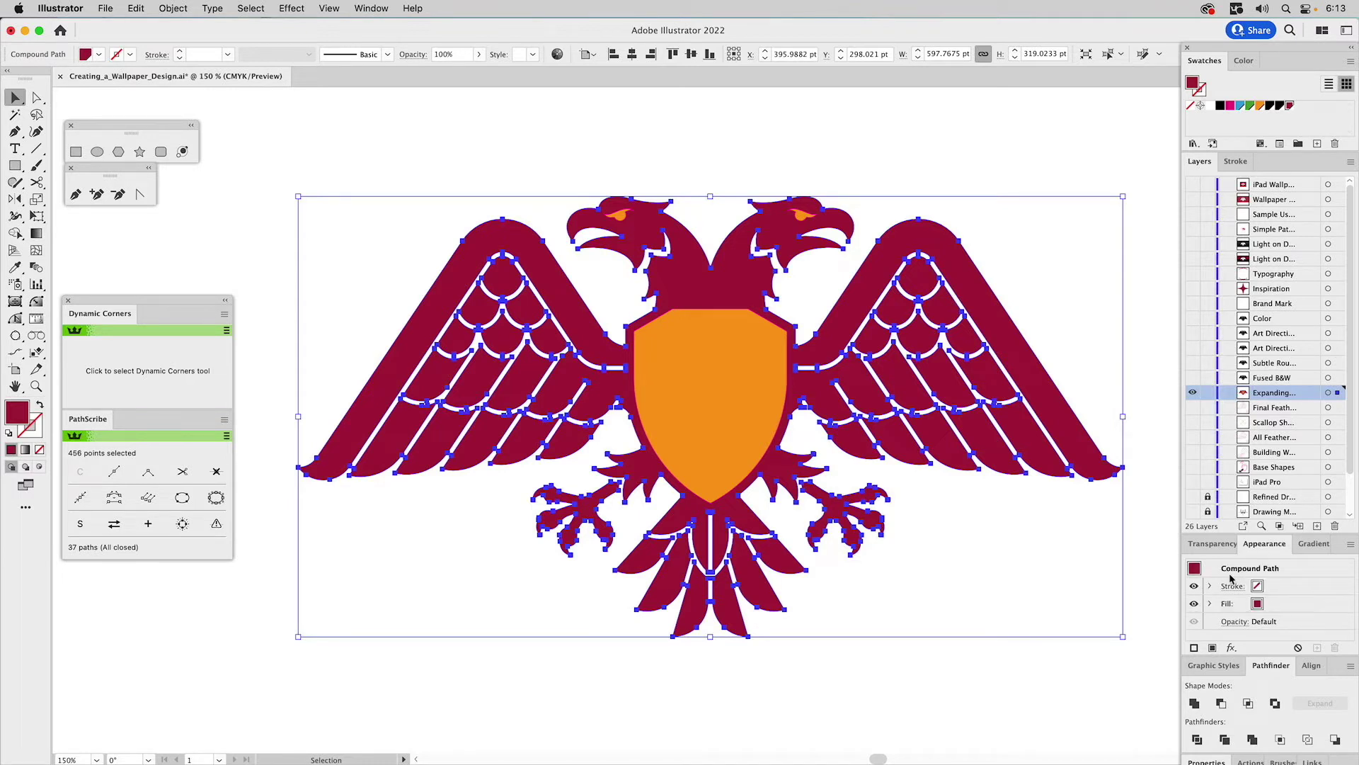
# - Remove the stroke from the orange eyes and shield, and subtract them from the dark red eagle with Minus Front
pyautogui.click(750, 350)
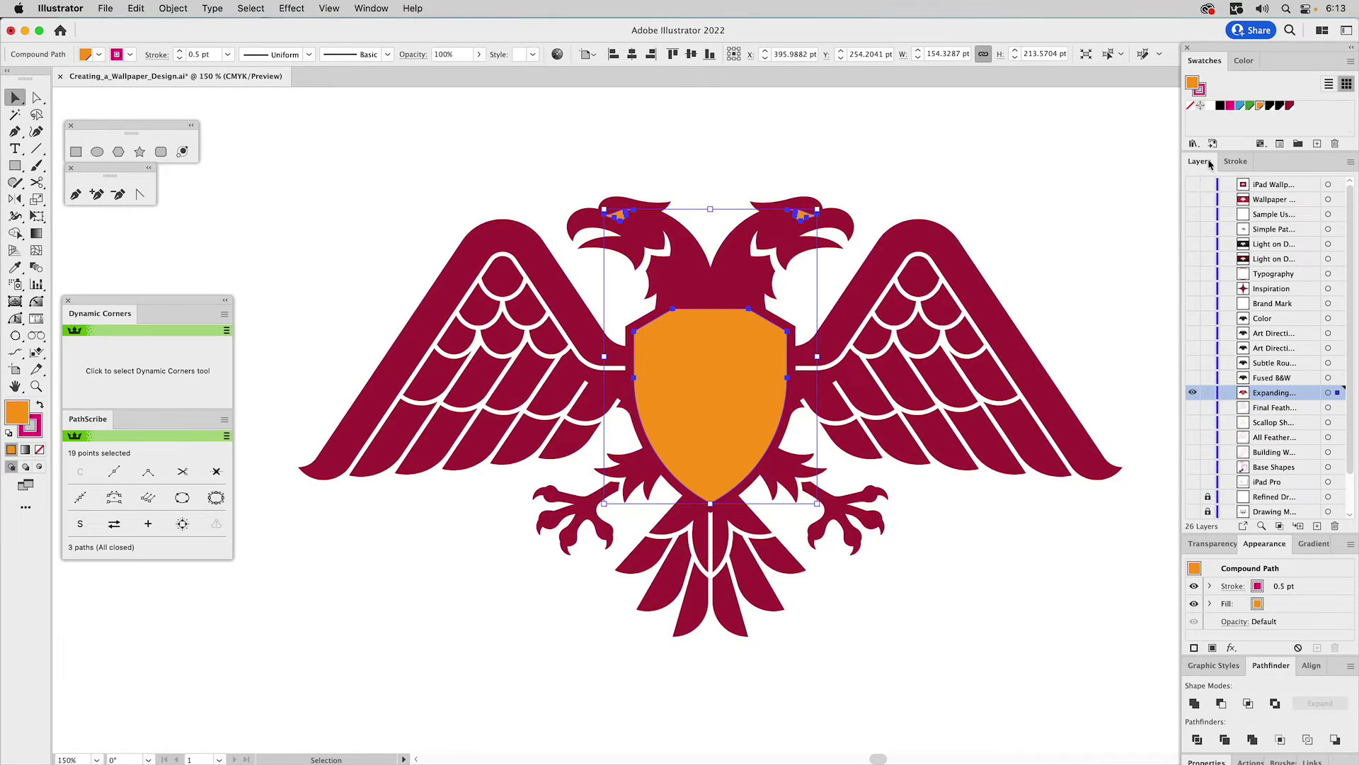
pyautogui.click(1199, 90)
pyautogui.click(1191, 104)
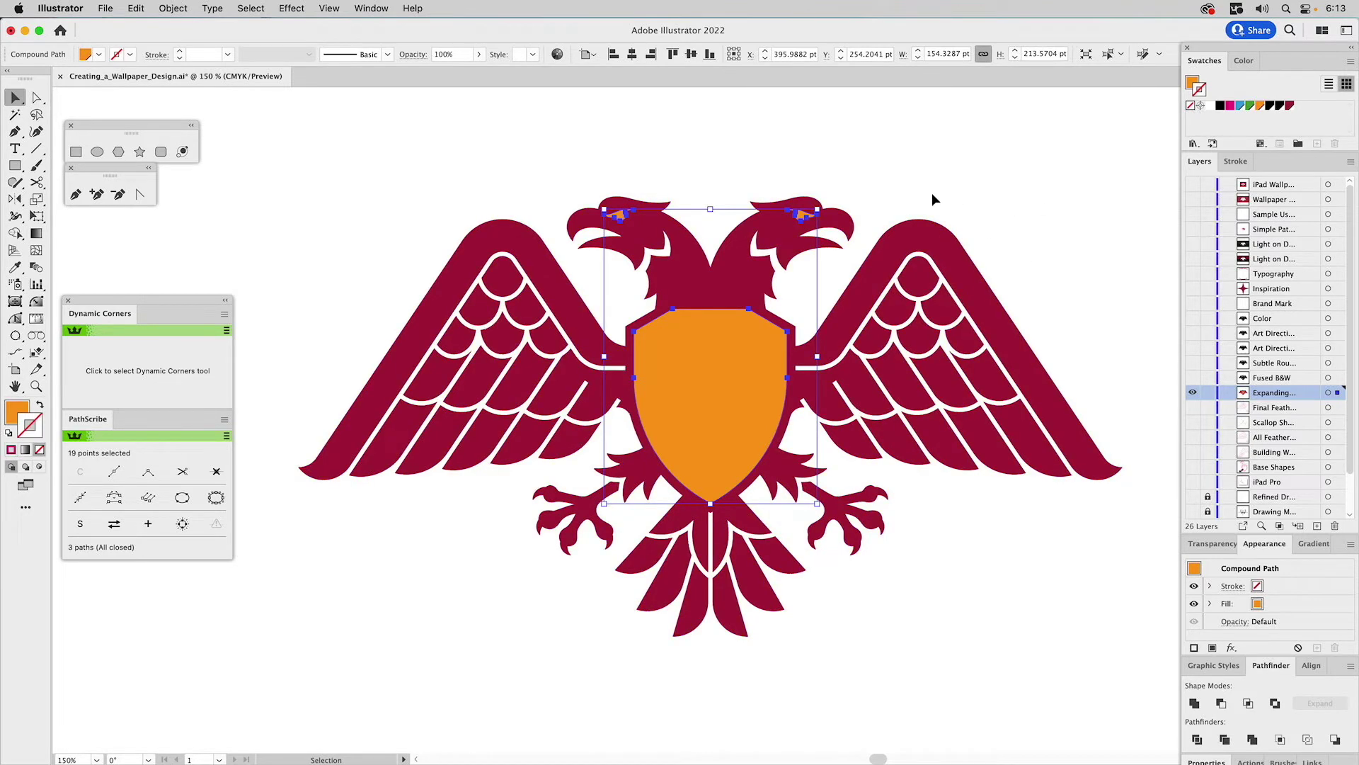
pyautogui.keyDown('shift'); pyautogui.click(748, 243); pyautogui.keyUp('shift')
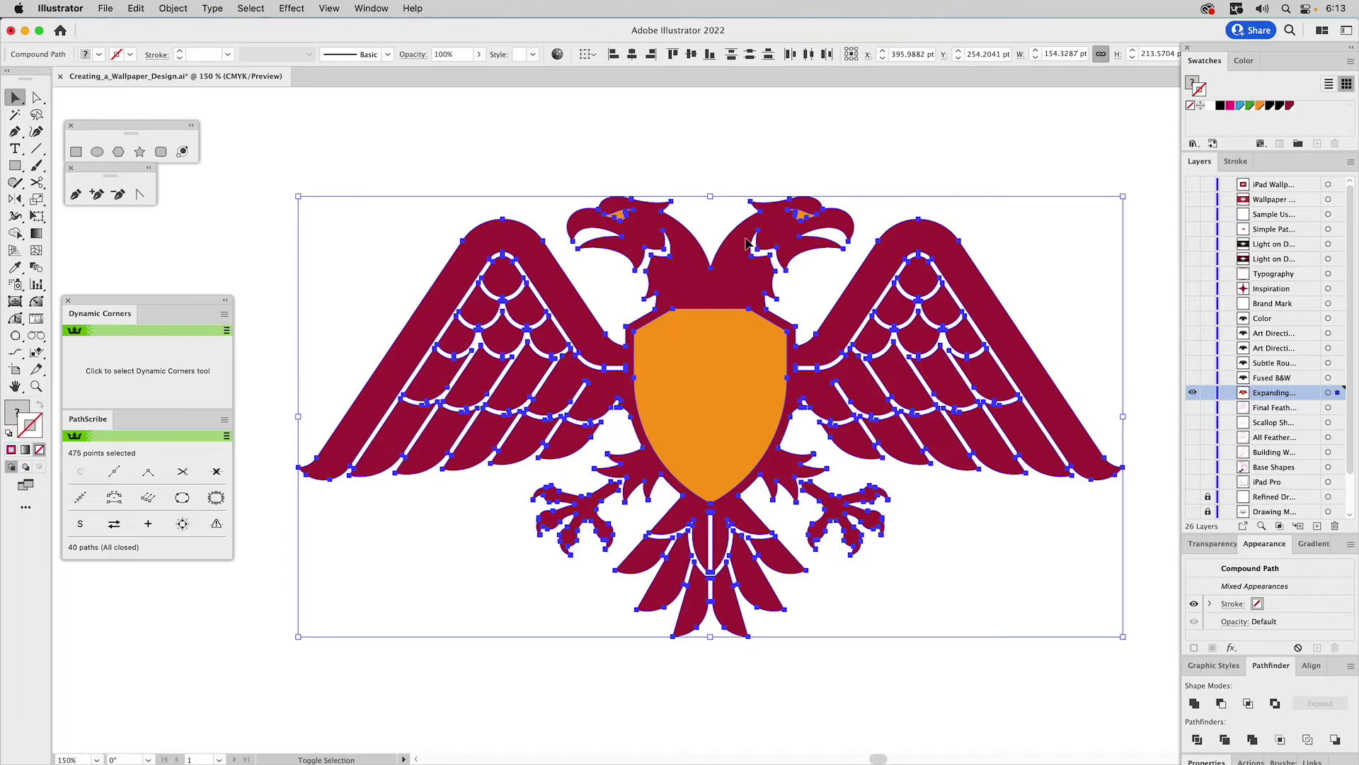
pyautogui.click(1221, 703)
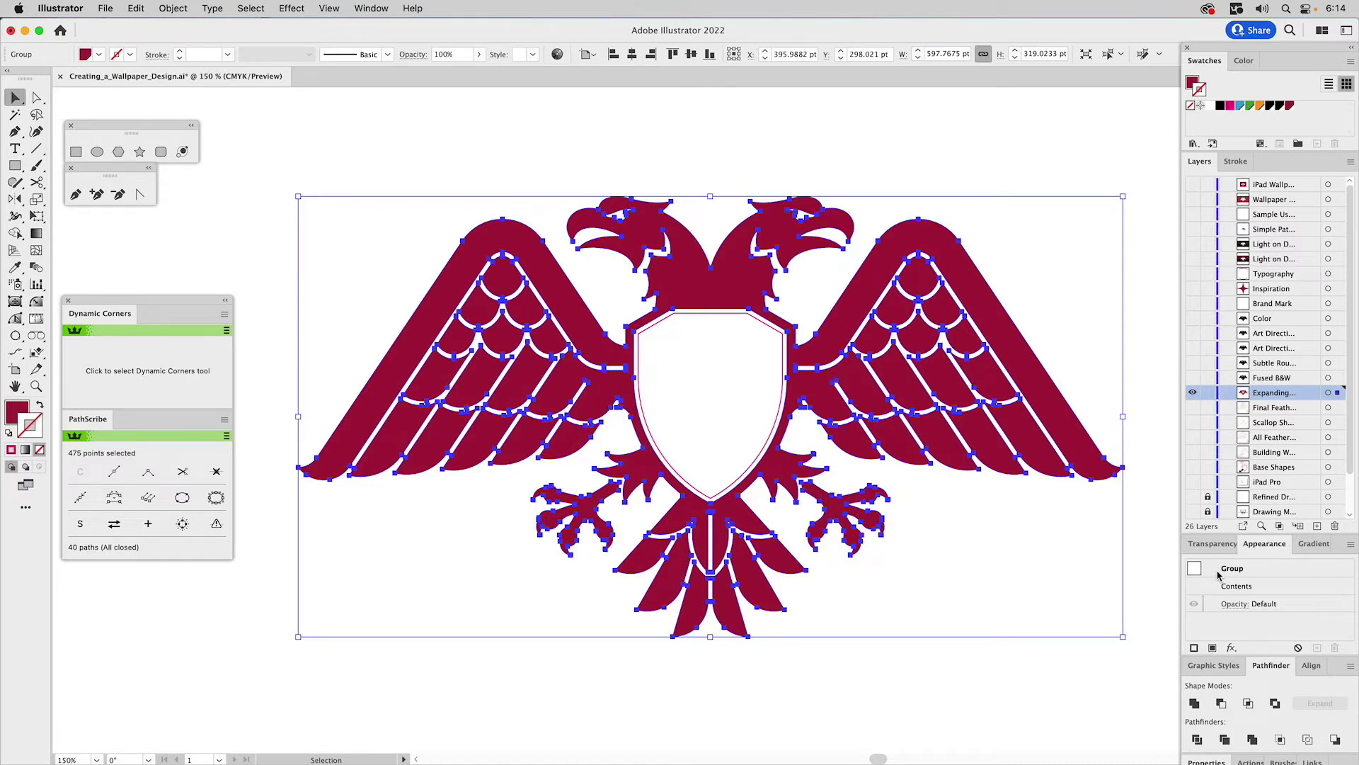
# - Unite the inner shield outline with the eagle, make the result a compound path and fill it black
pyautogui.keyDown('shift'); pyautogui.click(720, 313); pyautogui.keyUp('shift')
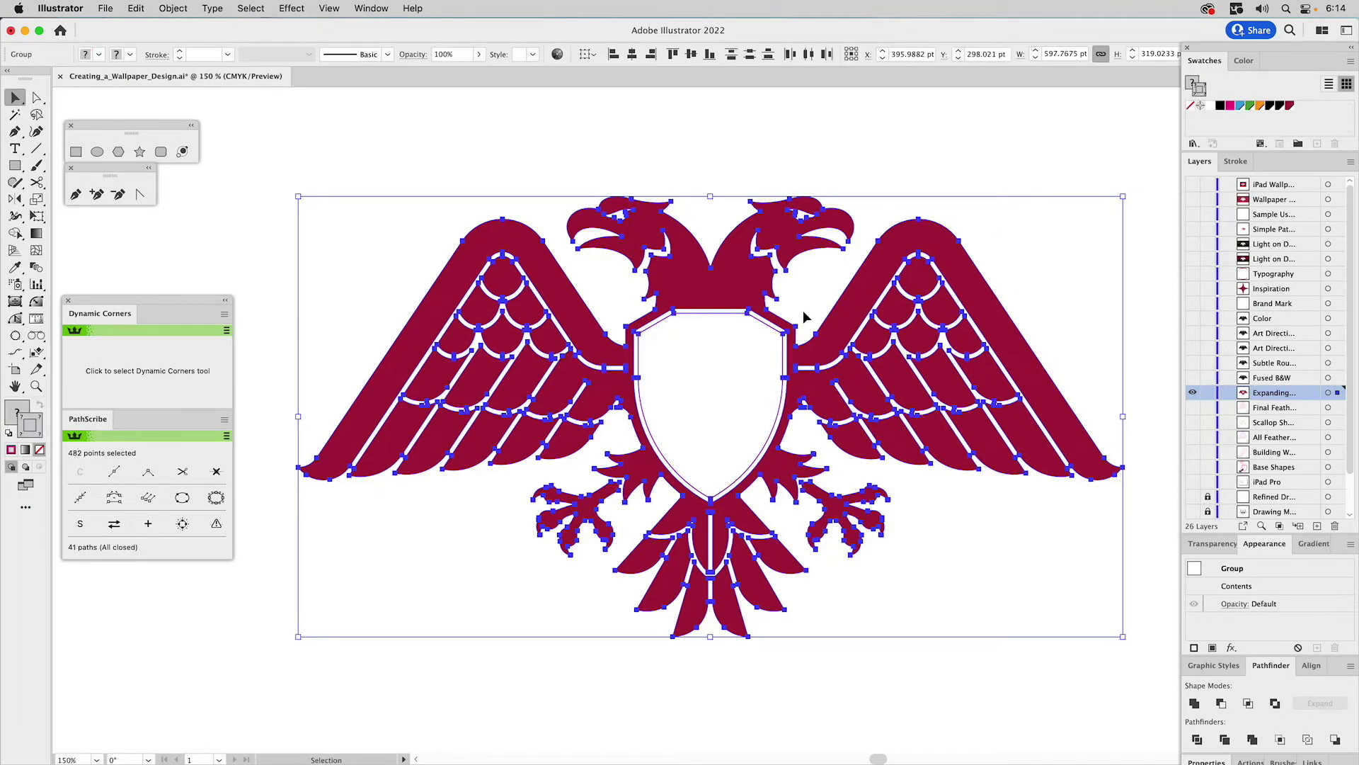
pyautogui.click(1195, 703)
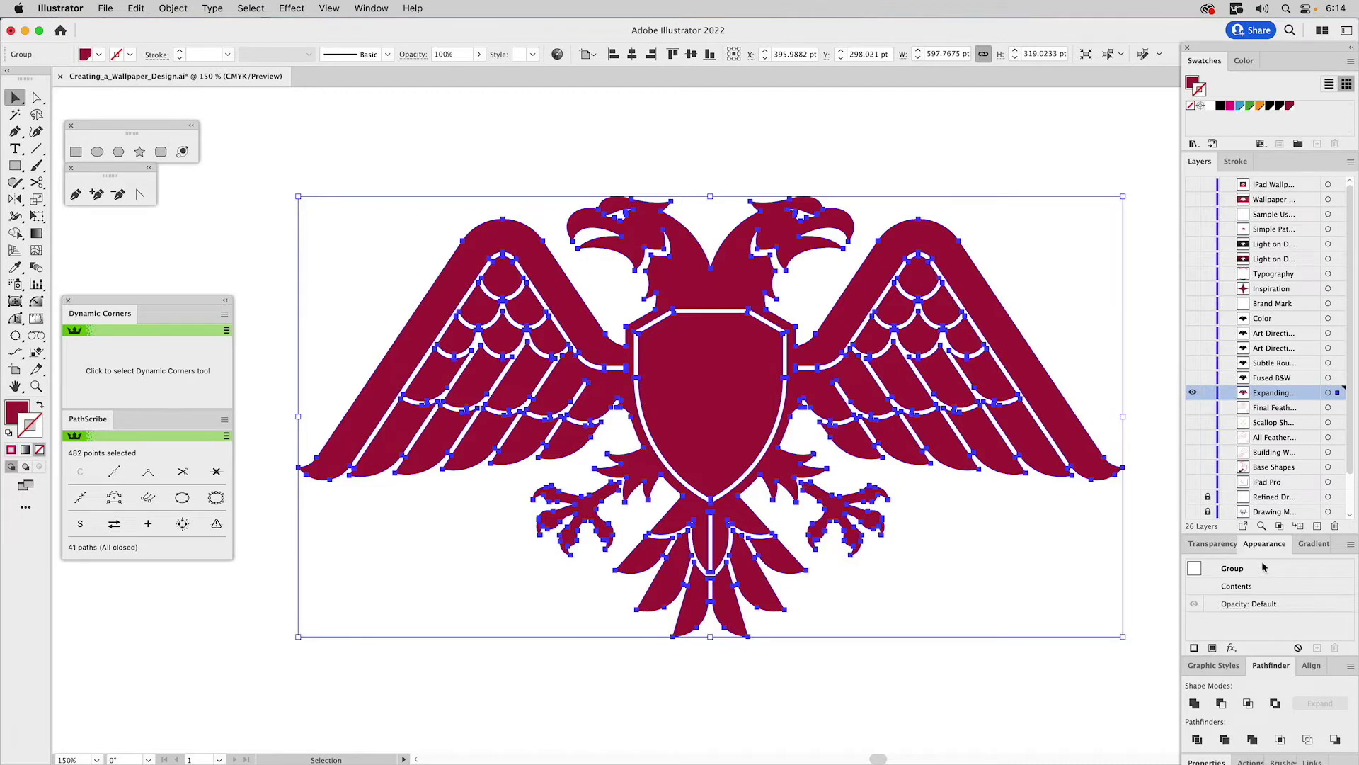
pyautogui.press('super+8')
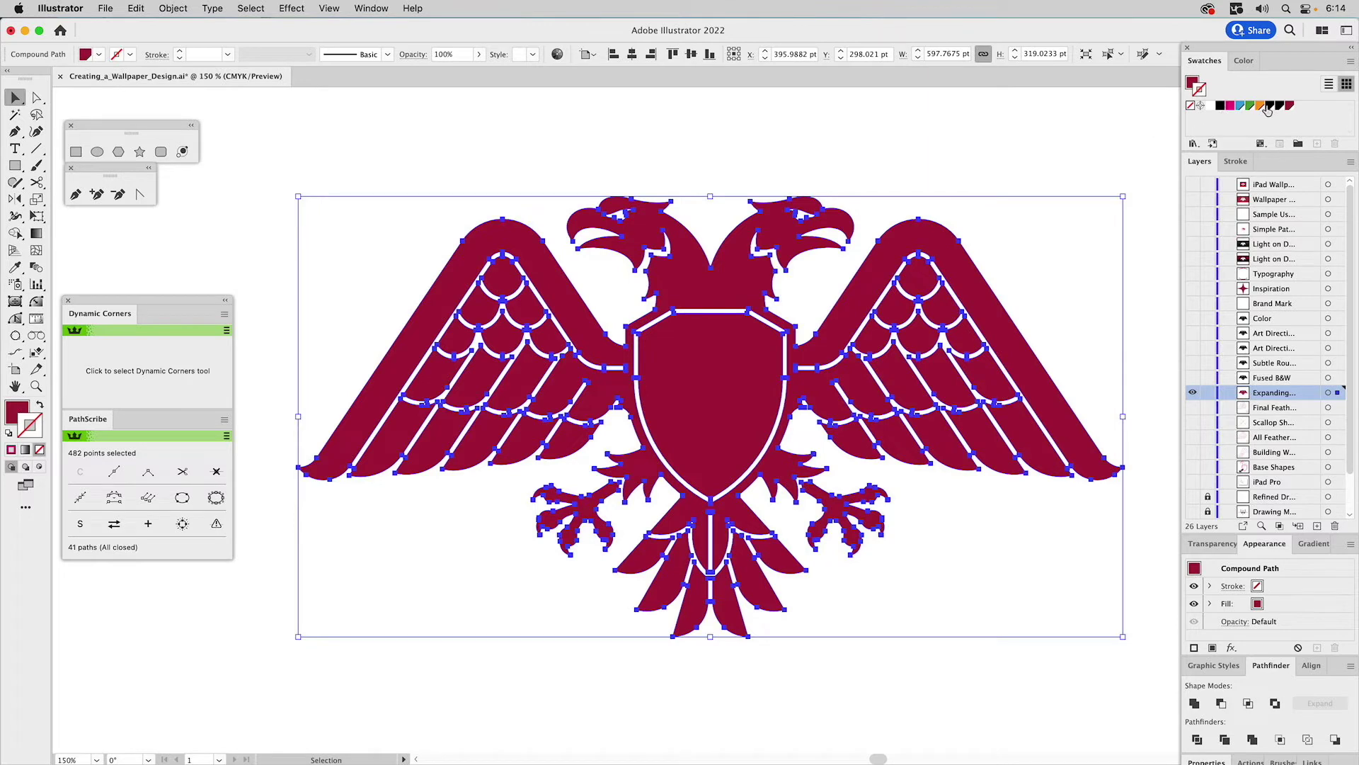
pyautogui.click(1219, 106)
pyautogui.click(967, 150)
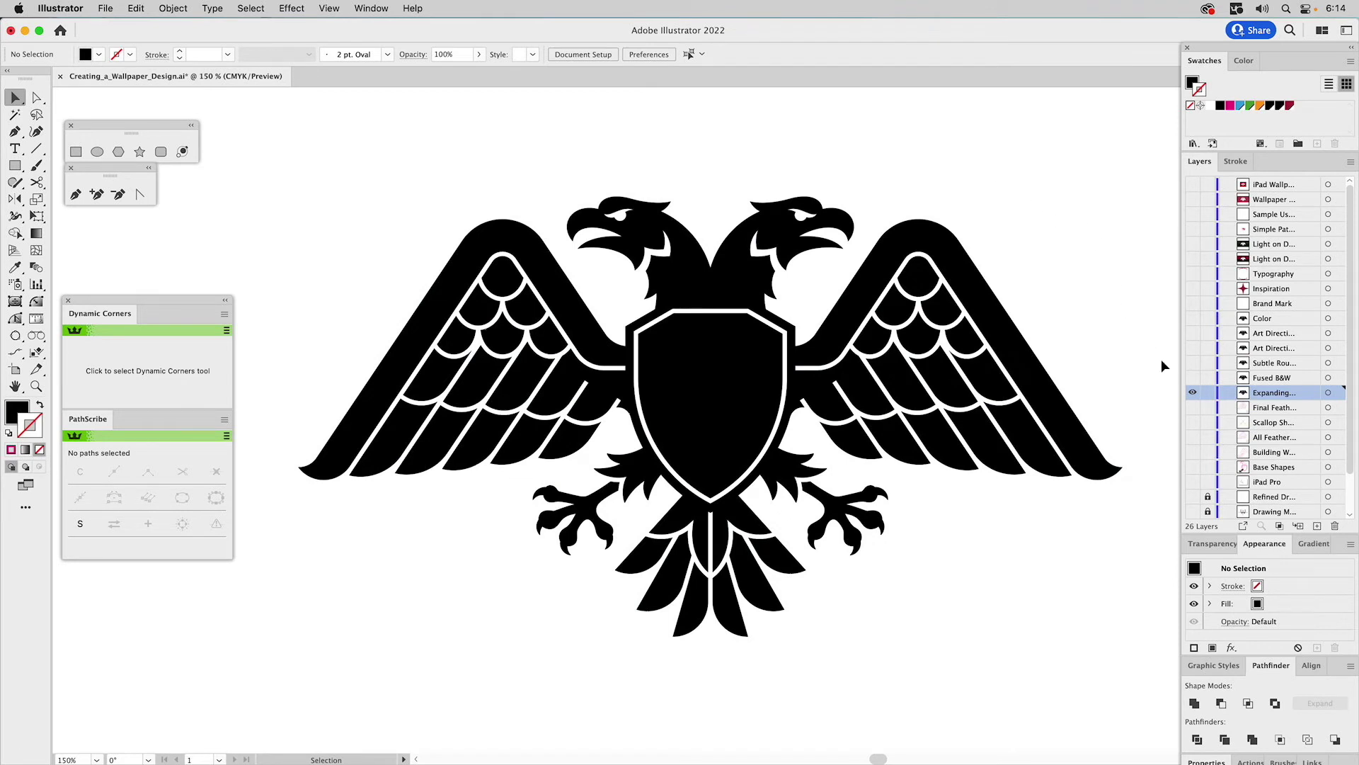
# - Show the Fused B&W layer and hide the Expanding layer below it
pyautogui.click(1194, 378)
pyautogui.click(1193, 392)
pyautogui.click(999, 317)
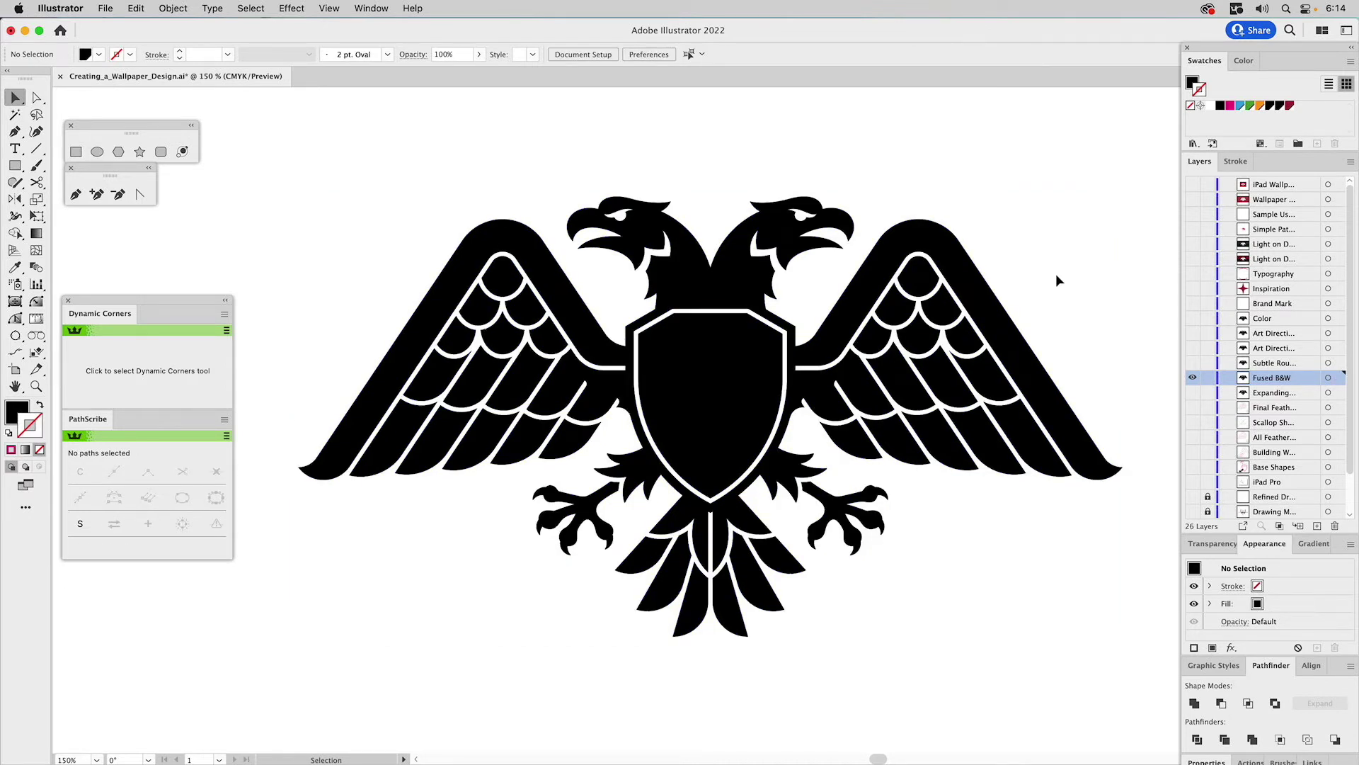
# - Examine the sharp feather tips and their anchor points in the eagle's left-hand wing up close
pyautogui.press('z')
pyautogui.moveTo(419, 279); pyautogui.dragTo(704, 433)
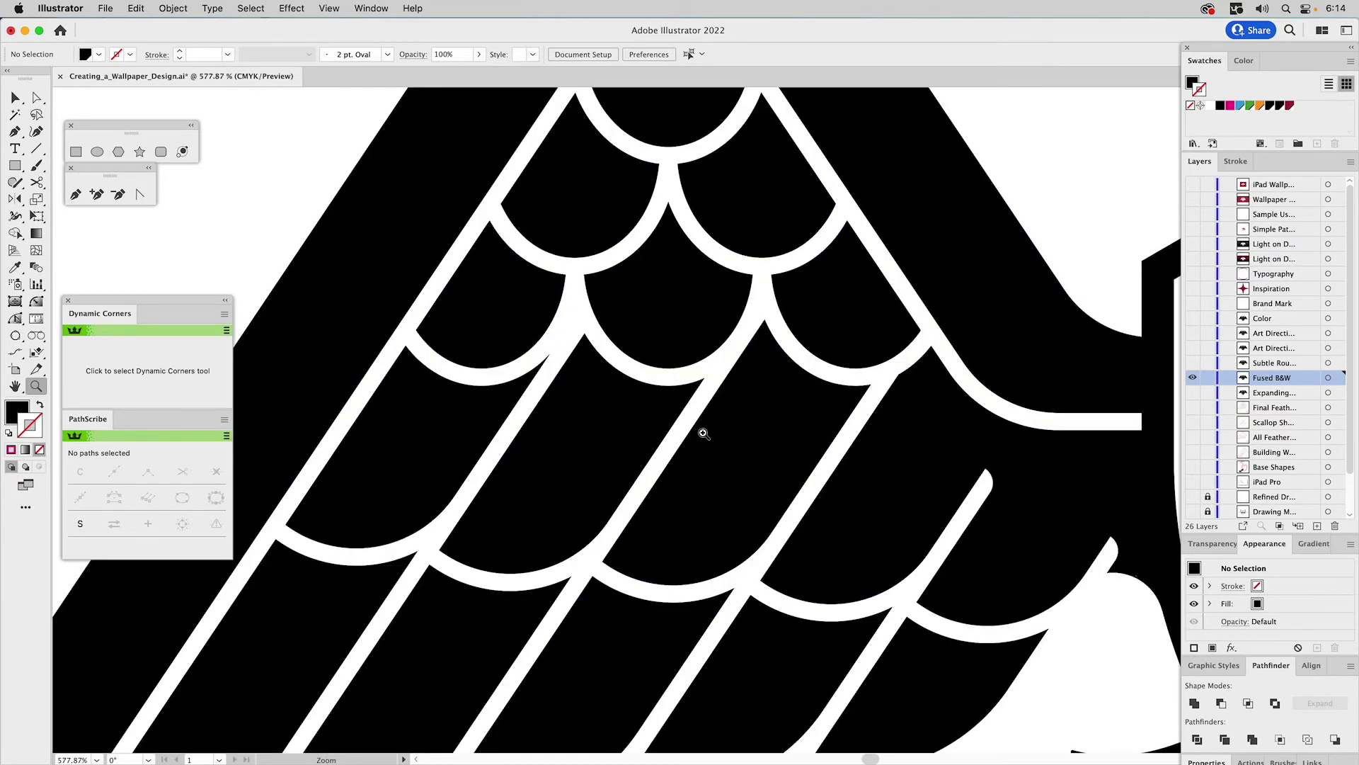
pyautogui.press('a')
pyautogui.click(551, 355)
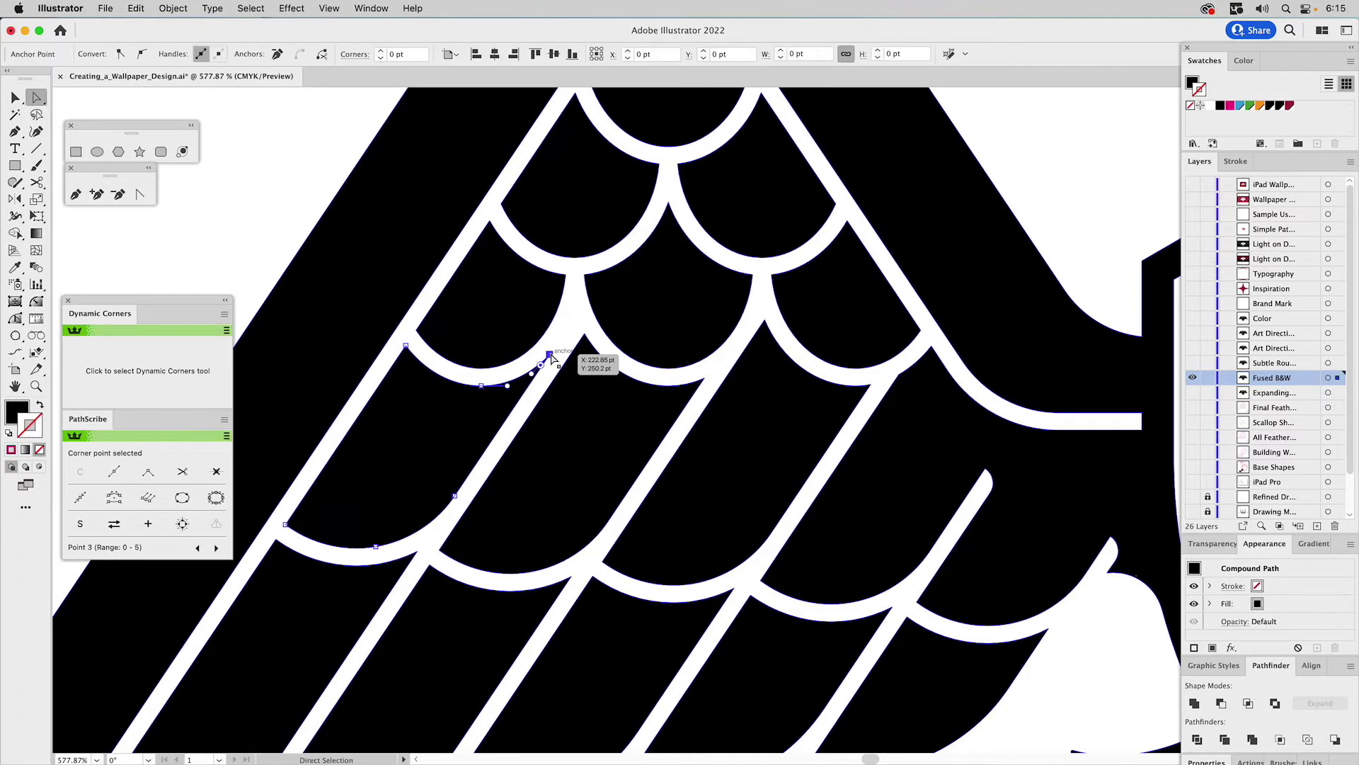
pyautogui.click(704, 378)
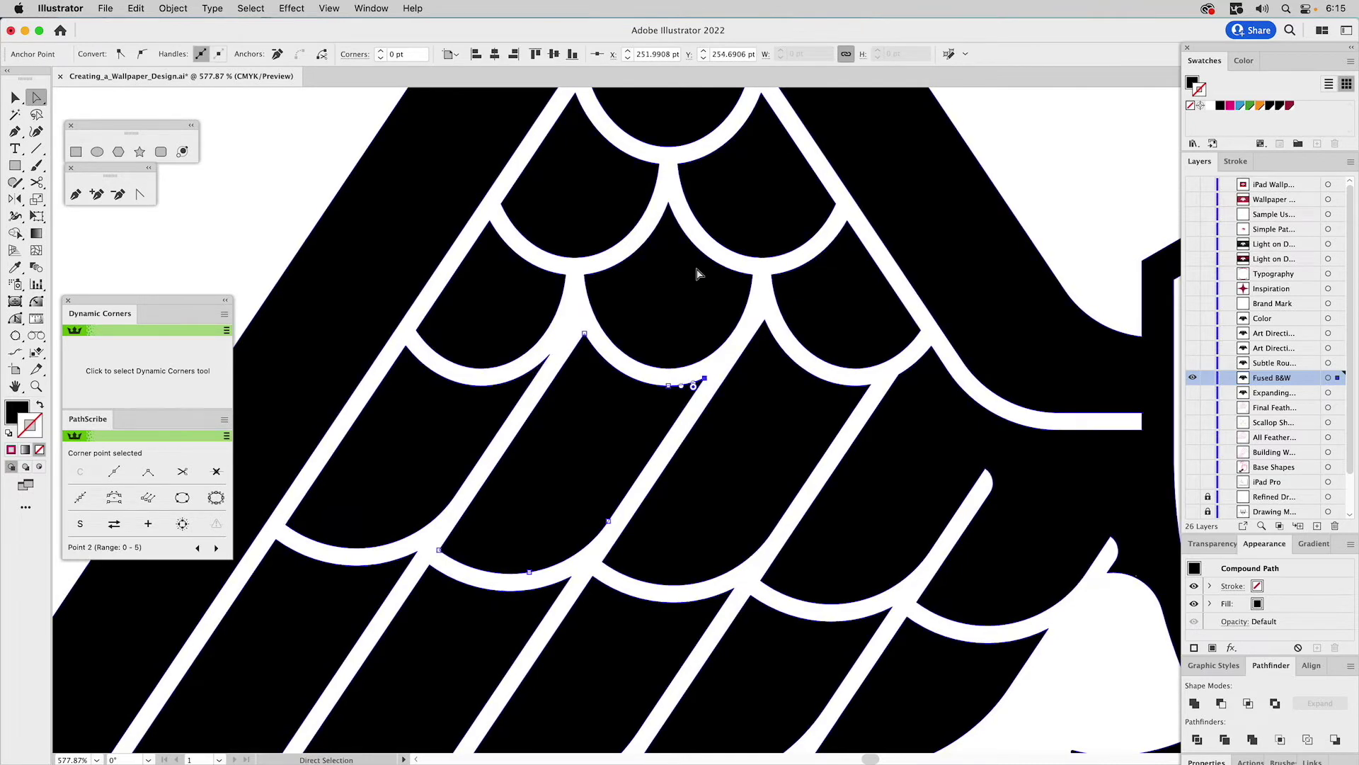
pyautogui.click(1039, 175)
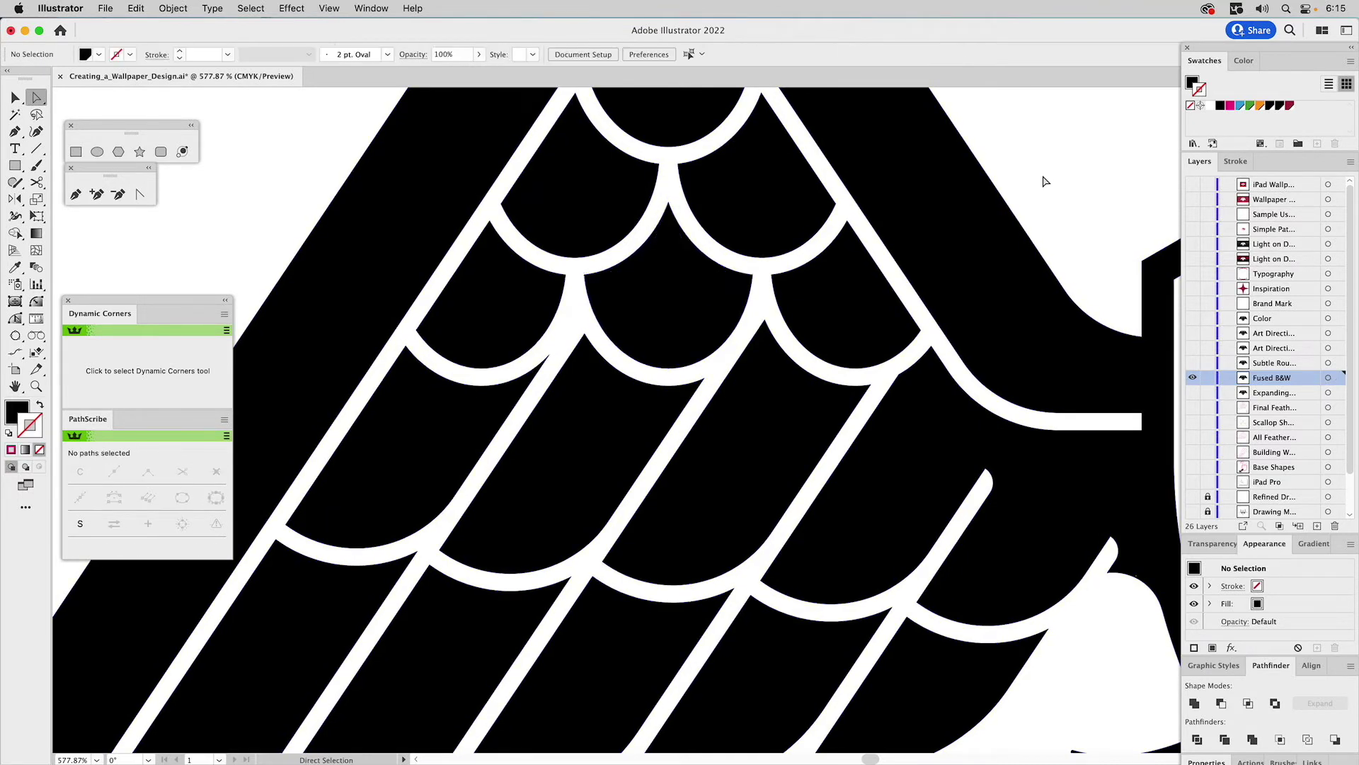
pyautogui.moveTo(1038, 474); pyautogui.dragTo(829, 377)
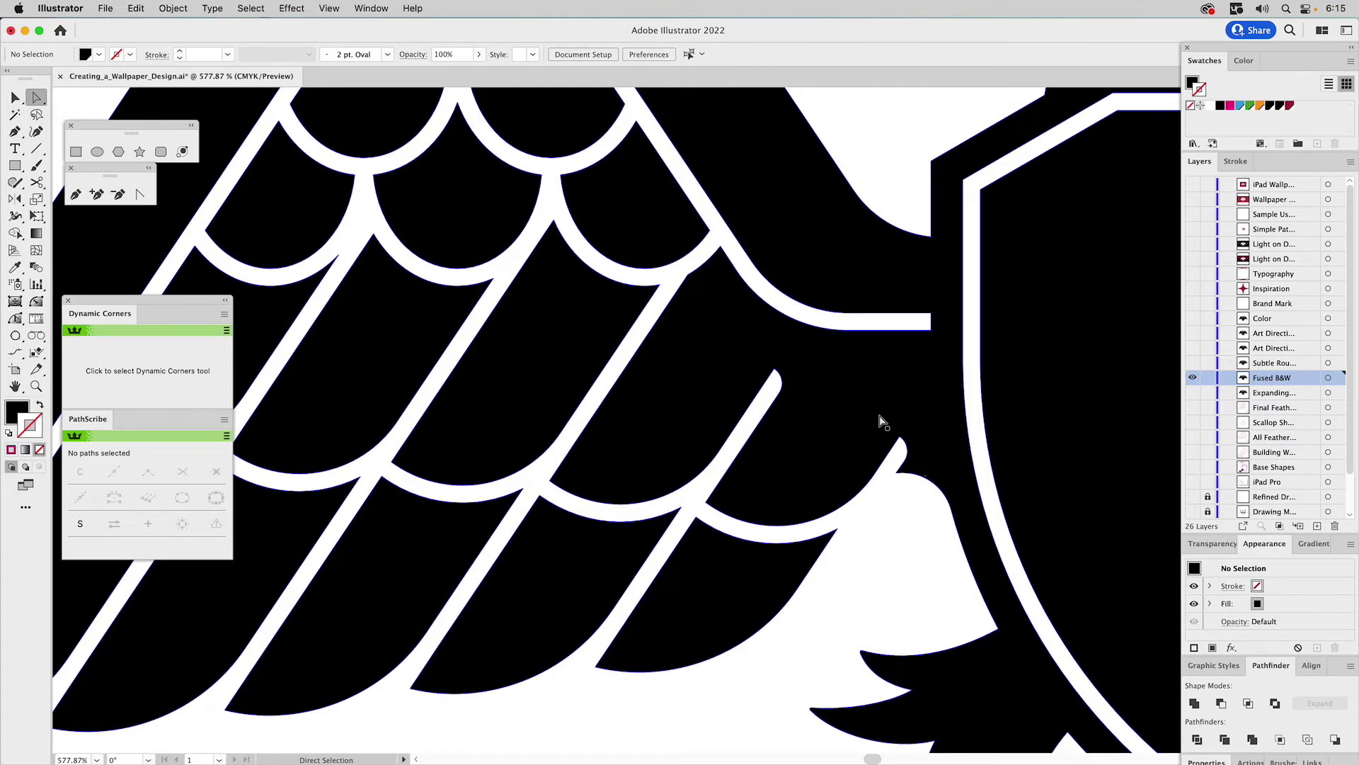
# - Examine the junction between the shield's lower point and the central gap of the tail up close
pyautogui.click(36, 386)
pyautogui.keyDown('alt'); pyautogui.click(722, 462); pyautogui.keyUp('alt')
pyautogui.keyDown('alt'); pyautogui.click(722, 462); pyautogui.keyUp('alt')
pyautogui.keyDown('alt'); pyautogui.click(721, 462); pyautogui.keyUp('alt')
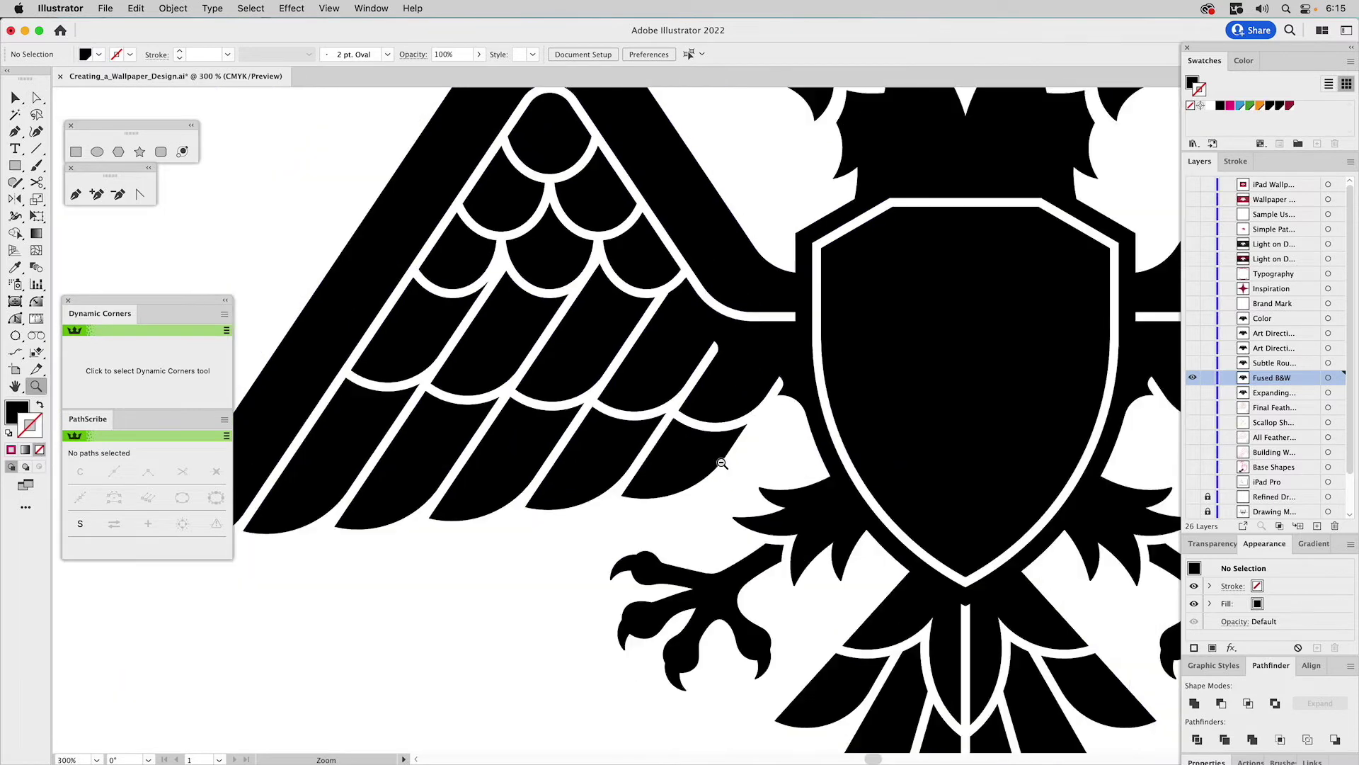
pyautogui.moveTo(721, 461); pyautogui.dragTo(615, 468)
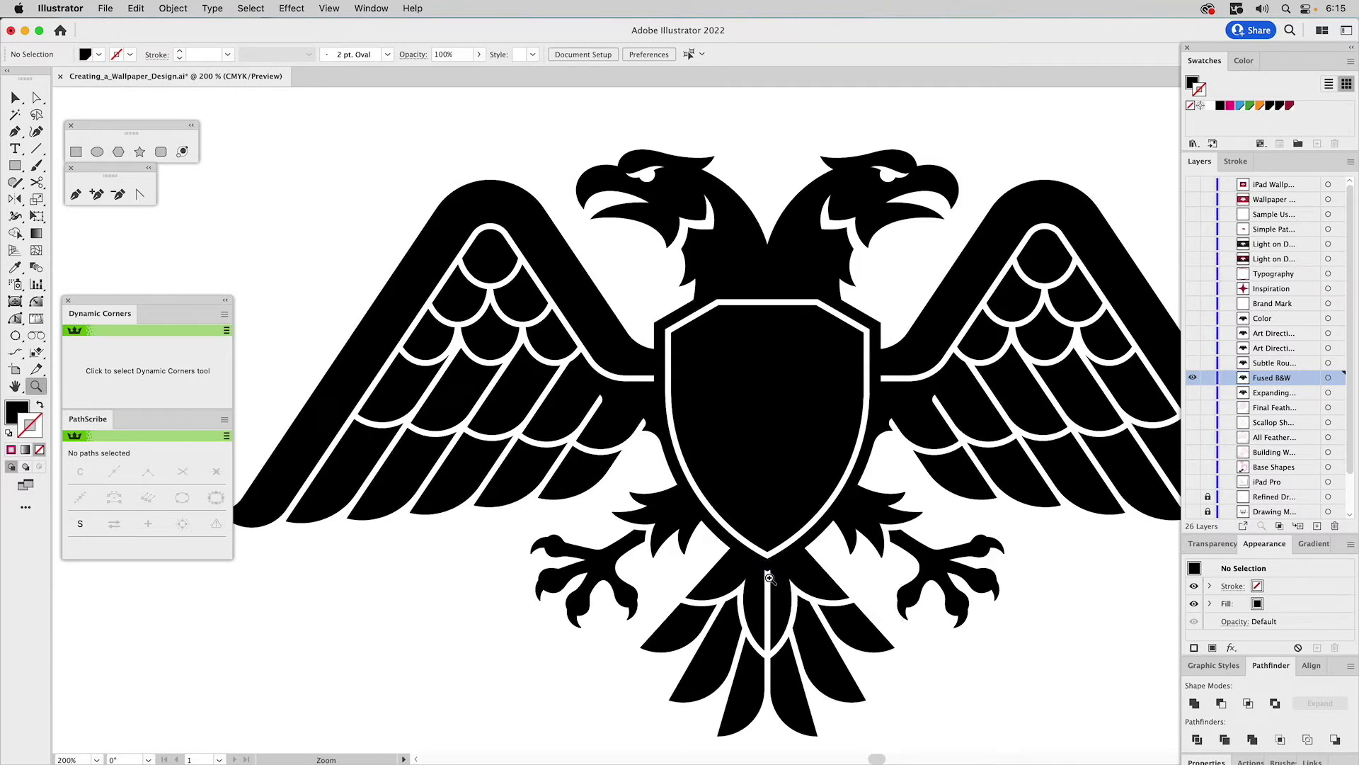
pyautogui.moveTo(736, 536); pyautogui.dragTo(800, 609)
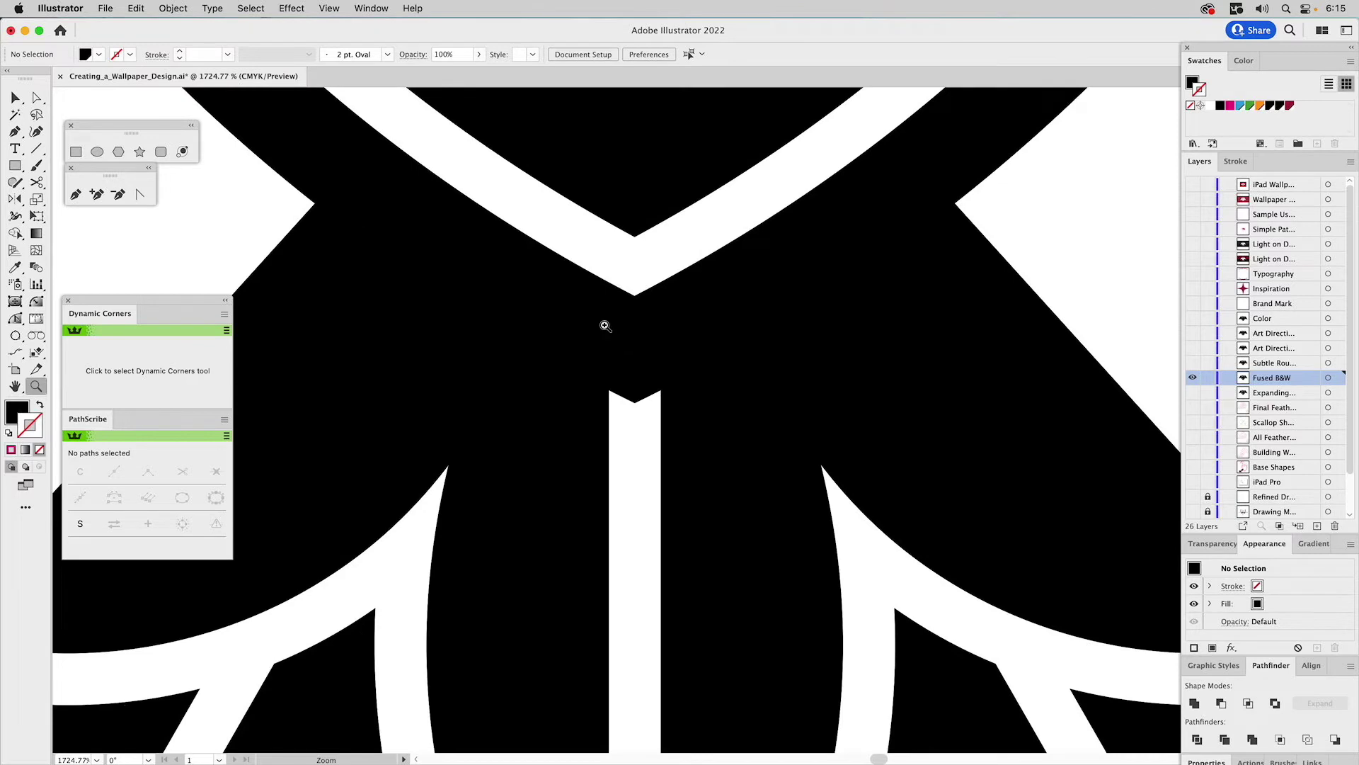
pyautogui.press('super+0')
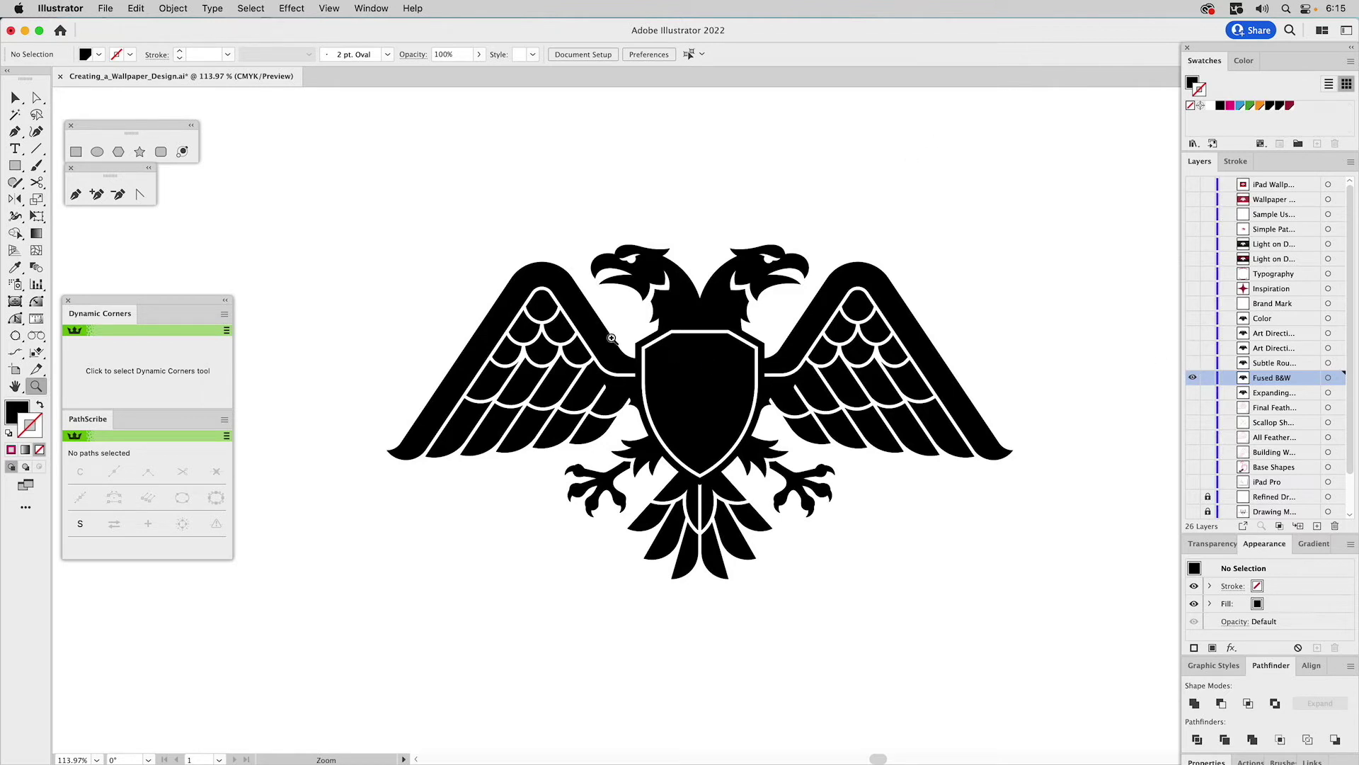
# - Round the thin, sharp upper tip of the left-hand wing's outer middle-row feather to a radius of about 0.36 pt
pyautogui.moveTo(398, 277); pyautogui.dragTo(663, 456)
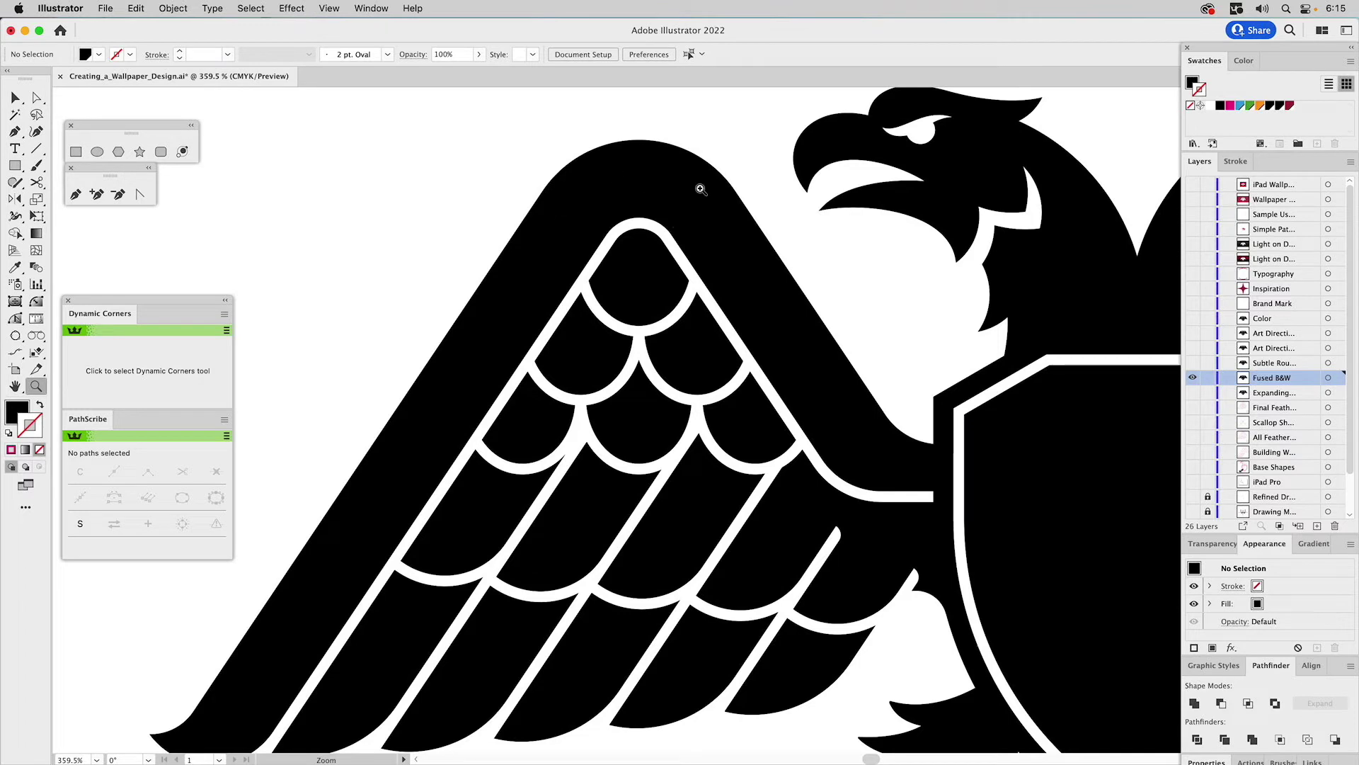
pyautogui.click(36, 302)
pyautogui.scroll(-3, 613, 368)
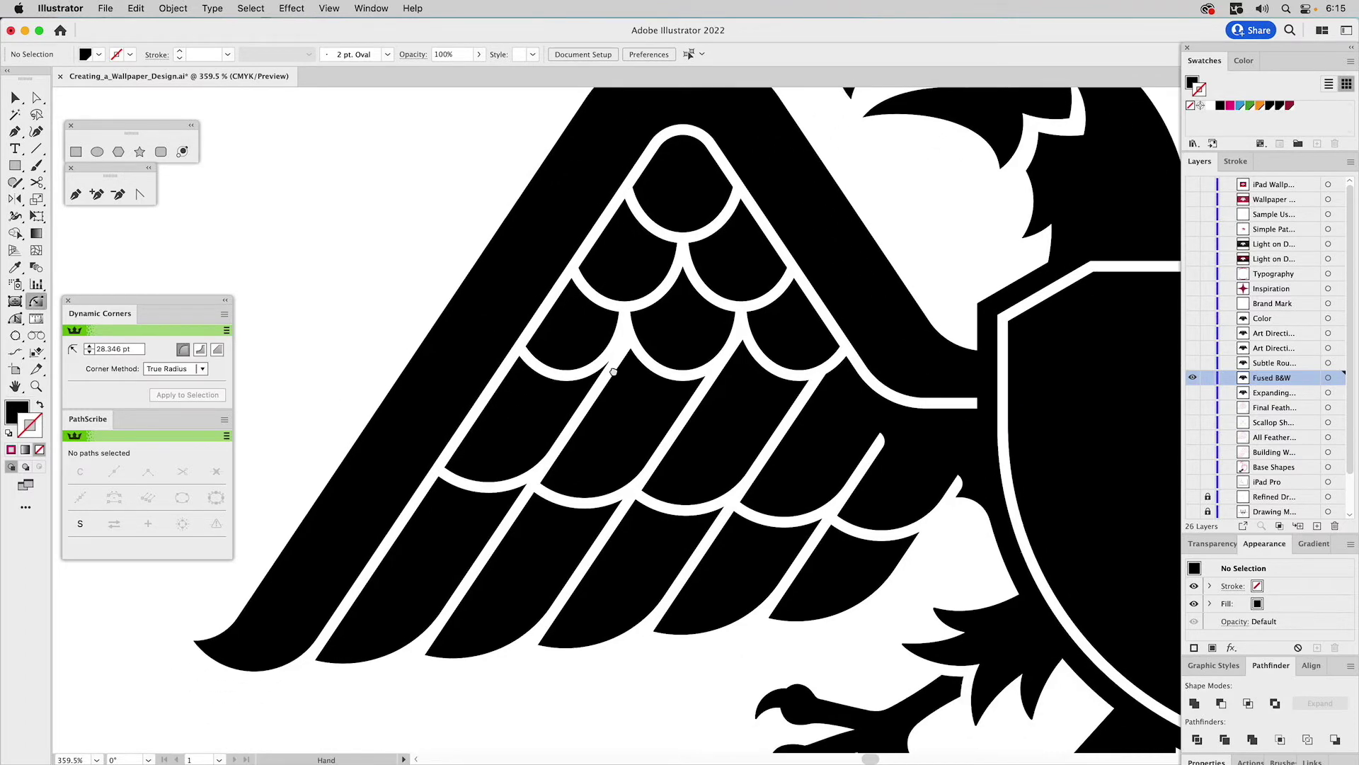
pyautogui.moveTo(610, 365)
pyautogui.click(37, 386)
pyautogui.moveTo(499, 278); pyautogui.dragTo(714, 499)
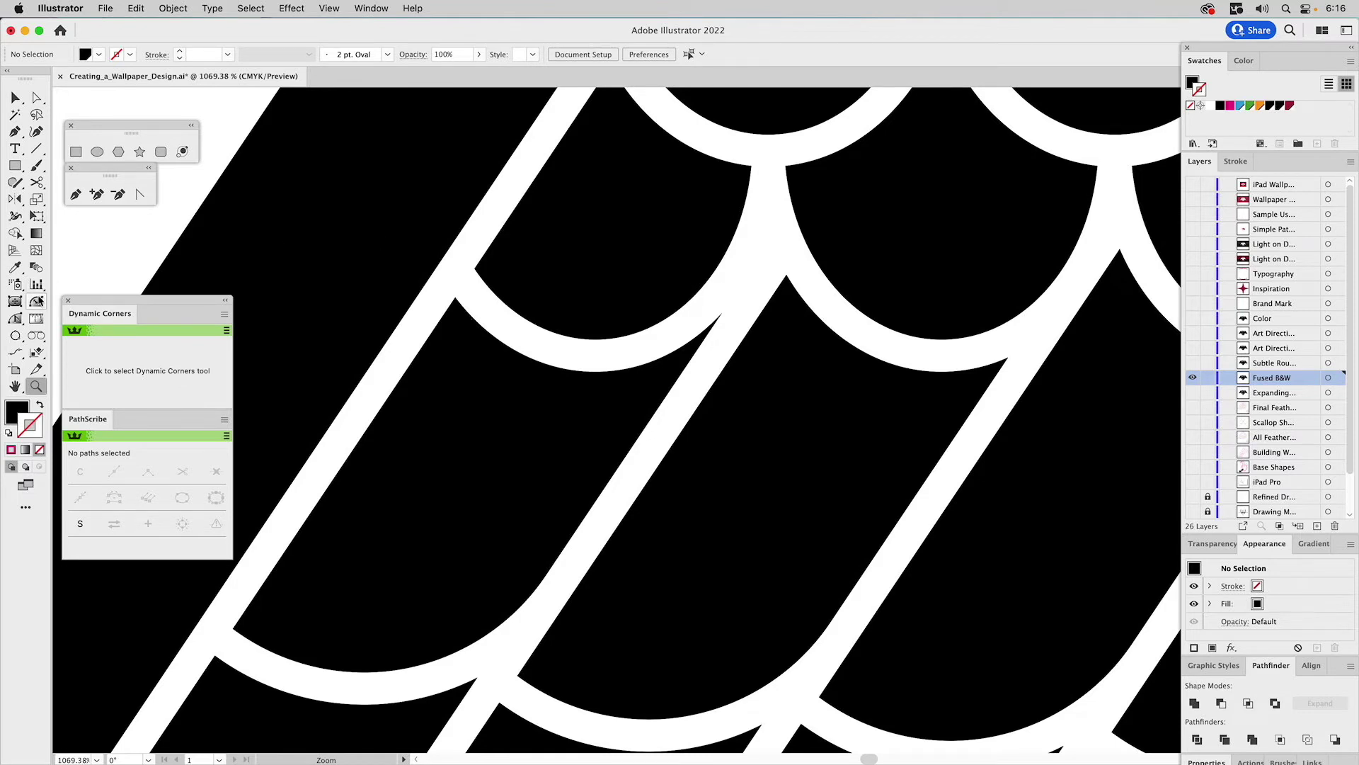
pyautogui.click(37, 301)
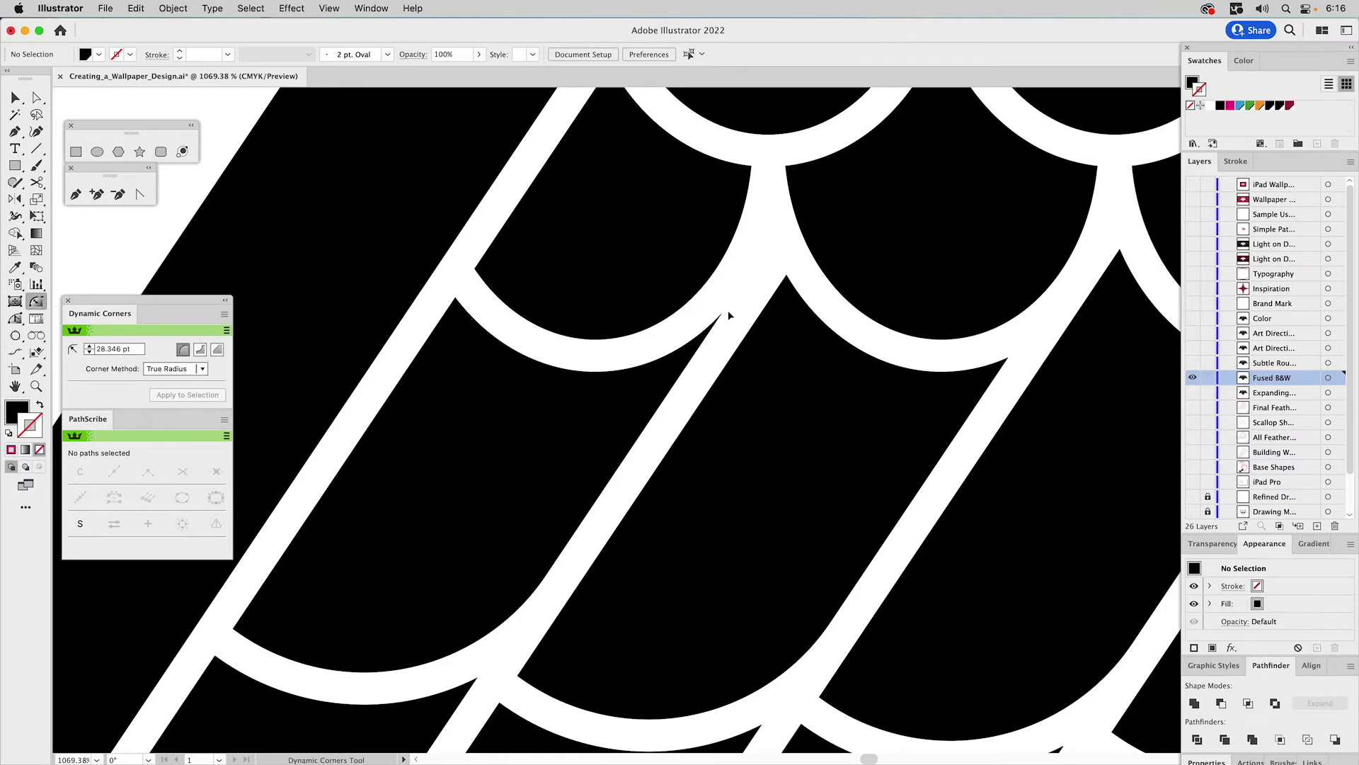
pyautogui.press('a')
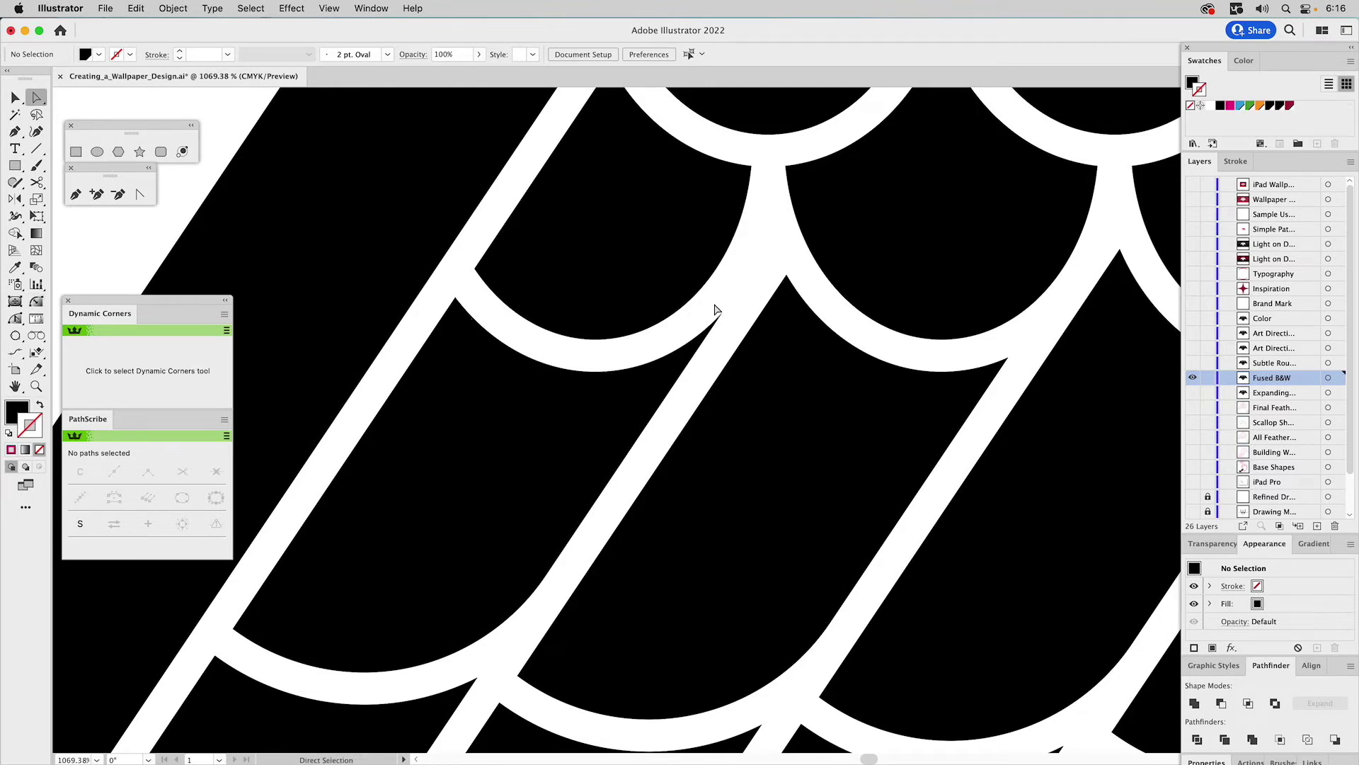
pyautogui.click(723, 313)
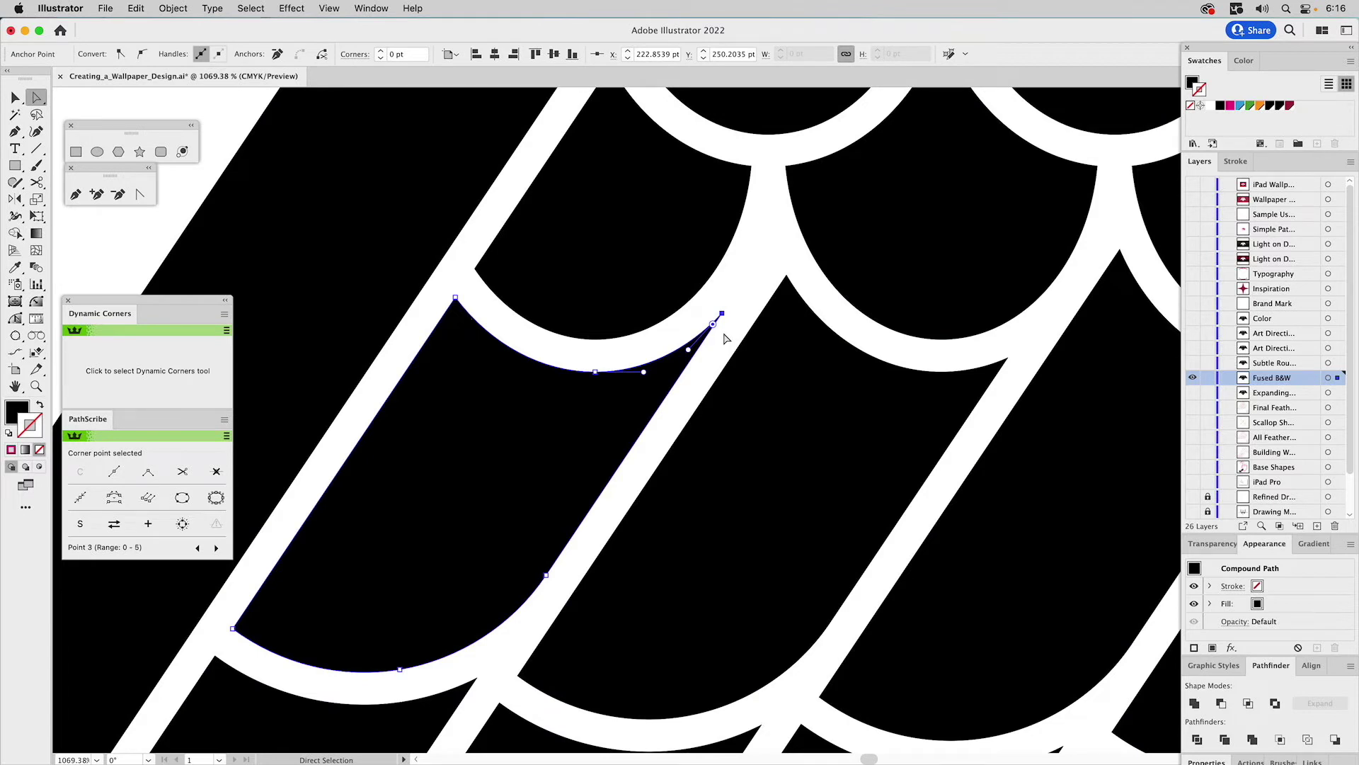
pyautogui.moveTo(714, 325); pyautogui.dragTo(715, 351)
pyautogui.click(729, 312)
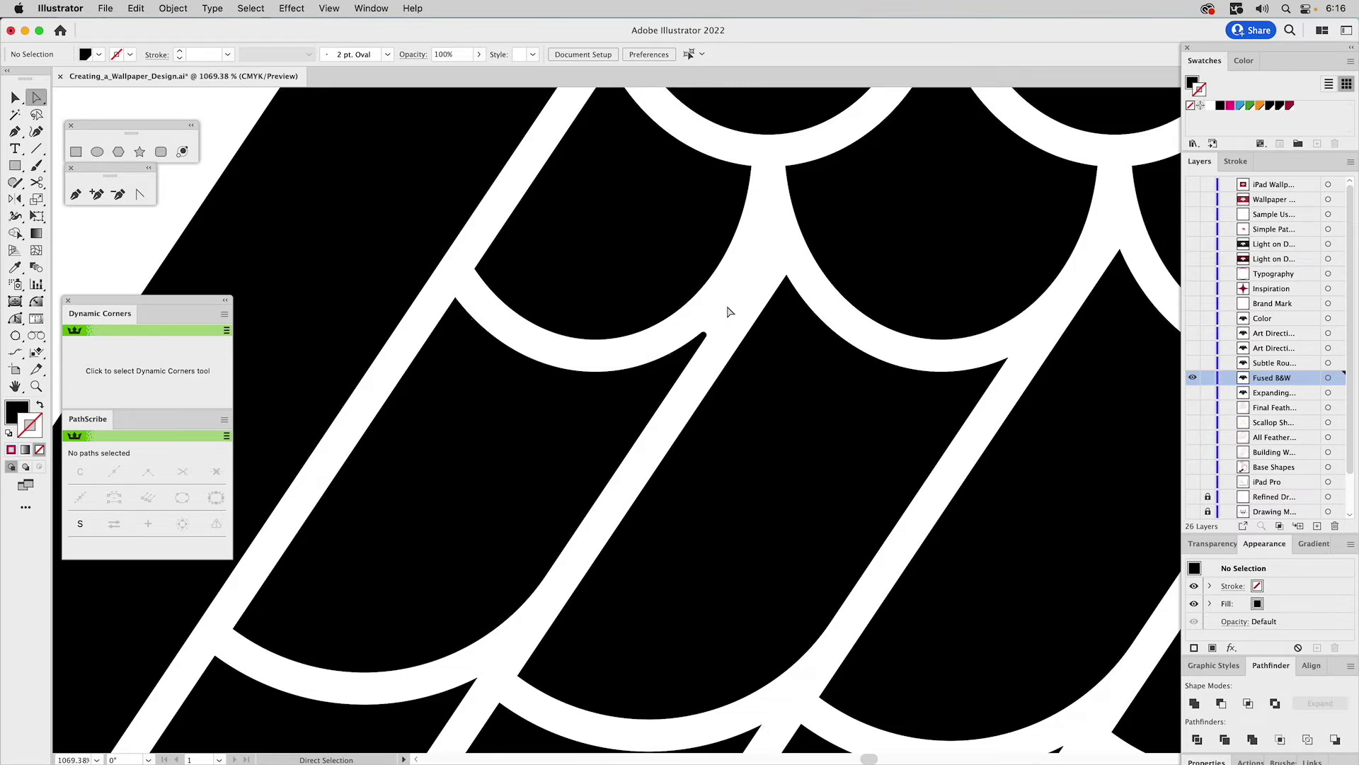
# - Round the upper tips of the two outermost middle-row feathers in the left-hand wing to 1.84 pt with Dynamic Corners
pyautogui.click(36, 301)
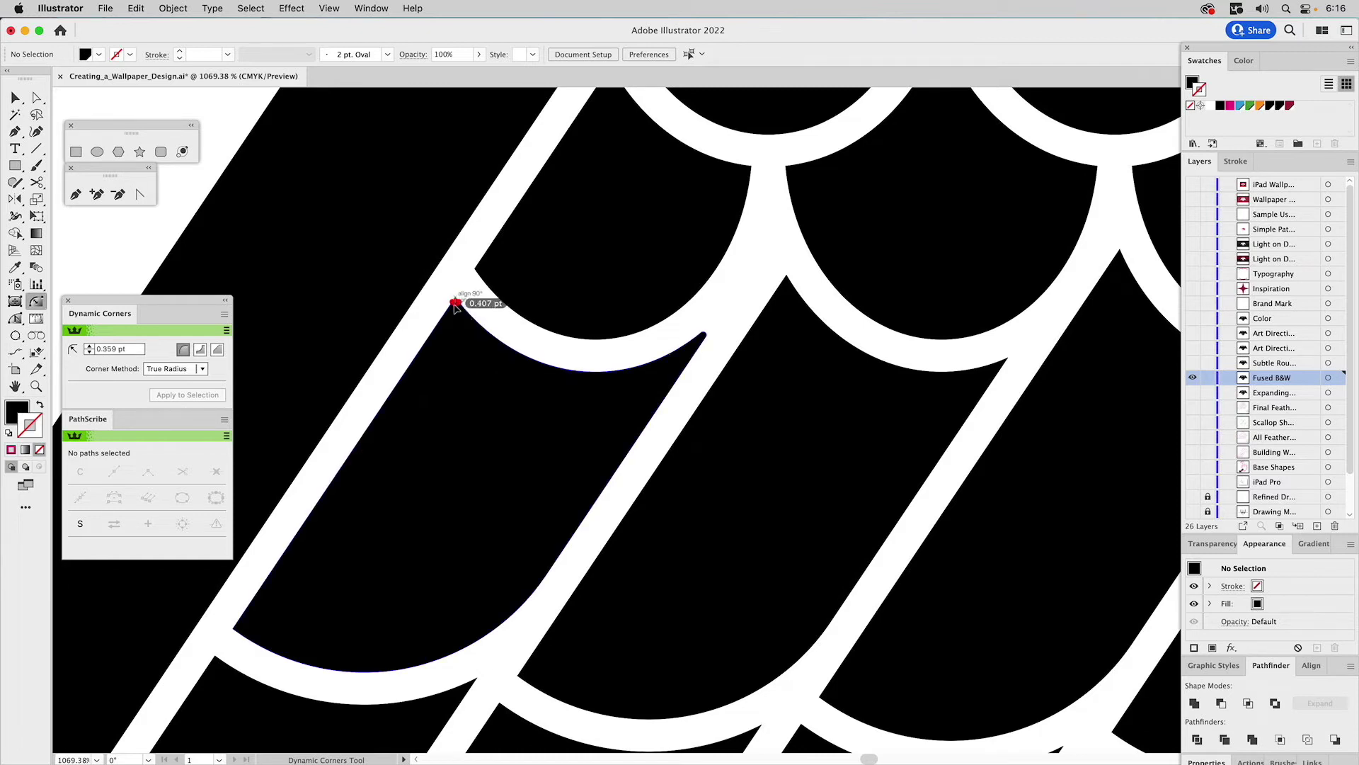
pyautogui.click(459, 311)
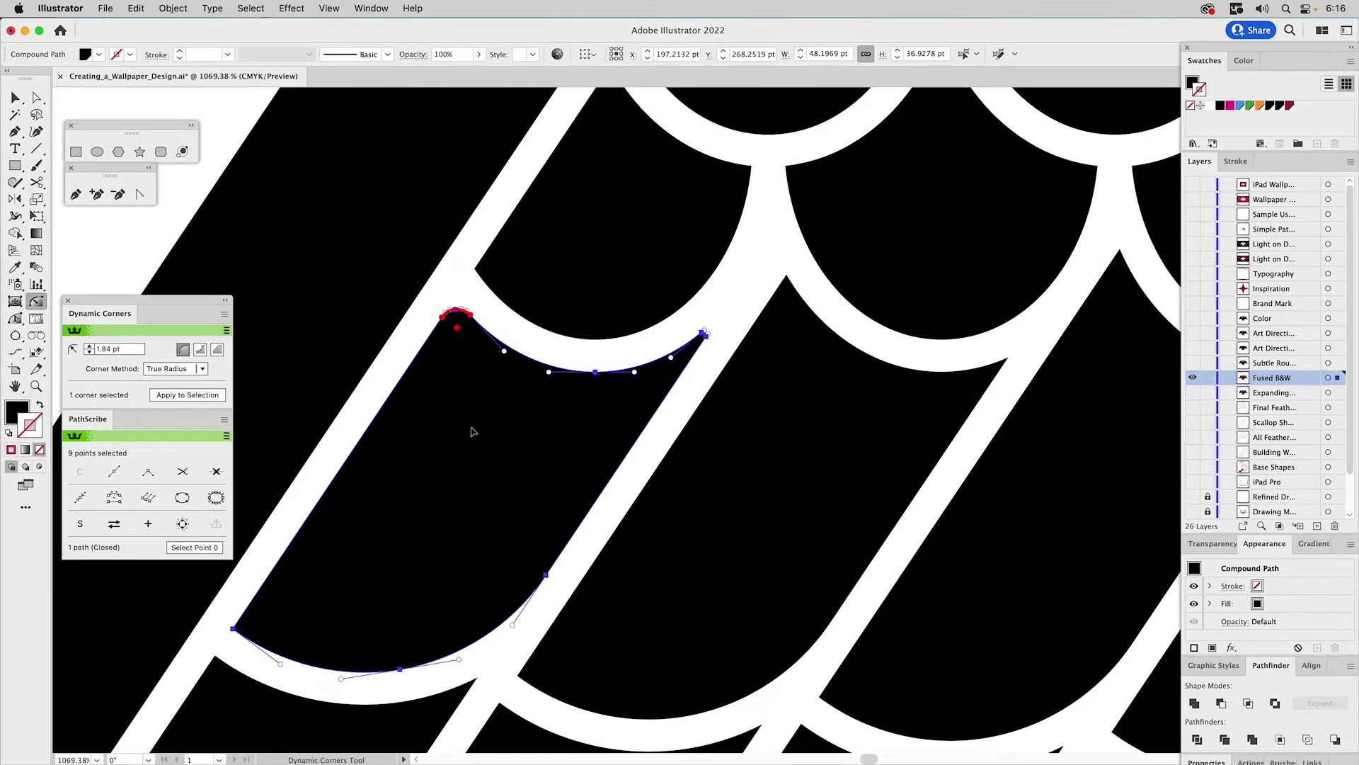
pyautogui.moveTo(454, 326)
pyautogui.keyDown('shift'); pyautogui.click(786, 281); pyautogui.keyUp('shift')
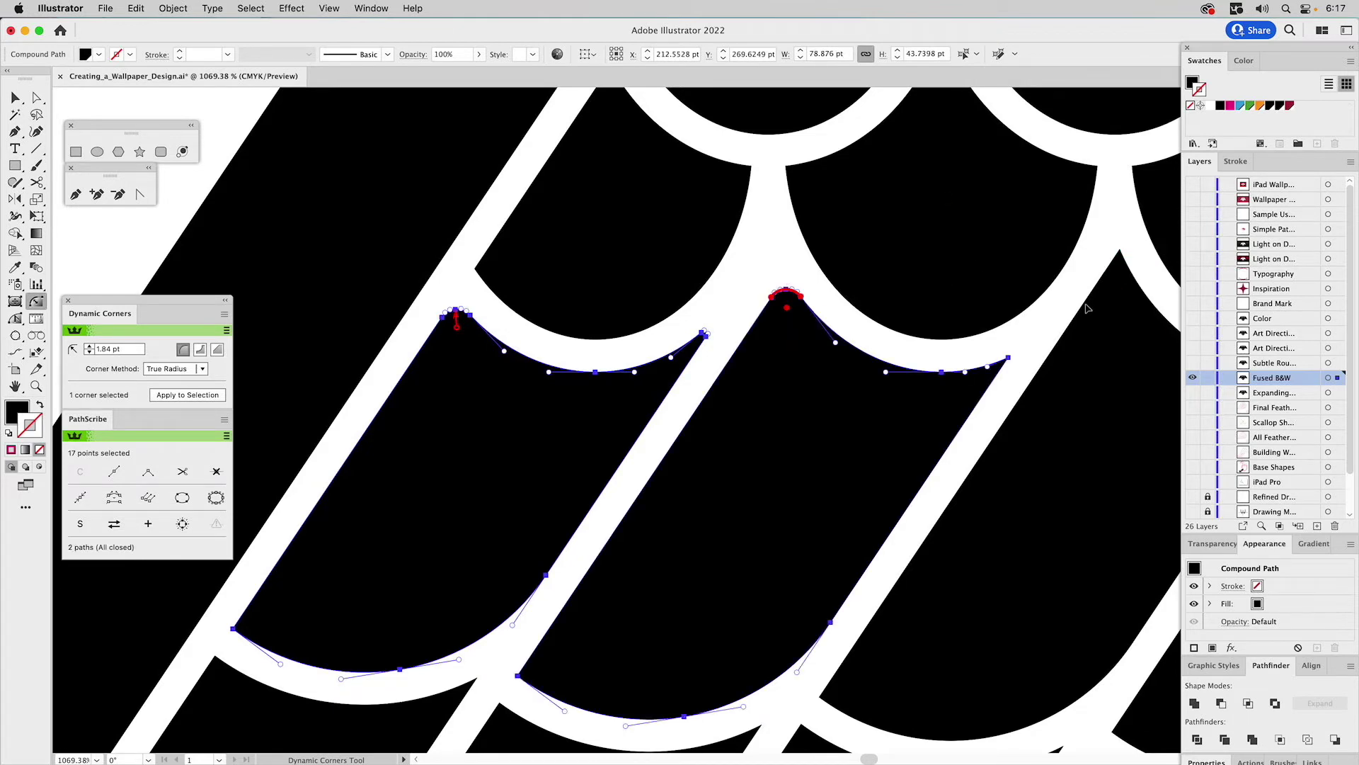
# - Round the upper tips of the three outermost feathers in the row below, the first two to 1.84 pt and the third to 2.61 pt
pyautogui.moveTo(703, 486); pyautogui.dragTo(850, 300)
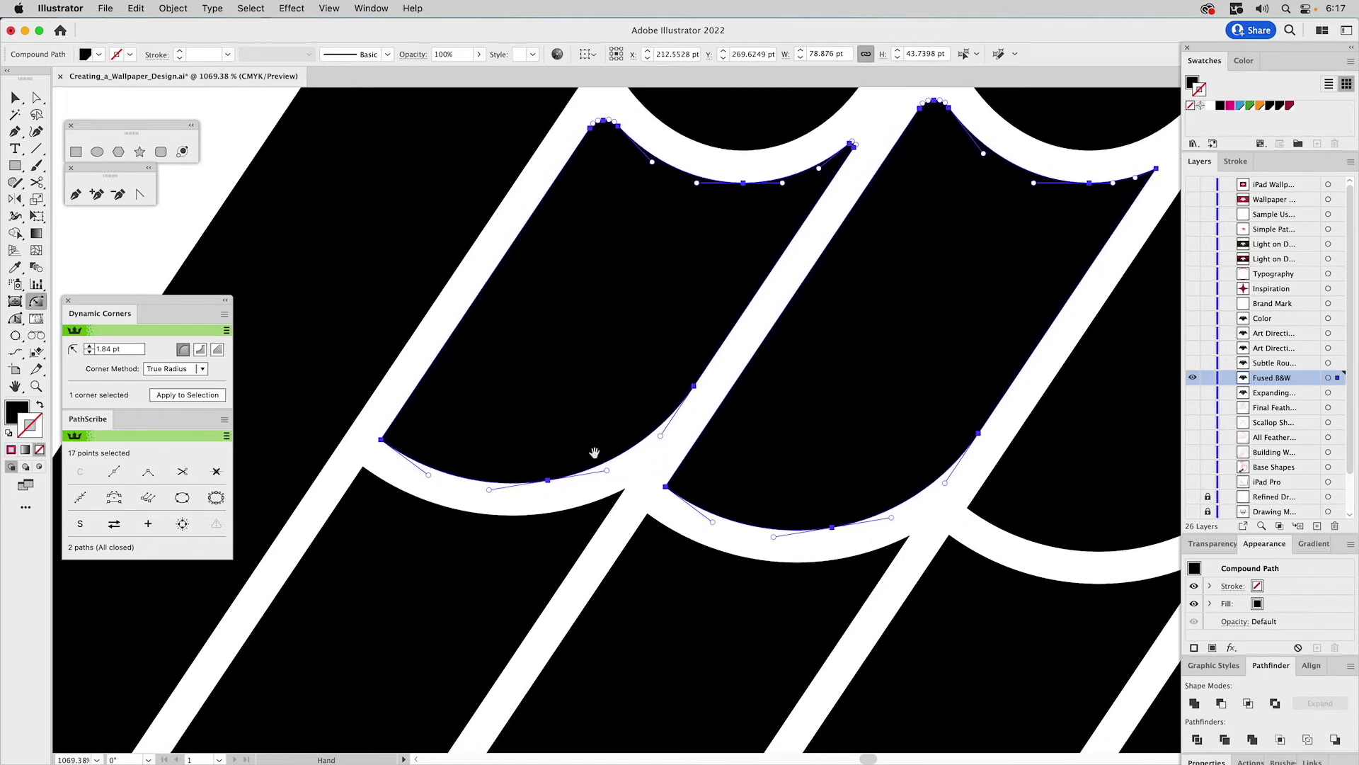
pyautogui.keyDown('shift'); pyautogui.click(365, 485); pyautogui.keyUp('shift')
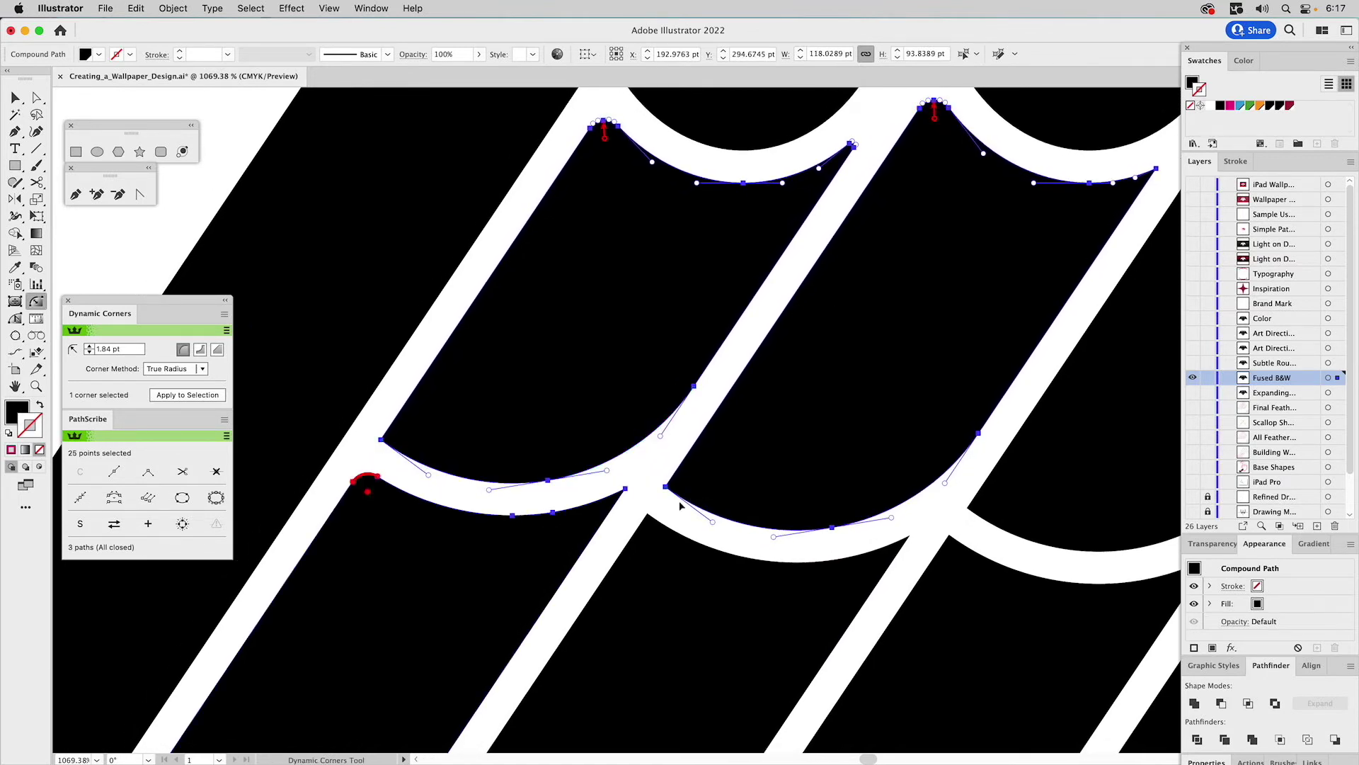
pyautogui.keyDown('shift'); pyautogui.click(648, 518); pyautogui.keyUp('shift')
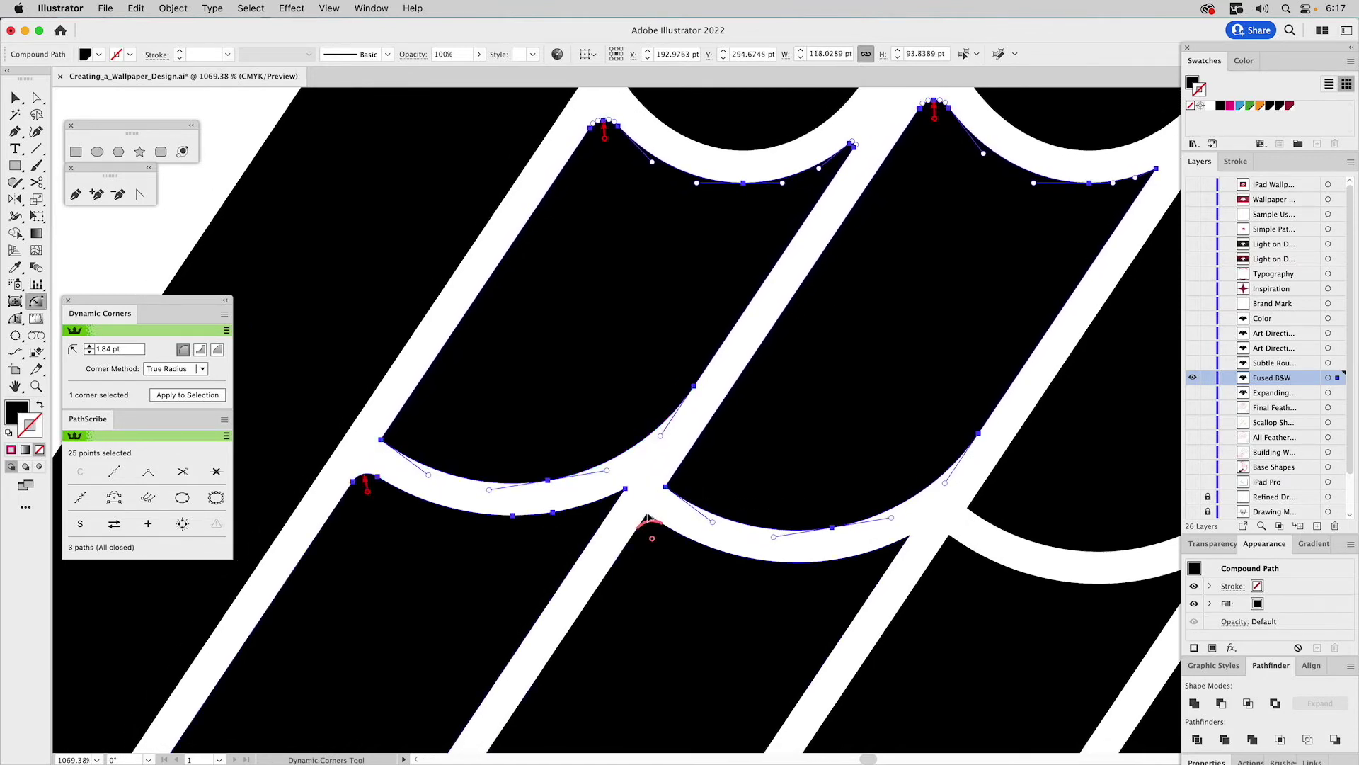
pyautogui.keyDown('shift'); pyautogui.click(950, 540); pyautogui.keyUp('shift')
pyautogui.moveTo(949, 539); pyautogui.dragTo(955, 571)
# - Round the sharp lower outer corners of the two outermost middle-row feathers to 0.428 pt
pyautogui.moveTo(1041, 495); pyautogui.dragTo(949, 219)
pyautogui.moveTo(474, 380); pyautogui.dragTo(680, 367)
pyautogui.moveTo(395, 417)
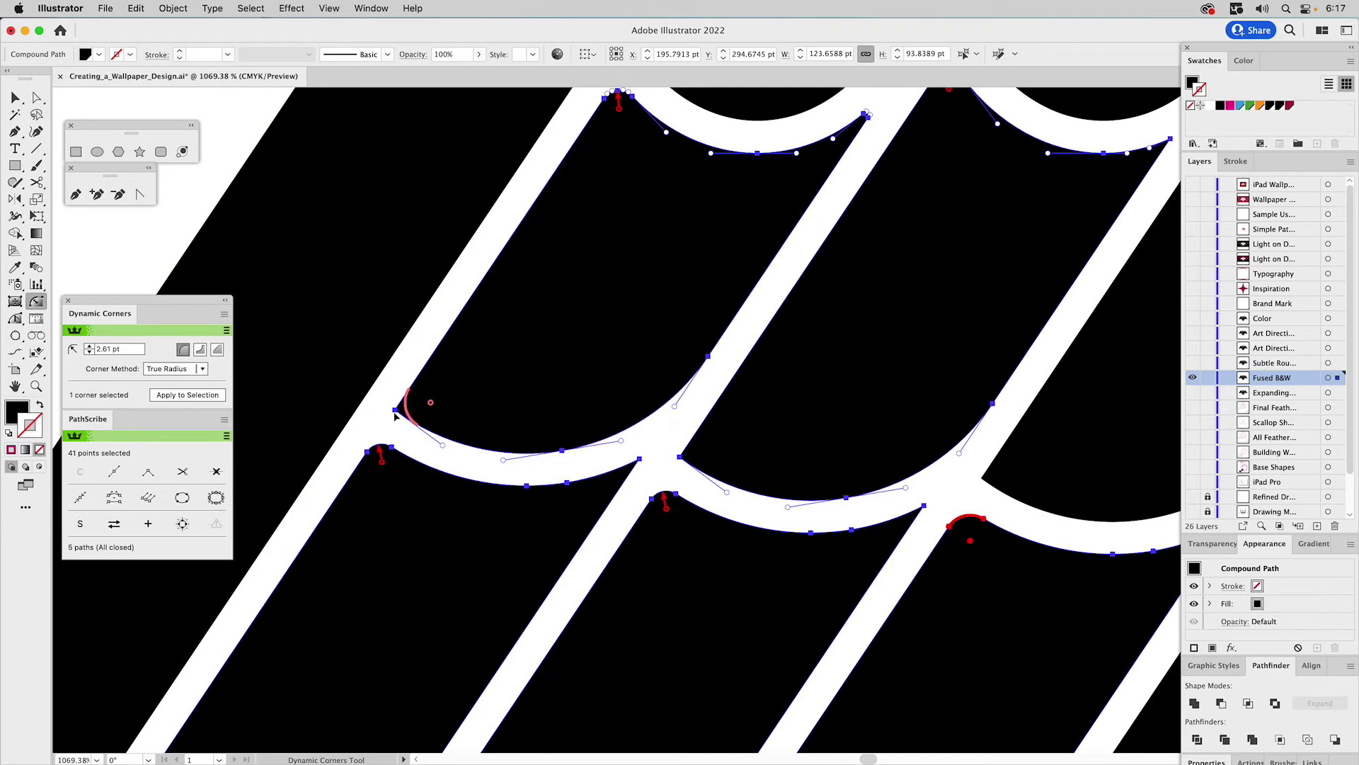
pyautogui.moveTo(395, 416); pyautogui.dragTo(399, 410)
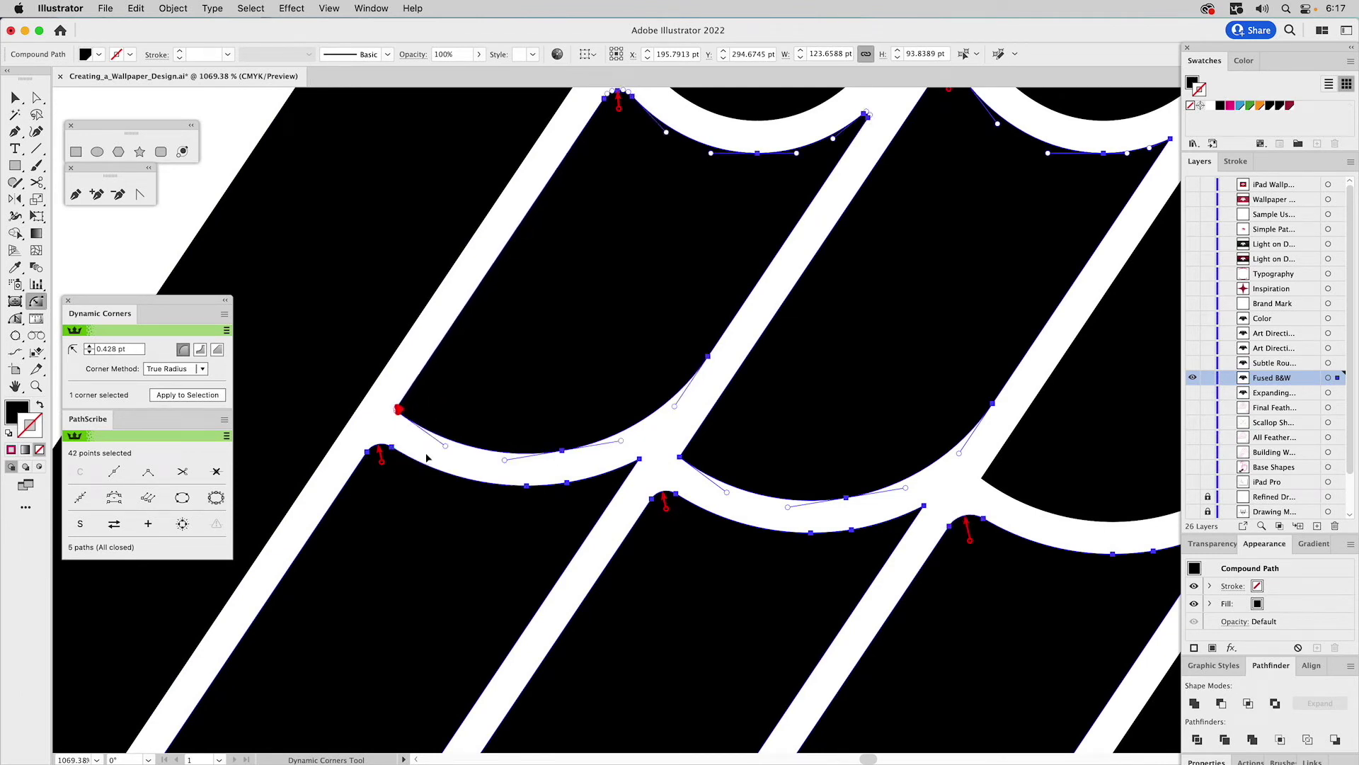
pyautogui.click(680, 459)
# - Sample the 0.323 pt radius from the outer middle-row feather's thin tip, apply it to the thin tip of the feather below, and deselect
pyautogui.moveTo(868, 120)
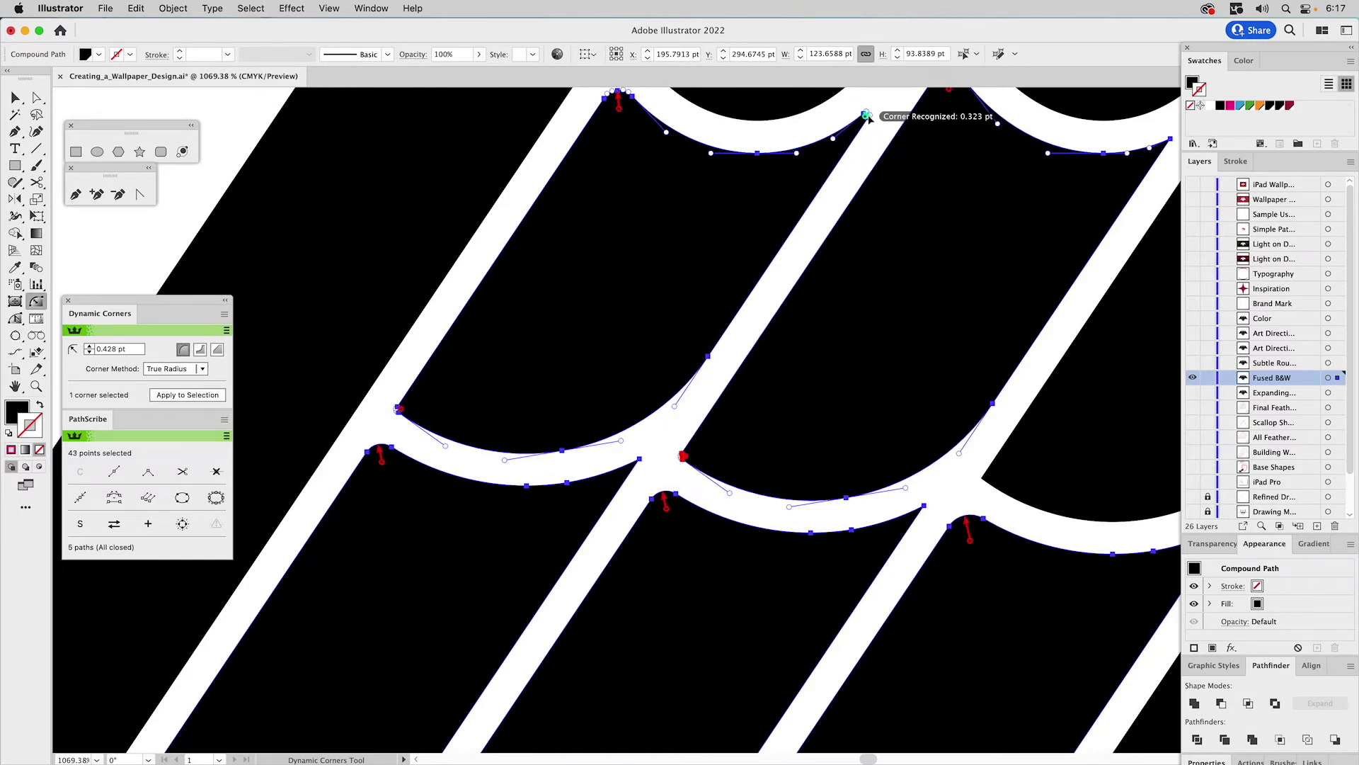
pyautogui.click(867, 116)
pyautogui.click(640, 460)
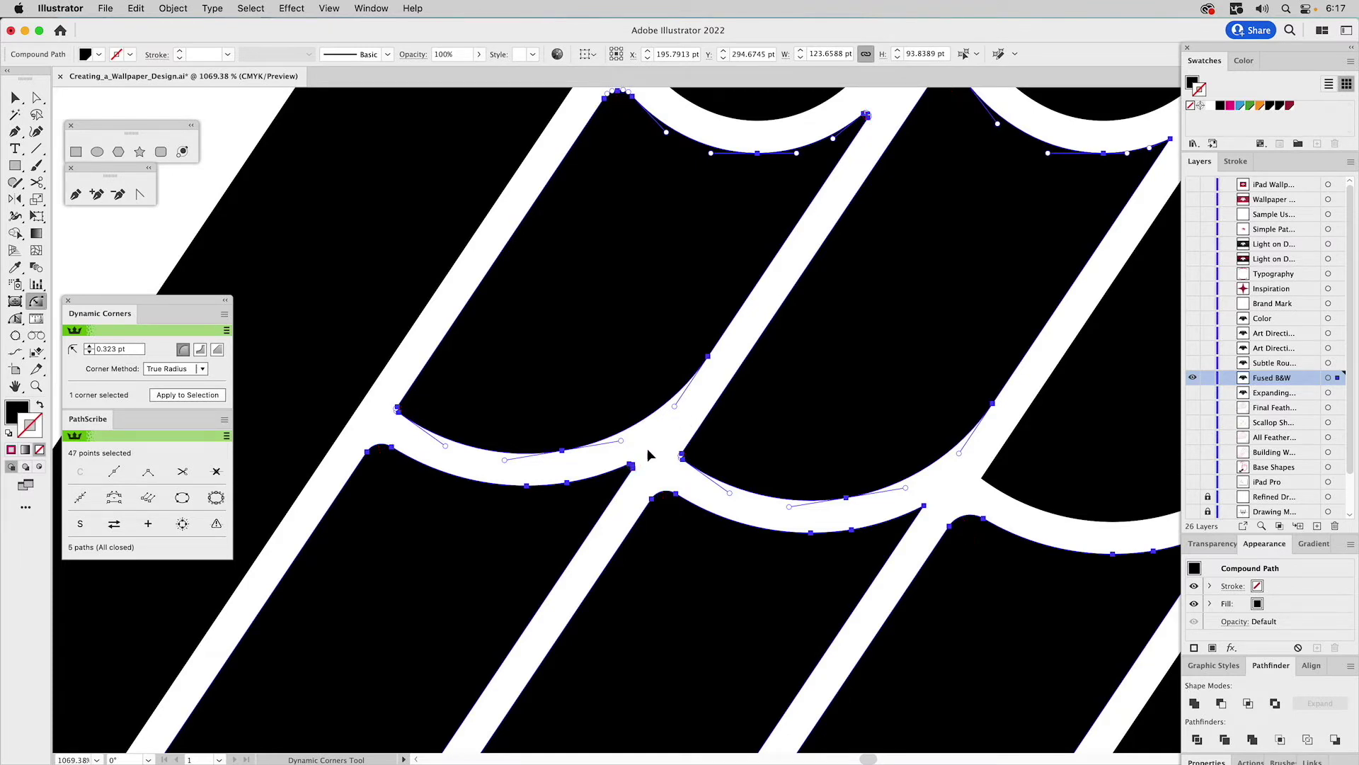
pyautogui.press('v')
pyautogui.click(650, 451)
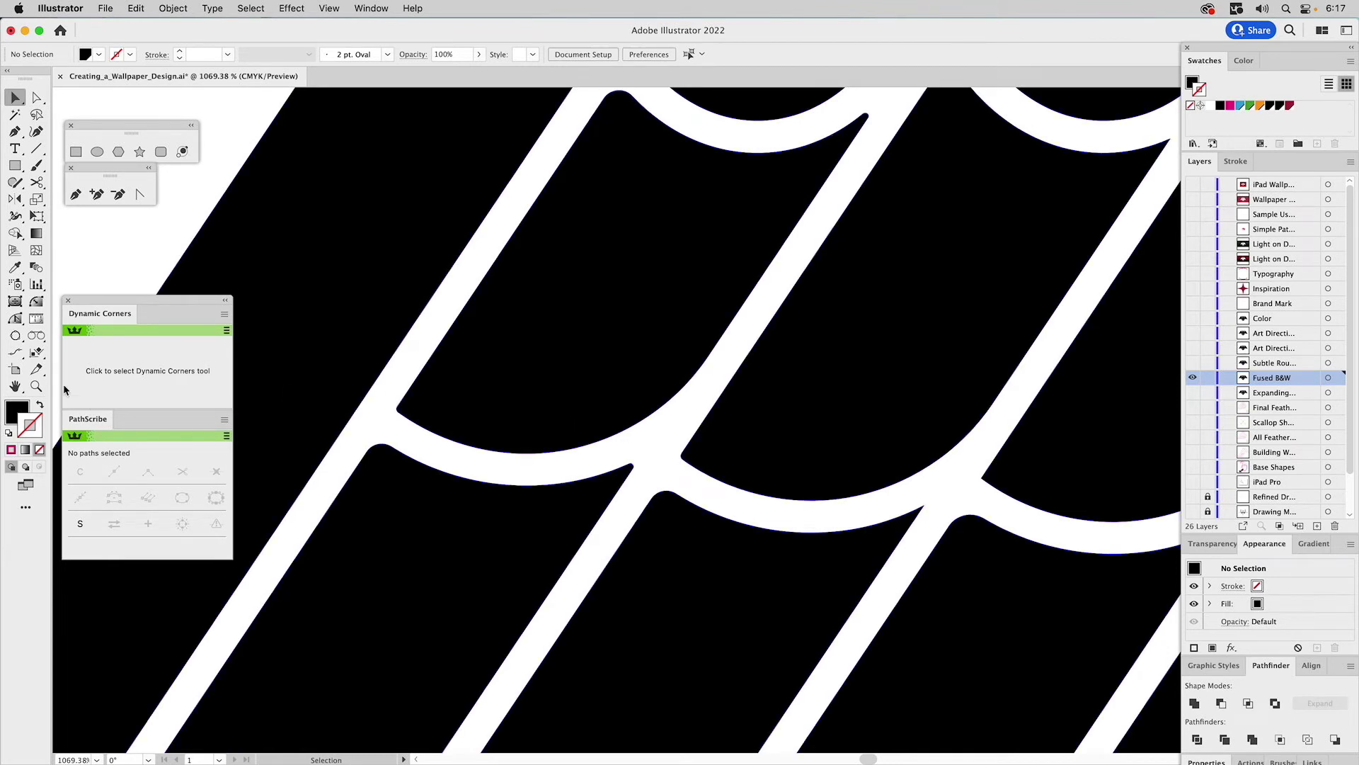
# - Round both side corners of the topmost scallop feather in the left-hand wing with Dynamic Corners
pyautogui.click(36, 386)
pyautogui.keyDown('alt'); pyautogui.click(670, 373); pyautogui.keyUp('alt')
pyautogui.keyDown('alt'); pyautogui.click(708, 388); pyautogui.keyUp('alt')
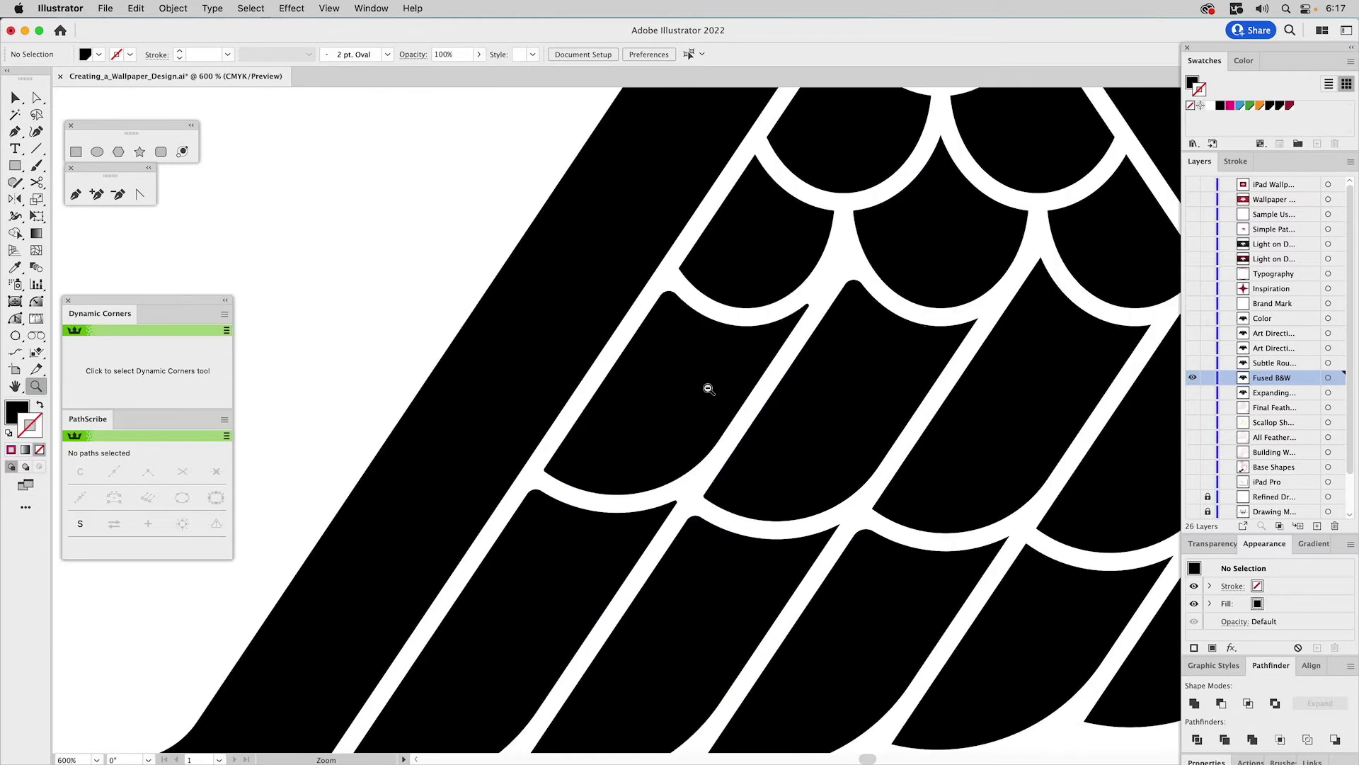
pyautogui.keyDown('alt'); pyautogui.click(708, 388); pyautogui.keyUp('alt')
pyautogui.scroll(2, 784, 389)
pyautogui.hscroll(2, 785, 388)
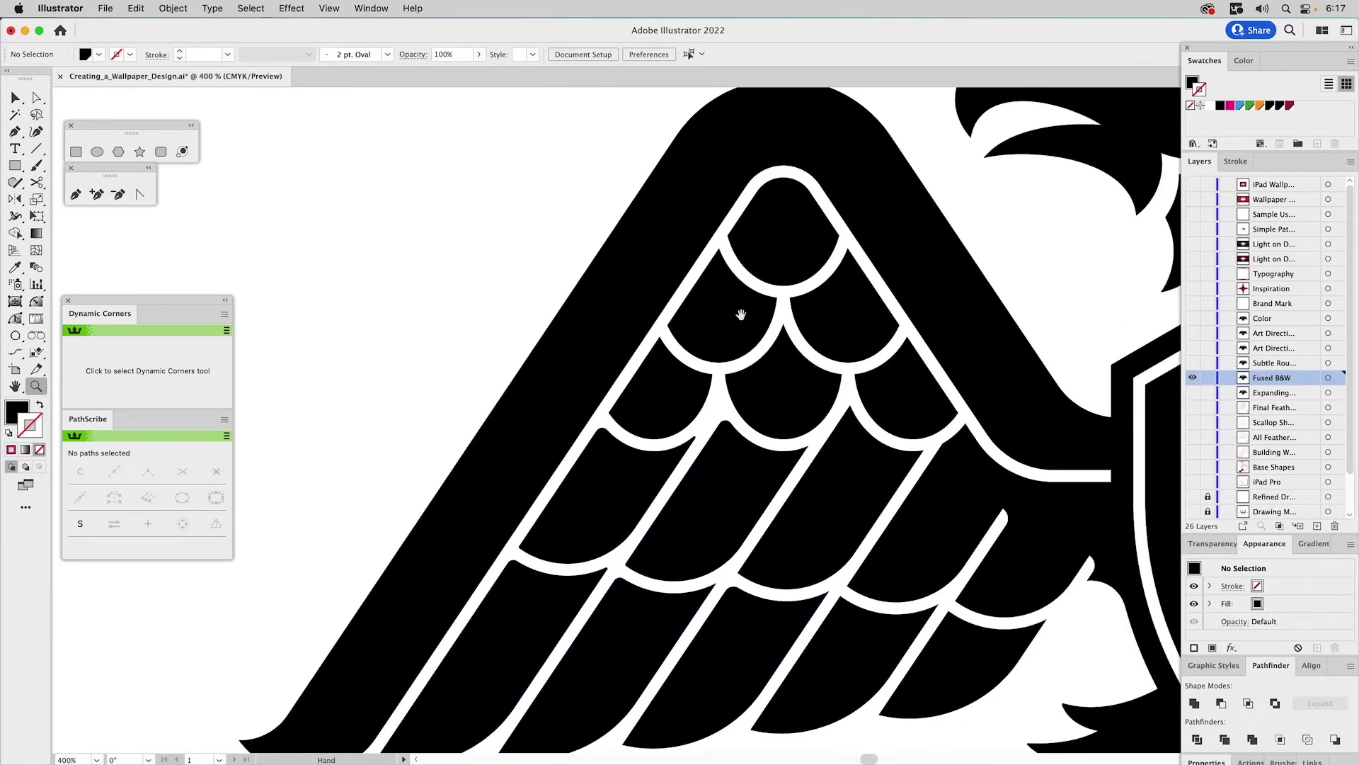
pyautogui.moveTo(673, 126); pyautogui.dragTo(895, 410)
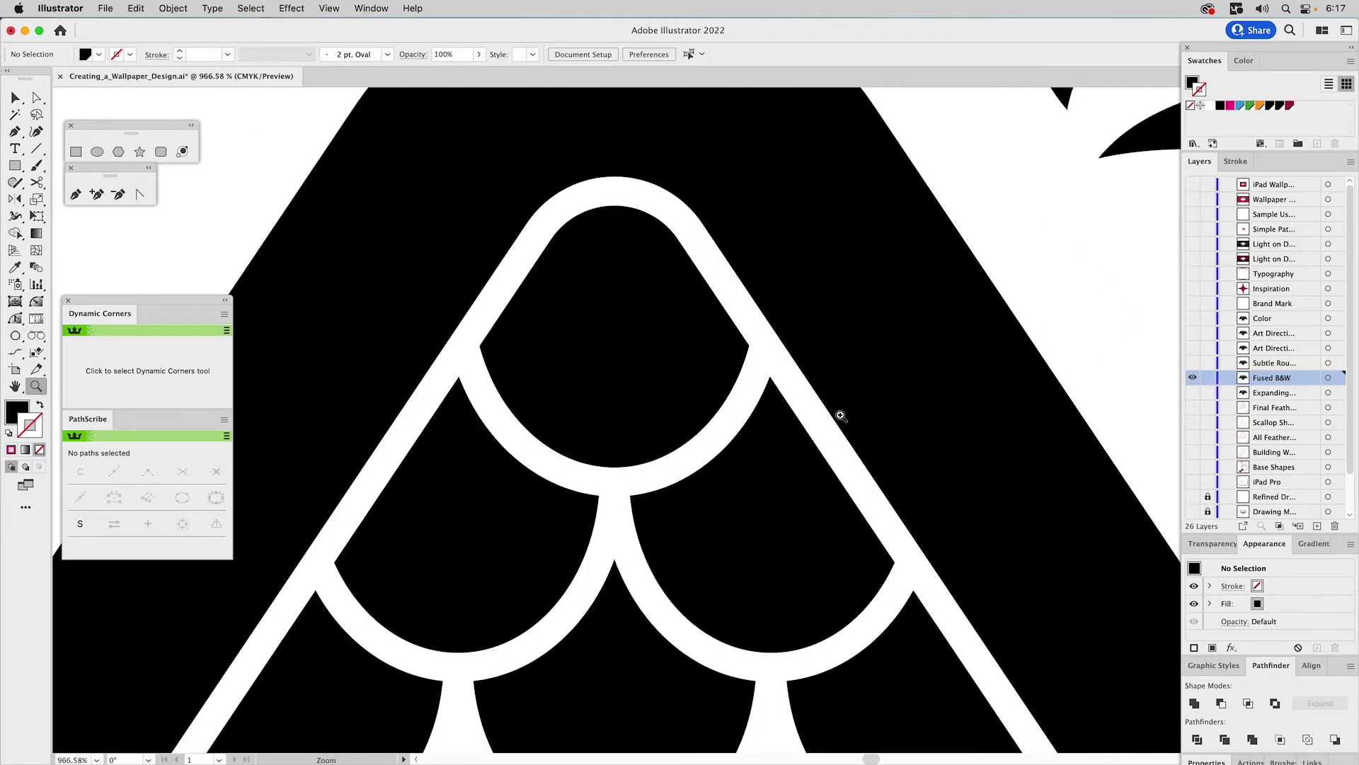
pyautogui.click(38, 304)
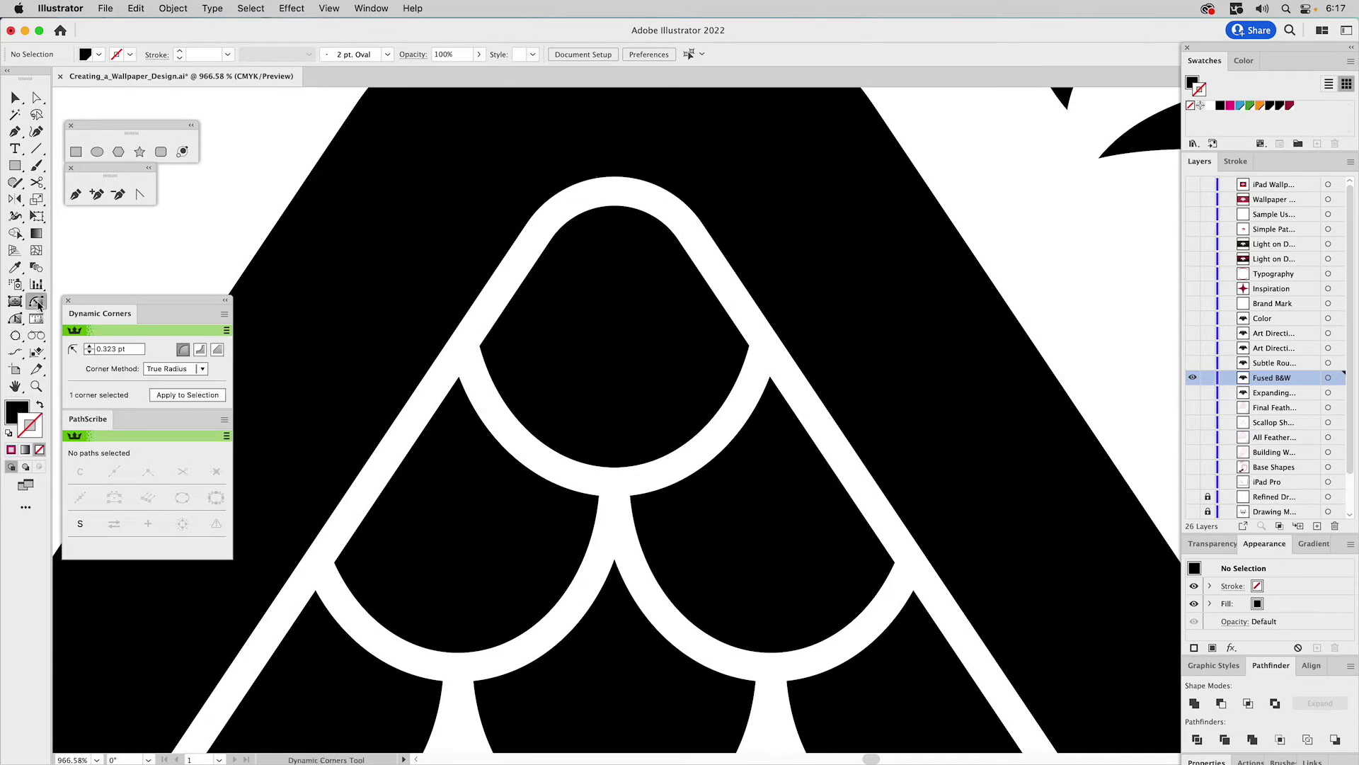
pyautogui.moveTo(485, 349); pyautogui.dragTo(511, 357)
pyautogui.moveTo(747, 346); pyautogui.dragTo(729, 347)
pyautogui.click(1016, 226)
# - Round the upper outer tips of the two scallop feathers just below the topmost one to 0.564 pt, and deselect
pyautogui.click(460, 381)
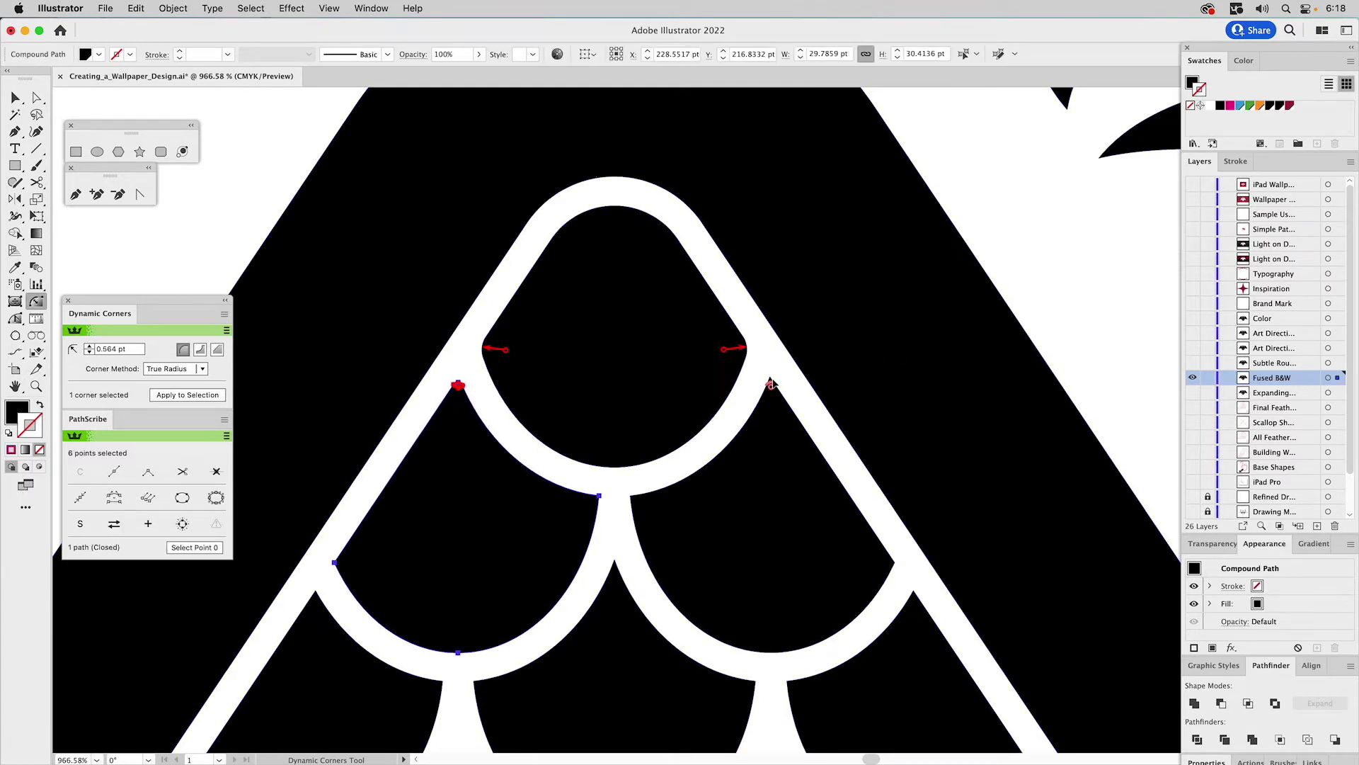
pyautogui.press('v')
pyautogui.click(1038, 223)
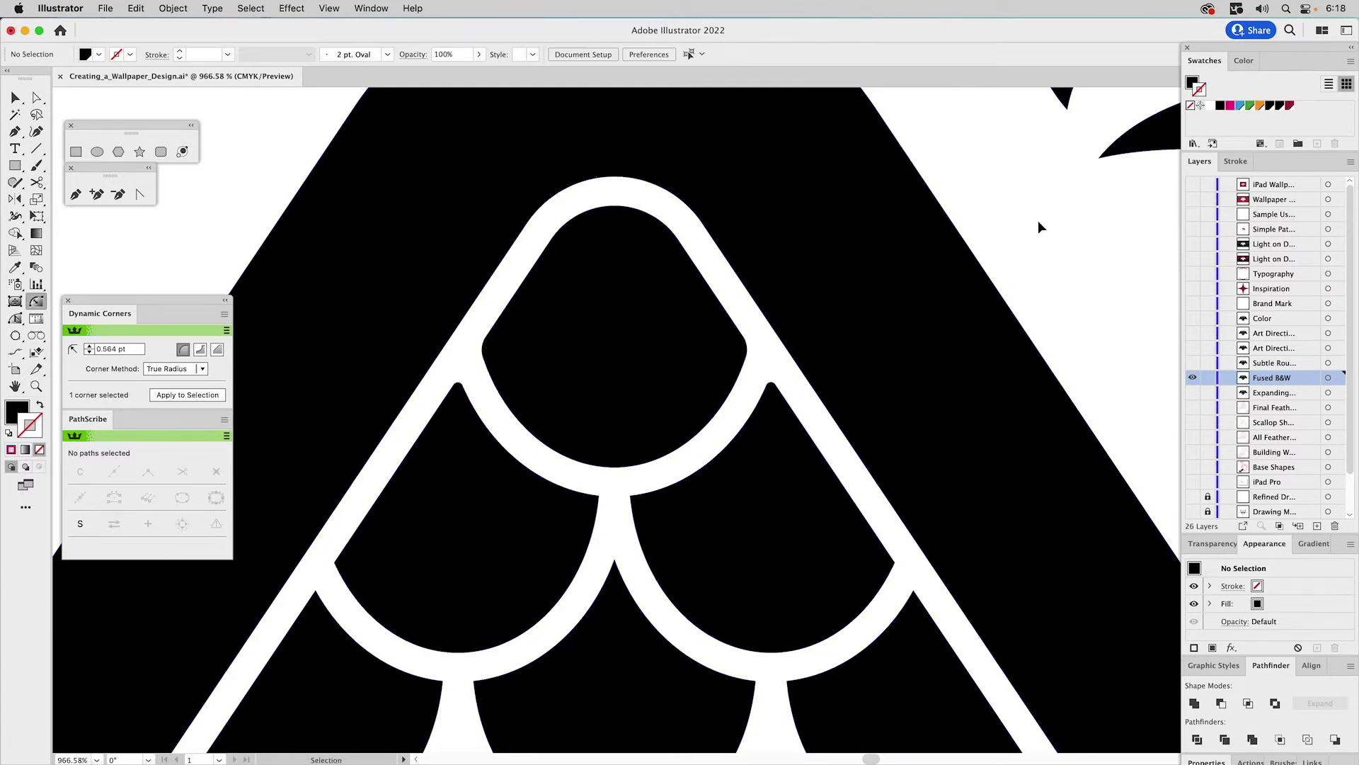
# - Compare the Subtle Rou… and Fused B&W layers around the right-hand head and wing, leaving only Subtle Rou… shown
pyautogui.press('super+0')
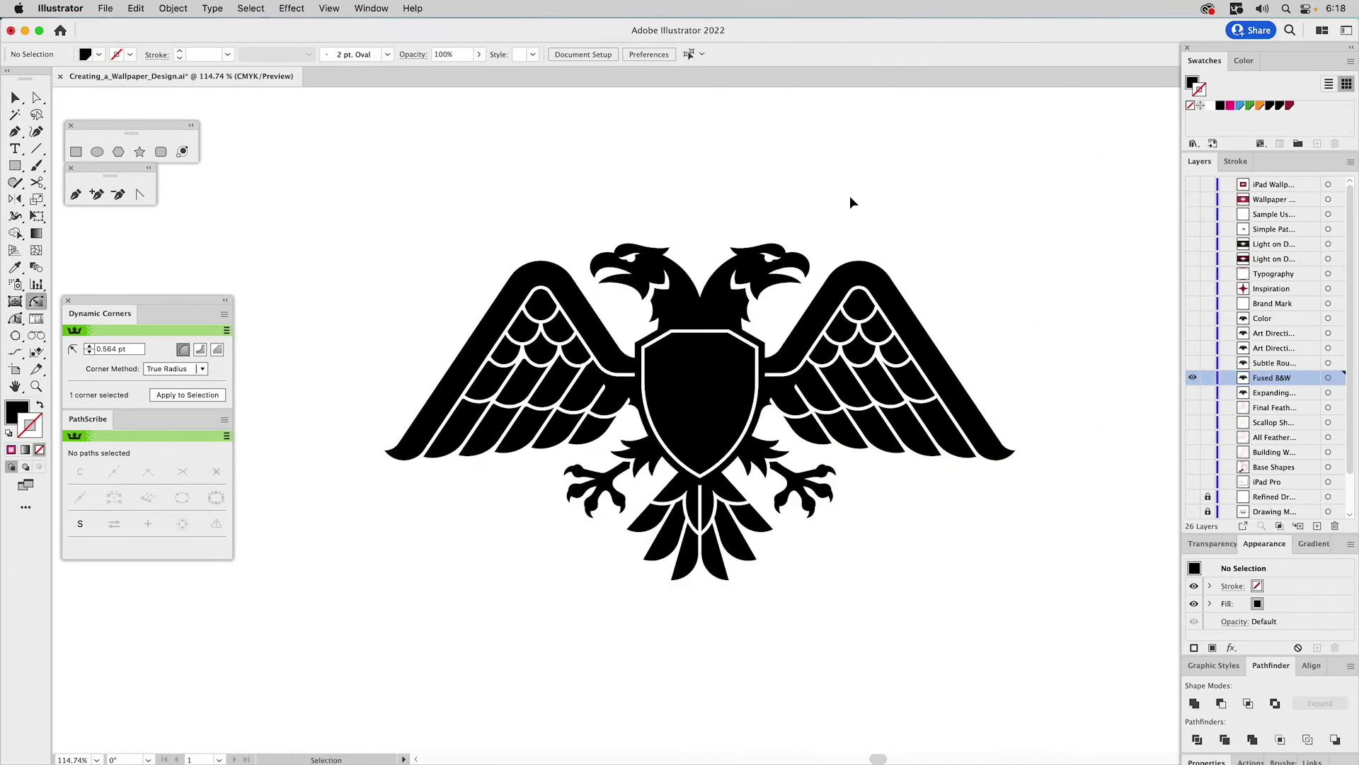
pyautogui.hotkey('shift', 'd')
pyautogui.press('z')
pyautogui.moveTo(708, 238); pyautogui.dragTo(947, 427)
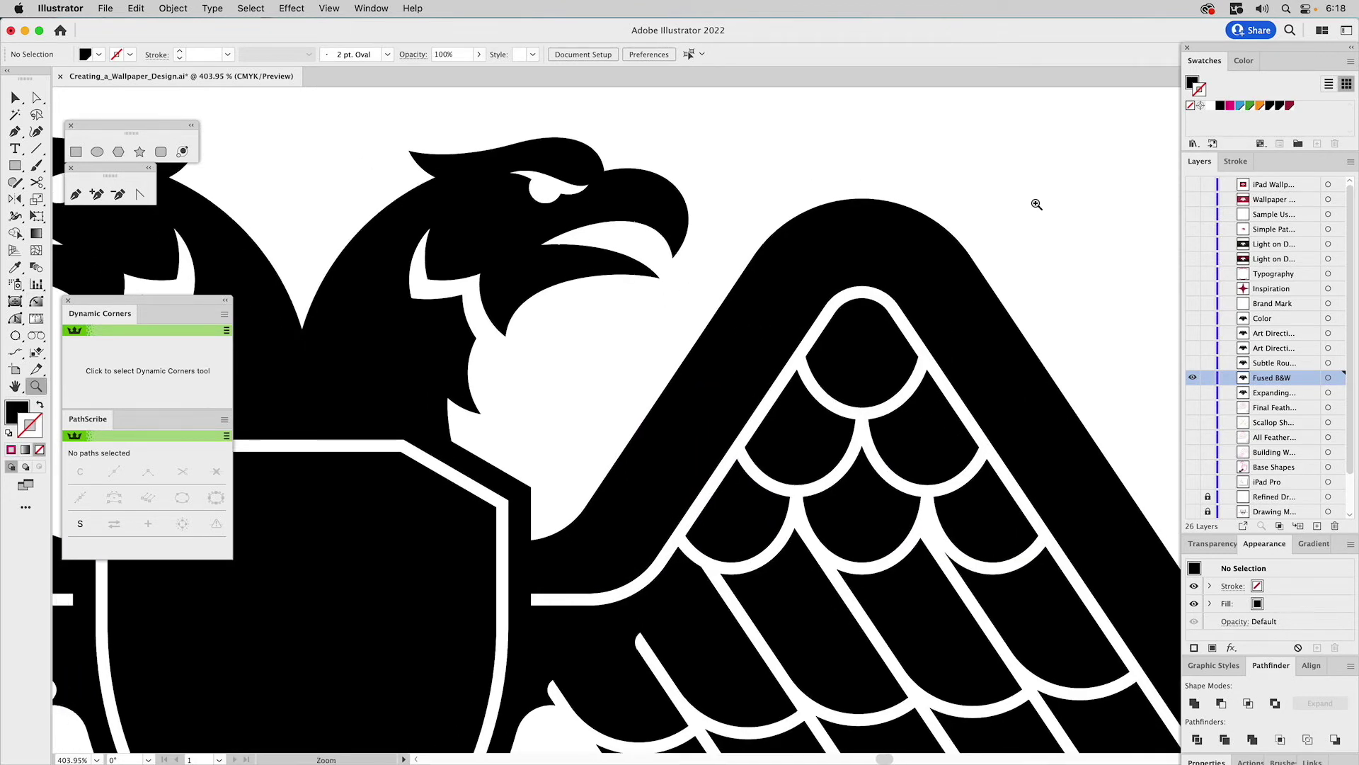
pyautogui.press('v')
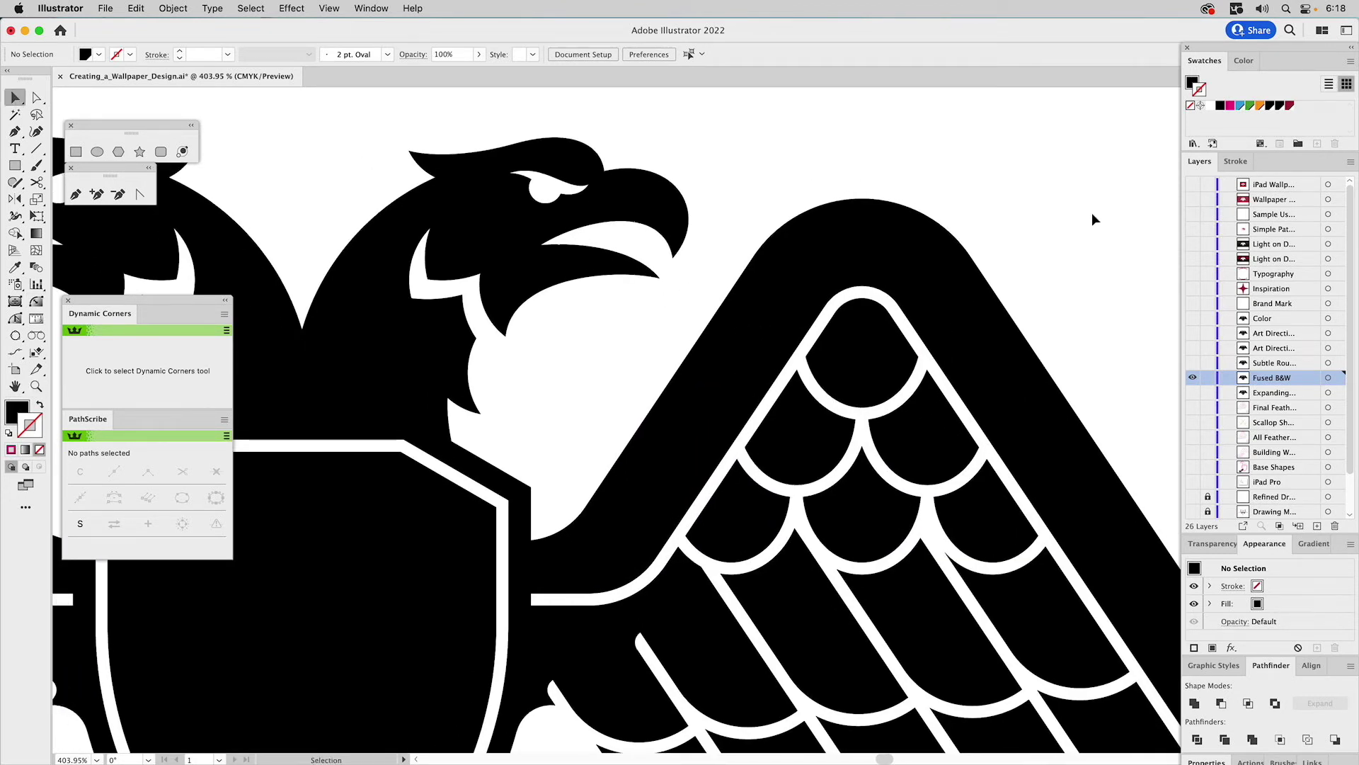
pyautogui.click(1193, 362)
pyautogui.click(1192, 364)
pyautogui.click(1192, 364)
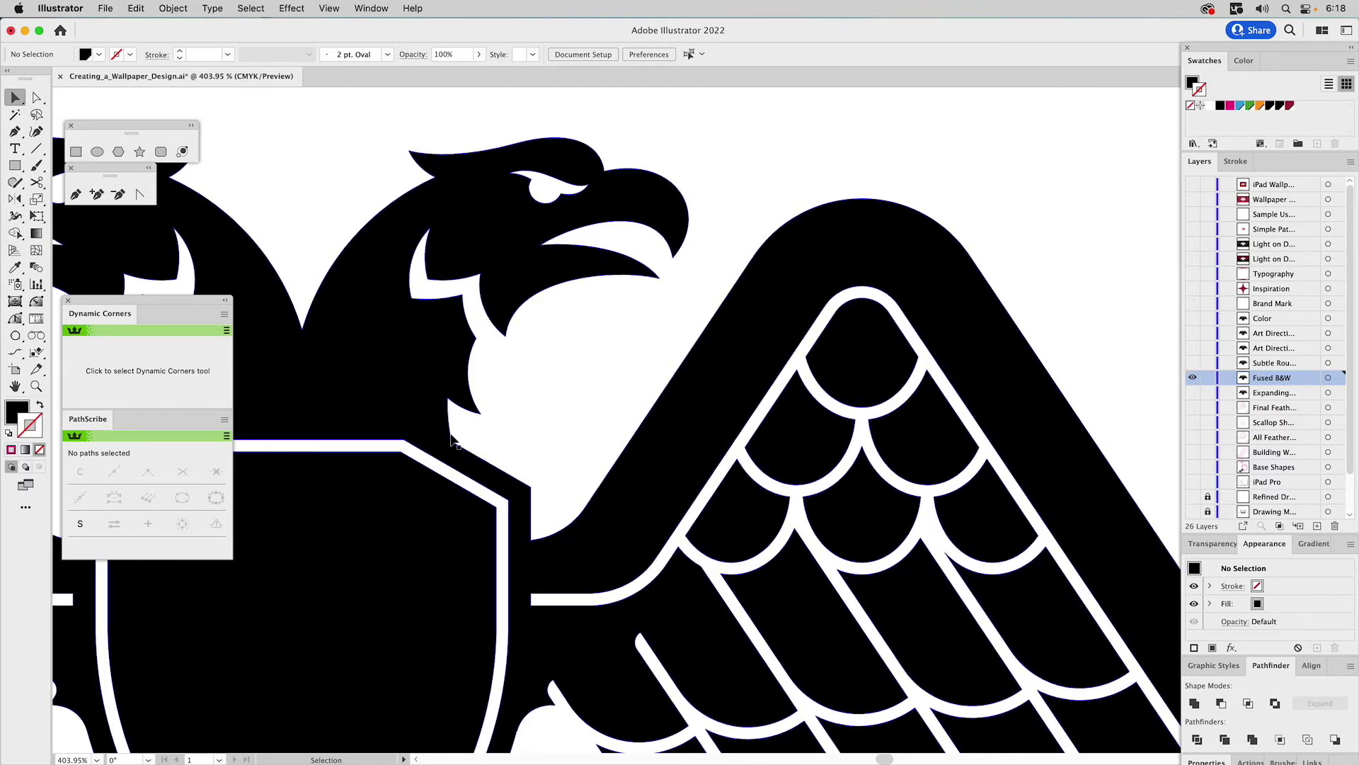
pyautogui.click(1193, 363)
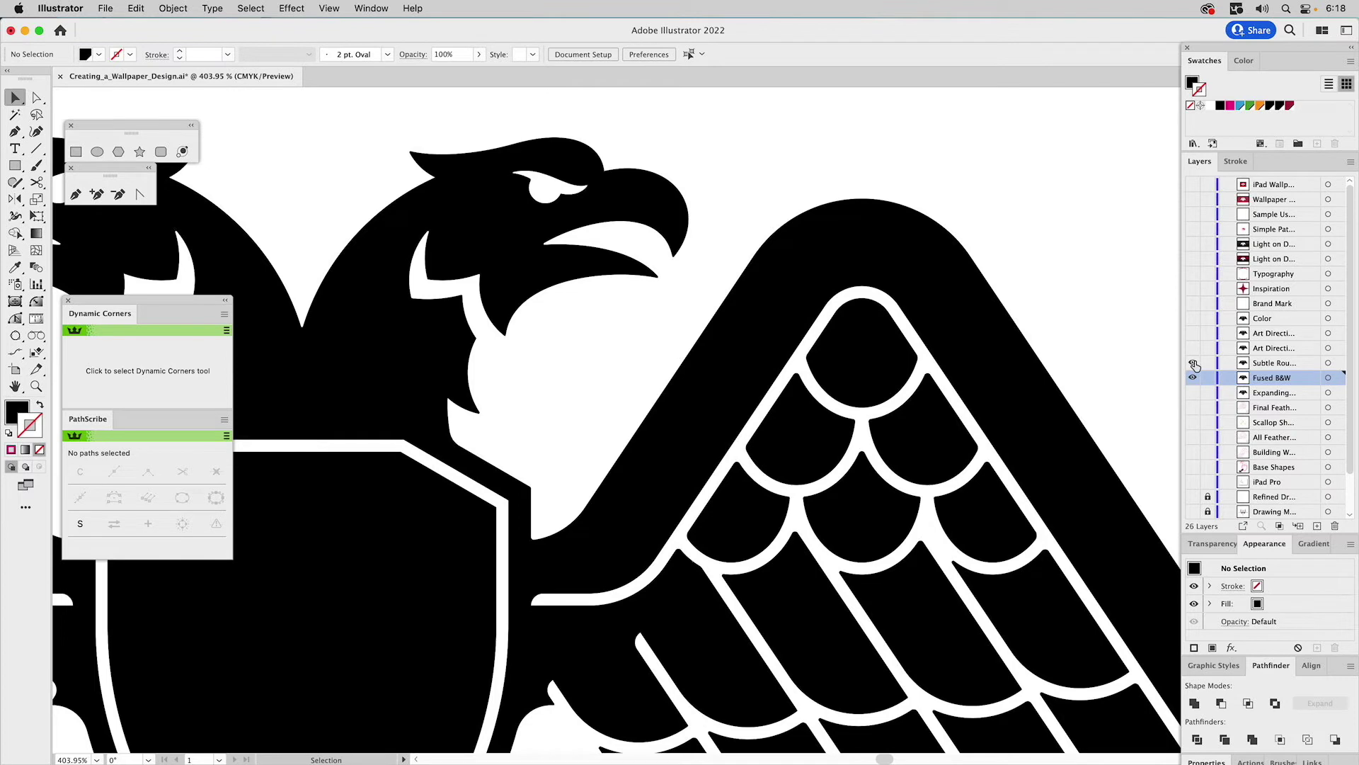
pyautogui.click(1193, 377)
# - Examine the rounded corners of the tail feathers and the central tail gap up close
pyautogui.press('super+0')
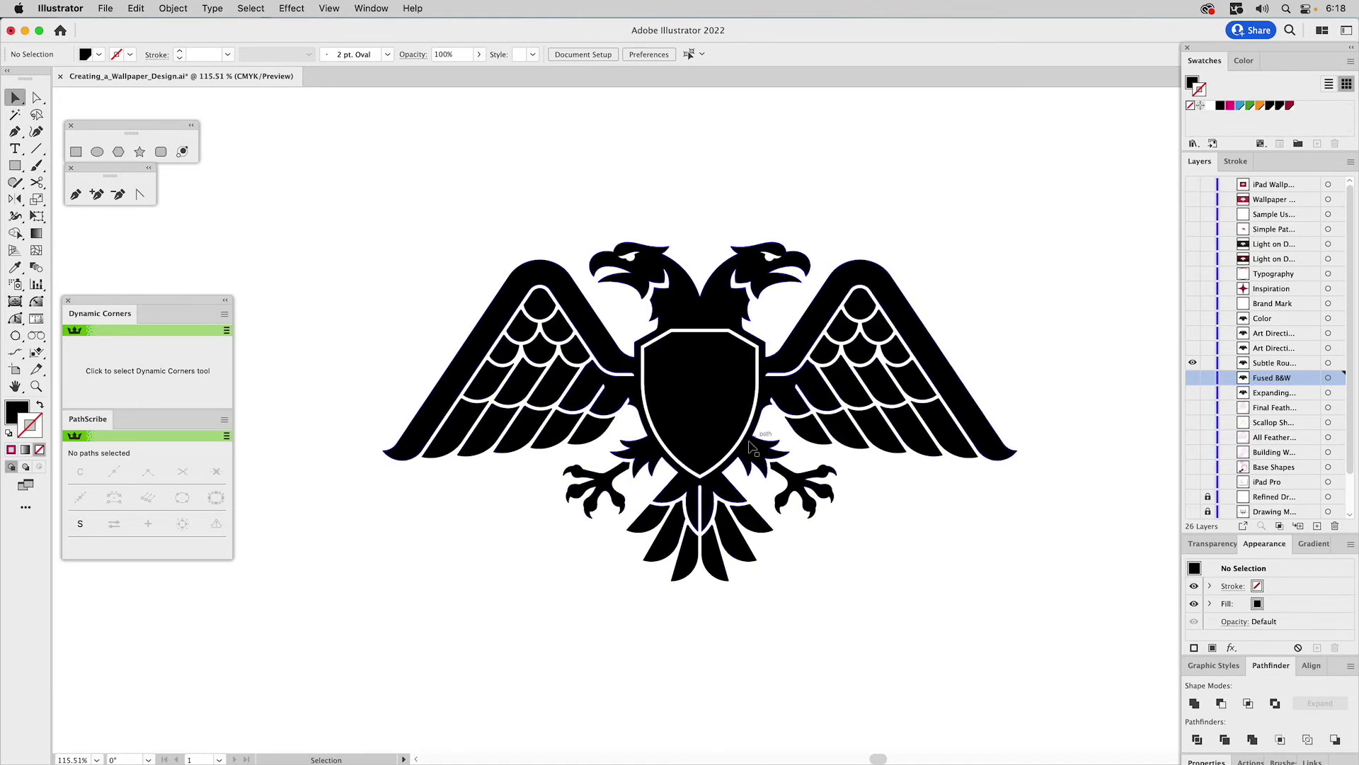
pyautogui.press('z')
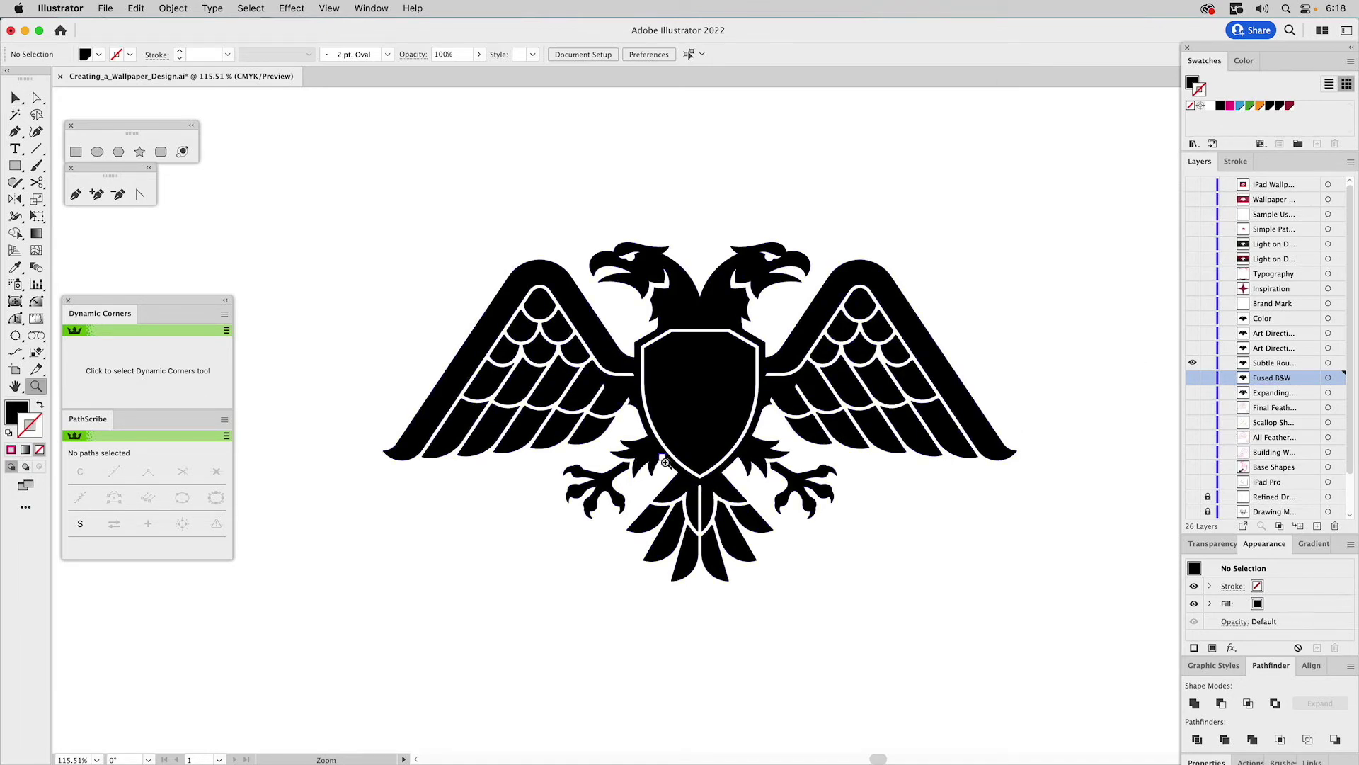
pyautogui.moveTo(663, 456); pyautogui.dragTo(752, 555)
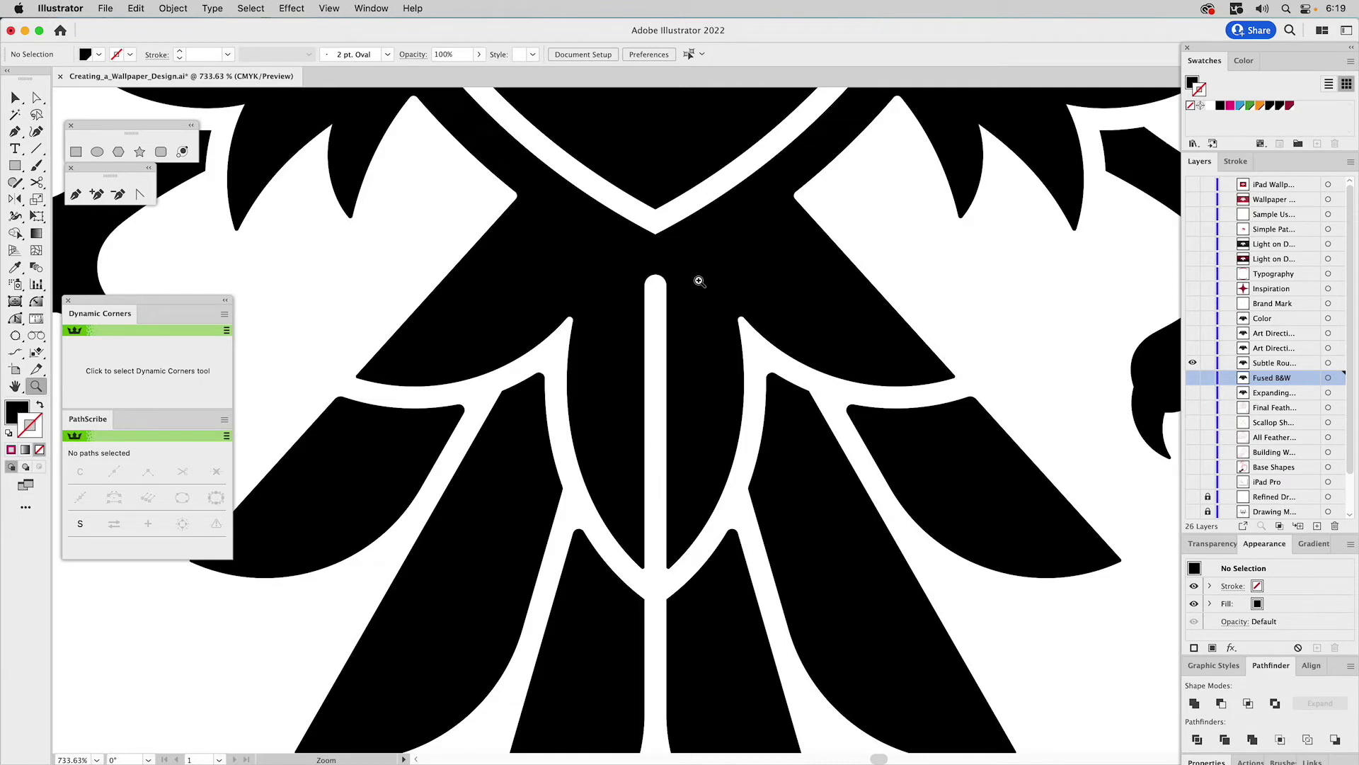
pyautogui.press('super+0')
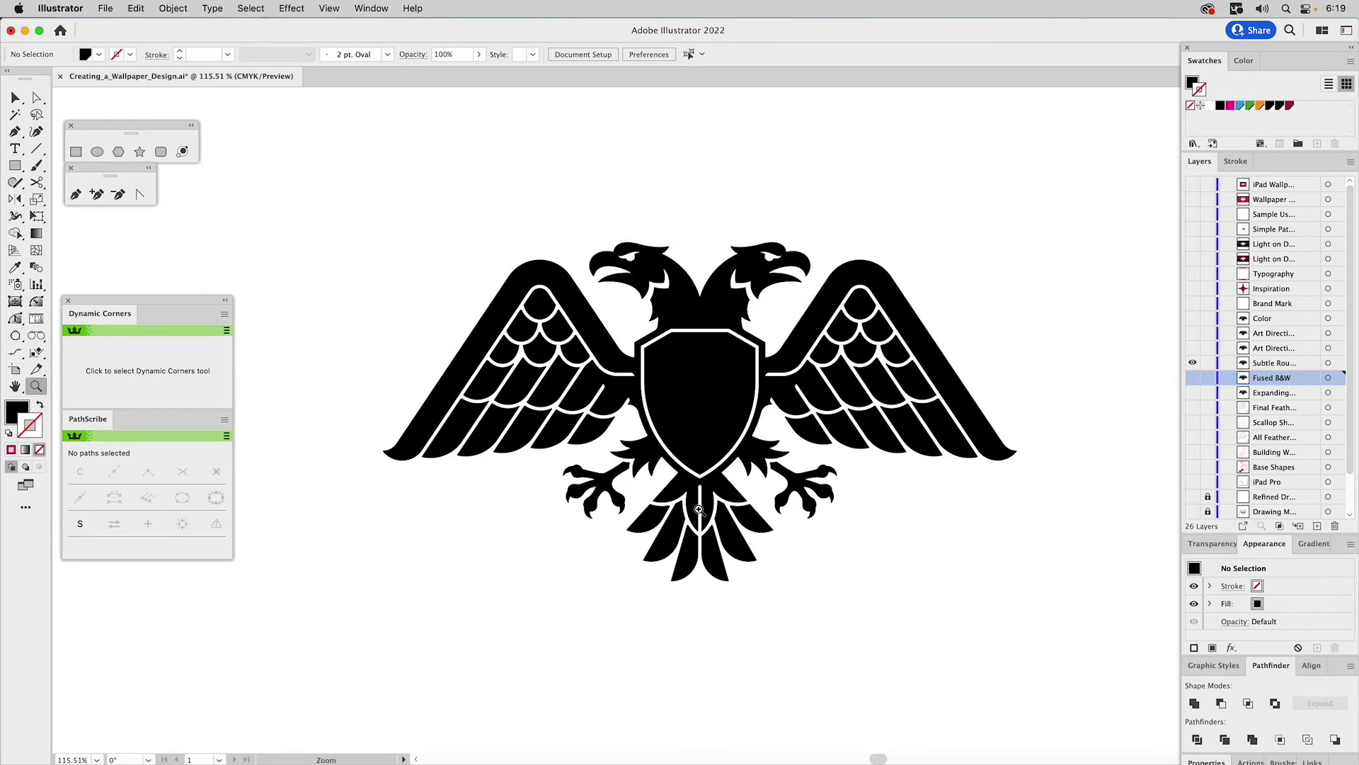
# - Show the lower Art Directi… layer in place of Subtle Rou… and examine the gap between the left-hand wing and the shield
pyautogui.click(1193, 348)
pyautogui.moveTo(591, 368); pyautogui.dragTo(670, 436)
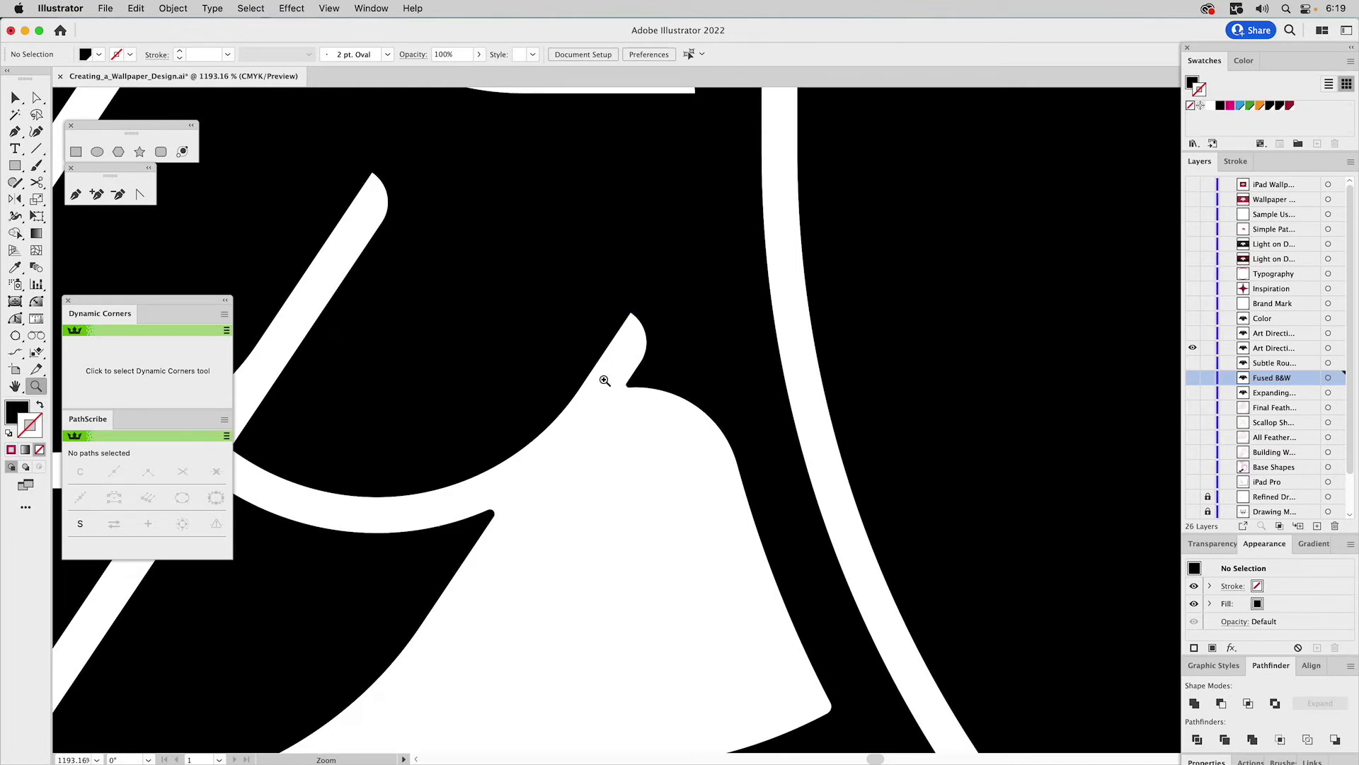
pyautogui.keyDown('alt'); pyautogui.click(629, 363); pyautogui.keyUp('alt')
pyautogui.keyDown('alt'); pyautogui.click(742, 434); pyautogui.keyUp('alt')
pyautogui.keyDown('alt'); pyautogui.click(757, 454); pyautogui.keyUp('alt')
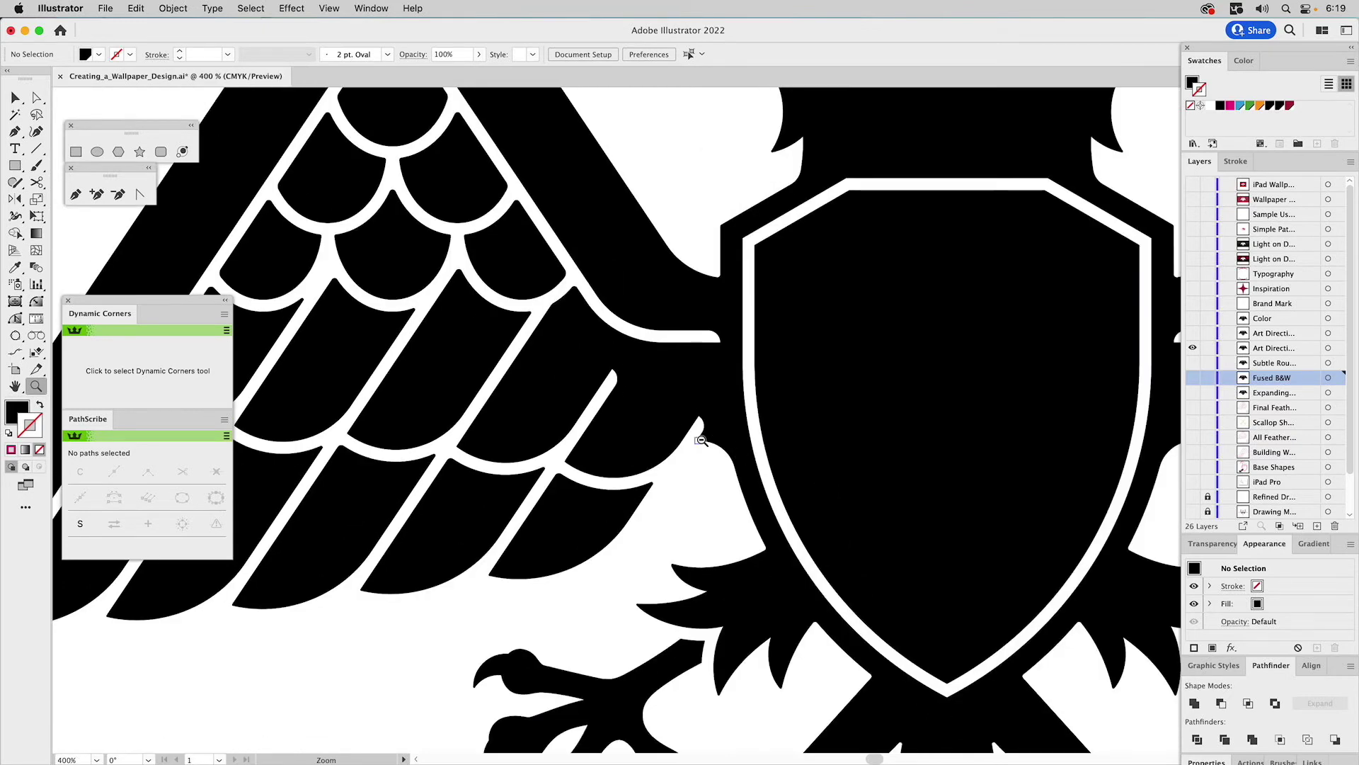
pyautogui.keyDown('alt'); pyautogui.click(701, 440); pyautogui.keyUp('alt')
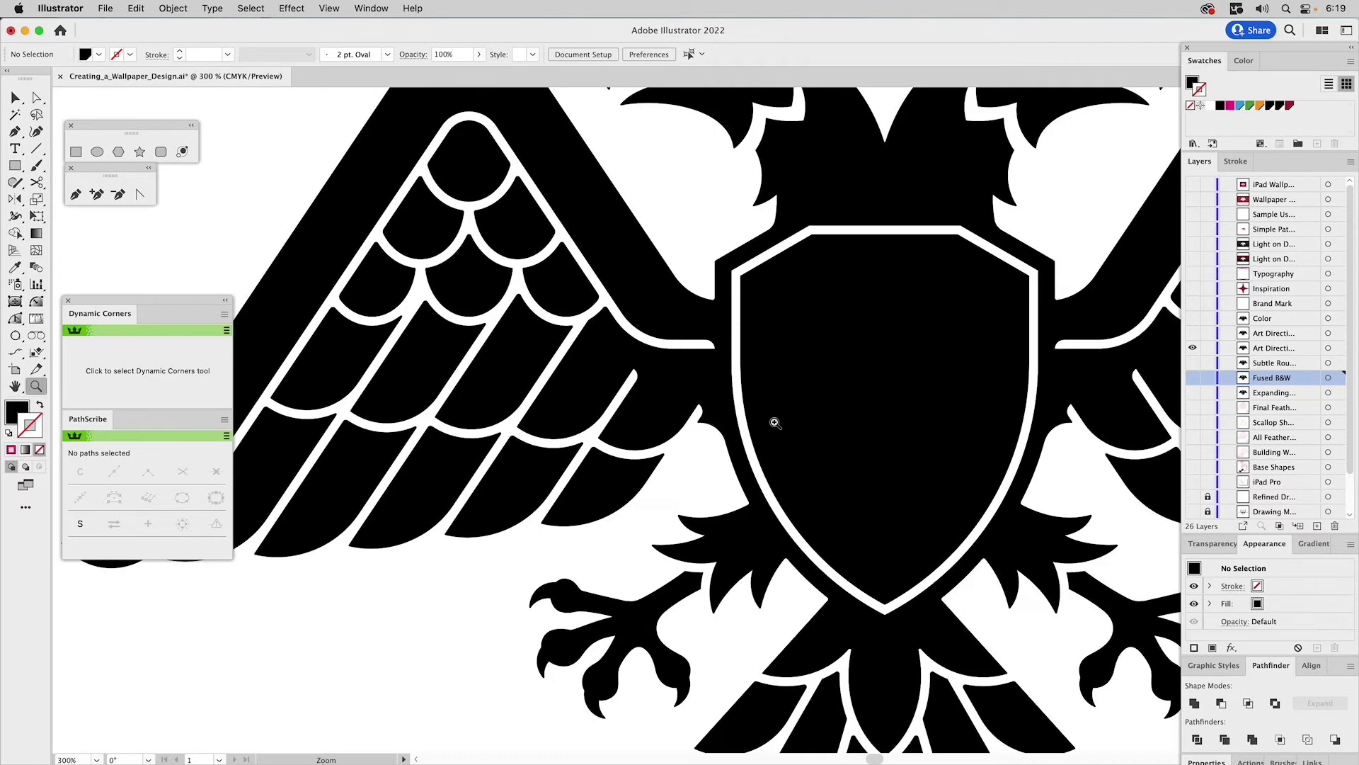
# - Show the upper Art Directi… layer in place of the lower one and examine its magenta outlines between the wings and the shield
pyautogui.click(1193, 333)
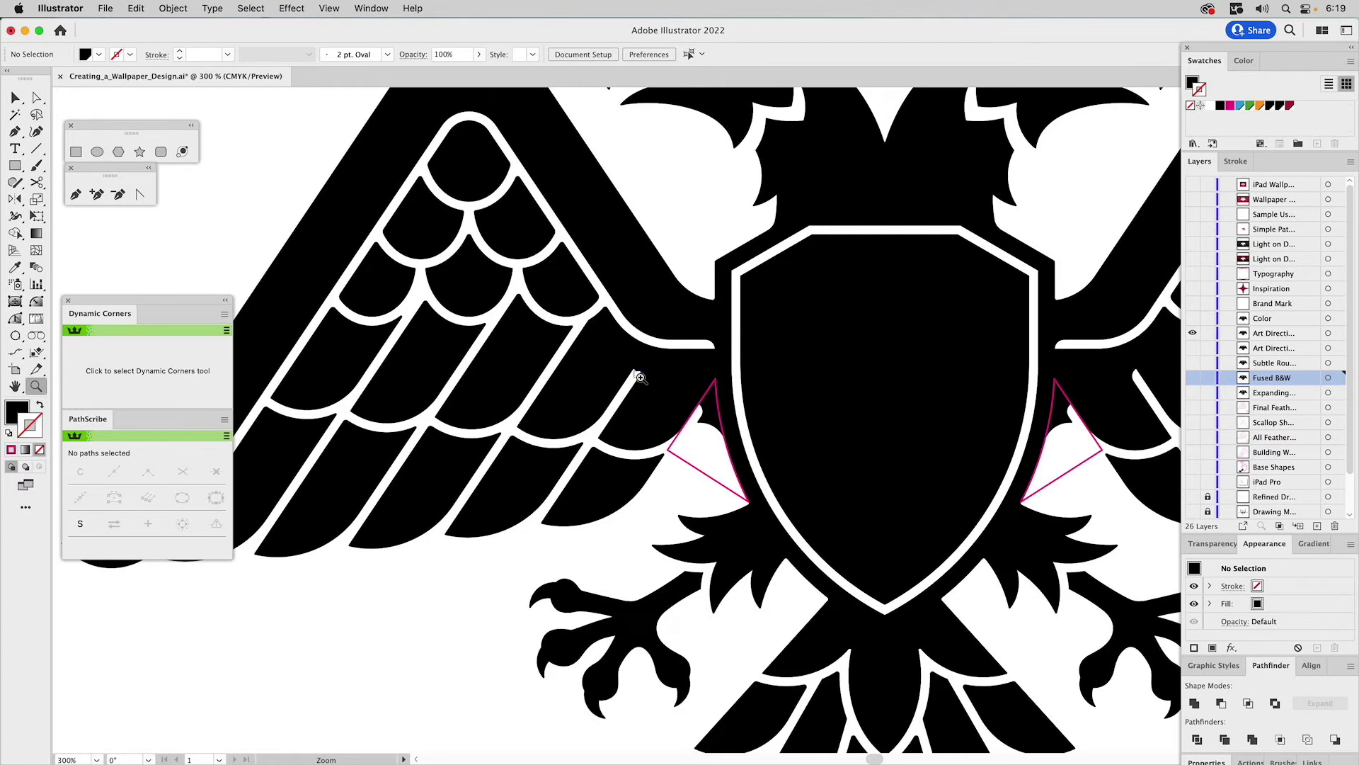
pyautogui.press('v')
pyautogui.click(690, 469)
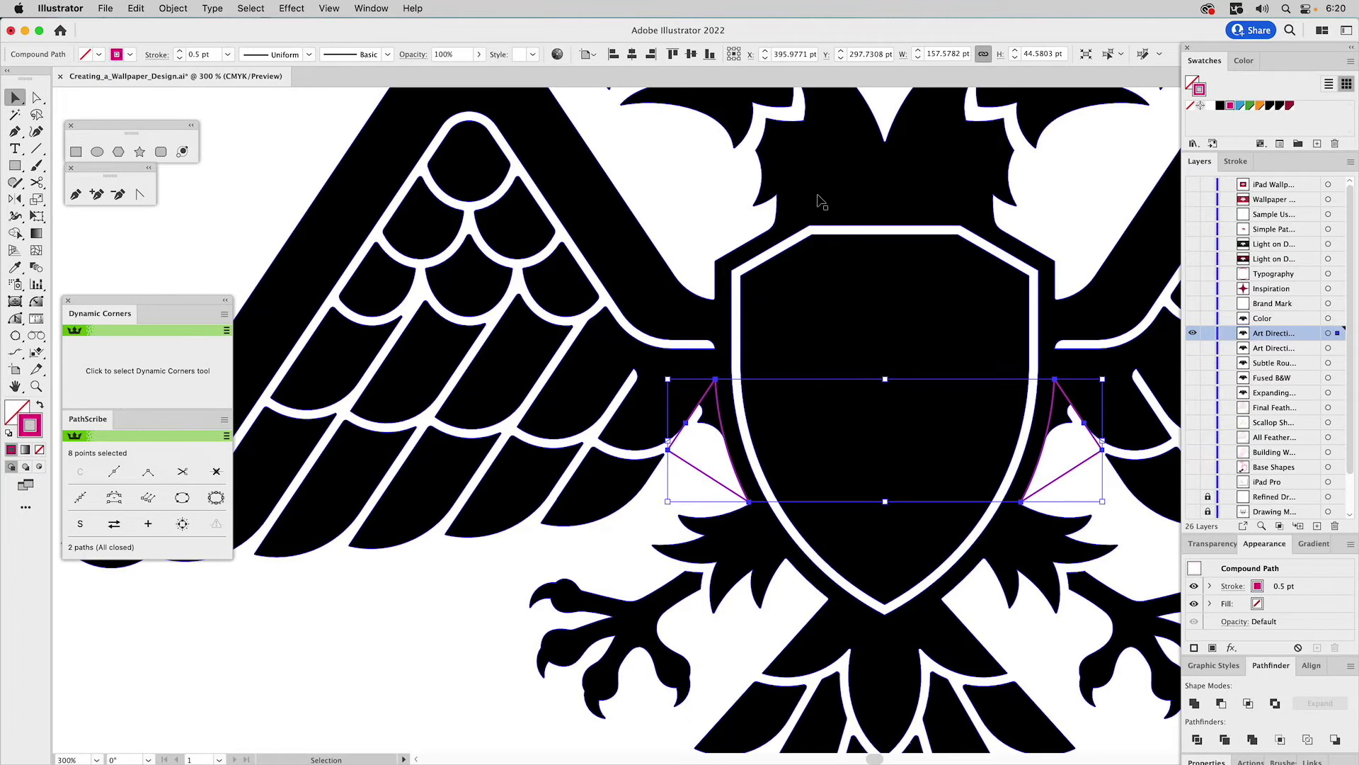
pyautogui.click(716, 233)
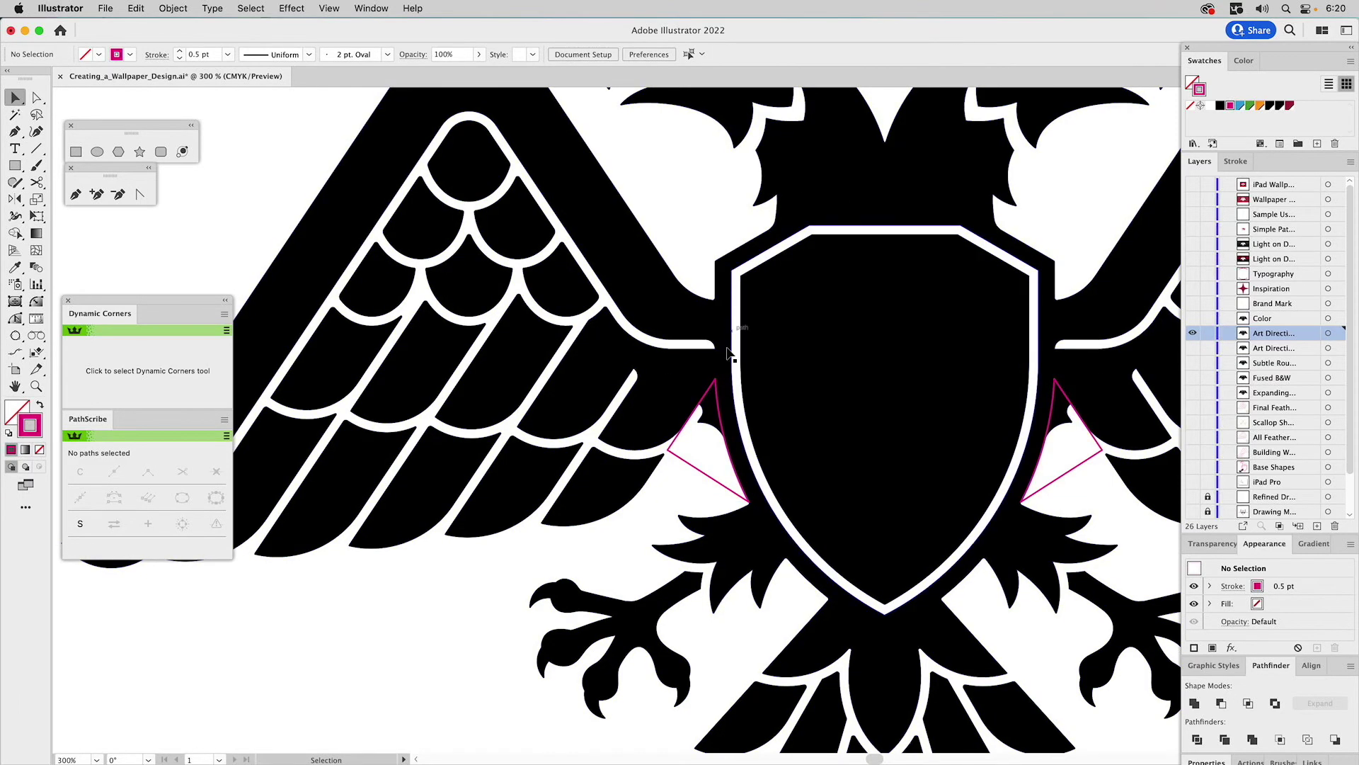
pyautogui.click(716, 388)
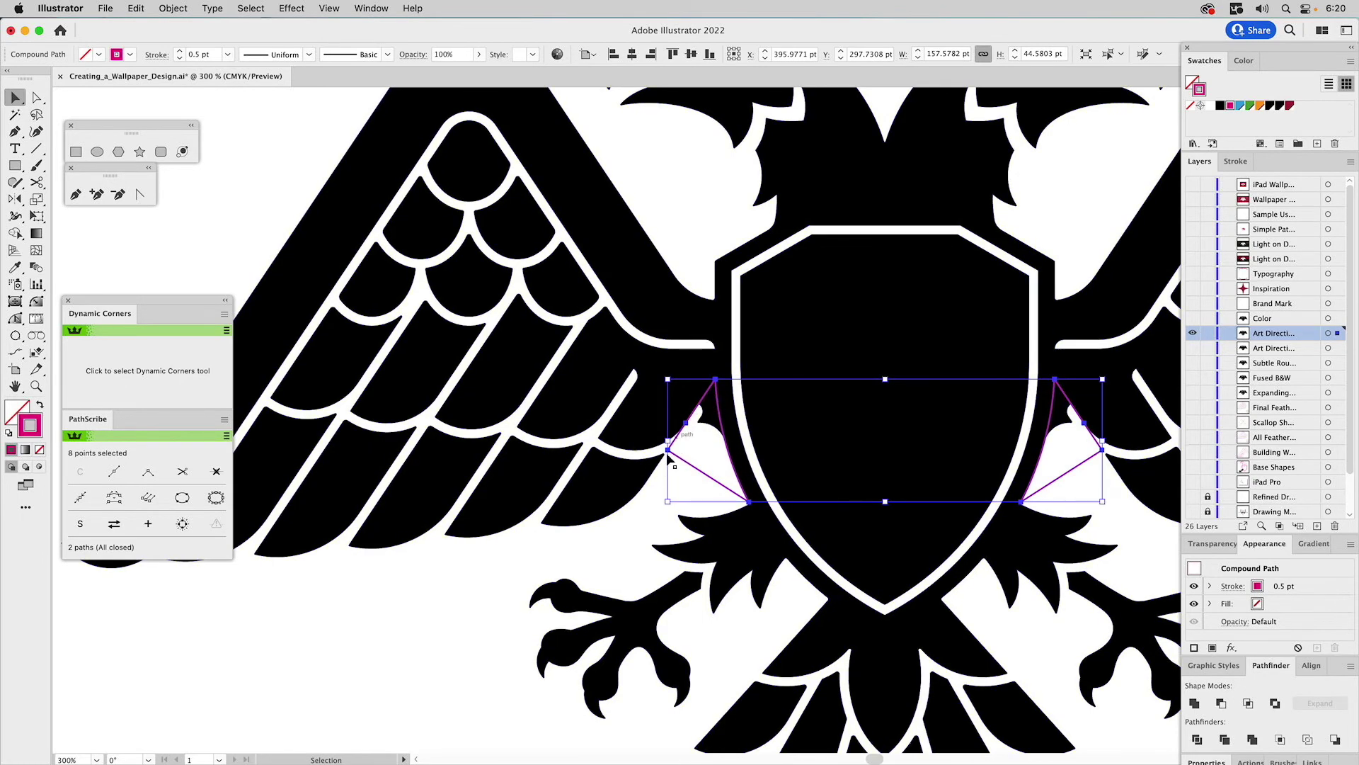
pyautogui.click(698, 443)
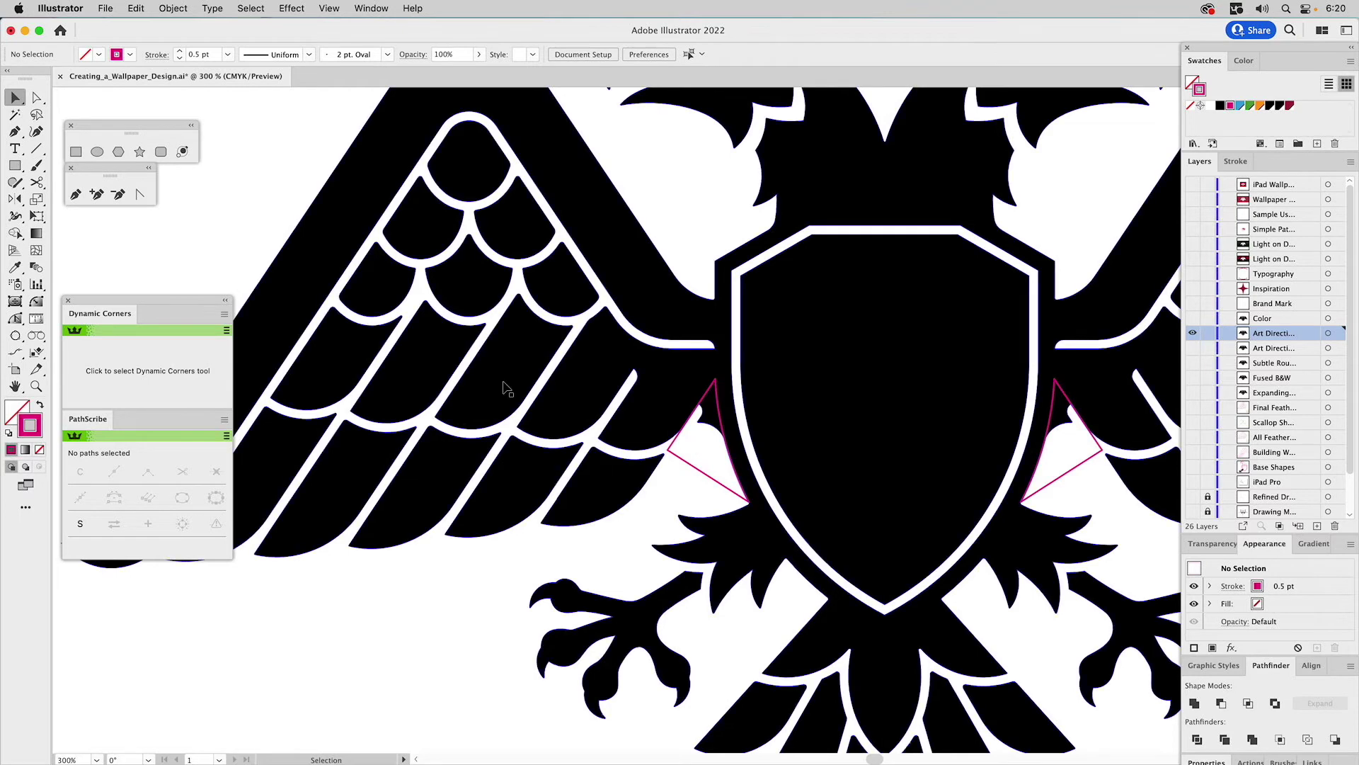
pyautogui.click(37, 387)
pyautogui.moveTo(621, 339); pyautogui.dragTo(812, 547)
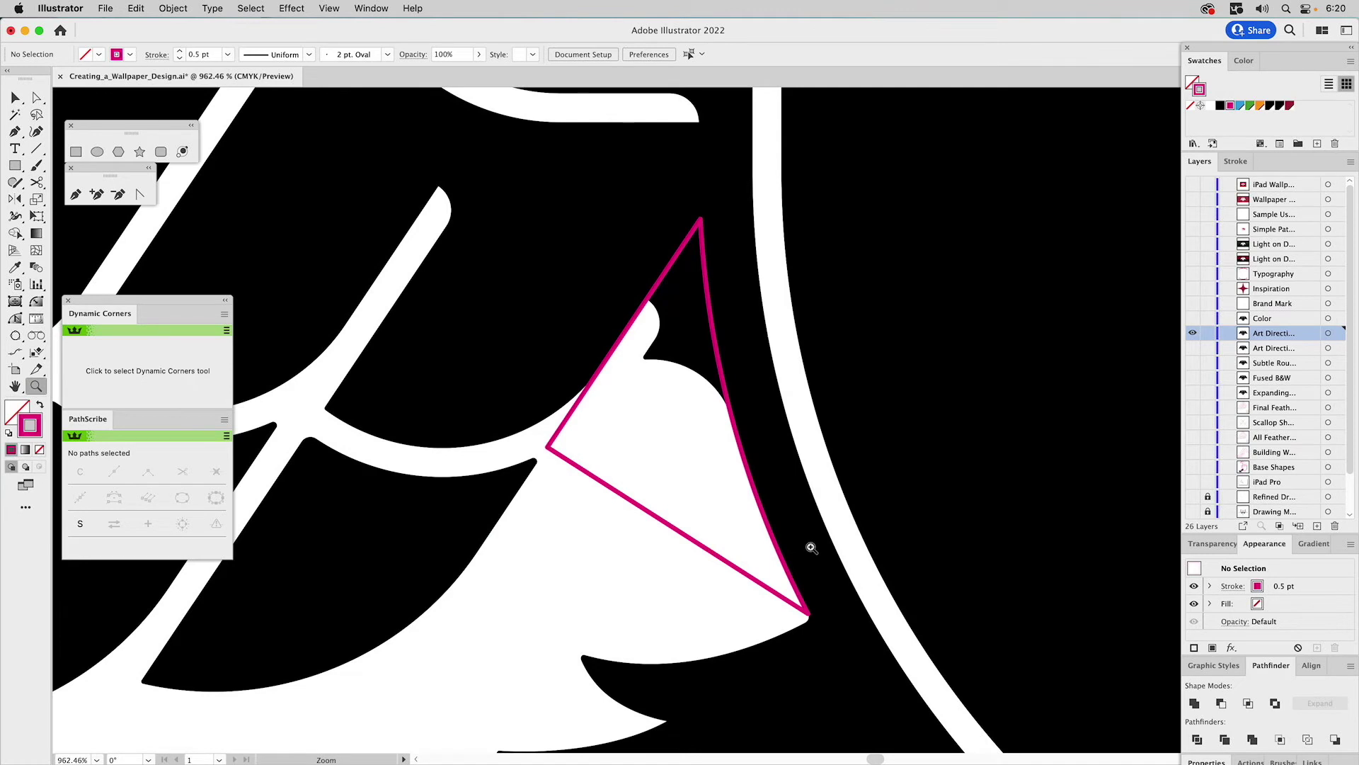
# - Pull the left wing's upper notch point down inside the magenta outline and remove the three anchor points beside it
pyautogui.press('a')
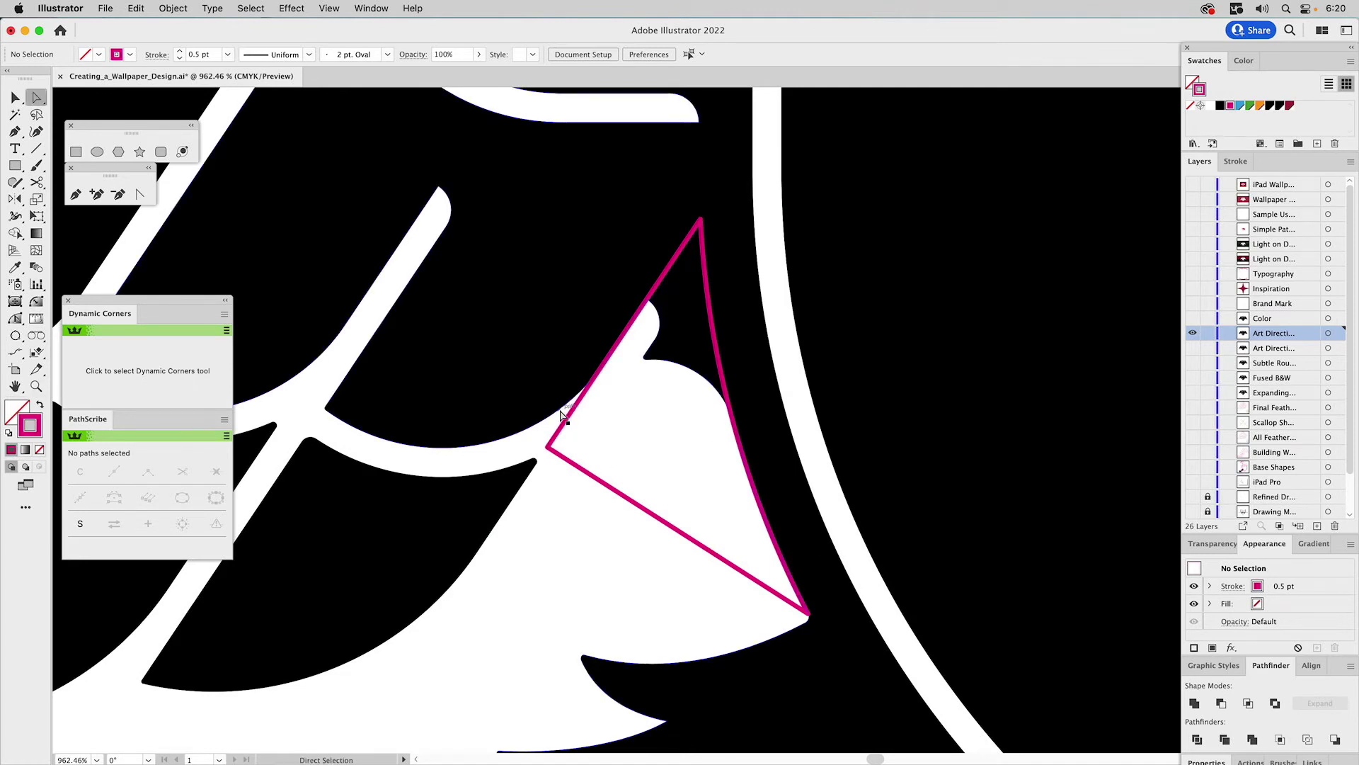
pyautogui.click(563, 416)
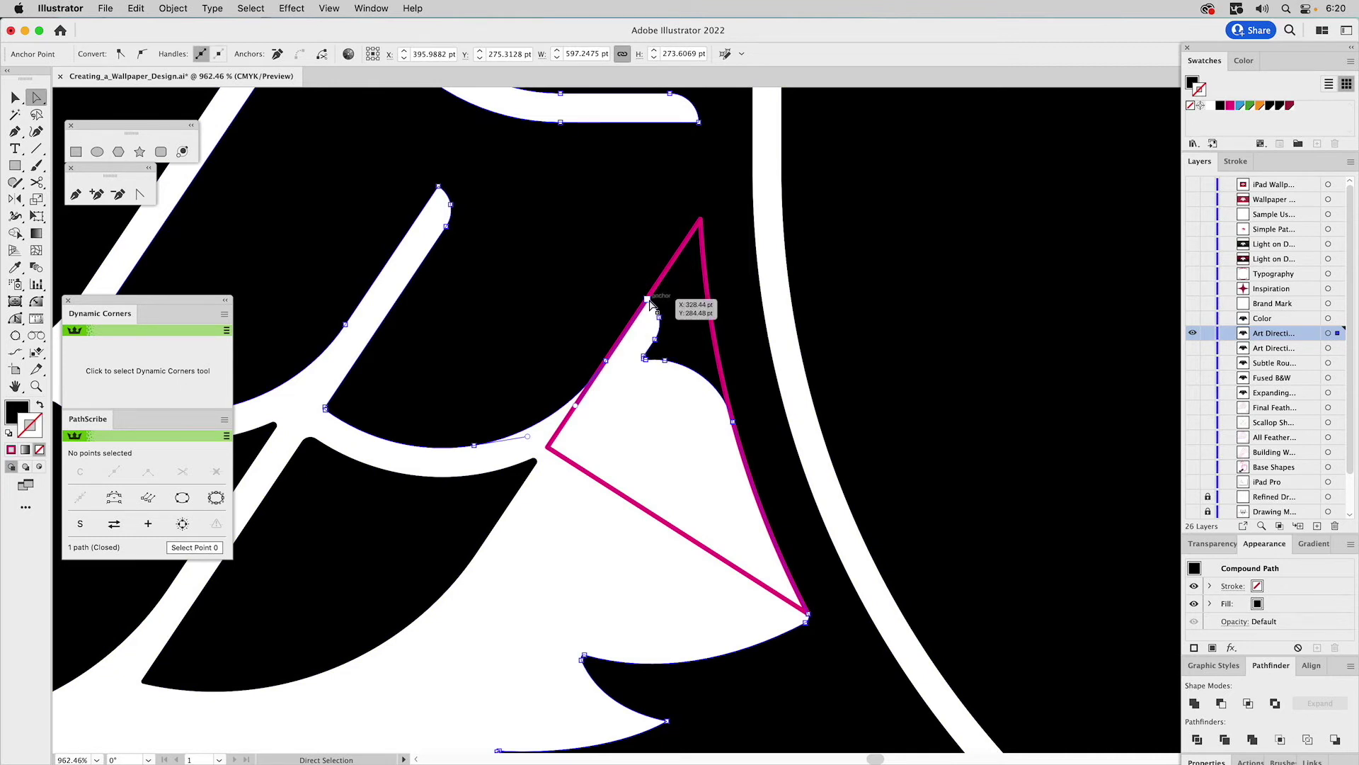
pyautogui.moveTo(648, 301); pyautogui.dragTo(622, 392)
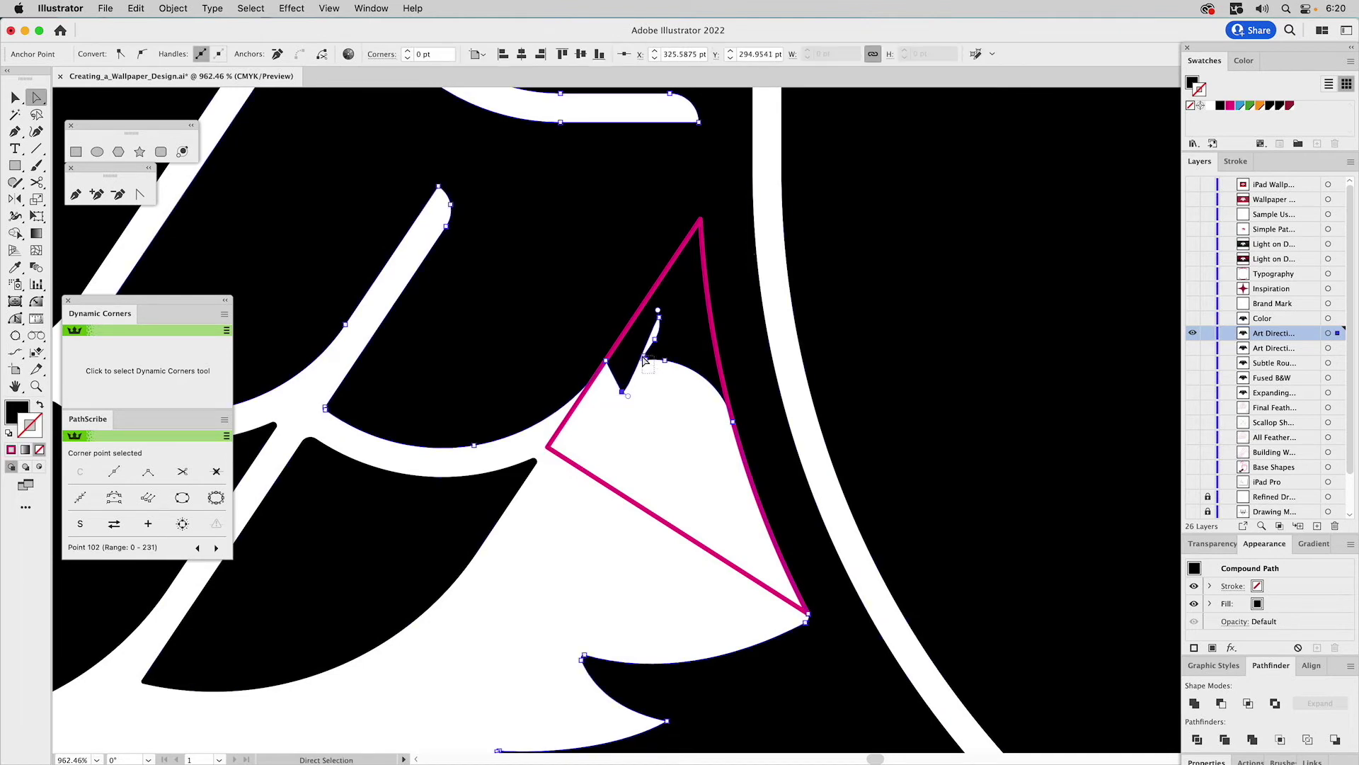
pyautogui.moveTo(644, 359); pyautogui.dragTo(651, 369)
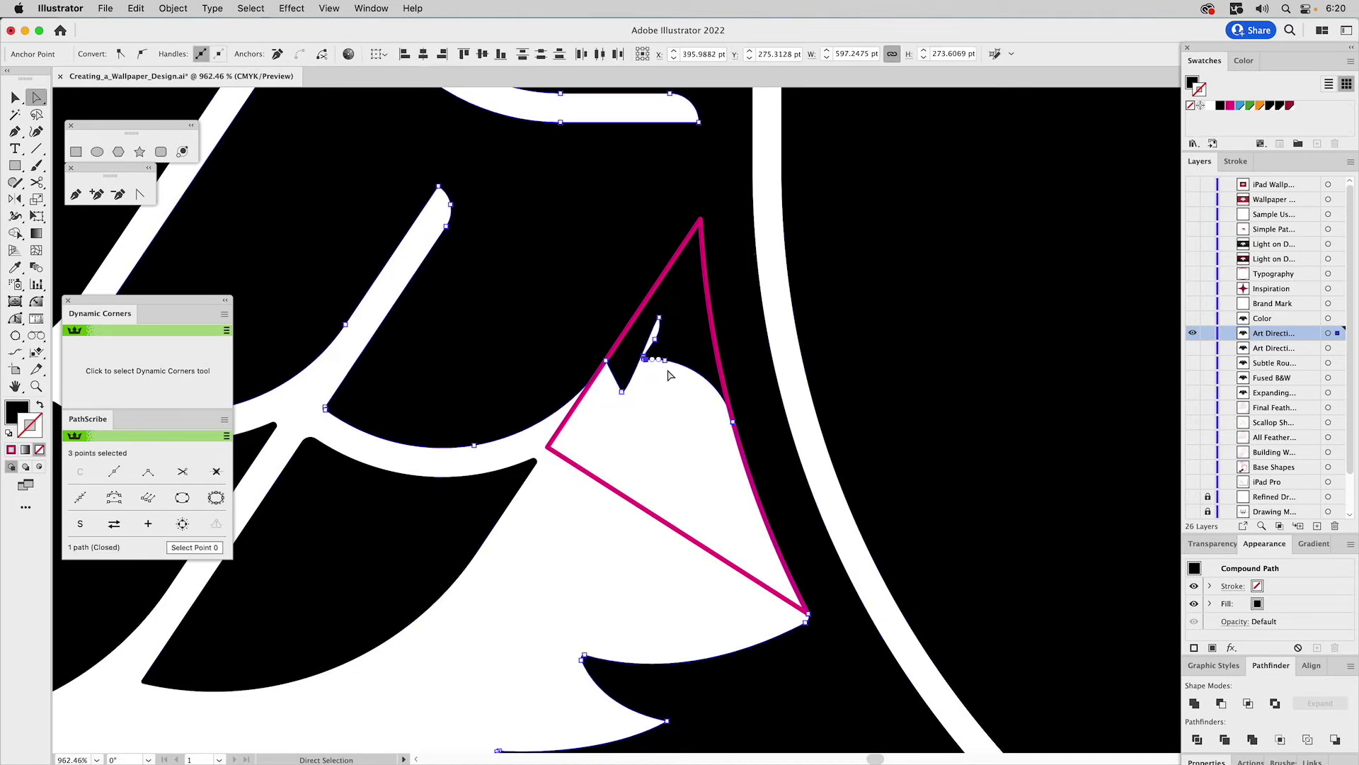
pyautogui.click(278, 54)
pyautogui.click(670, 382)
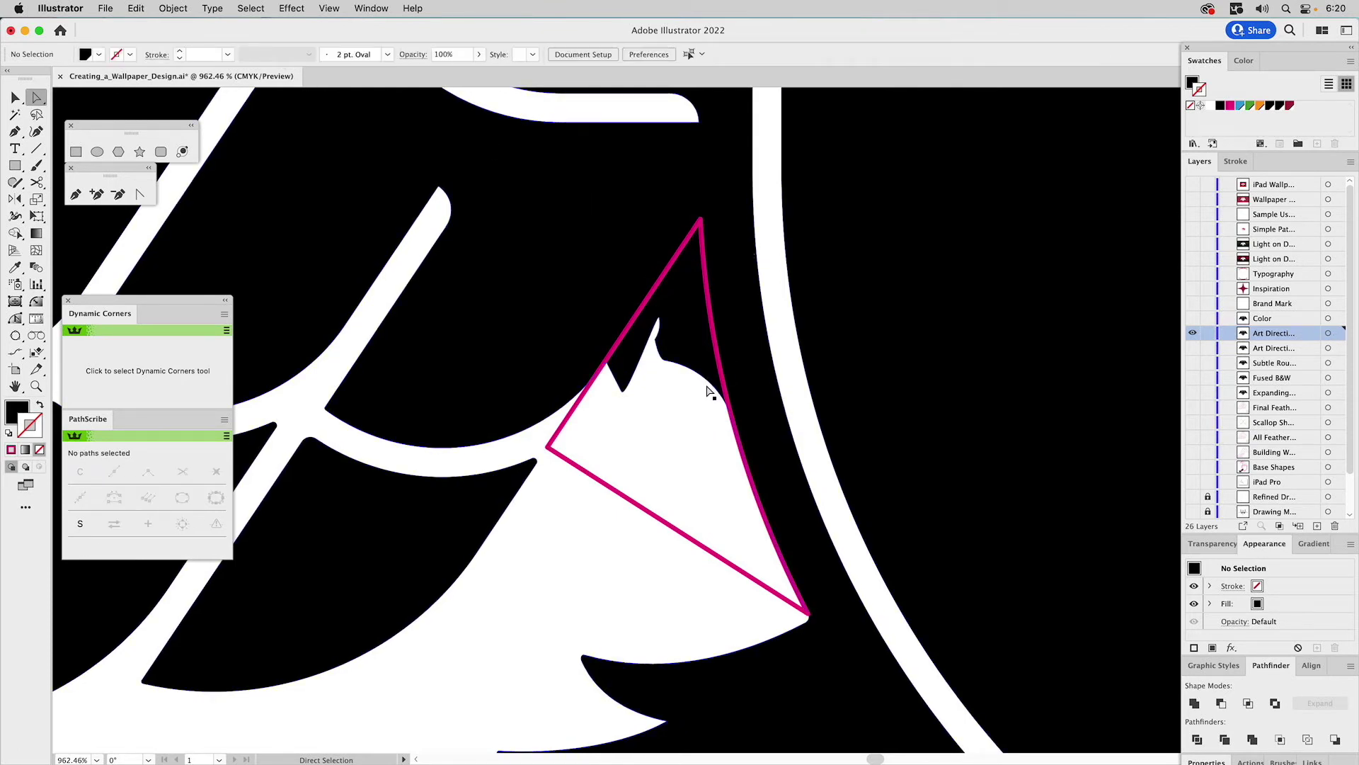
# - Move the shield-side edge point away from the left magenta outline and bend the curve inward above its lower tip
pyautogui.click(731, 423)
pyautogui.moveTo(731, 424); pyautogui.dragTo(681, 412)
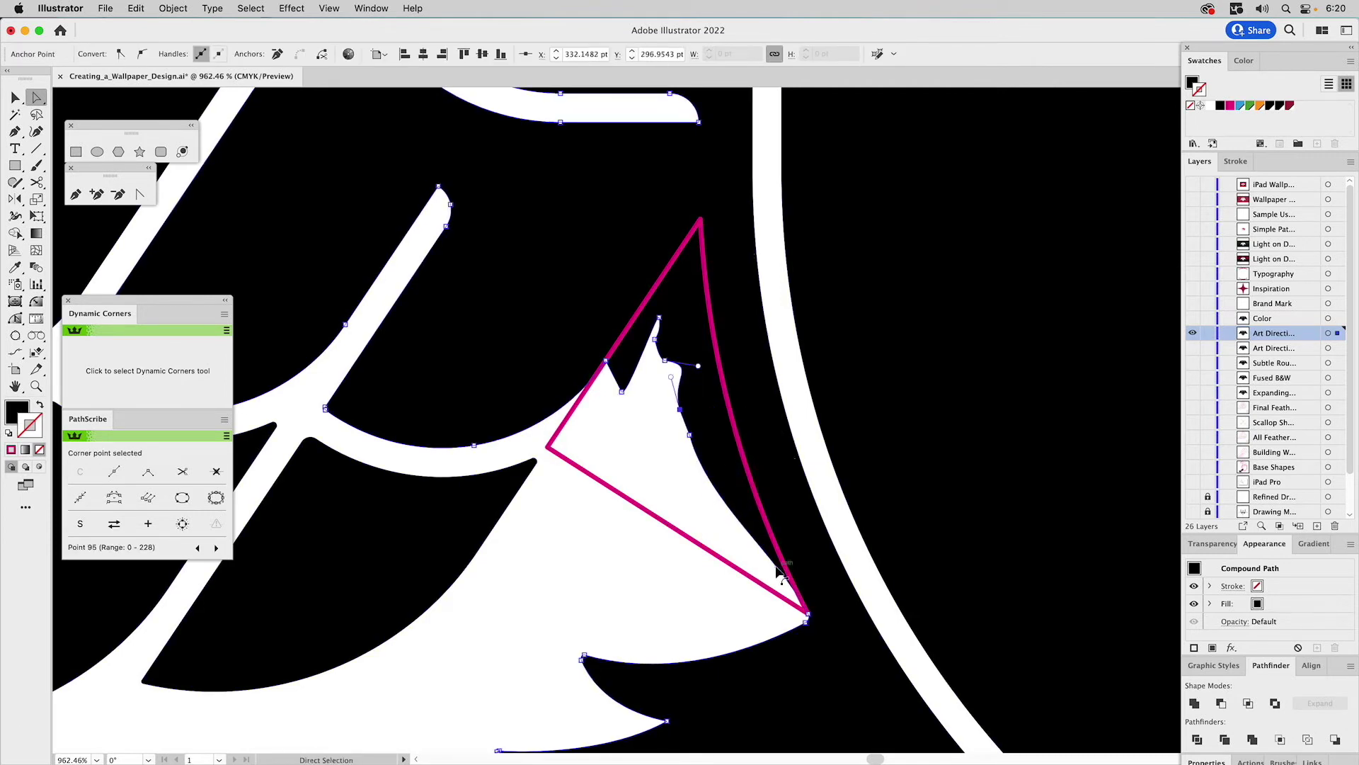
pyautogui.click(808, 614)
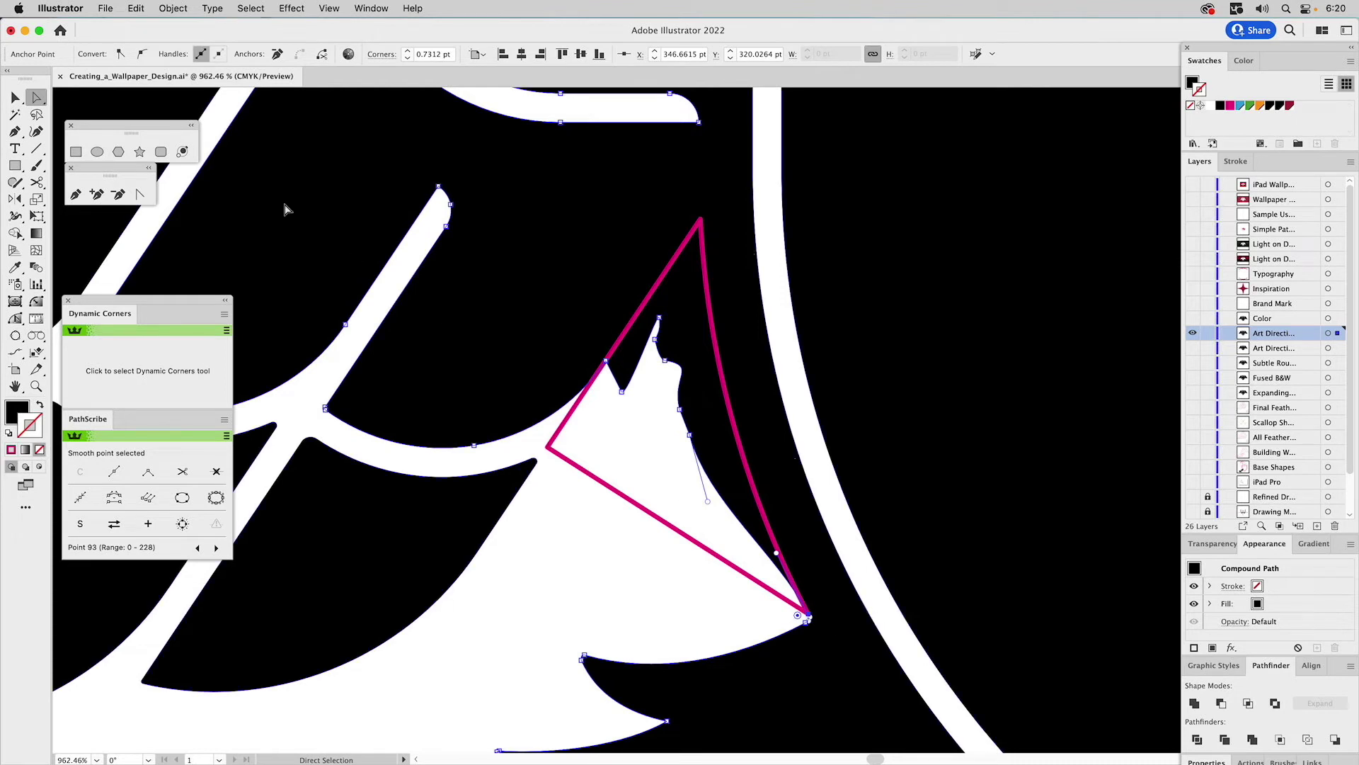
pyautogui.click(142, 196)
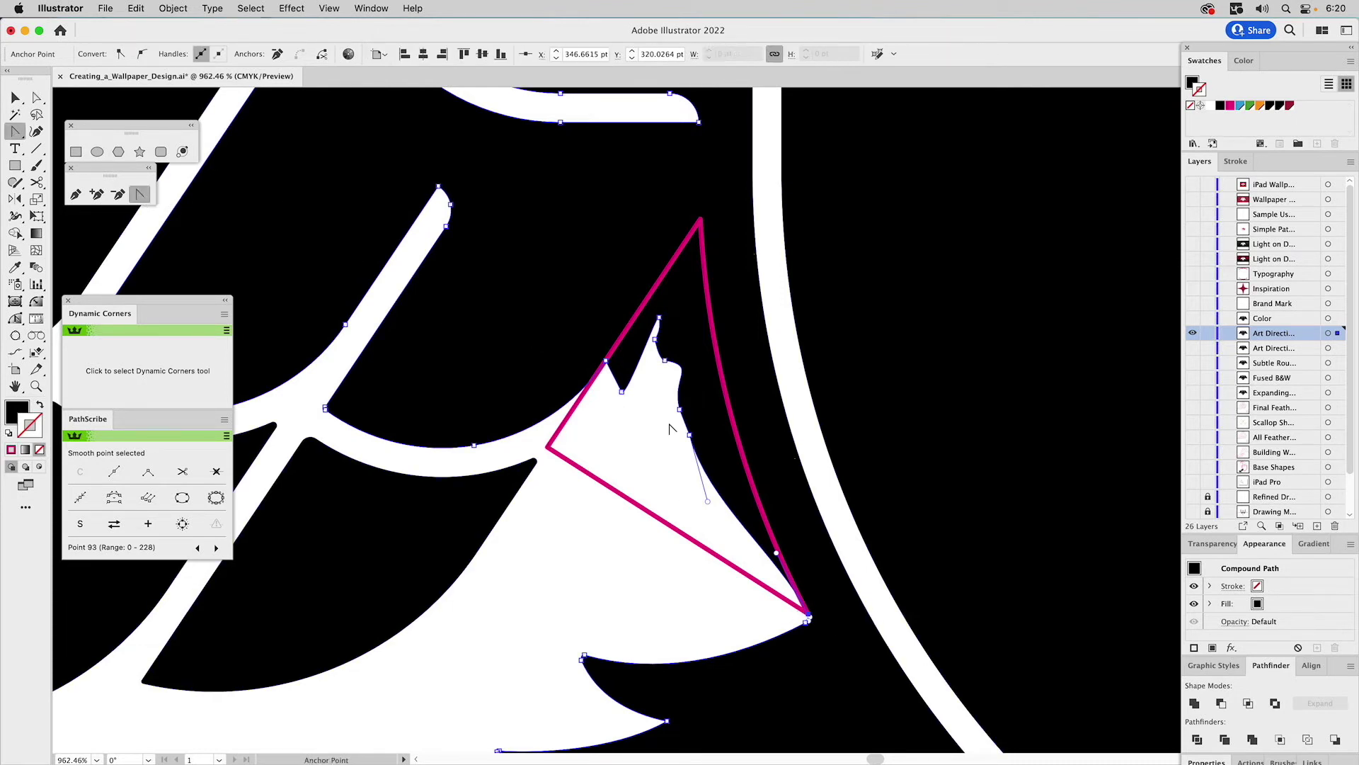
pyautogui.moveTo(777, 555); pyautogui.dragTo(754, 560)
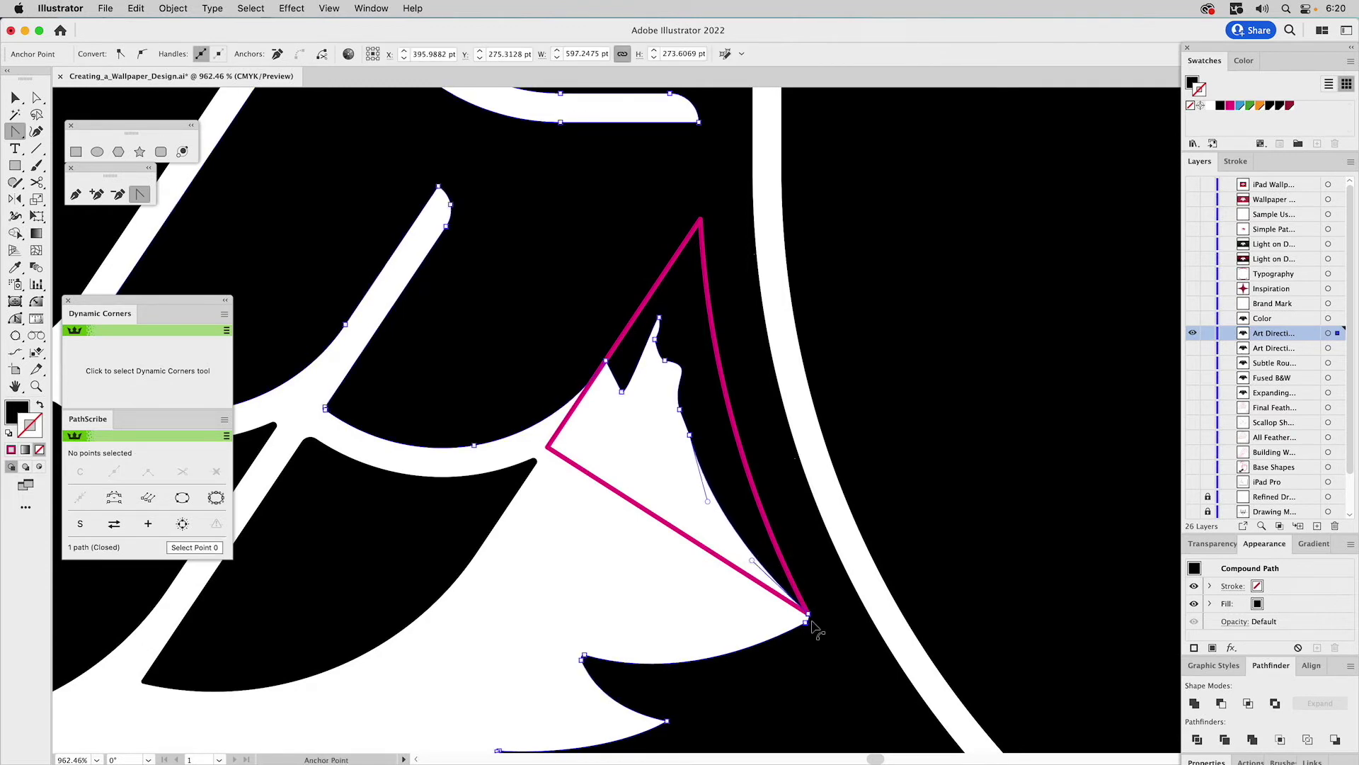
pyautogui.press('v')
pyautogui.click(660, 555)
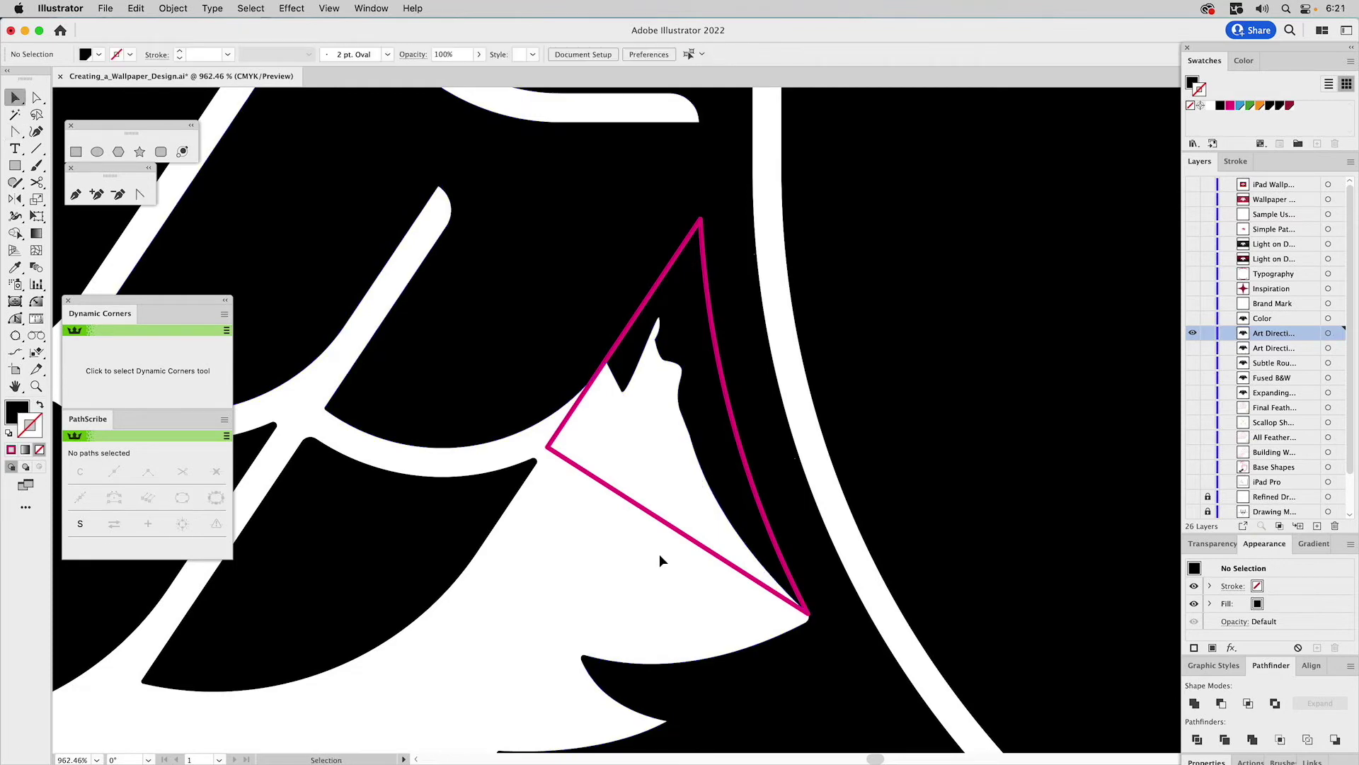
# - Pull the black edge between the shield and right wing inside the magenta outline and bend its curve near the lower tip
pyautogui.hscroll(10, 949, 455)
pyautogui.moveTo(959, 420); pyautogui.dragTo(364, 395)
pyautogui.press('a')
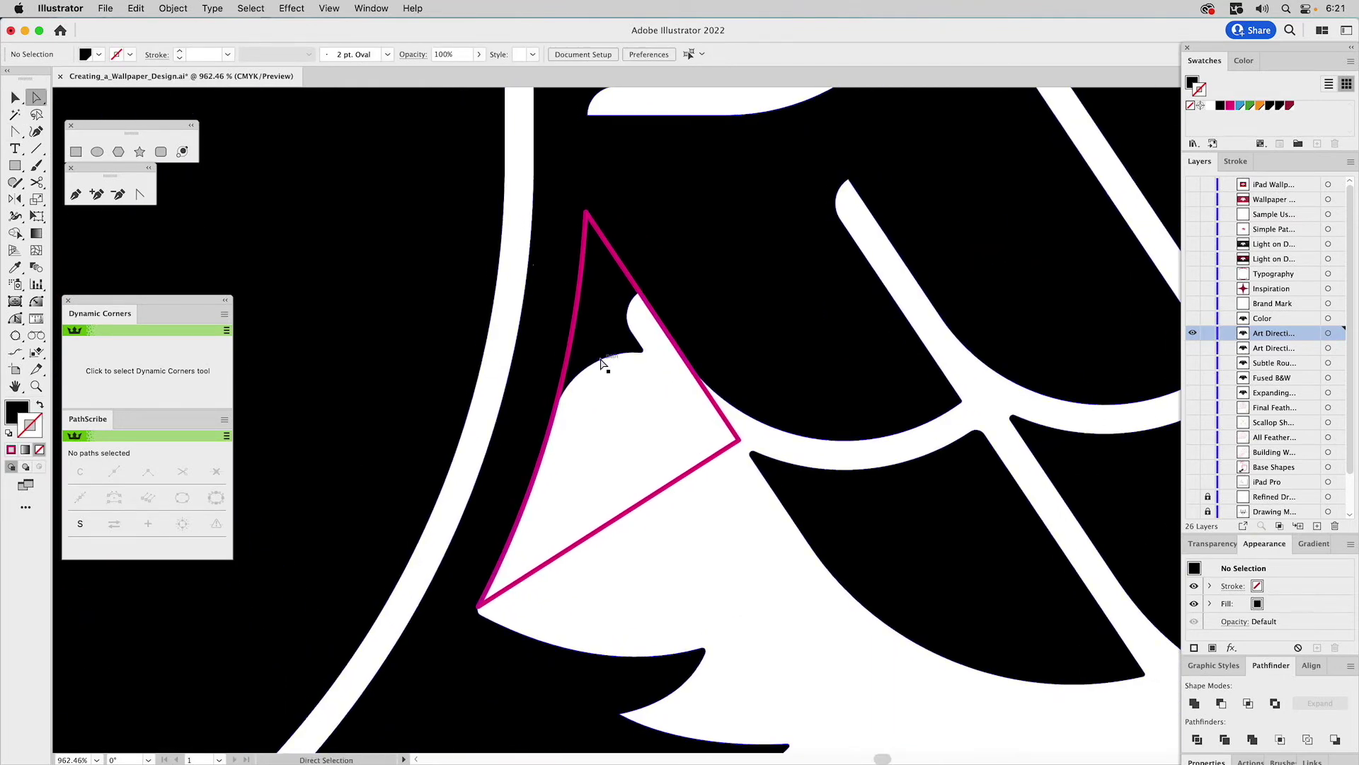
pyautogui.click(567, 400)
pyautogui.moveTo(562, 417); pyautogui.dragTo(606, 427)
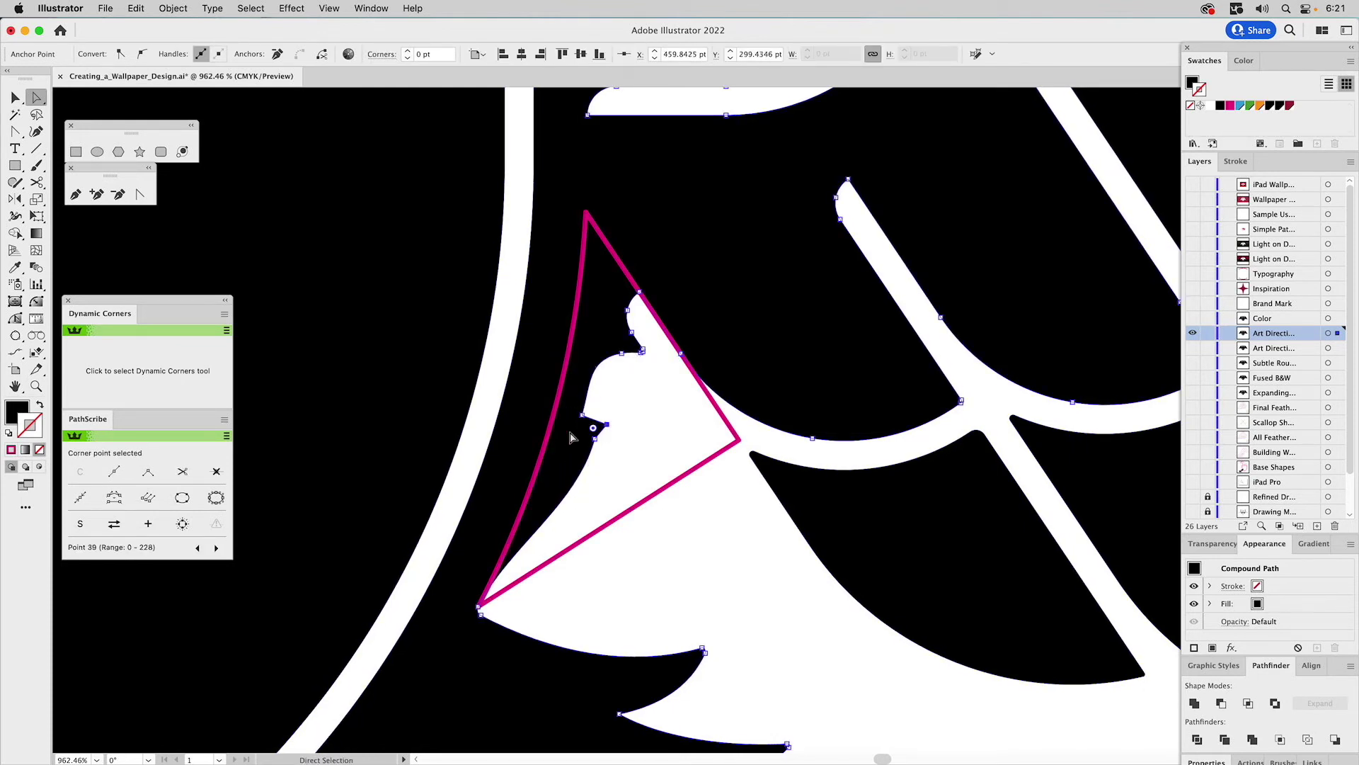
pyautogui.click(482, 611)
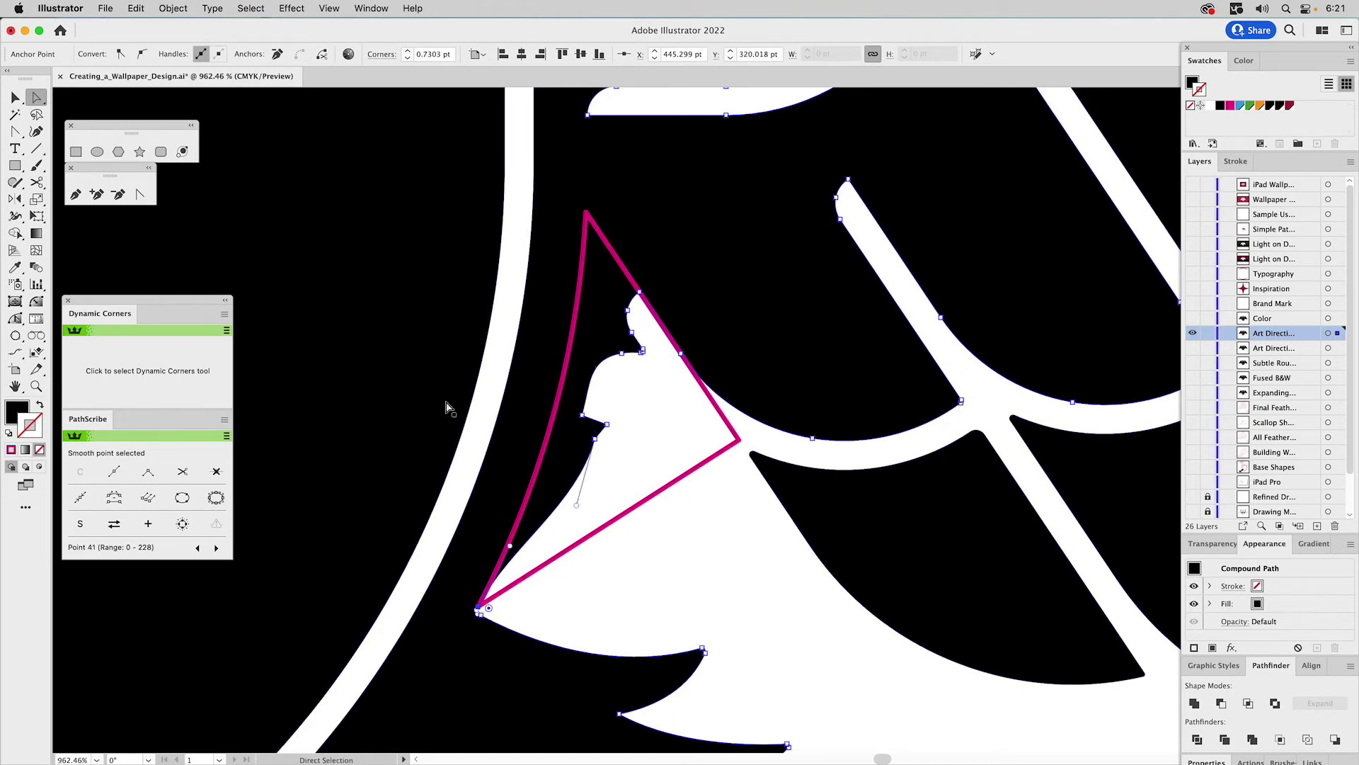
pyautogui.click(141, 195)
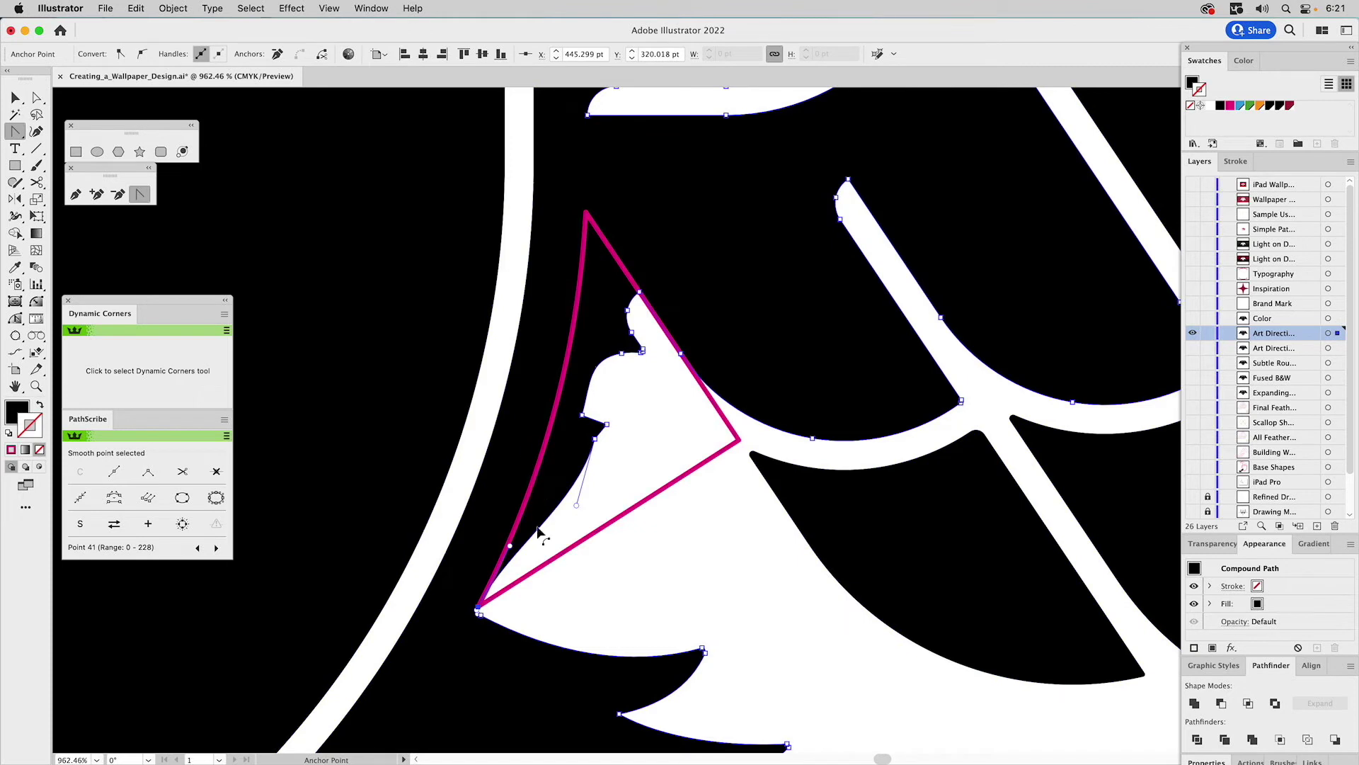
pyautogui.click(532, 551)
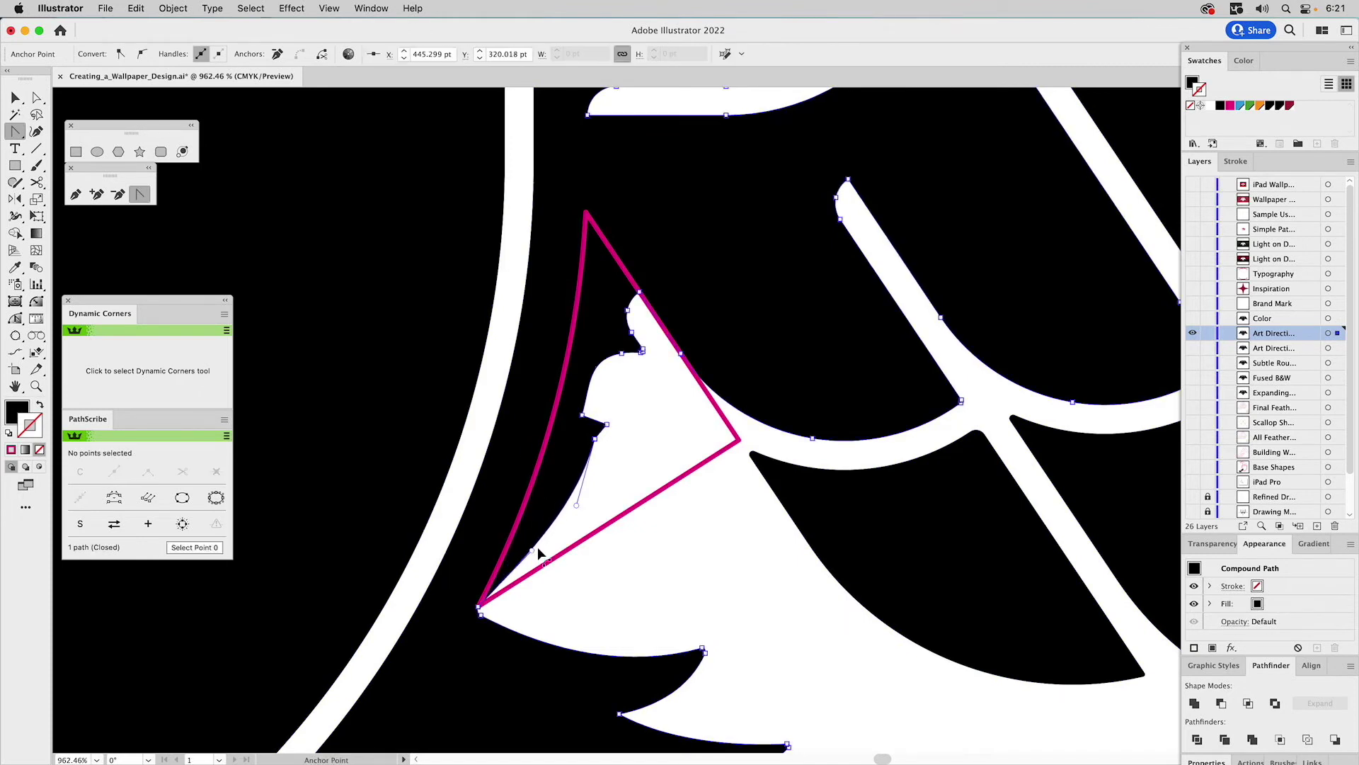
# - Remove the anchor points at the right-hand gap's inner notch and pull its upper tip down inside the magenta outline
pyautogui.press('a')
pyautogui.moveTo(653, 340); pyautogui.dragTo(609, 384)
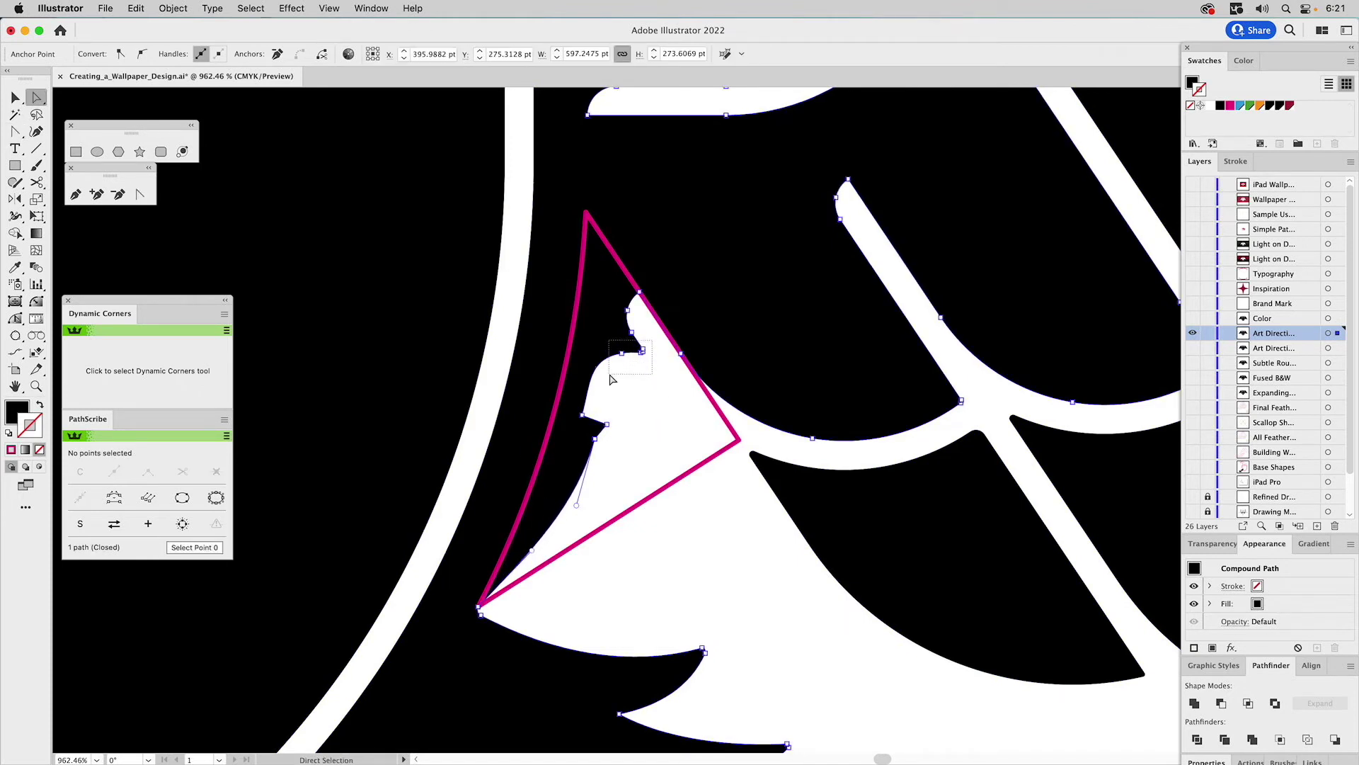
pyautogui.click(277, 55)
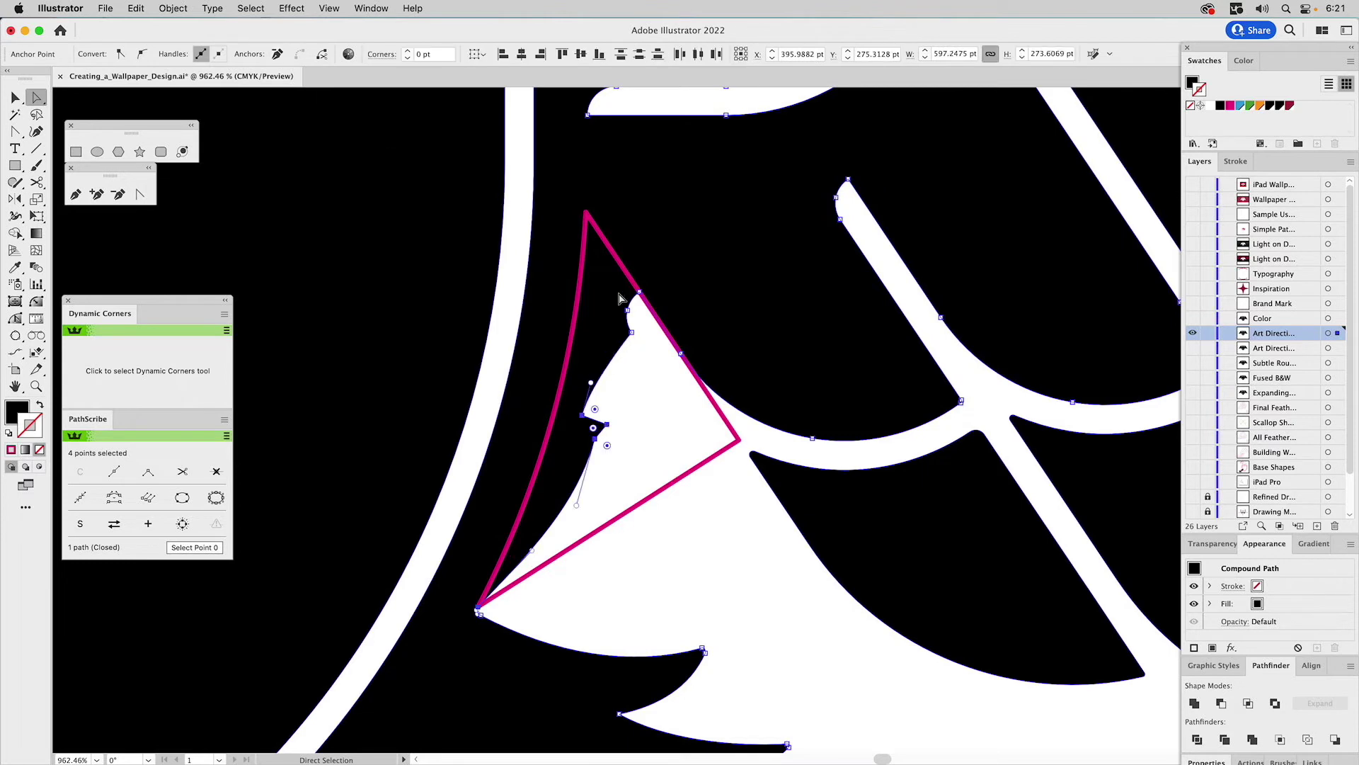
pyautogui.click(641, 295)
pyautogui.click(637, 309)
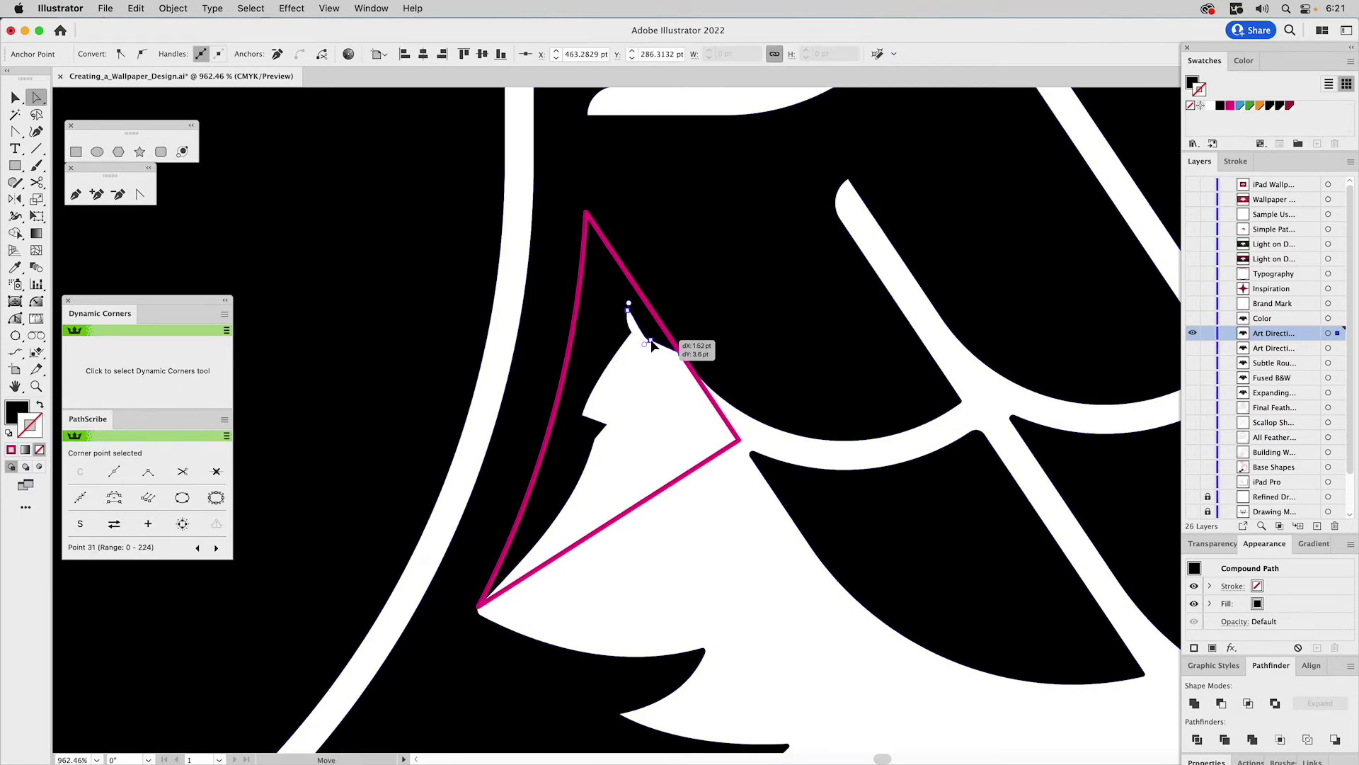
pyautogui.click(662, 415)
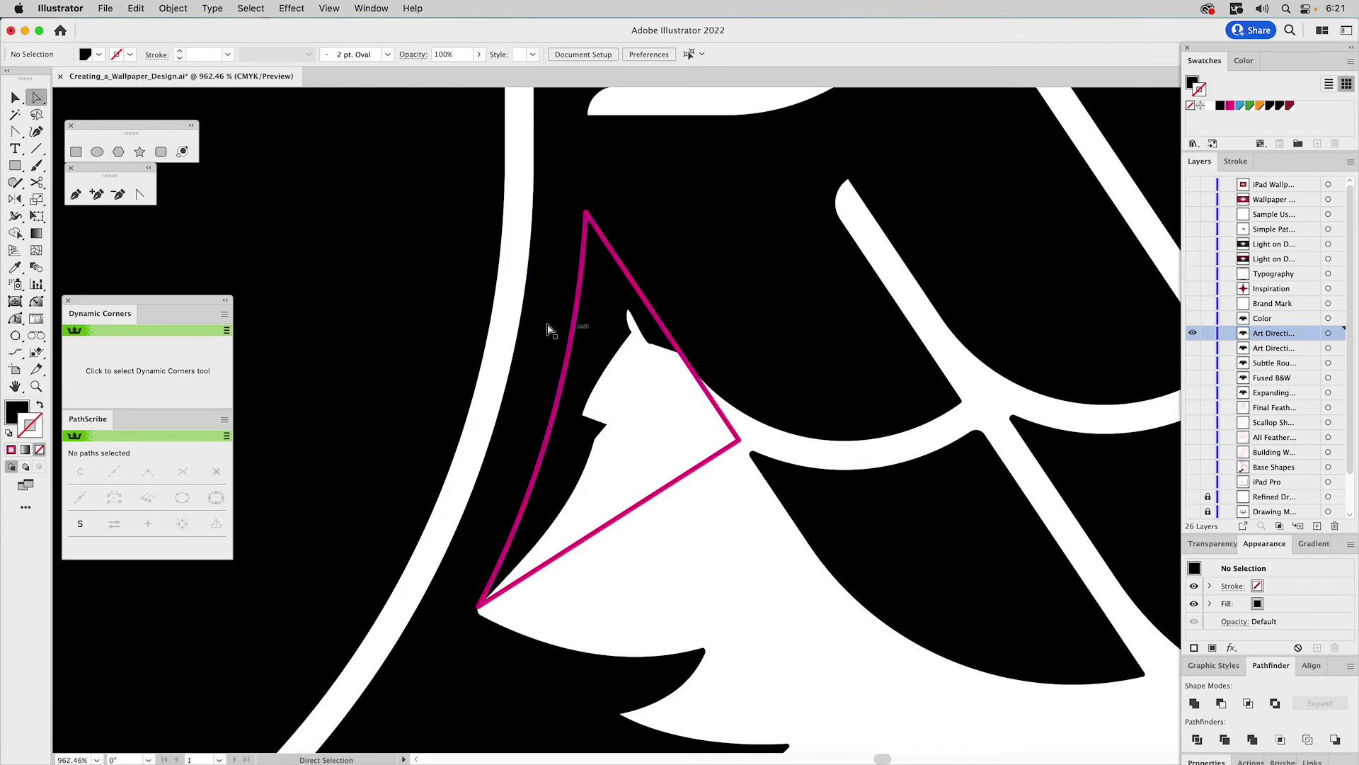
# - Subtract both magenta outlines from the black eagle with Minus Front and make the result a compound path
pyautogui.click(36, 385)
pyautogui.keyDown('alt'); pyautogui.click(495, 385); pyautogui.keyUp('alt')
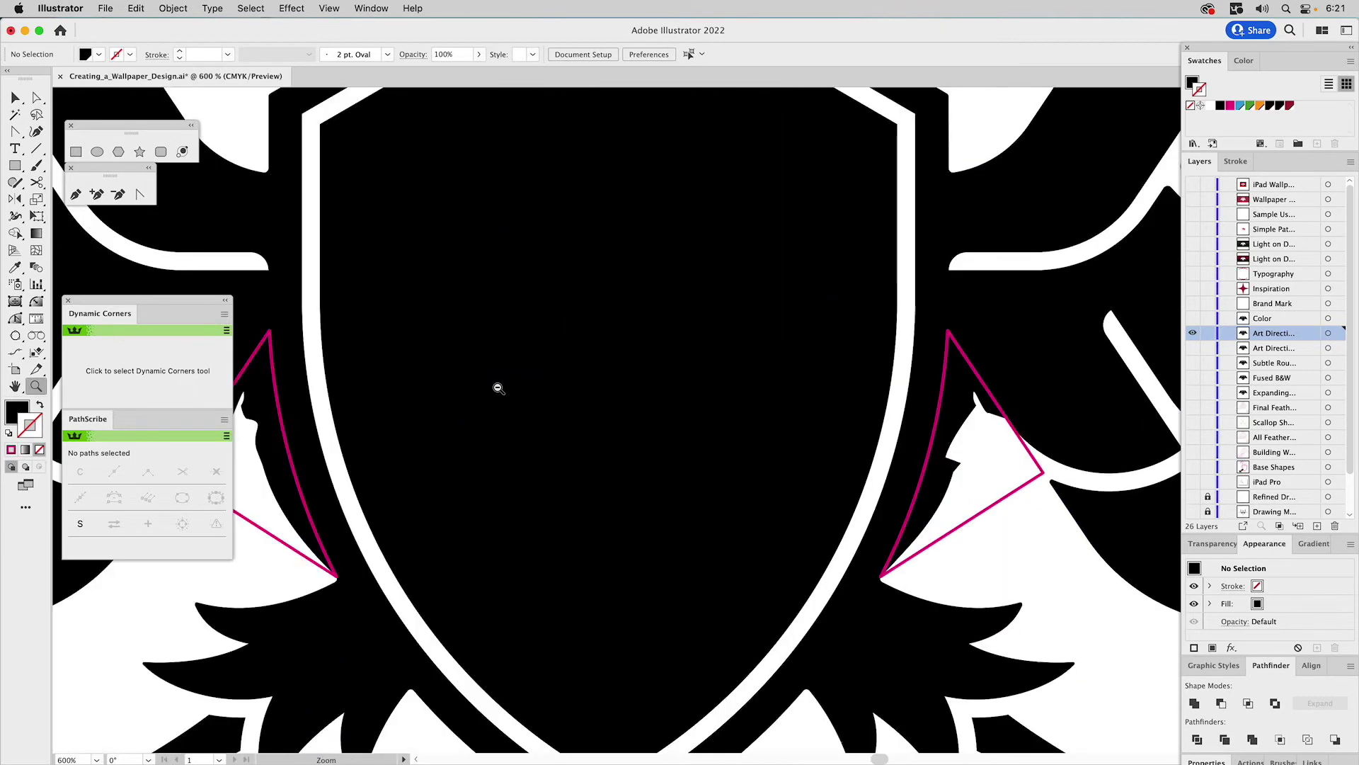
pyautogui.keyDown('alt'); pyautogui.click(501, 388); pyautogui.keyUp('alt')
pyautogui.keyDown('alt'); pyautogui.click(503, 389); pyautogui.keyUp('alt')
pyautogui.click(866, 385)
pyautogui.moveTo(809, 363); pyautogui.dragTo(679, 297)
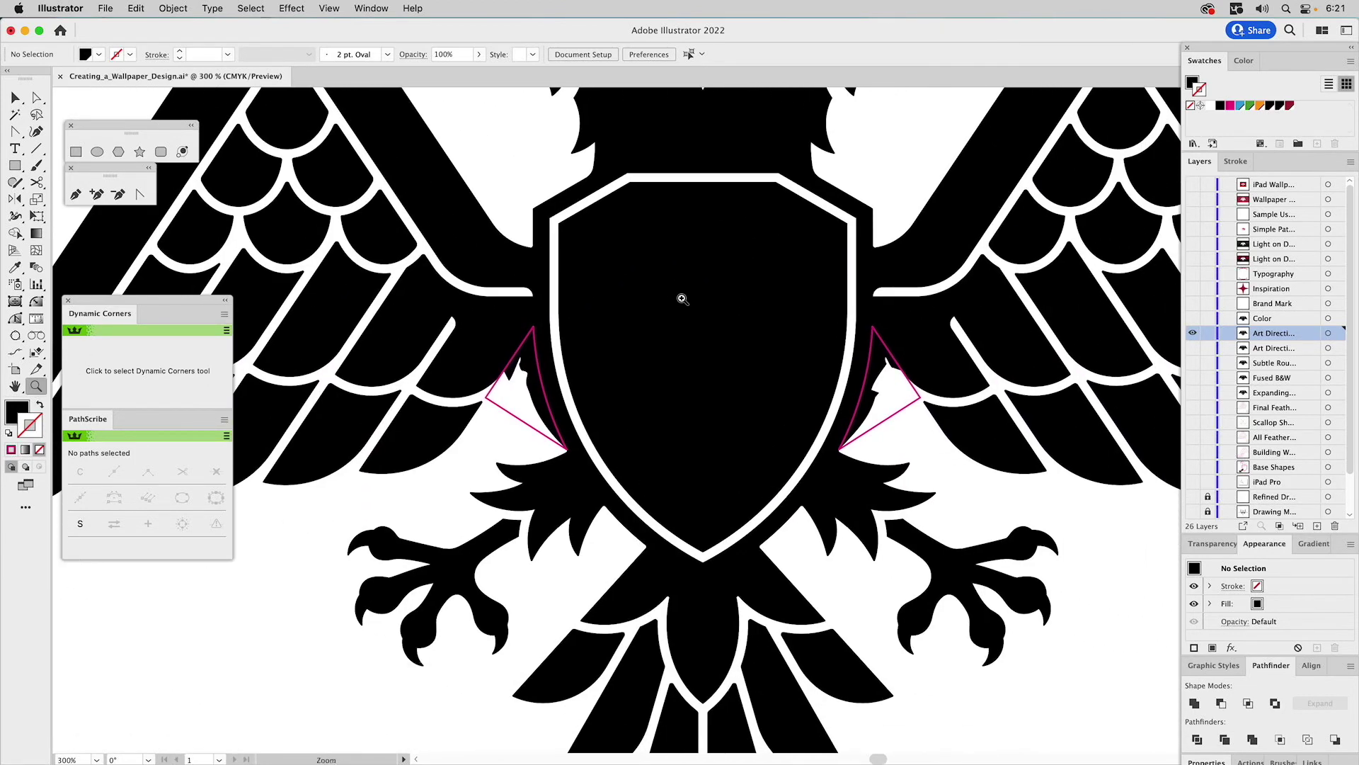
pyautogui.press('v')
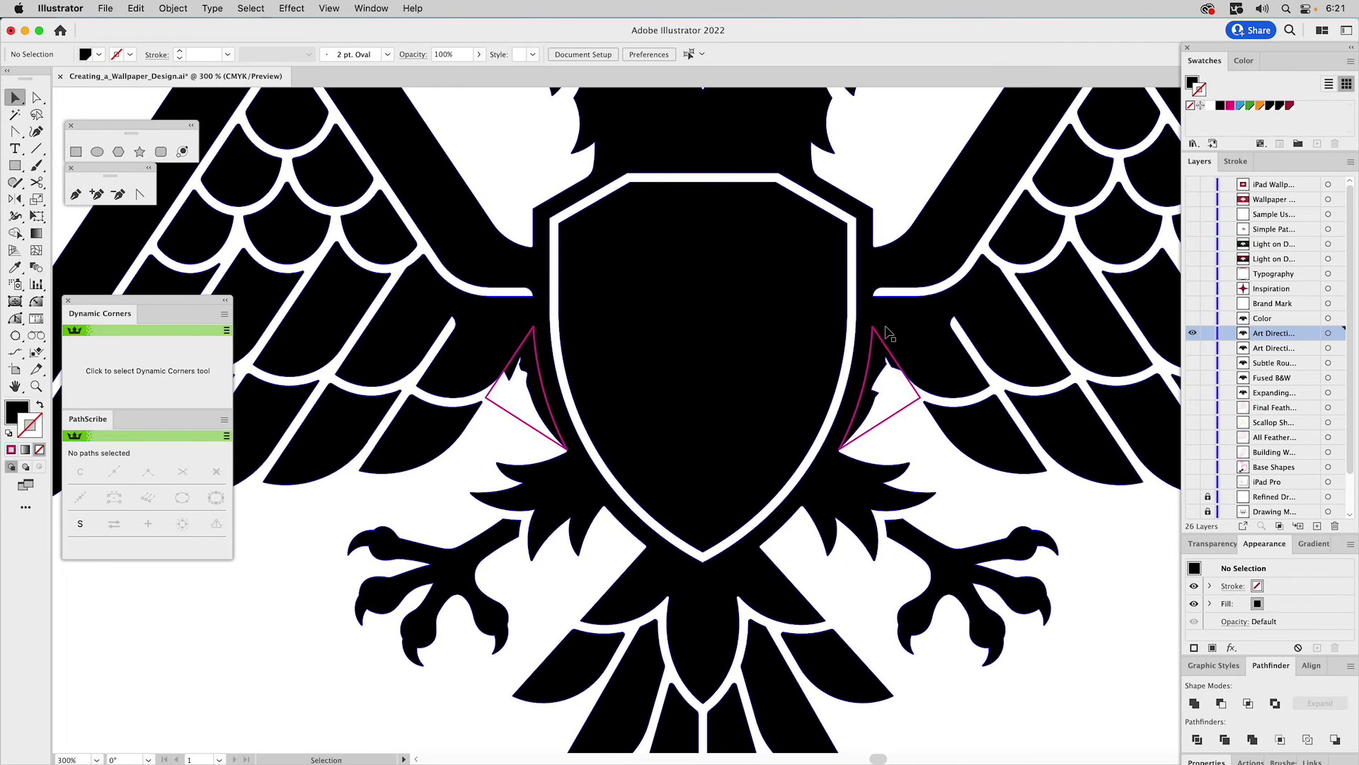
pyautogui.click(890, 332)
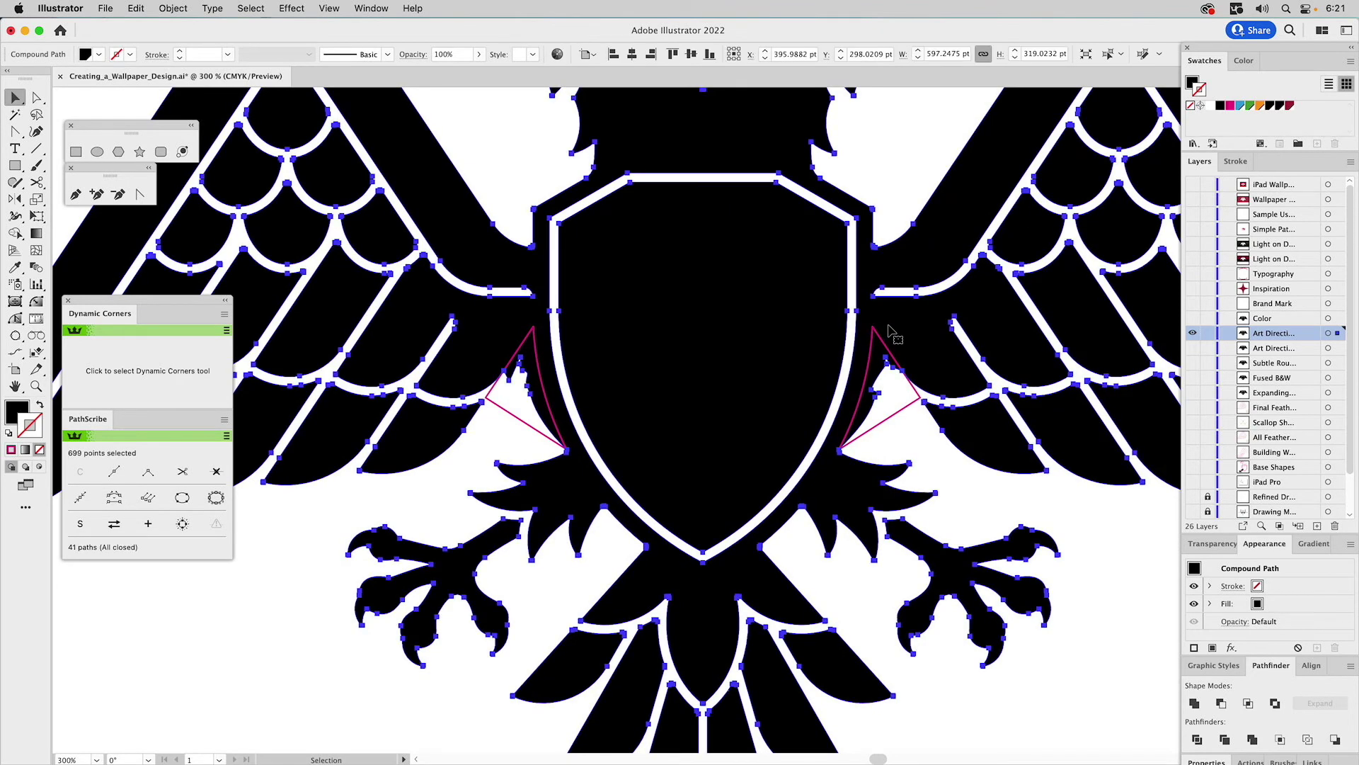
pyautogui.click(909, 414)
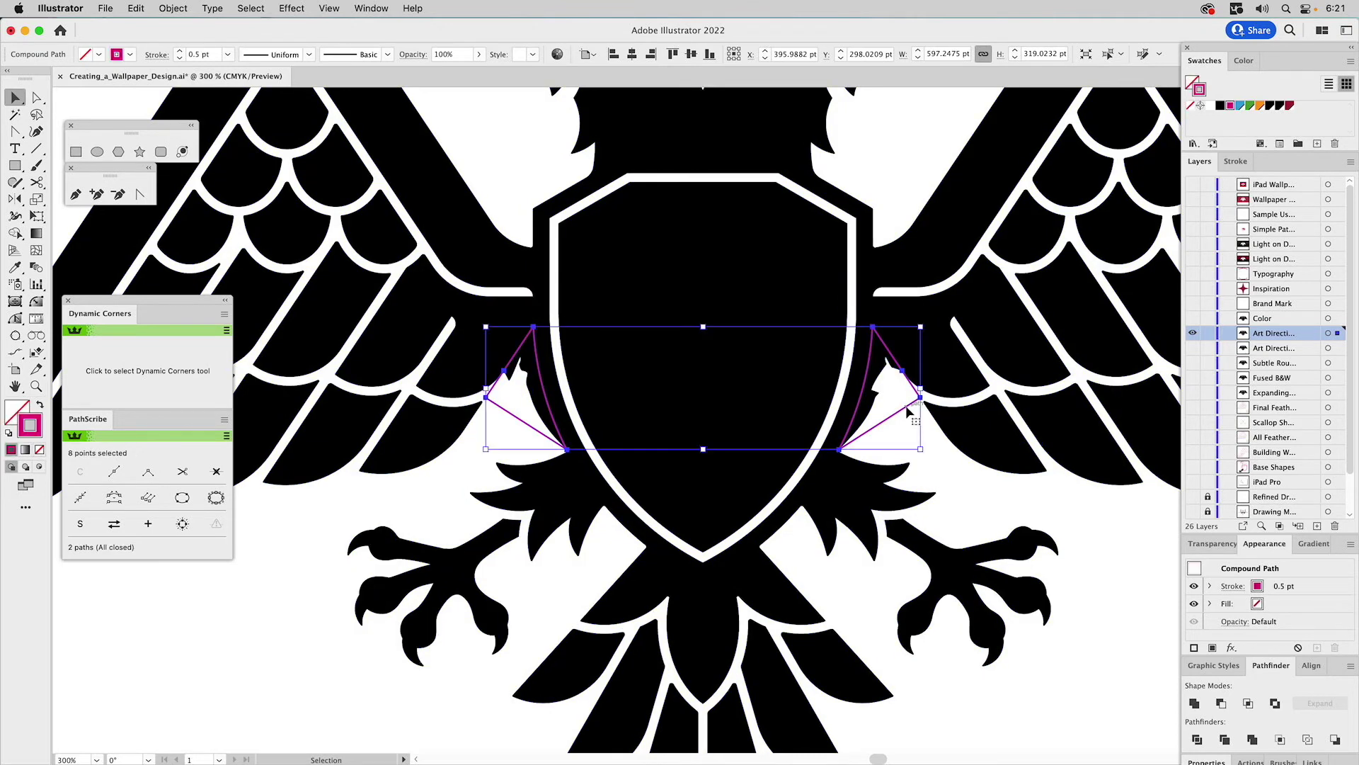
pyautogui.keyDown('shift'); pyautogui.click(909, 263); pyautogui.keyUp('shift')
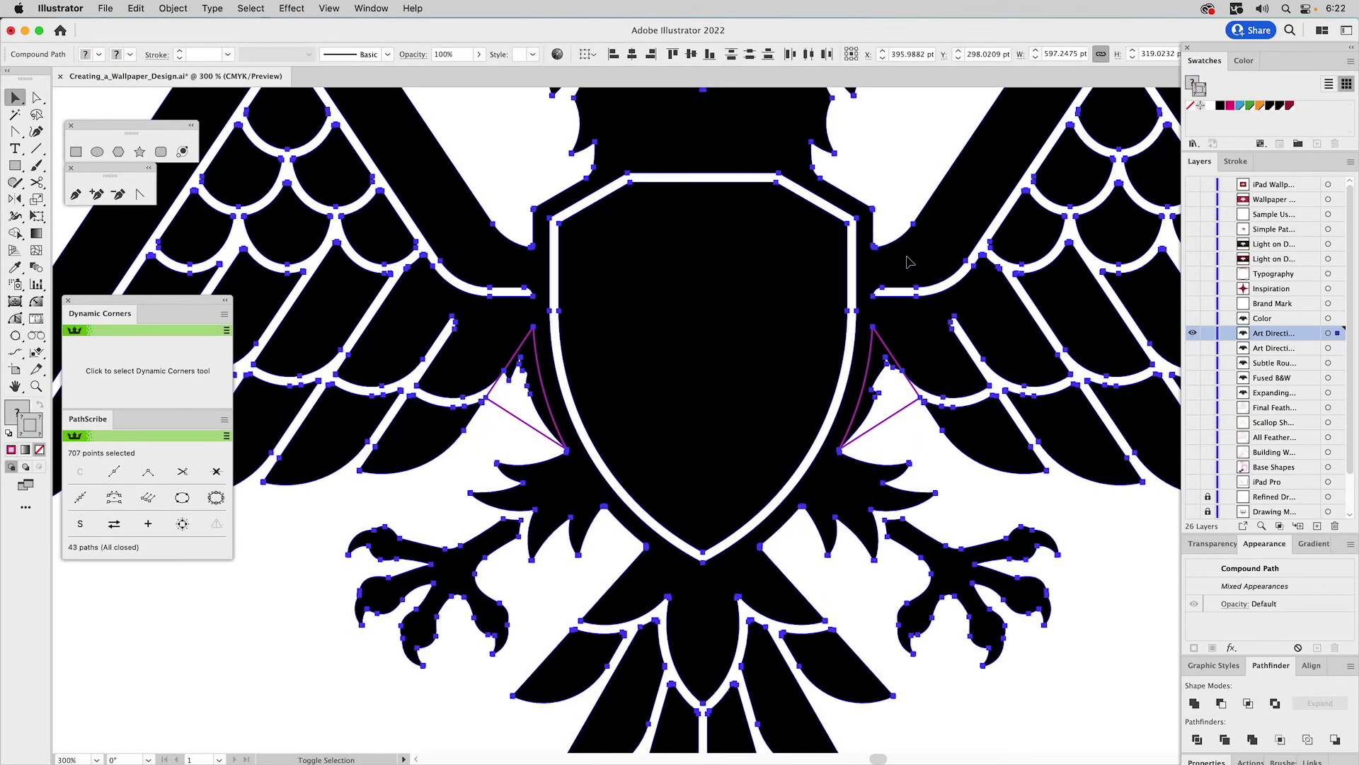
pyautogui.click(1223, 706)
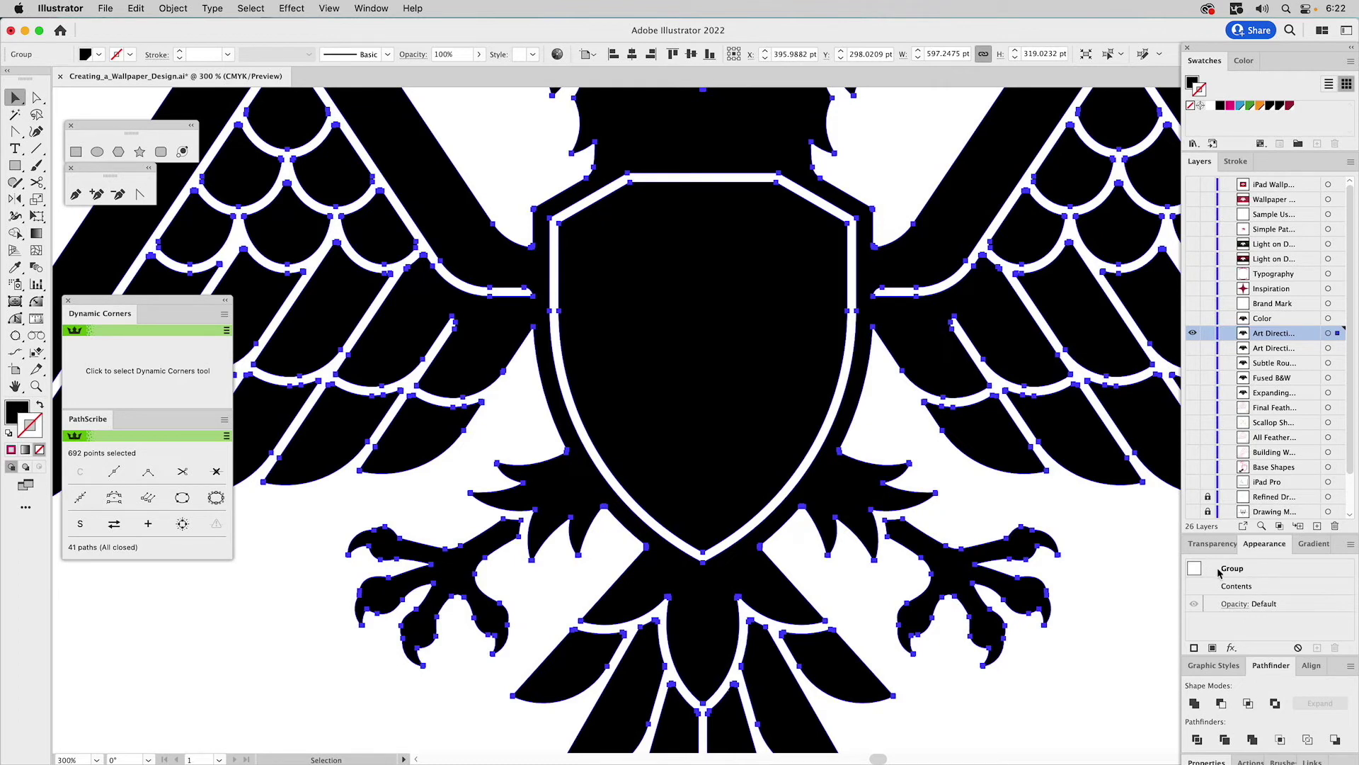
pyautogui.press('super+8')
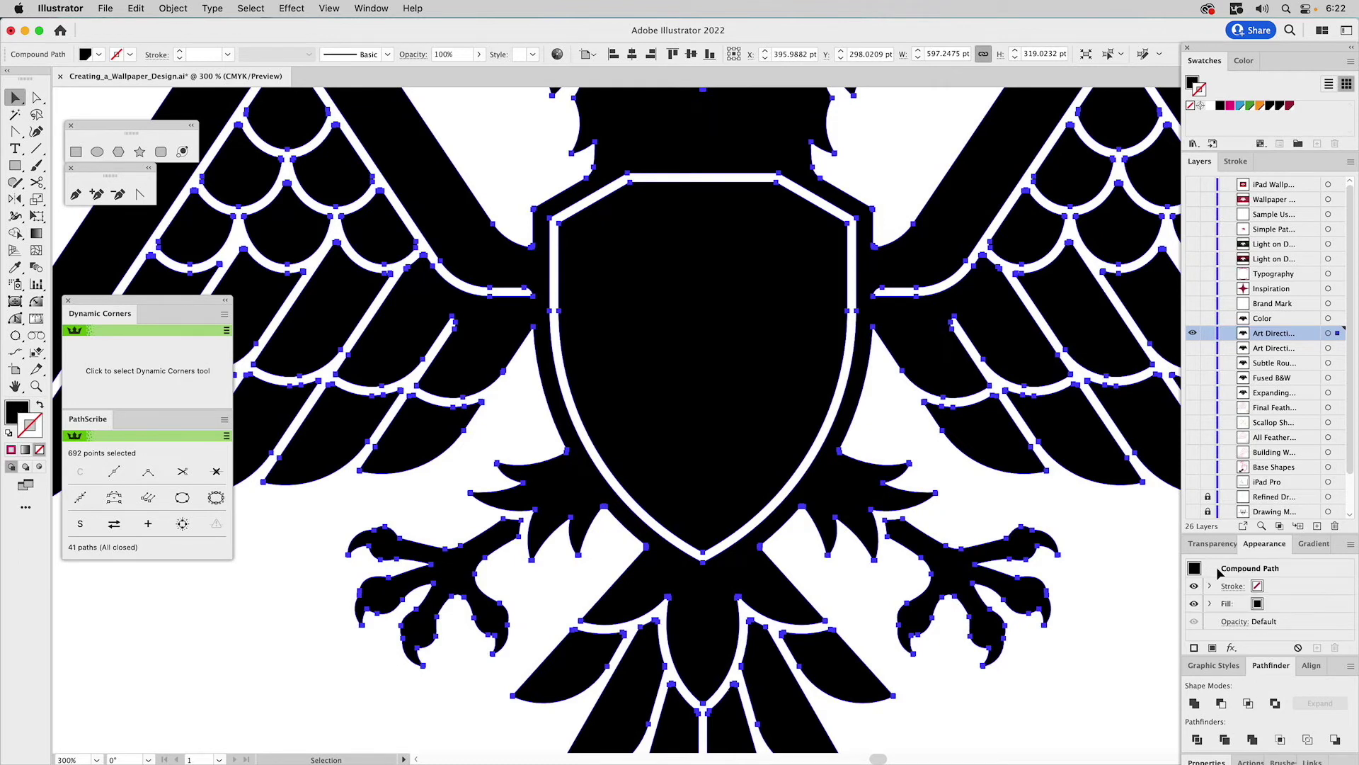
pyautogui.click(889, 413)
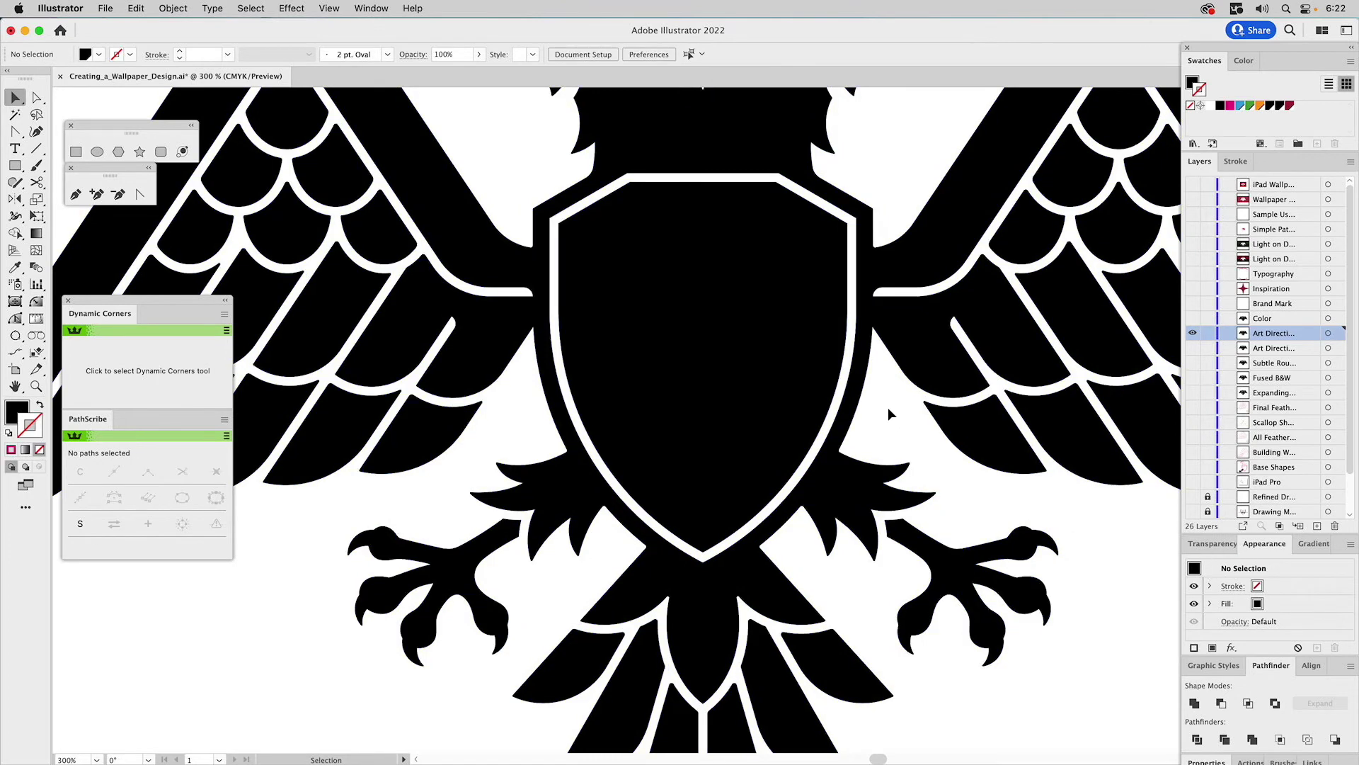
# - Undo the compound path and the subtraction of the magenta outlines from the eagle, leaving nothing selected
pyautogui.press('super+0')
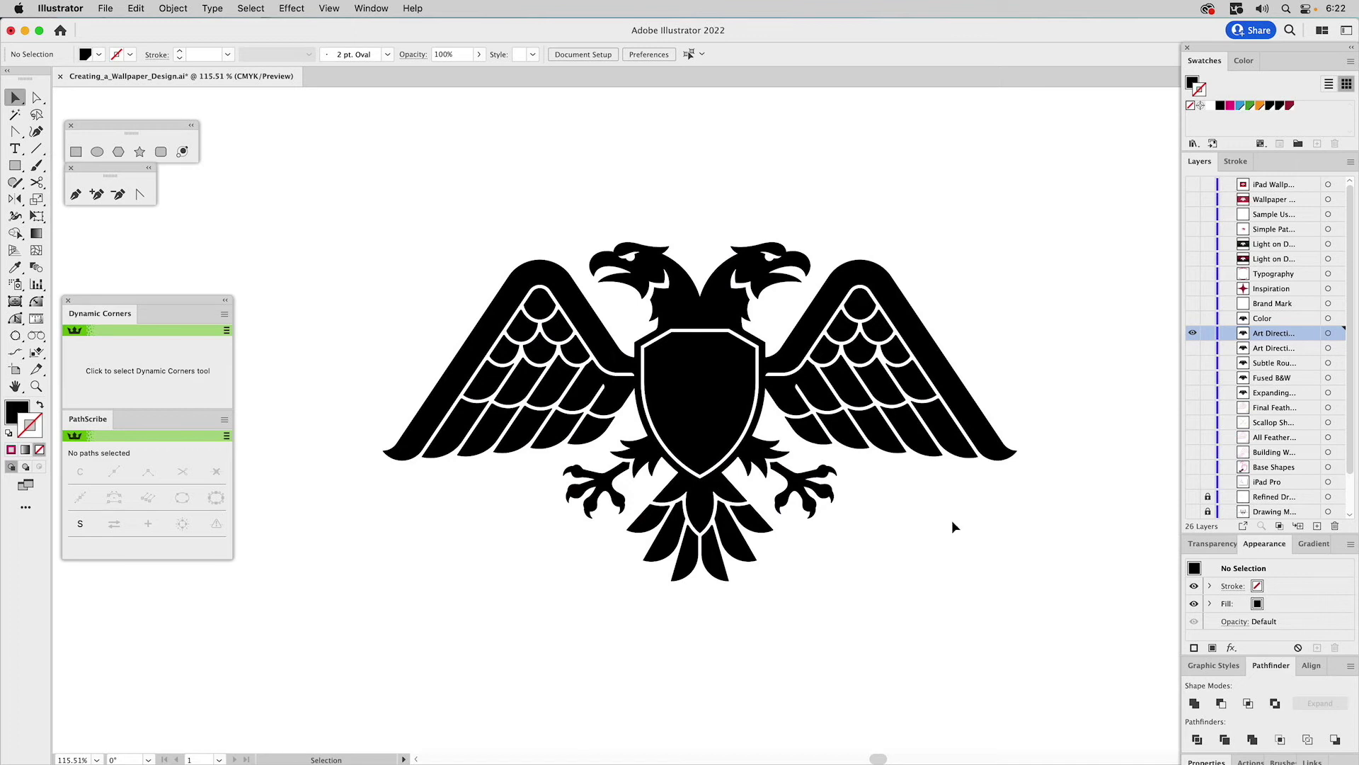
pyautogui.press('z')
pyautogui.moveTo(550, 321); pyautogui.dragTo(868, 560)
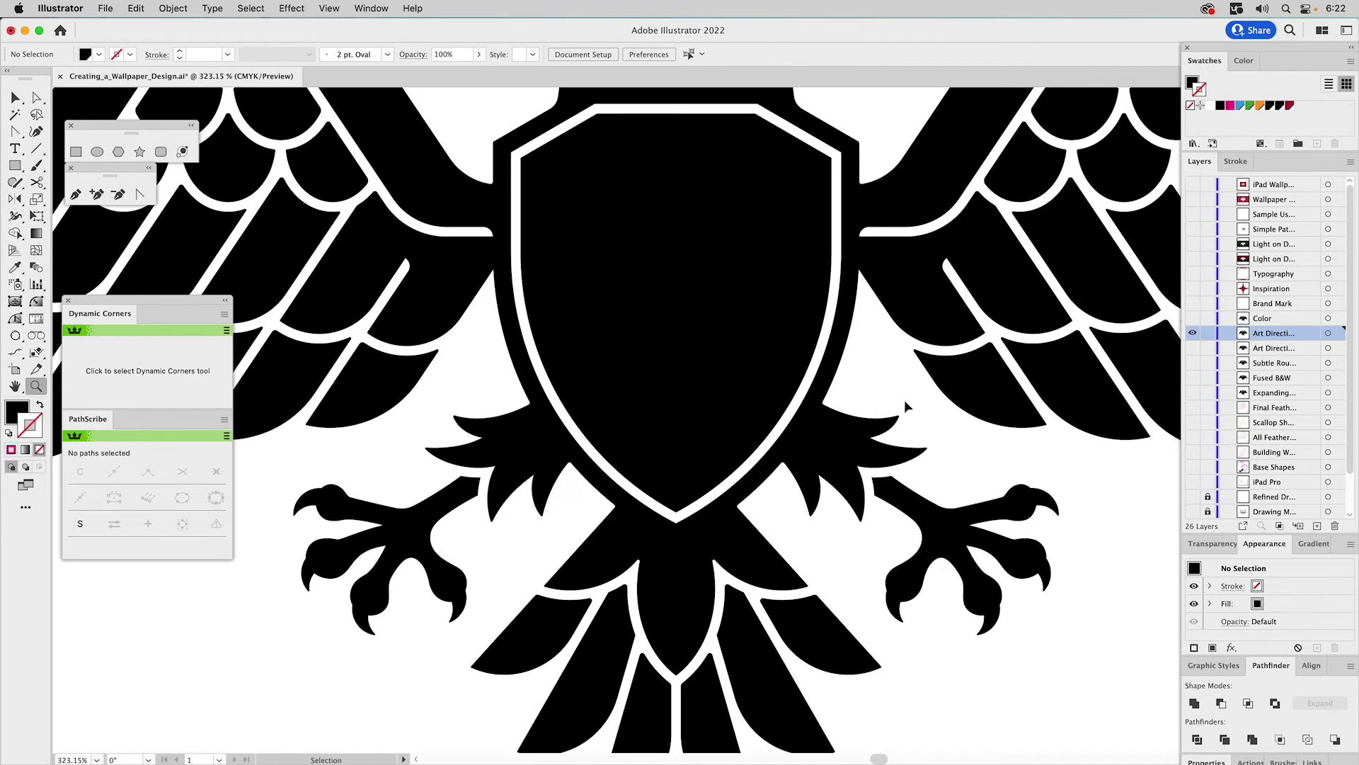
pyautogui.press('super+a')
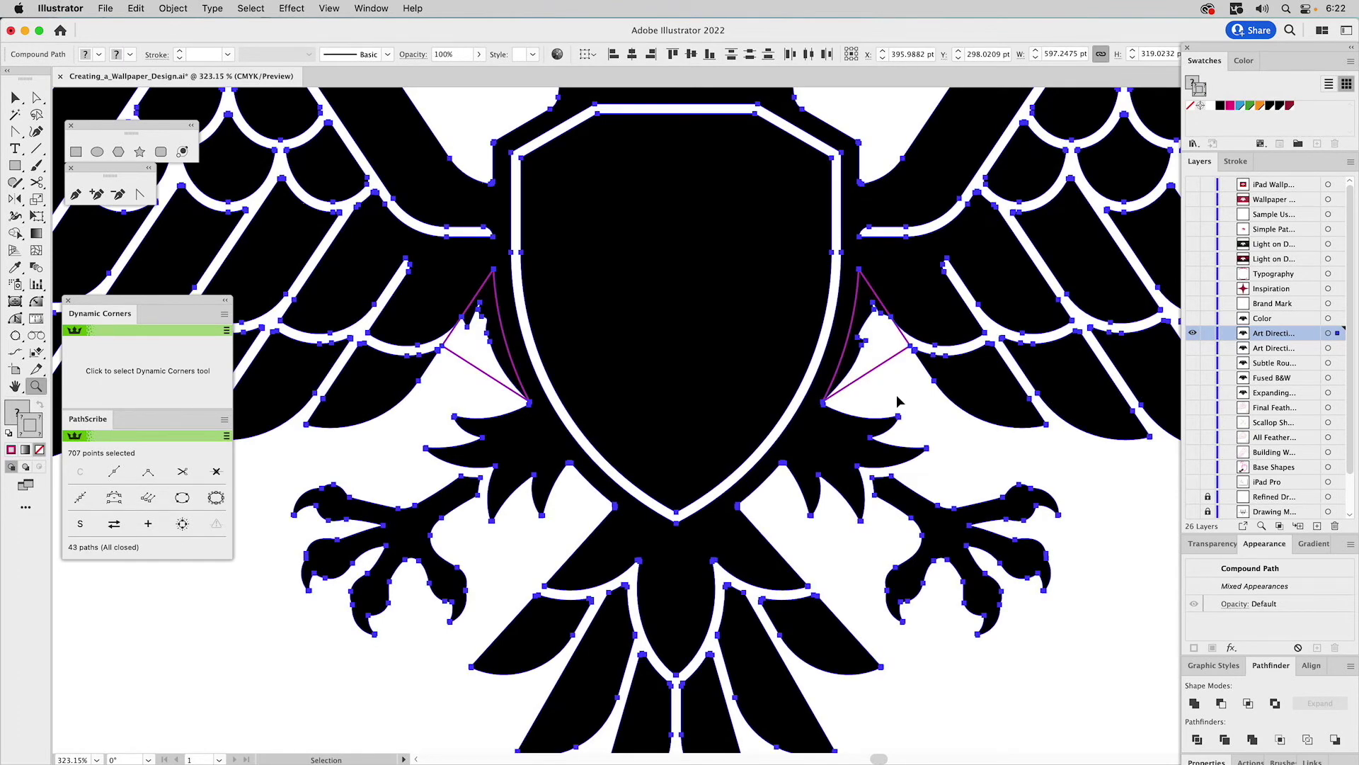
pyautogui.press('shift+super+a')
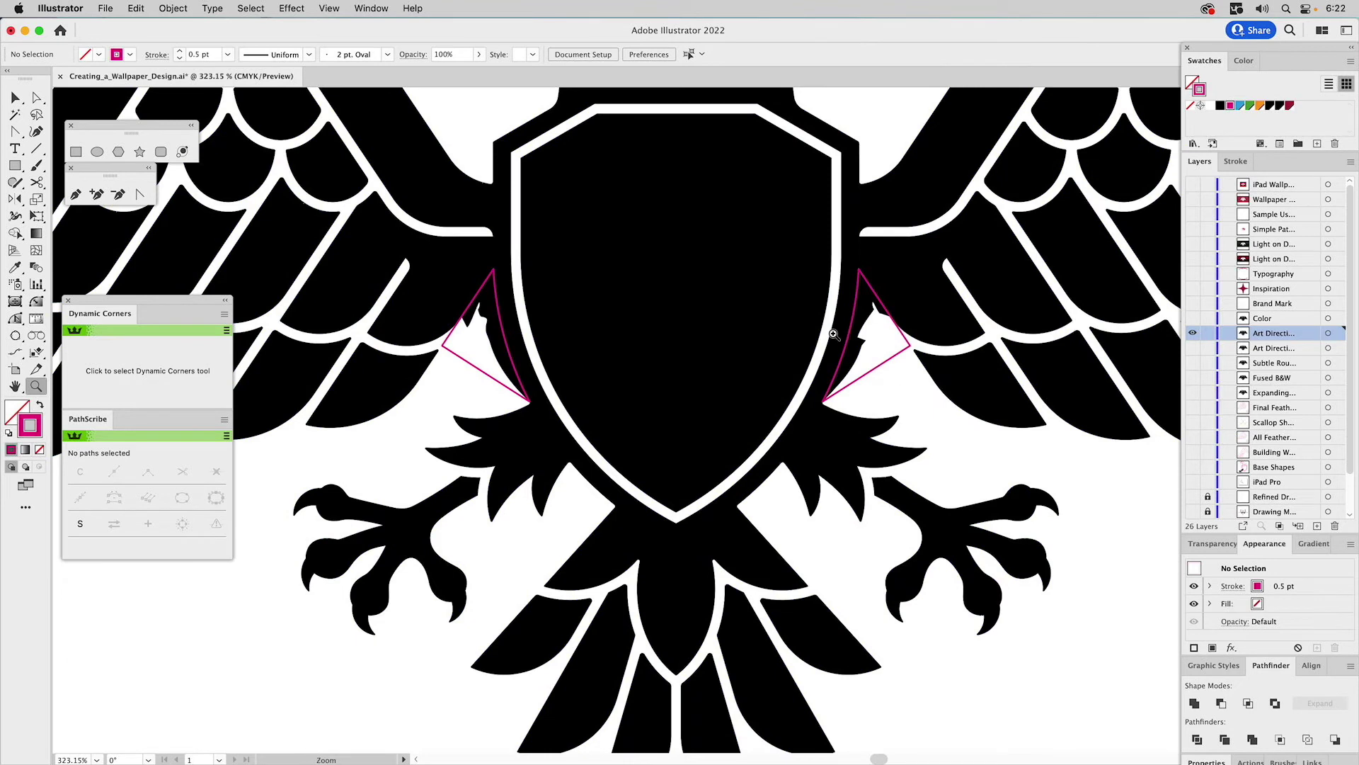
# - Round the upper corner of the right-hand magenta outline to a radius of about 7.37 pt
pyautogui.press('a')
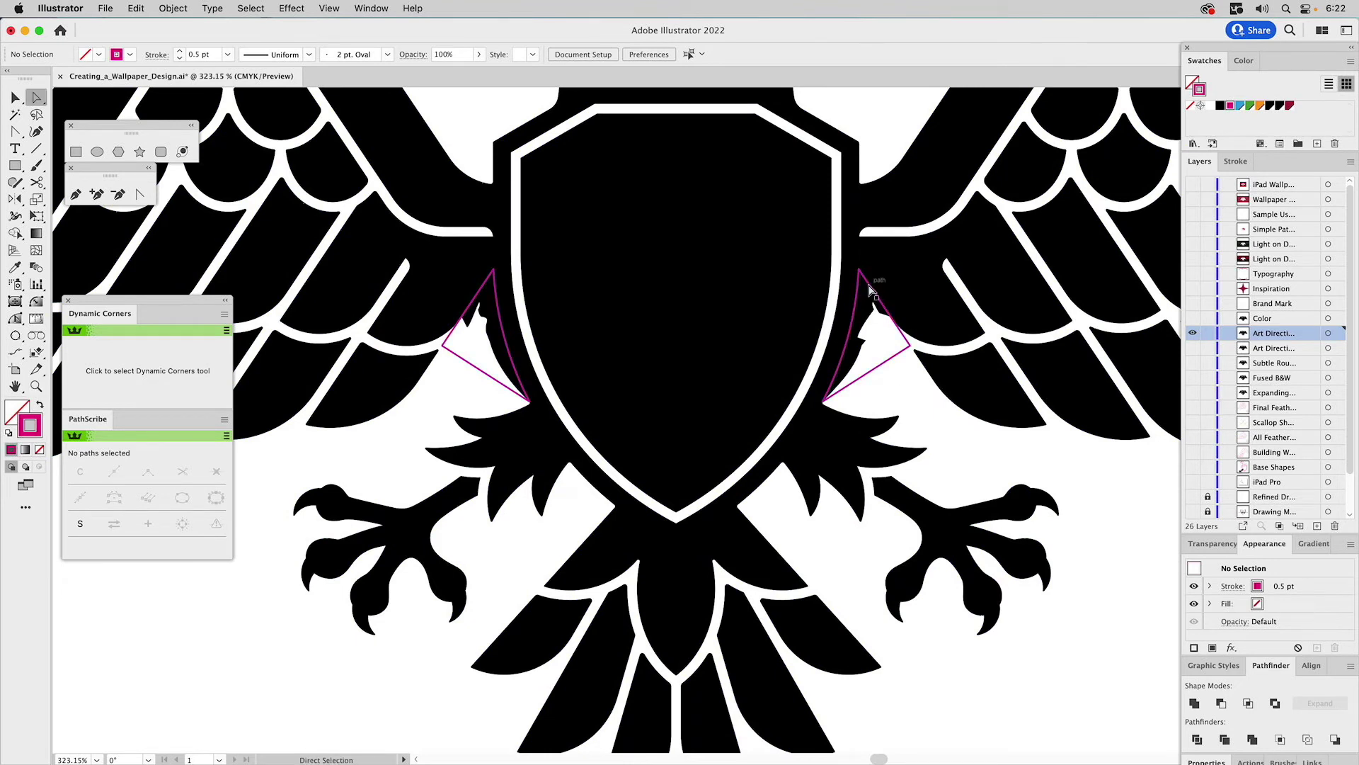
pyautogui.click(870, 286)
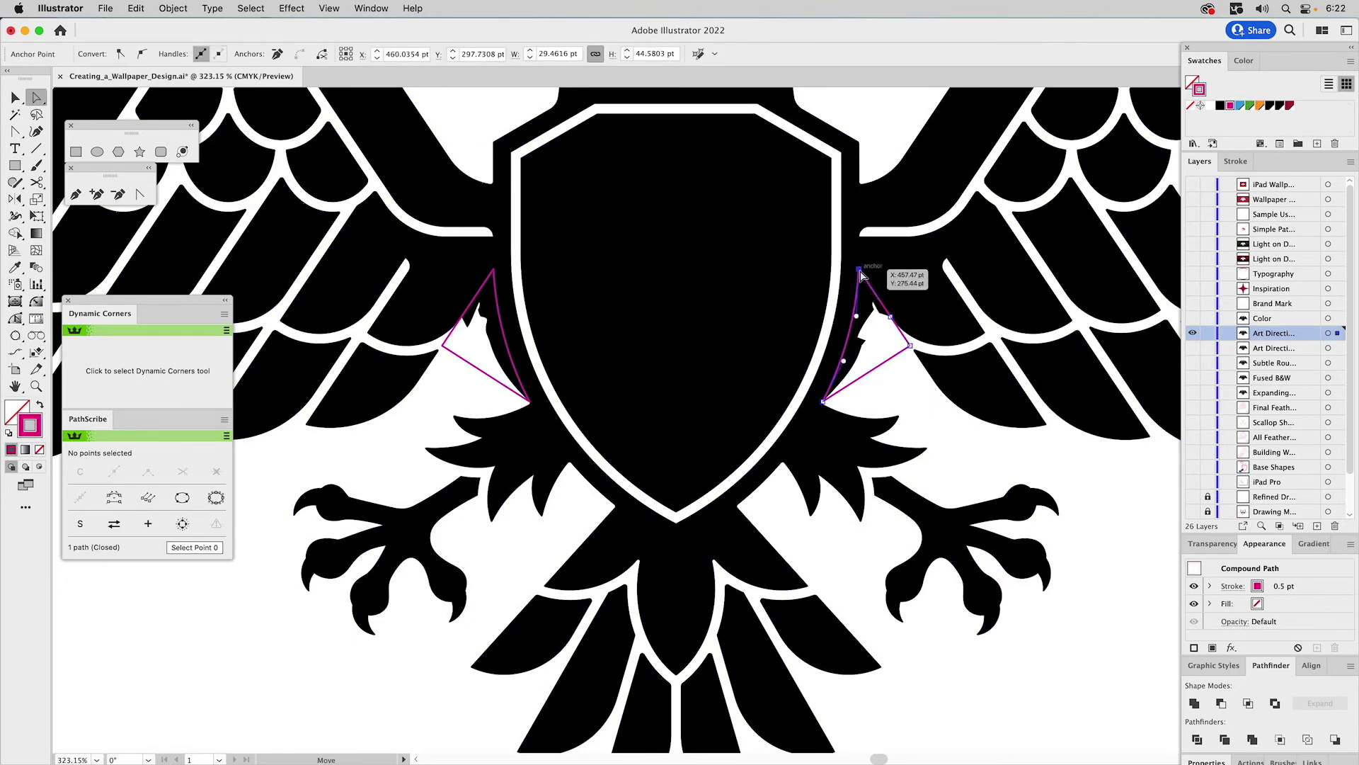
pyautogui.click(859, 270)
pyautogui.moveTo(863, 284); pyautogui.dragTo(910, 396)
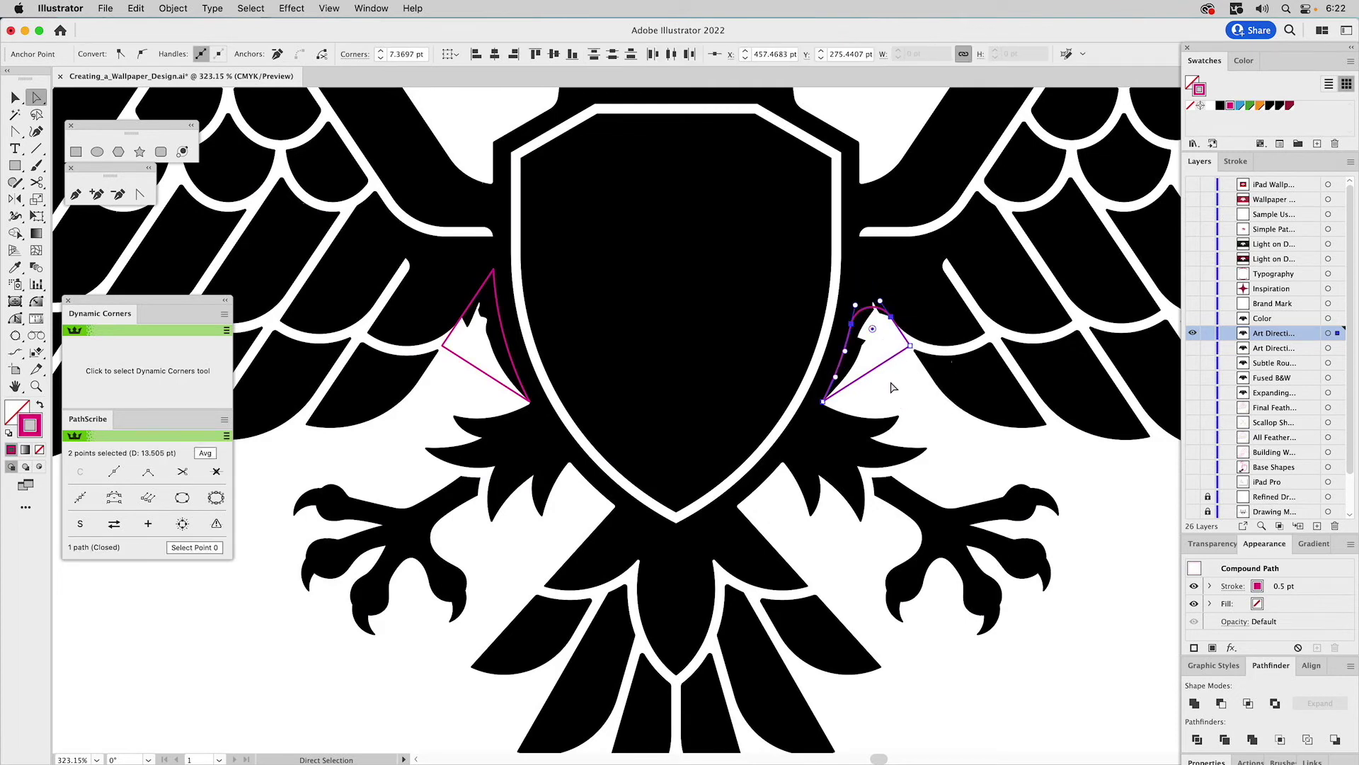
# - Round the upper corner of the left-hand magenta outline to match the right-hand one, leaving nothing selected
pyautogui.click(493, 272)
pyautogui.moveTo(491, 285); pyautogui.dragTo(463, 357)
pyautogui.click(453, 361)
# - Pull the upper tip of the white gap under the left wing down inside the rounded magenta outline
pyautogui.press('z')
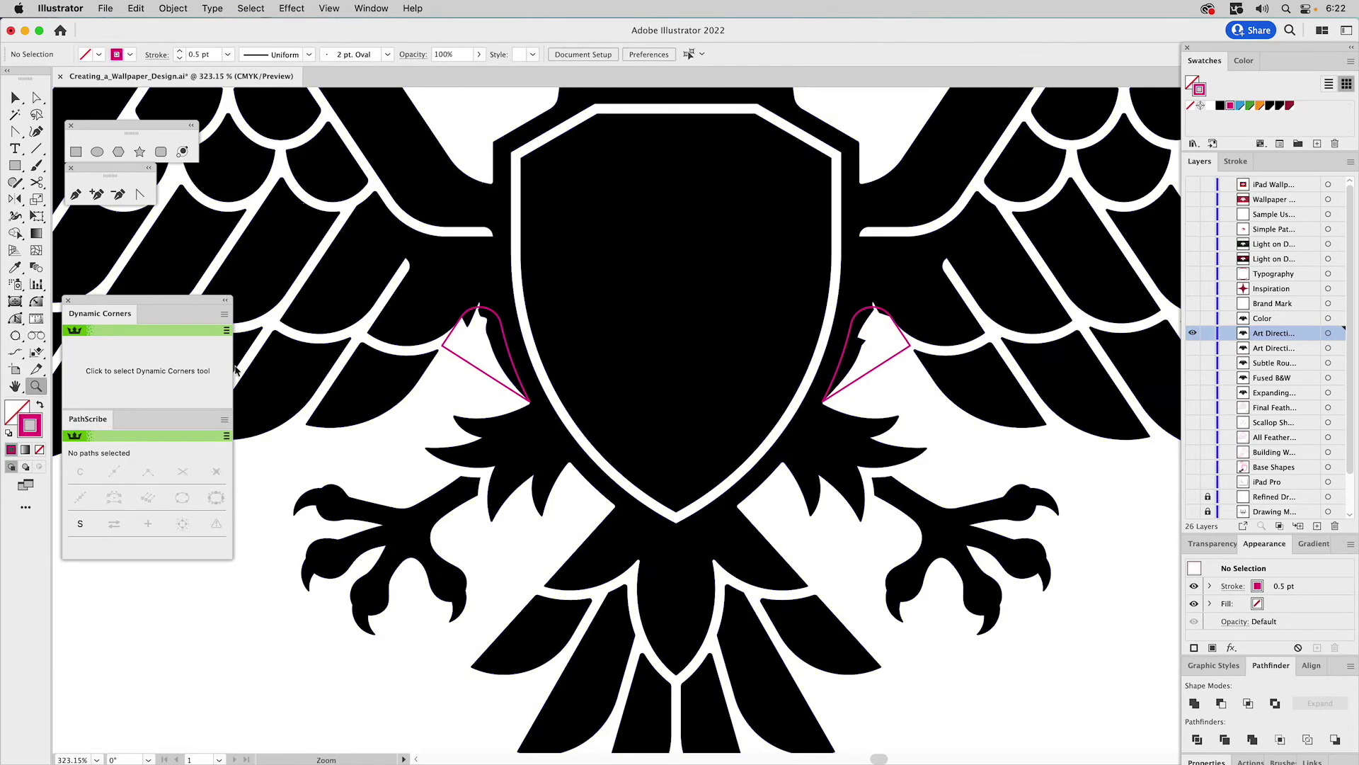
pyautogui.moveTo(425, 269); pyautogui.dragTo(521, 382)
pyautogui.press('a')
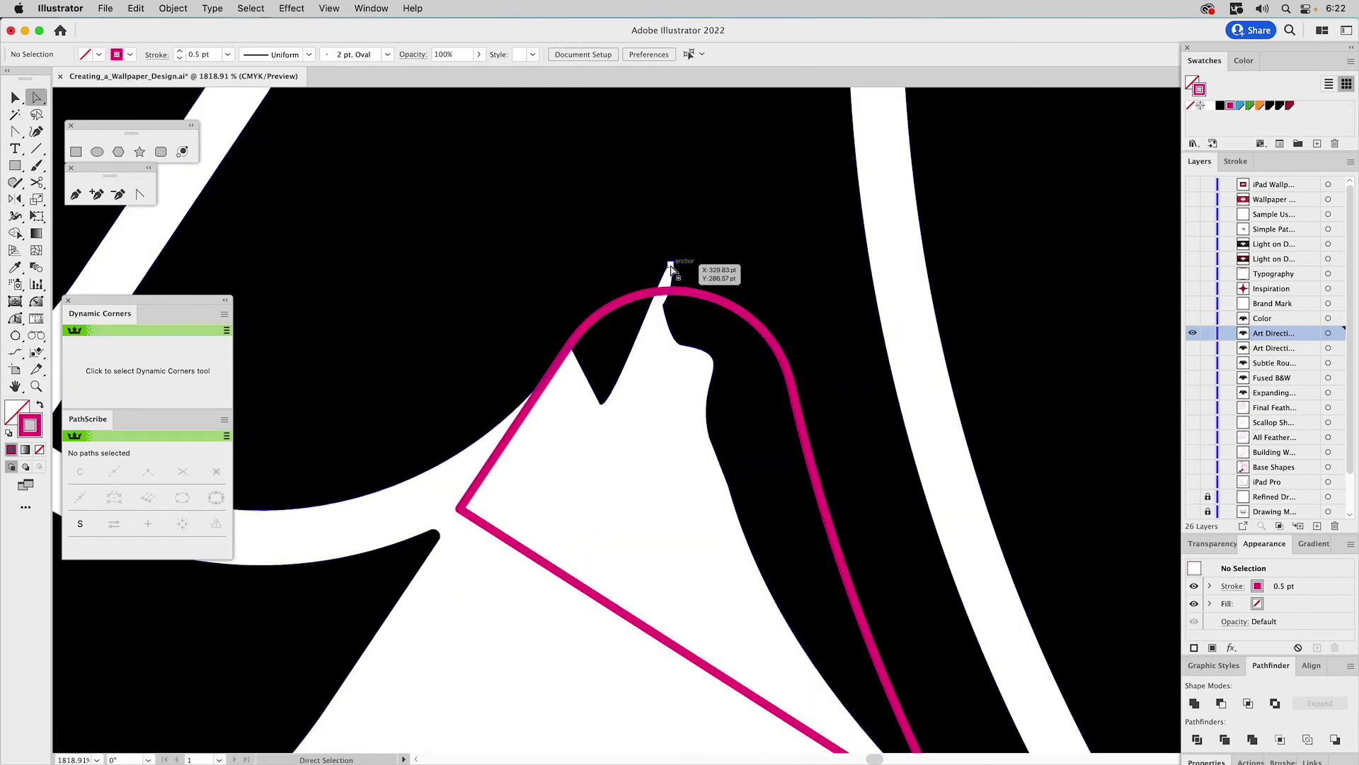
pyautogui.click(640, 358)
pyautogui.moveTo(664, 305); pyautogui.dragTo(557, 364)
# - Move the upper tip and neighbouring anchor point of the right-hand white gap down inside the rounded magenta outline
pyautogui.hscroll(10, 828, 300)
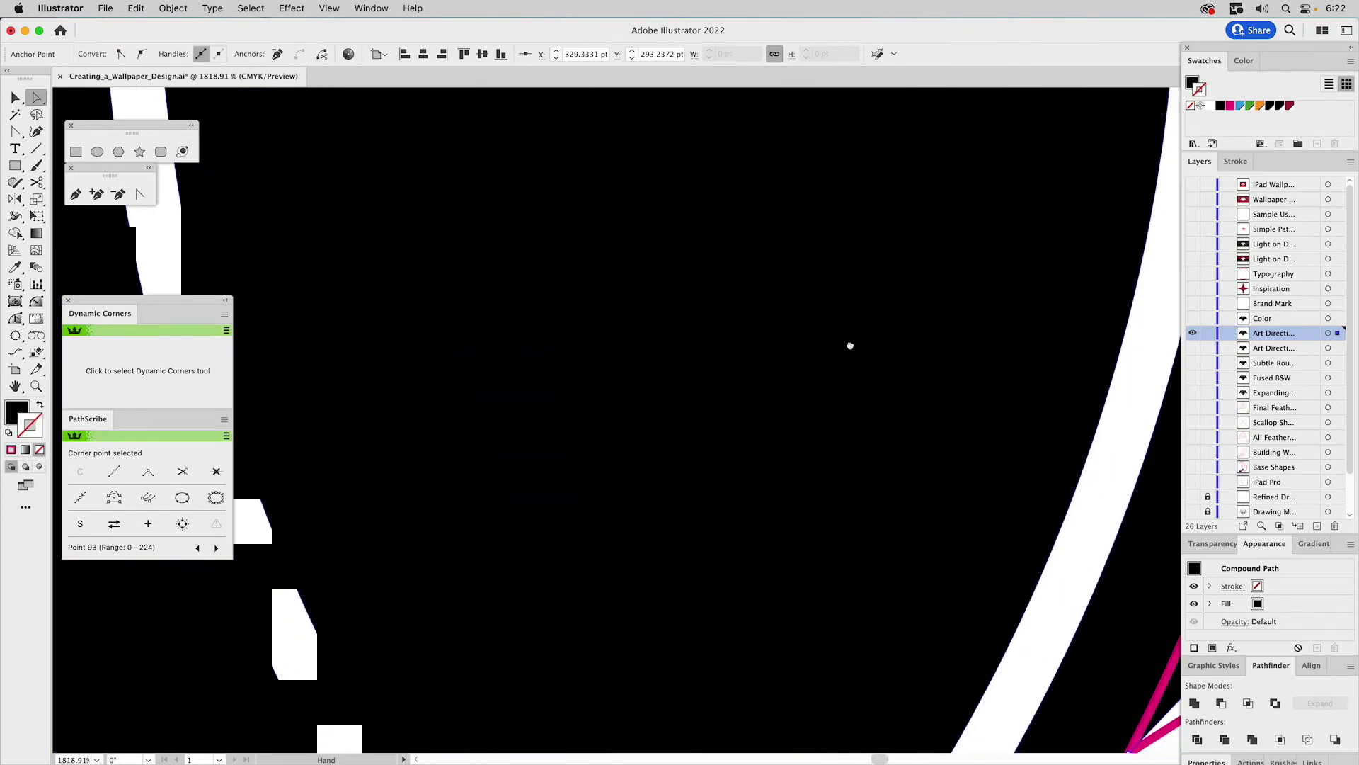
pyautogui.moveTo(766, 210); pyautogui.dragTo(738, 245)
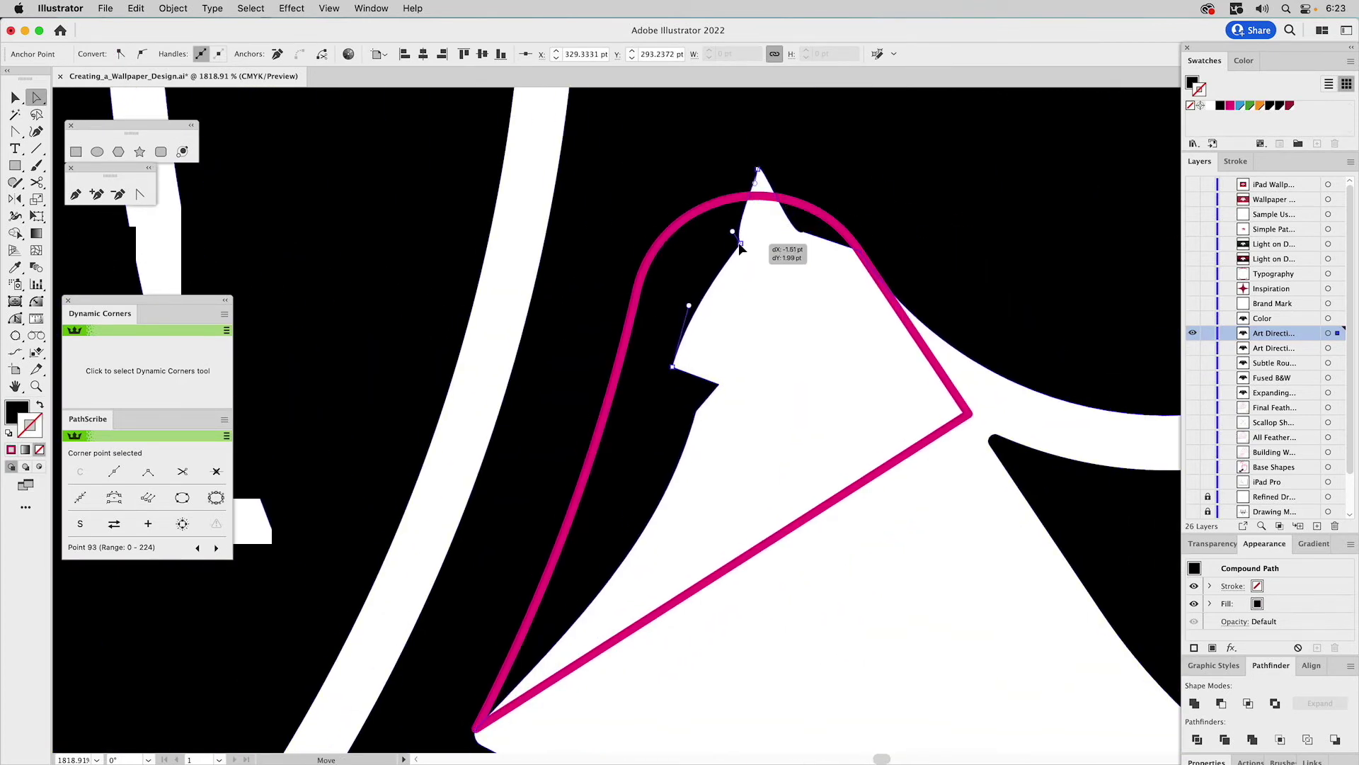
pyautogui.moveTo(759, 170); pyautogui.dragTo(771, 269)
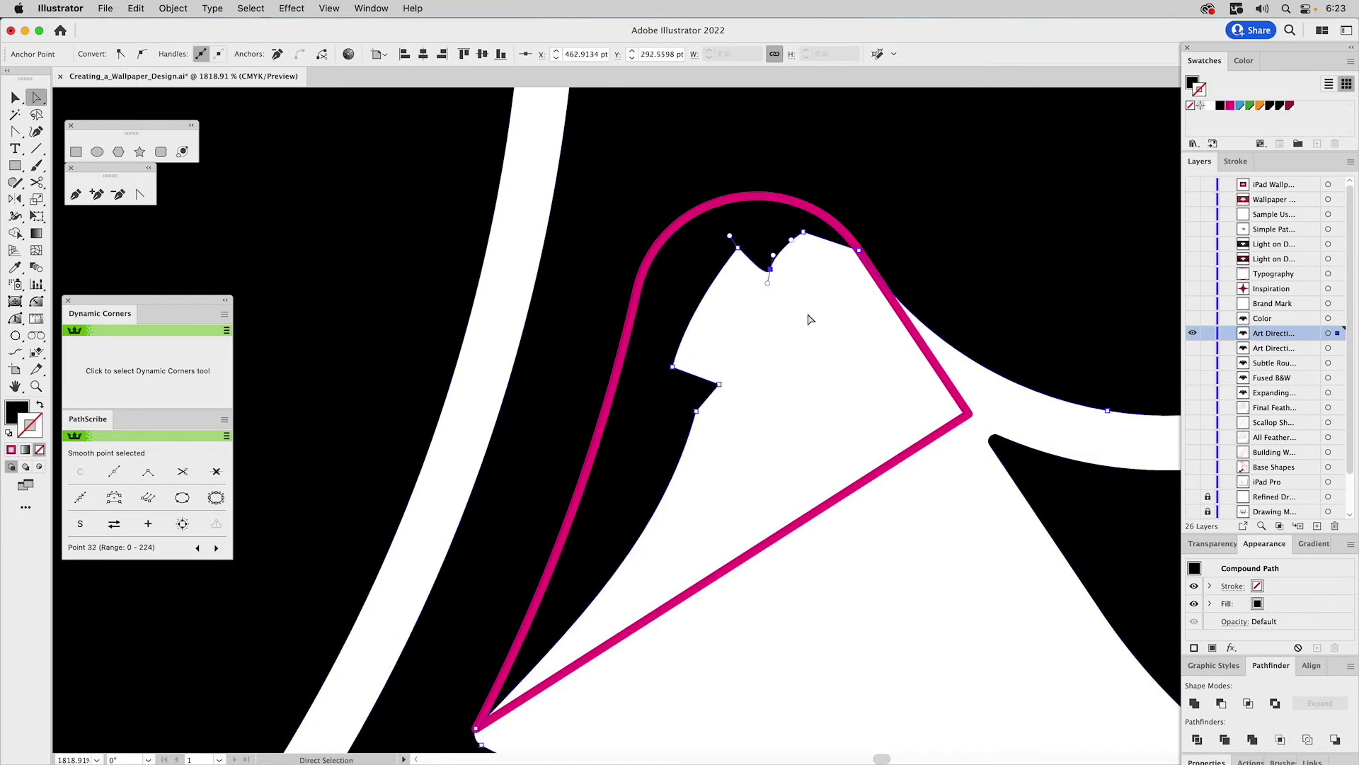
pyautogui.click(775, 393)
# - Subtract both rounded magenta outlines from the black eagle with Minus Front, leaving nothing selected
pyautogui.click(36, 386)
pyautogui.keyDown('alt'); pyautogui.click(665, 434); pyautogui.keyUp('alt')
pyautogui.keyDown('alt'); pyautogui.click(665, 433); pyautogui.keyUp('alt')
pyautogui.keyDown('alt'); pyautogui.click(665, 432); pyautogui.keyUp('alt')
pyautogui.keyDown('alt'); pyautogui.click(666, 433); pyautogui.keyUp('alt')
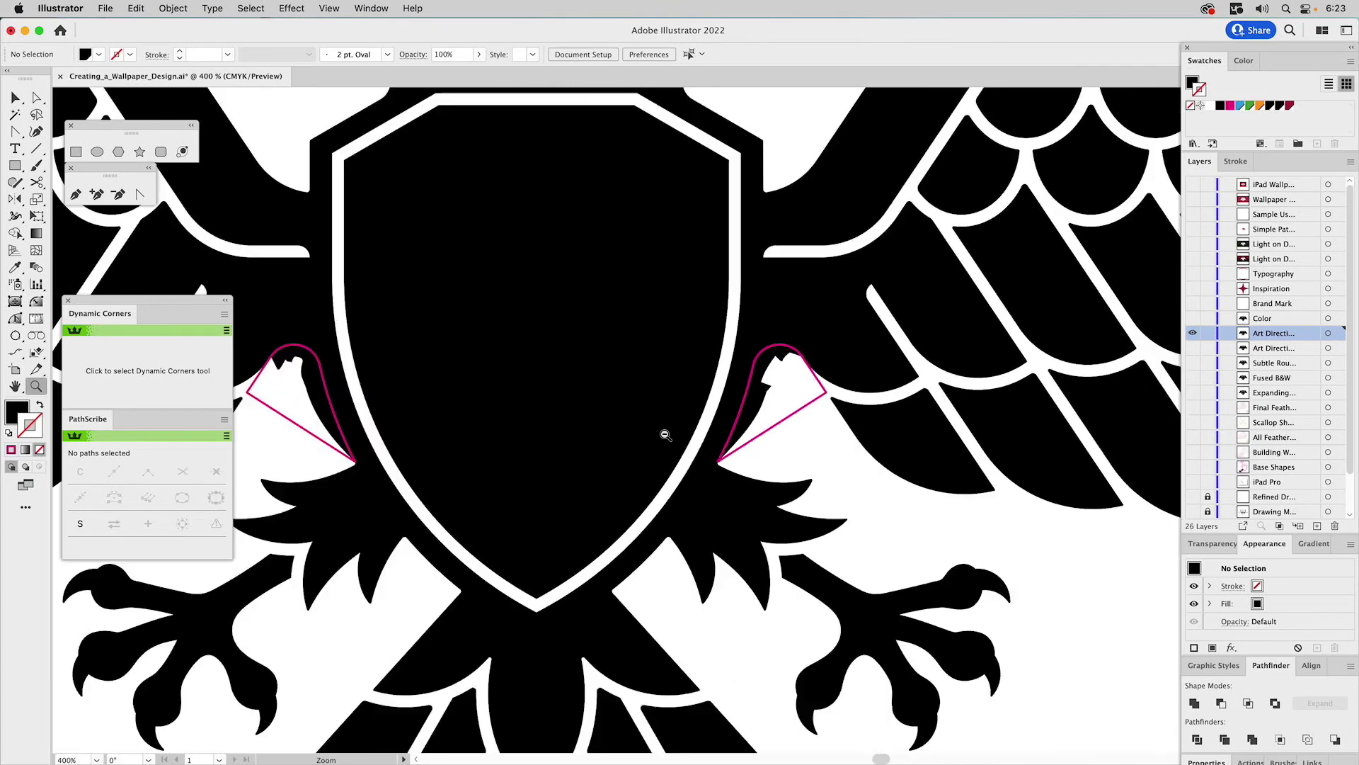
pyautogui.keyDown('alt'); pyautogui.click(666, 432); pyautogui.keyUp('alt')
pyautogui.press('v')
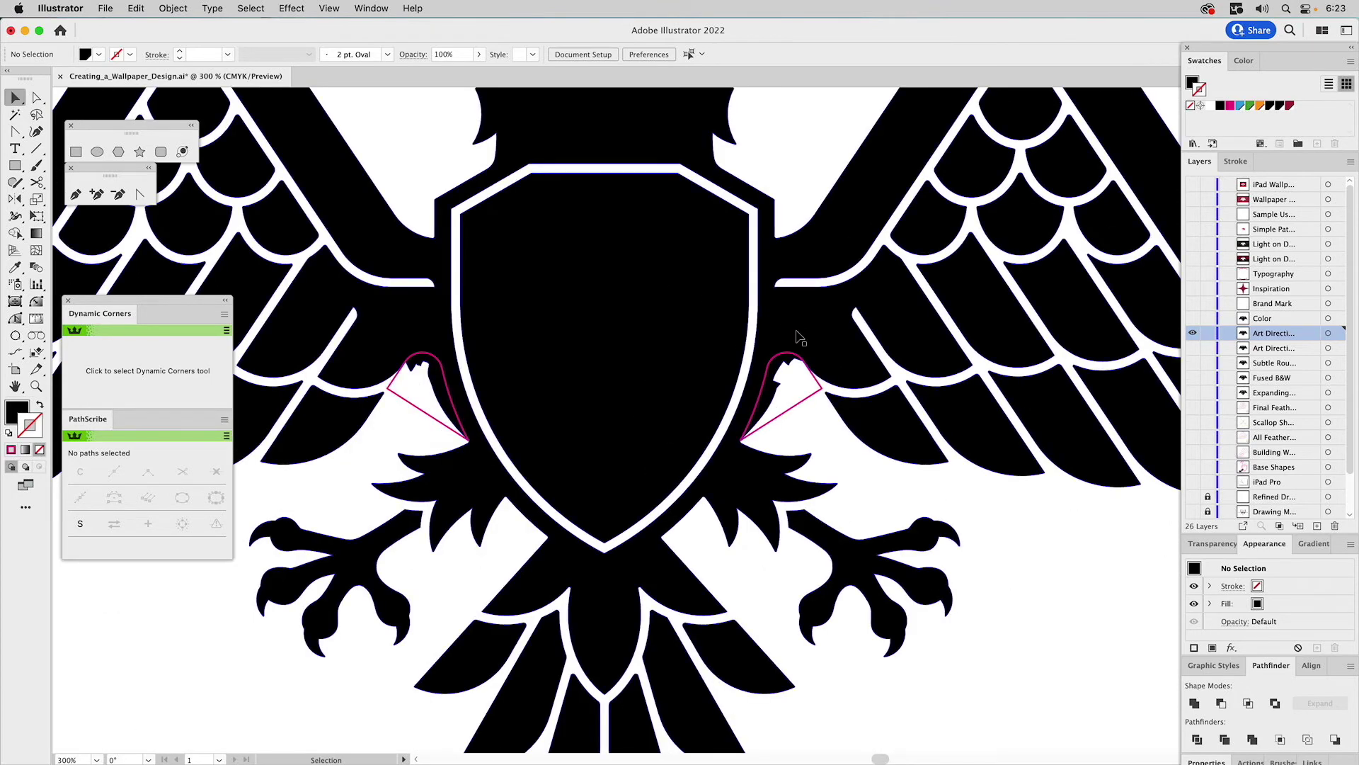
pyautogui.click(797, 360)
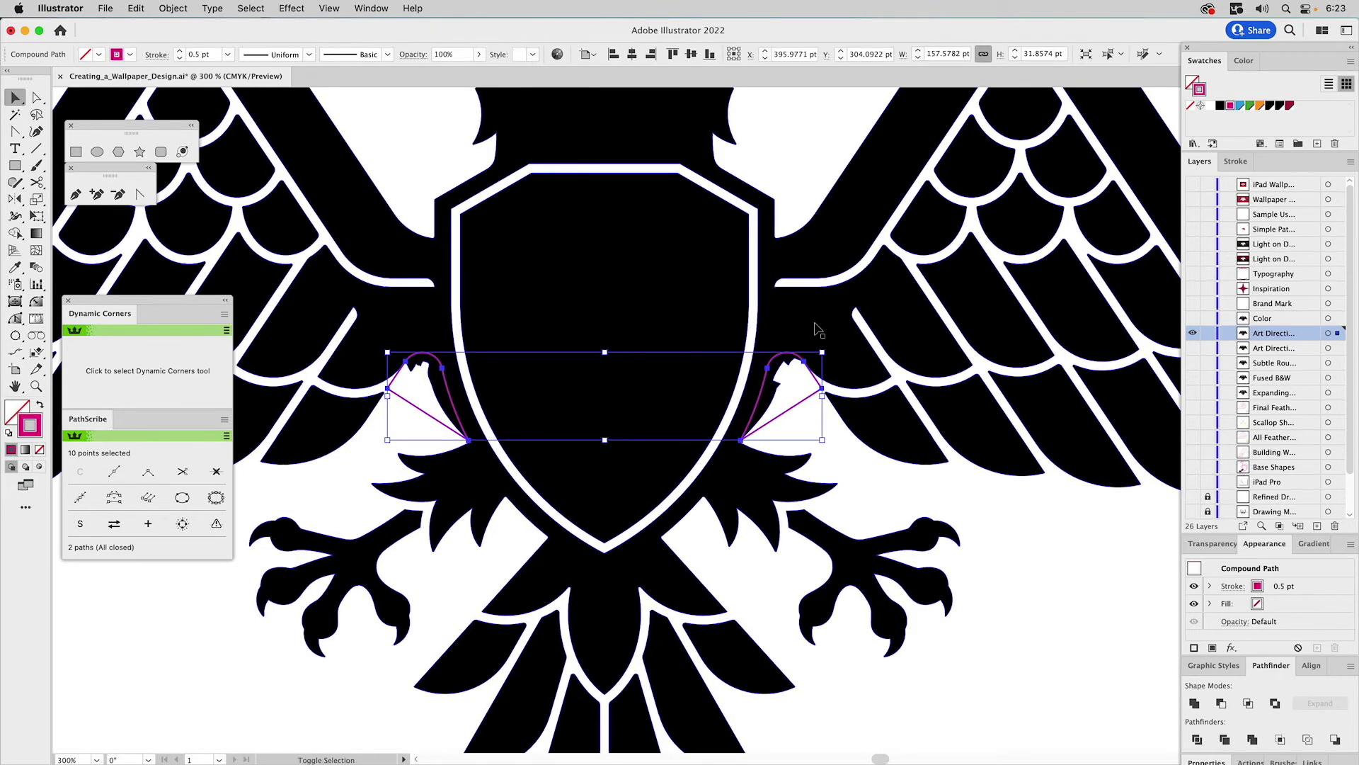
pyautogui.click(813, 325)
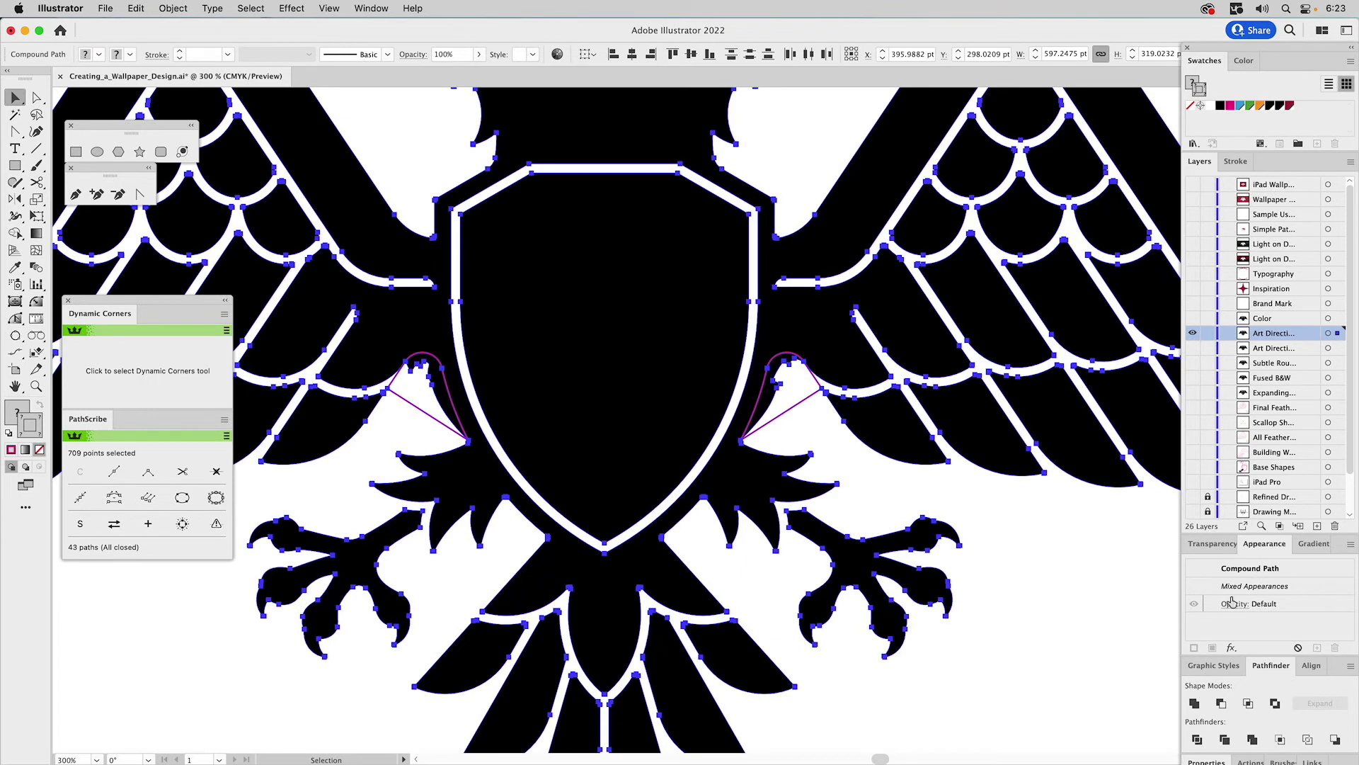
pyautogui.click(1219, 704)
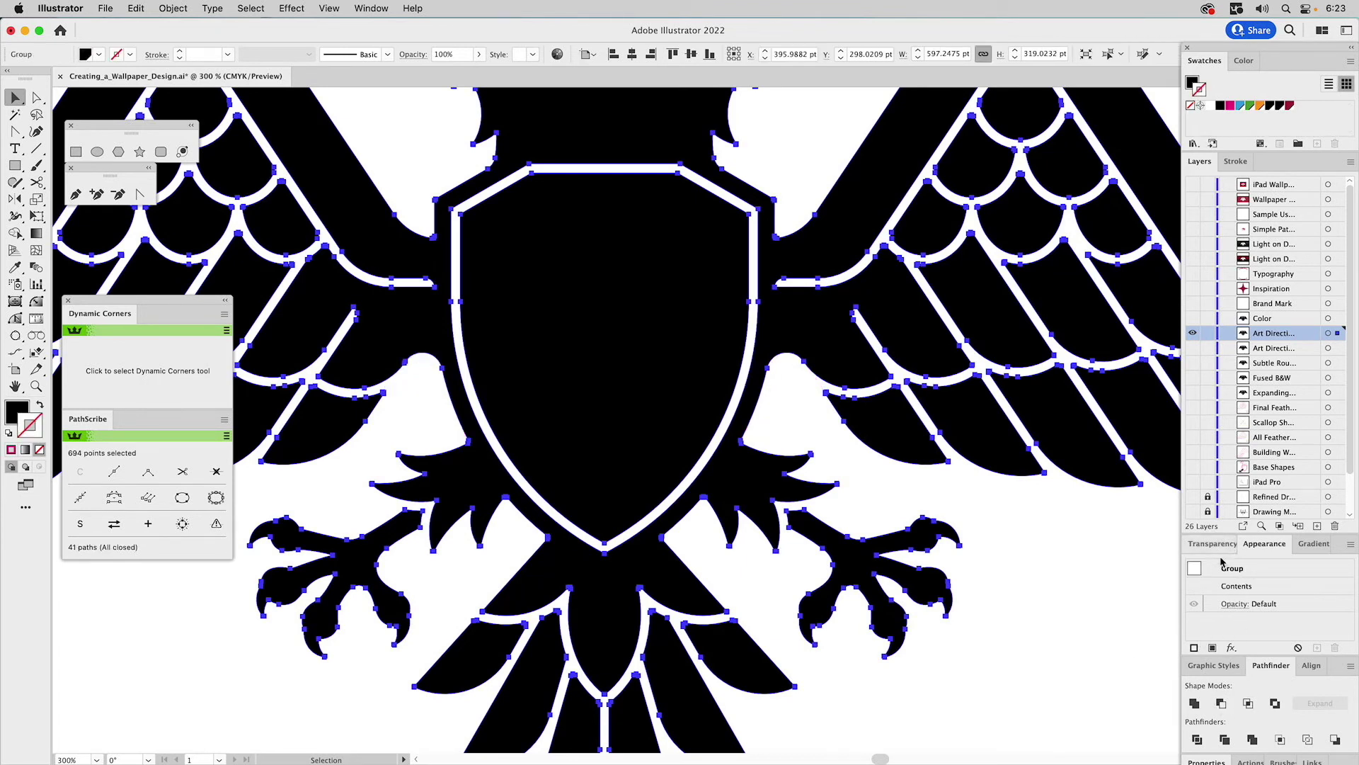
pyautogui.click(1072, 542)
# - Show the Color layer in place of the Art Direction layer and fill its eagle with the dark red swatch
pyautogui.press('super+0')
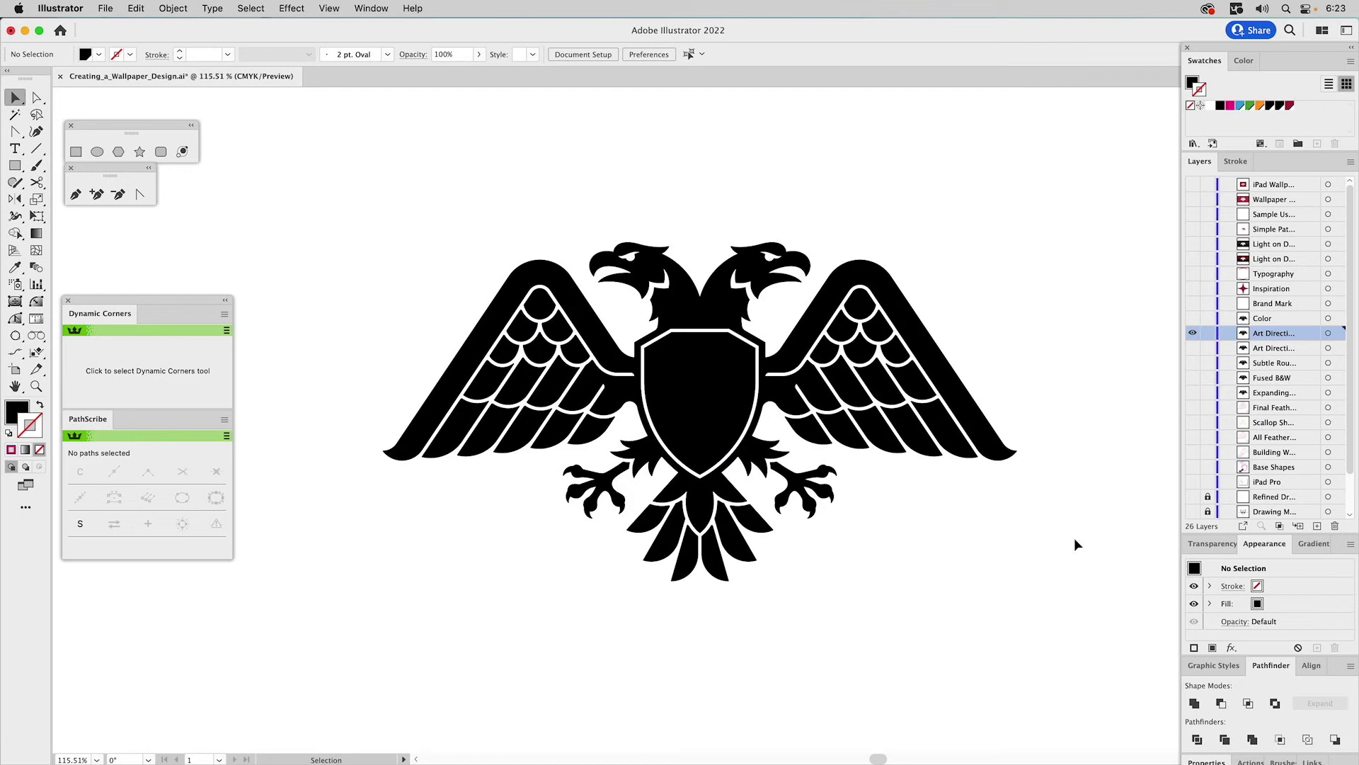
pyautogui.click(1193, 317)
pyautogui.click(1193, 334)
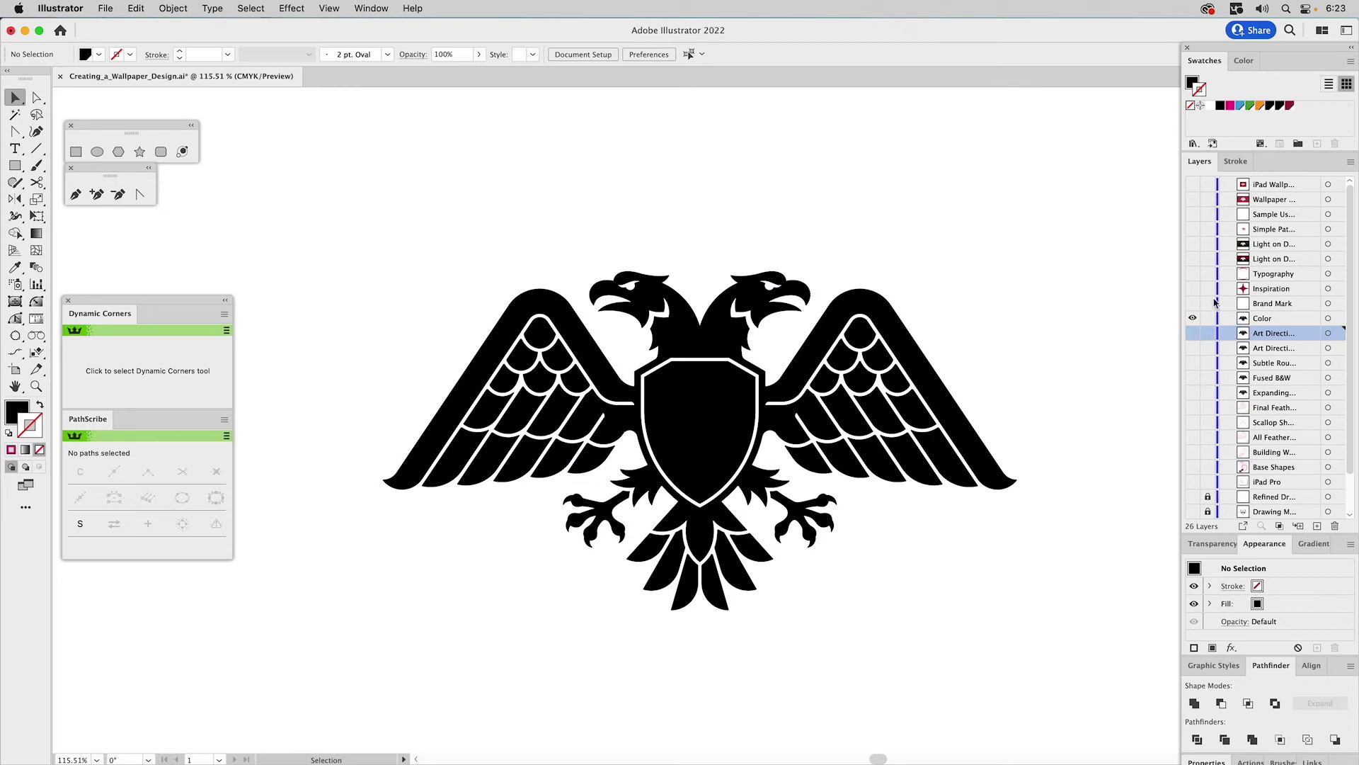
pyautogui.click(880, 306)
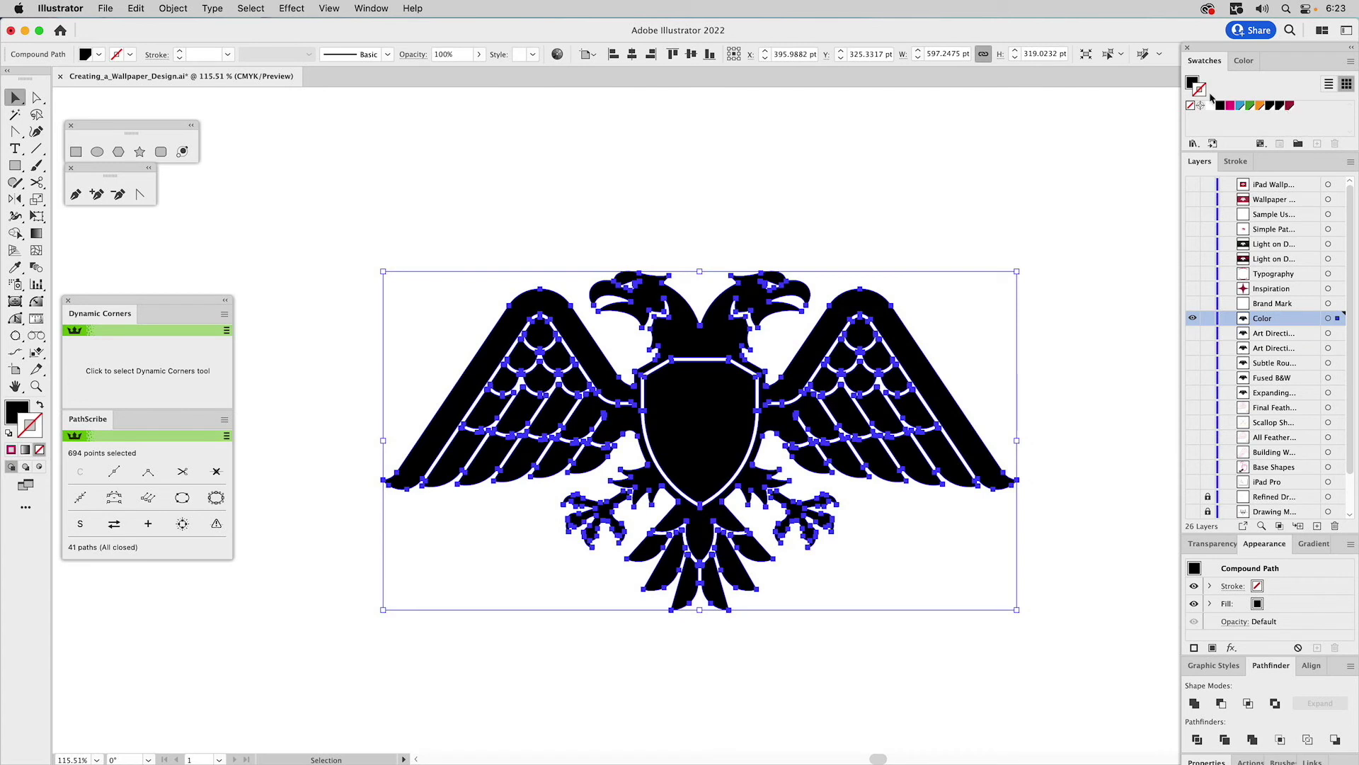
pyautogui.click(1193, 83)
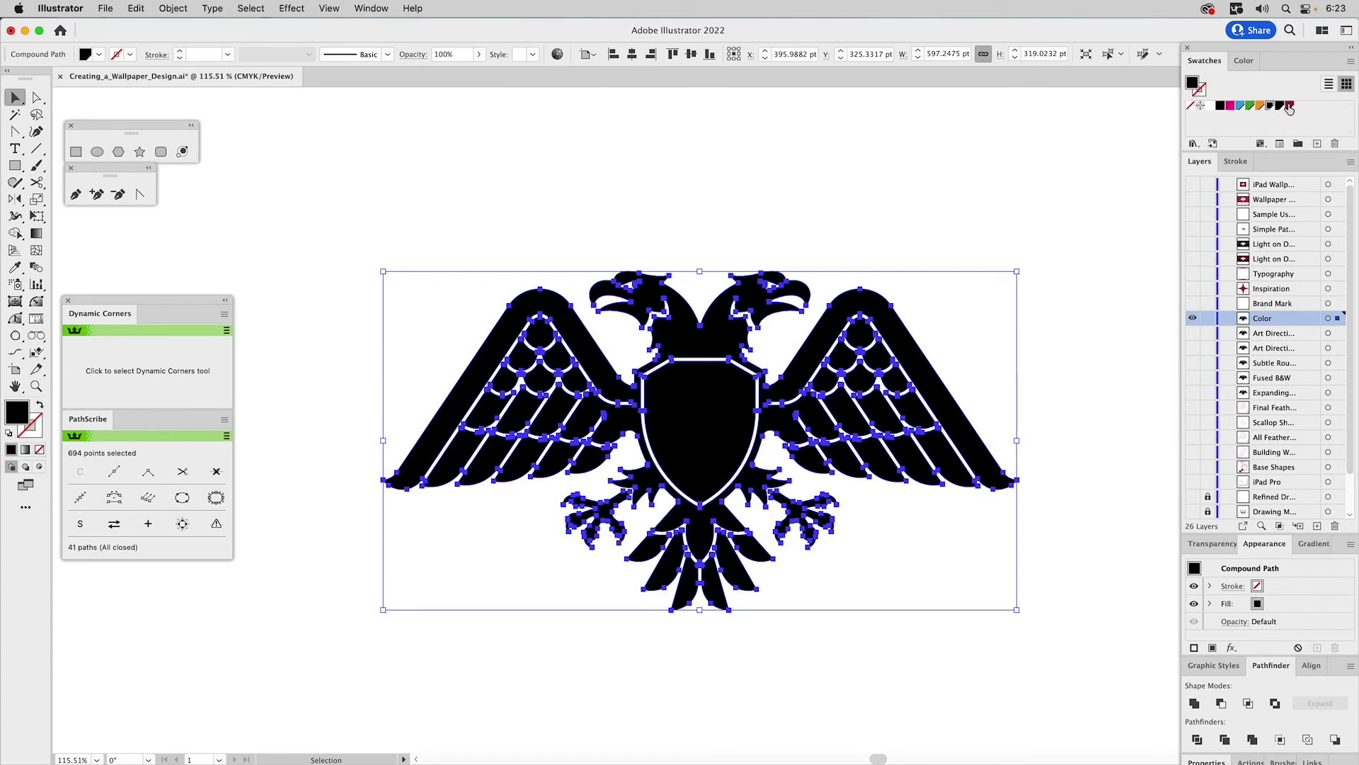
pyautogui.click(1289, 105)
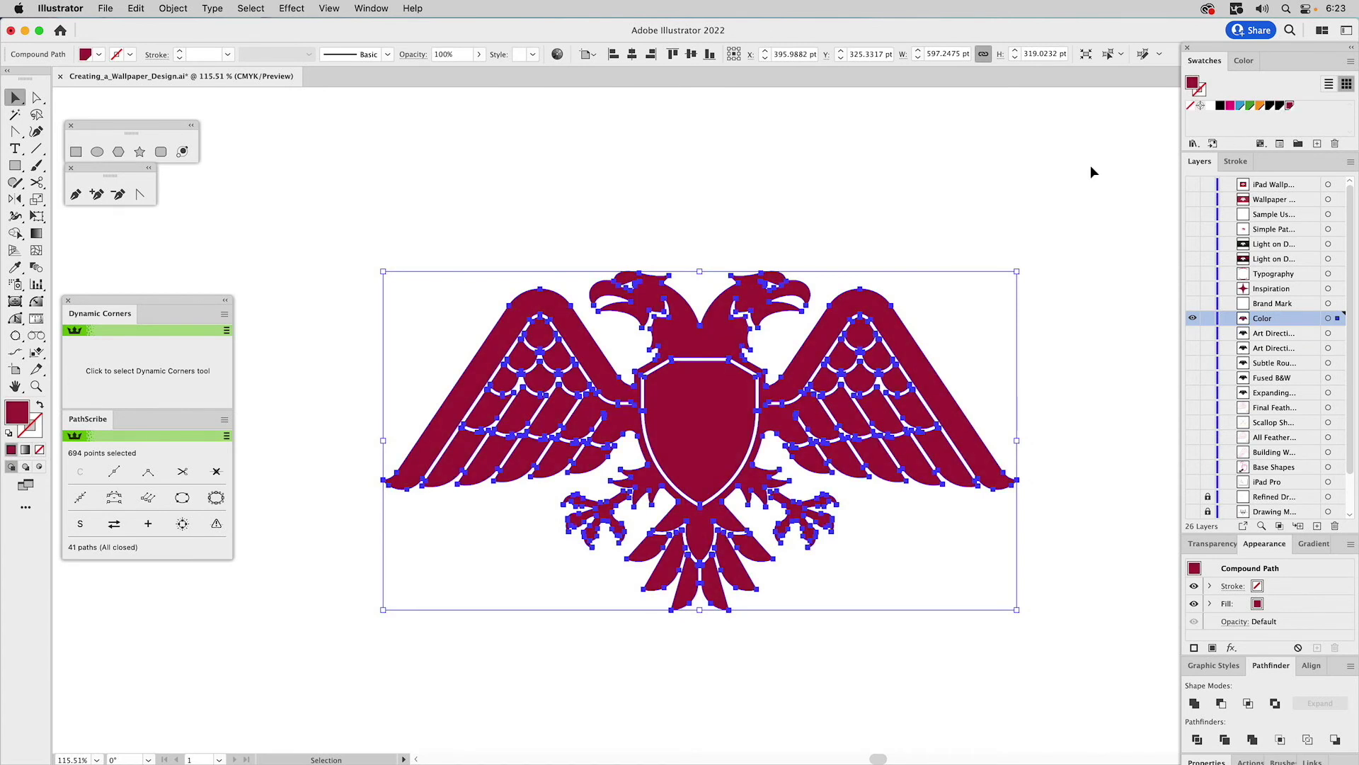
pyautogui.click(1049, 184)
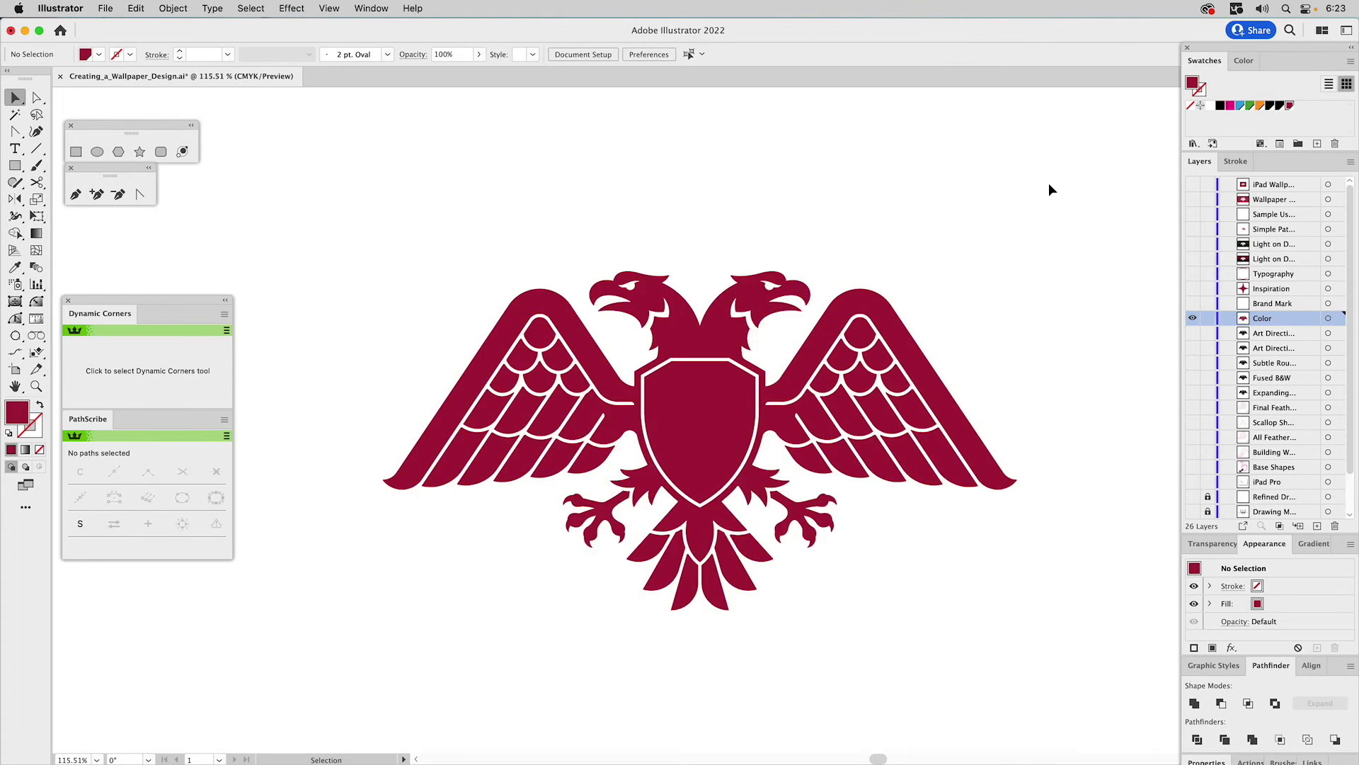
# - Show the Brand Mark, Inspiration and Typography layers together with the dark red eagle
pyautogui.click(1192, 303)
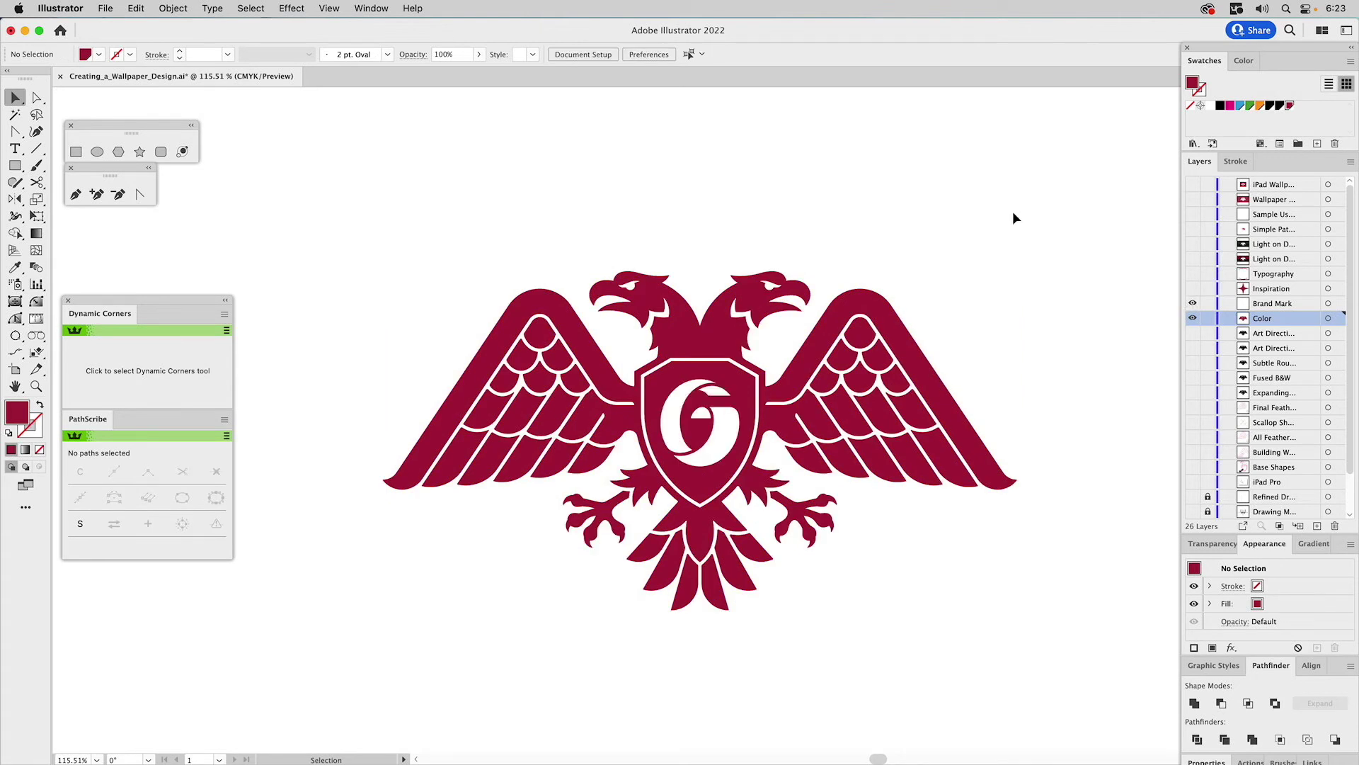
pyautogui.click(1192, 289)
pyautogui.click(1192, 275)
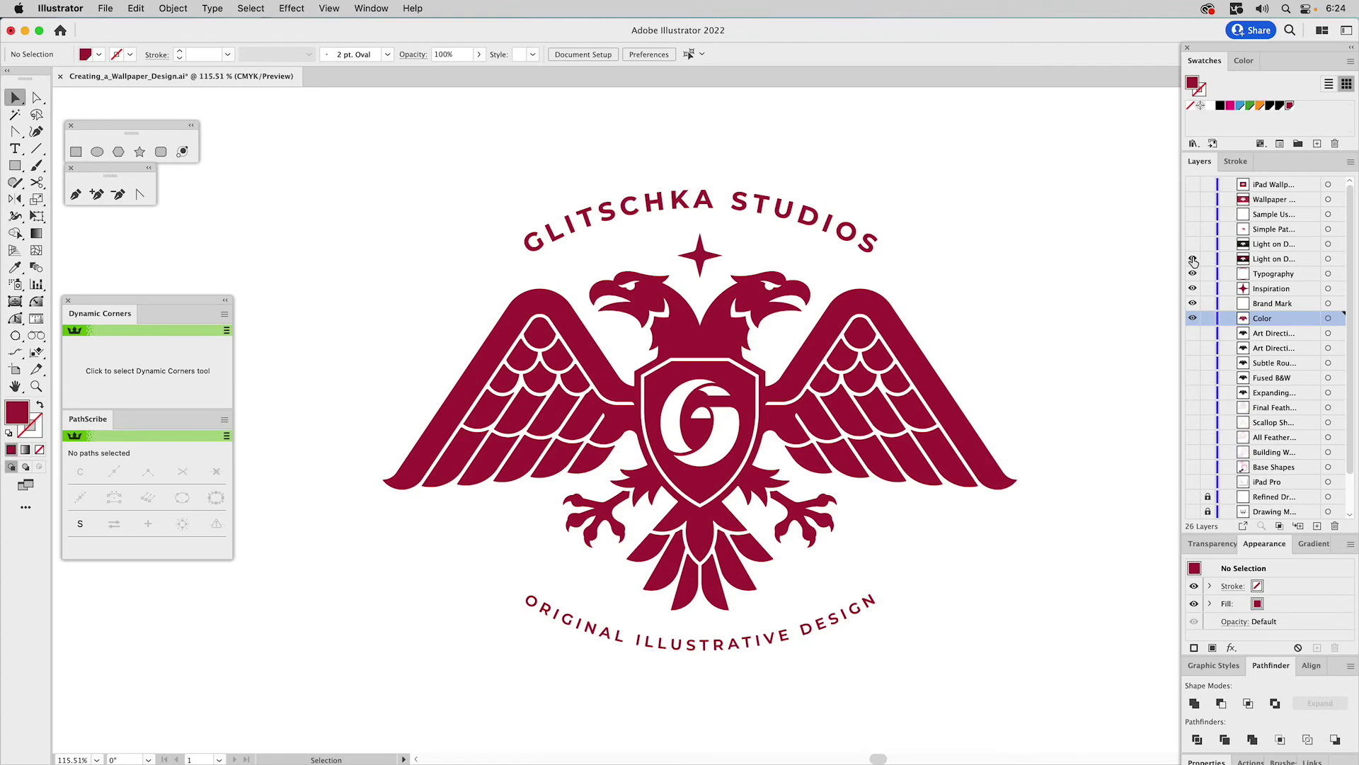
# - Switch layer visibility from the logo layers through the red and black Light on Dark versions to the simple pattern layer alone
pyautogui.click(1192, 258)
pyautogui.moveTo(1194, 277); pyautogui.dragTo(1194, 323)
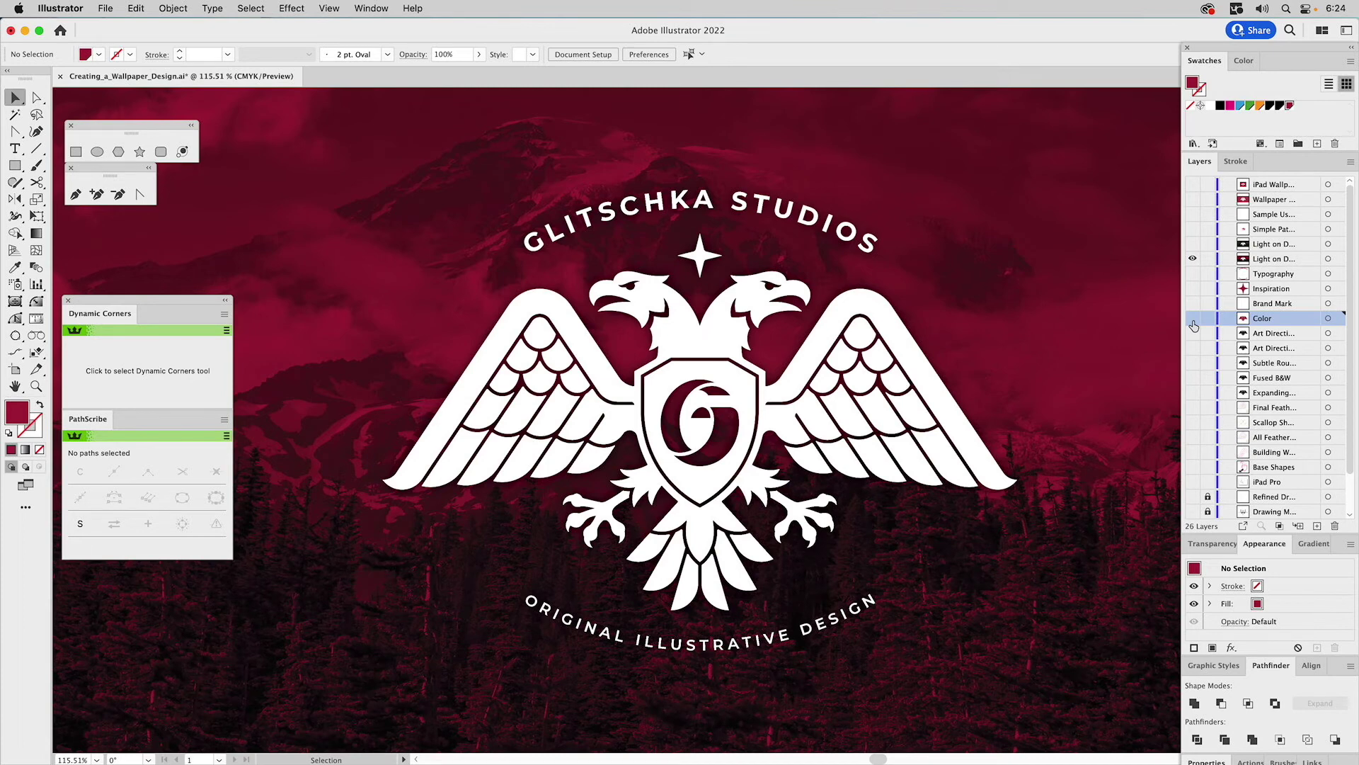
pyautogui.click(1193, 244)
pyautogui.click(1193, 242)
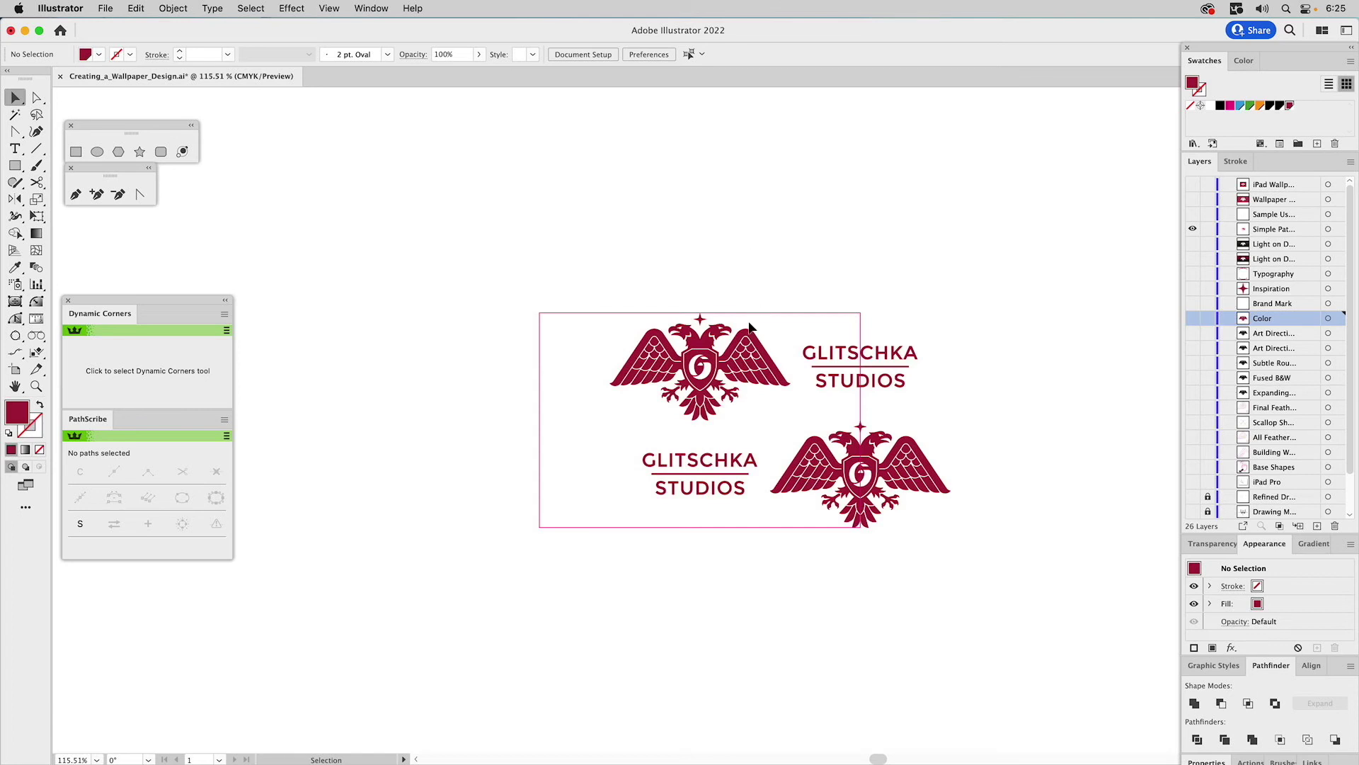
# - Examine the pattern tile's parts by selecting the eagles, the upper wordmark and the magenta bounding rectangle
pyautogui.click(755, 350)
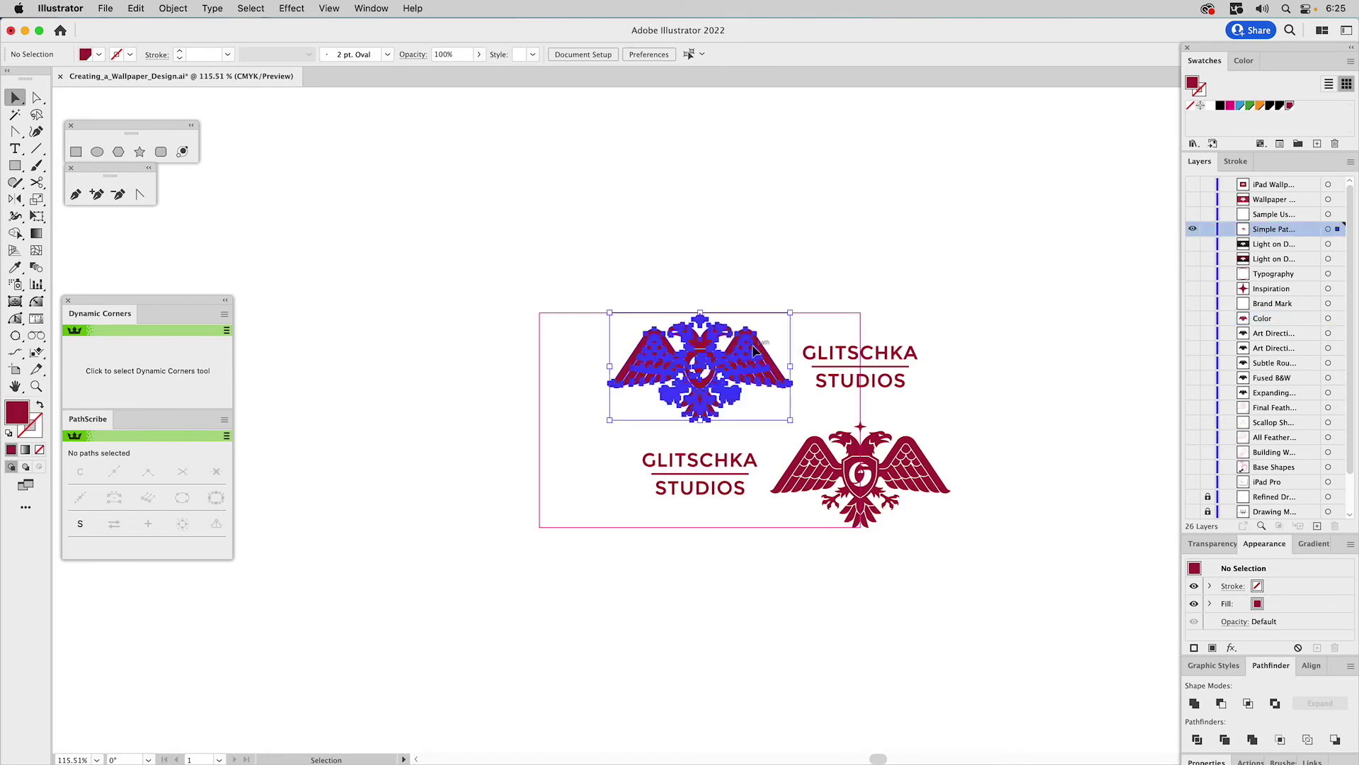
pyautogui.click(822, 356)
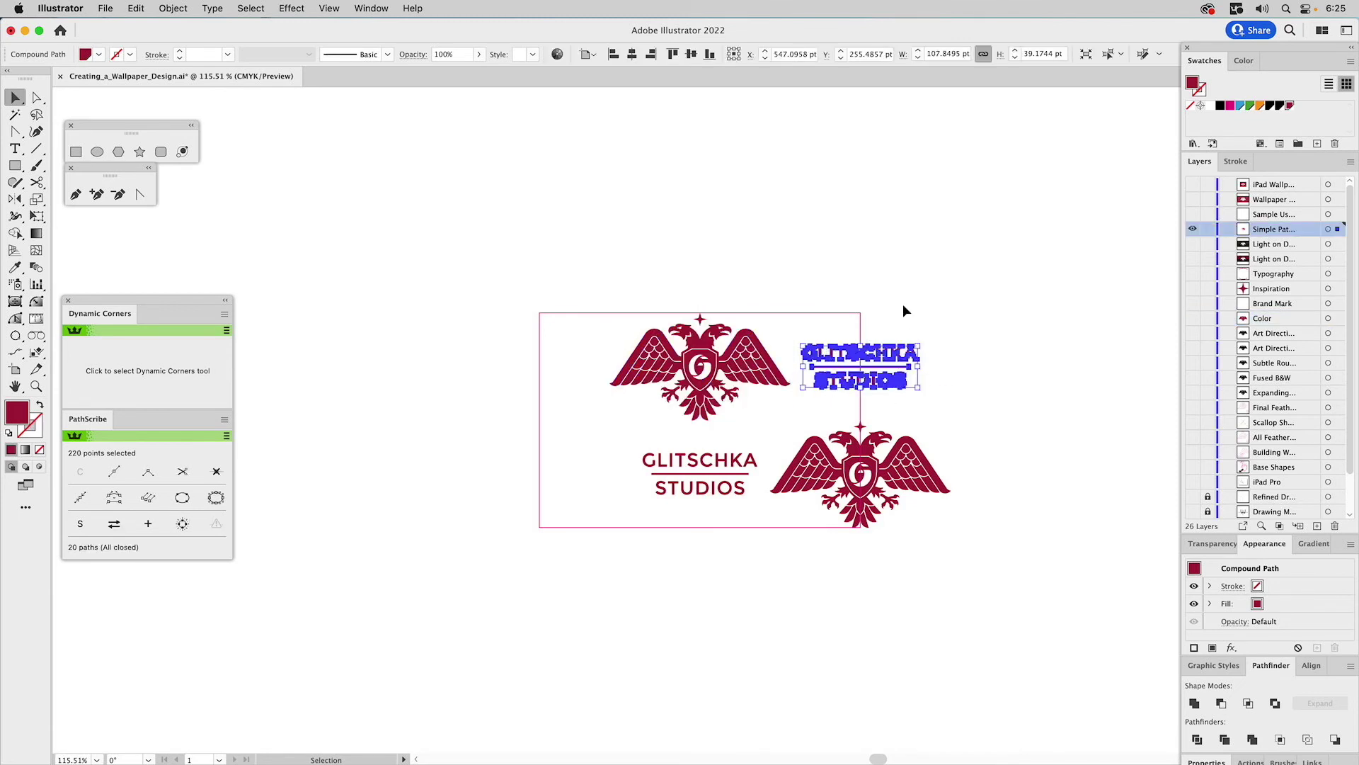
pyautogui.click(920, 290)
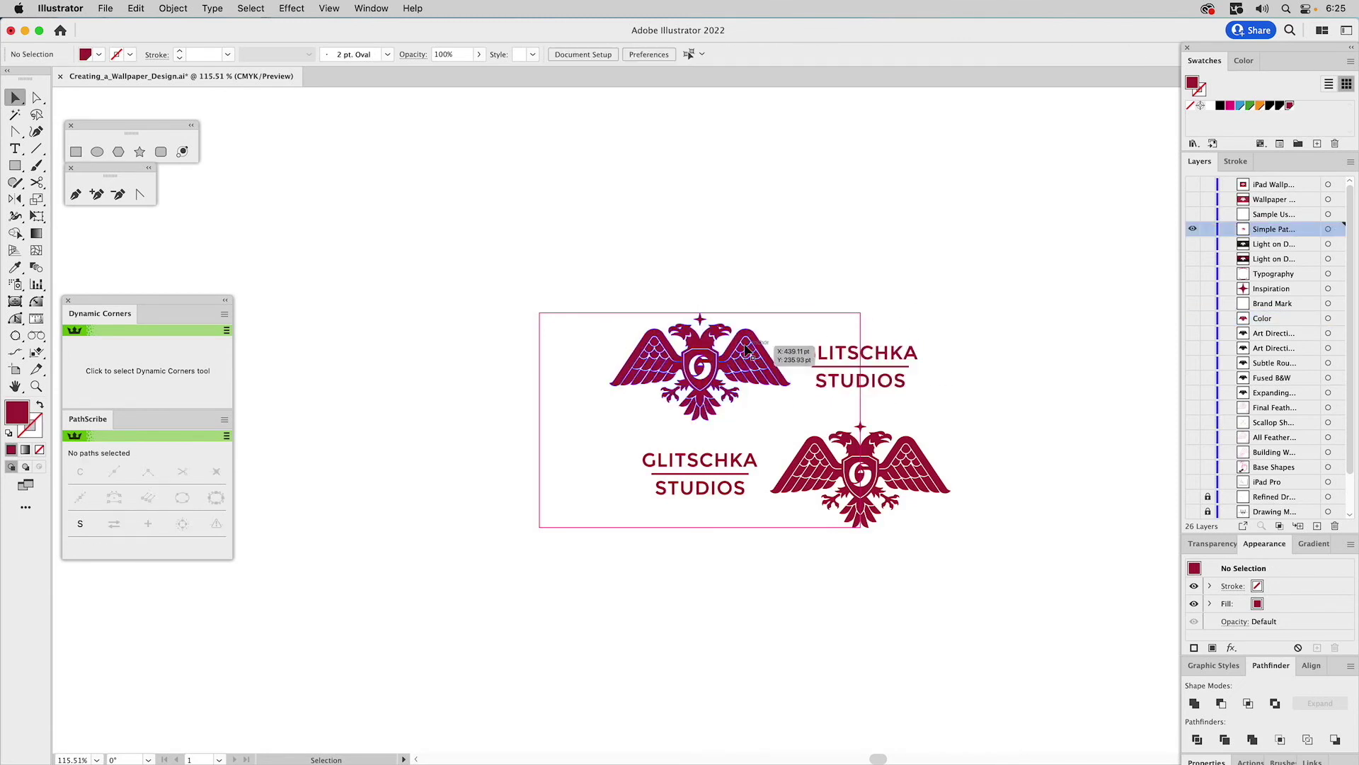
pyautogui.click(752, 312)
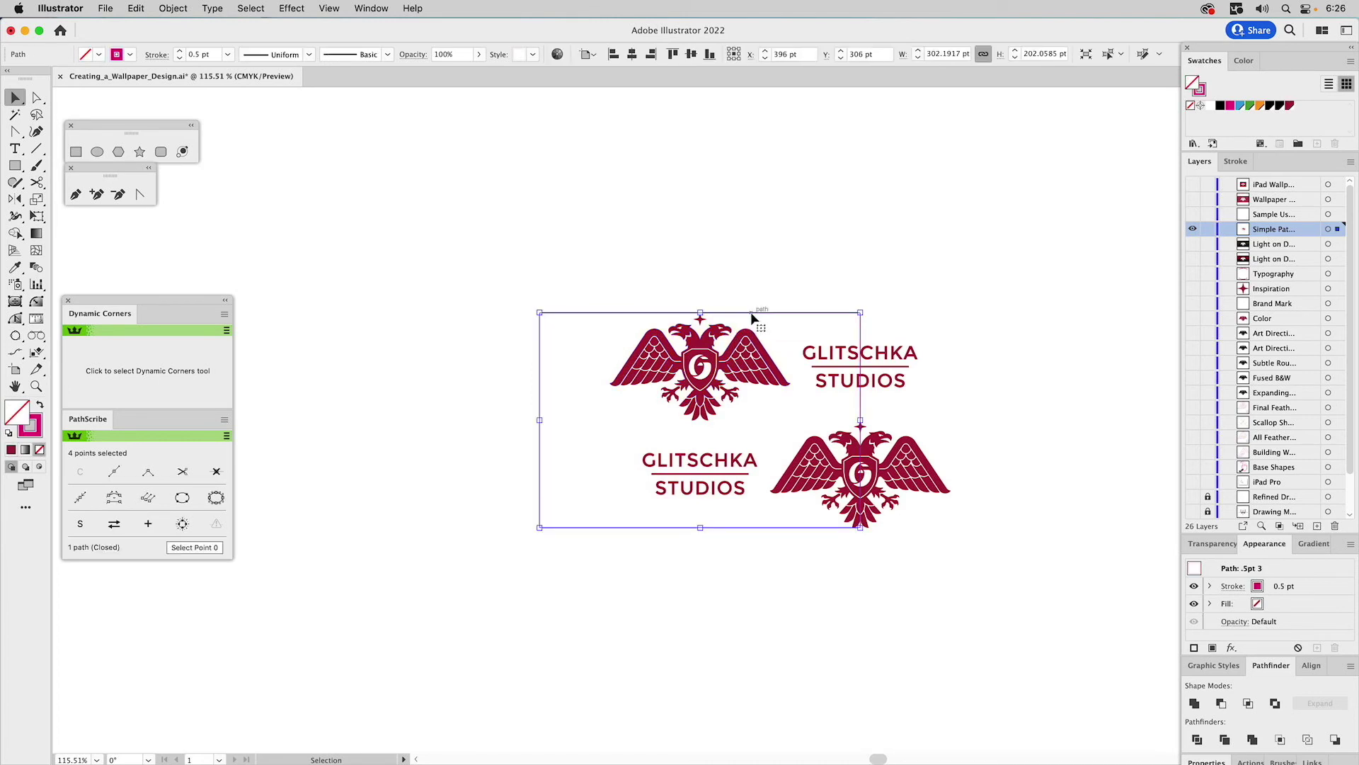
pyautogui.keyDown('shift'); pyautogui.click(705, 354); pyautogui.keyUp('shift')
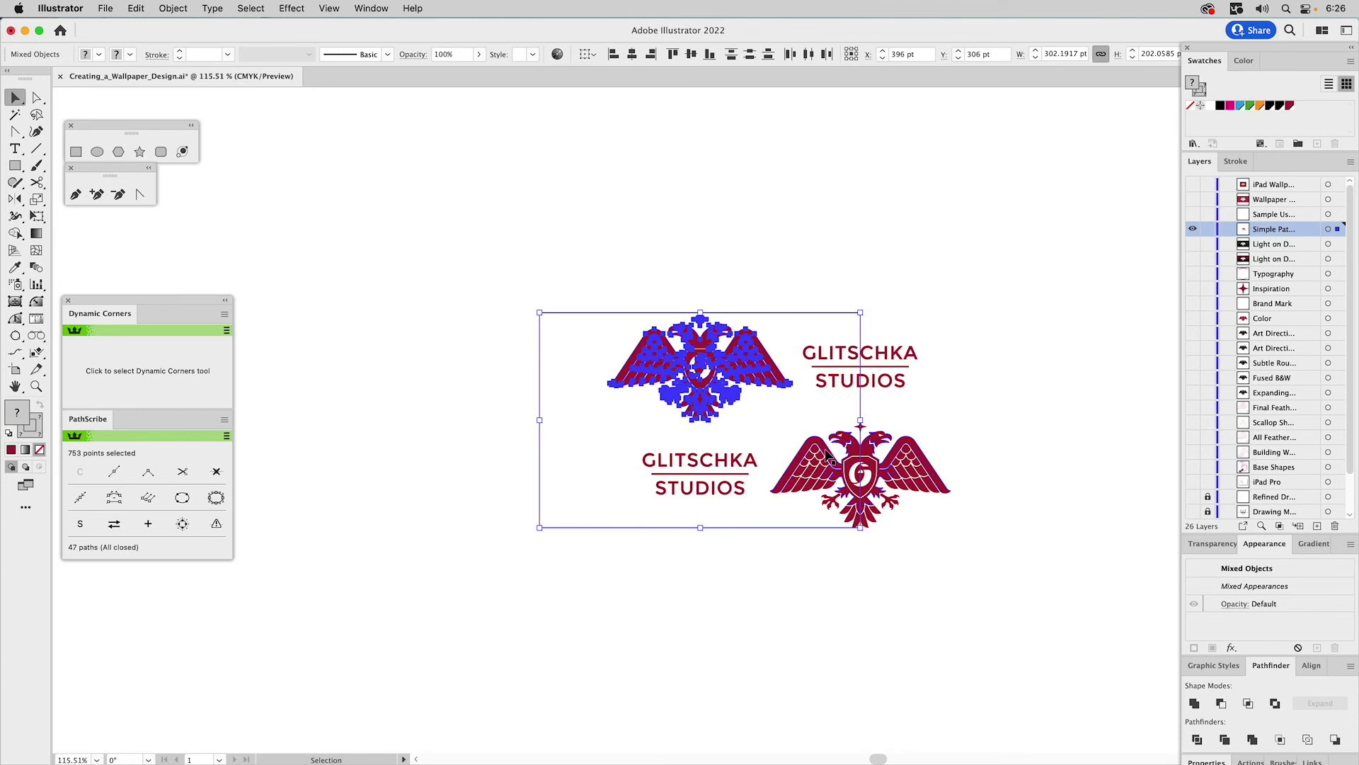
pyautogui.click(827, 457)
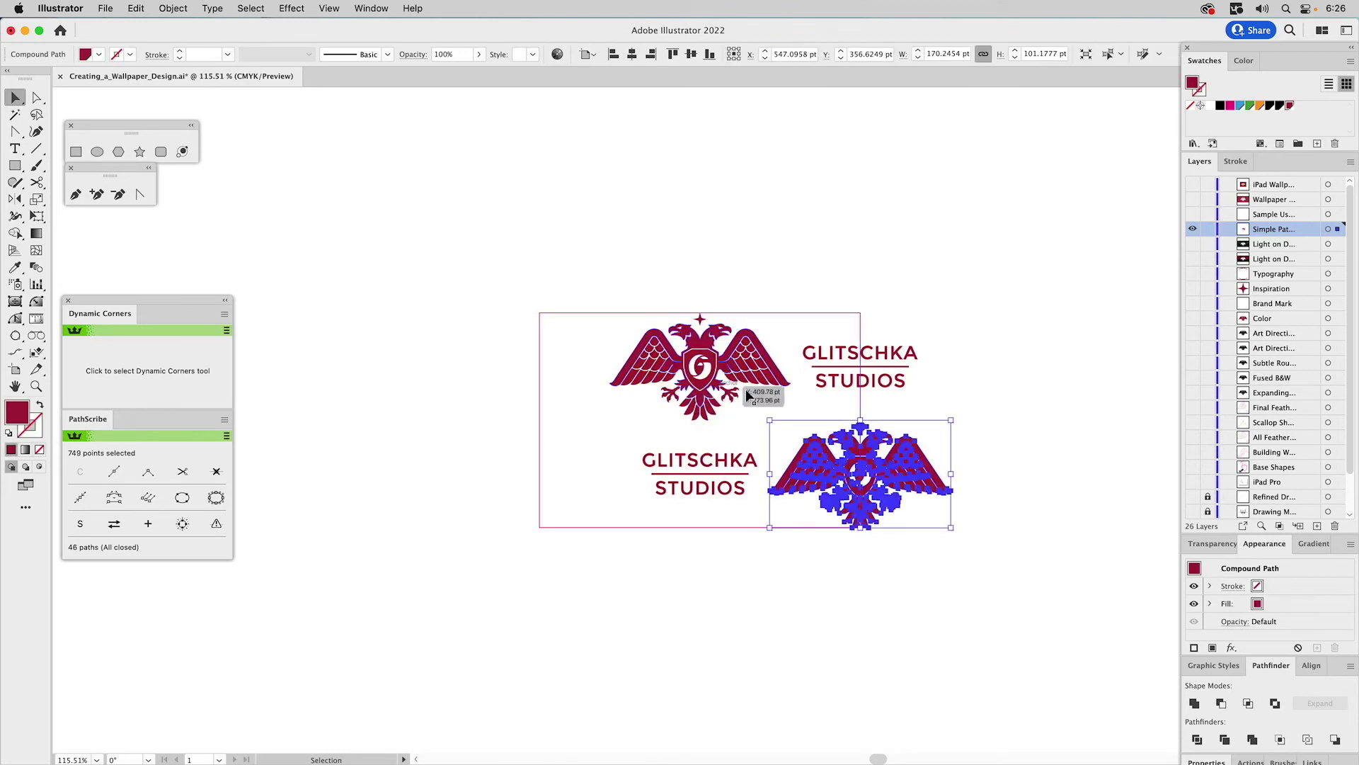
pyautogui.click(878, 403)
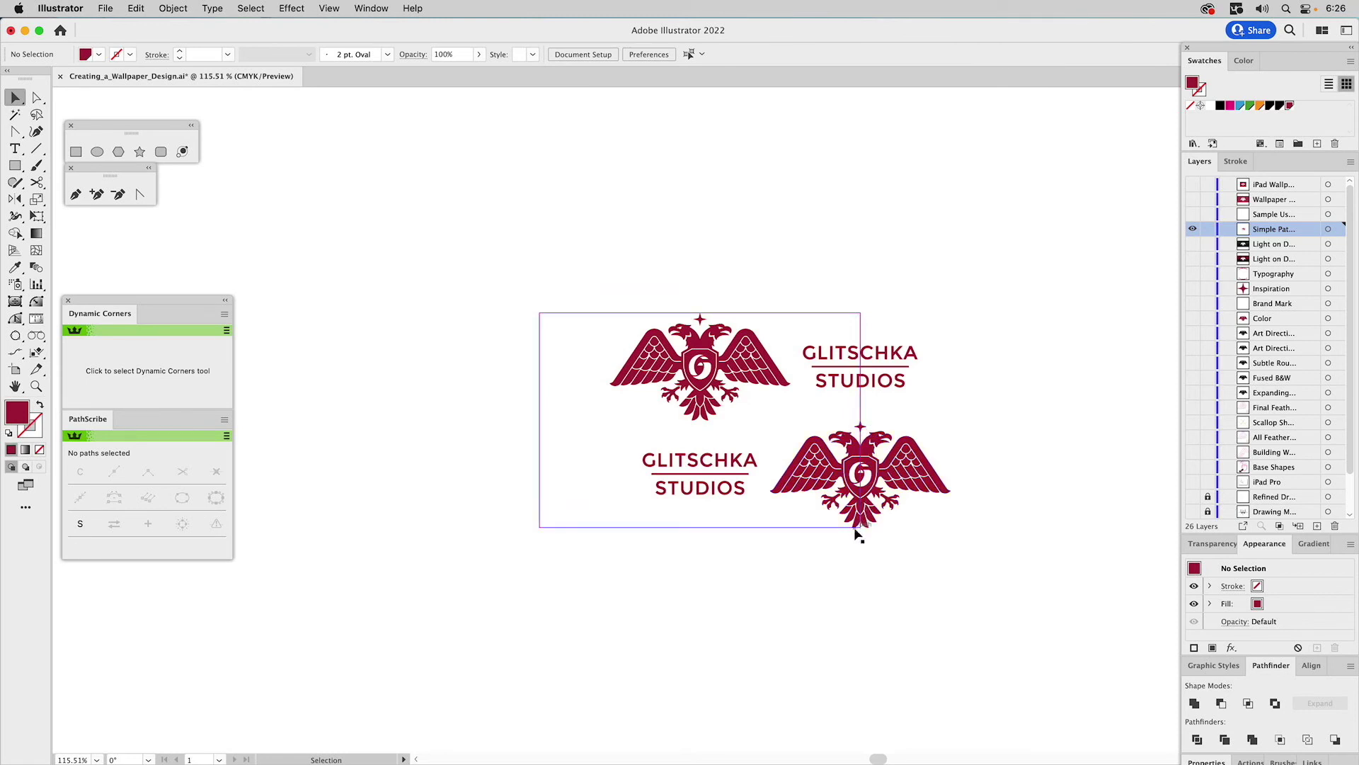
# - Copy the upper wordmark, lower eagle and magenta rectangle one rectangle width to the left to check the overlap, and delete the copies
pyautogui.click(890, 381)
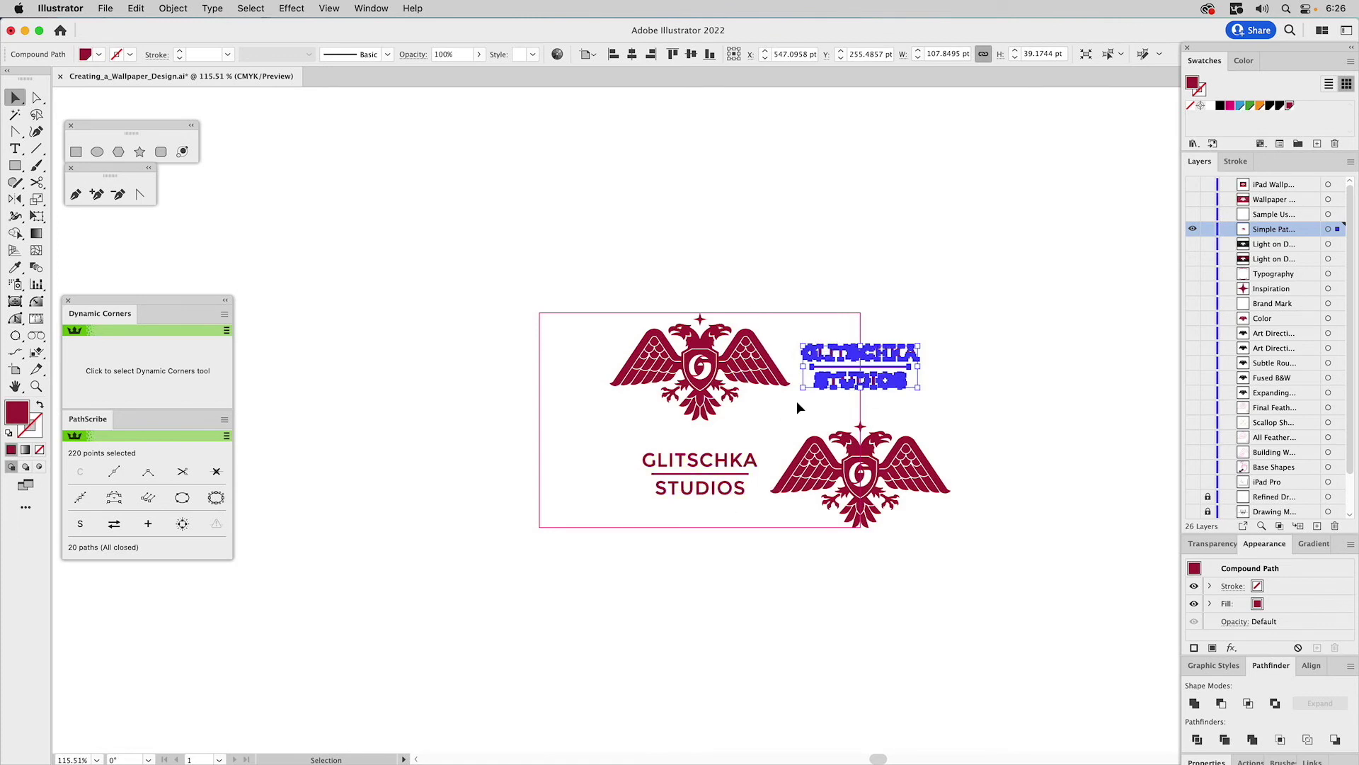
pyautogui.keyDown('shift'); pyautogui.click(811, 457); pyautogui.keyUp('shift')
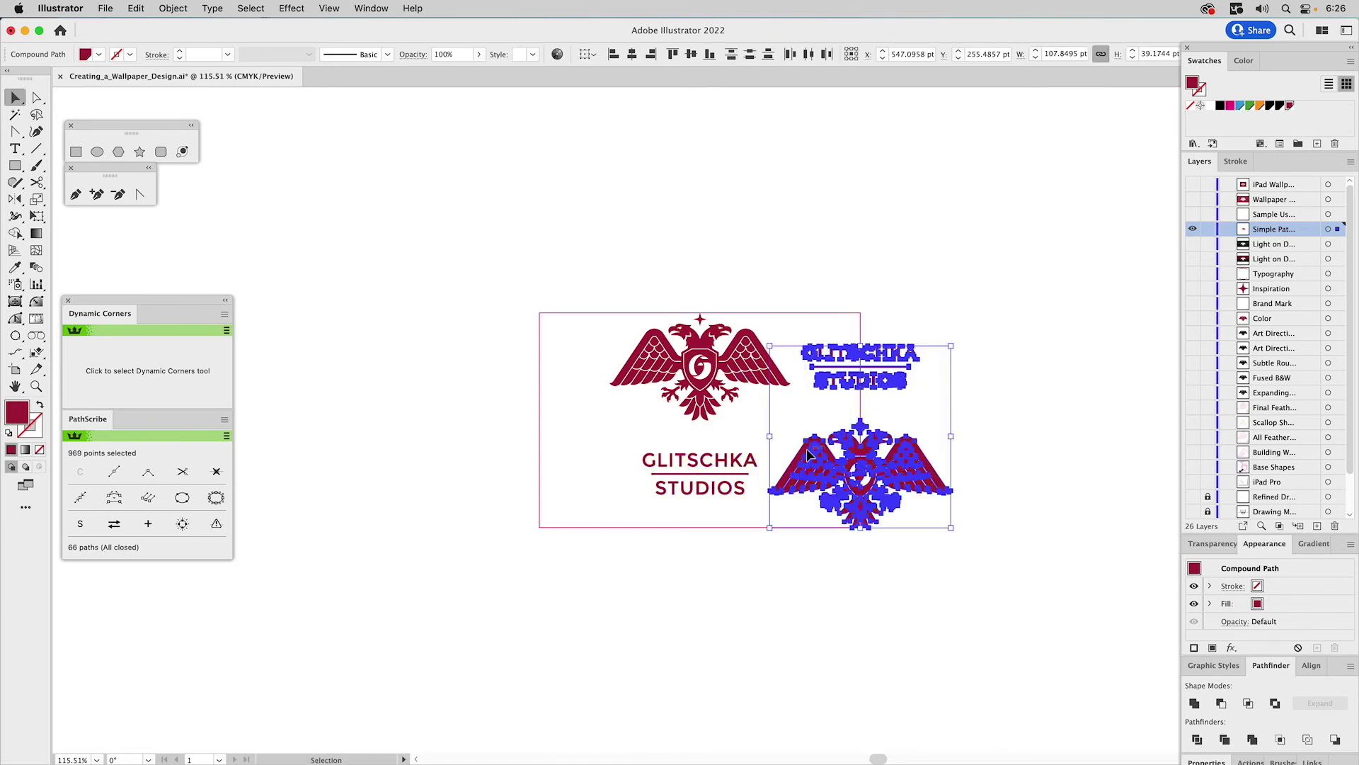
pyautogui.keyDown('shift'); pyautogui.click(861, 405); pyautogui.keyUp('shift')
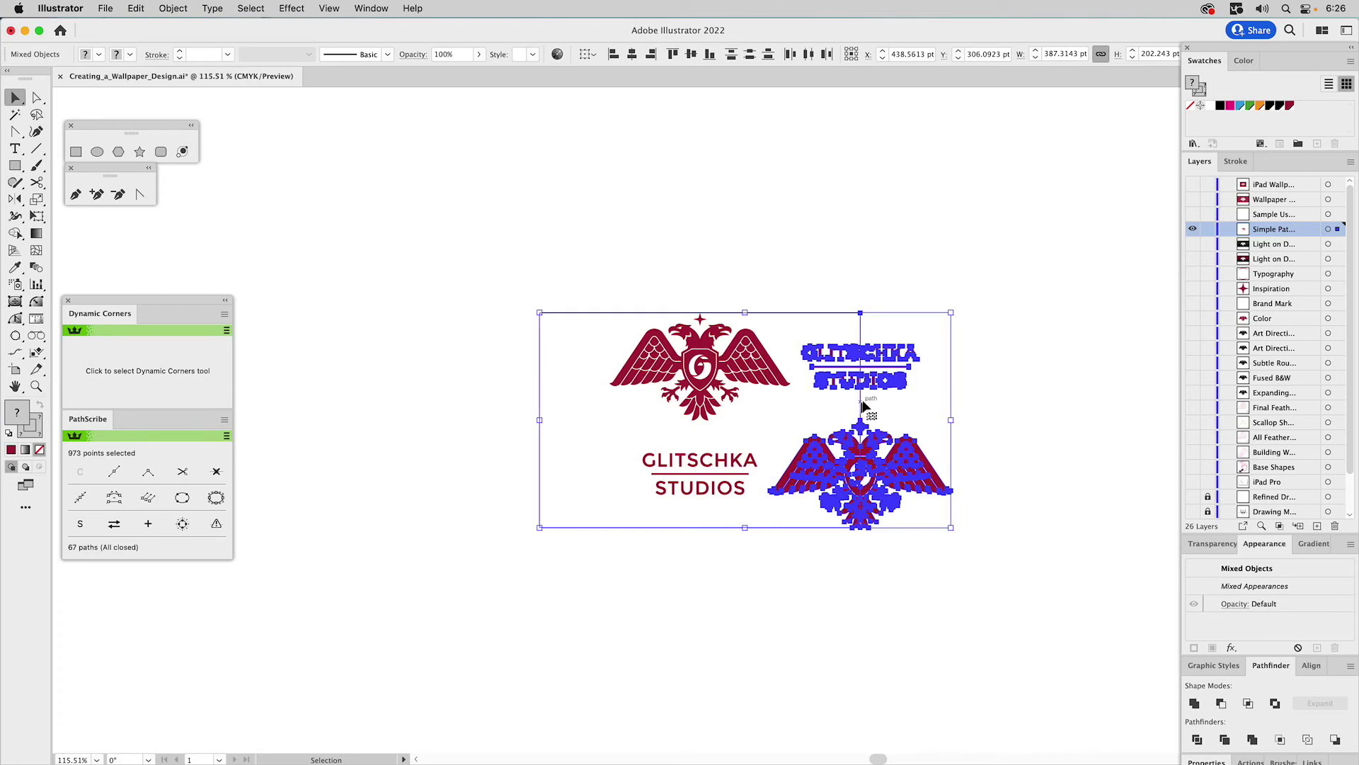
pyautogui.moveTo(861, 312); pyautogui.dragTo(540, 312)
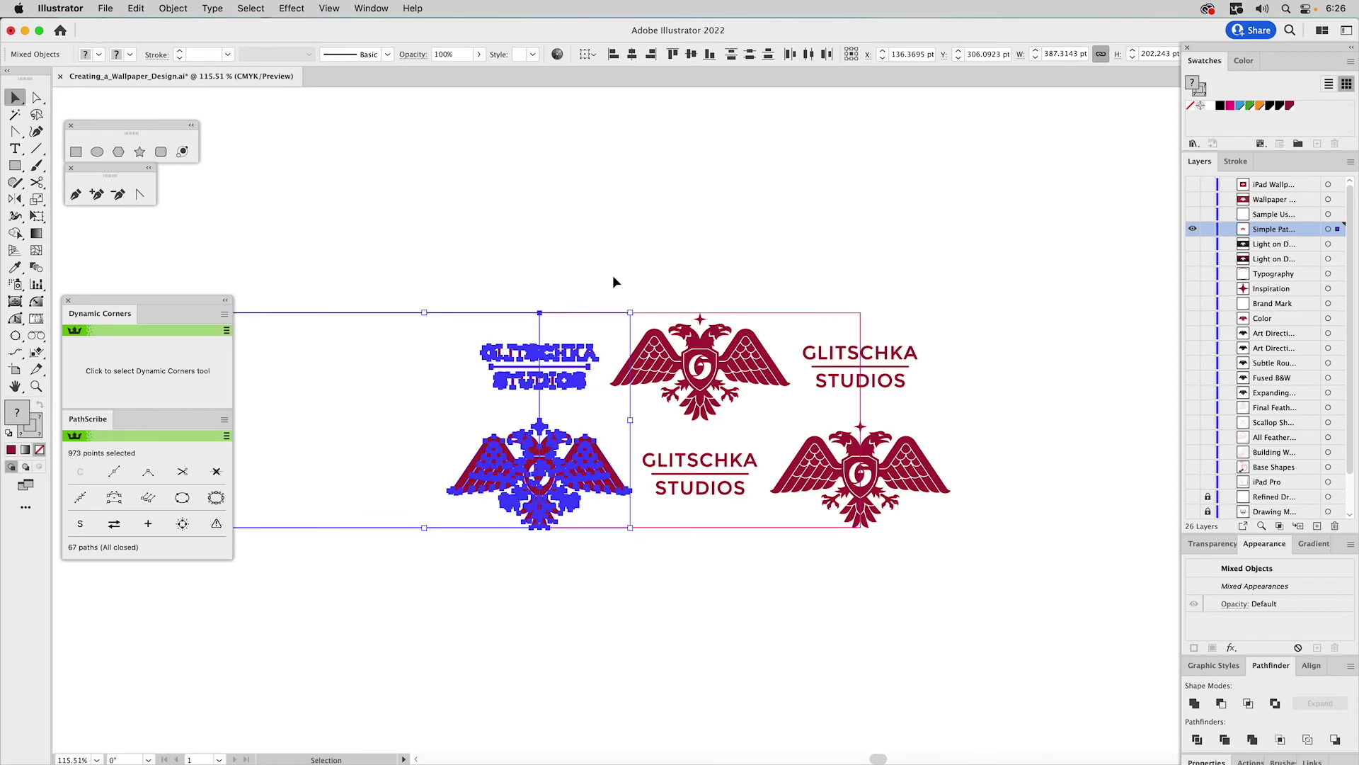
pyautogui.press('Delete')
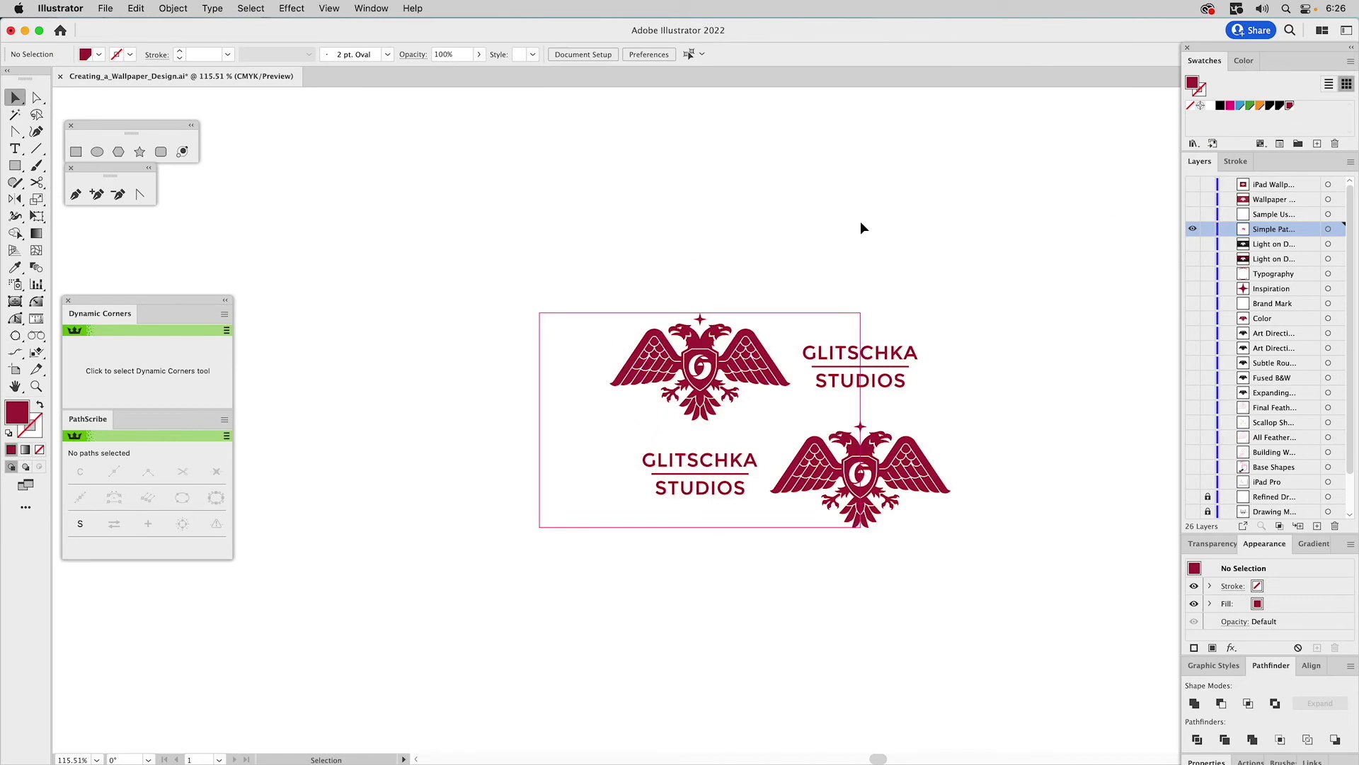
# - Make a pattern swatch from both eagles, both wordmarks and the magenta rectangle, and open it in Pattern Options
pyautogui.moveTo(524, 268); pyautogui.dragTo(1009, 625)
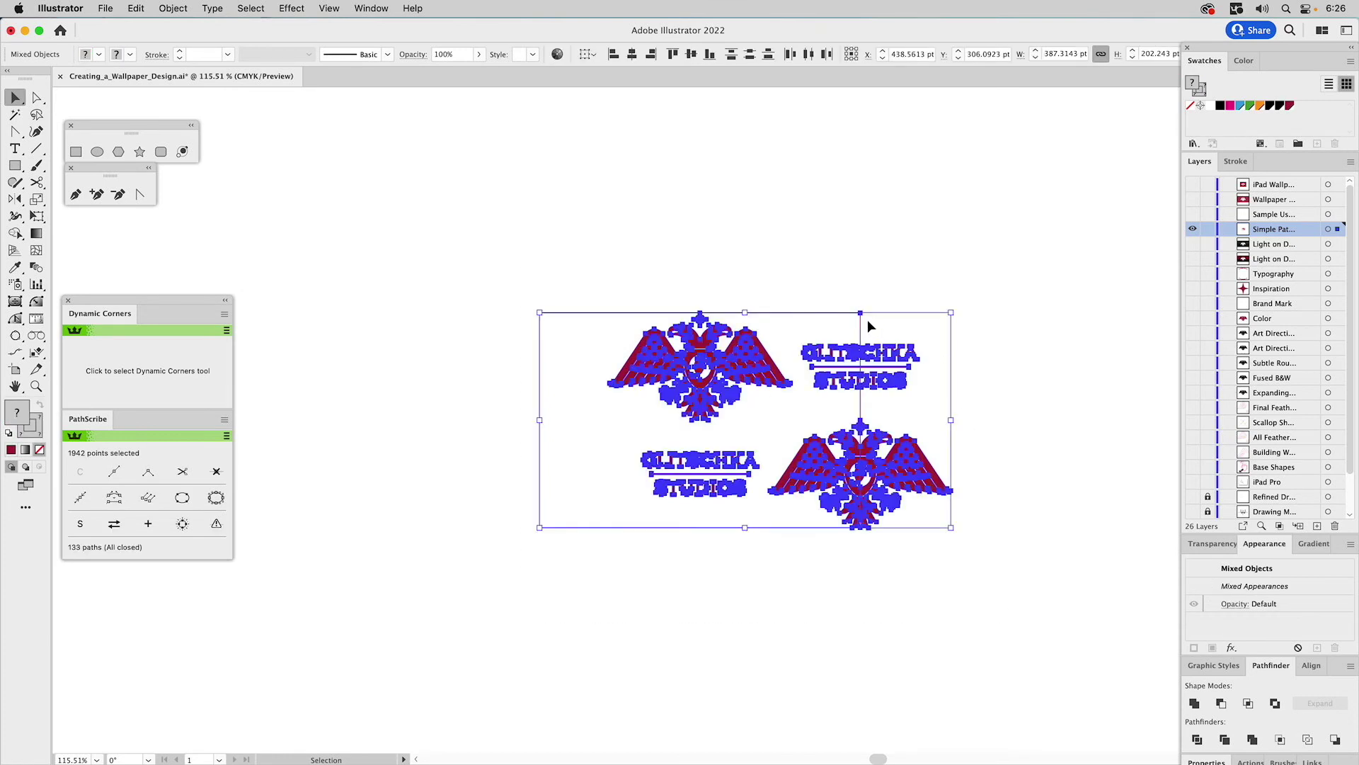
pyautogui.moveTo(861, 321); pyautogui.dragTo(1297, 143)
pyautogui.click(1013, 262)
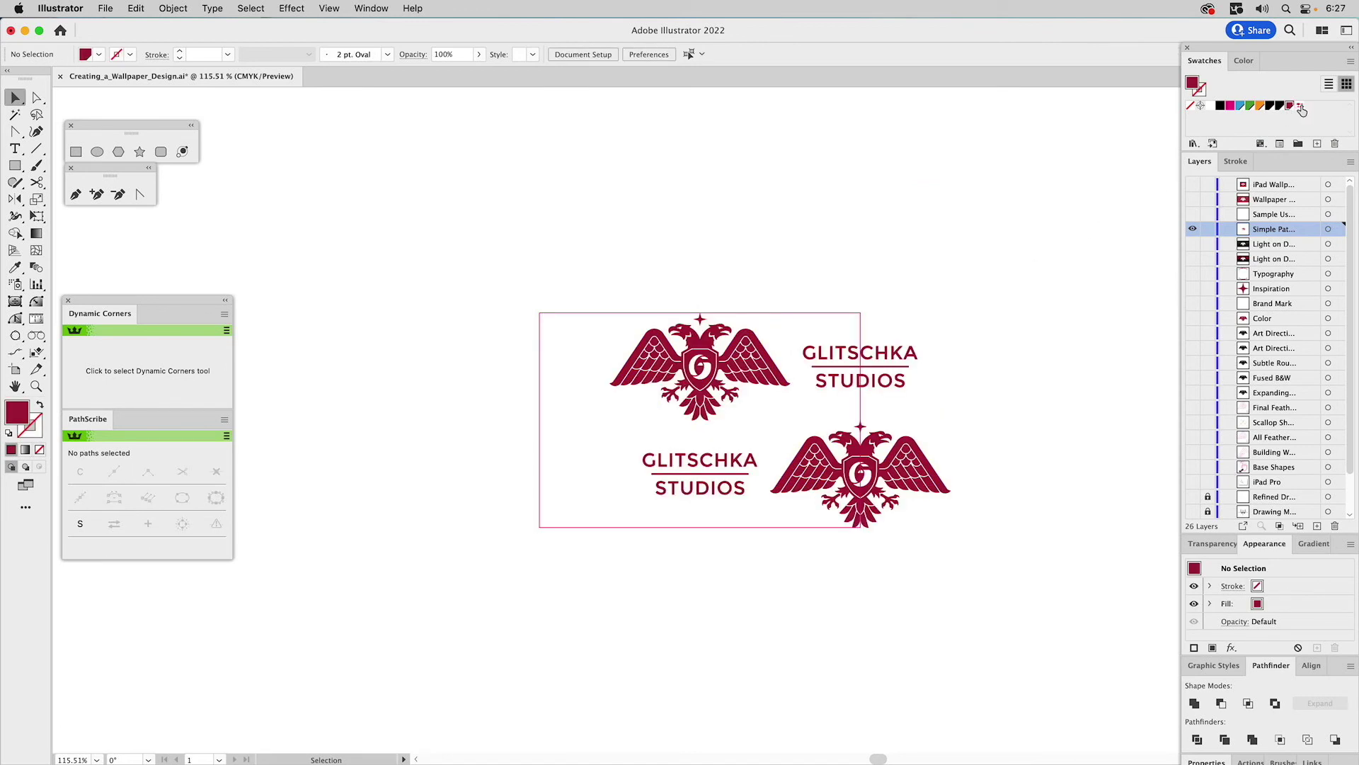
pyautogui.doubleClick(1300, 108)
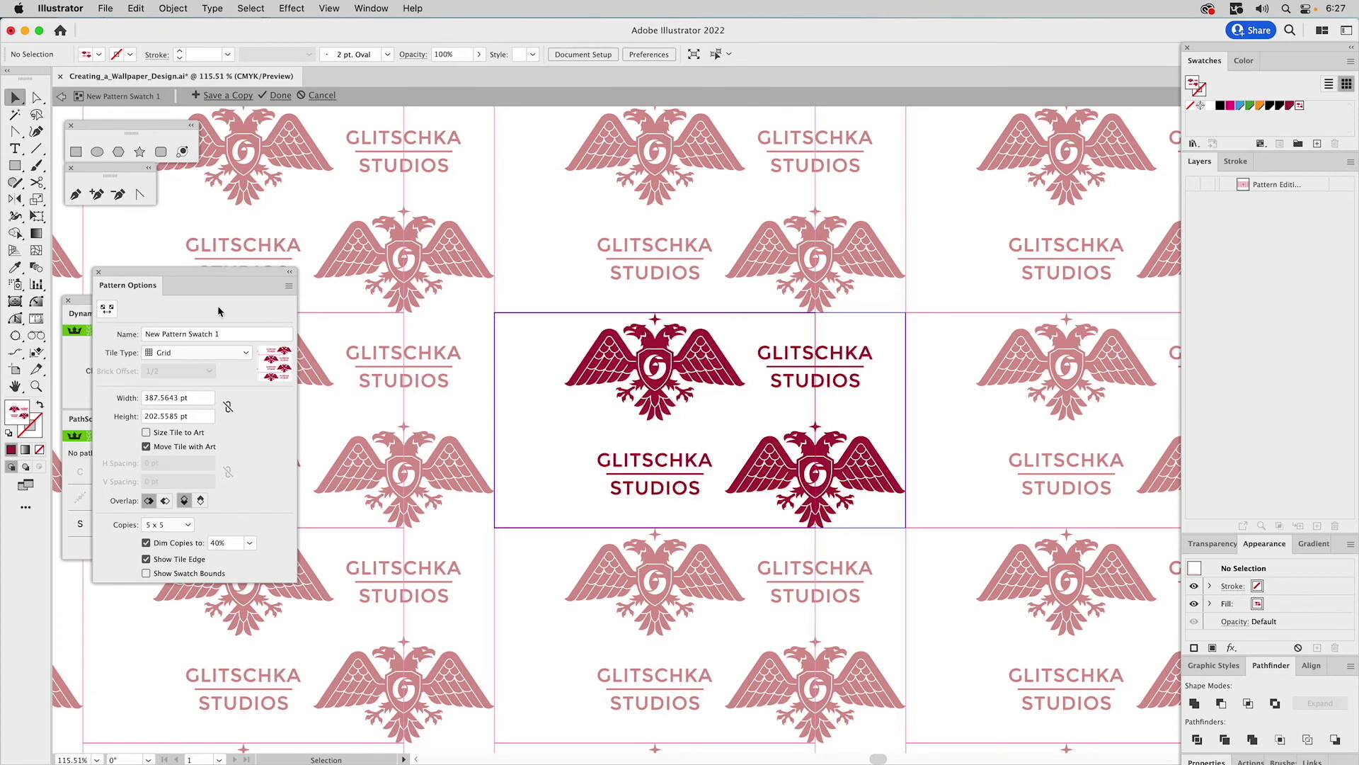
# - Resize the pattern tile to fit the magenta rectangle, 302.1917 pt wide and 202.0585 pt high
pyautogui.click(109, 309)
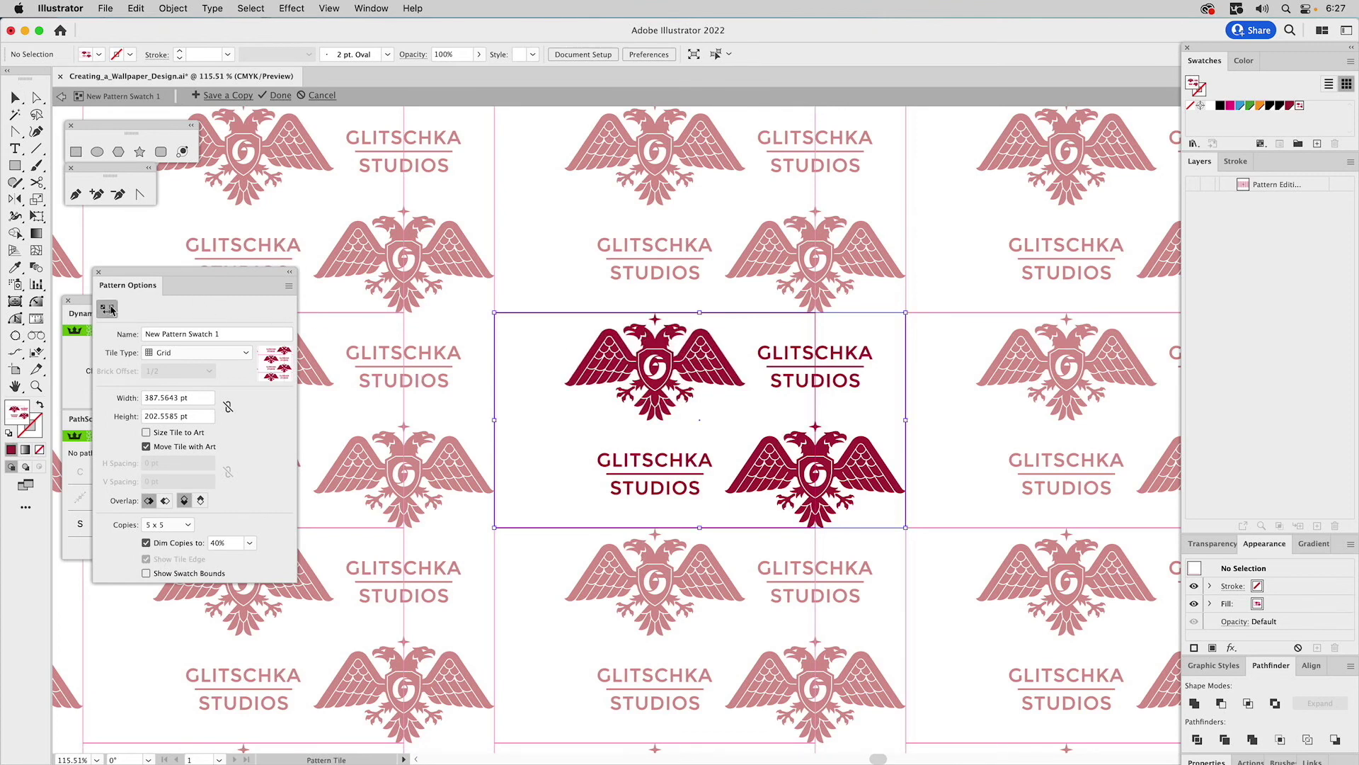
pyautogui.moveTo(700, 312); pyautogui.dragTo(703, 305)
pyautogui.moveTo(495, 421); pyautogui.dragTo(482, 420)
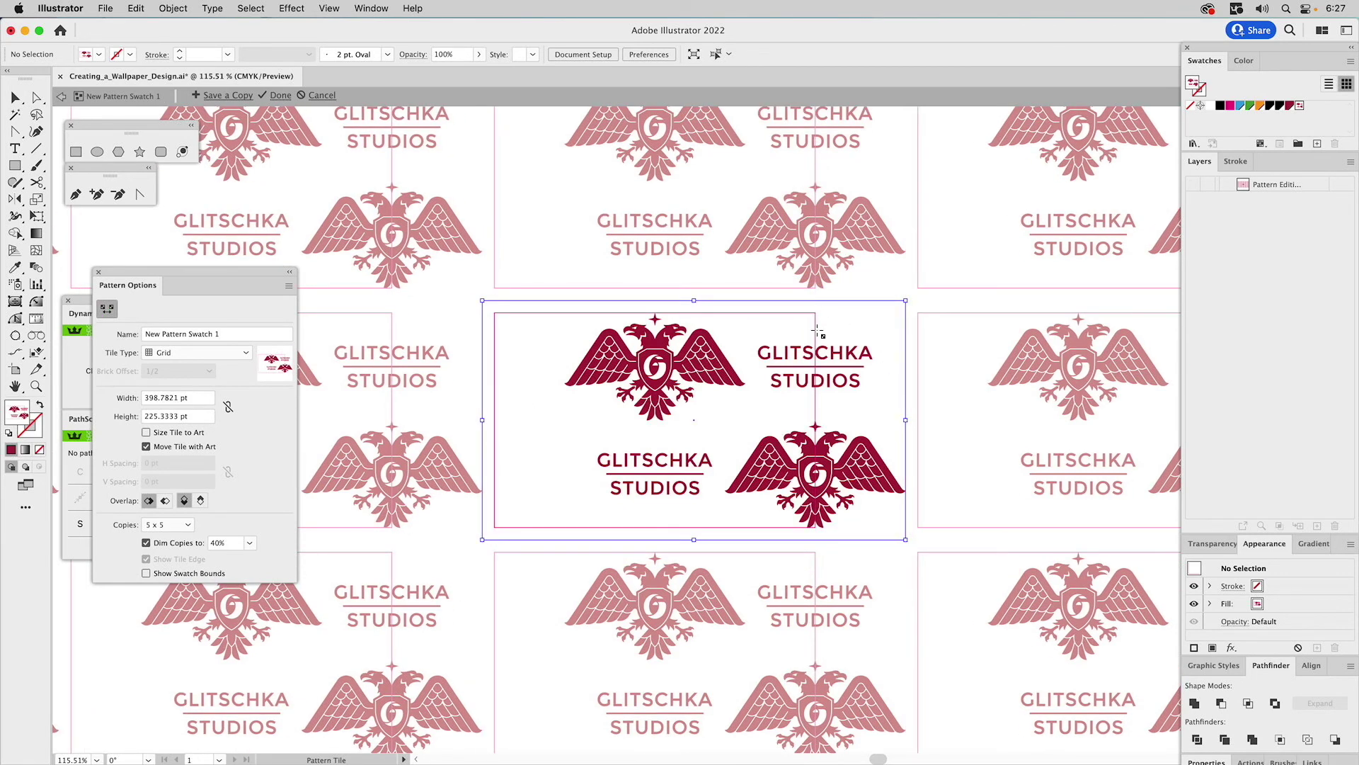
pyautogui.moveTo(907, 421); pyautogui.dragTo(816, 412)
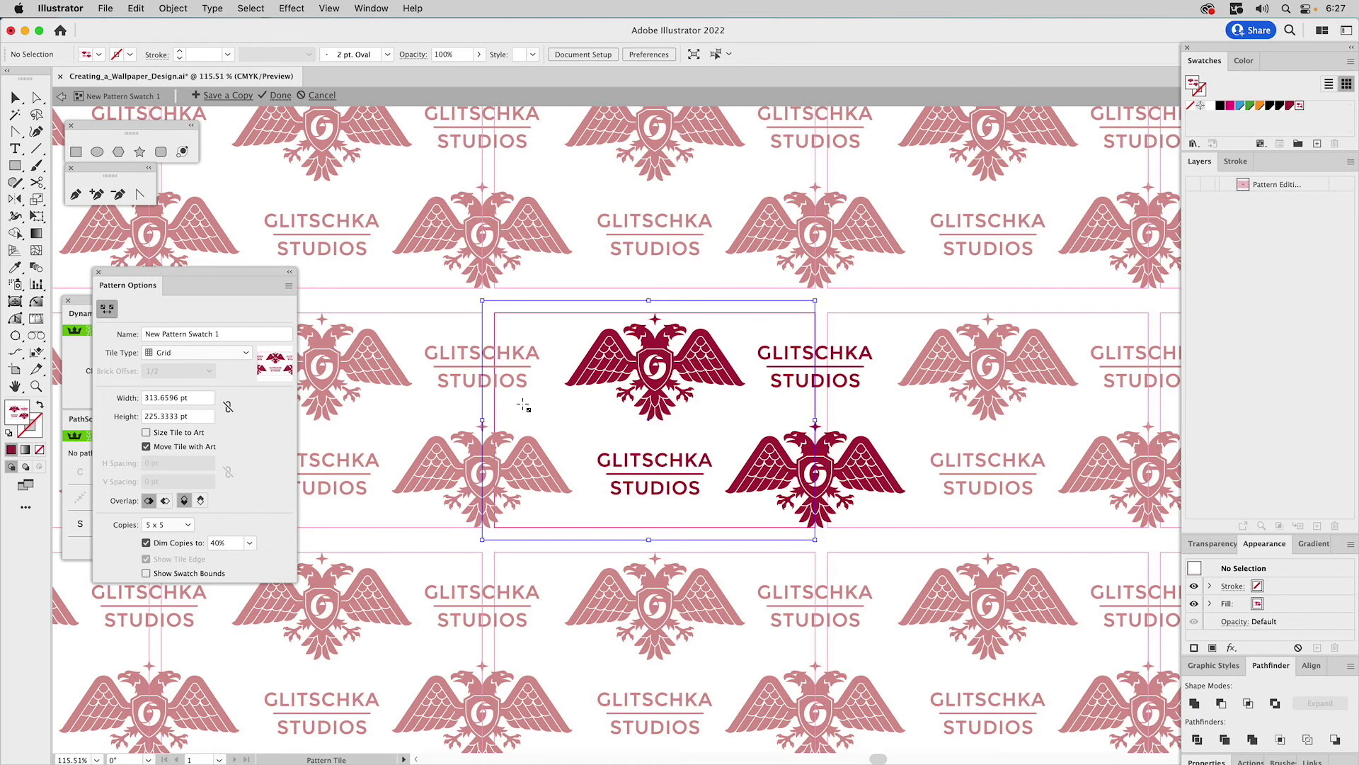
pyautogui.moveTo(482, 420); pyautogui.dragTo(494, 414)
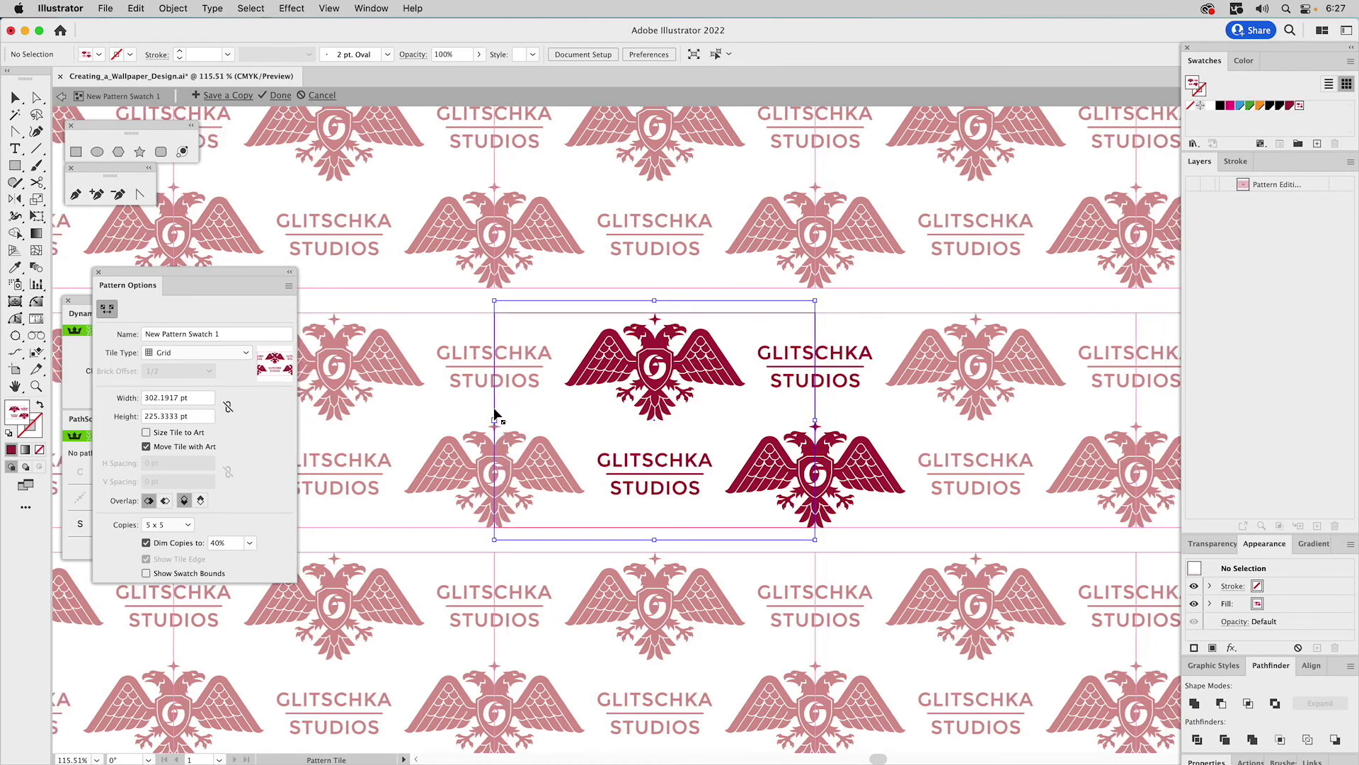
pyautogui.moveTo(658, 306); pyautogui.dragTo(692, 318)
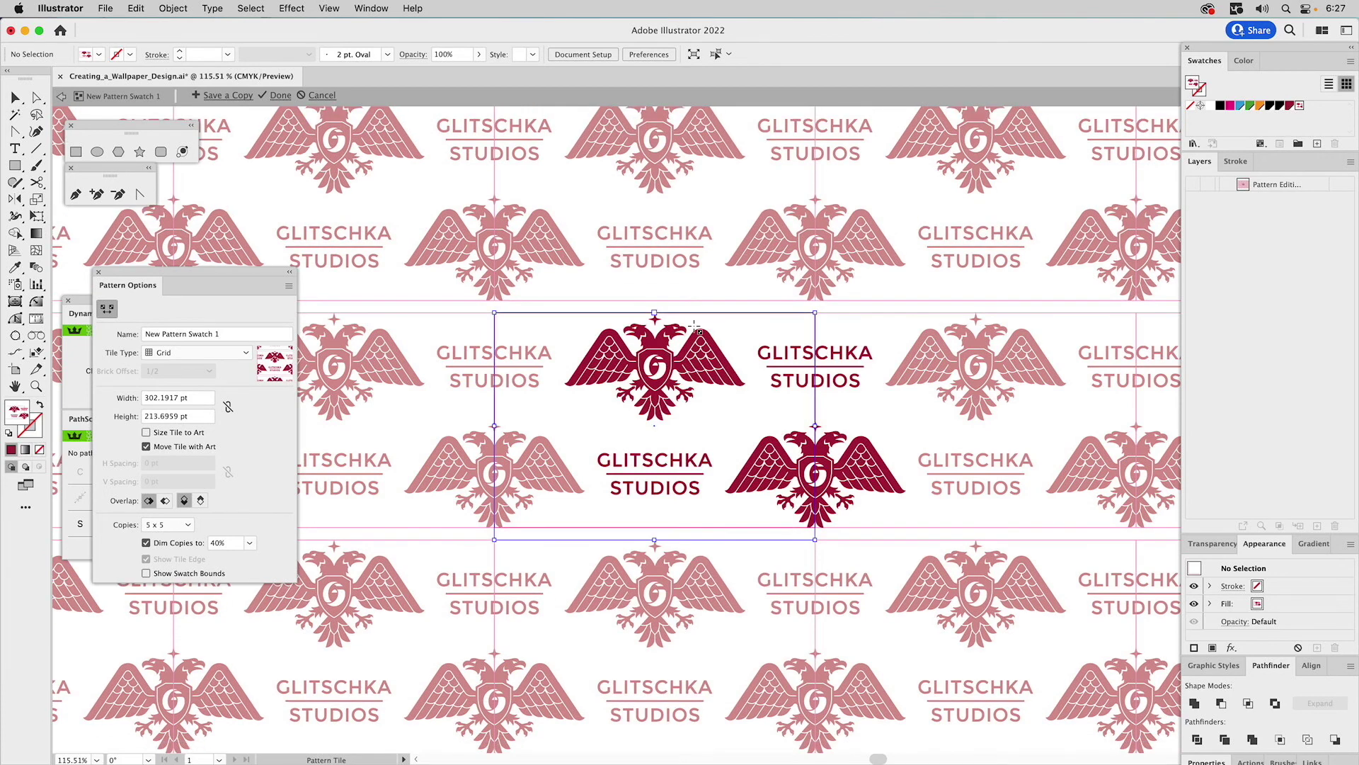
pyautogui.moveTo(654, 540); pyautogui.dragTo(657, 526)
# - Delete the magenta bounding rectangle from the pattern artwork
pyautogui.press('v')
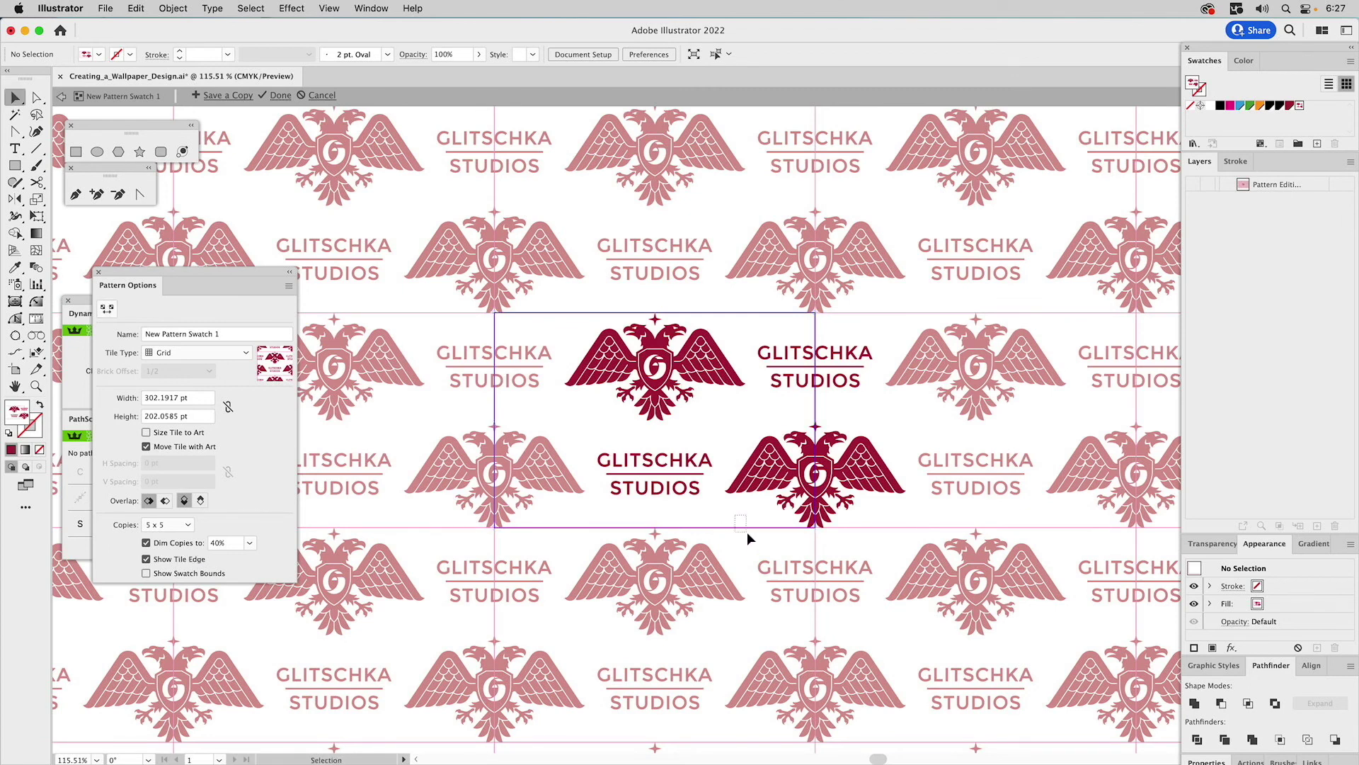
pyautogui.click(750, 537)
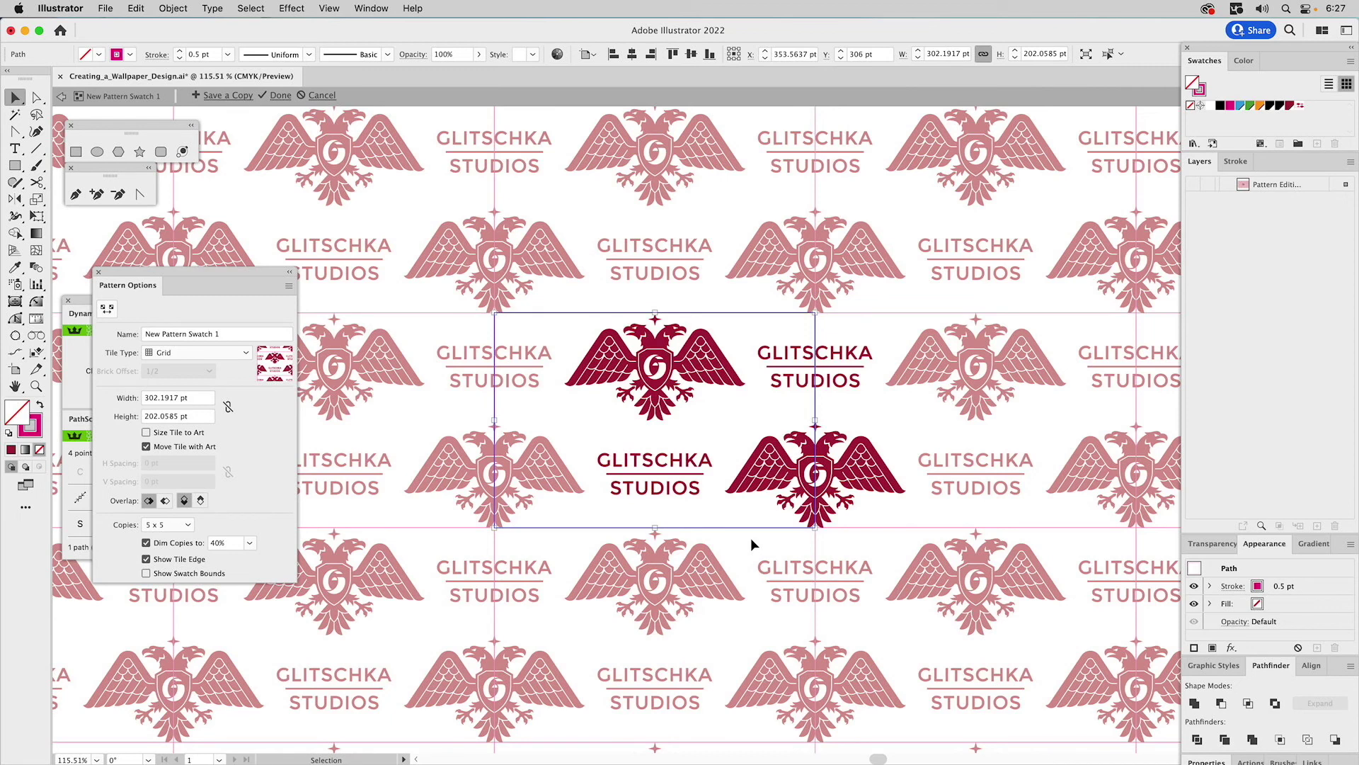
pyautogui.press('super+shift+a')
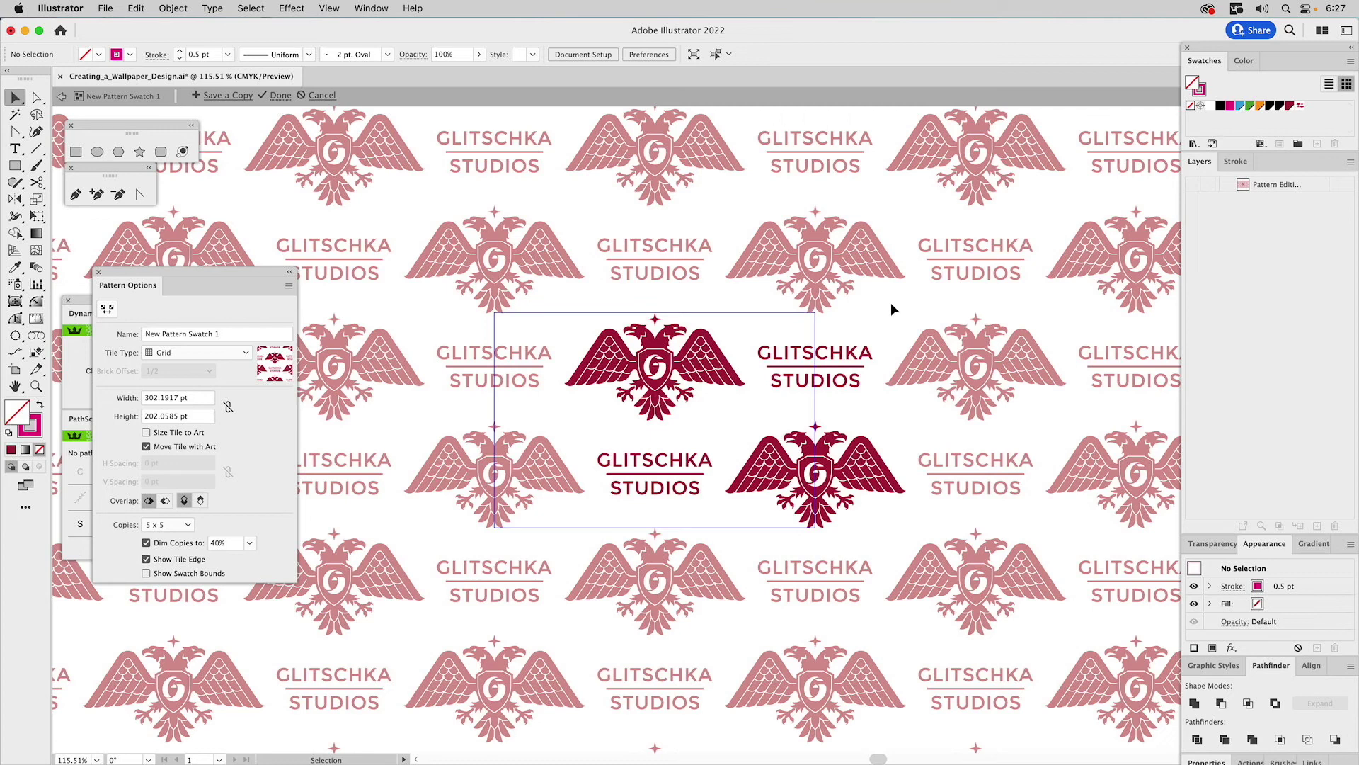
# - Name the pattern GS Pattern and finish editing it
pyautogui.moveTo(223, 333); pyautogui.dragTo(140, 334)
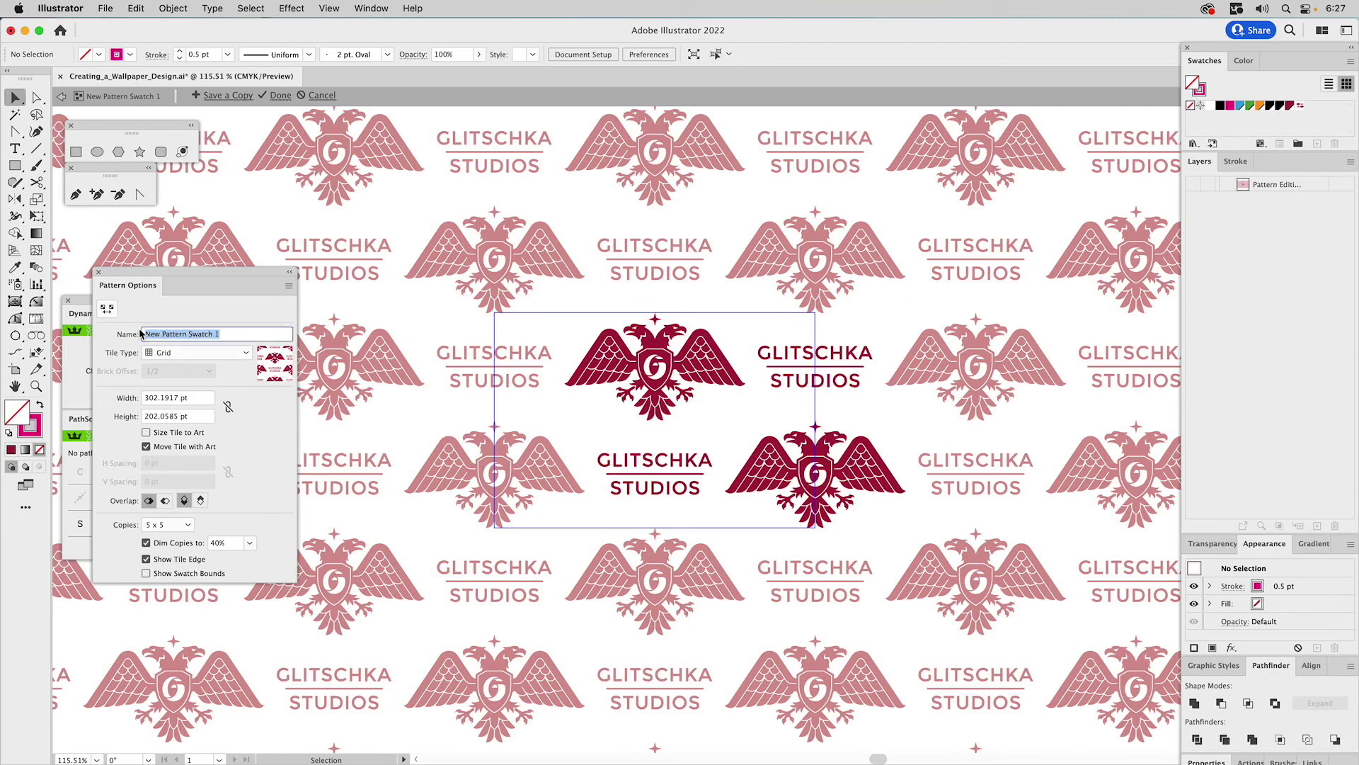
pyautogui.write('GS Pattern')
pyautogui.press('Return')
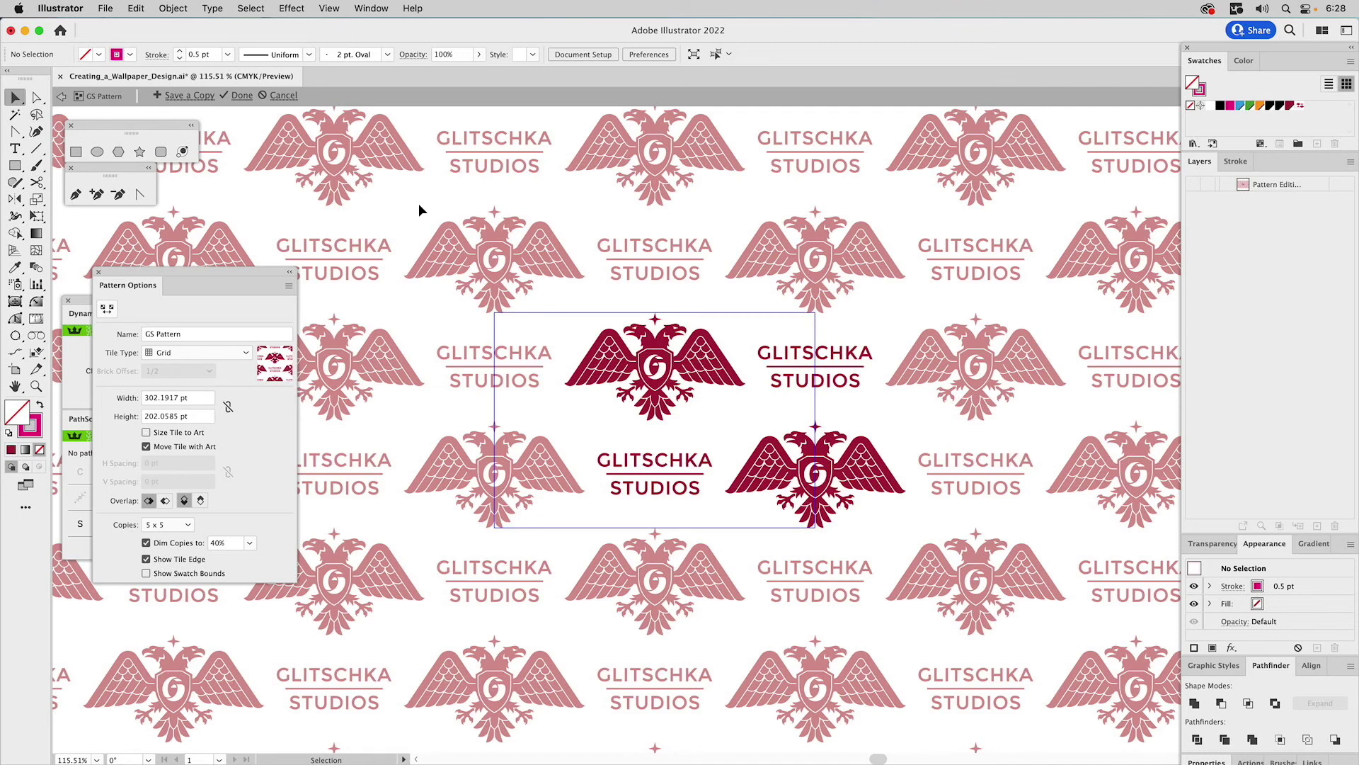
pyautogui.press('Escape')
# - Show the sample-use layer instead of the simple pattern layer and fill its large white rectangle with the GS Pattern swatch
pyautogui.click(1193, 214)
pyautogui.click(1193, 229)
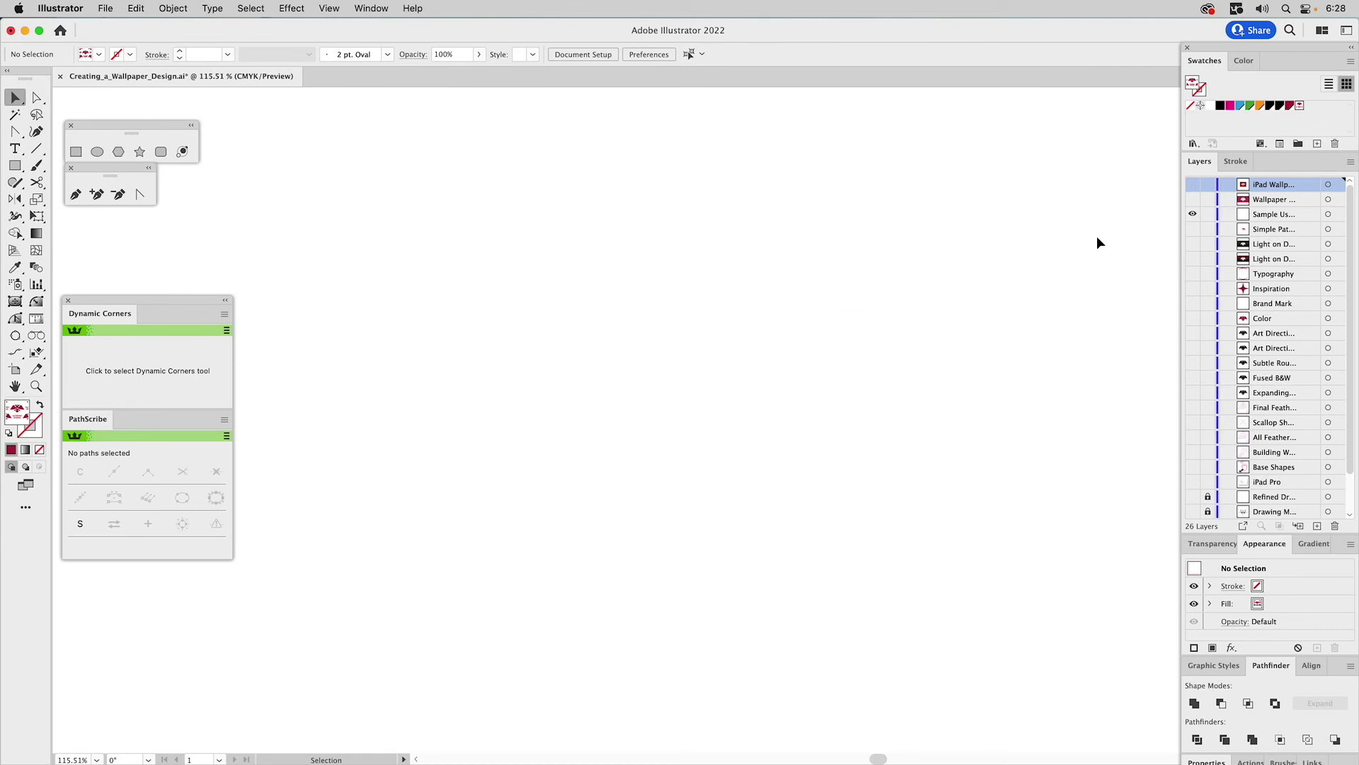
pyautogui.click(977, 243)
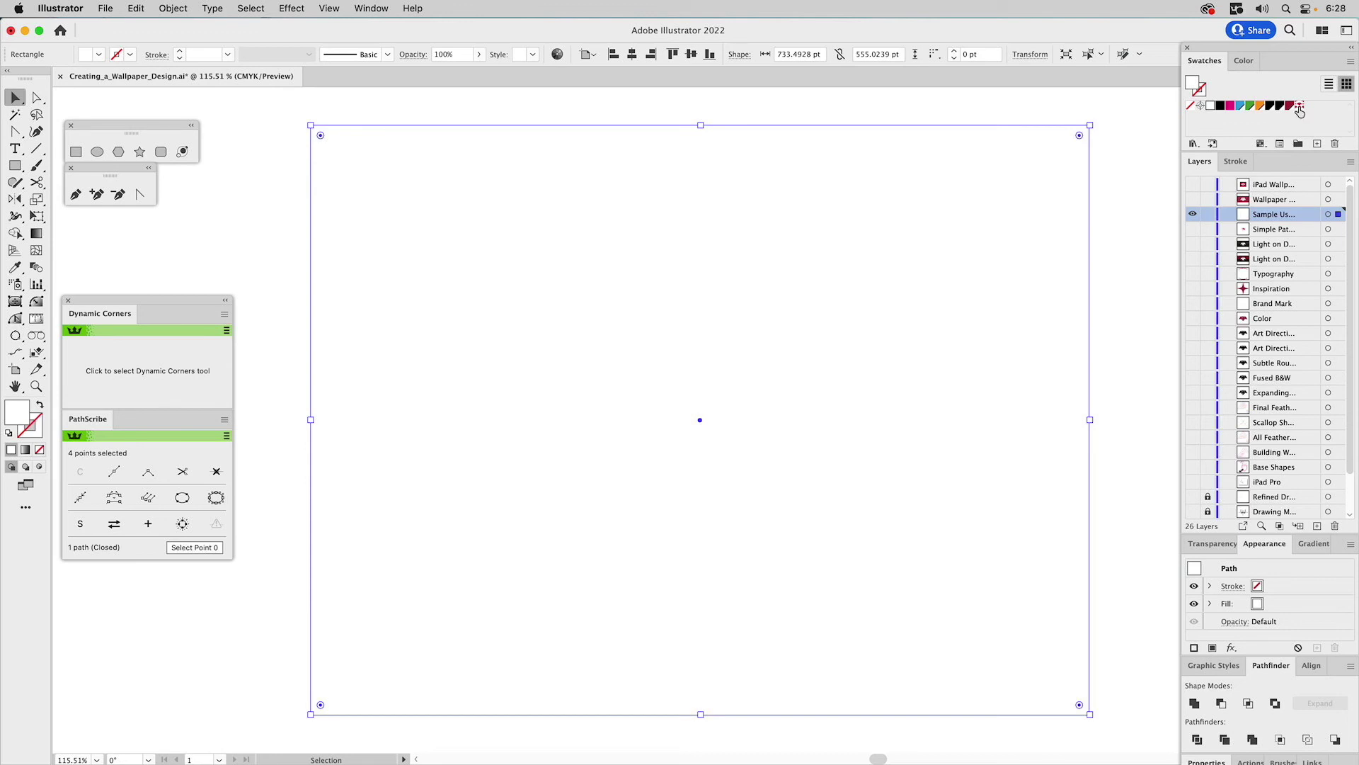
pyautogui.click(1299, 106)
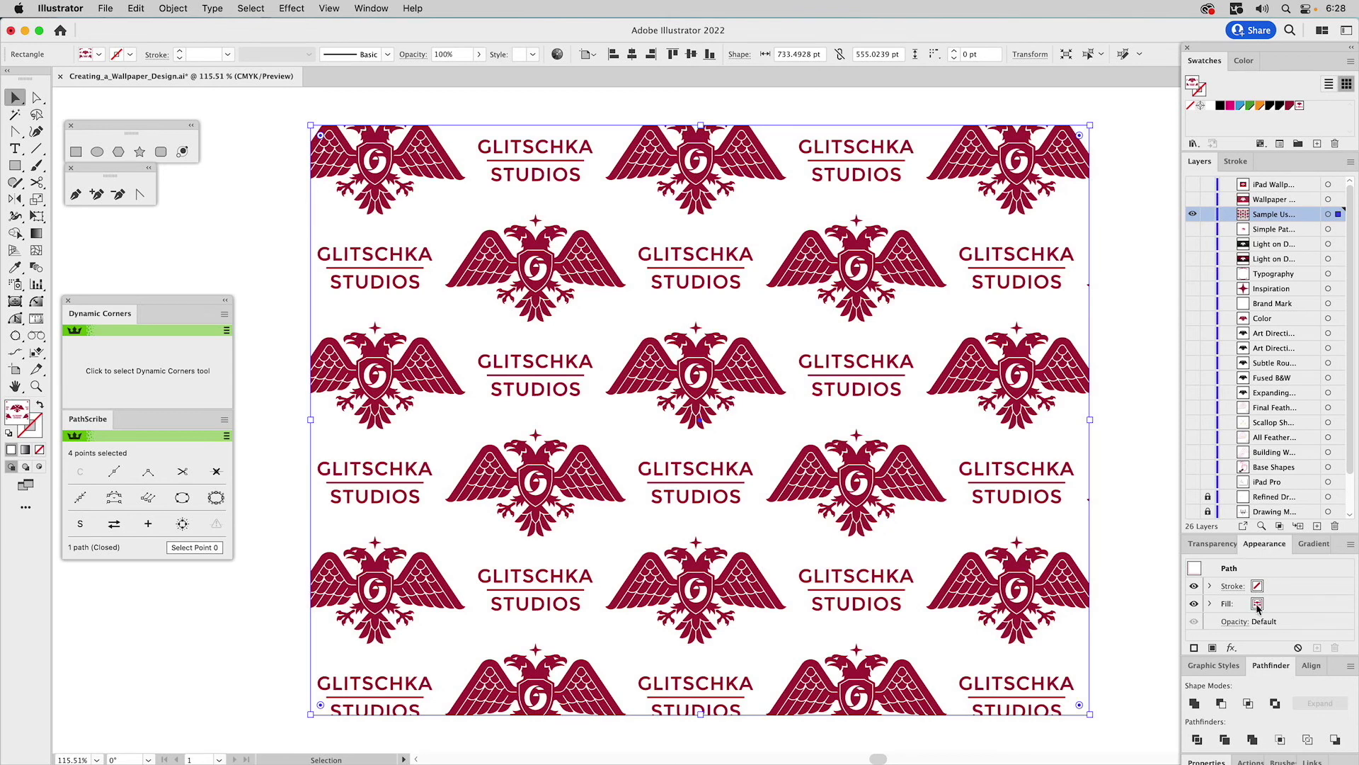
# - Duplicate the rectangle's pattern fill in its appearance and set the lower fill to solid dark red
pyautogui.moveTo(1261, 547); pyautogui.dragTo(1020, 254)
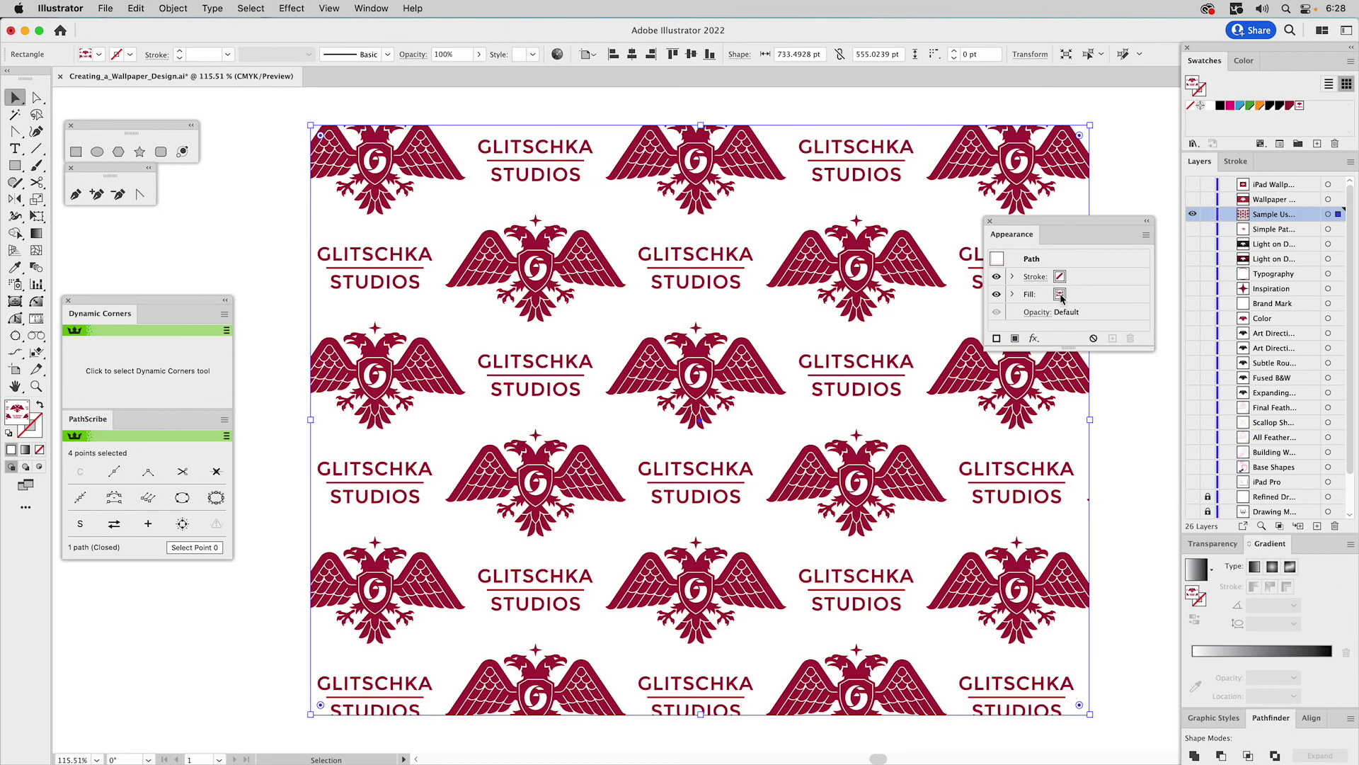
pyautogui.click(1100, 295)
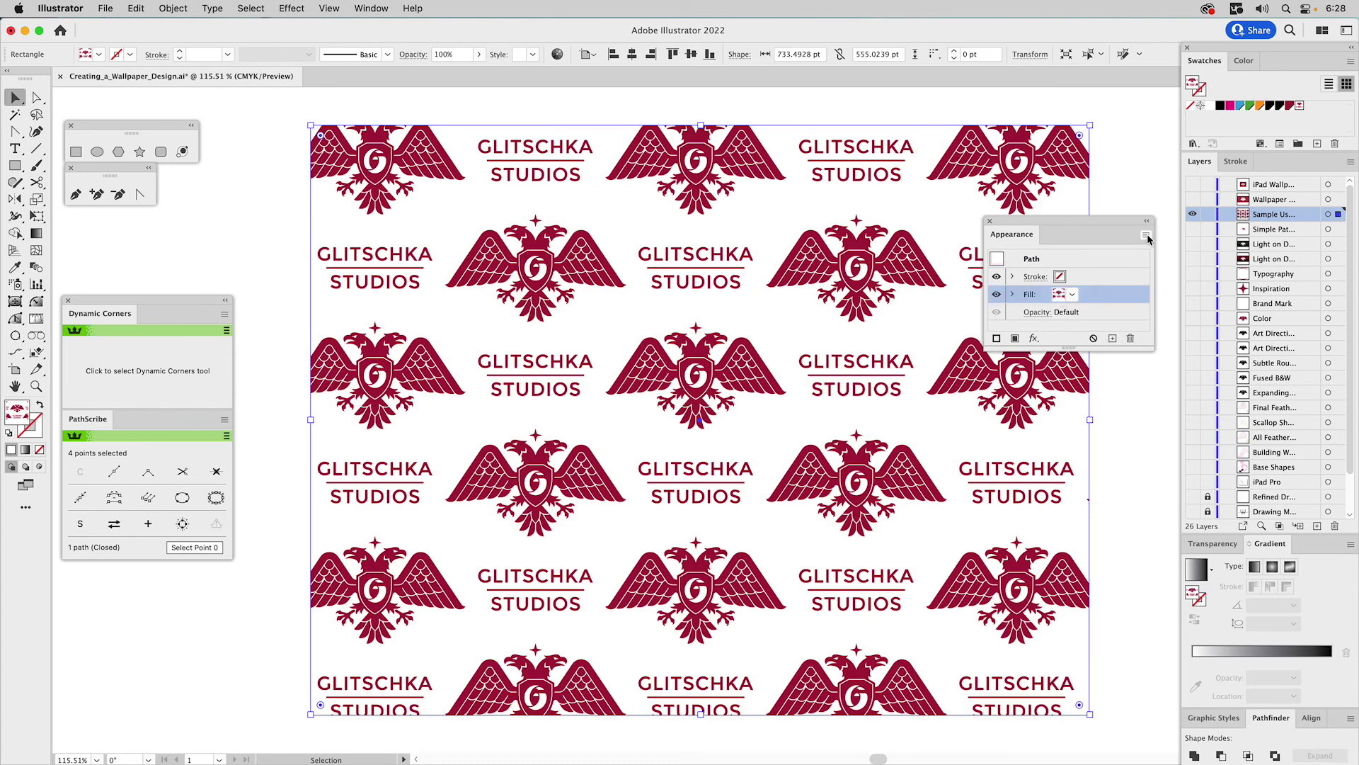
pyautogui.click(1145, 234)
pyautogui.click(1172, 239)
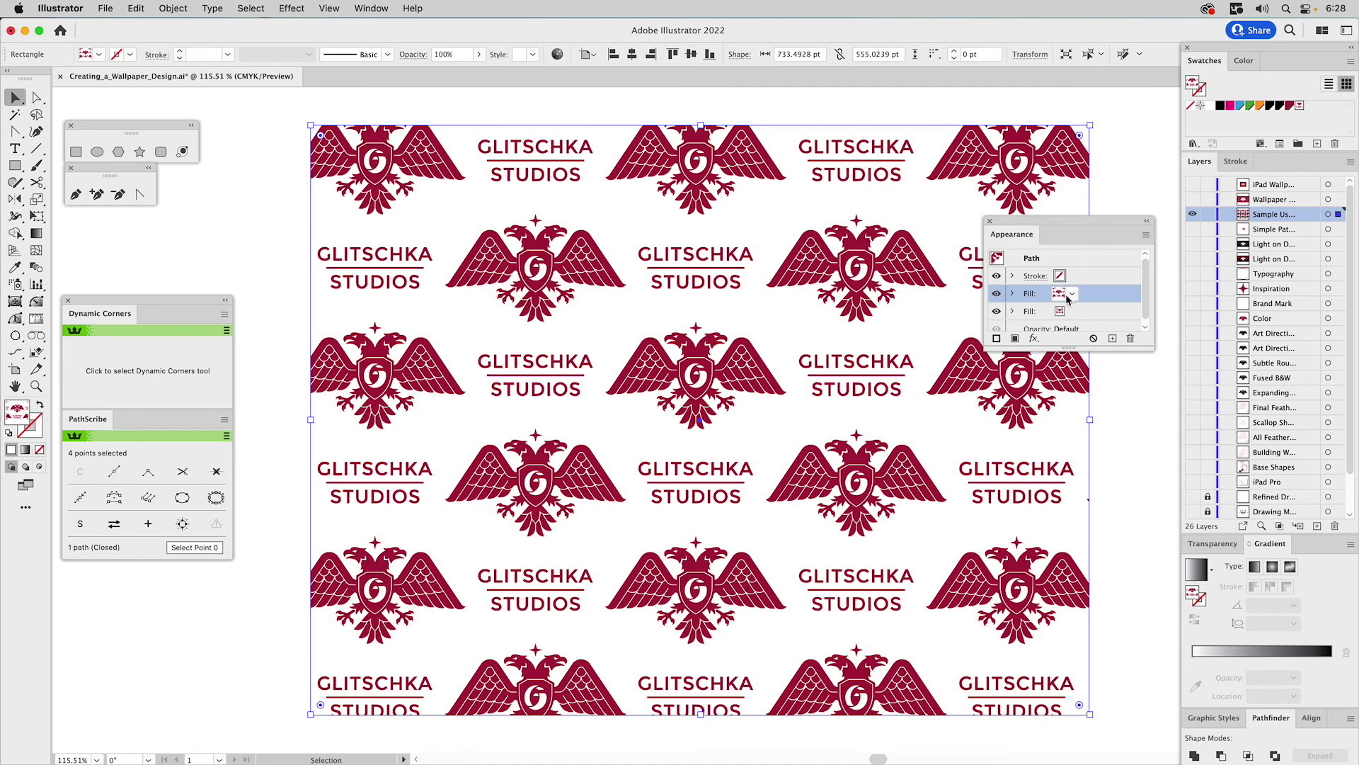
pyautogui.moveTo(1051, 296); pyautogui.dragTo(1075, 315)
pyautogui.click(1074, 314)
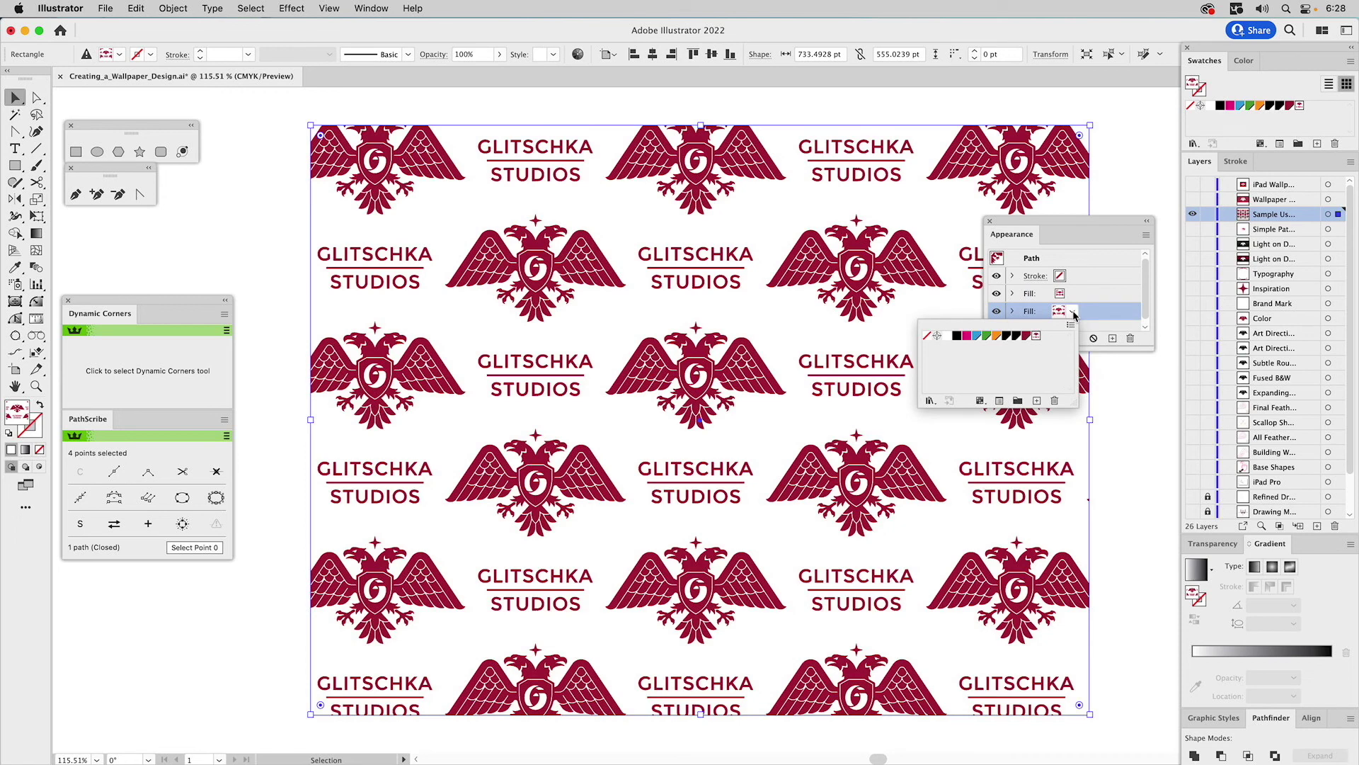
pyautogui.click(1027, 338)
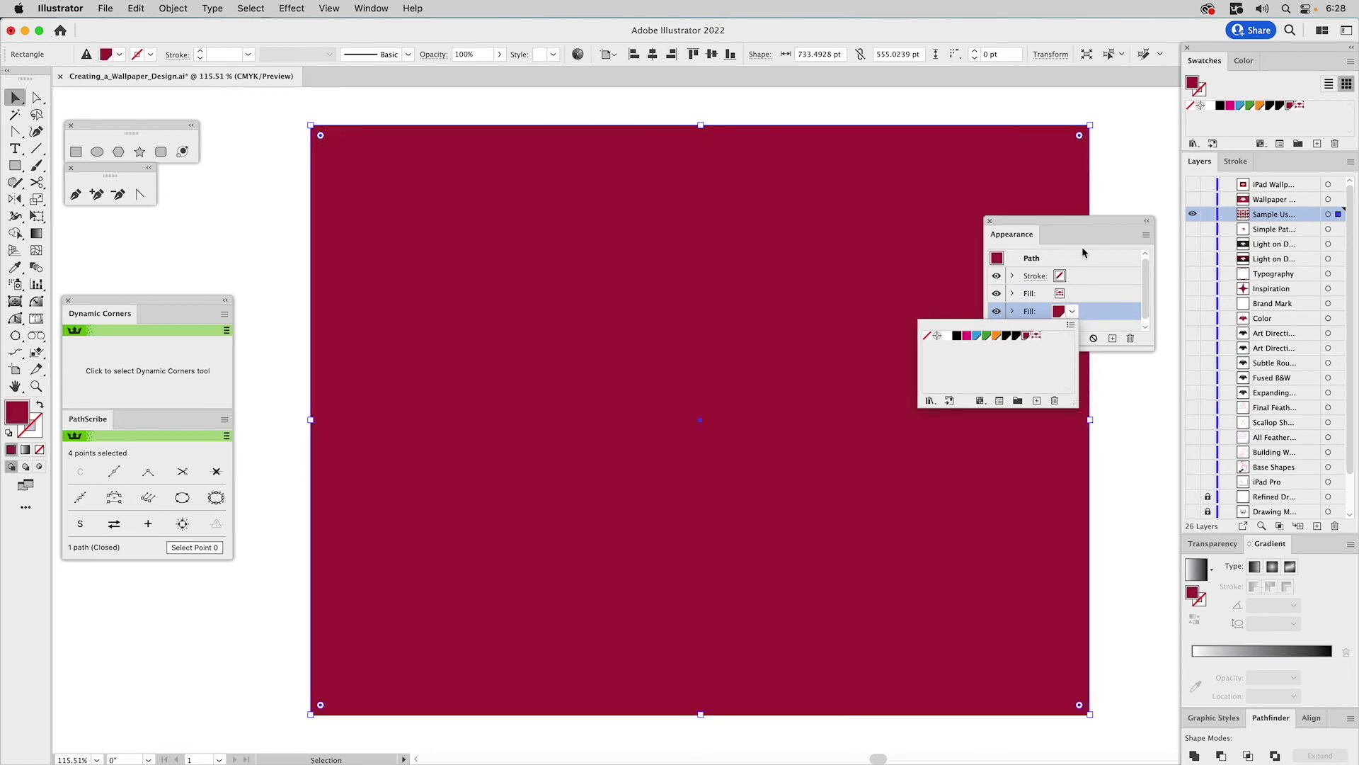
pyautogui.click(1090, 227)
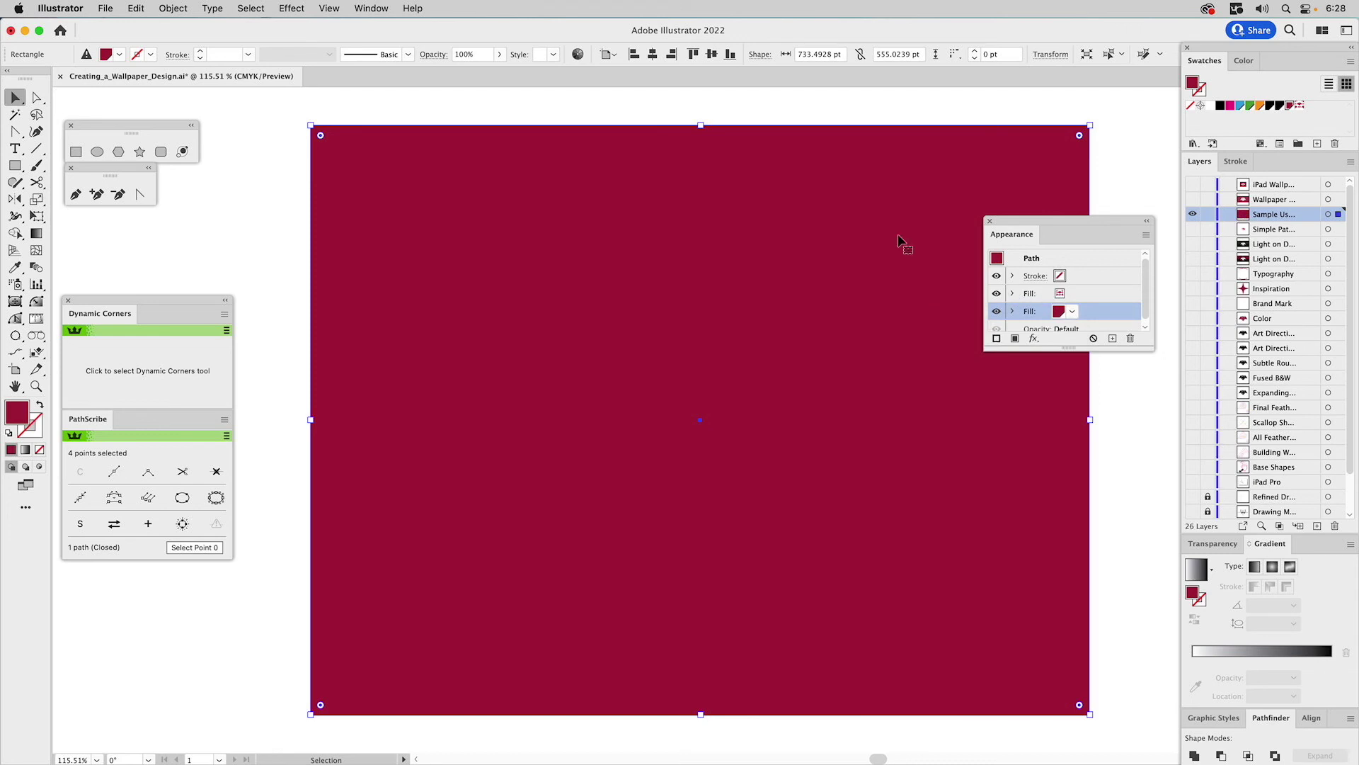
pyautogui.click(1124, 168)
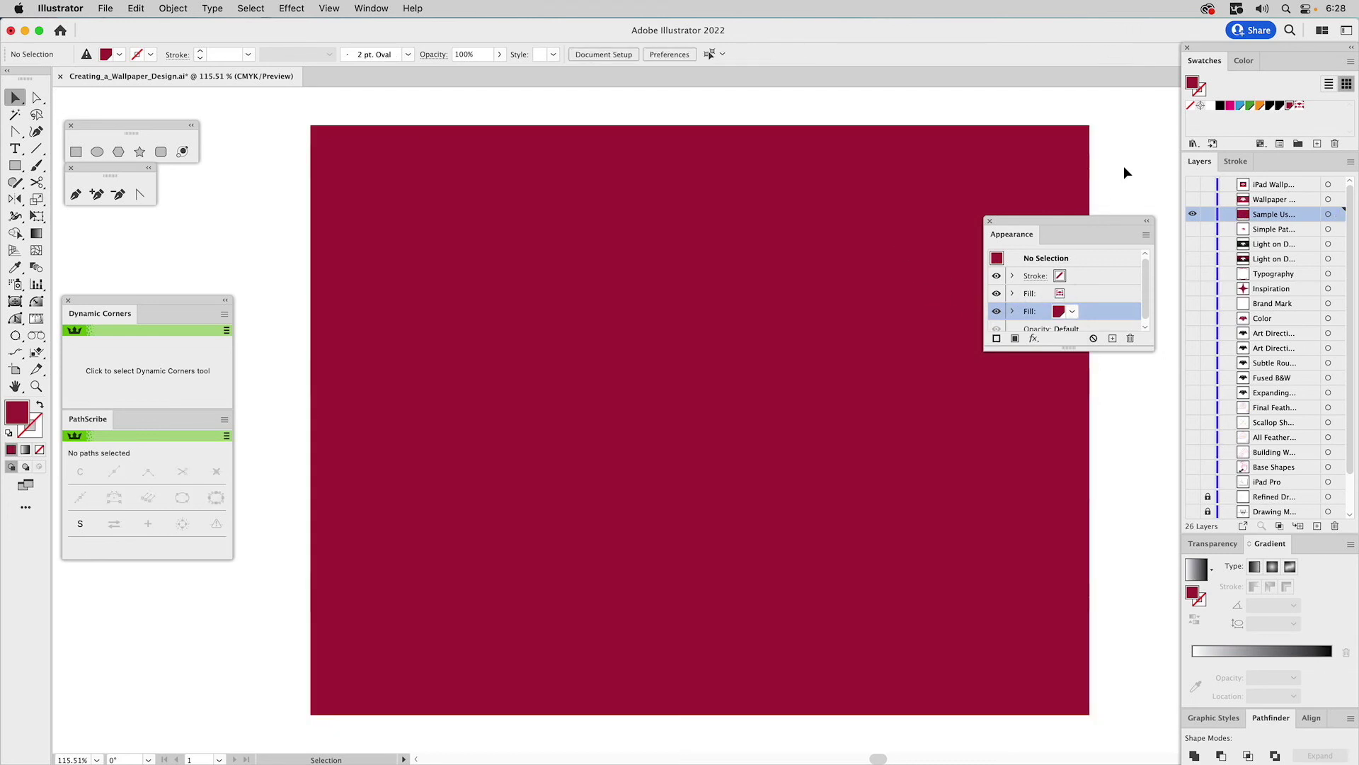
# - Reopen GS Pattern for editing, reduce the tint of all its artwork to 85%, and finish editing
pyautogui.doubleClick(1294, 106)
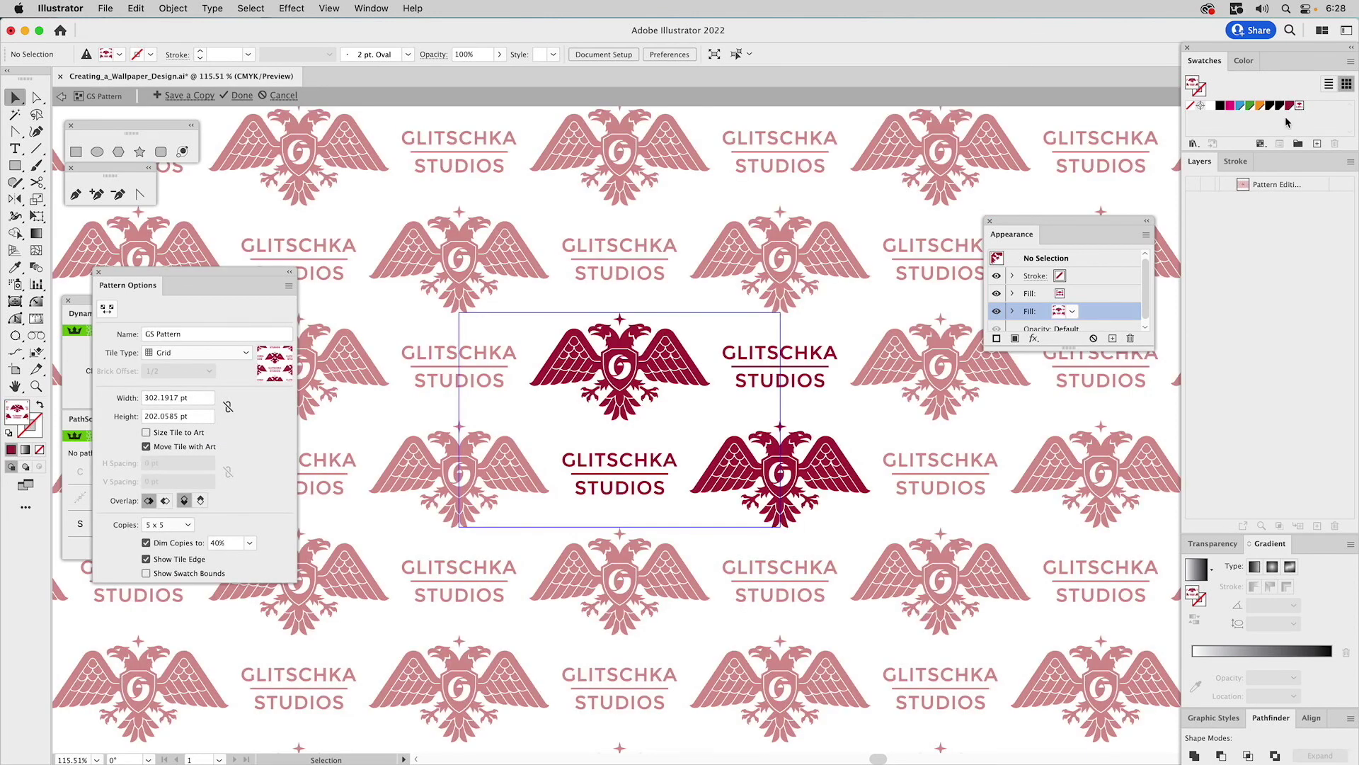
pyautogui.press('super+a')
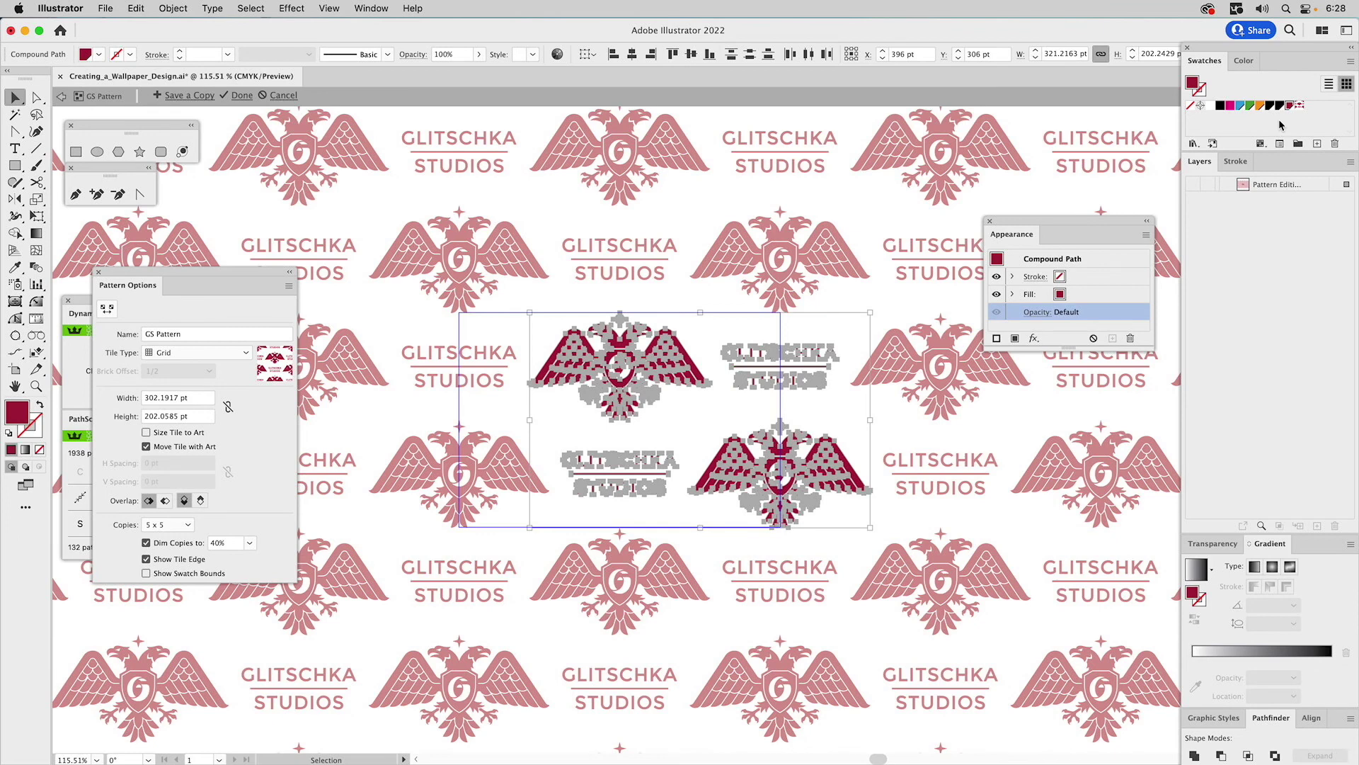
pyautogui.click(1249, 63)
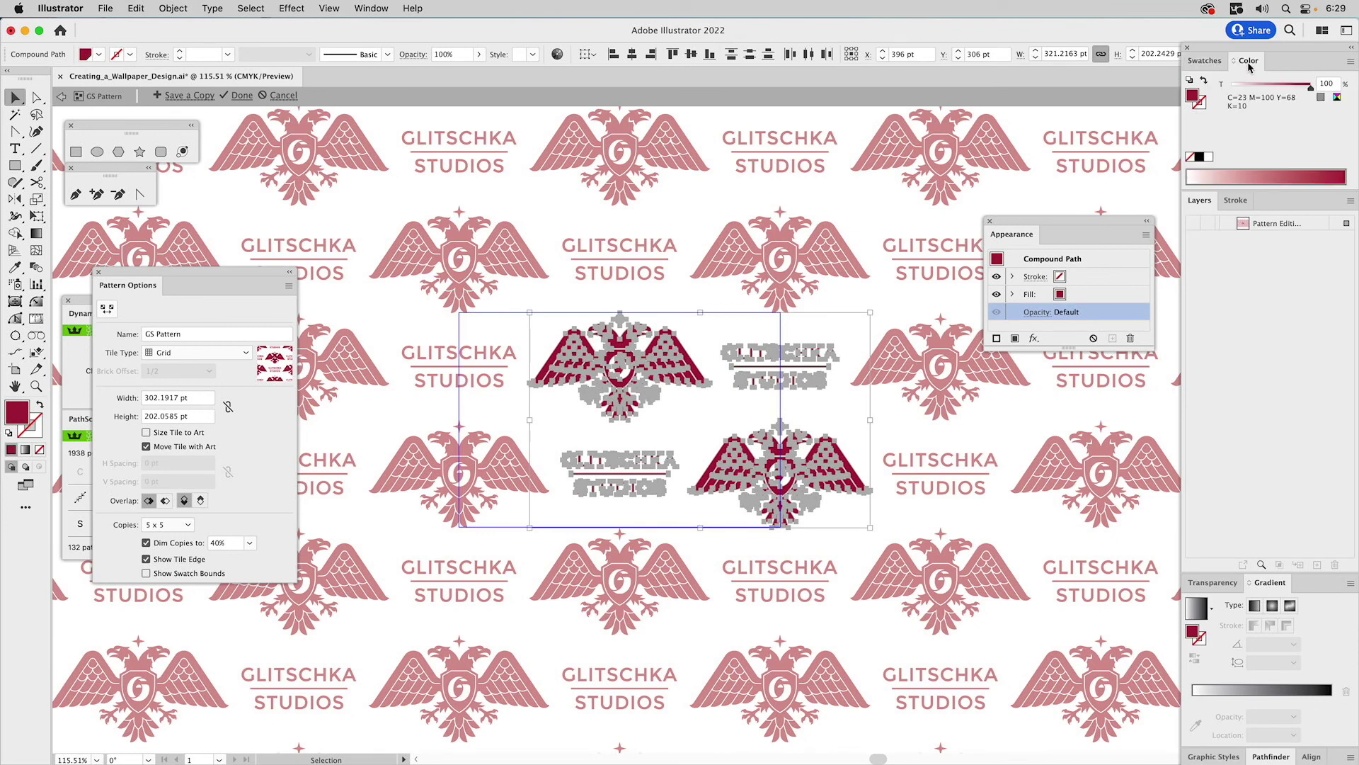
pyautogui.moveTo(1312, 90); pyautogui.dragTo(1300, 90)
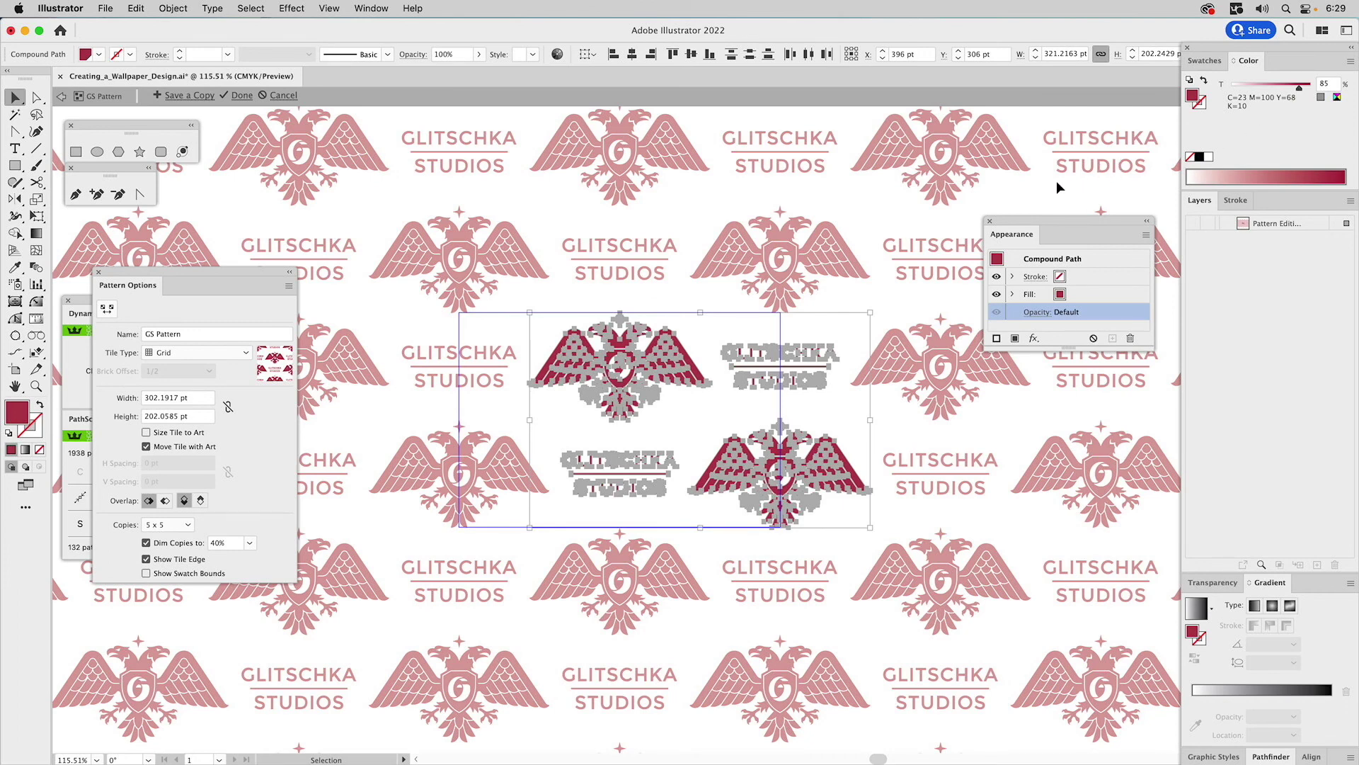
pyautogui.press('Escape')
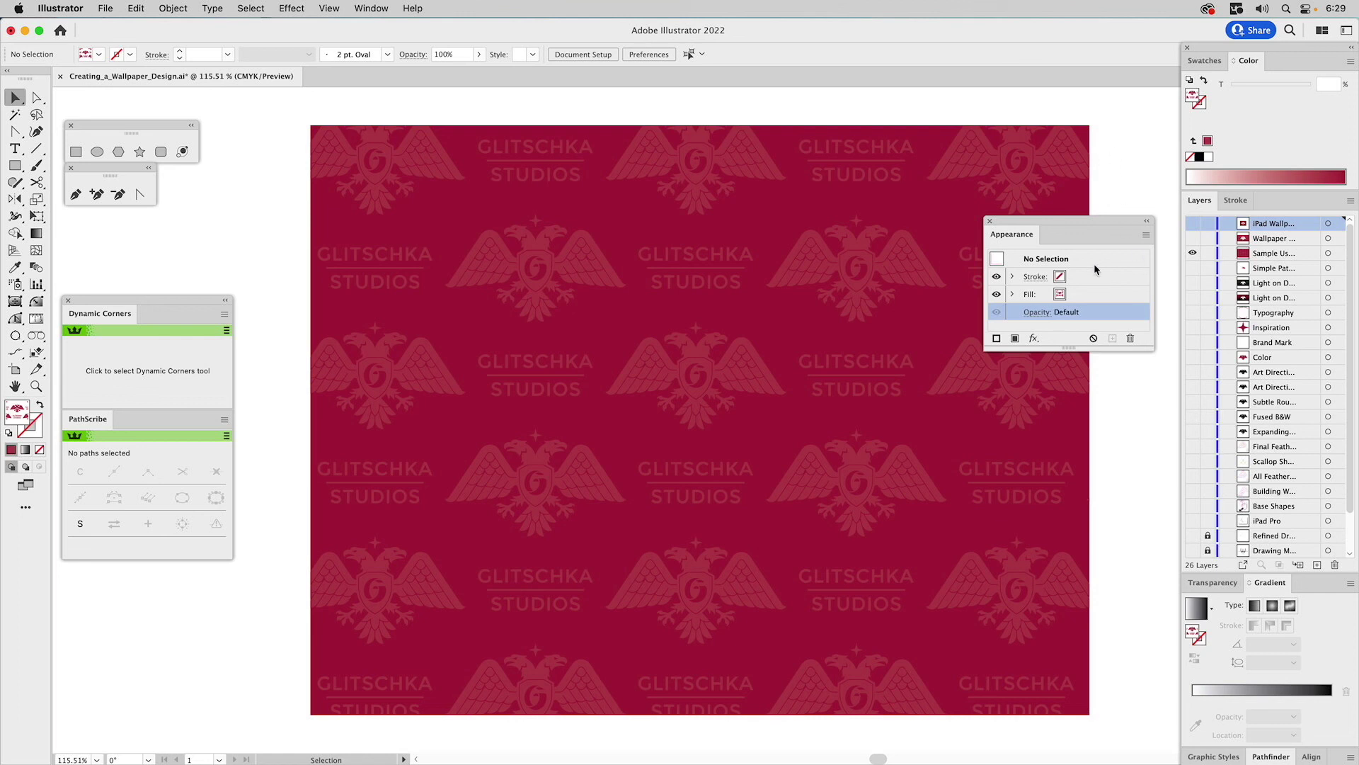
# - Dock the floating Appearance panel beside Layers, replace the sample-use layer with the wallpaper layer, and turn on the iPad wallpaper layer
pyautogui.moveTo(1012, 234)
pyautogui.mouseDown()
pyautogui.moveTo(1211, 202)
pyautogui.moveTo(1283, 206)
pyautogui.mouseUp()
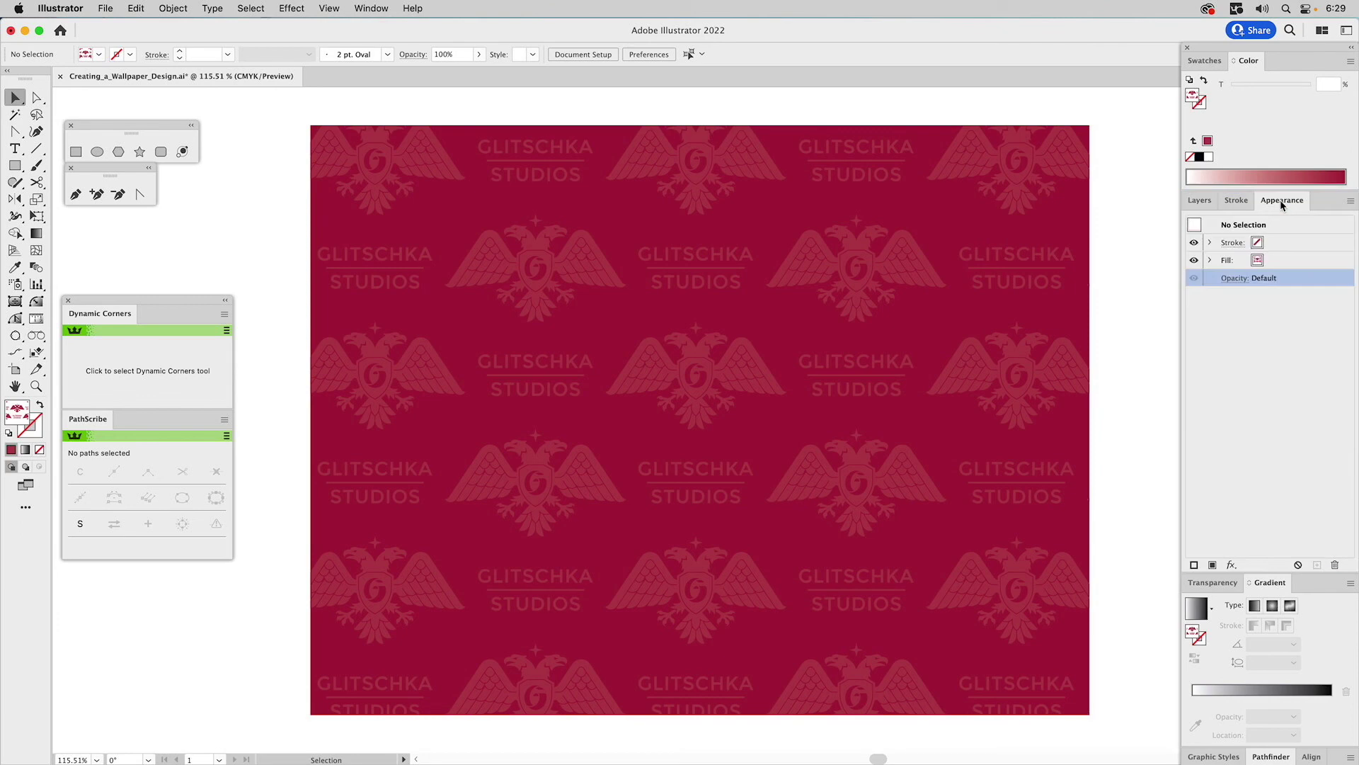
pyautogui.click(1202, 201)
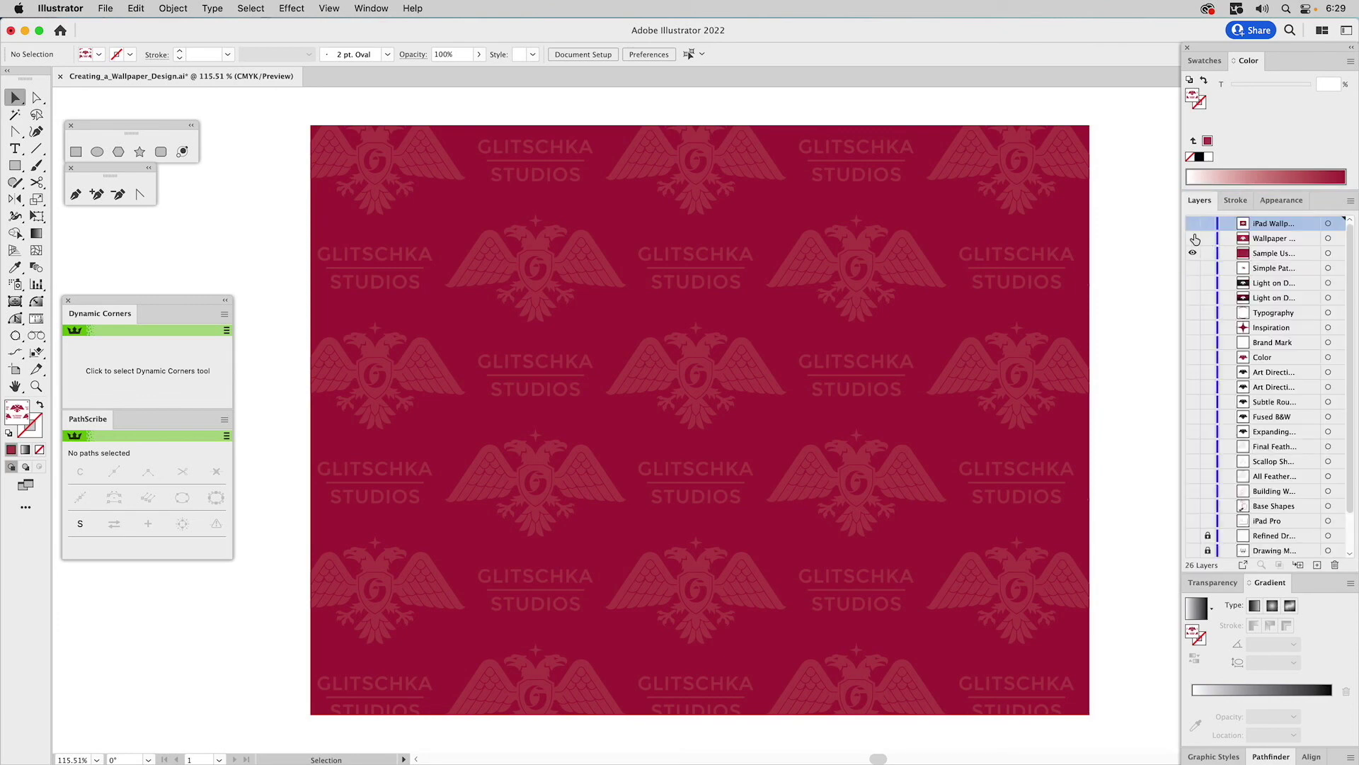
pyautogui.click(1194, 239)
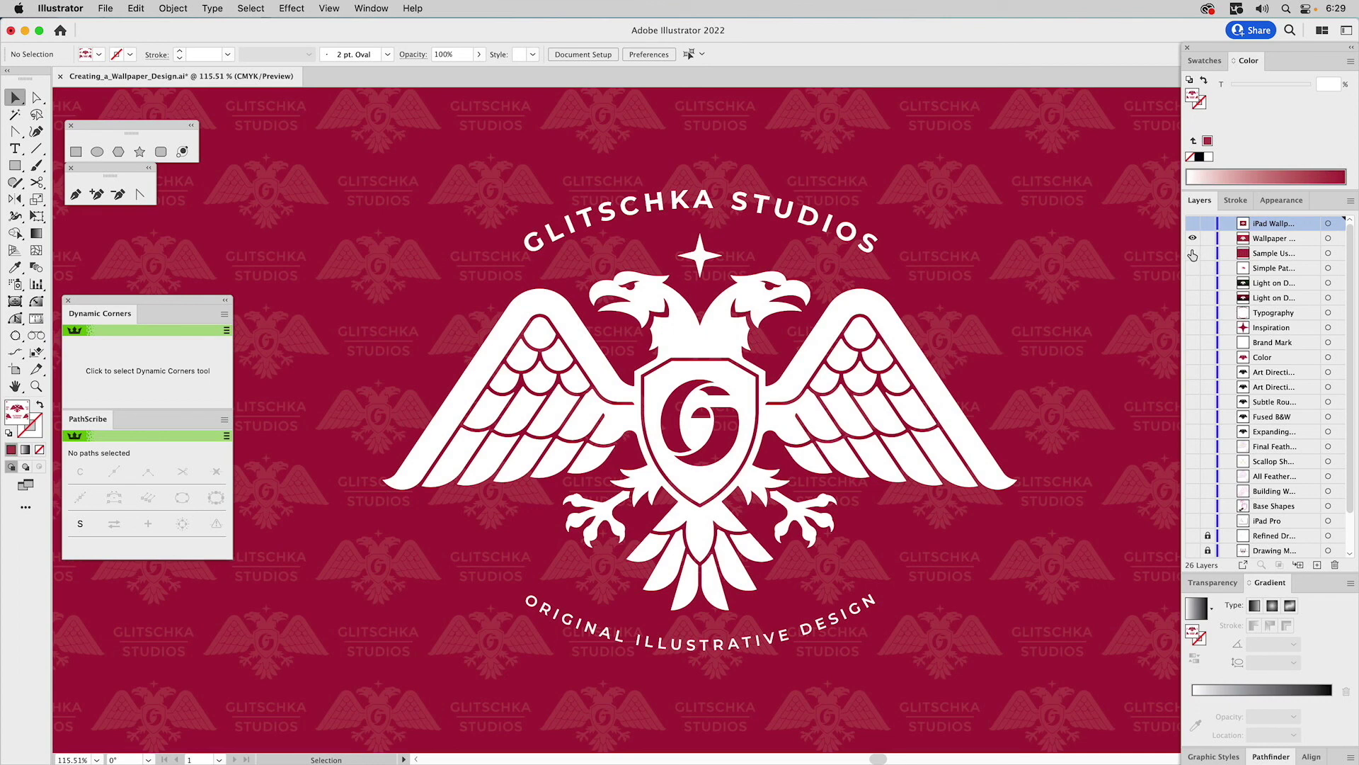
pyautogui.click(1194, 239)
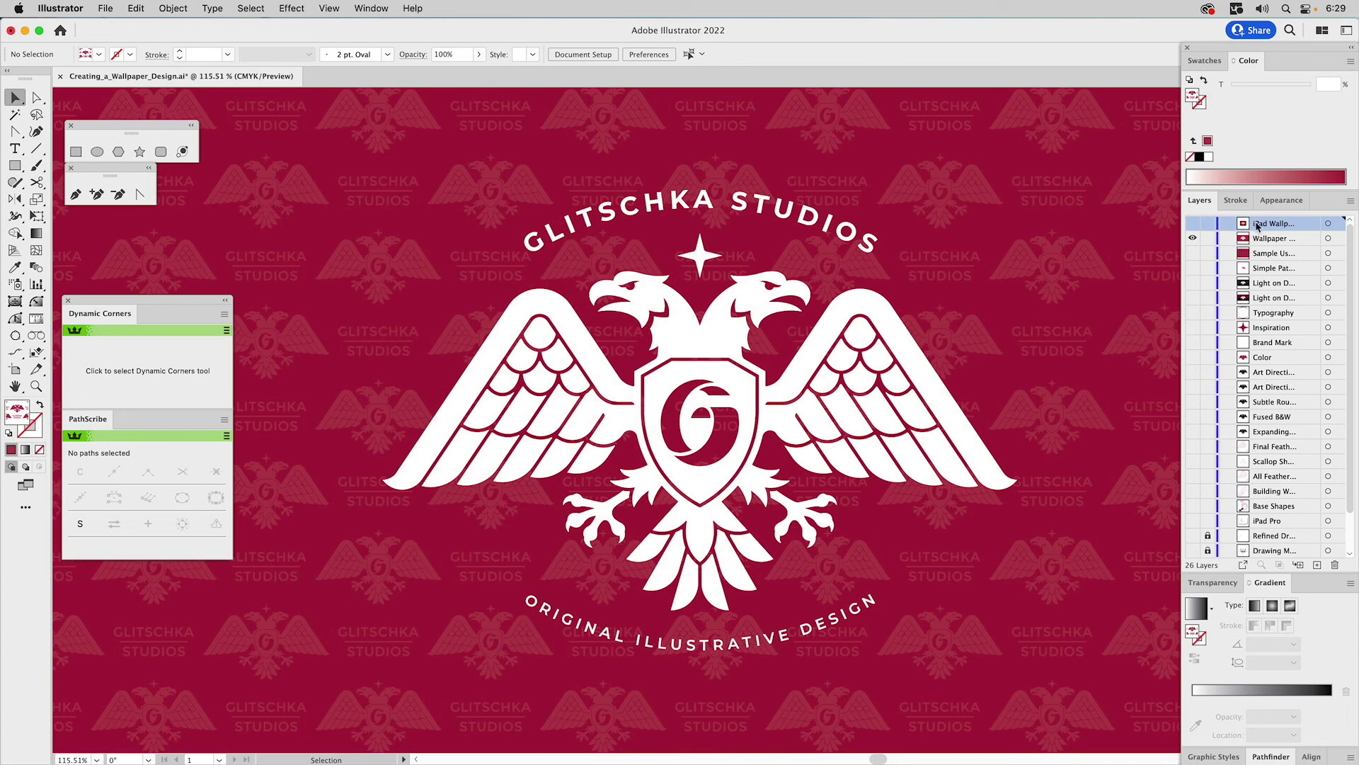
pyautogui.click(1193, 224)
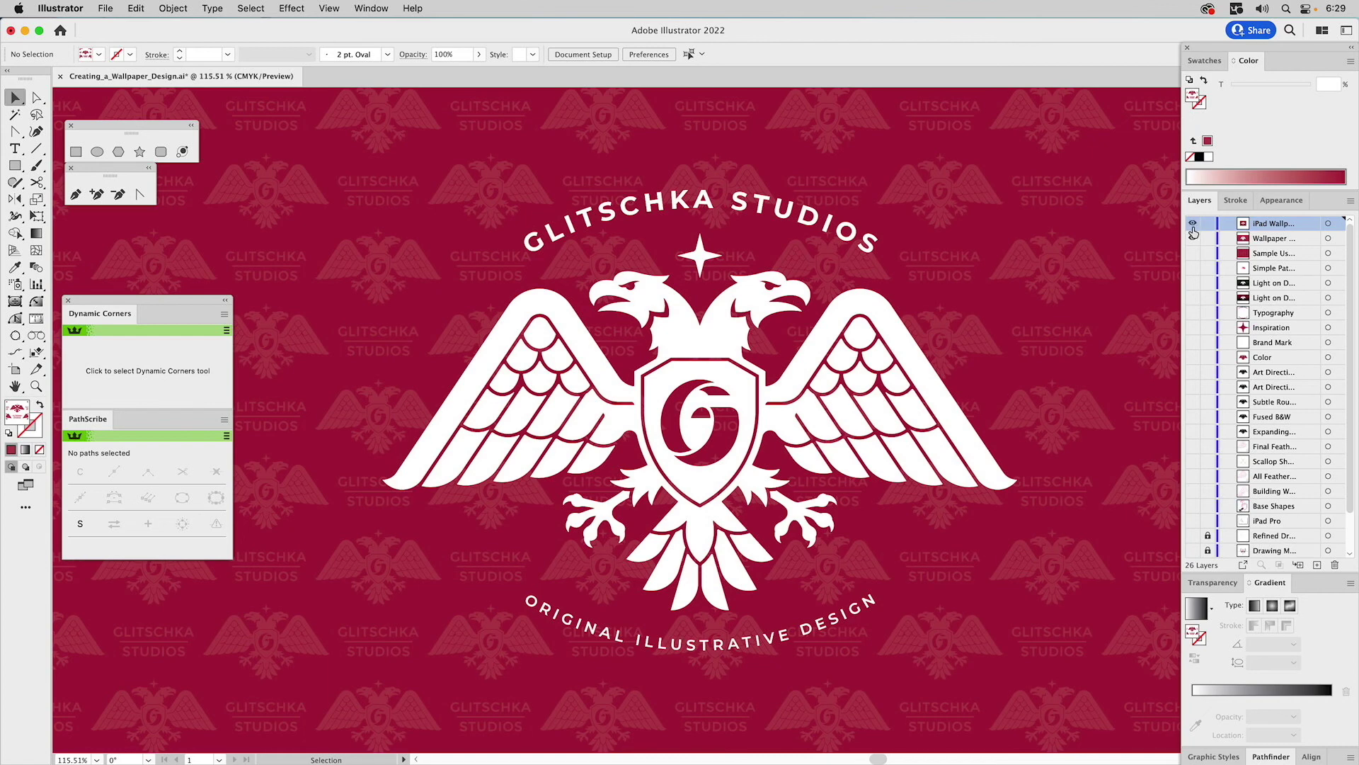